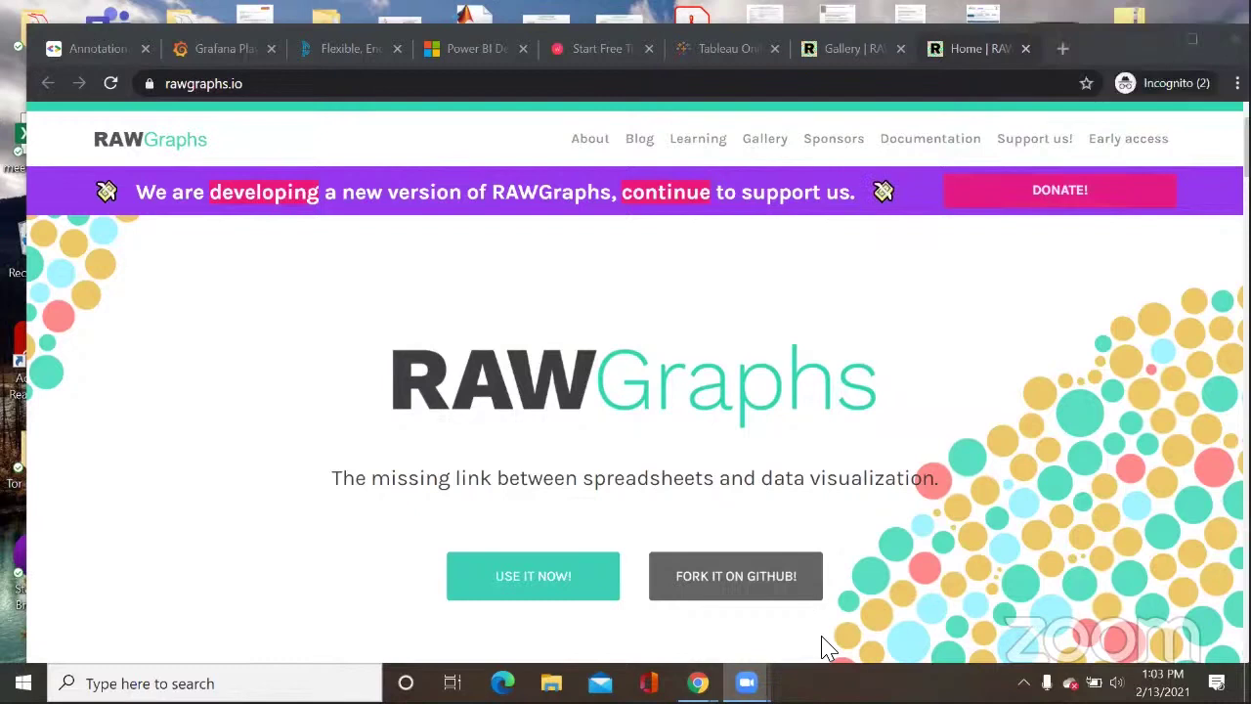
Step: Open the website rawgraphs.io in a new browser tab and look over its home page
click(603, 293)
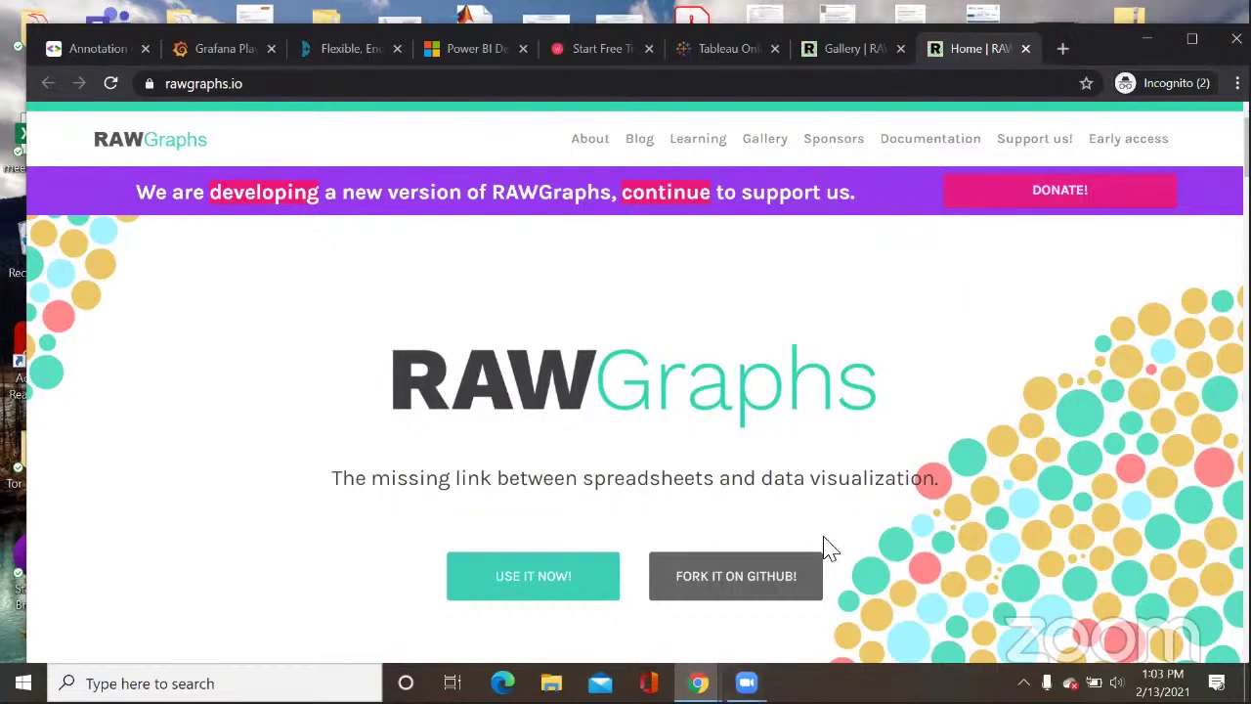
click(1063, 49)
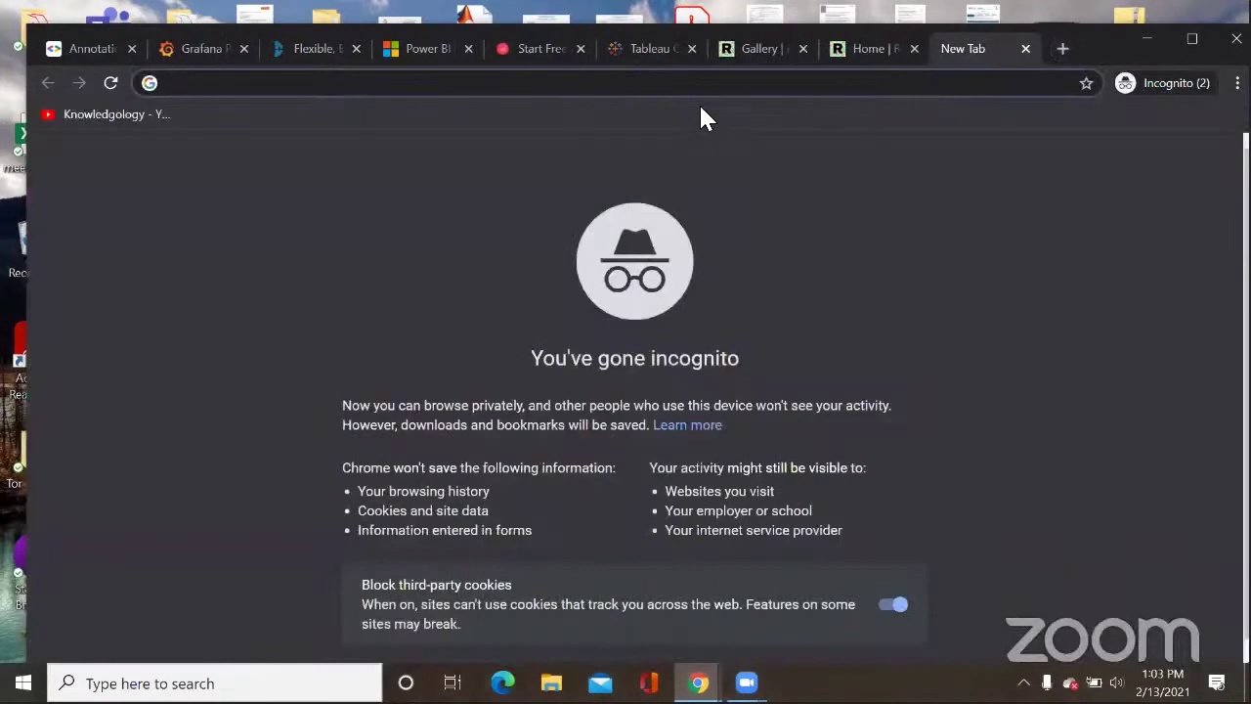
text(r)
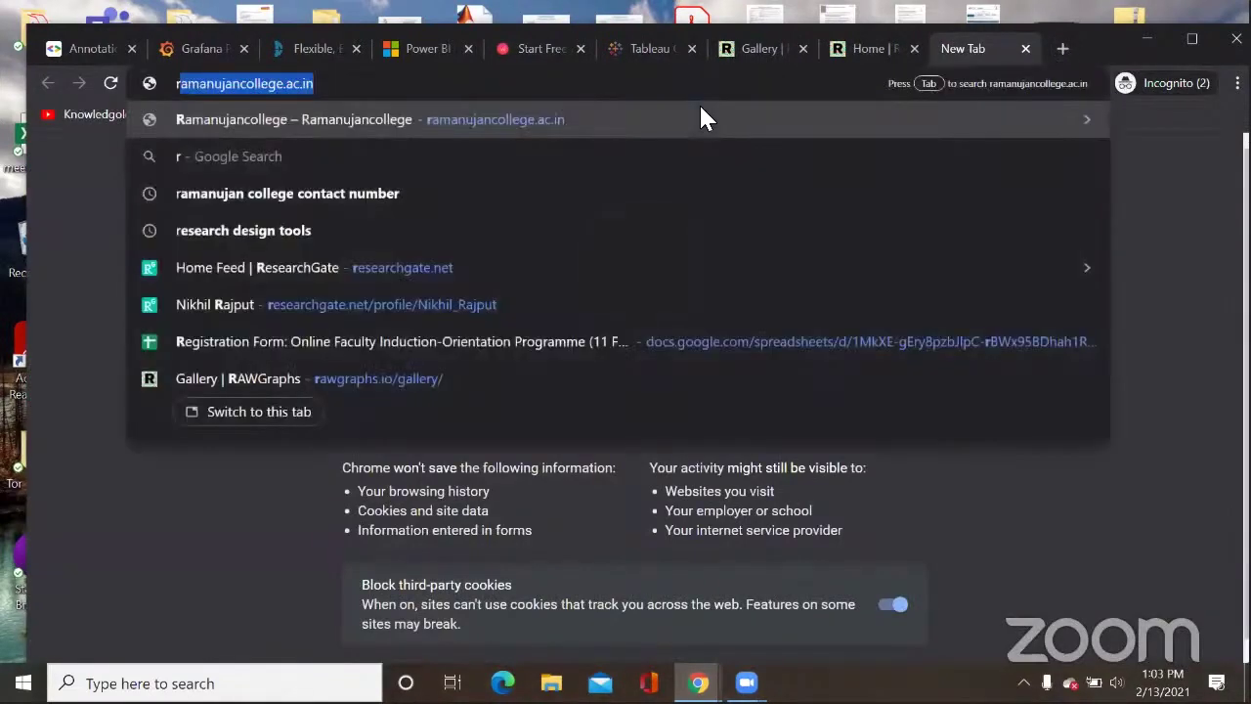
text(awgraphs.io)
key(Delete)
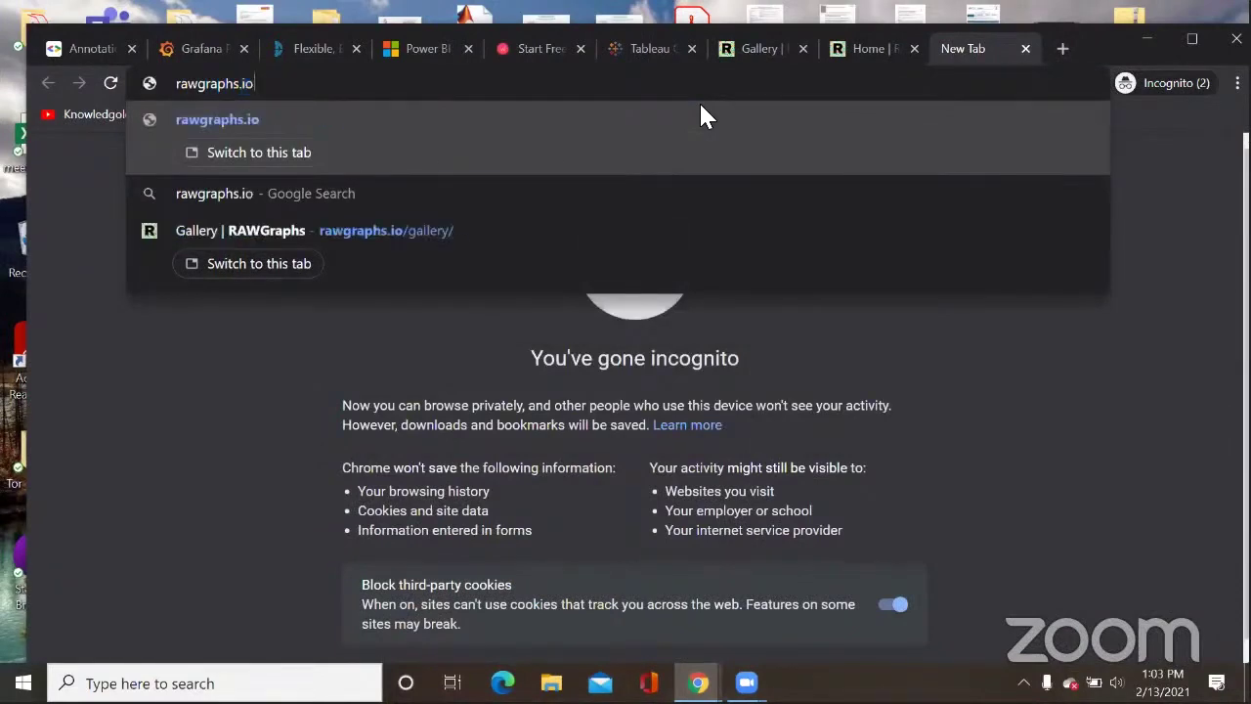
key(Return)
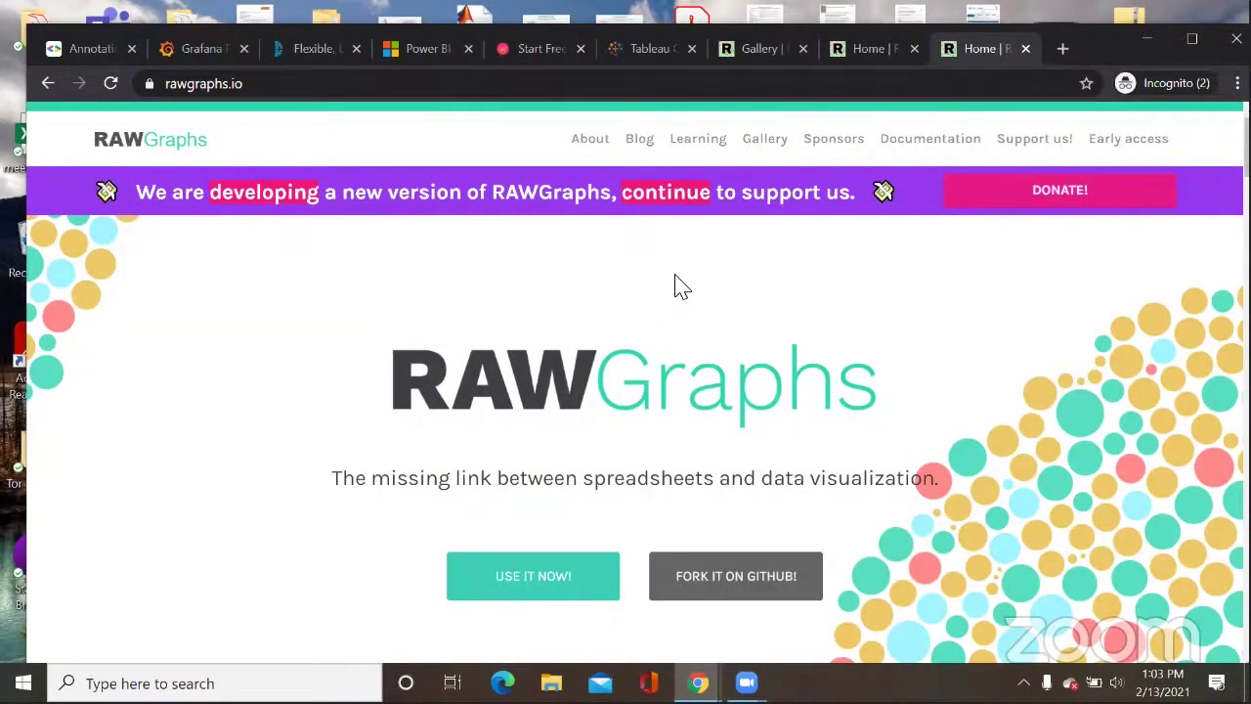
scroll(675, 322, down, 2)
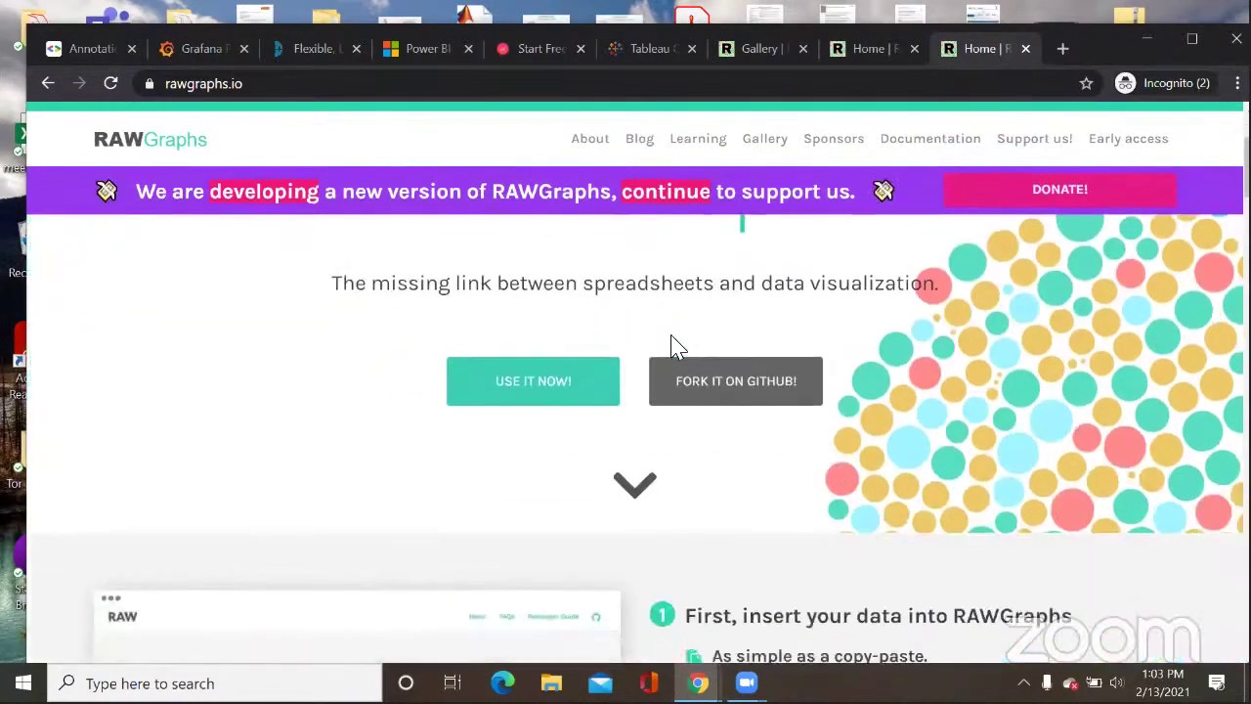
scroll(670, 379, up, 2)
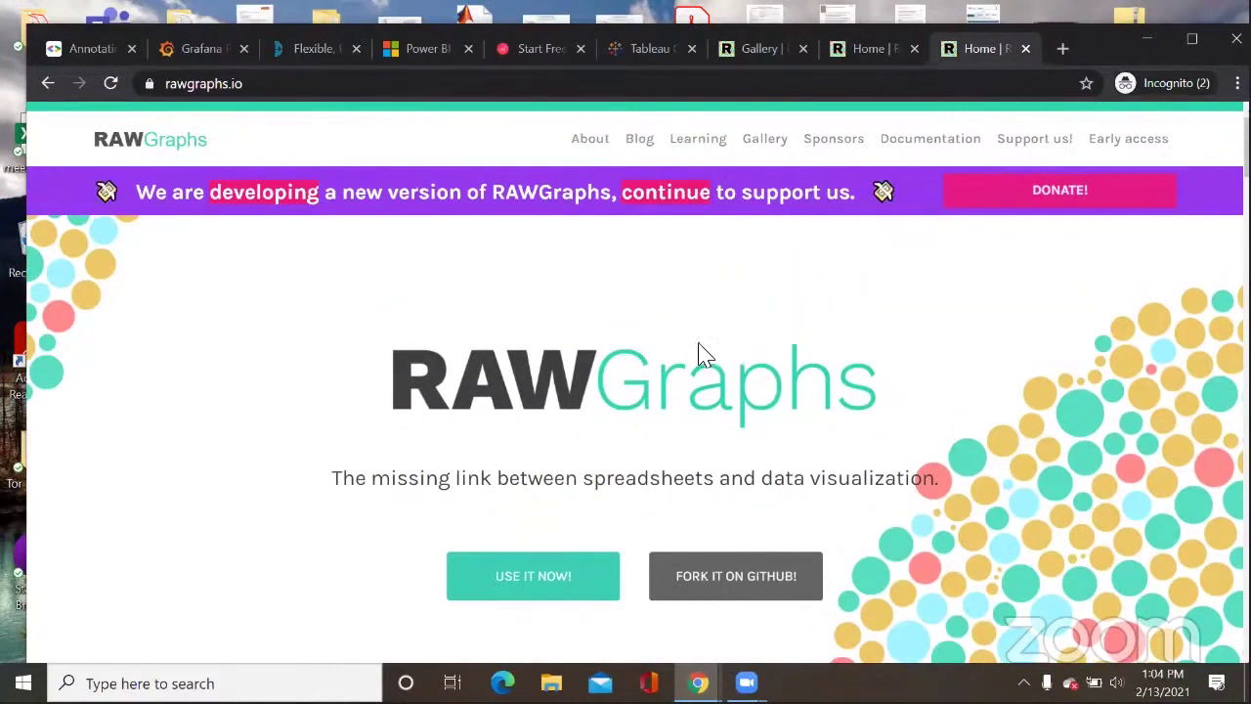
Step: Open the project "The 10 Most Populous U.S. Cities Every Decade Since 1790" from the RAWGraphs gallery
click(768, 145)
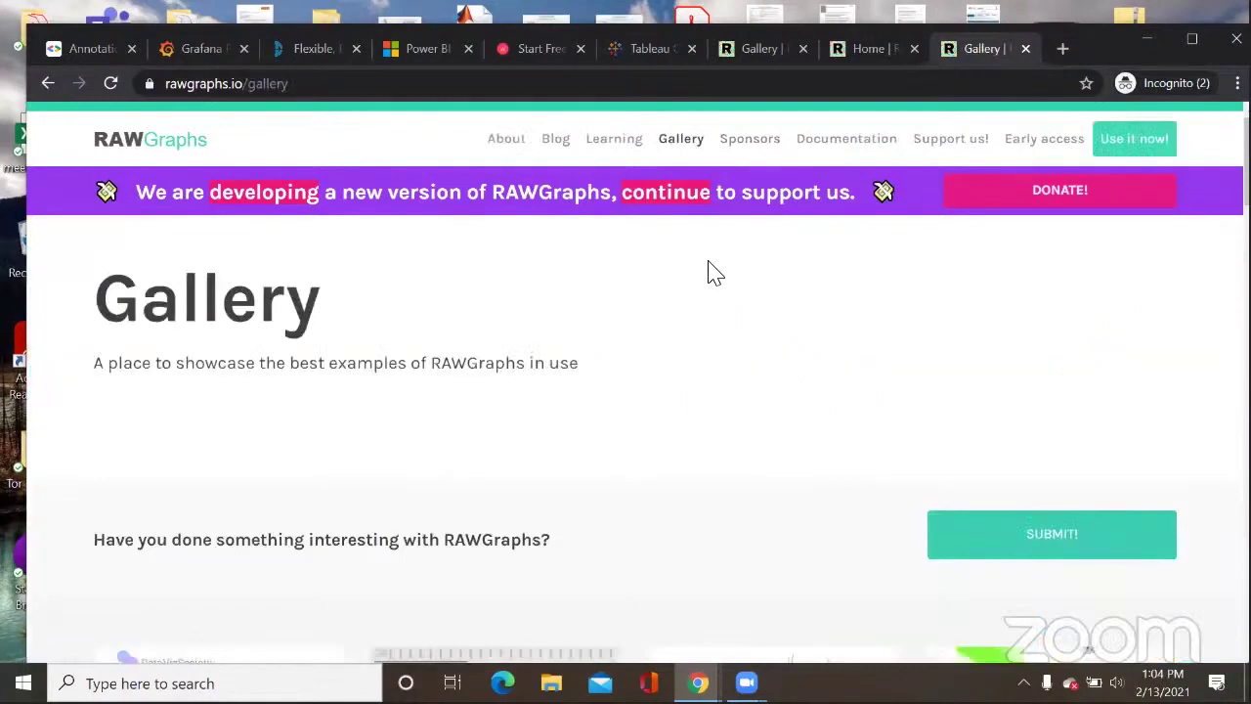
scroll(709, 272, down, 3)
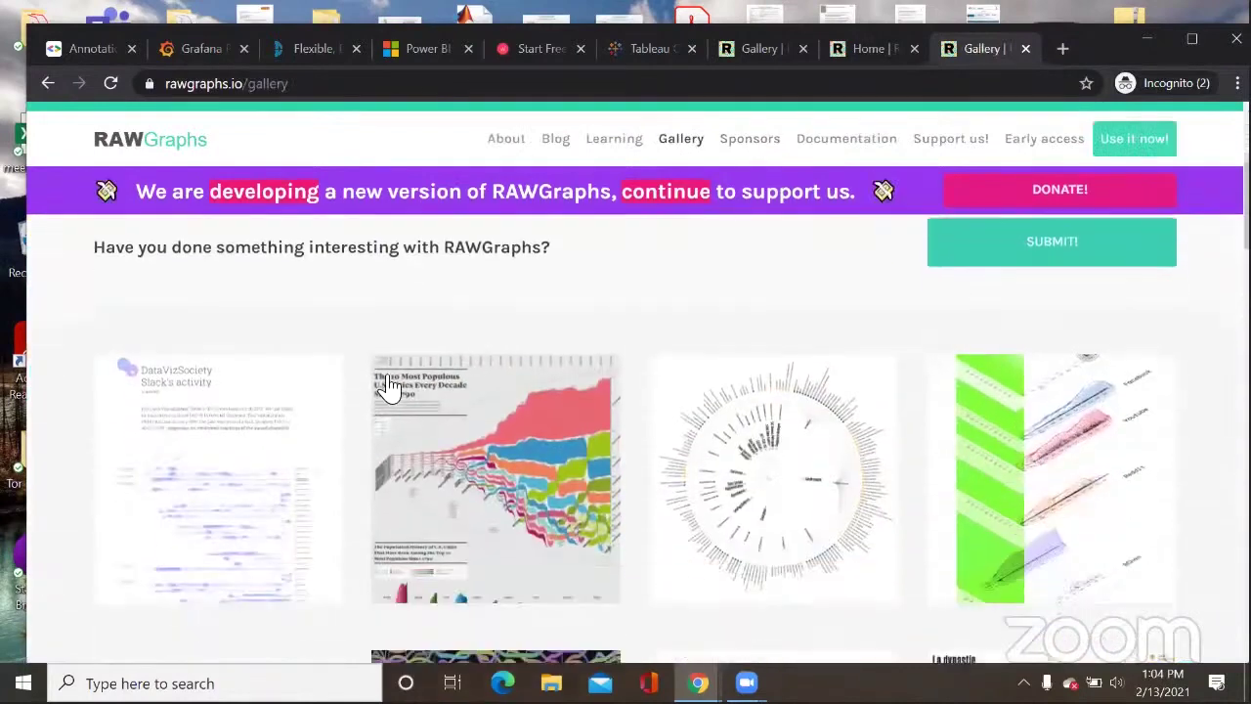
scroll(389, 386, down, 1)
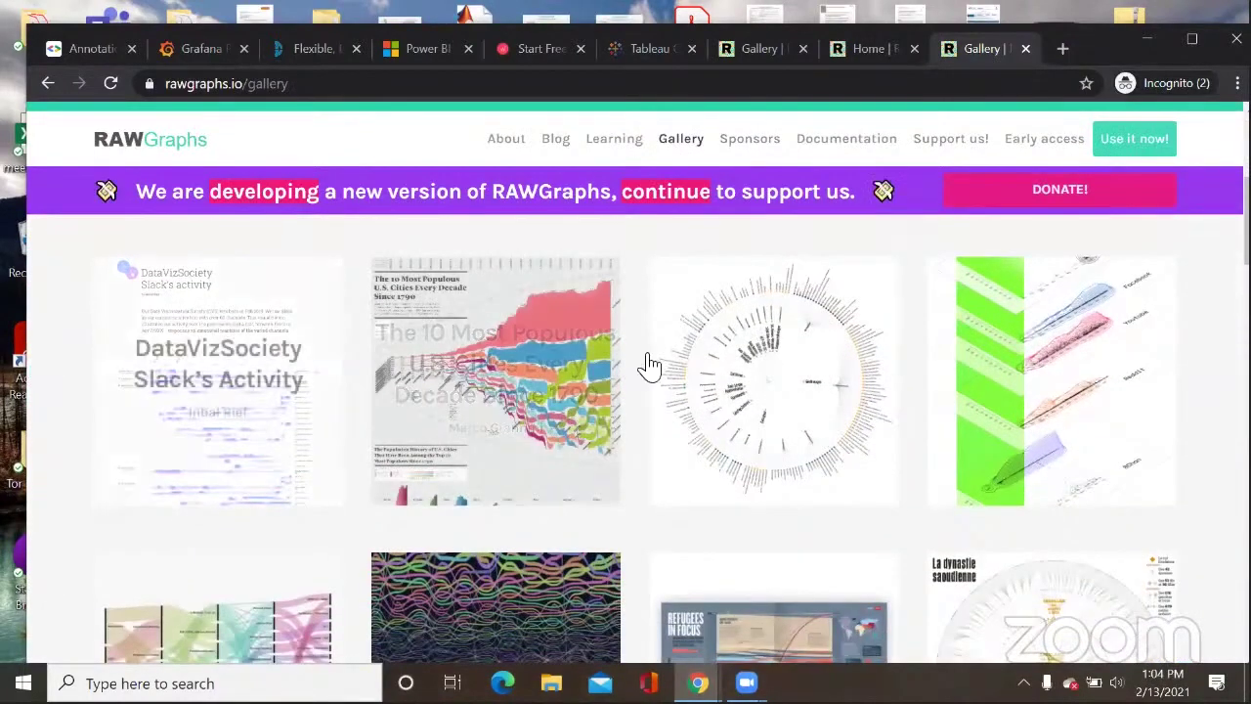
click(526, 393)
Step: Examine the bump chart of the most populous U.S. cities, including its description and the population history section
scroll(479, 447, down, 3)
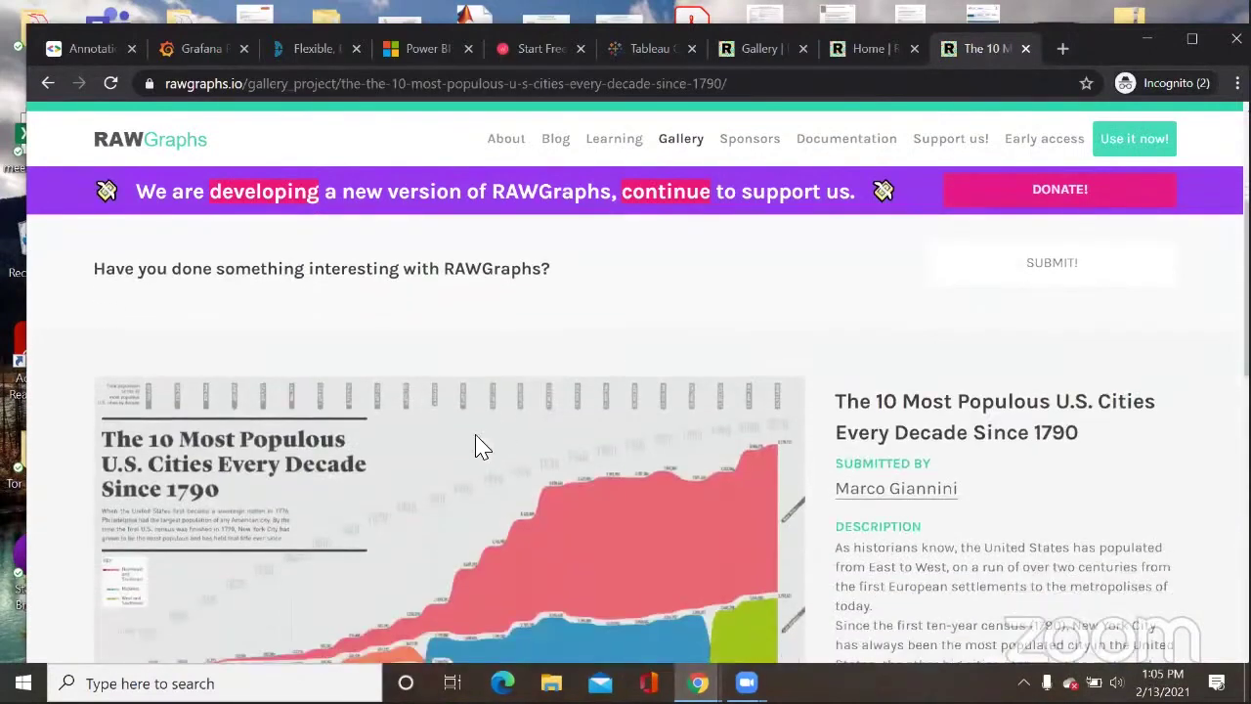
scroll(201, 545, down, 1)
scroll(427, 457, down, 1)
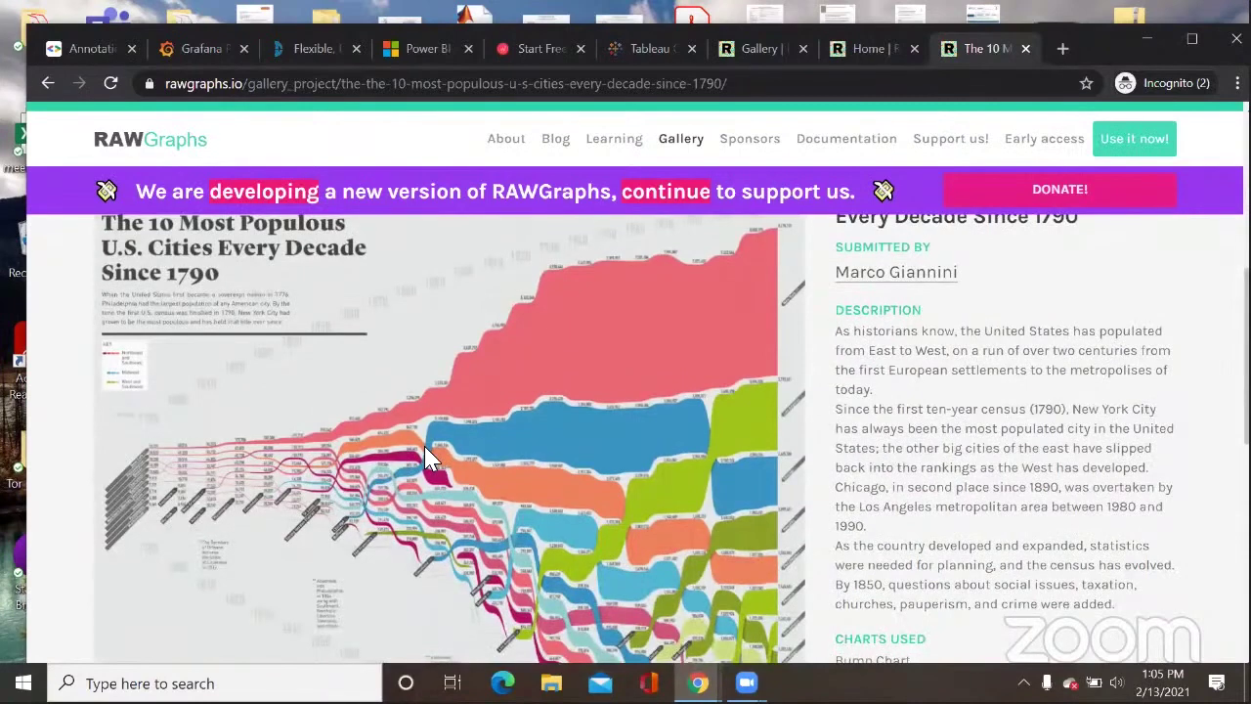
scroll(430, 460, down, 1)
scroll(308, 515, down, 1)
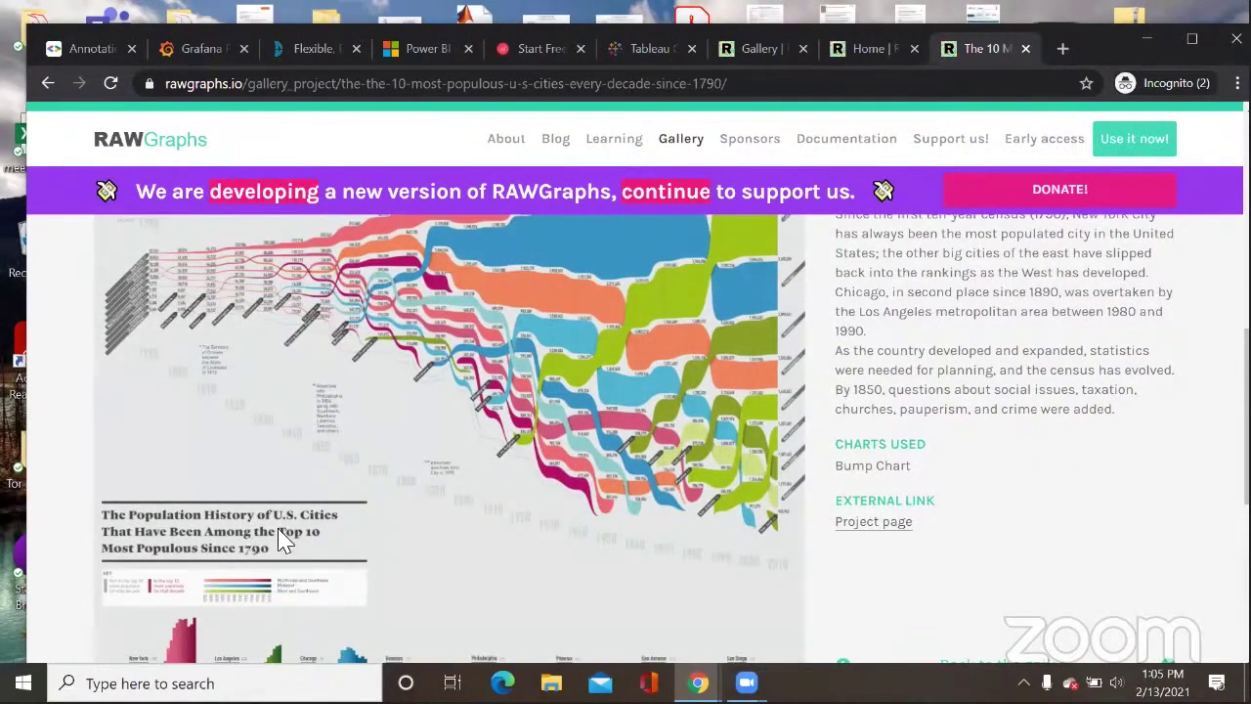
scroll(625, 401, up, 2)
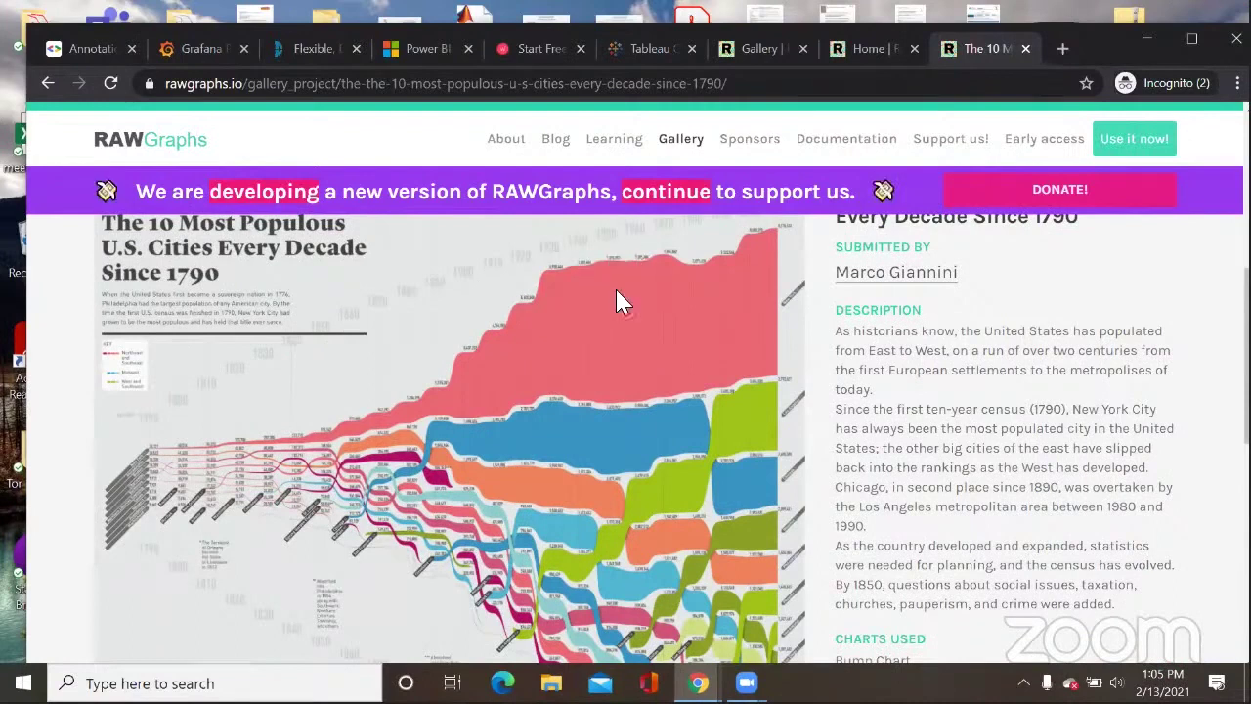
scroll(681, 464, up, 5)
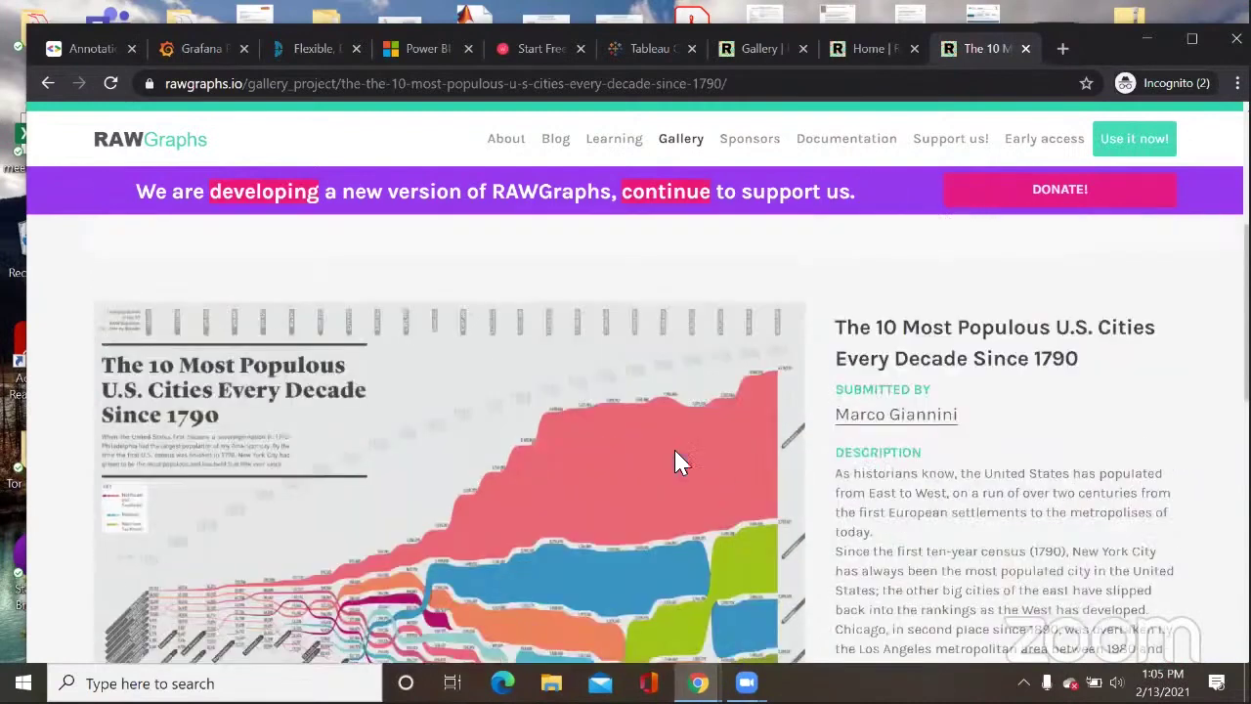
scroll(92, 246, down, 3)
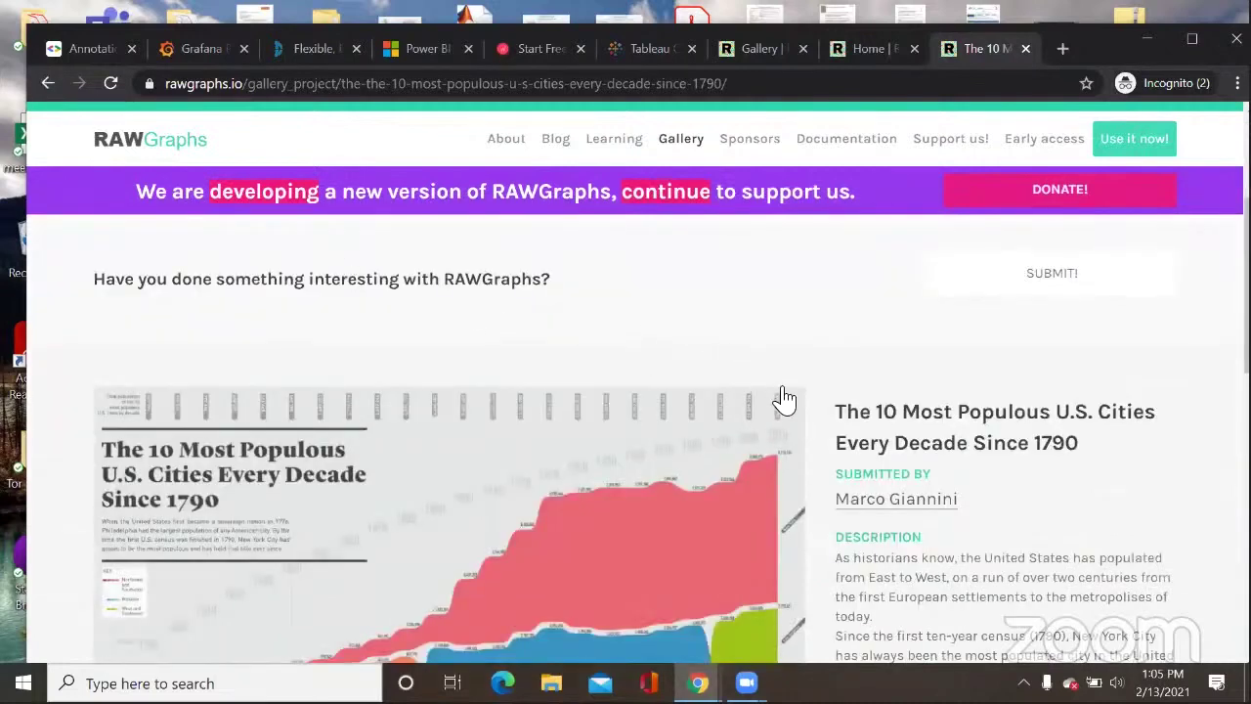
scroll(782, 399, down, 5)
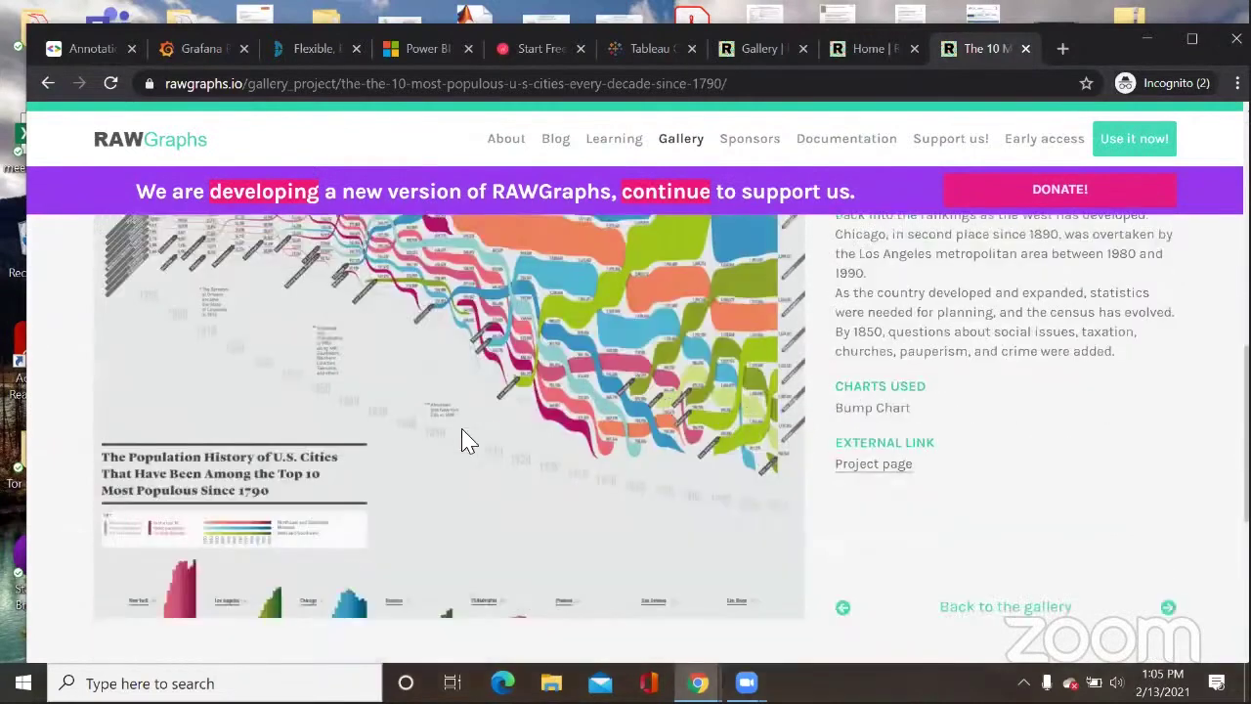
scroll(462, 439, down, 4)
scroll(462, 439, up, 2)
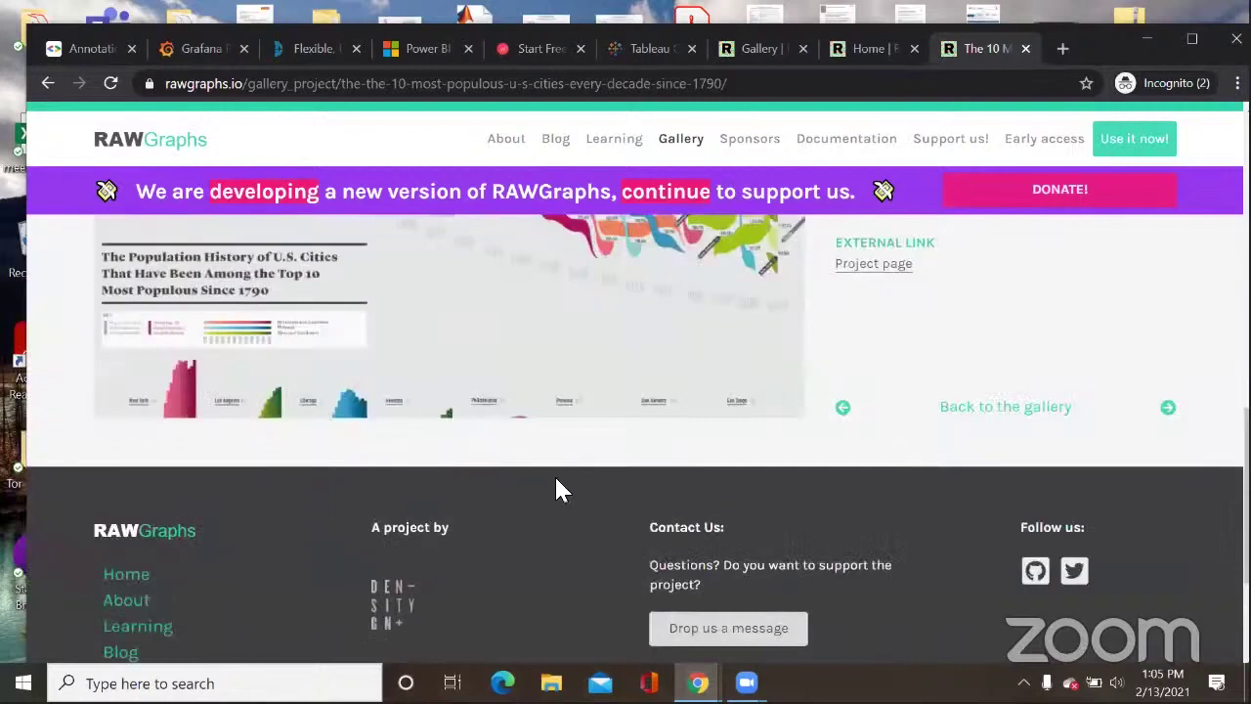
scroll(483, 469, up, 3)
Step: Open the gallery project "Platforms and actors of the Breton open data" and examine its cluster dendrogram
key(alt+Left)
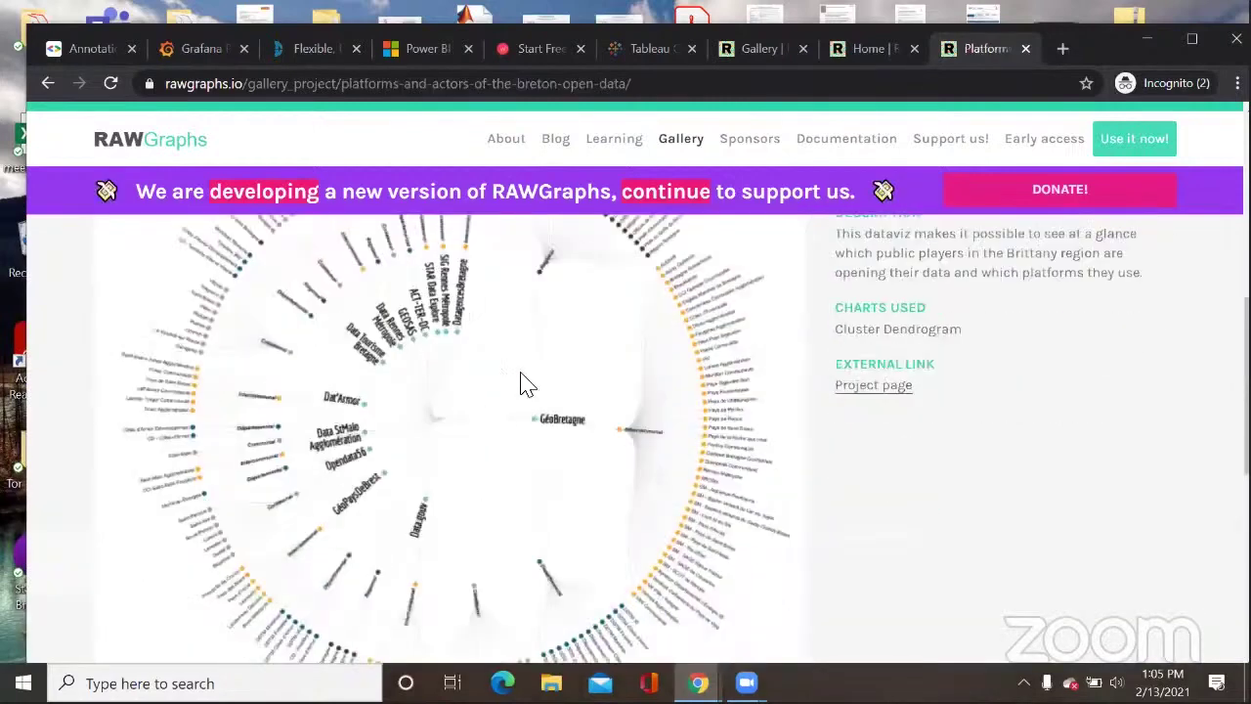
scroll(420, 501, up, 2)
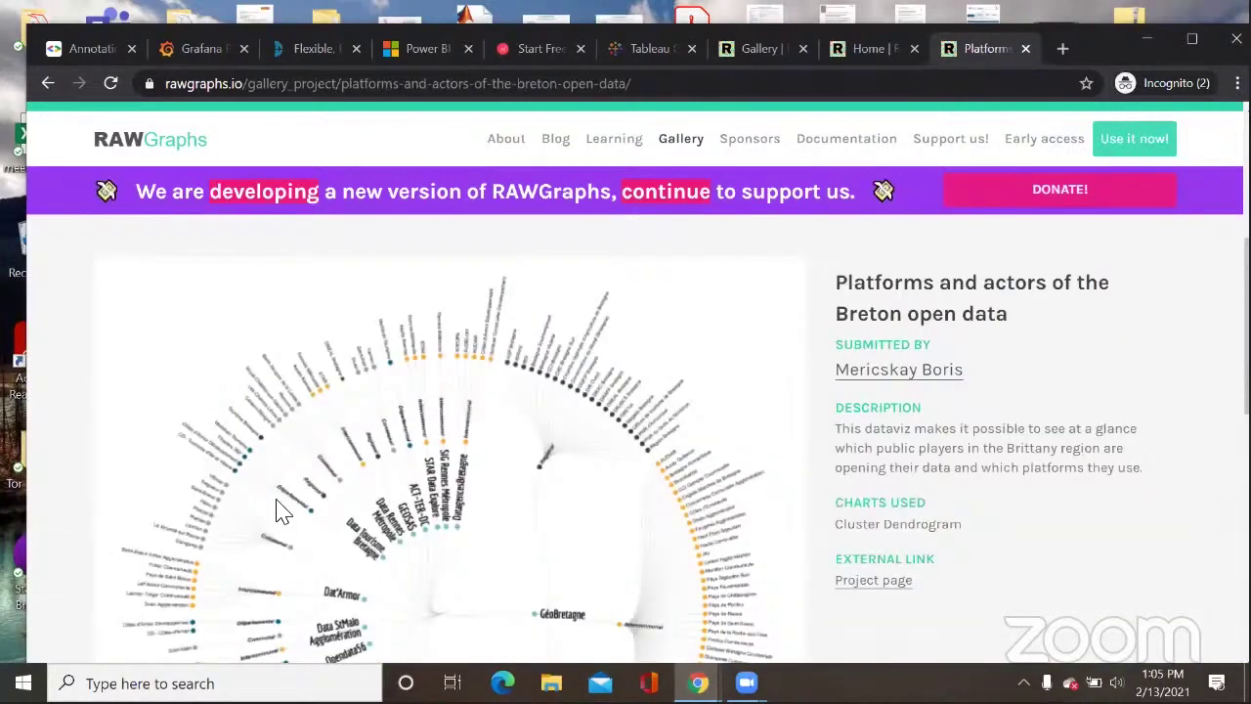
scroll(349, 442, down, 1)
scroll(835, 235, down, 1)
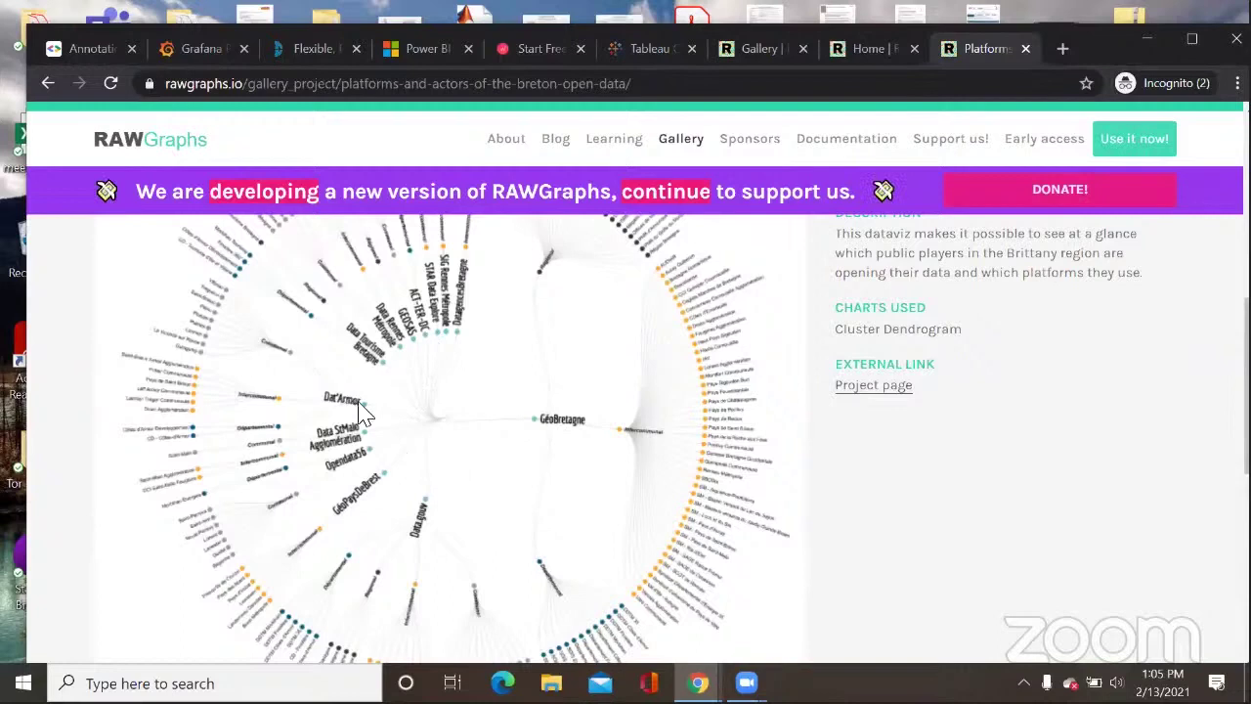
scroll(287, 316, up, 2)
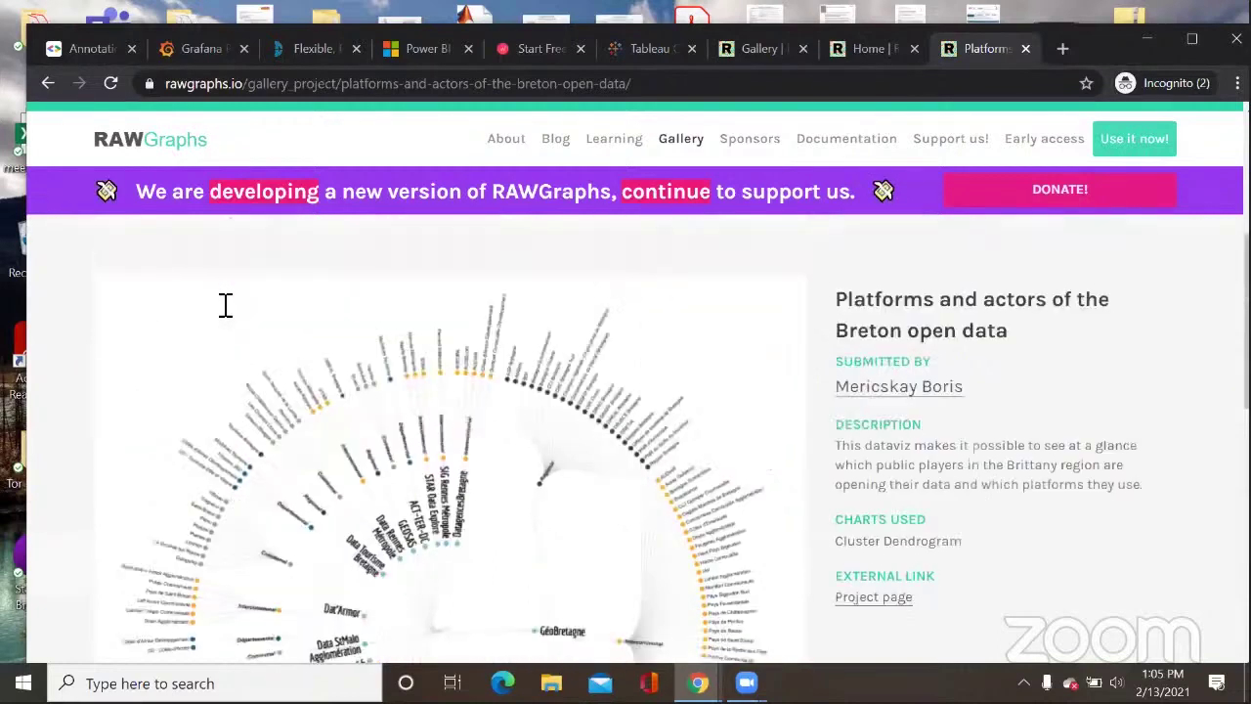
scroll(322, 338, up, 4)
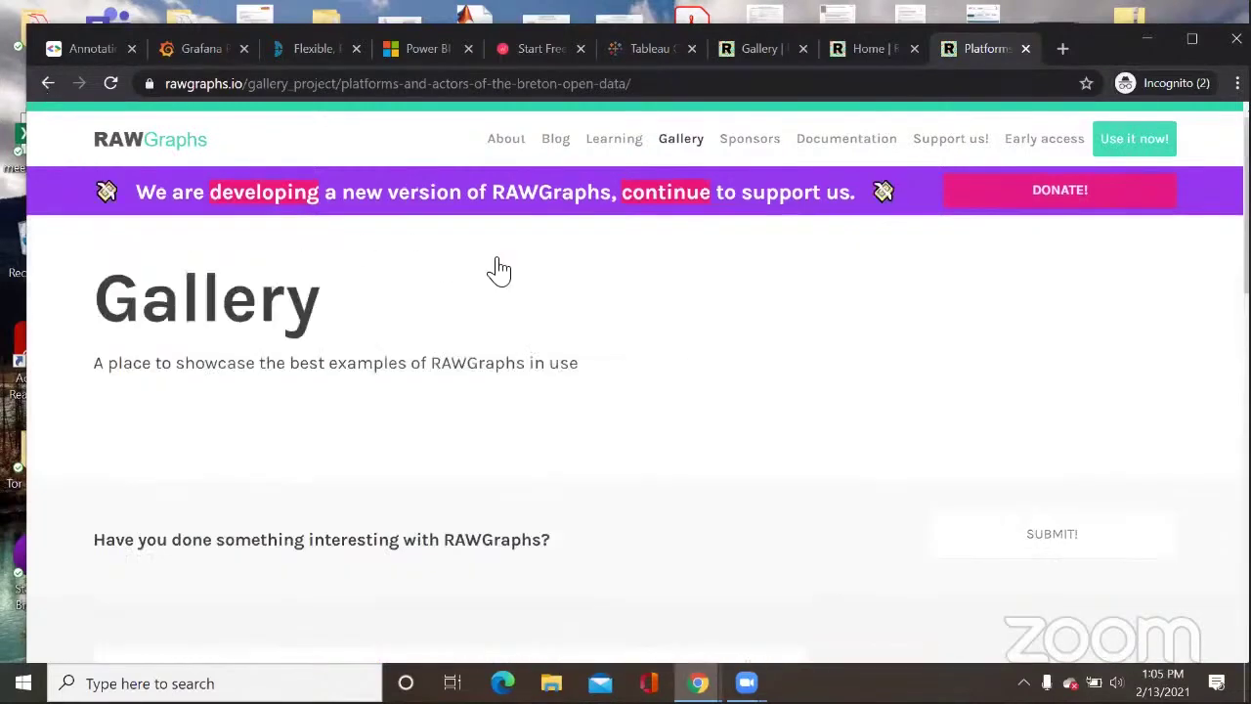
Step: Return to the gallery overview and open the project "The Saudi dynasty"
key(alt+Left)
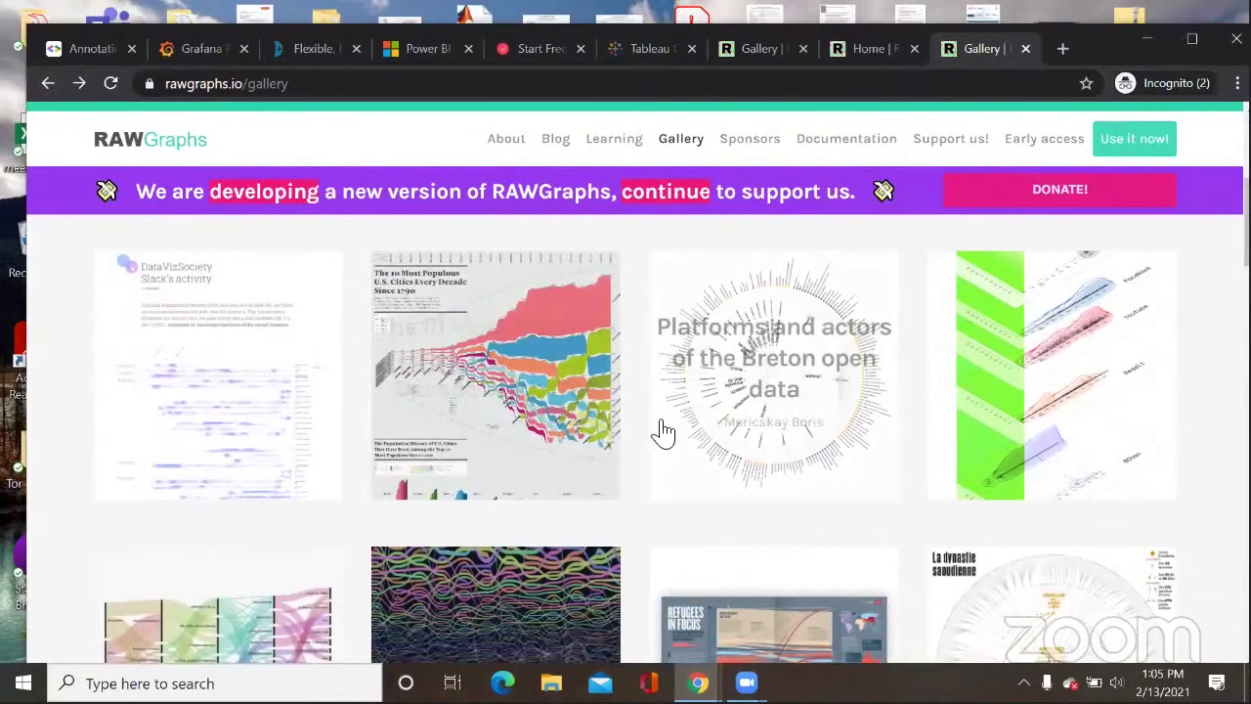
scroll(743, 469, down, 1)
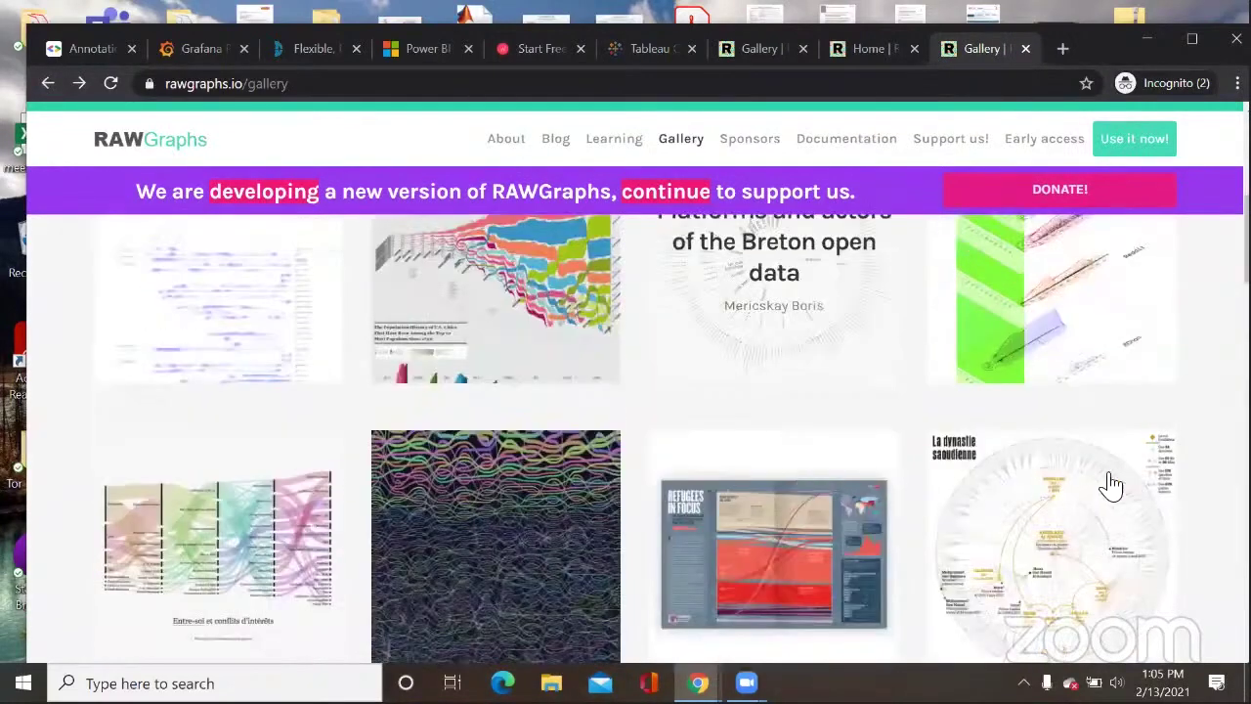
scroll(1085, 493, down, 1)
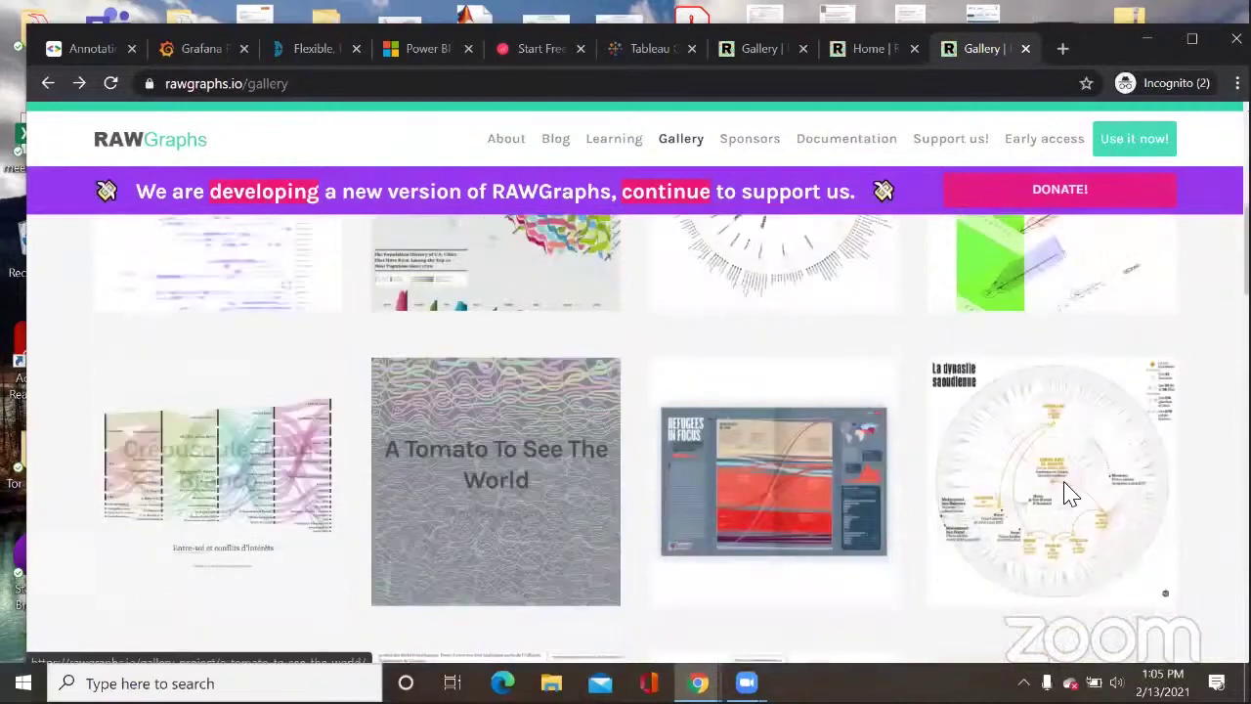
click(496, 437)
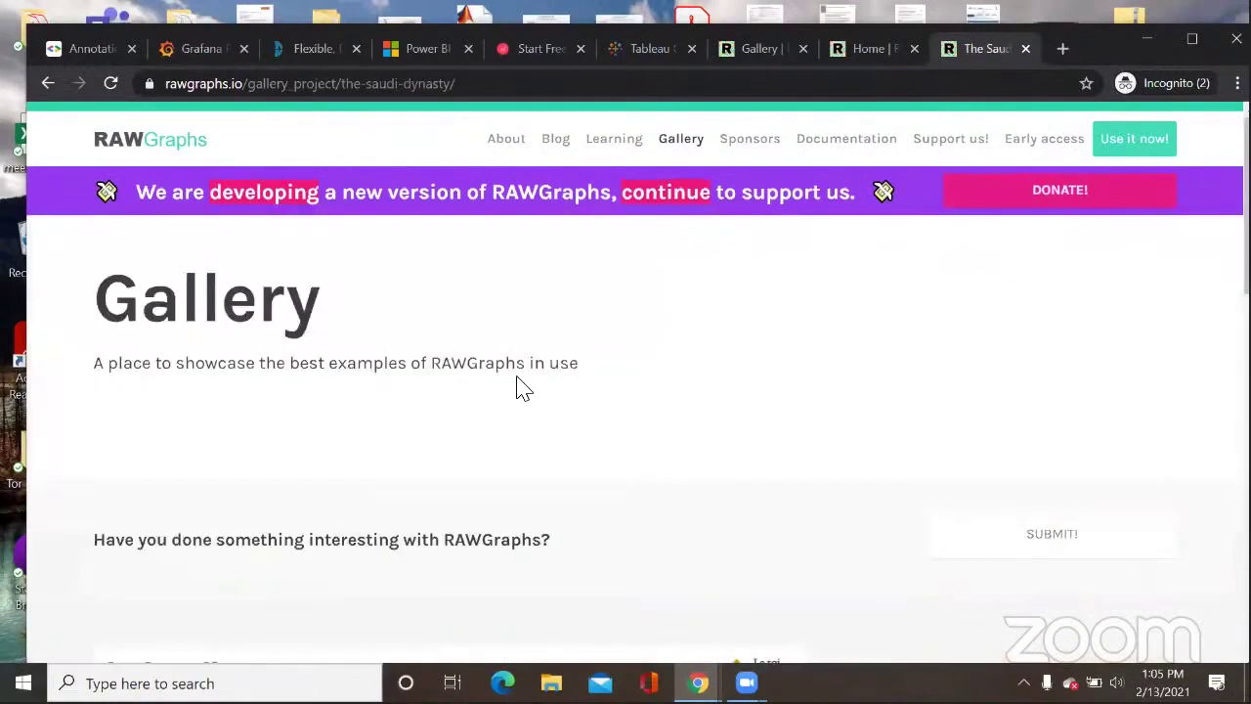
Step: Examine the Saudi dynasty project's circular dendrogram, its legend and its description
scroll(462, 457, down, 3)
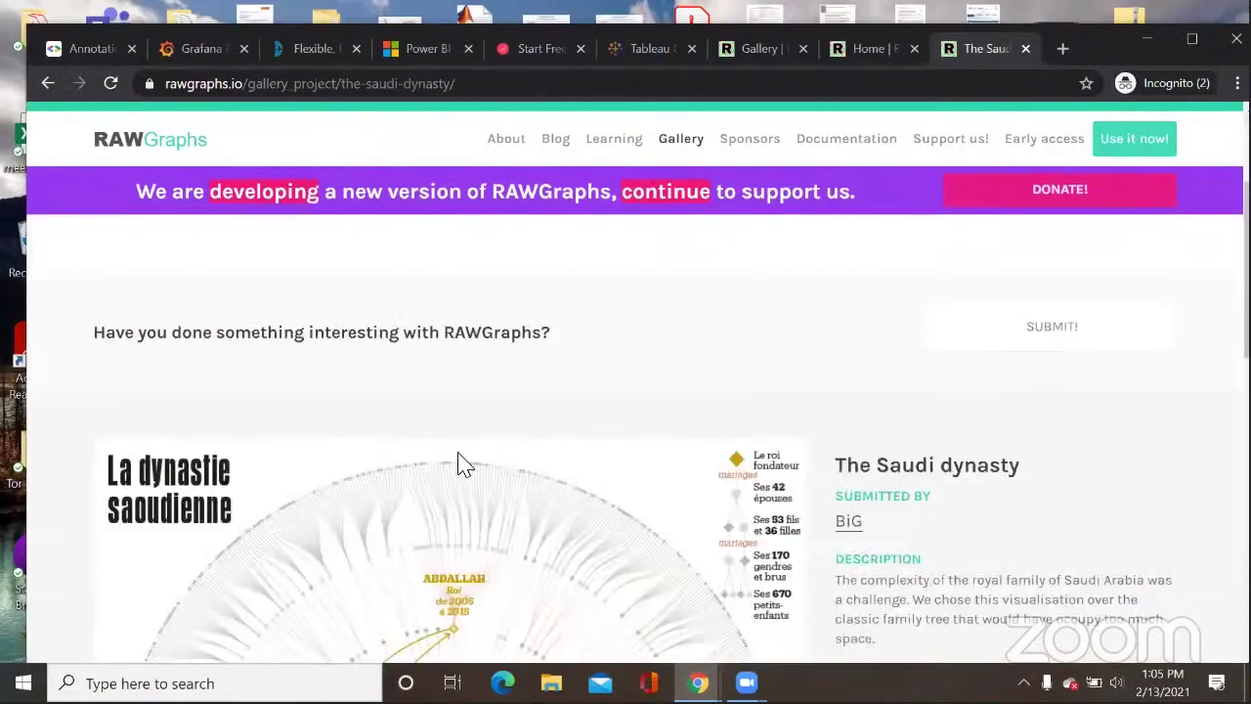
scroll(465, 464, down, 2)
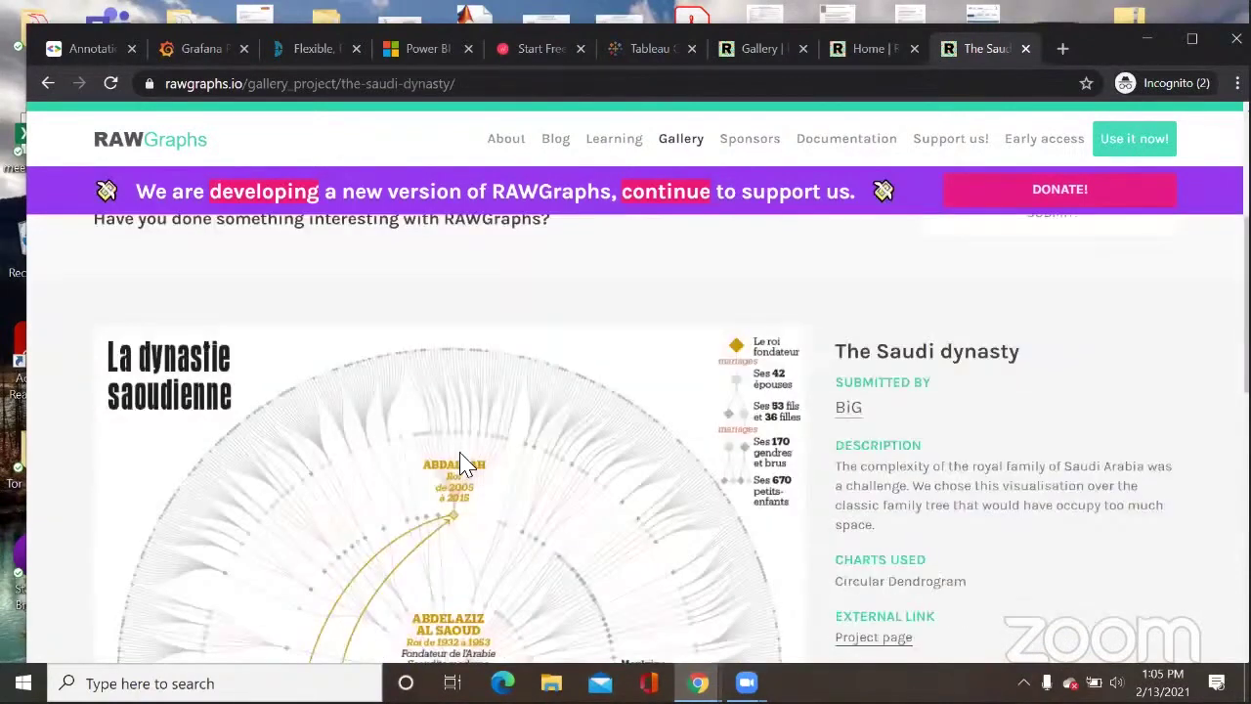
scroll(488, 430, down, 3)
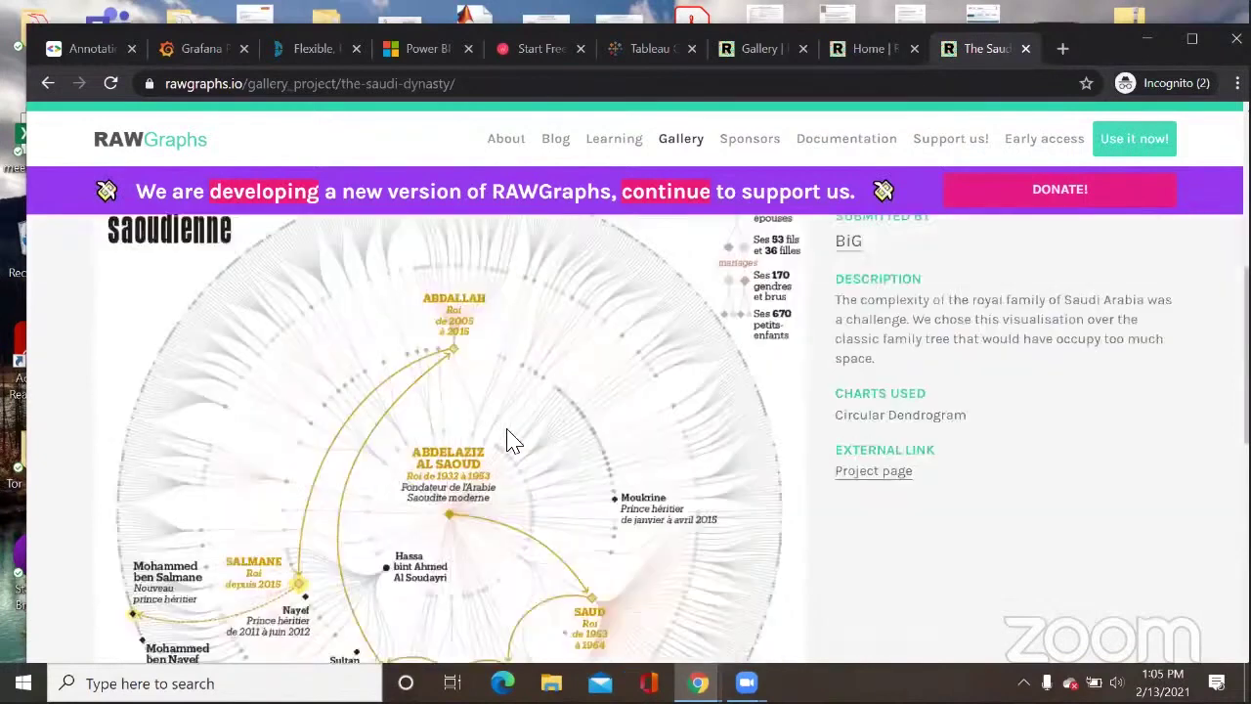
scroll(708, 314, up, 2)
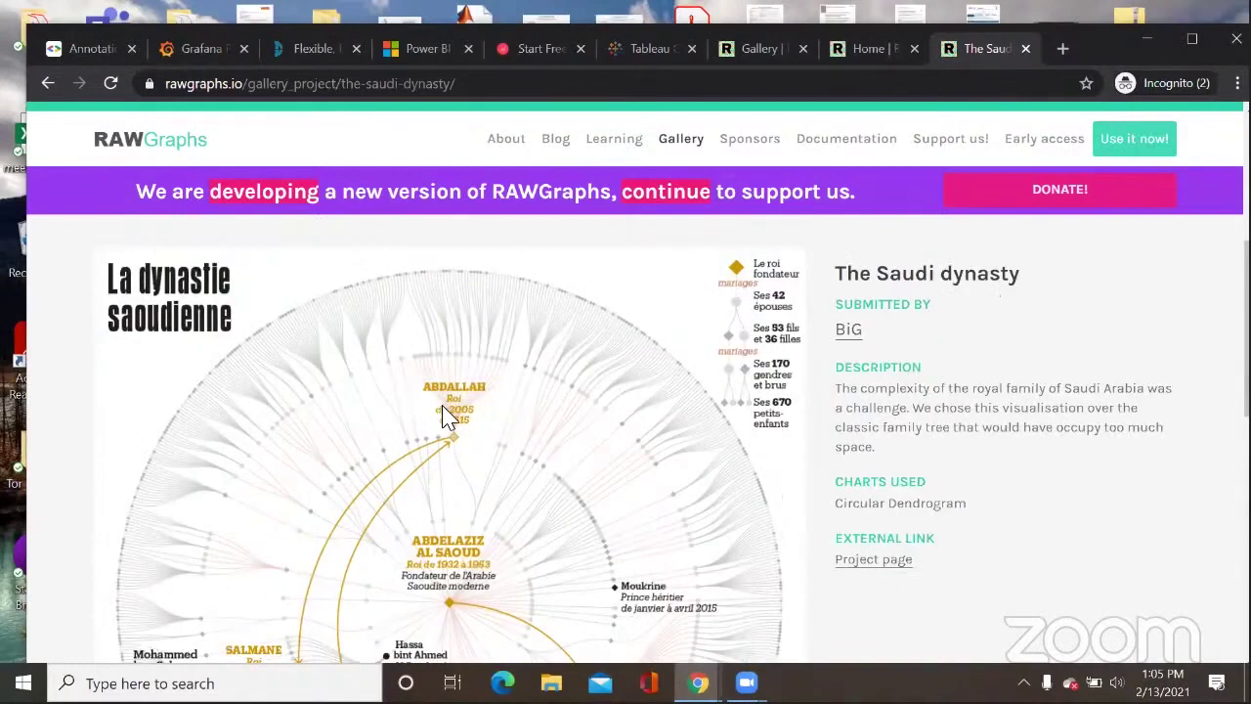
scroll(442, 416, down, 3)
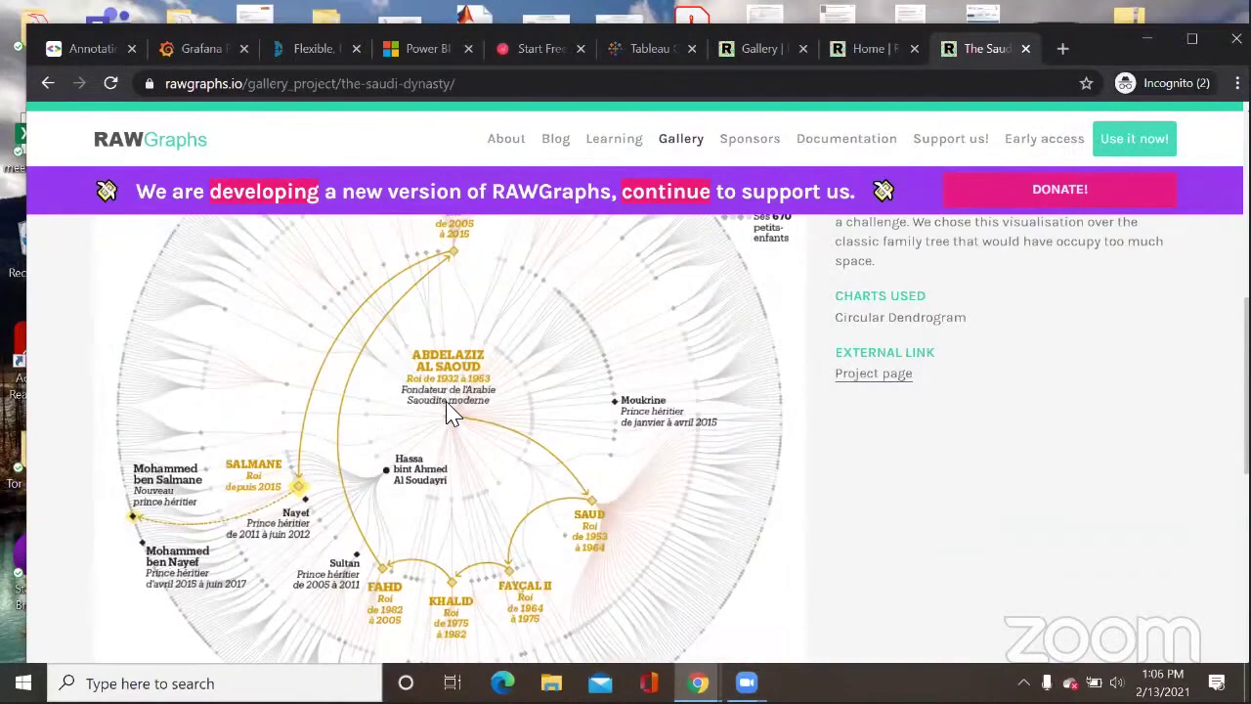
scroll(450, 412, up, 1)
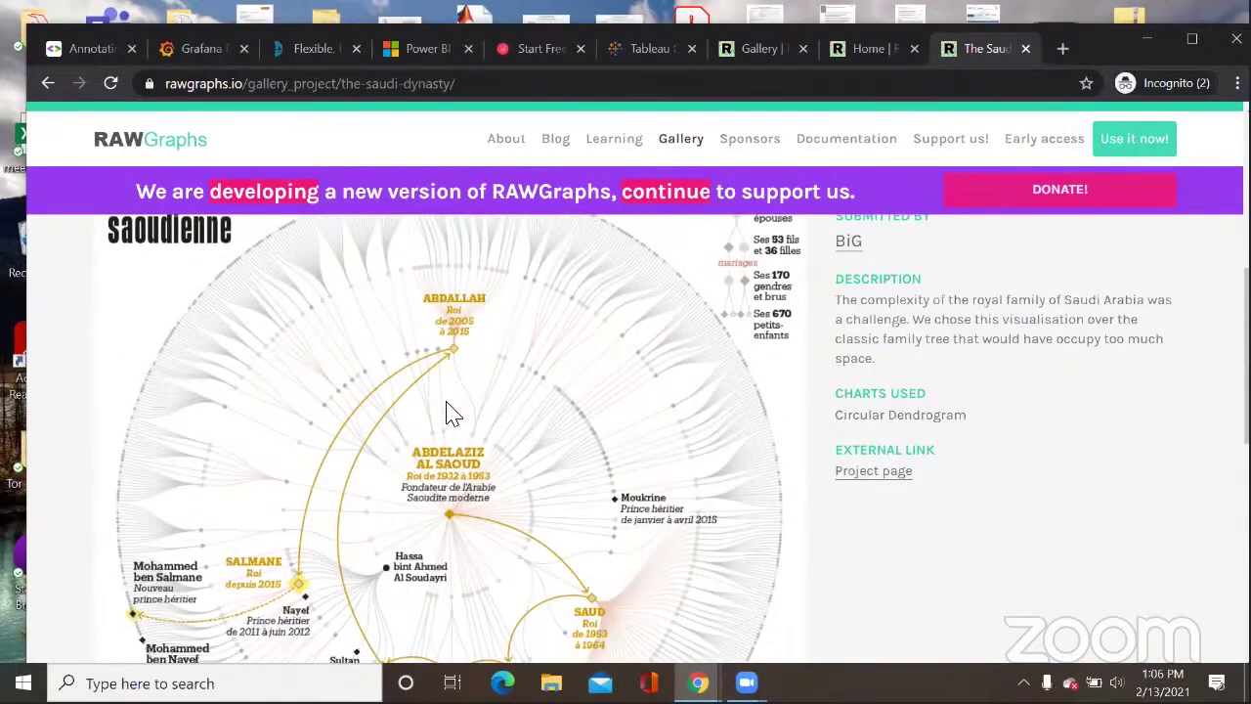
scroll(449, 412, up, 1)
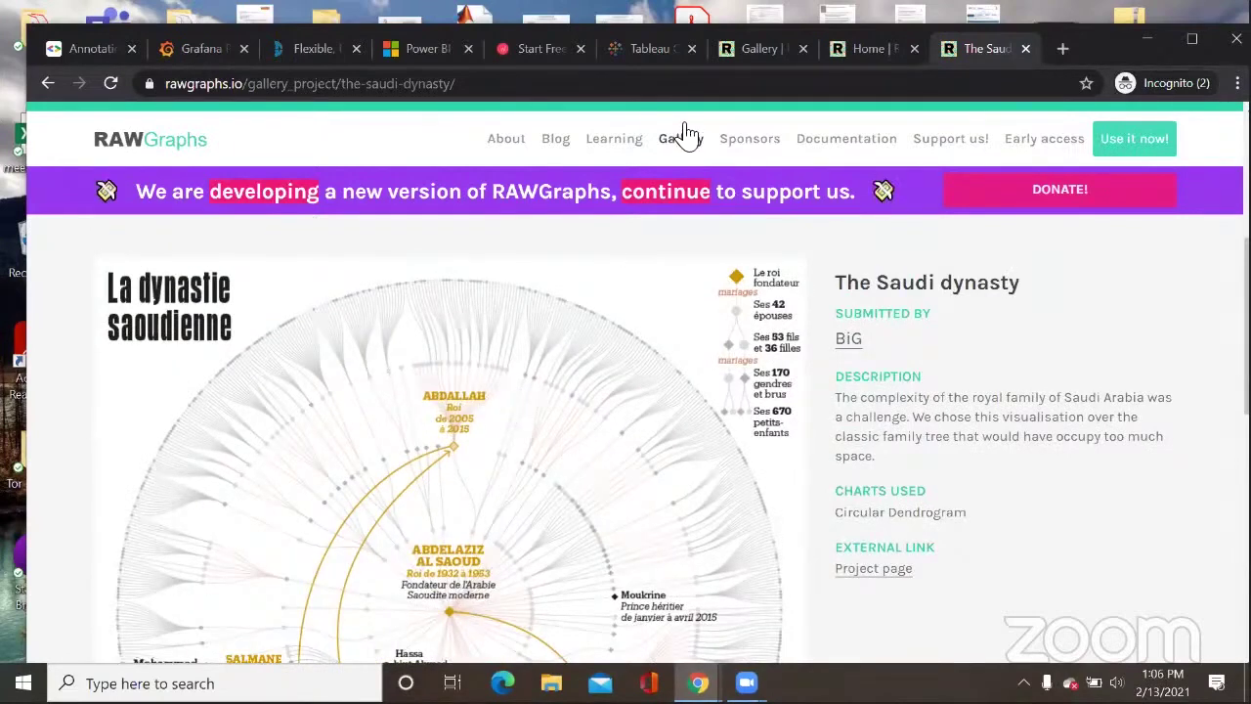
scroll(540, 326, down, 1)
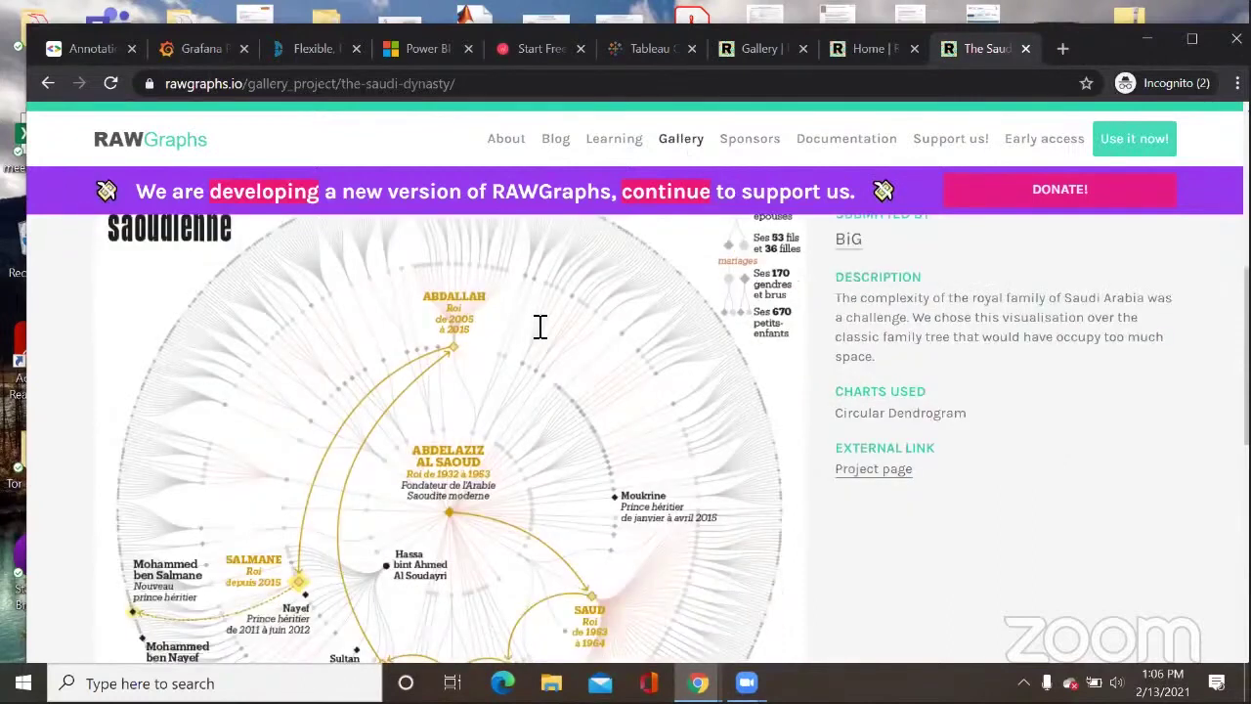
Step: Return to the gallery overview and open the project "The rise and flow of political parties"
scroll(606, 330, up, 5)
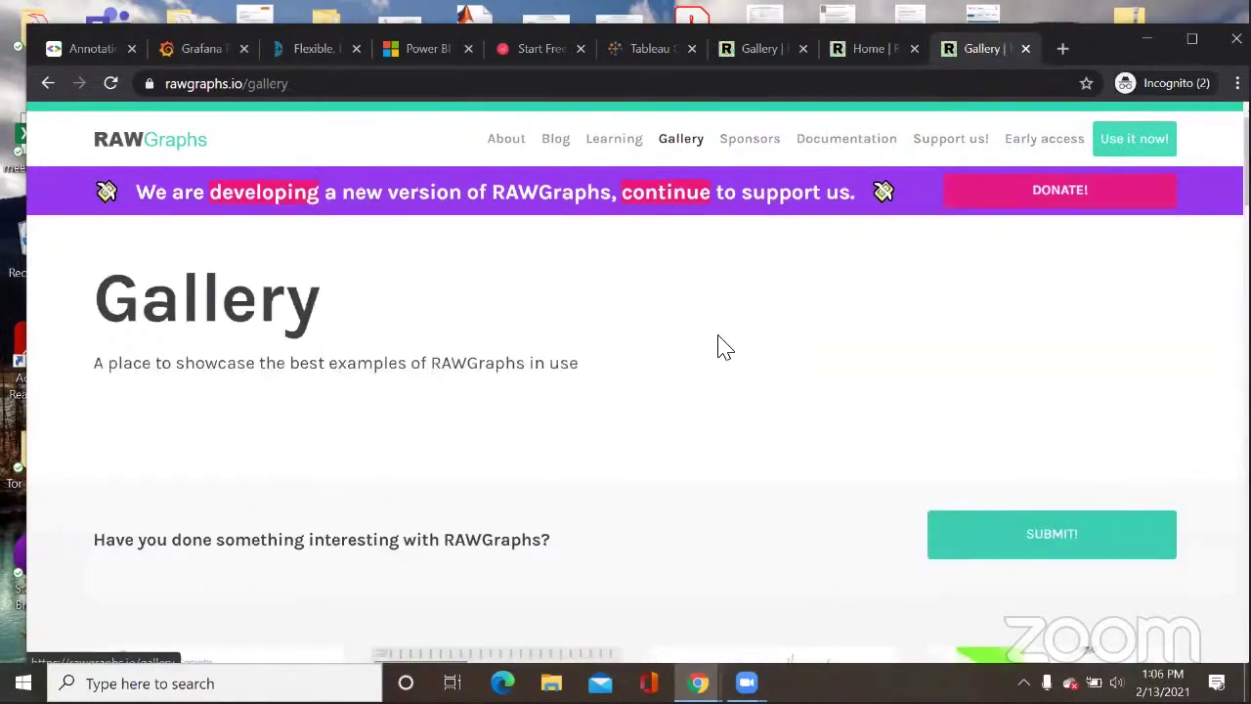
scroll(550, 391, down, 4)
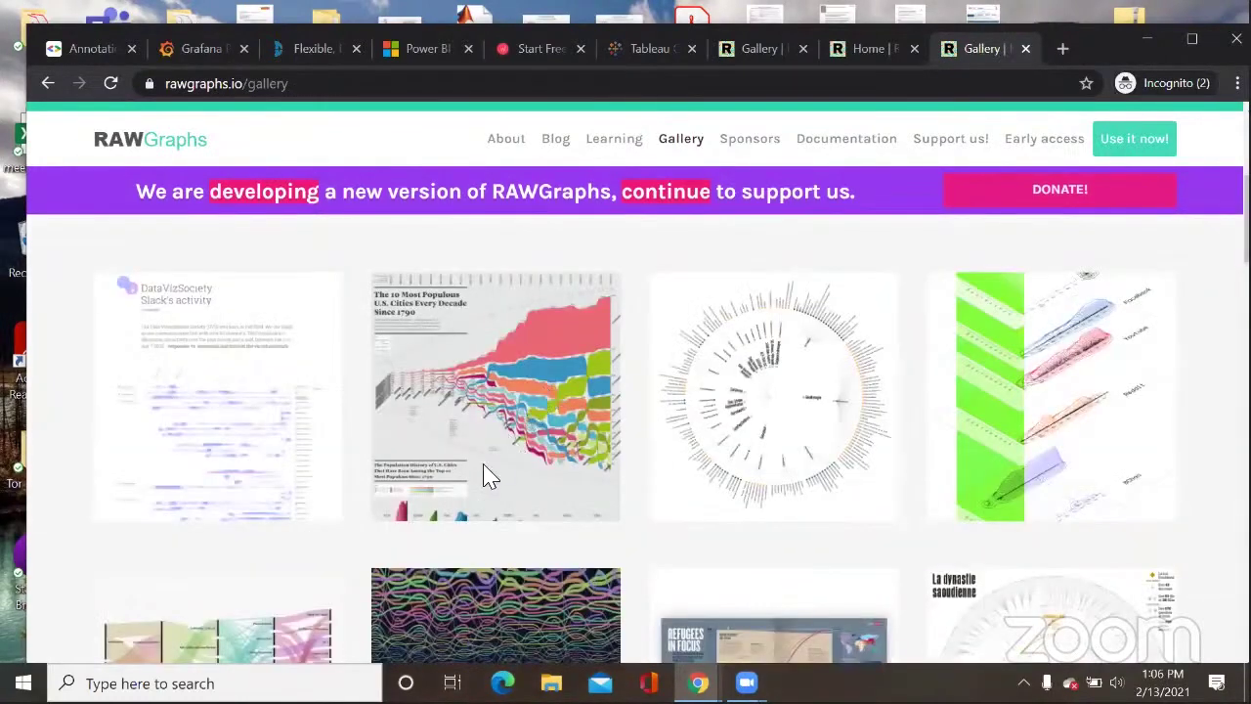
scroll(472, 507, down, 1)
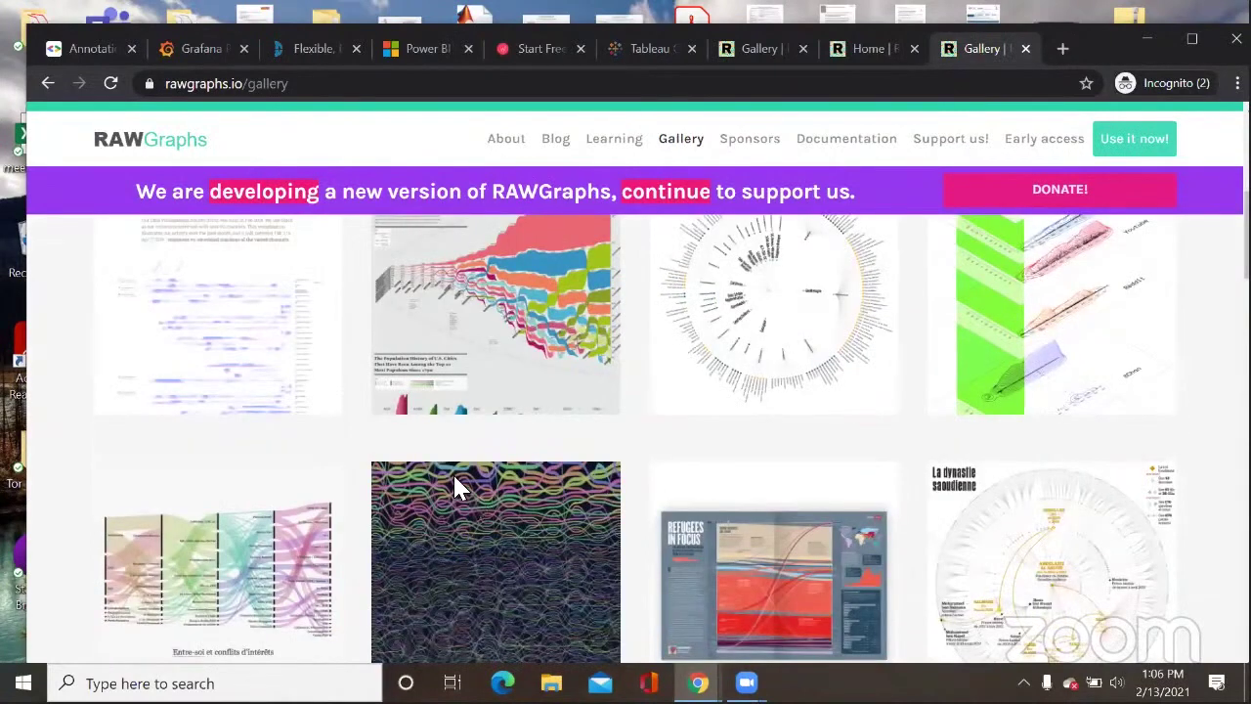
click(1053, 469)
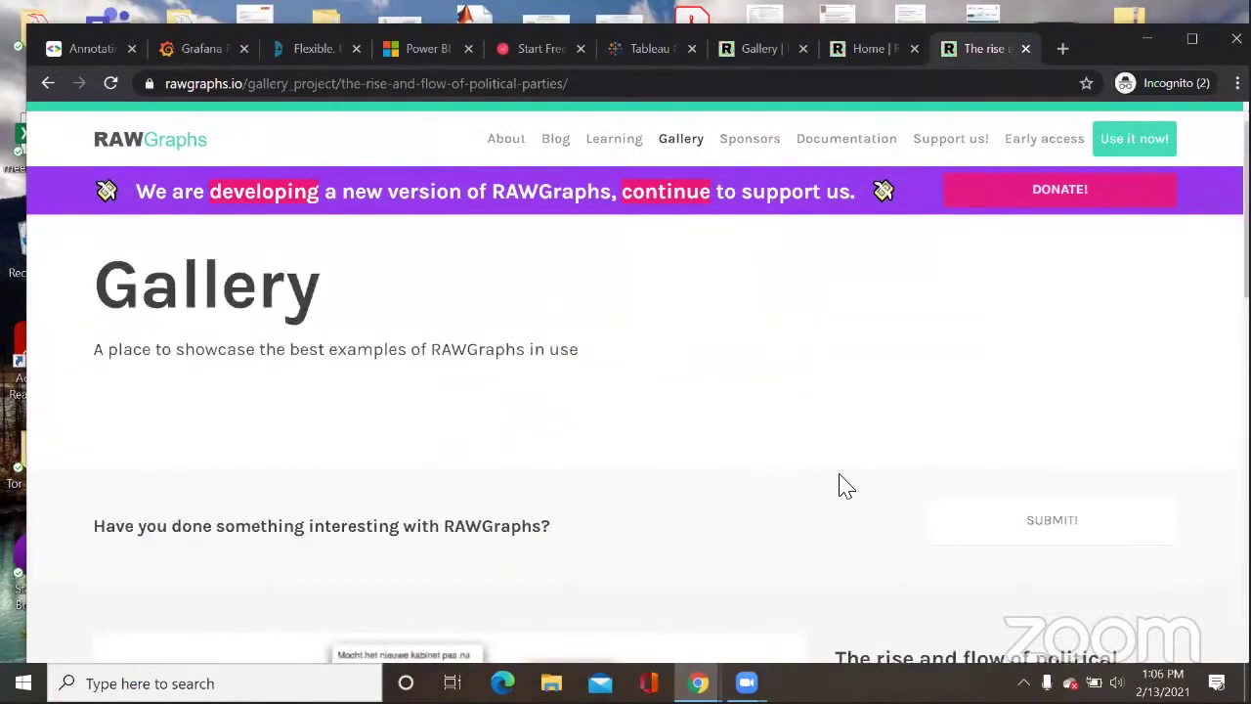
Step: Examine the political parties project's circular bump chart, its annotations and its description
scroll(839, 478, down, 2)
scroll(491, 495, down, 1)
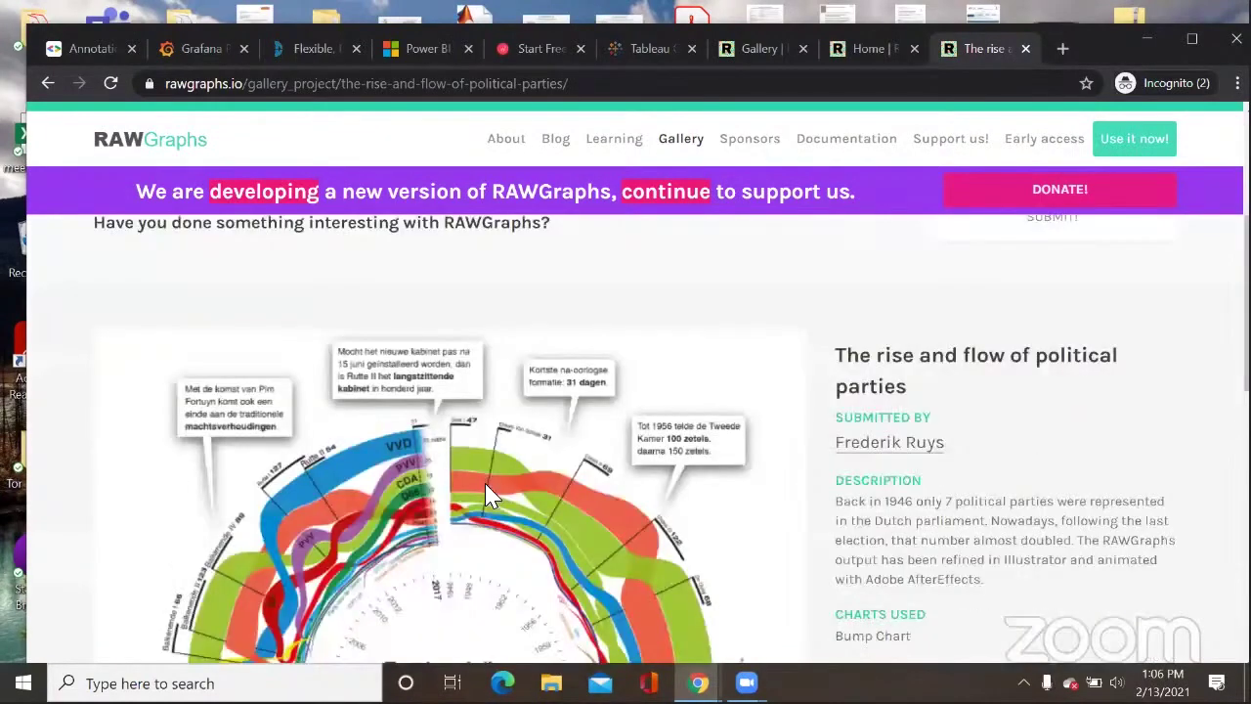
scroll(465, 452, down, 1)
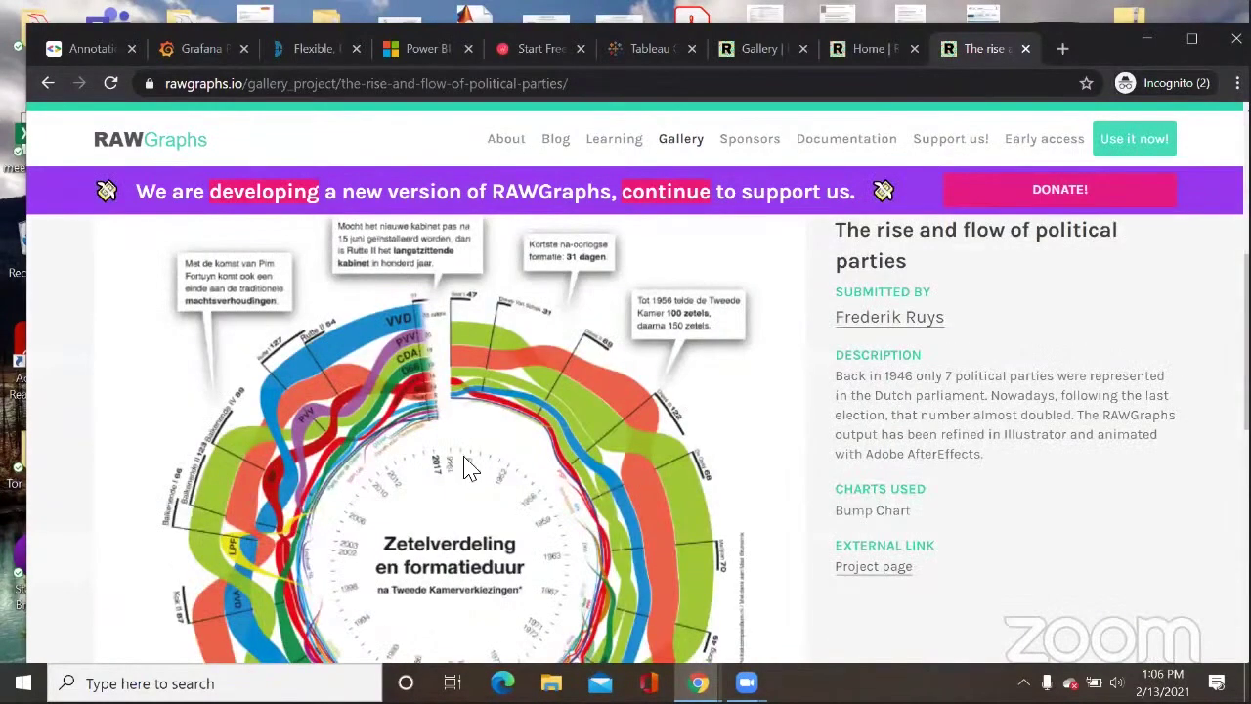
scroll(435, 460, down, 2)
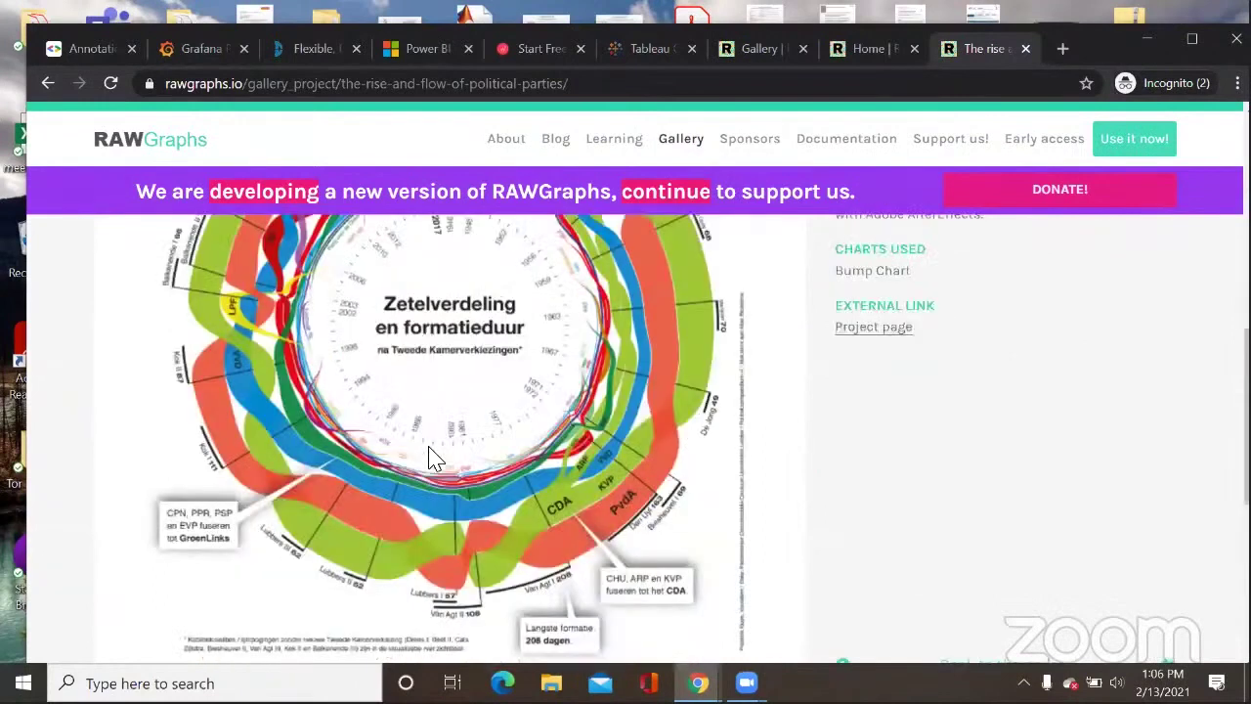
scroll(430, 452, up, 1)
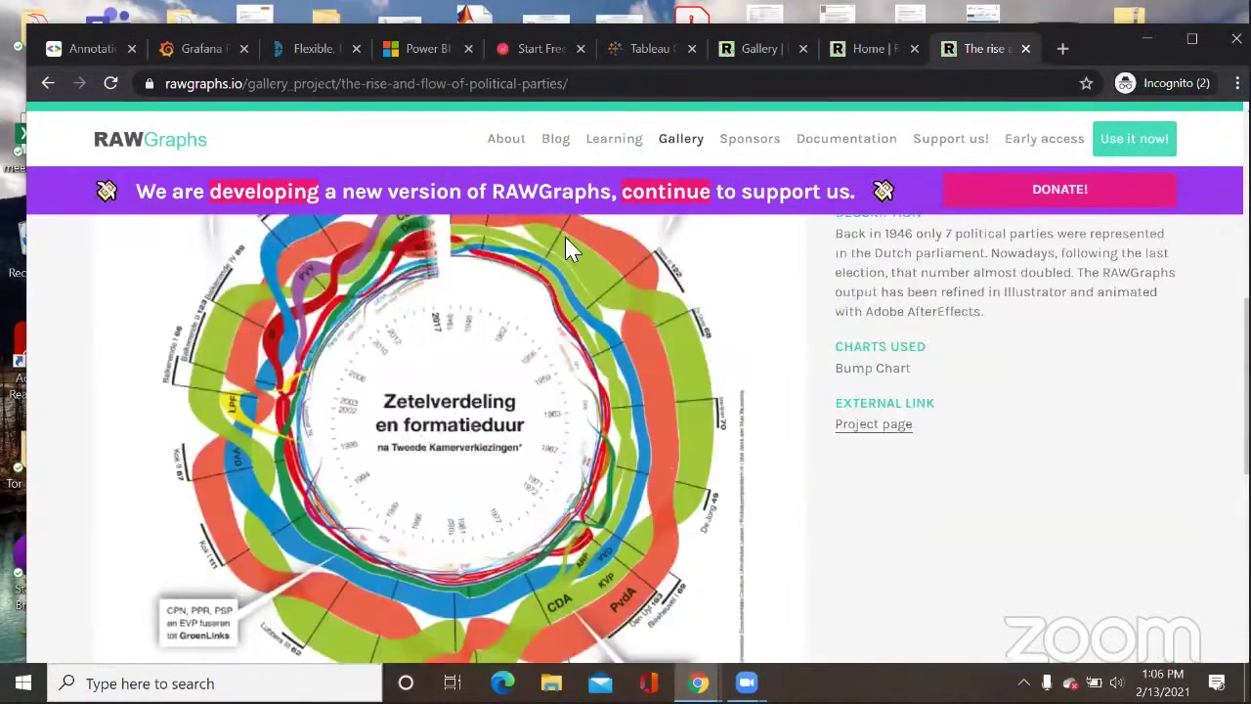
scroll(626, 322, up, 2)
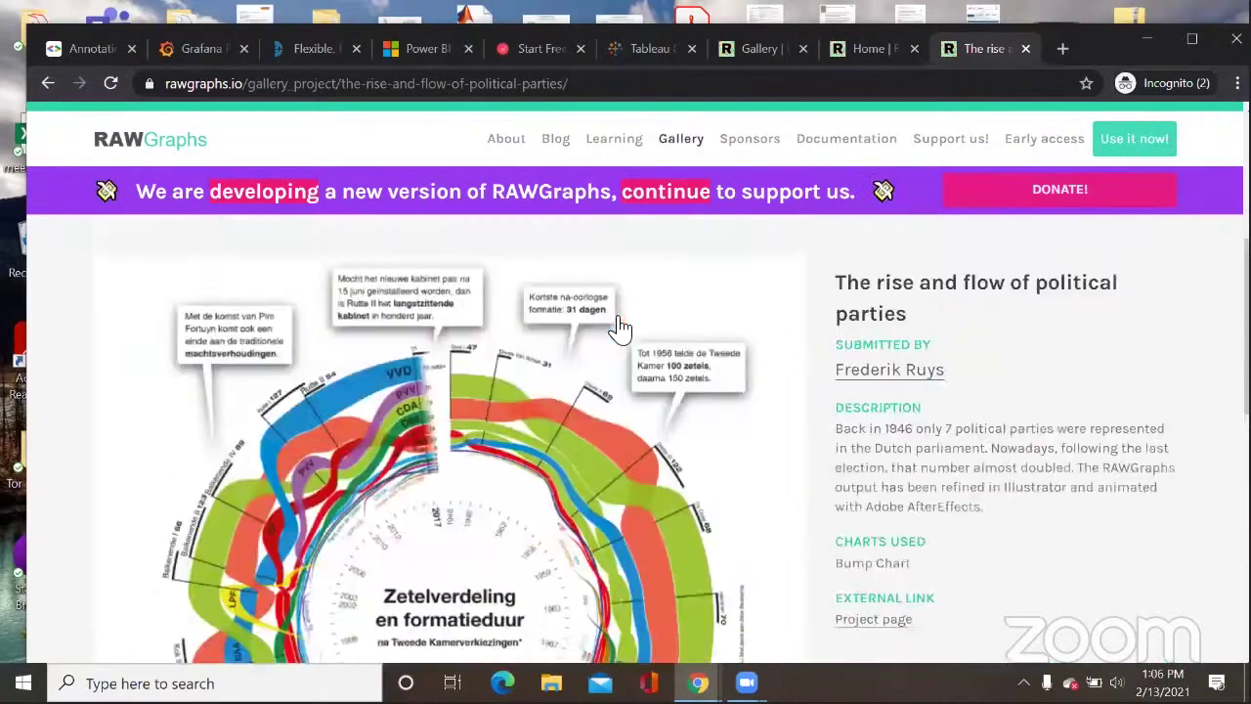
scroll(615, 326, up, 2)
Step: Return to the gallery overview and browse the remaining example projects
key(alt+Left)
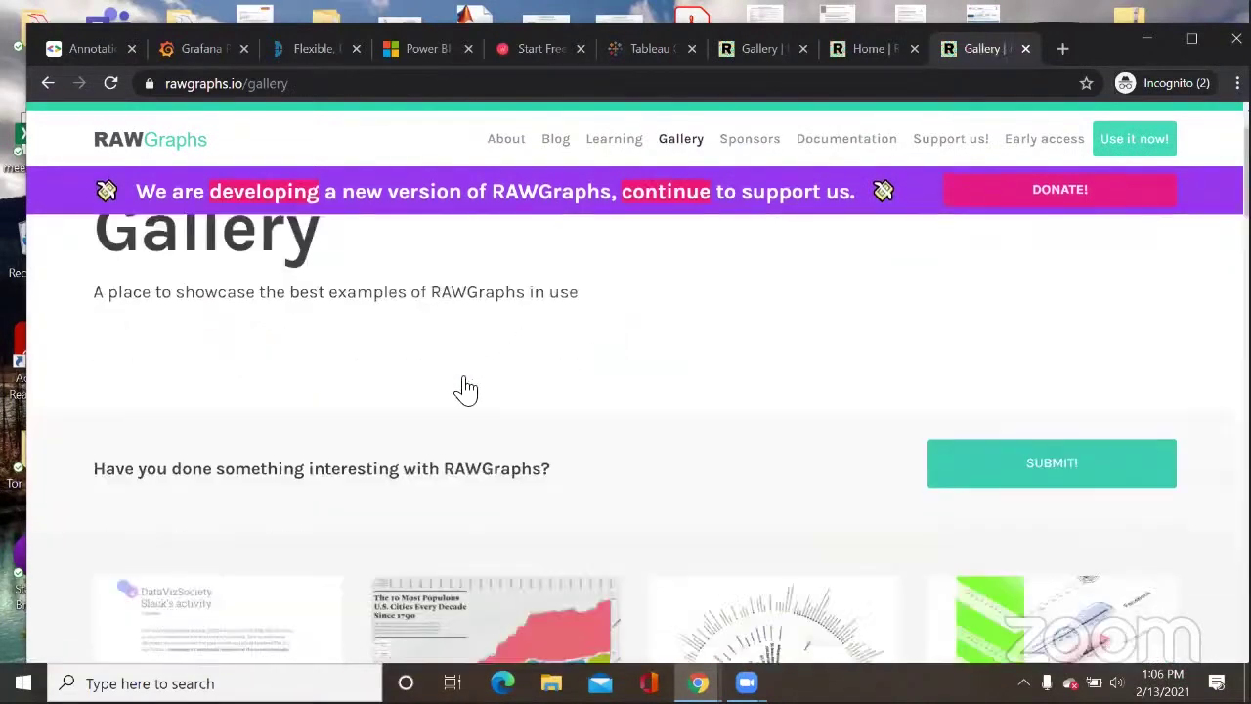
scroll(1148, 413, down, 4)
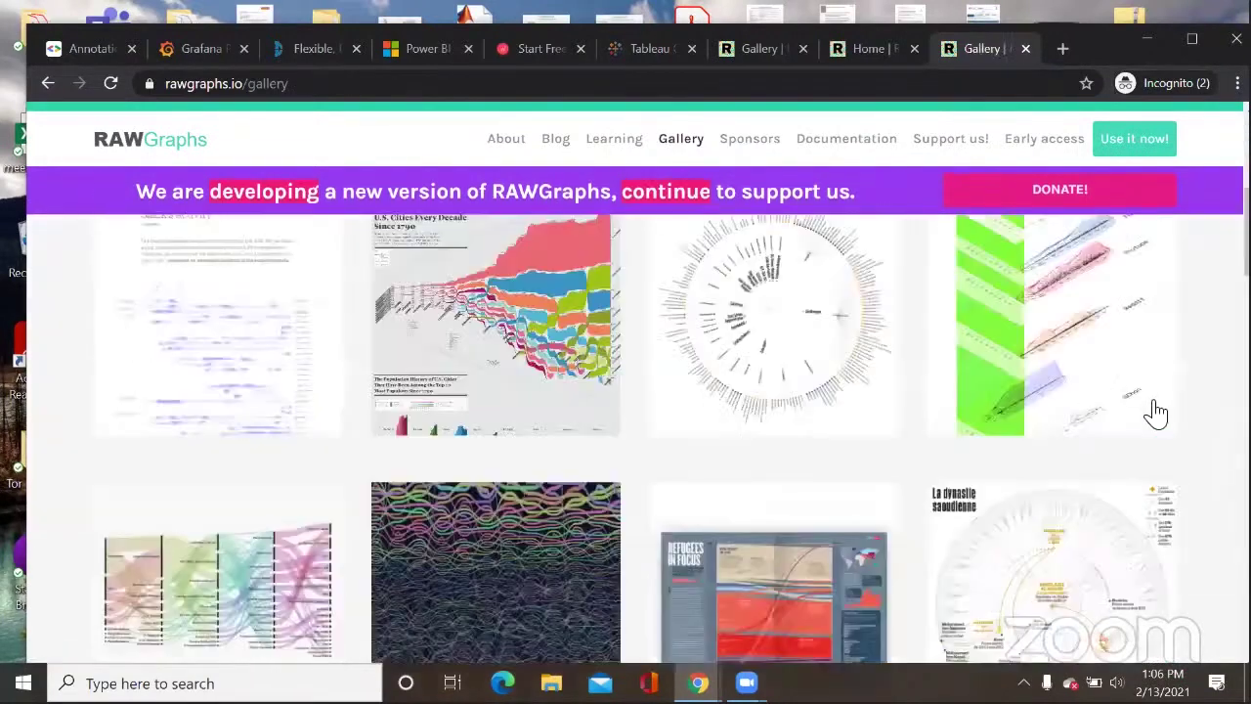
scroll(592, 410, down, 1)
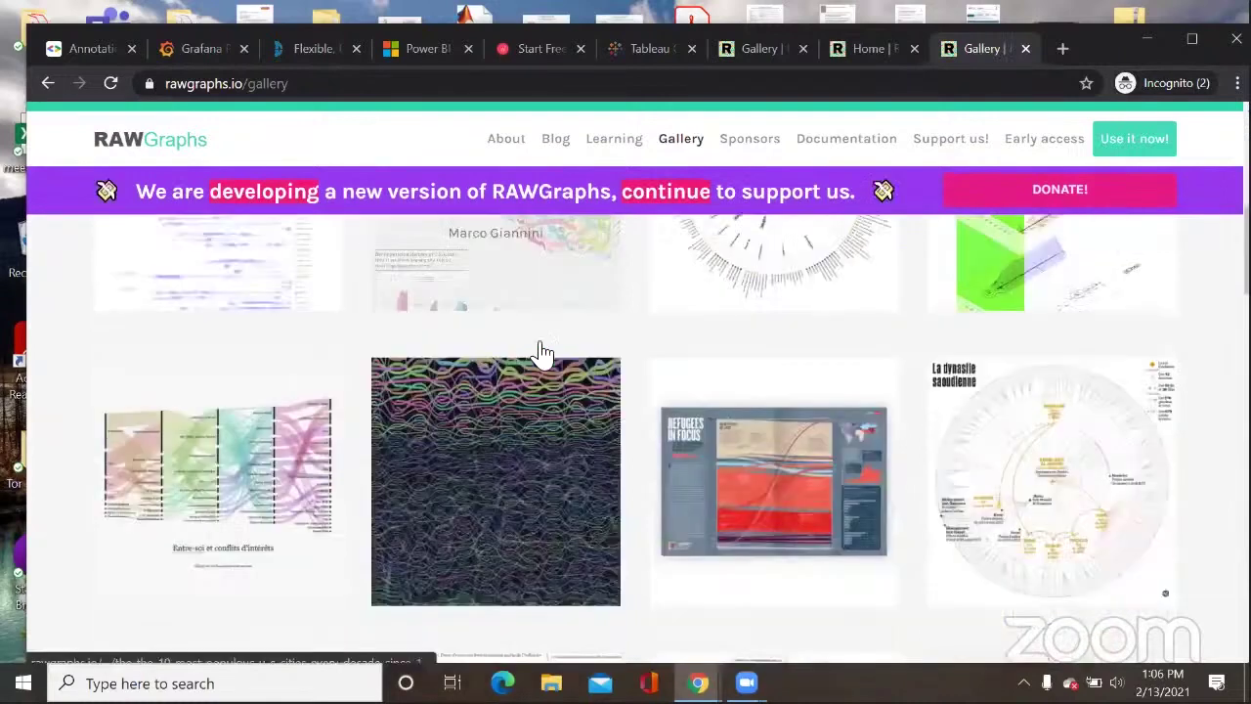
scroll(580, 377, down, 3)
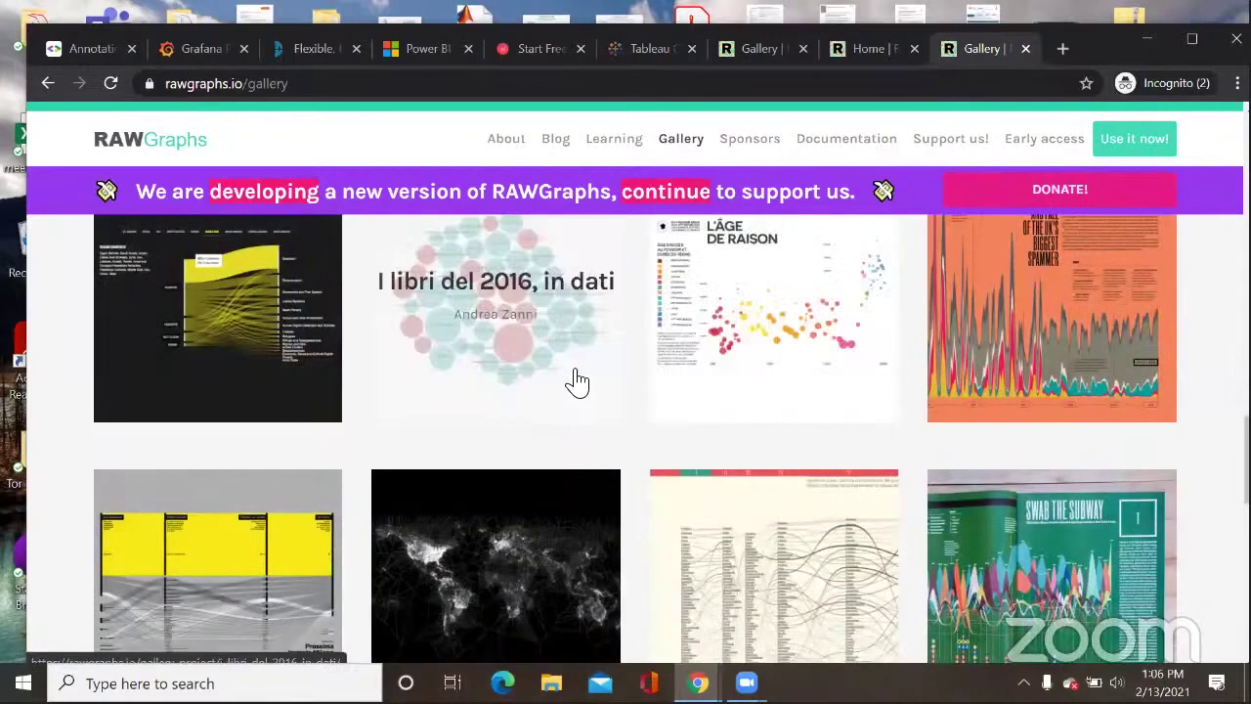
scroll(829, 329, up, 5)
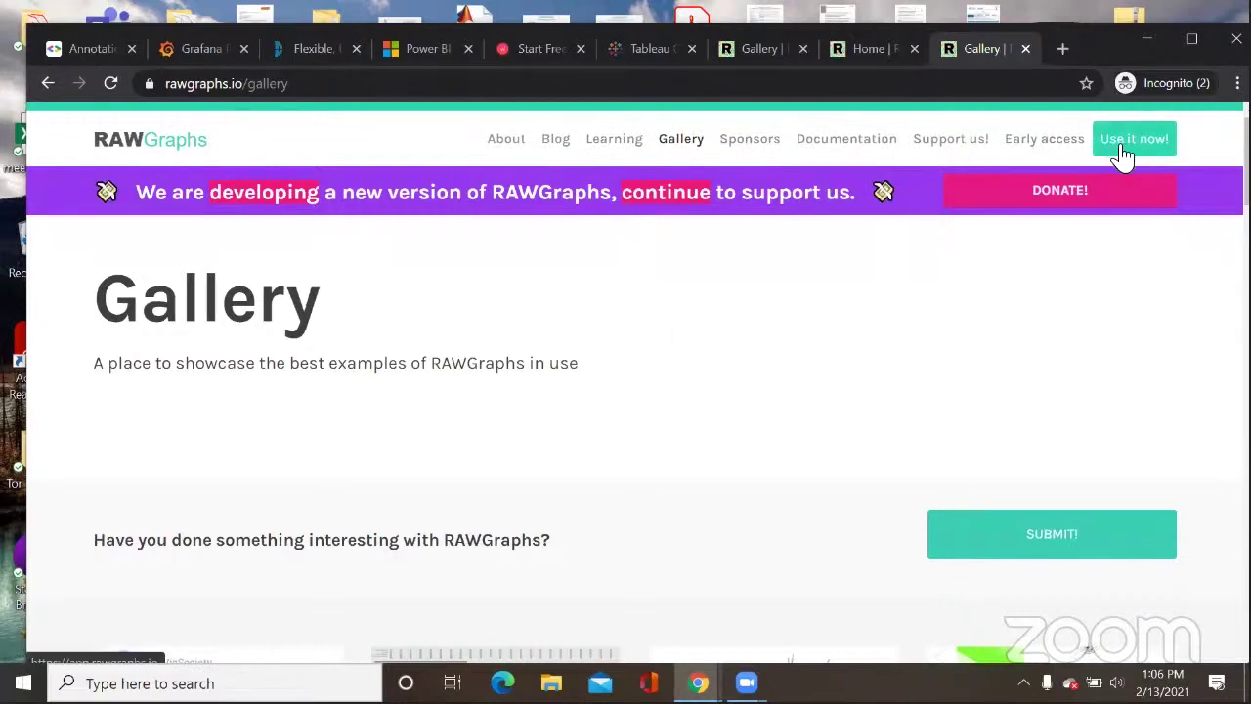
Step: Launch the RAWGraphs web app from the gallery page and look over its area for pasting data
click(260, 93)
click(249, 89)
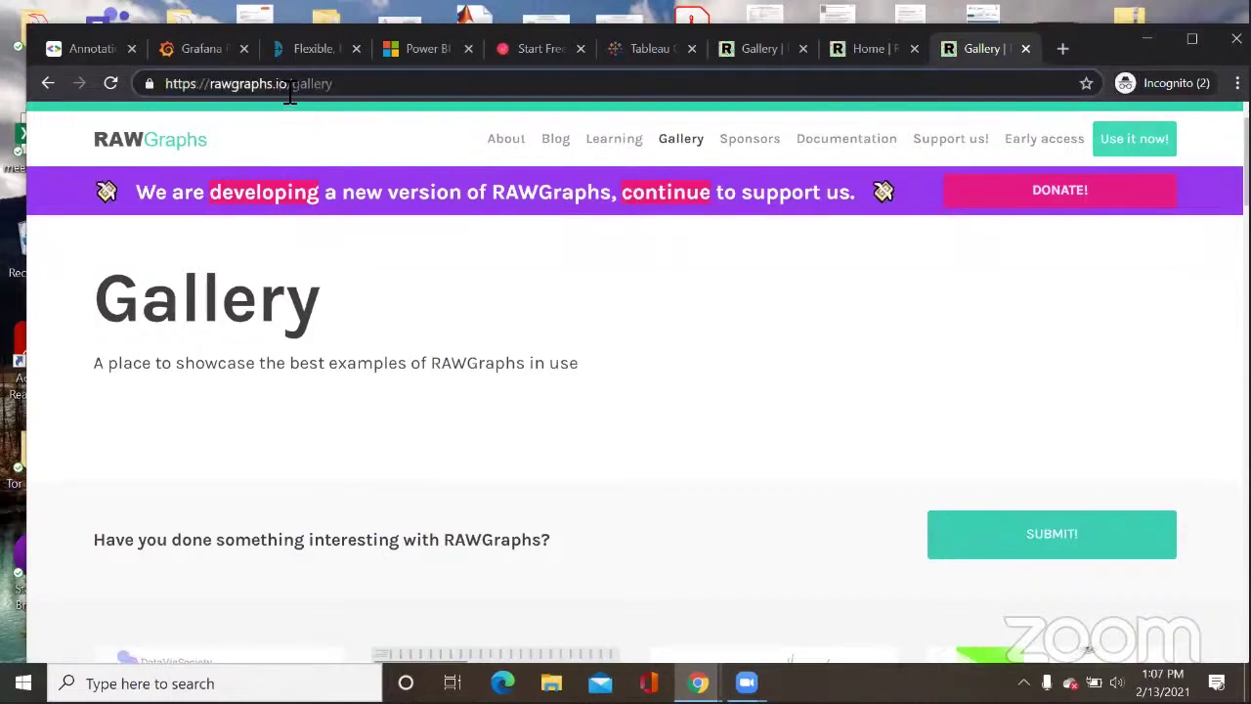
click(1129, 146)
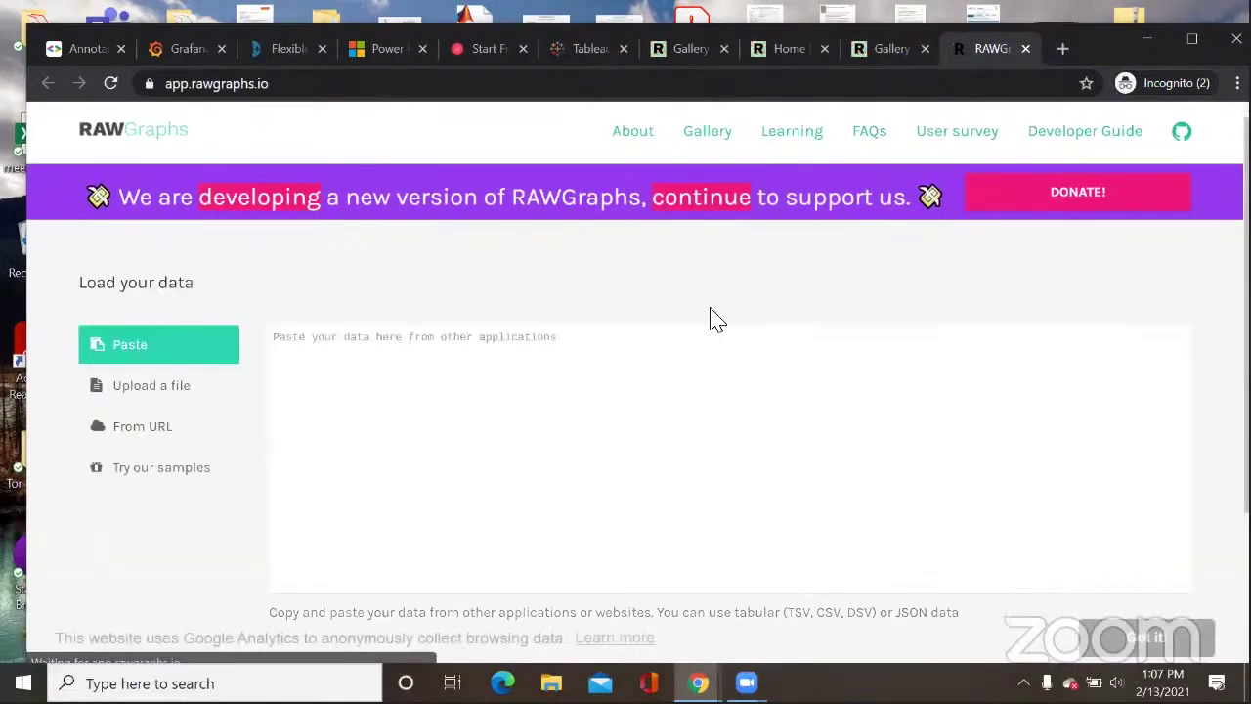
scroll(711, 316, down, 1)
scroll(711, 316, up, 1)
scroll(711, 317, down, 2)
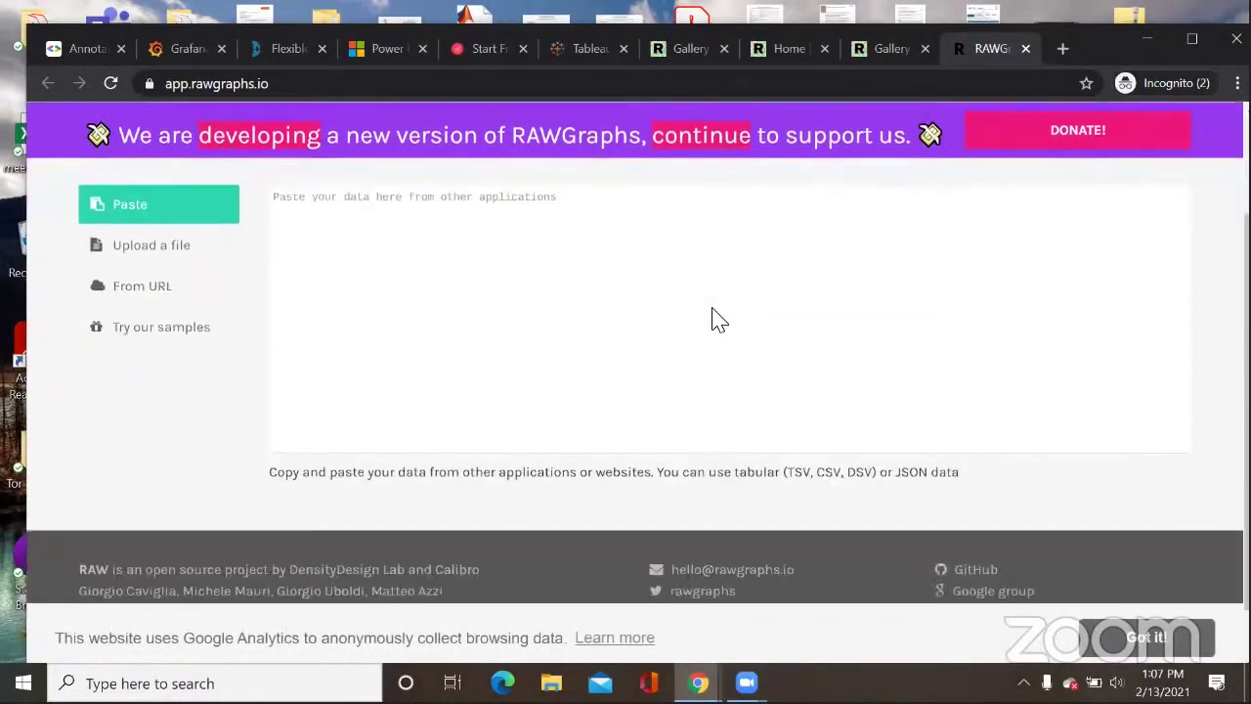
scroll(545, 322, up, 2)
click(340, 349)
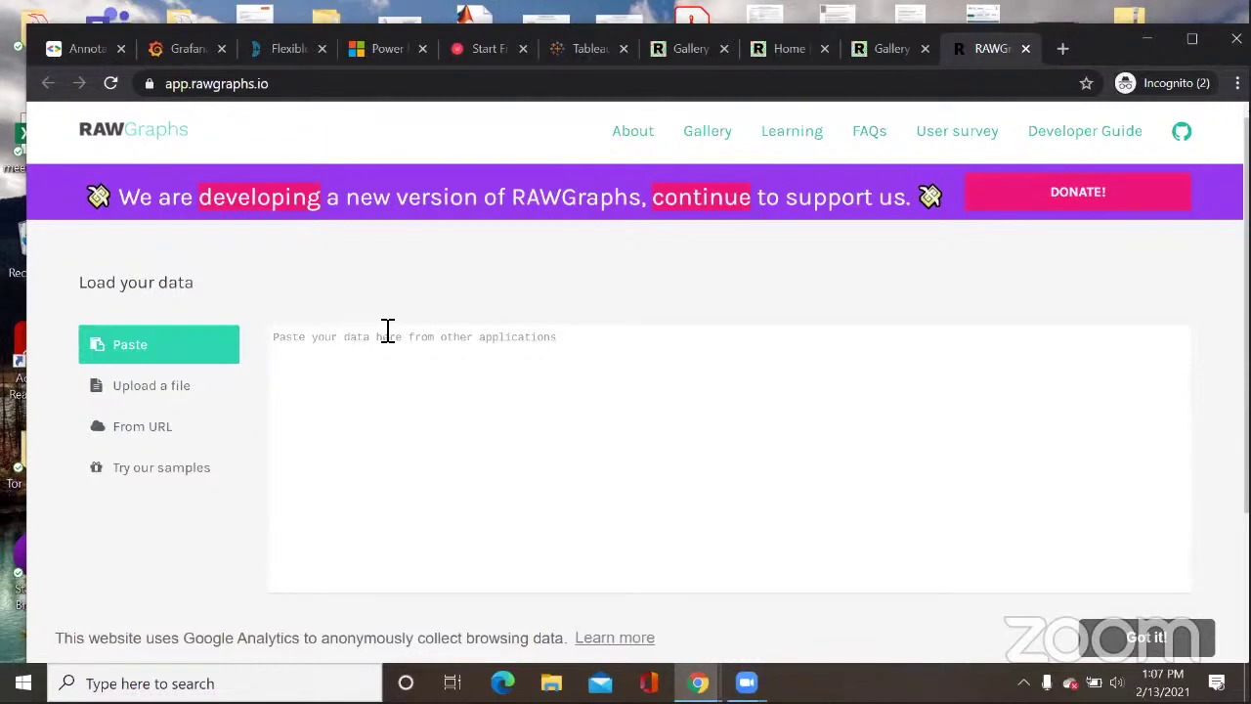
Step: Show the file upload option, highlight its supported file formats, and bring up the file chooser without selecting a file
click(116, 390)
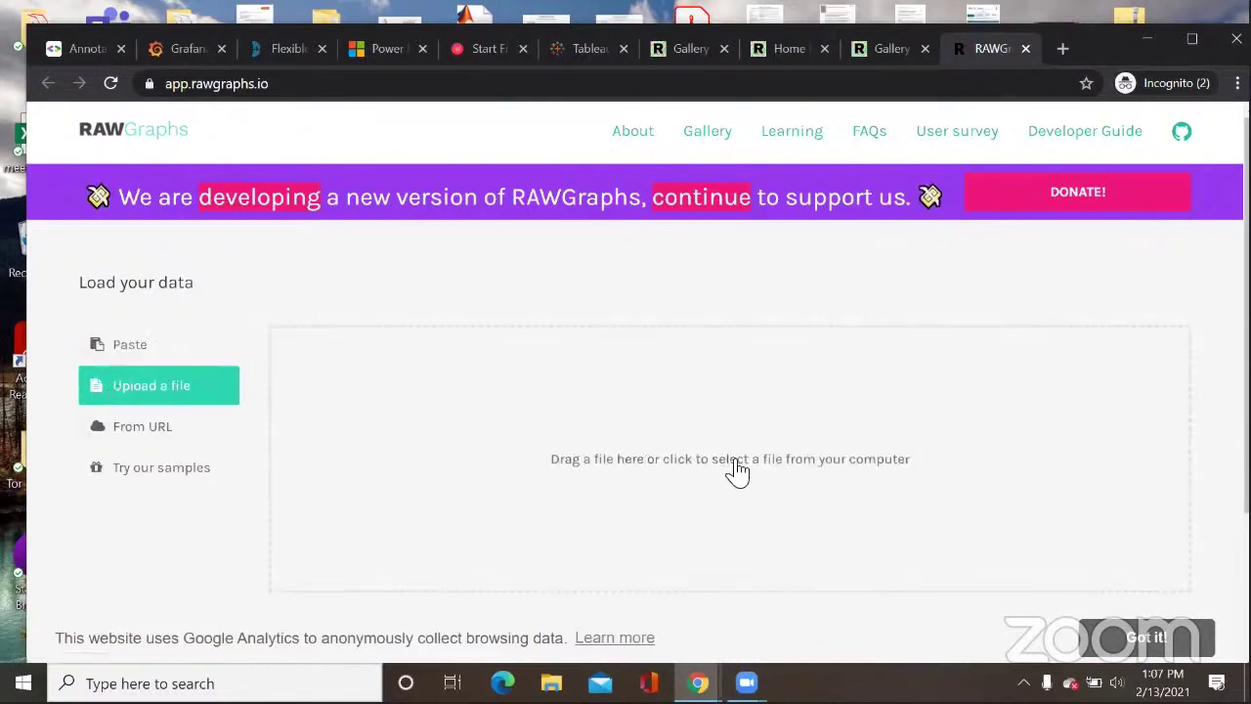
scroll(740, 469, down, 2)
scroll(587, 518, up, 1)
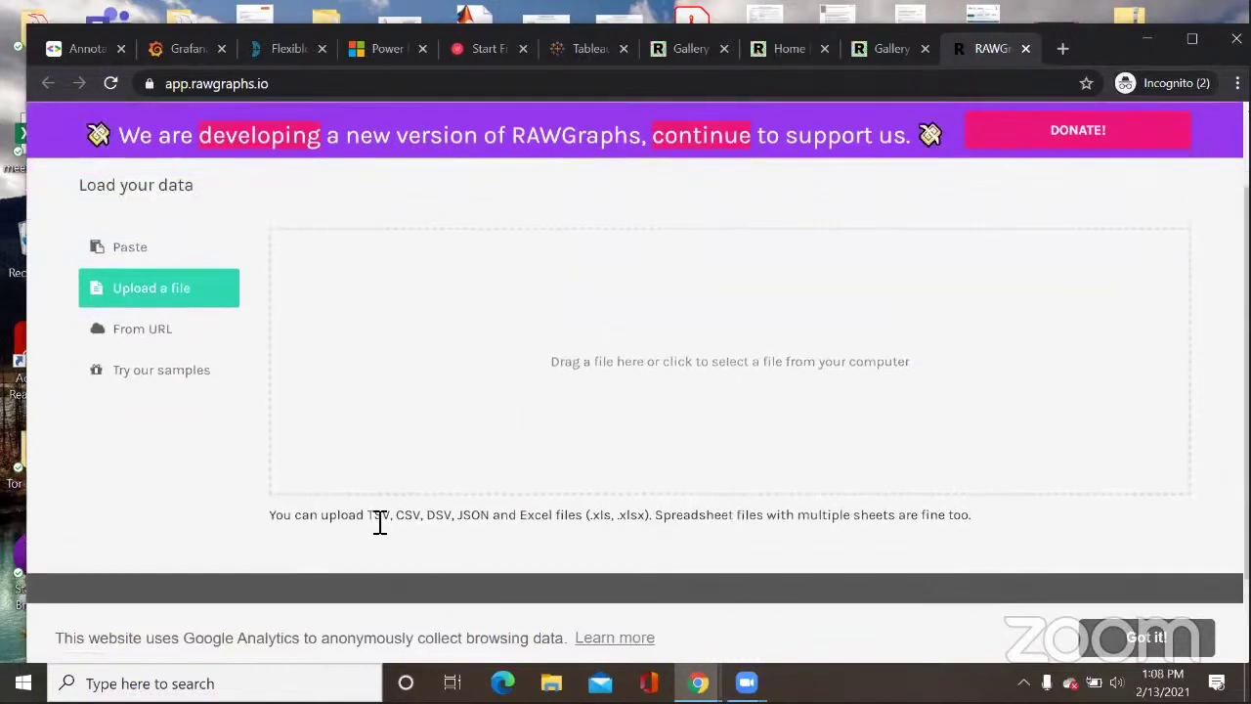
drag(414, 522, 897, 518)
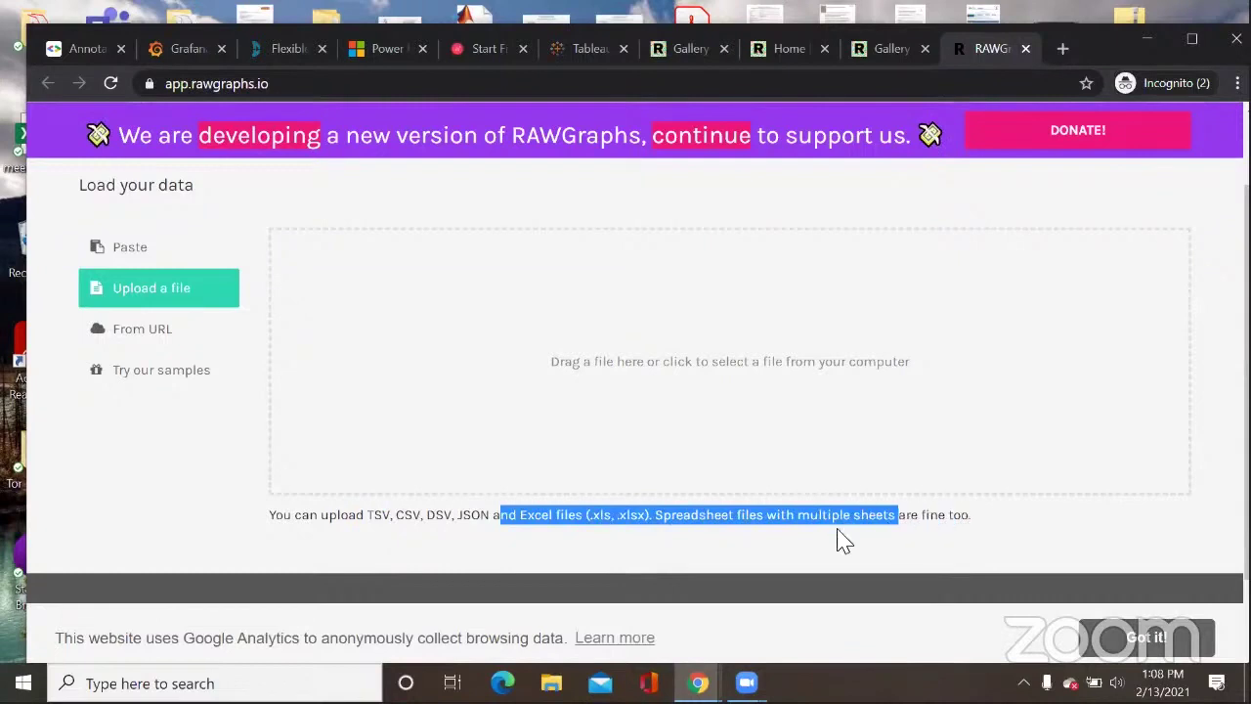
drag(502, 524, 633, 523)
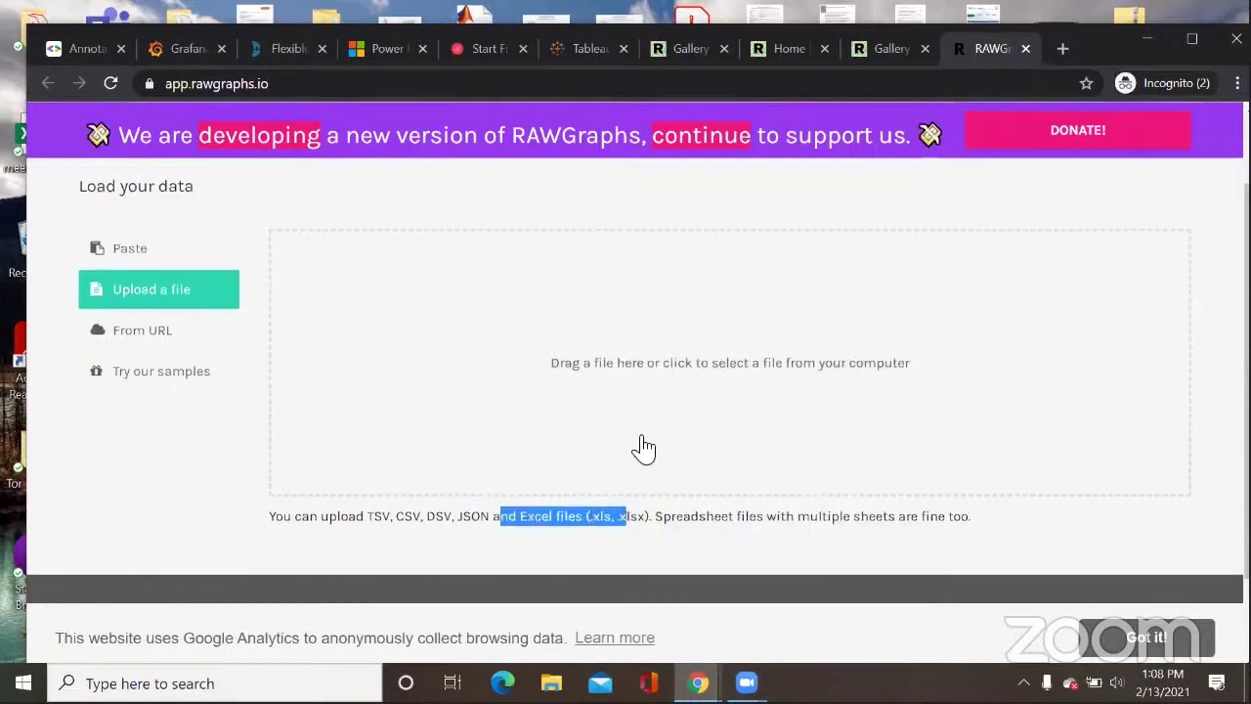
scroll(643, 447, up, 1)
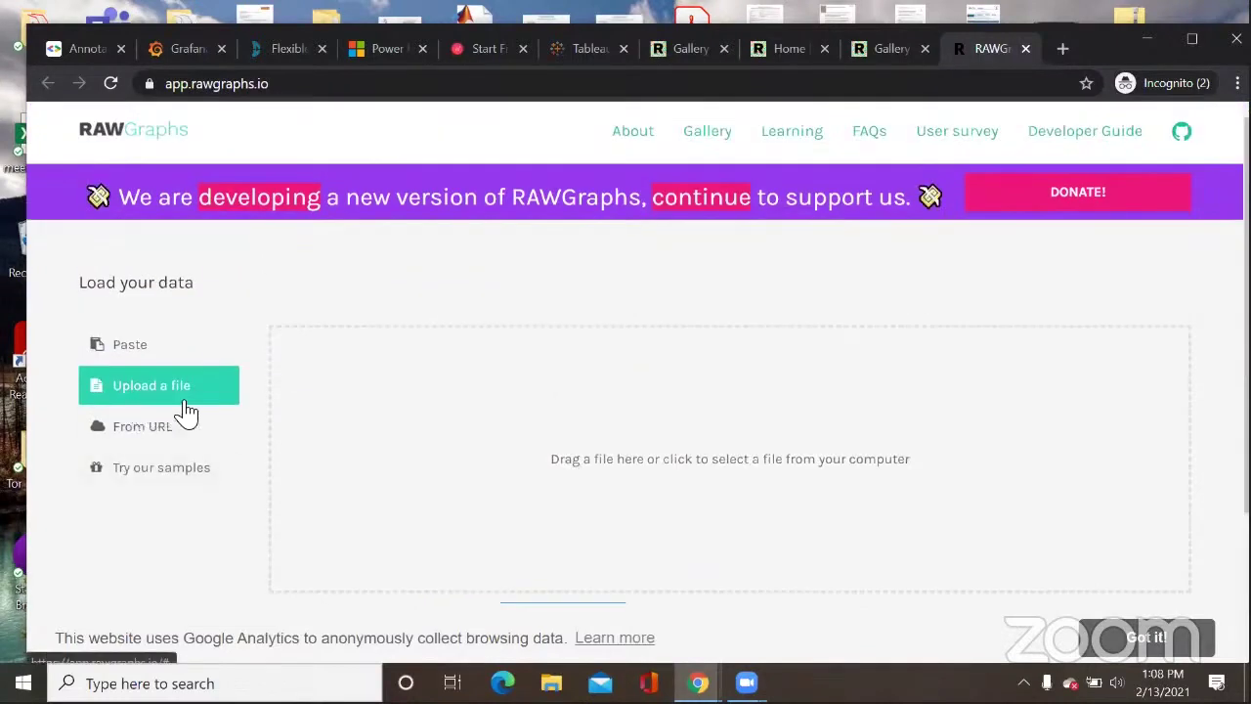
click(633, 461)
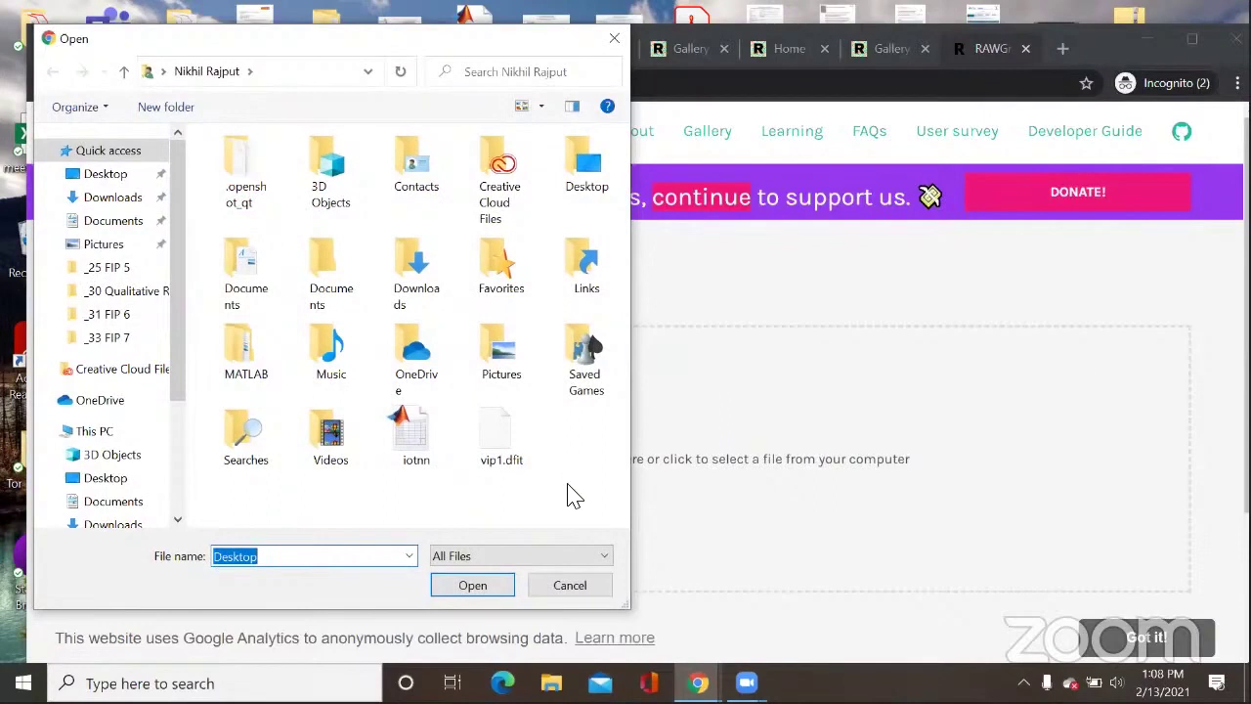
click(570, 584)
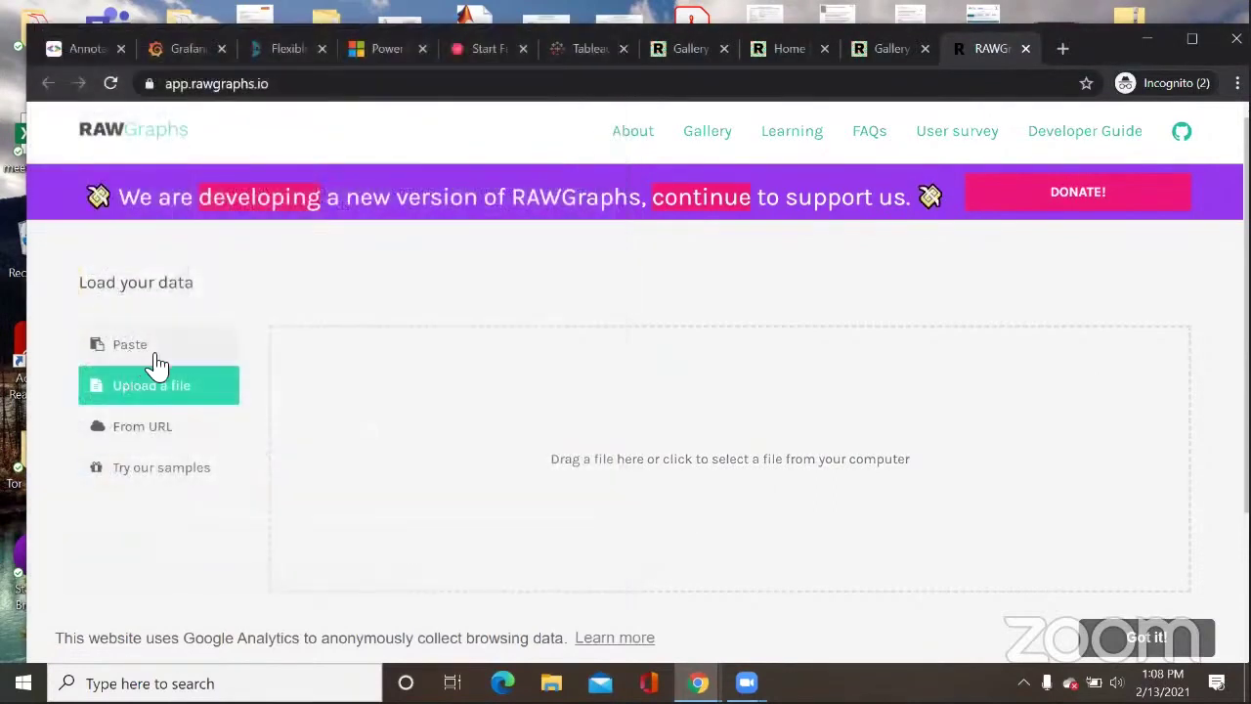
Step: Review the paste and file upload options, and show the option for loading data from a web address
click(155, 357)
click(172, 390)
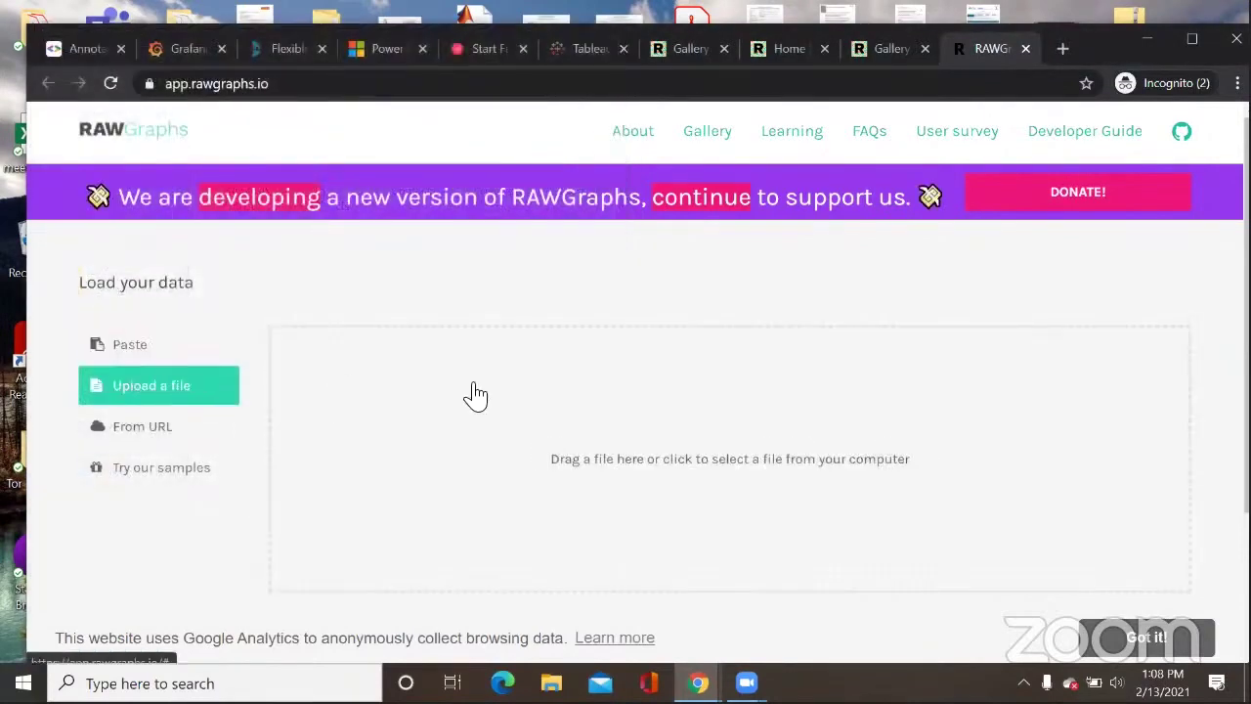
click(169, 430)
click(347, 355)
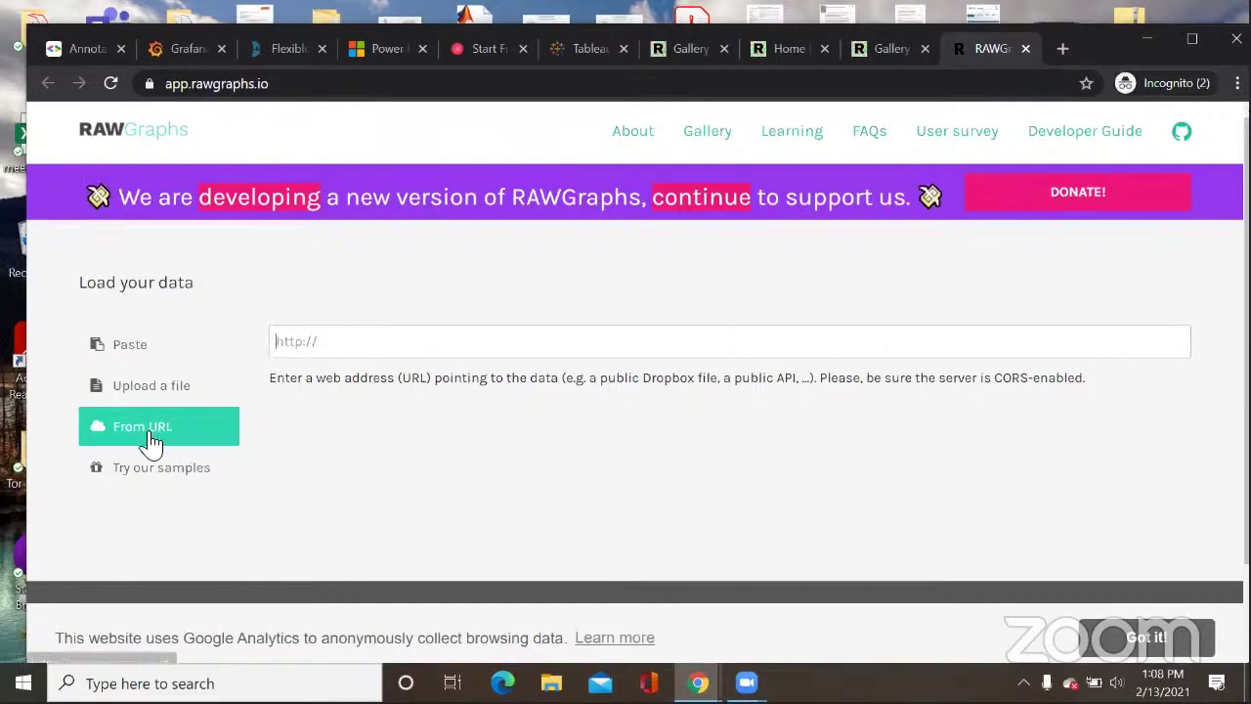
Step: Compare the paste and file upload options for loading data, ending on the supported upload formats
click(134, 354)
click(154, 391)
click(146, 354)
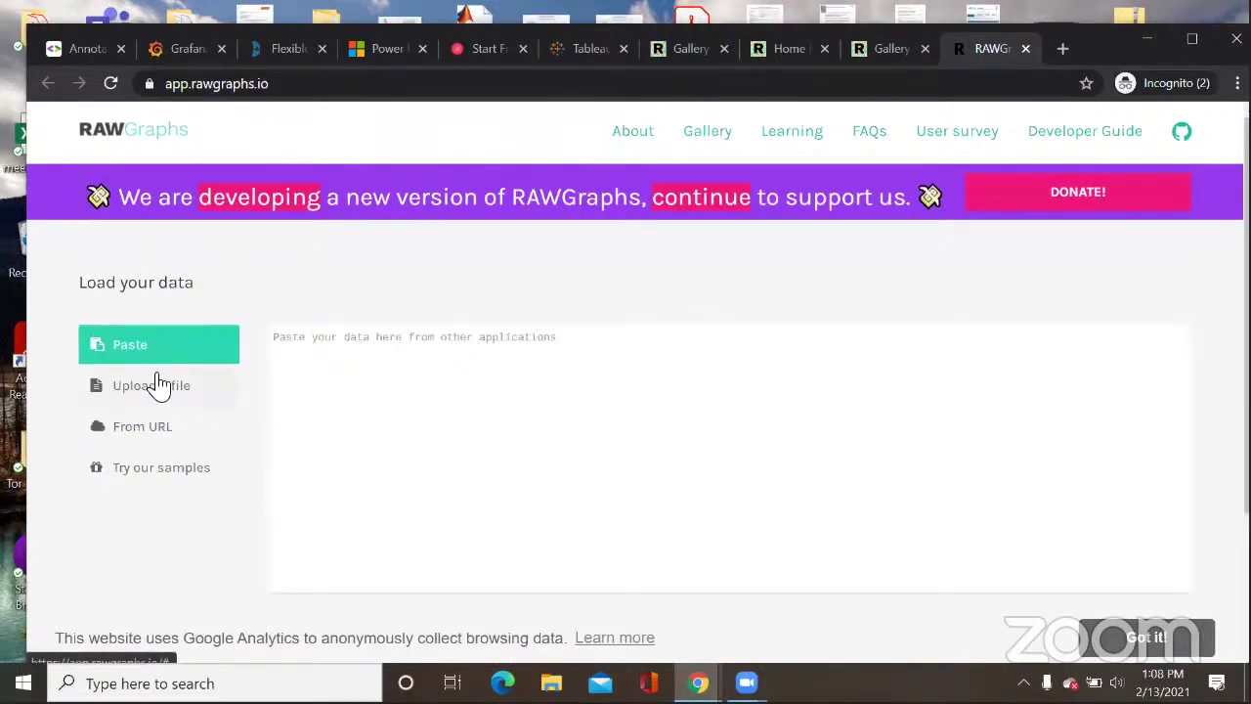
click(156, 386)
click(150, 357)
click(156, 385)
click(147, 356)
click(168, 391)
scroll(586, 453, down, 3)
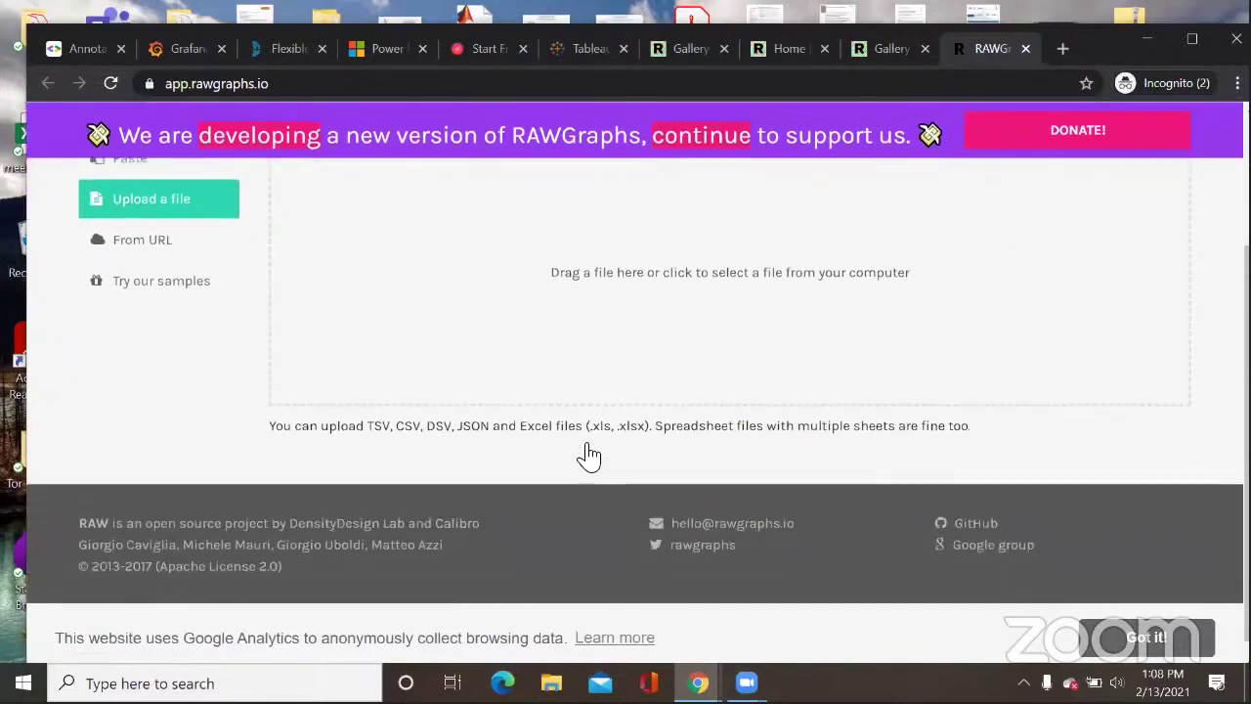
scroll(578, 450, up, 3)
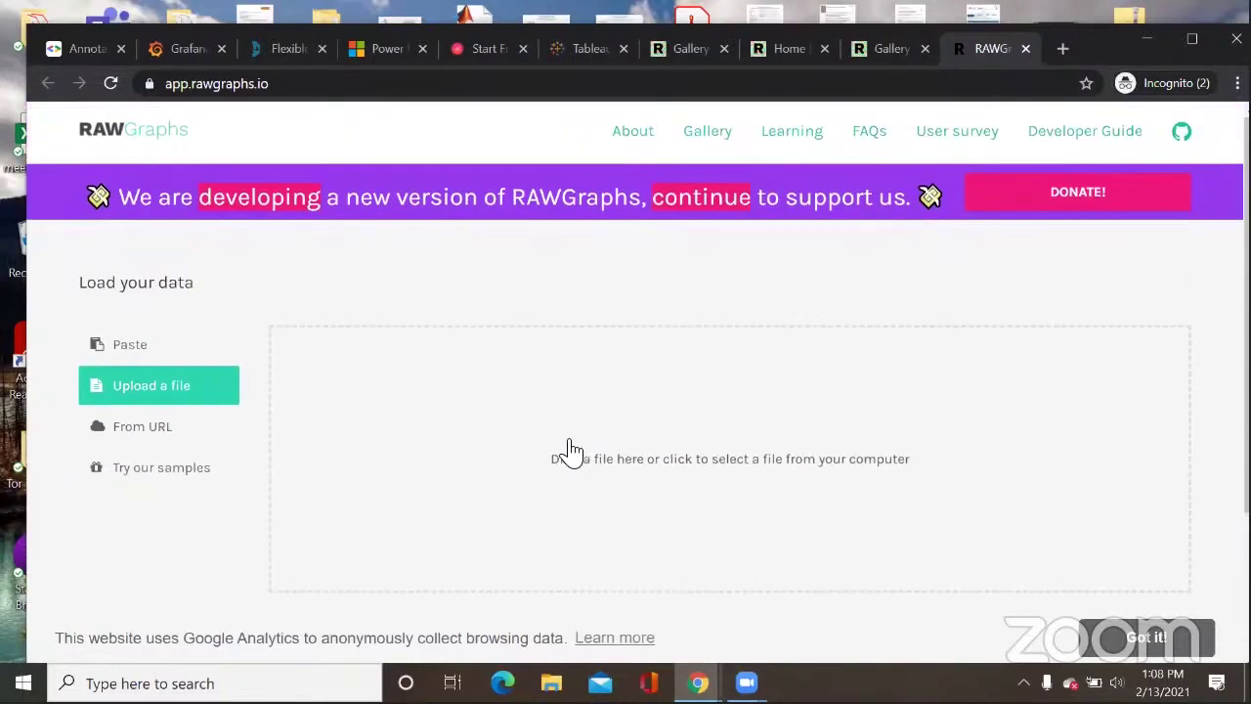
Step: Load the Movies (Dispersions) dataset from the provided samples
click(200, 479)
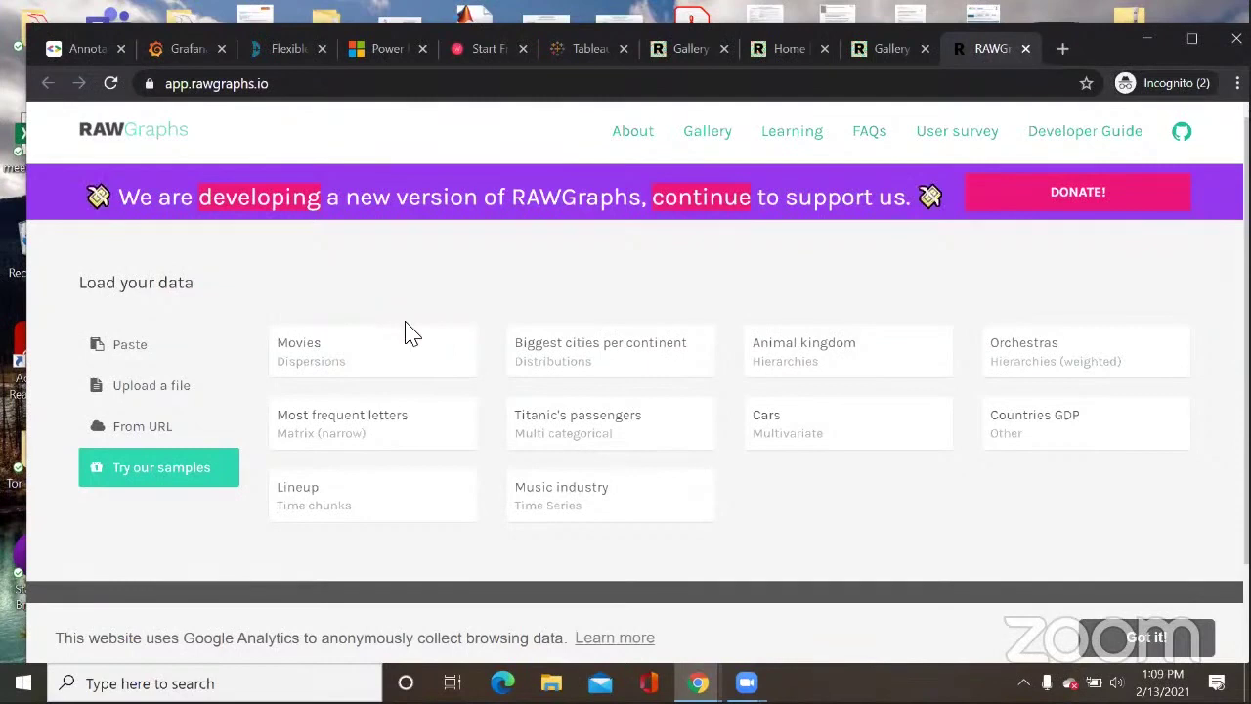
scroll(413, 327, down, 1)
scroll(410, 327, up, 1)
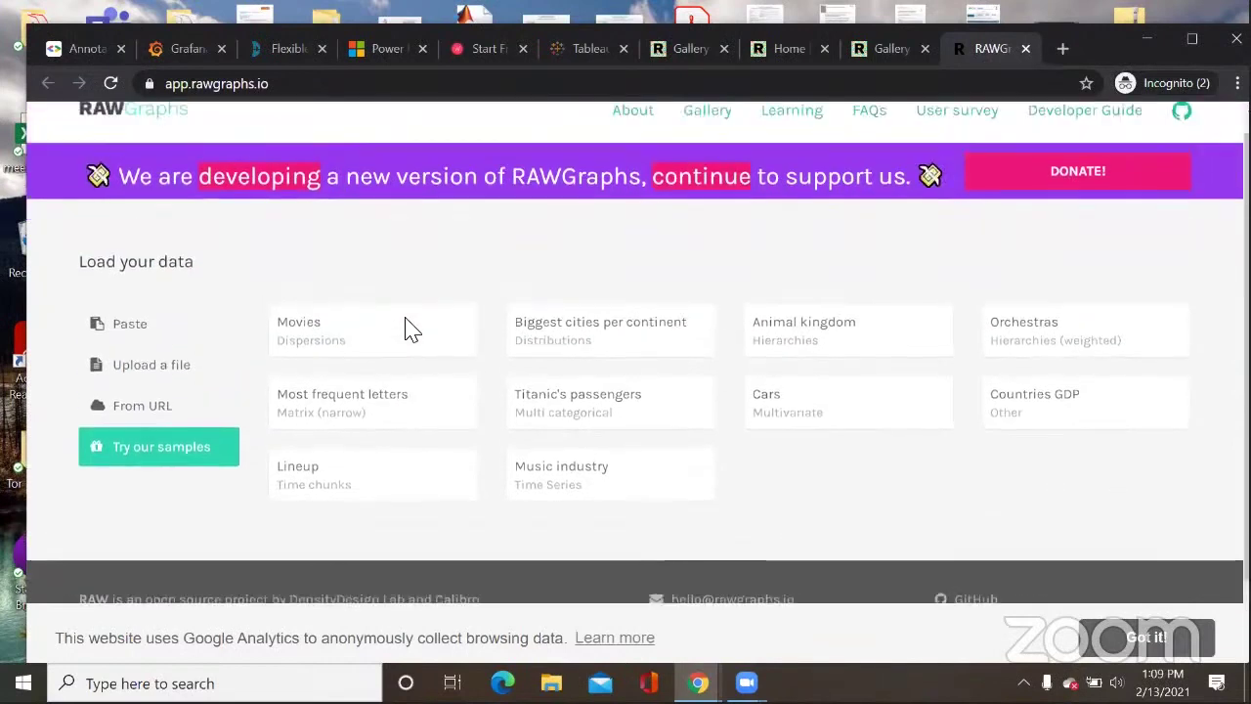
click(323, 344)
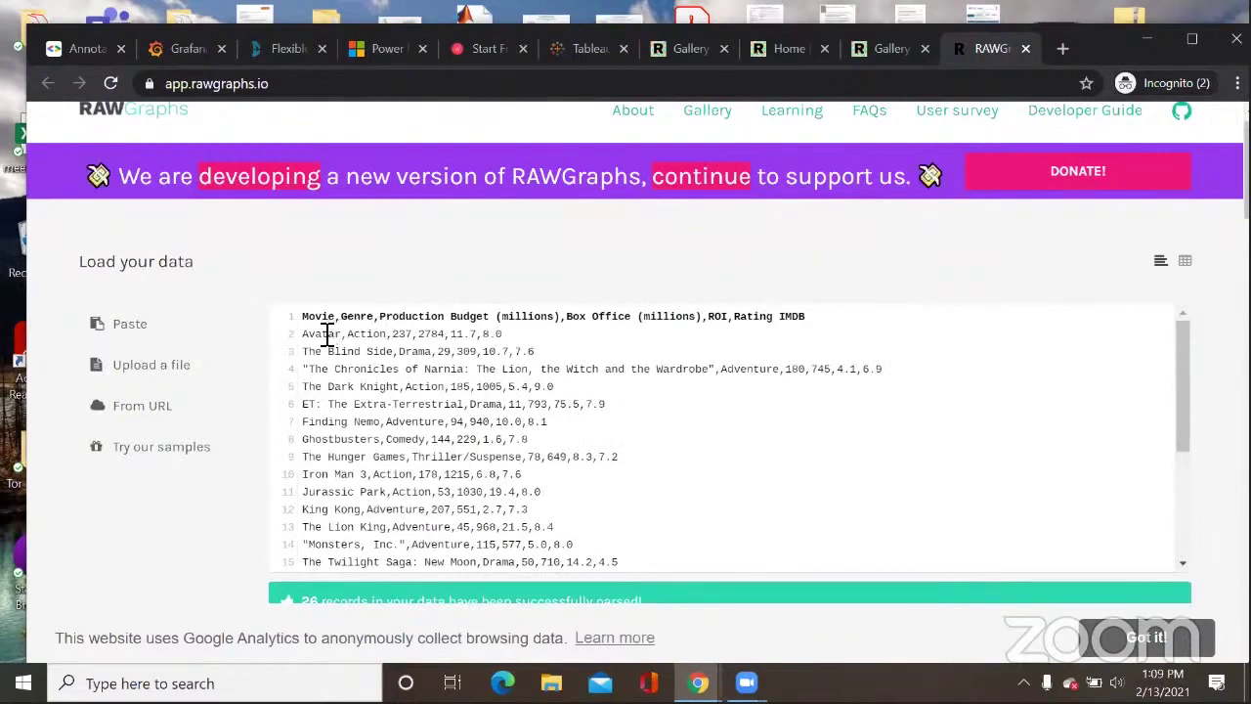
Step: Highlight the Movies dataset's column headings in turn, from Movie and Genre through budget, box office, ROI and IMDB rating
drag(305, 319, 322, 320)
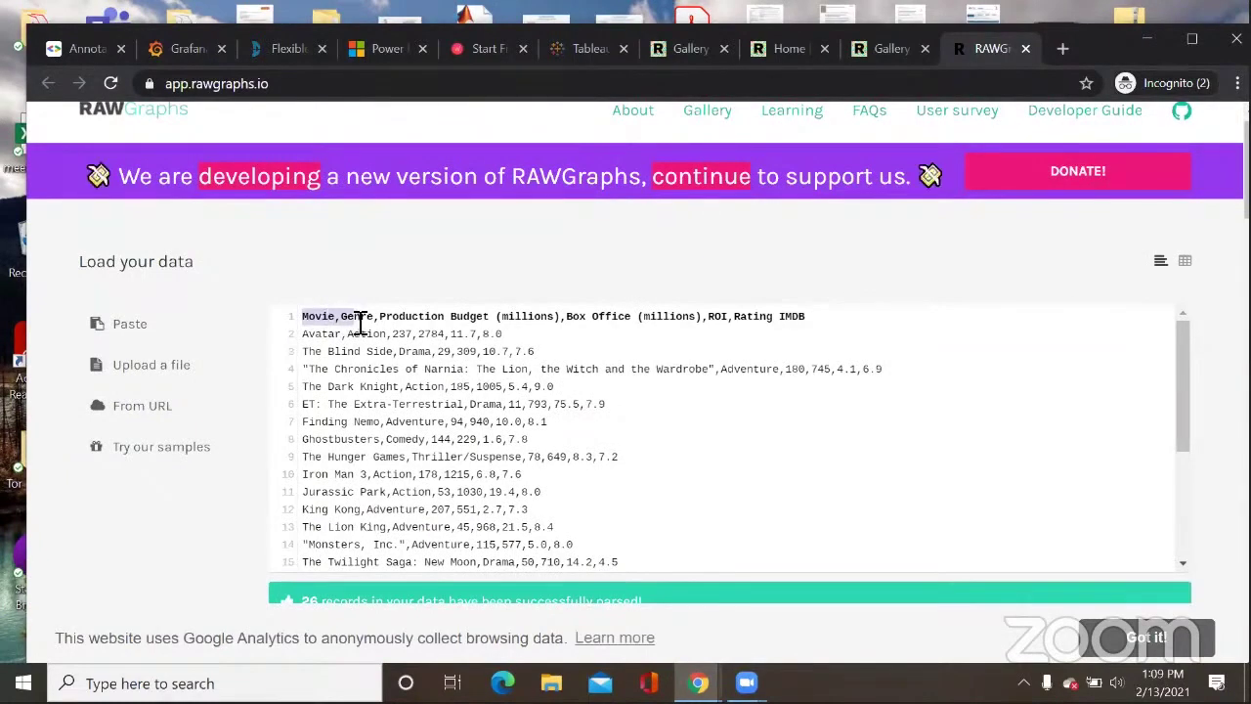
drag(380, 319, 633, 327)
double_click(718, 319)
click(766, 321)
double_click(795, 321)
click(827, 338)
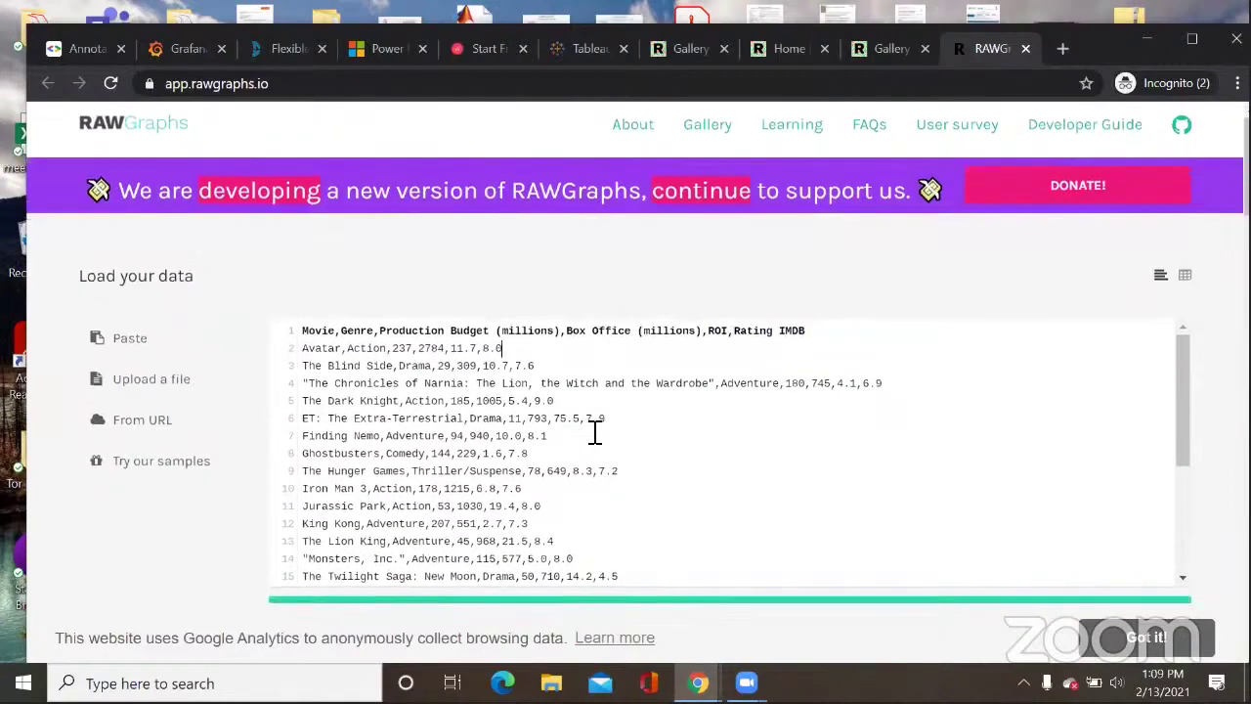
Step: Highlight the numeric values in the Avatar record and point out entries in The Blind Side row of the Movies data
scroll(528, 405, down, 1)
drag(305, 257, 516, 258)
click(407, 265)
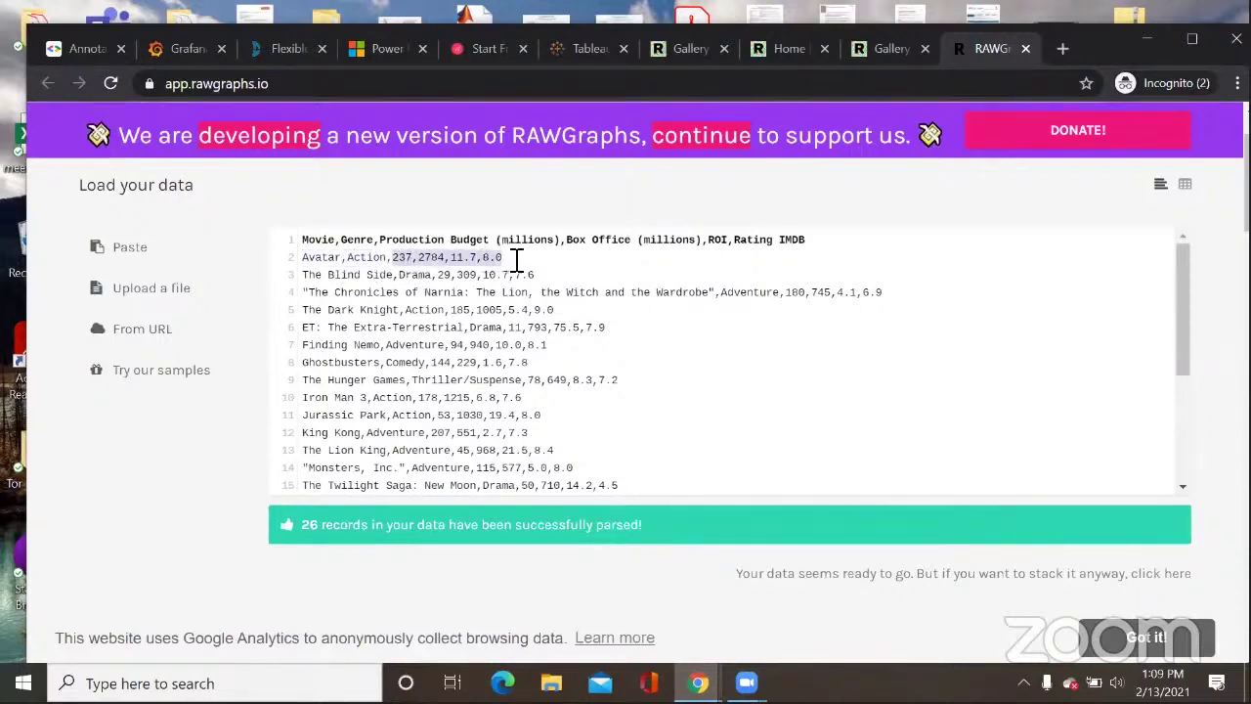
double_click(539, 327)
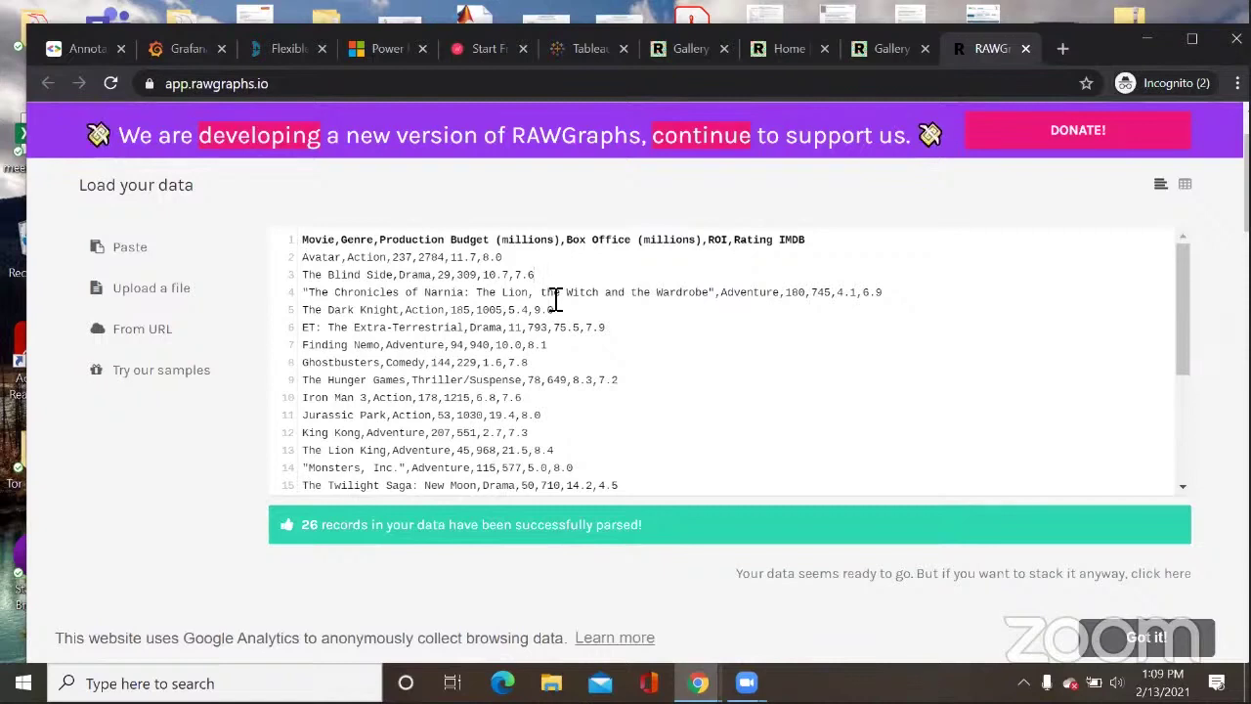
click(394, 277)
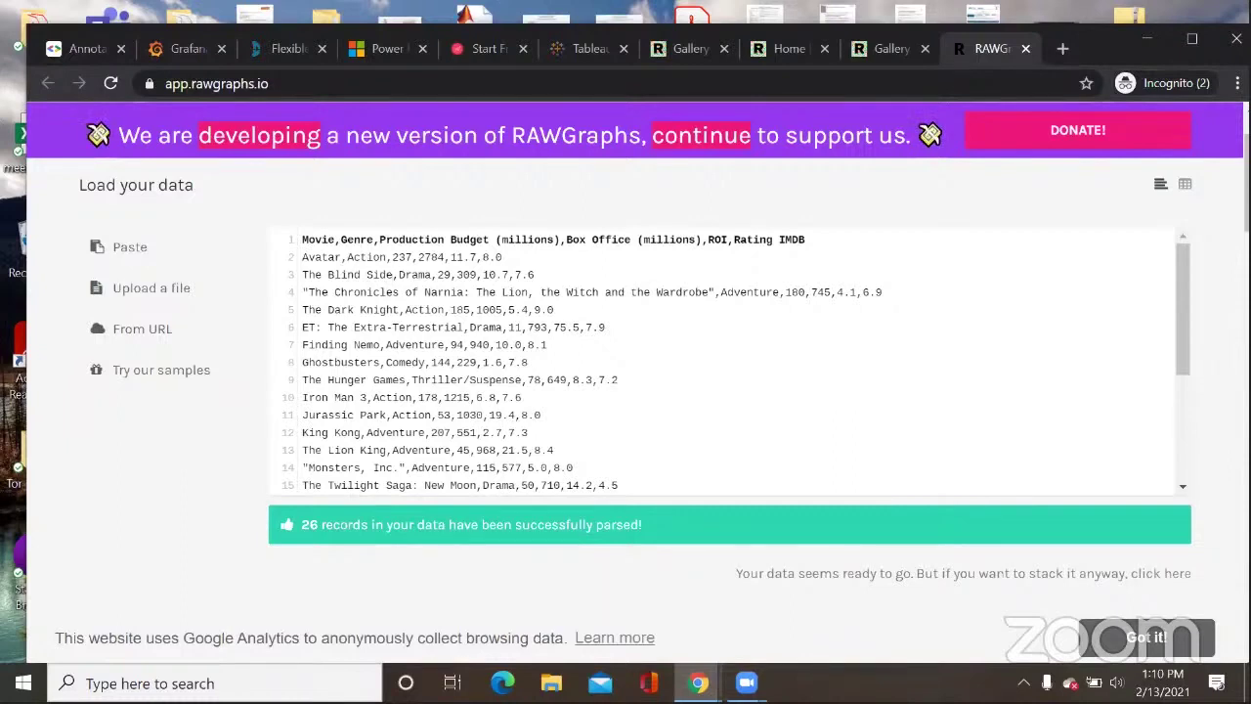
Step: Examine the Movies records from the column headings down to the final Zookeeper row
scroll(597, 361, down, 1)
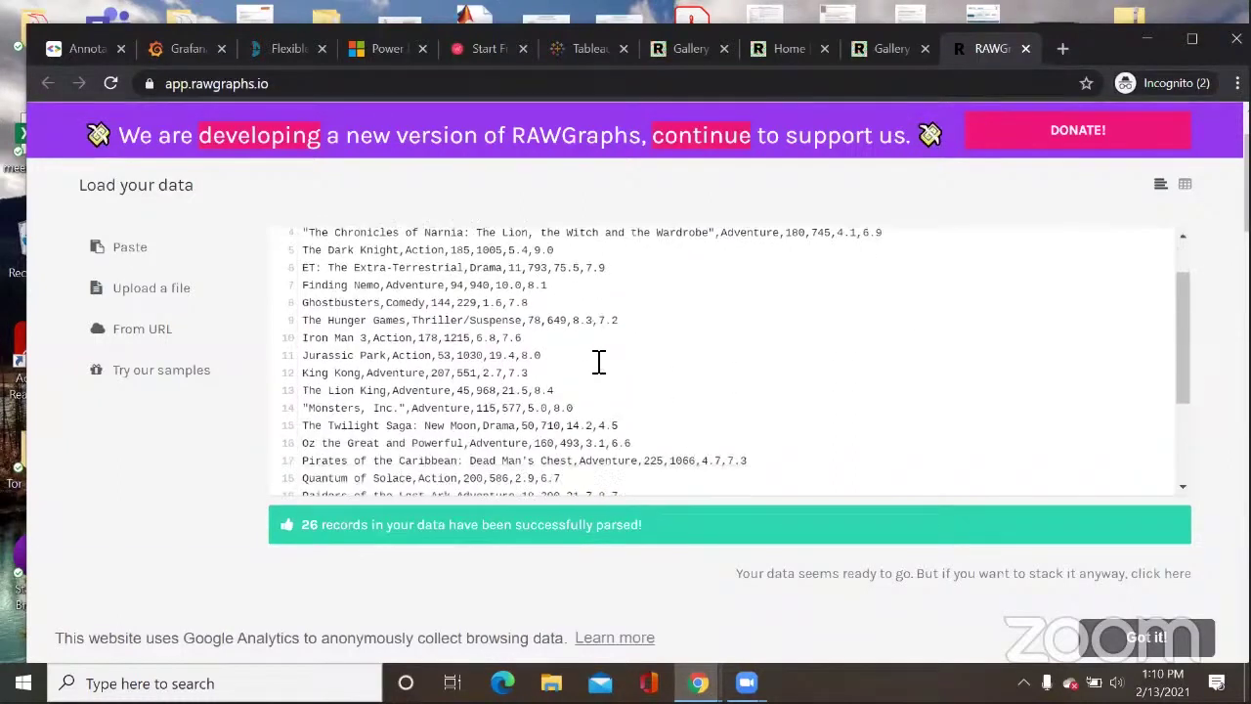
scroll(601, 362, up, 1)
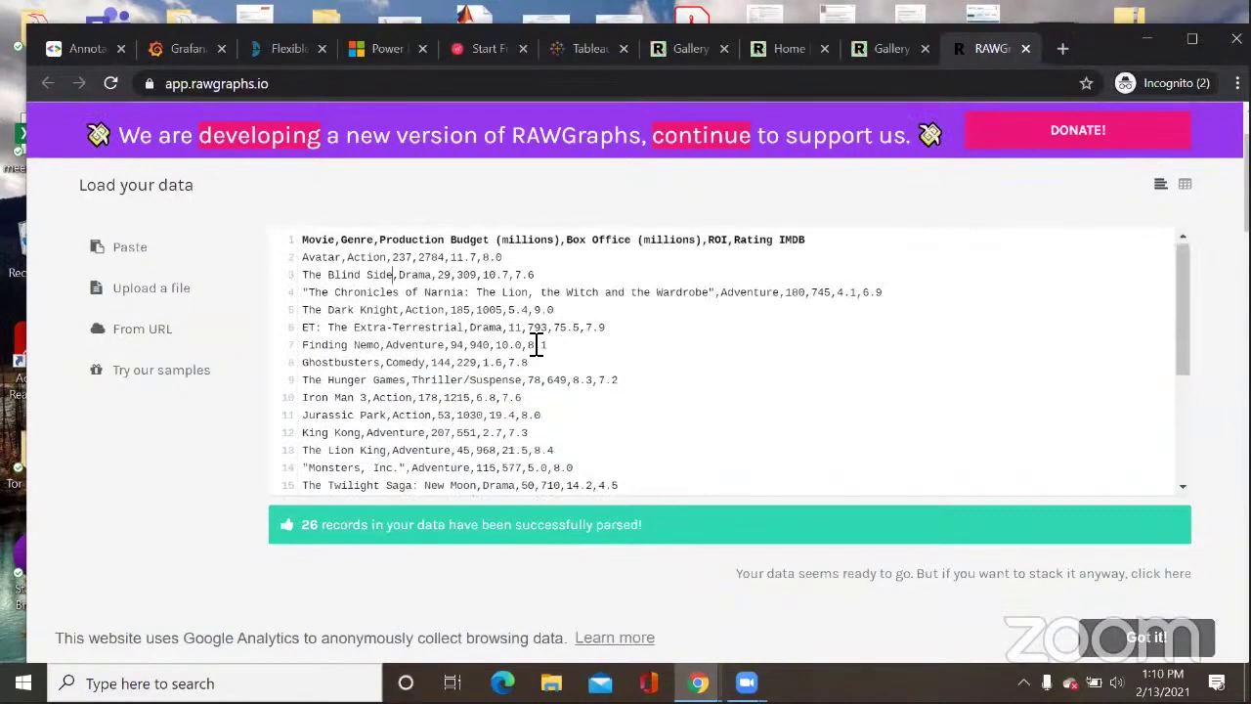
scroll(535, 345, up, 1)
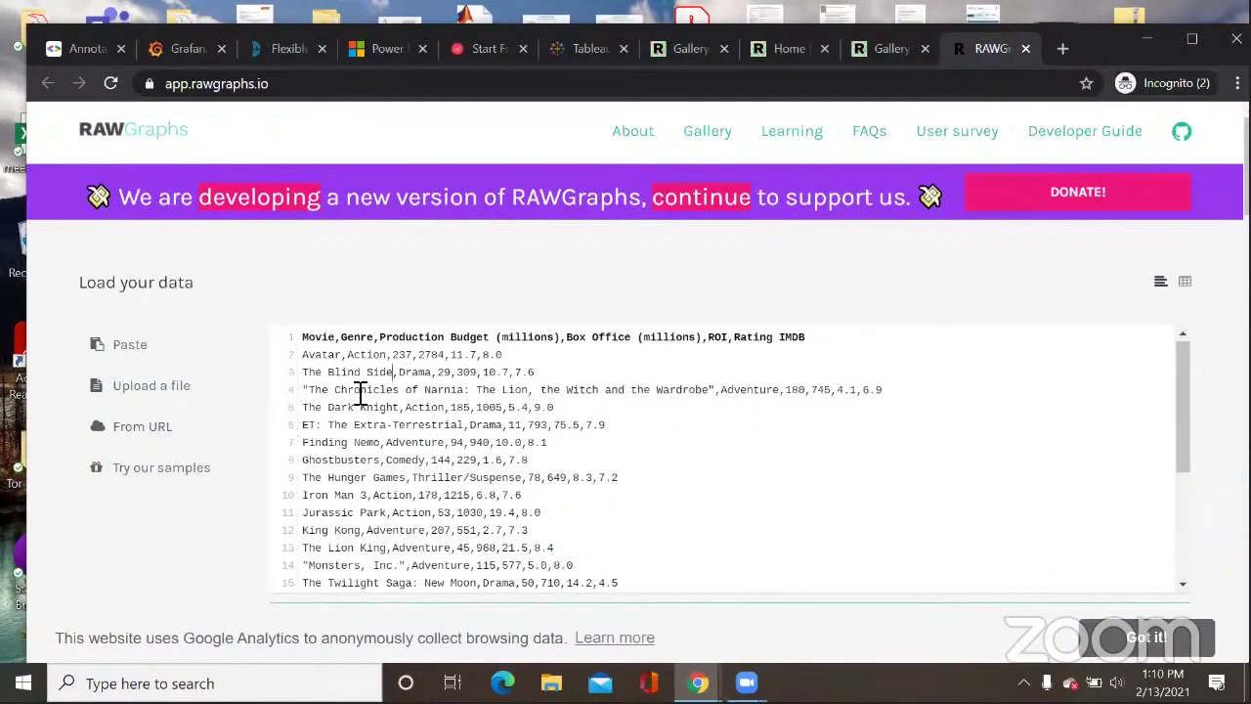
scroll(430, 391, down, 4)
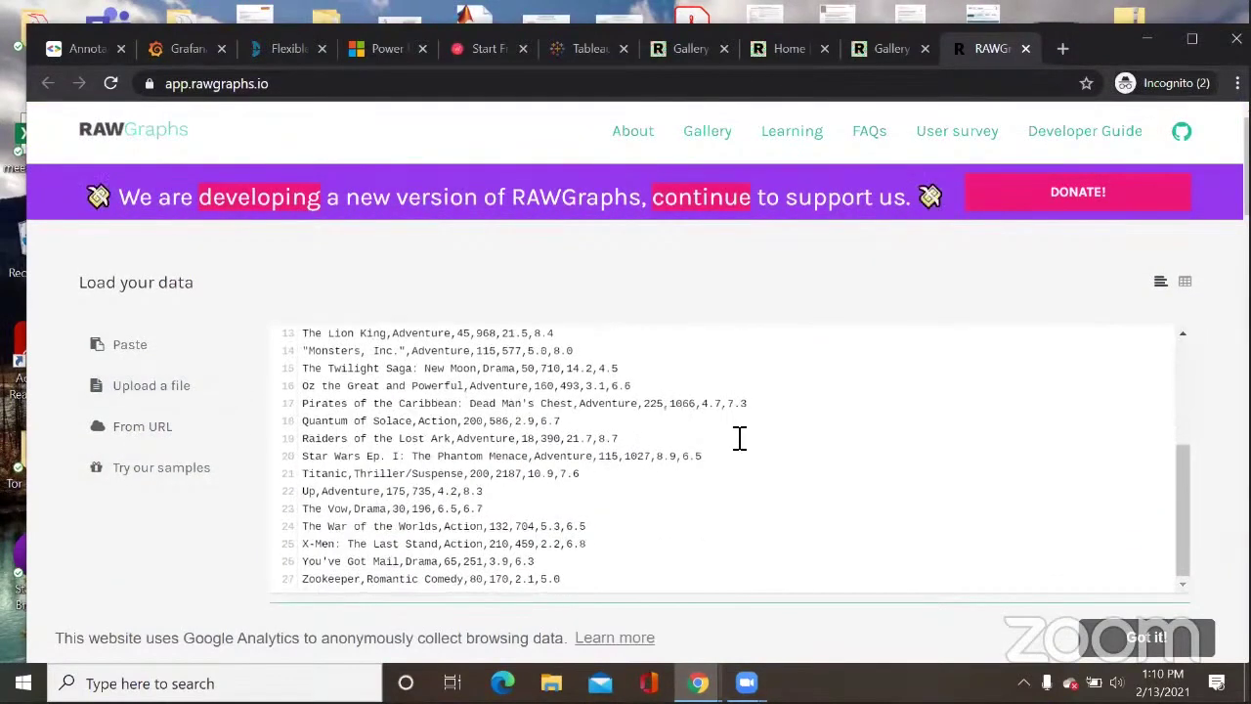
Step: Survey the available chart types below the loaded data, from dispersion plots through hierarchy, bar and pie charts
scroll(1206, 427, down, 5)
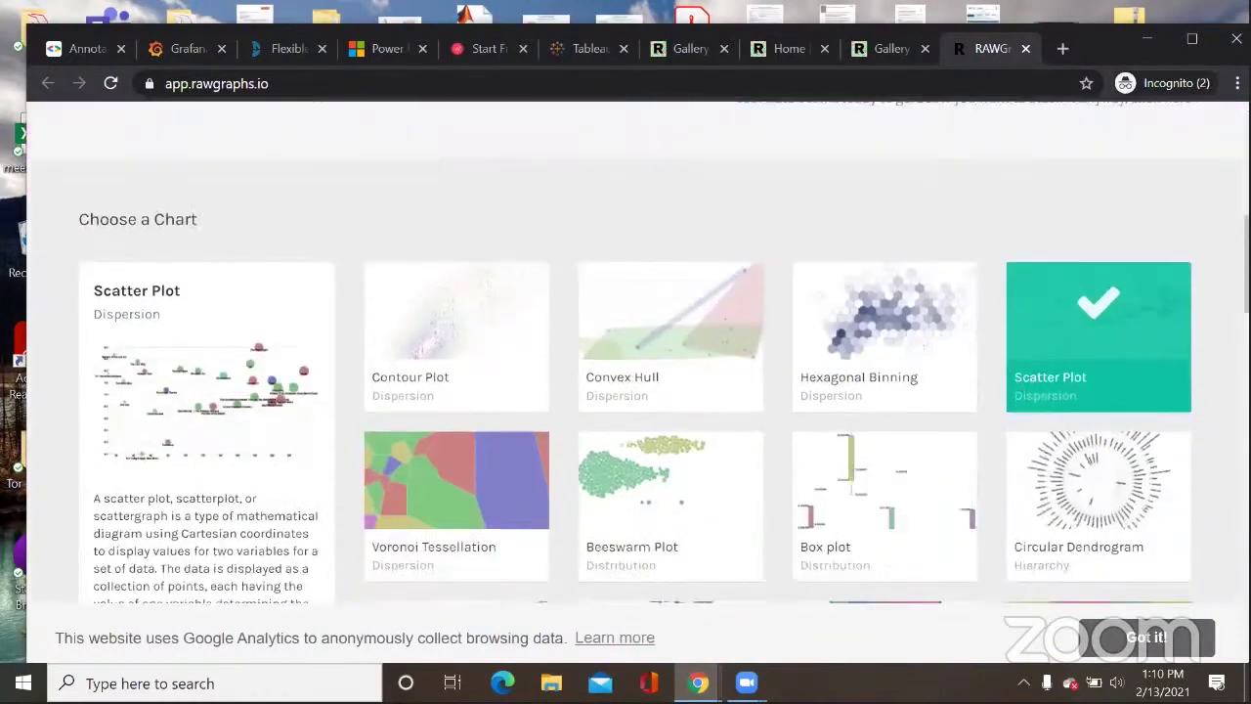
scroll(617, 365, down, 3)
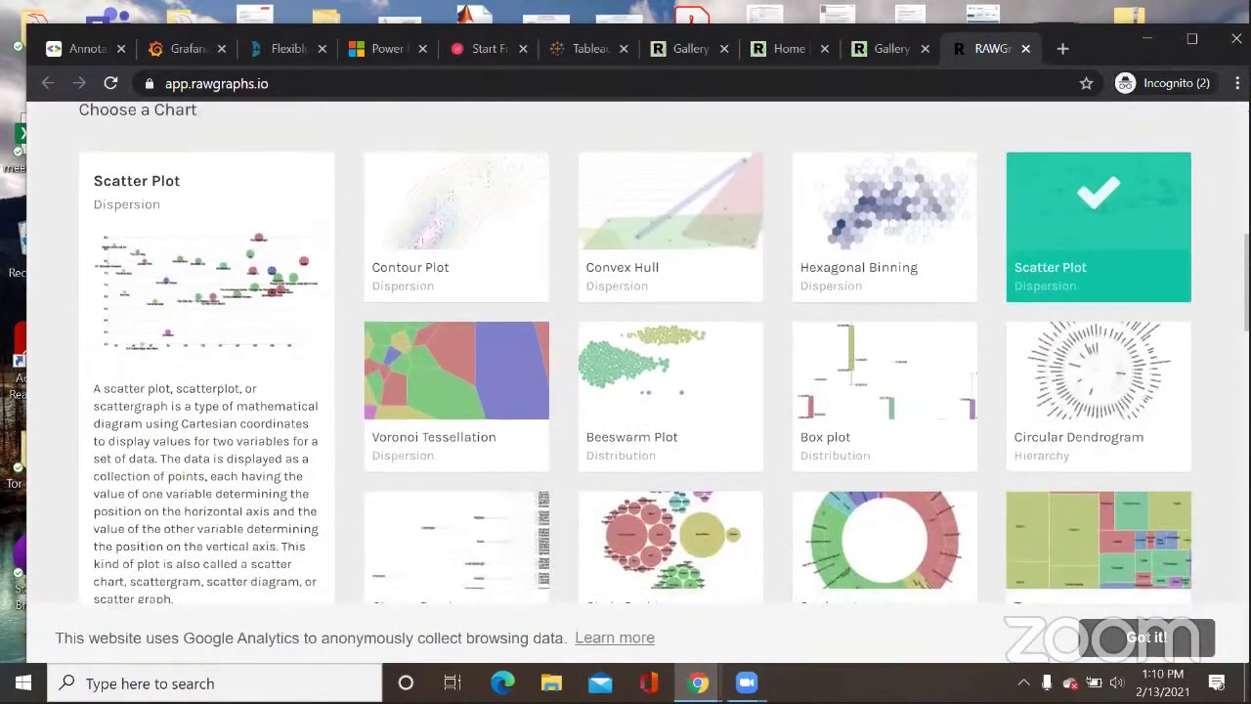
scroll(813, 391, down, 3)
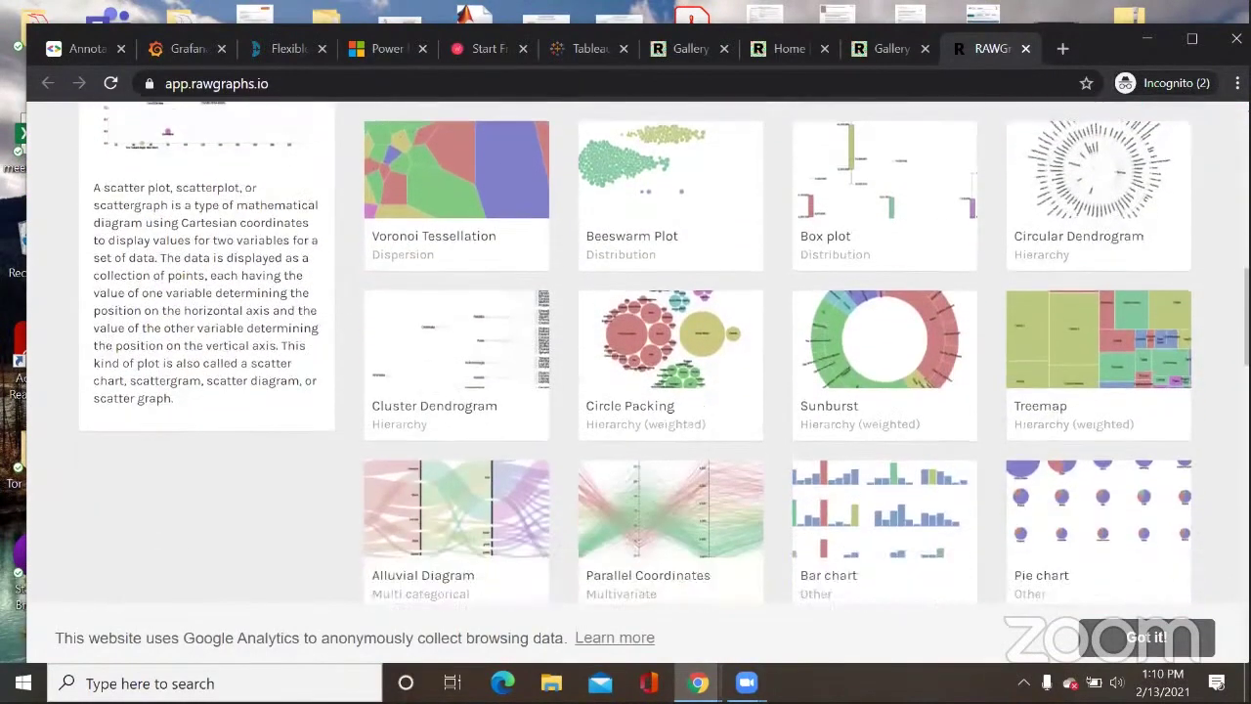
scroll(421, 322, down, 4)
scroll(403, 303, up, 2)
scroll(544, 298, up, 3)
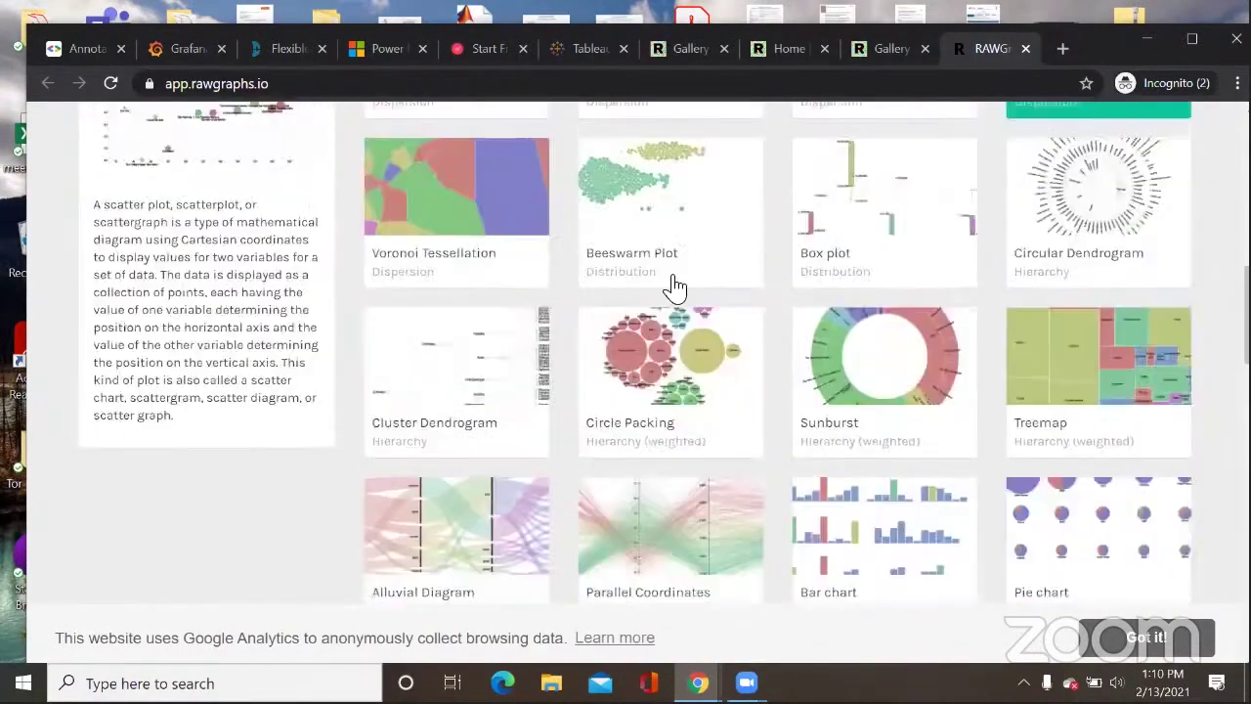
Step: Examine the dispersion, distribution and hierarchy charts, including Convex Hull, Beeswarm Plot, Circular Dendrogram and Cluster Dendrogram
scroll(520, 286, up, 2)
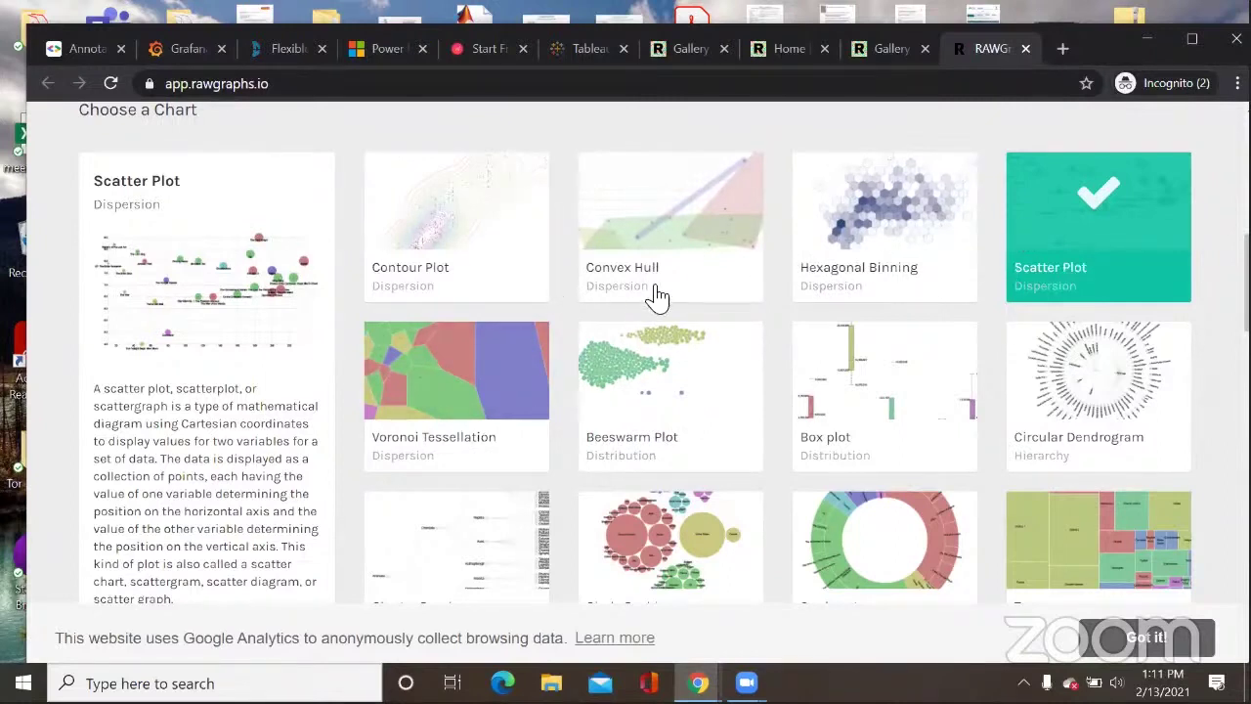
scroll(694, 329, down, 3)
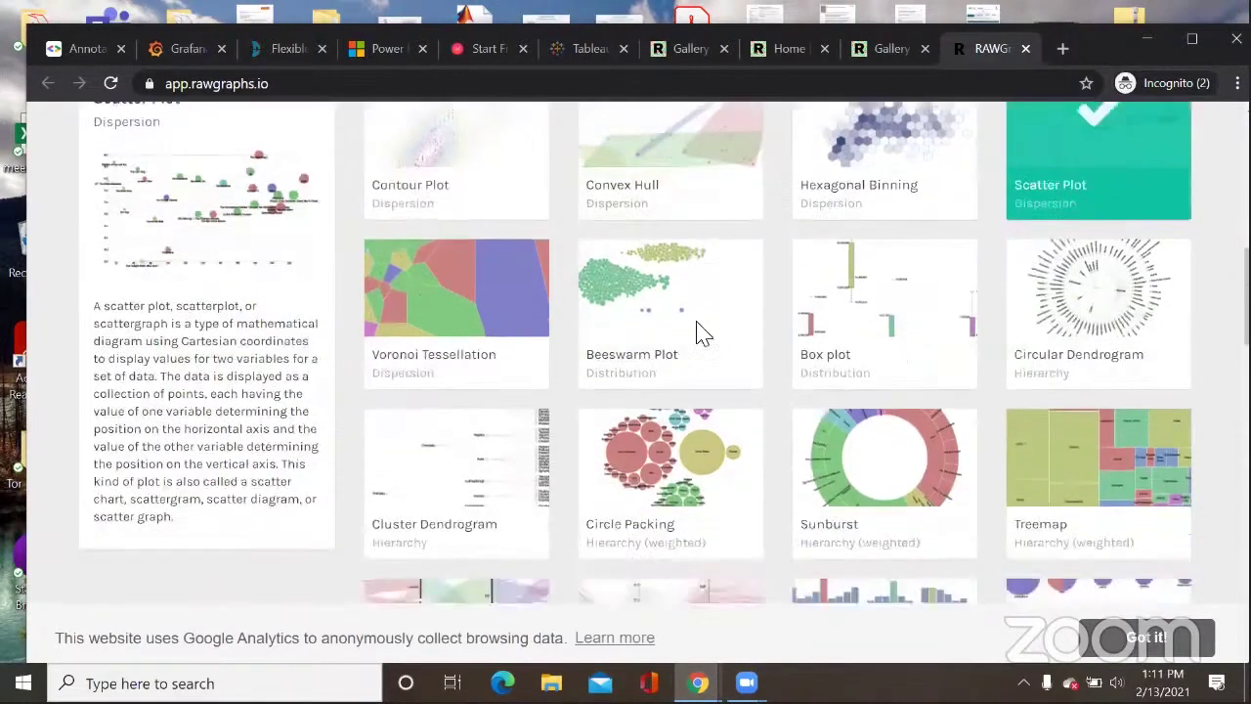
scroll(684, 328, up, 3)
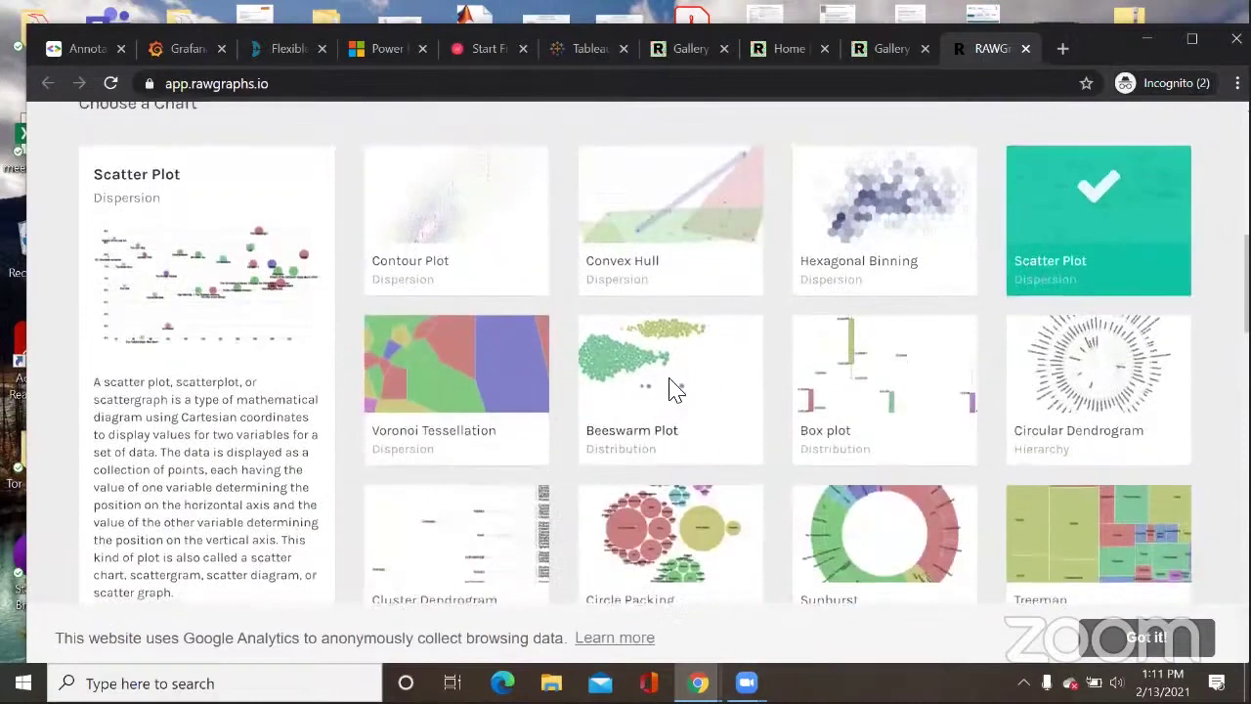
scroll(606, 381, down, 2)
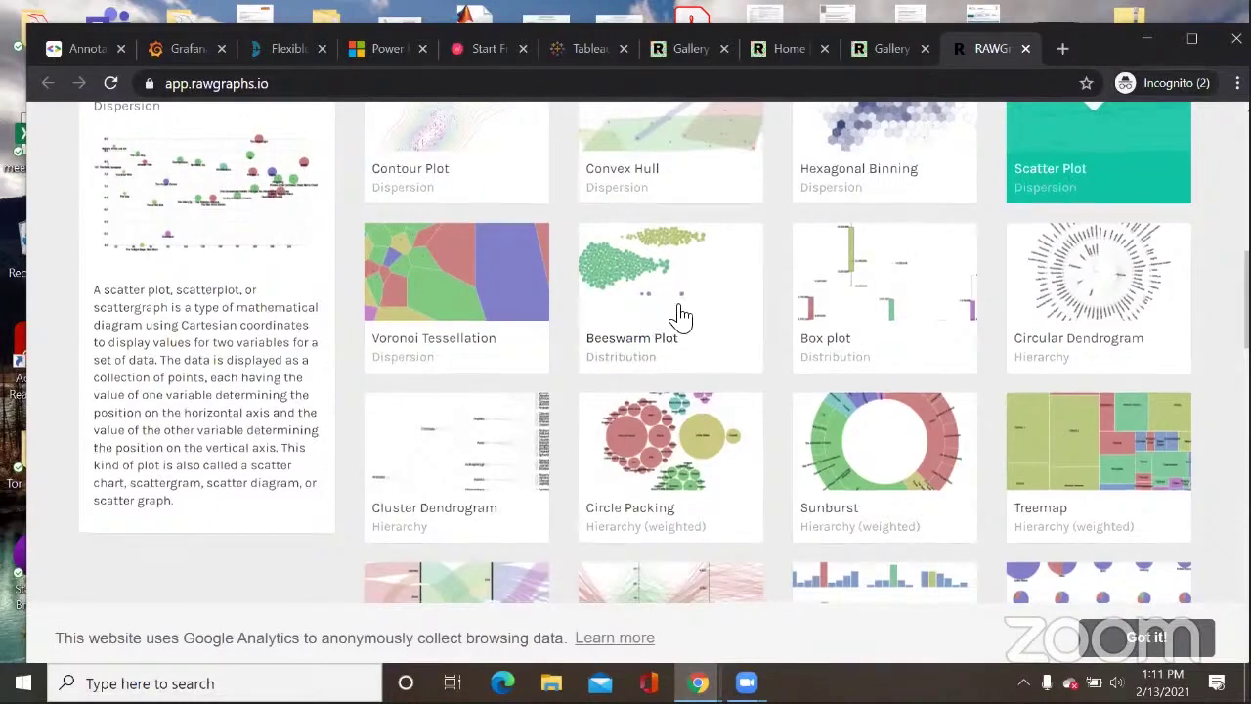
scroll(1075, 242, down, 2)
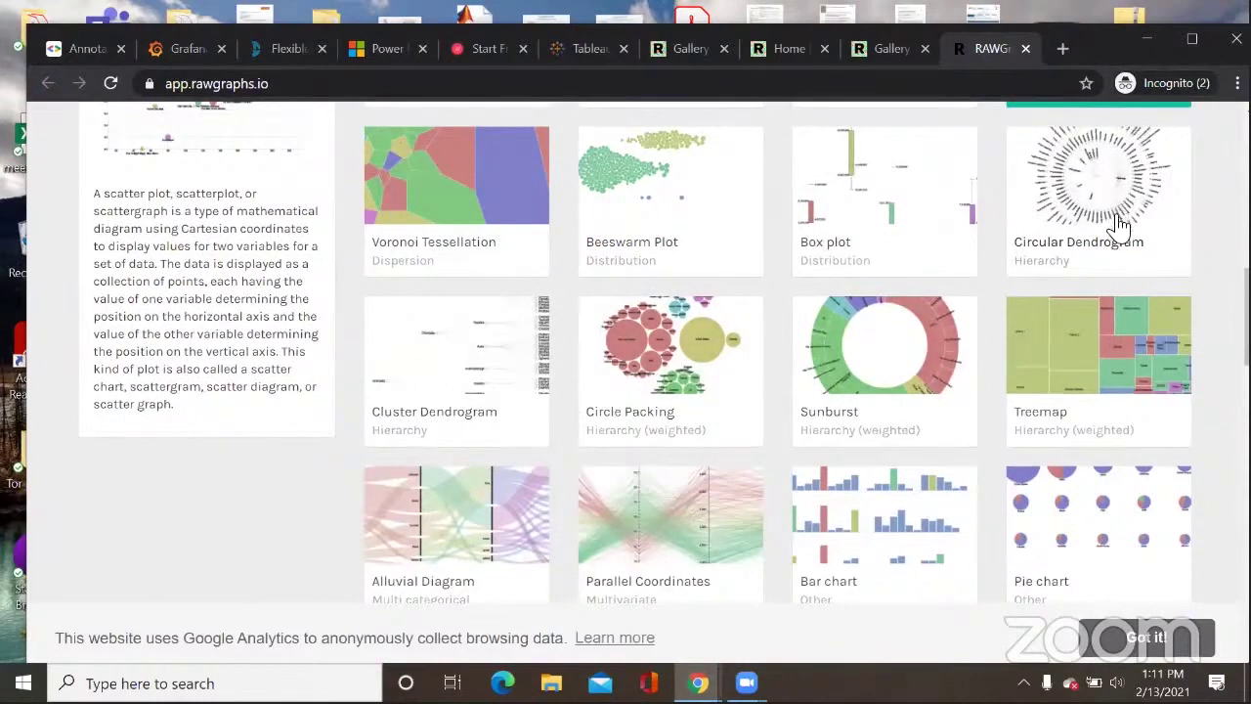
scroll(1121, 250, up, 1)
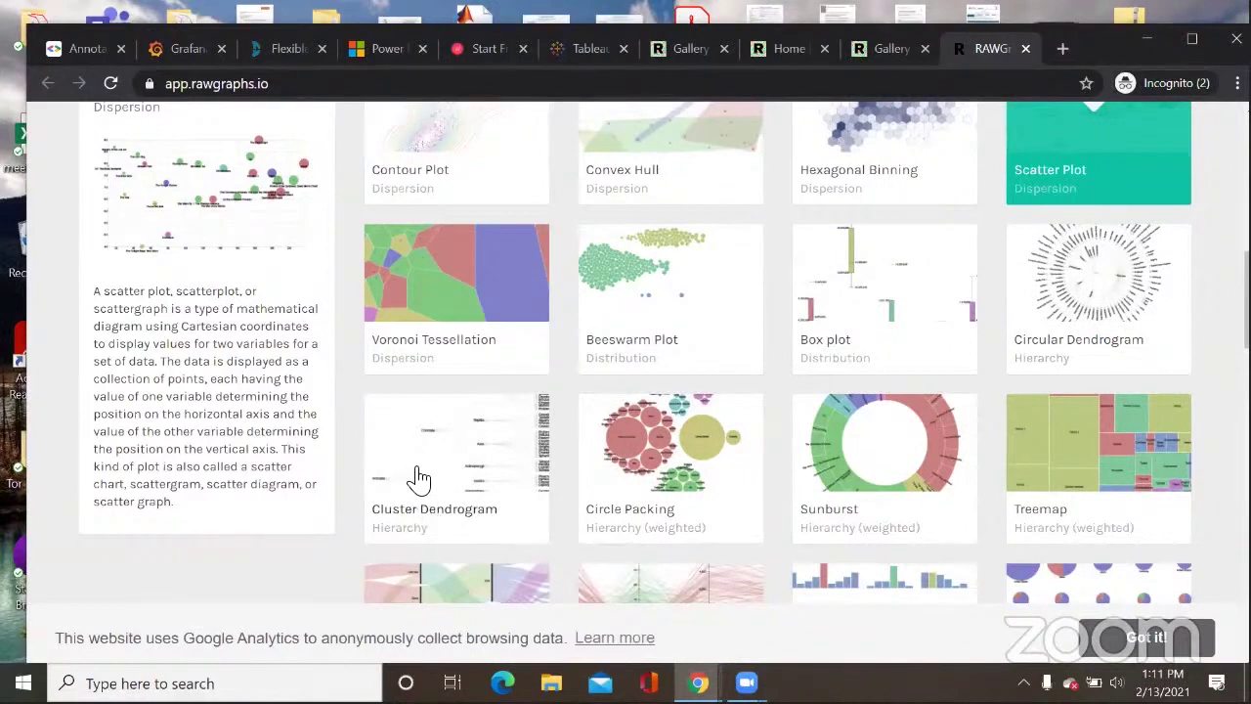
Step: Compare the weighted hierarchy charts: Circle Packing, Sunburst and Treemap
scroll(420, 482, down, 1)
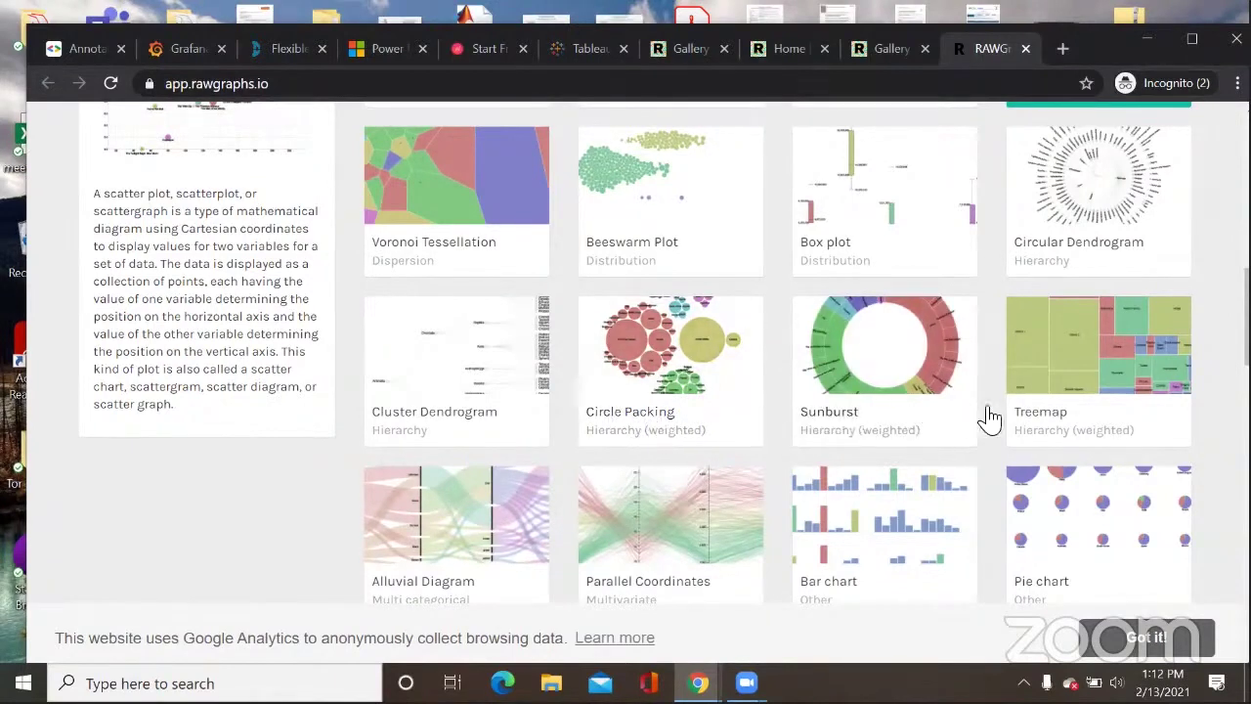
scroll(820, 449, down, 2)
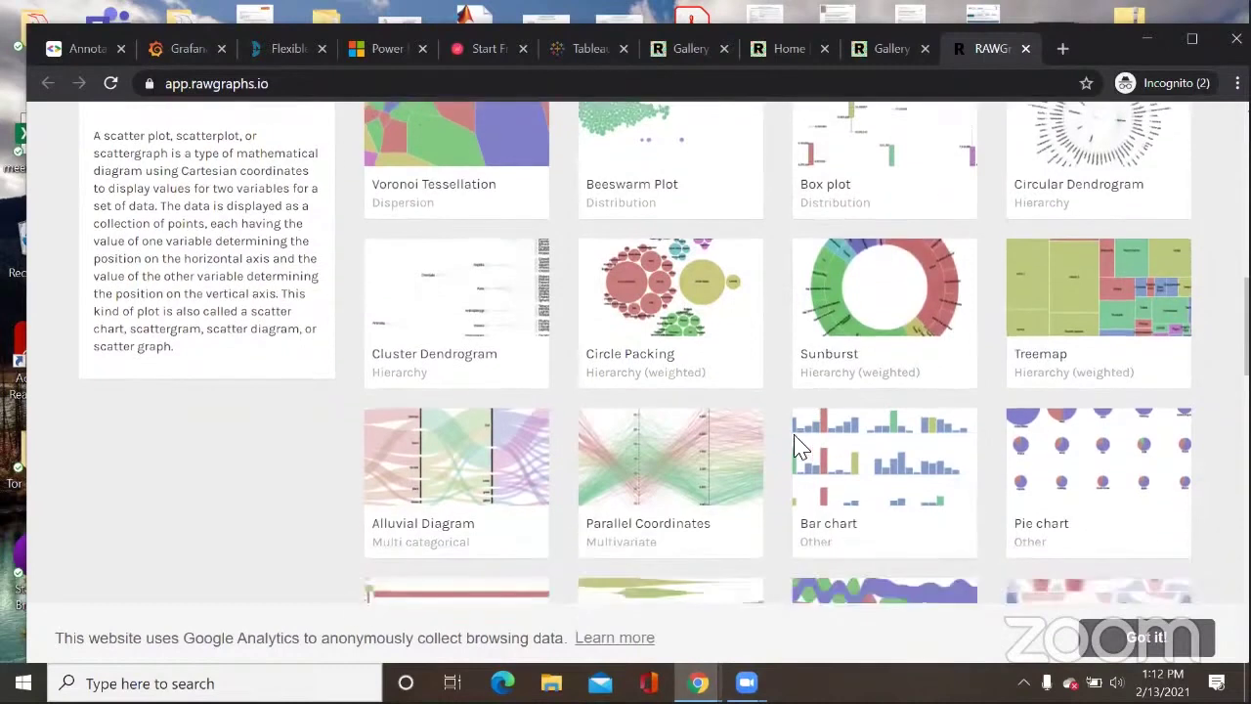
scroll(765, 359, up, 2)
scroll(765, 359, up, 1)
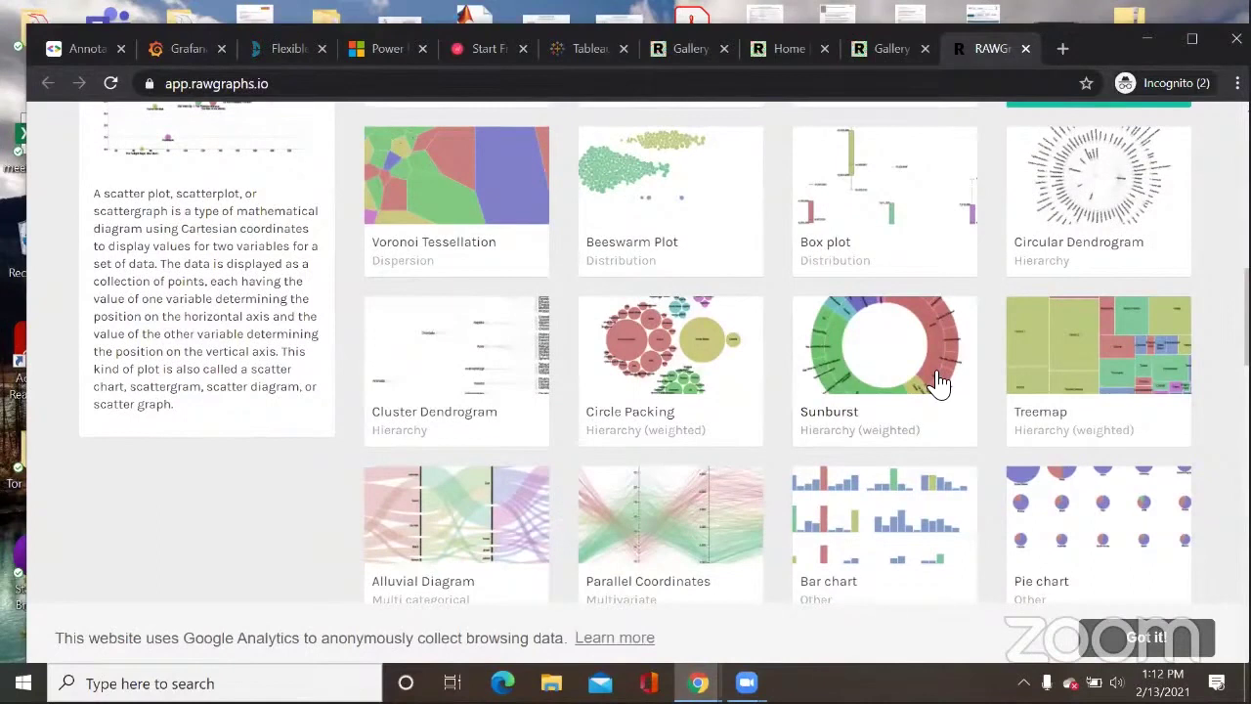
Step: Examine the multi categorical, multivariate and time series charts, ending with the Custom option for adding charts
scroll(450, 420, down, 2)
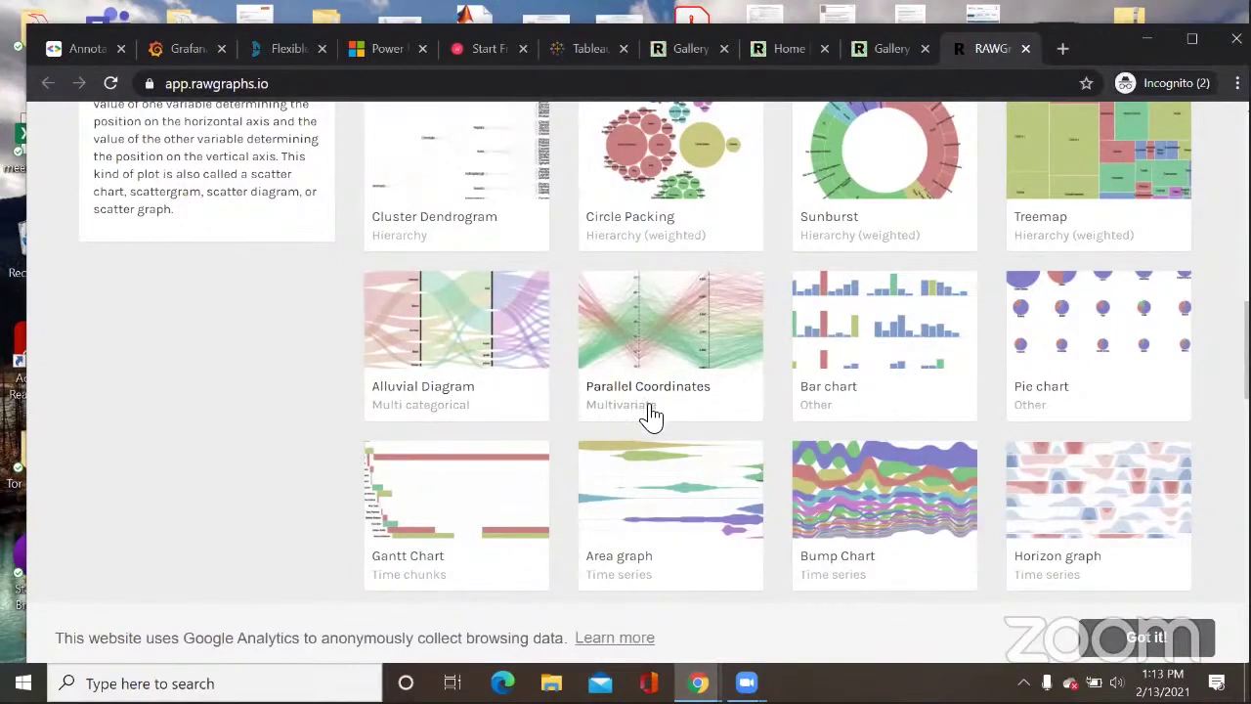
scroll(506, 388, down, 2)
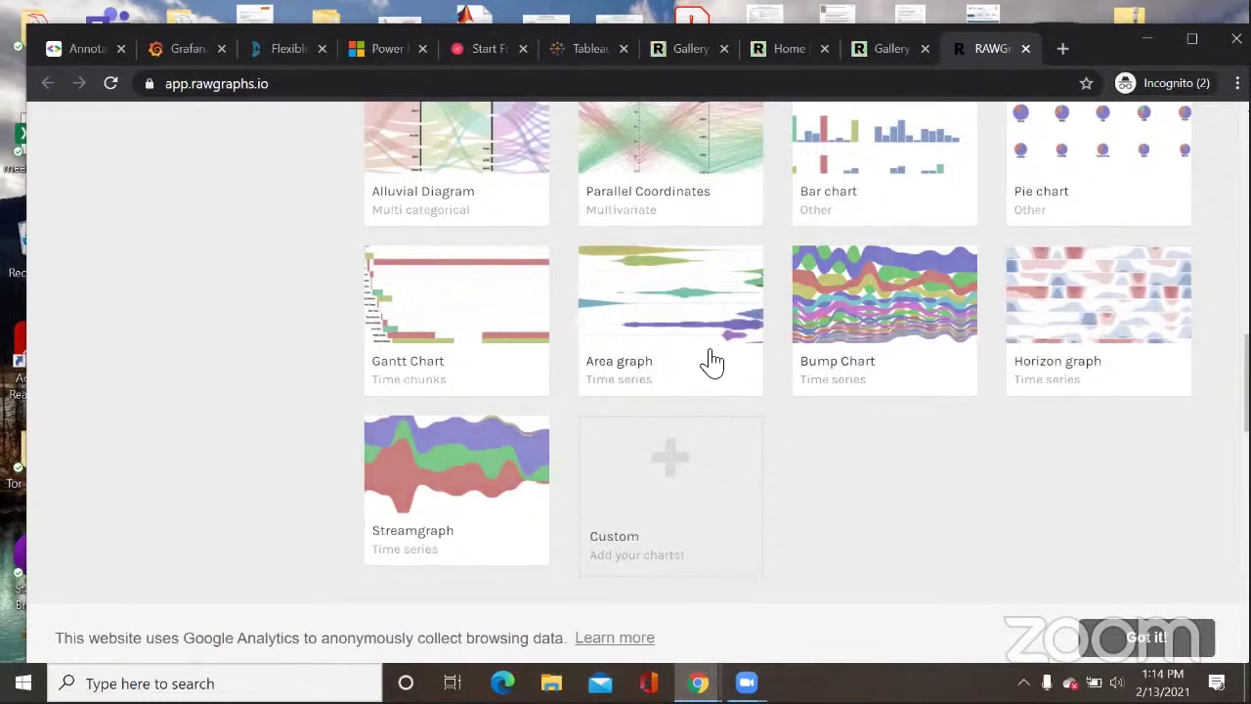
scroll(678, 511, down, 3)
scroll(651, 336, up, 1)
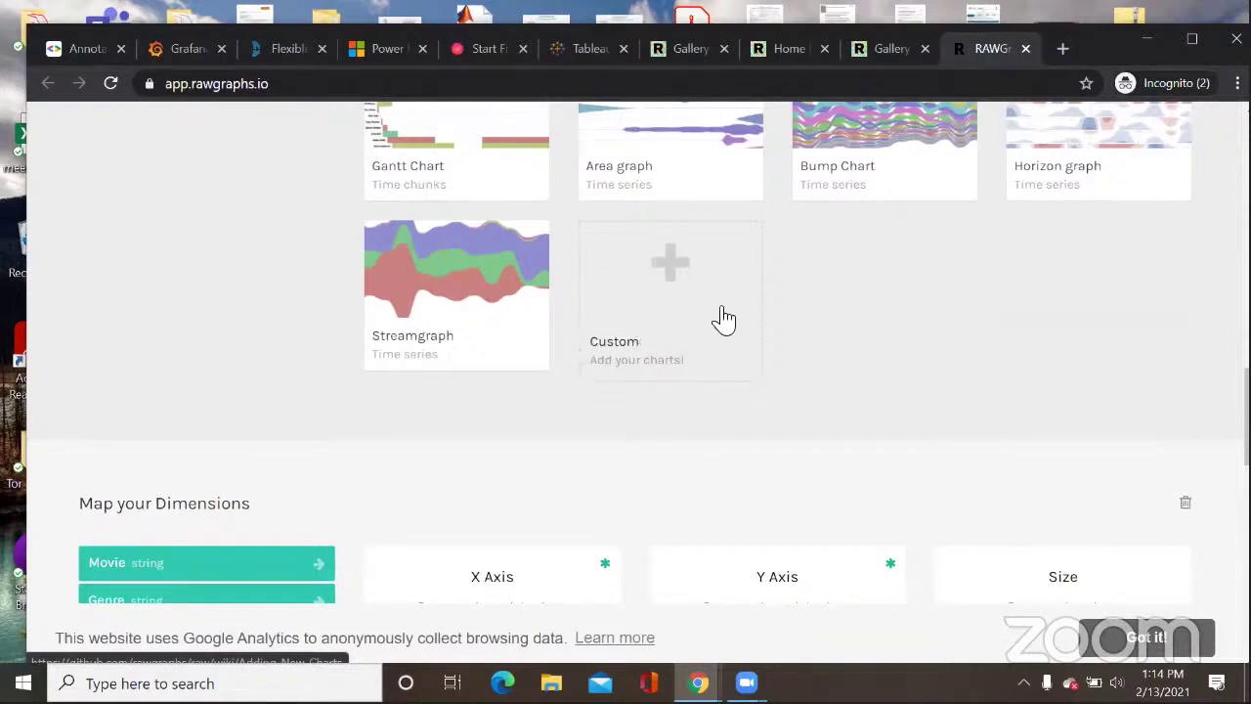
scroll(725, 322, up, 1)
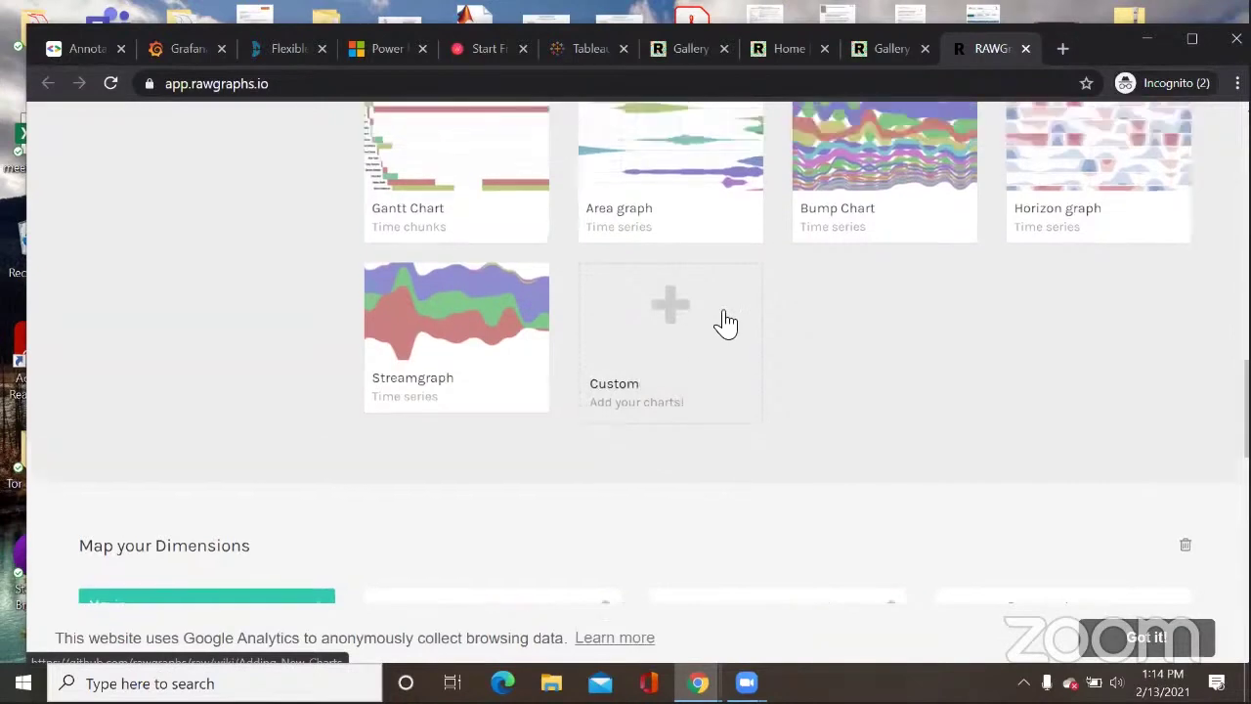
scroll(654, 446, up, 1)
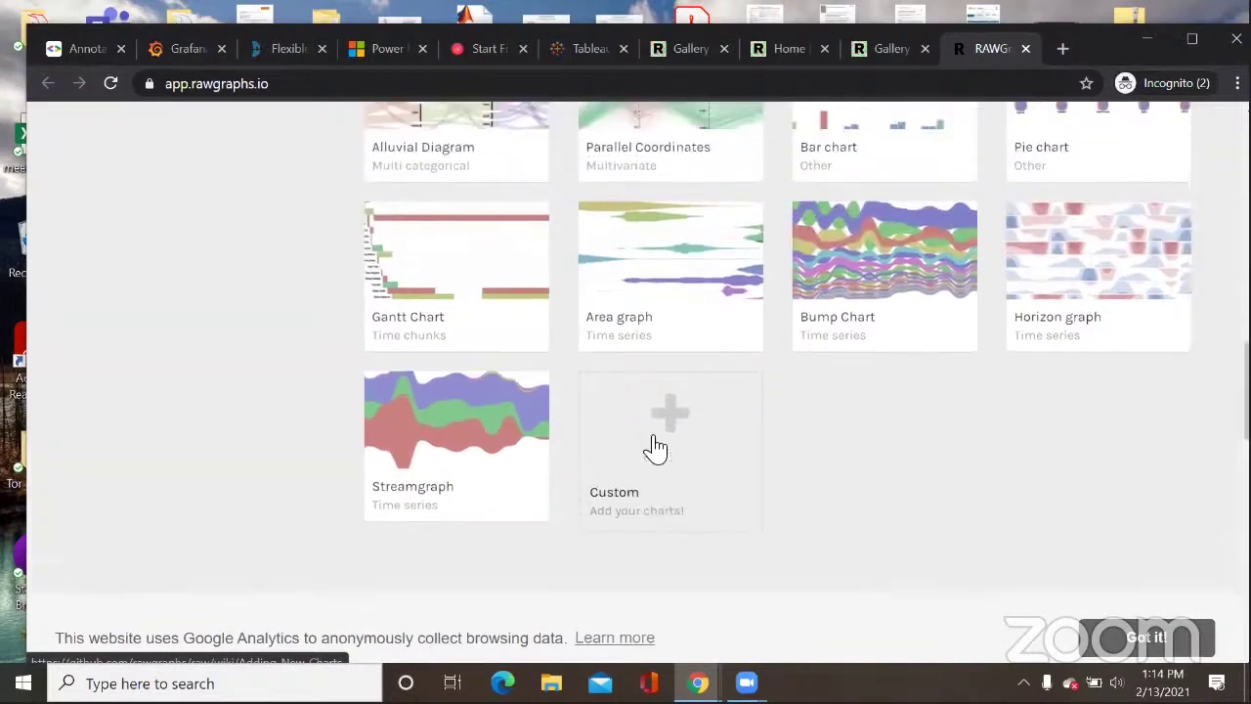
Step: Review the chart types in reverse order, from the time series charts back to the loaded Movies records
scroll(679, 484, up, 1)
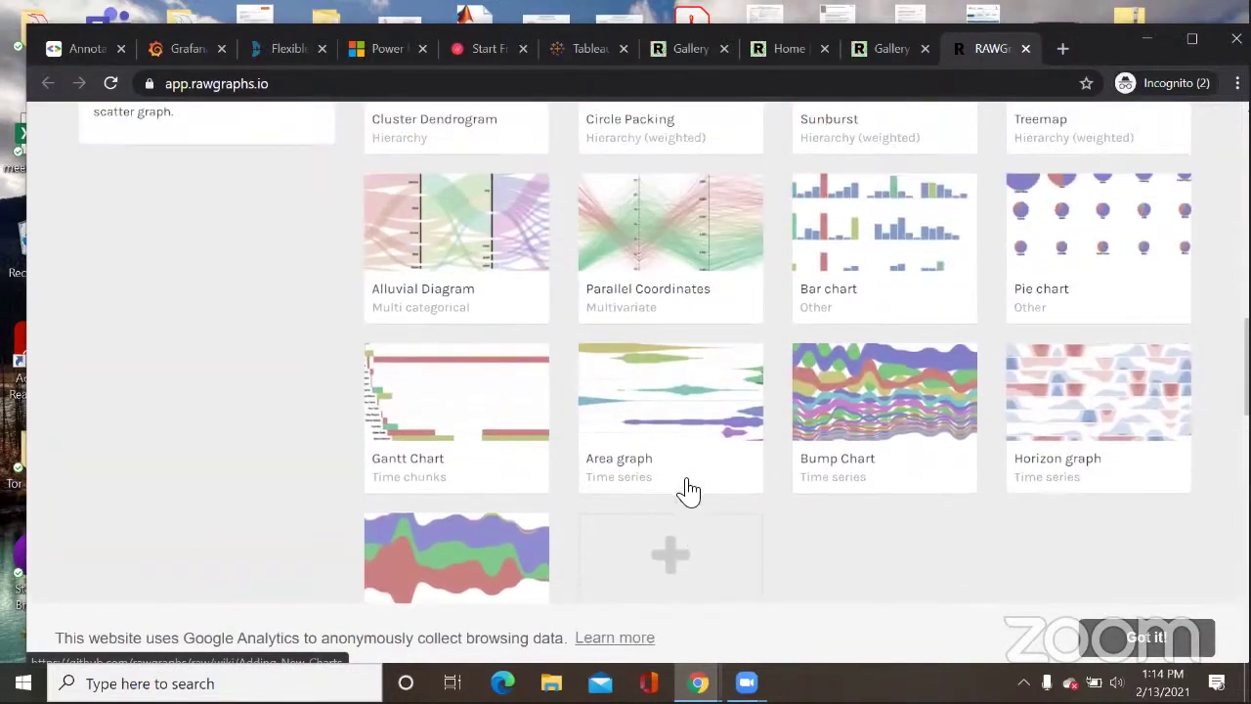
scroll(757, 511, up, 2)
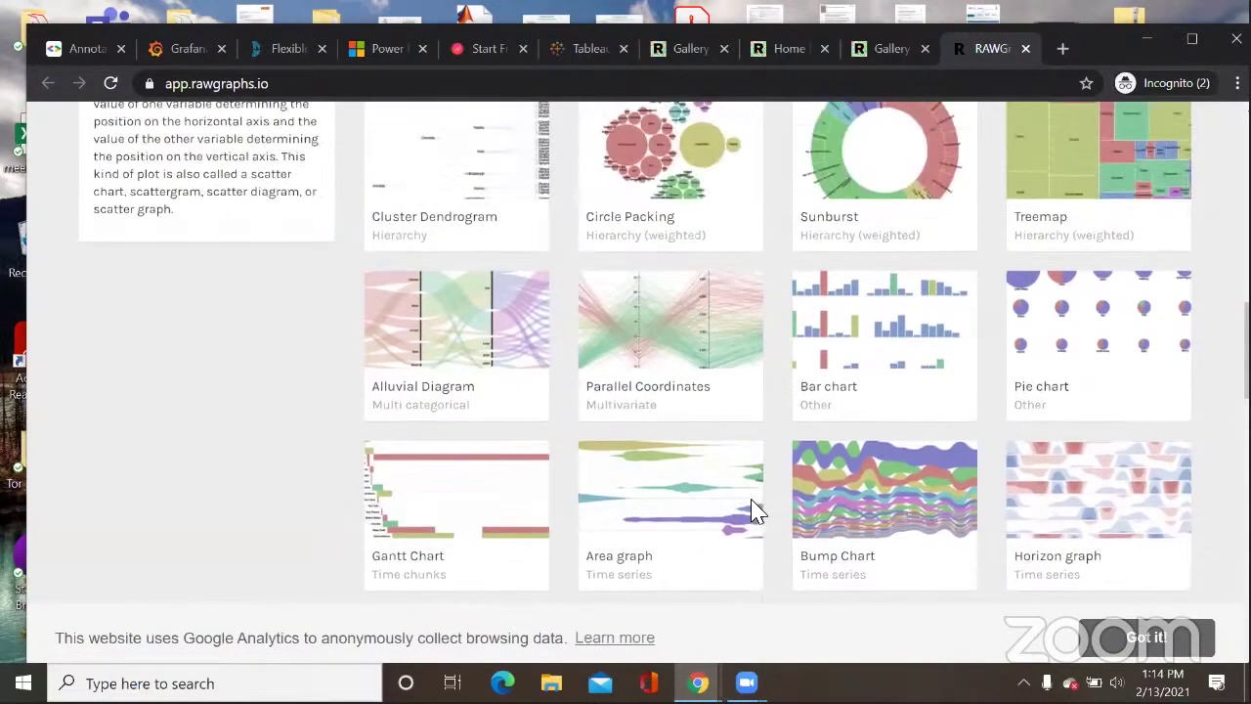
scroll(757, 510, up, 1)
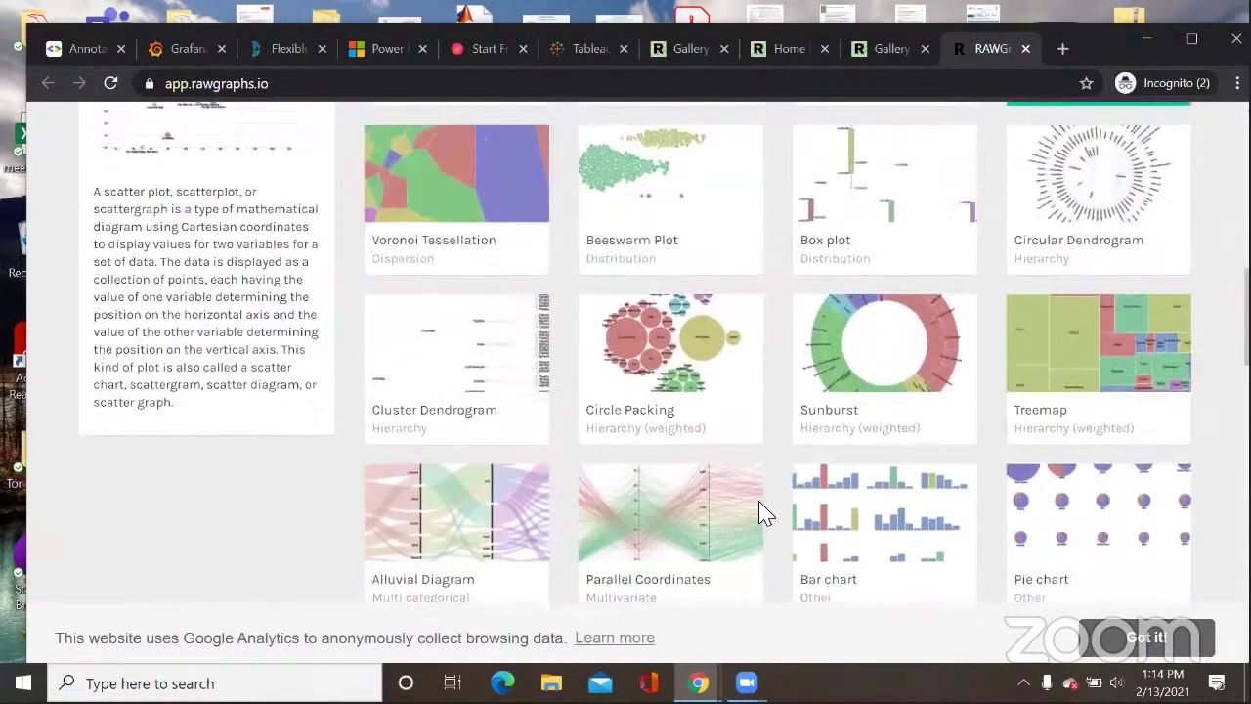
scroll(761, 510, up, 1)
scroll(491, 413, up, 3)
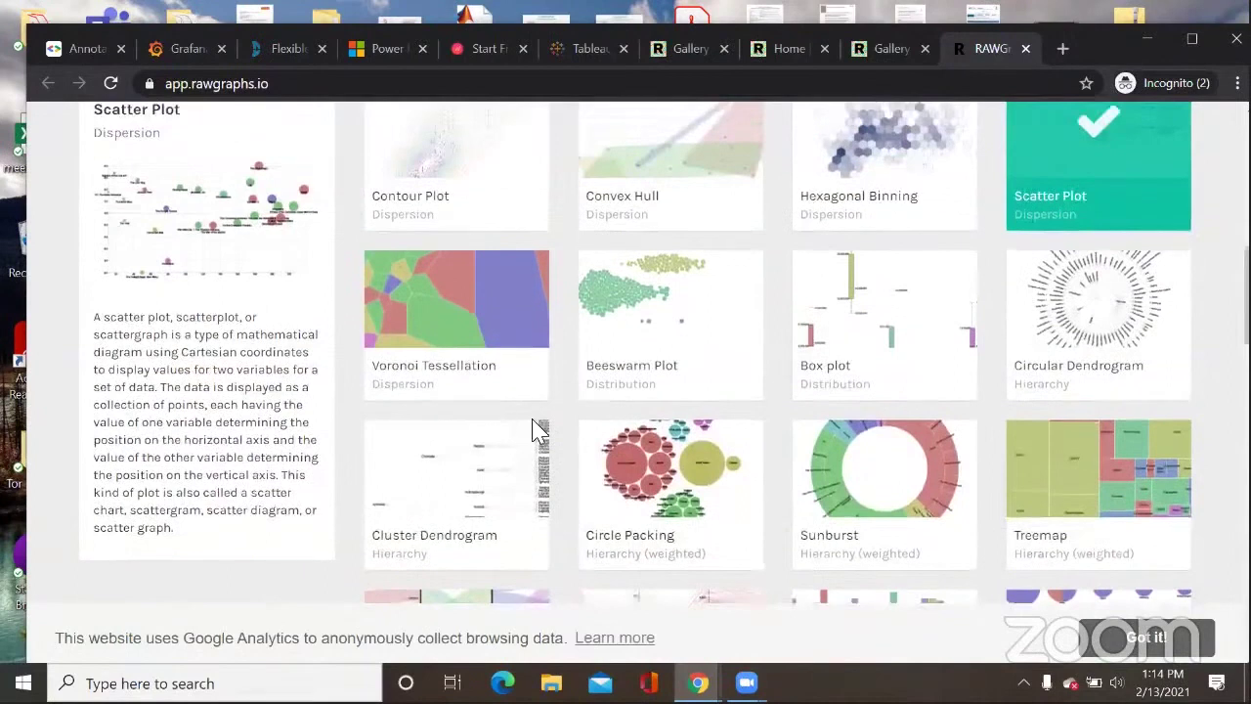
scroll(652, 467, up, 3)
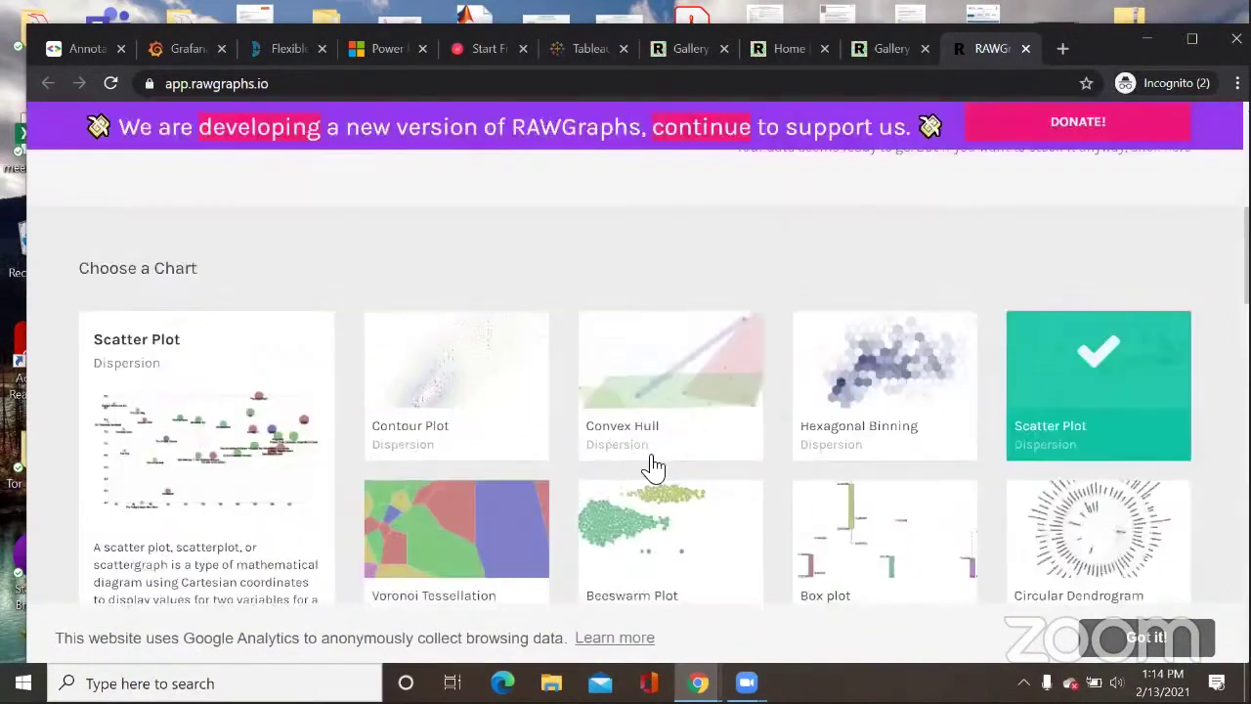
scroll(653, 467, up, 5)
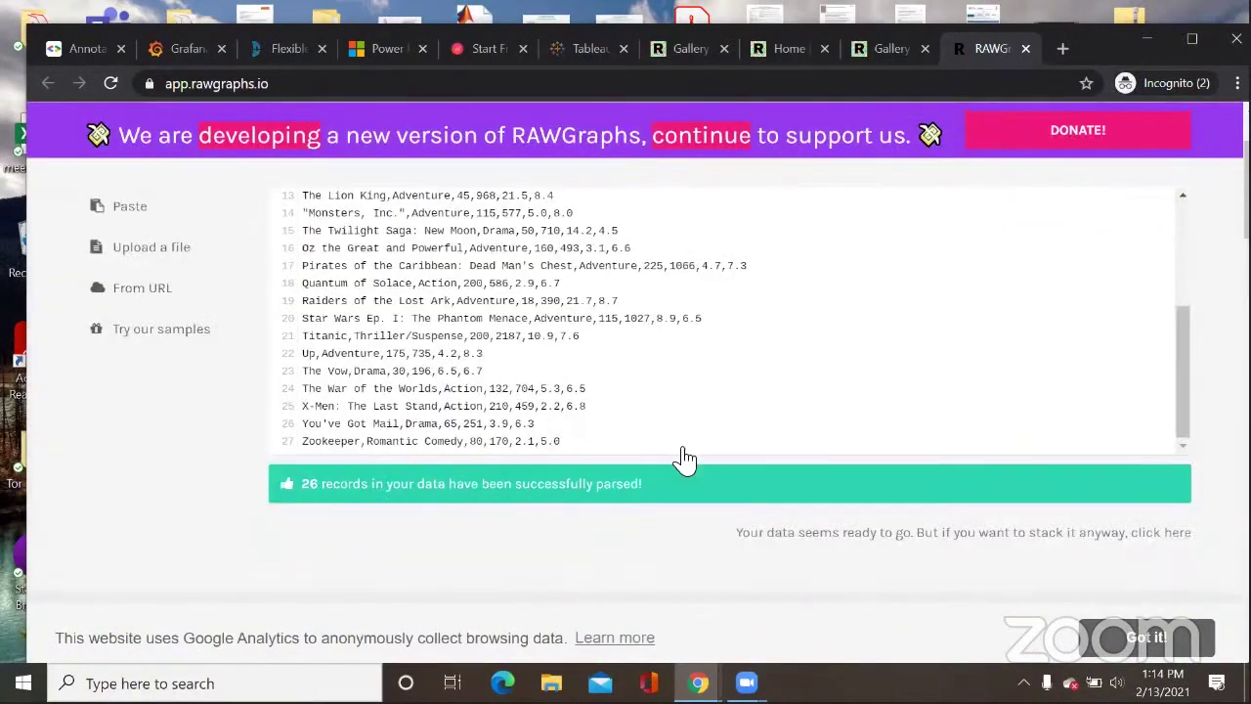
scroll(678, 460, up, 2)
Step: Return to the chart choices and compare the Beeswarm Plot with Circle Packing
scroll(742, 408, down, 10)
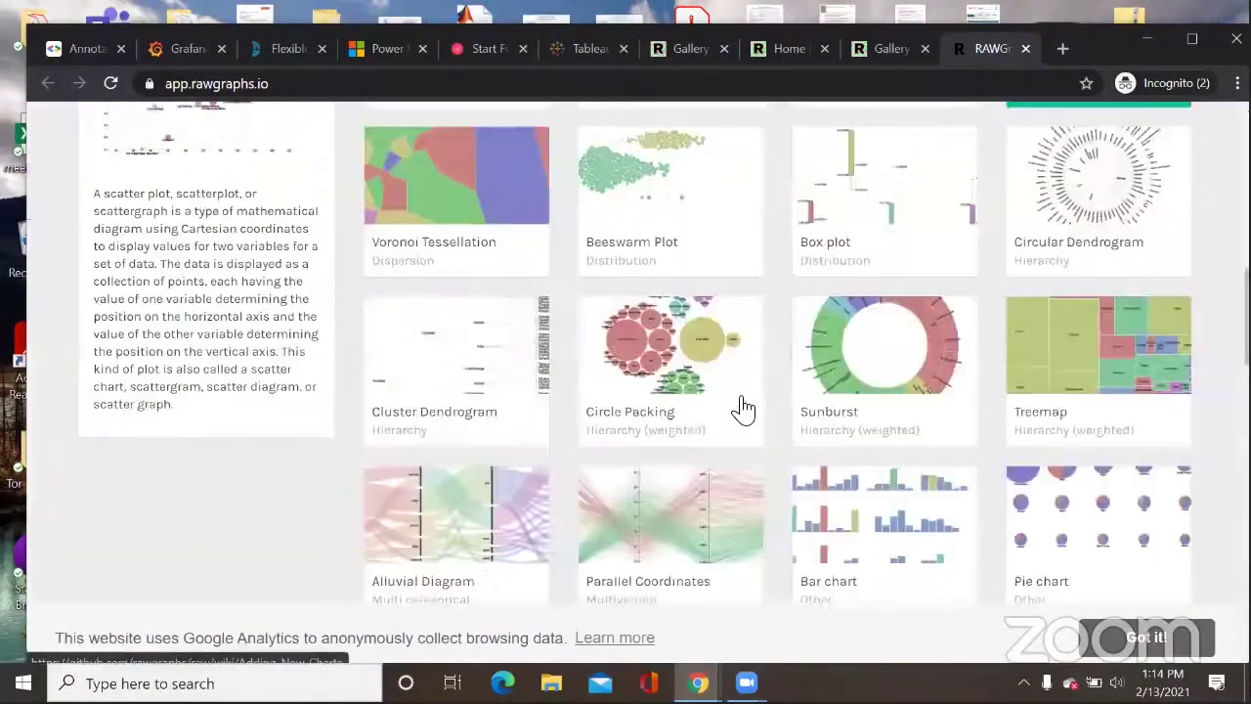
scroll(664, 395, up, 2)
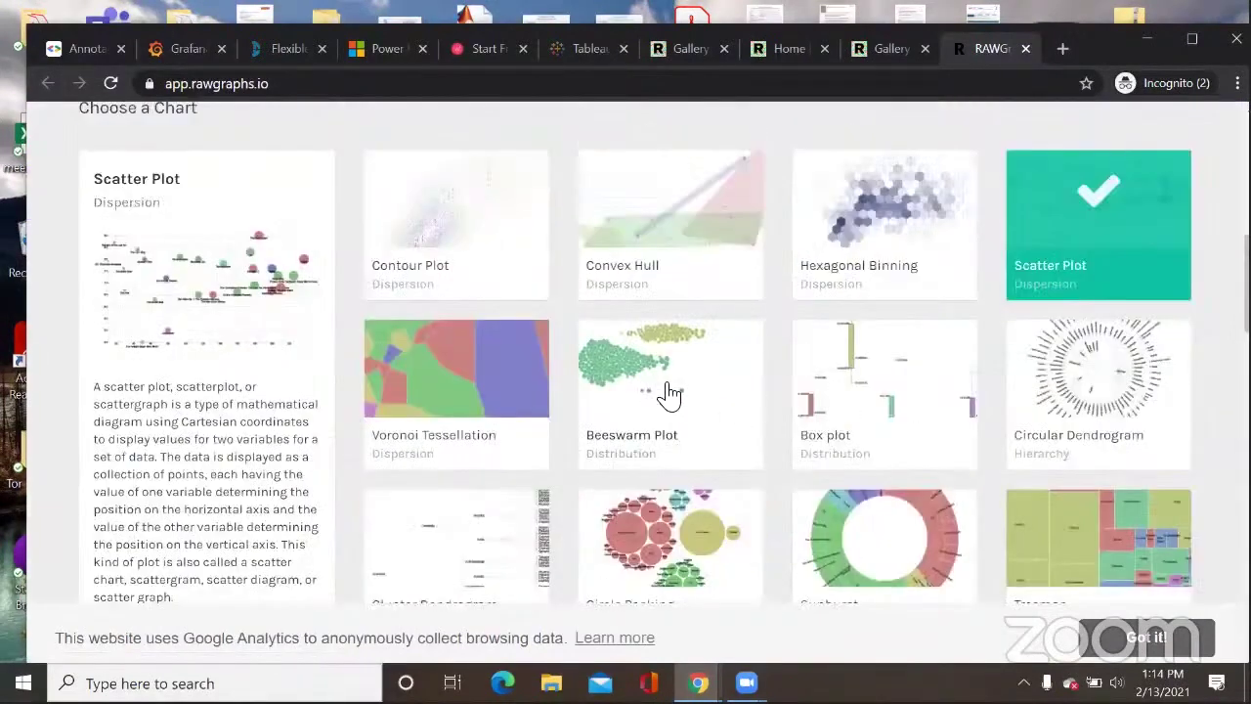
scroll(675, 393, down, 2)
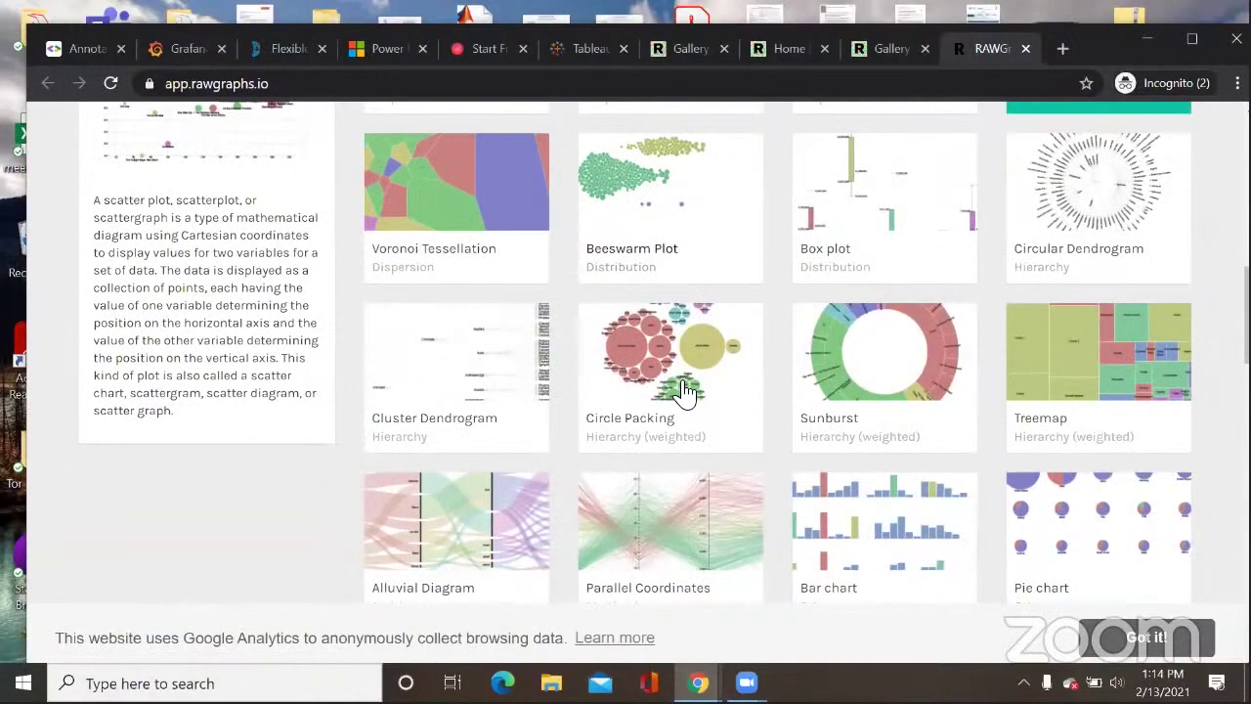
scroll(684, 391, up, 1)
scroll(686, 391, down, 1)
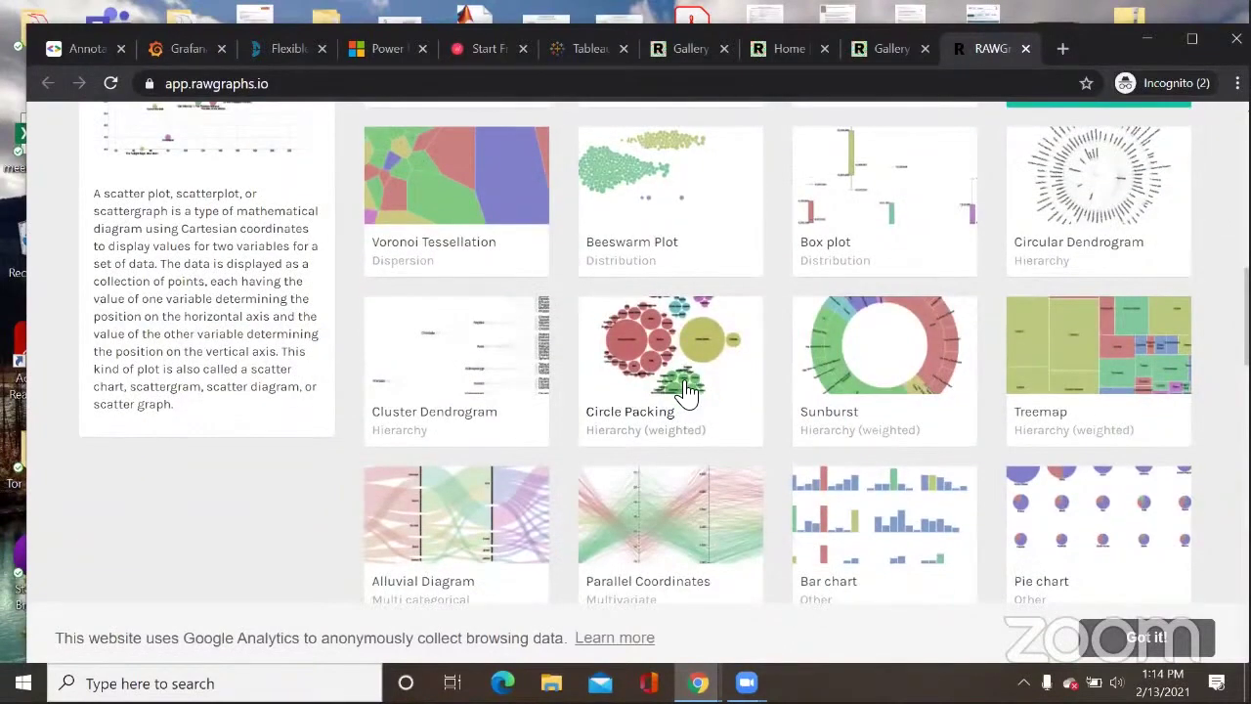
Step: Skim the chart choices once more, then reload the Movies sample dataset
scroll(686, 389, down, 4)
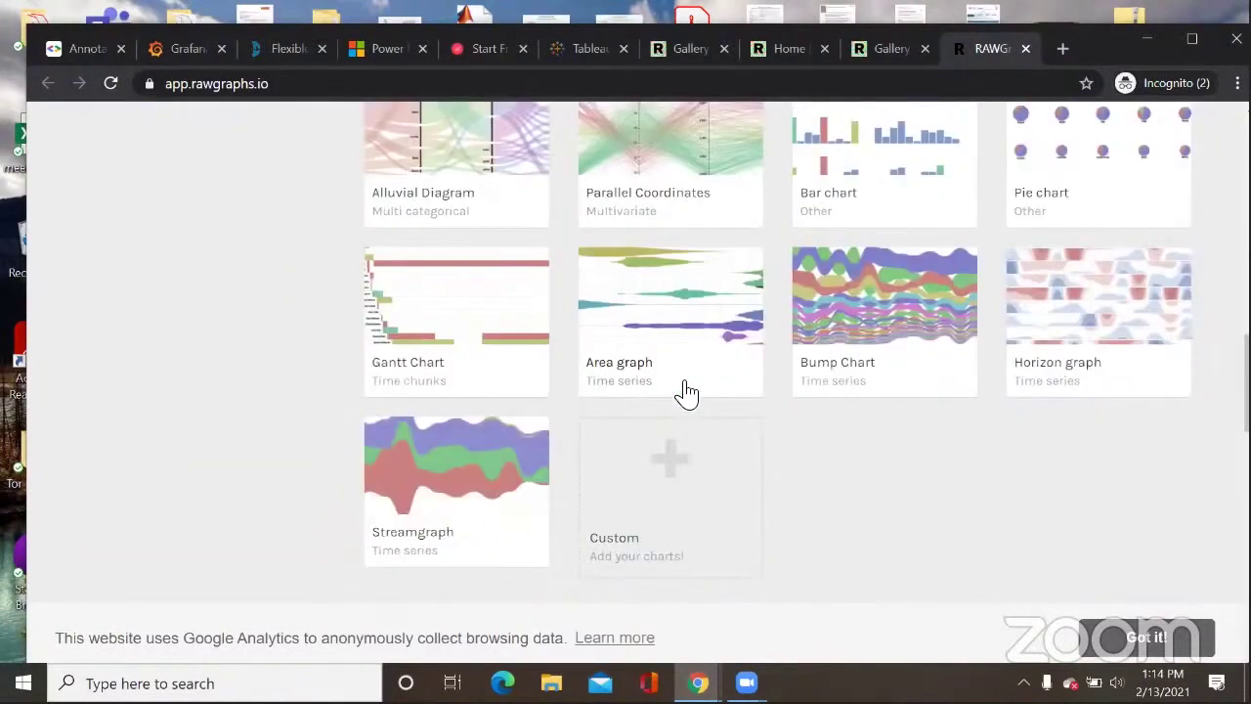
scroll(687, 391, up, 7)
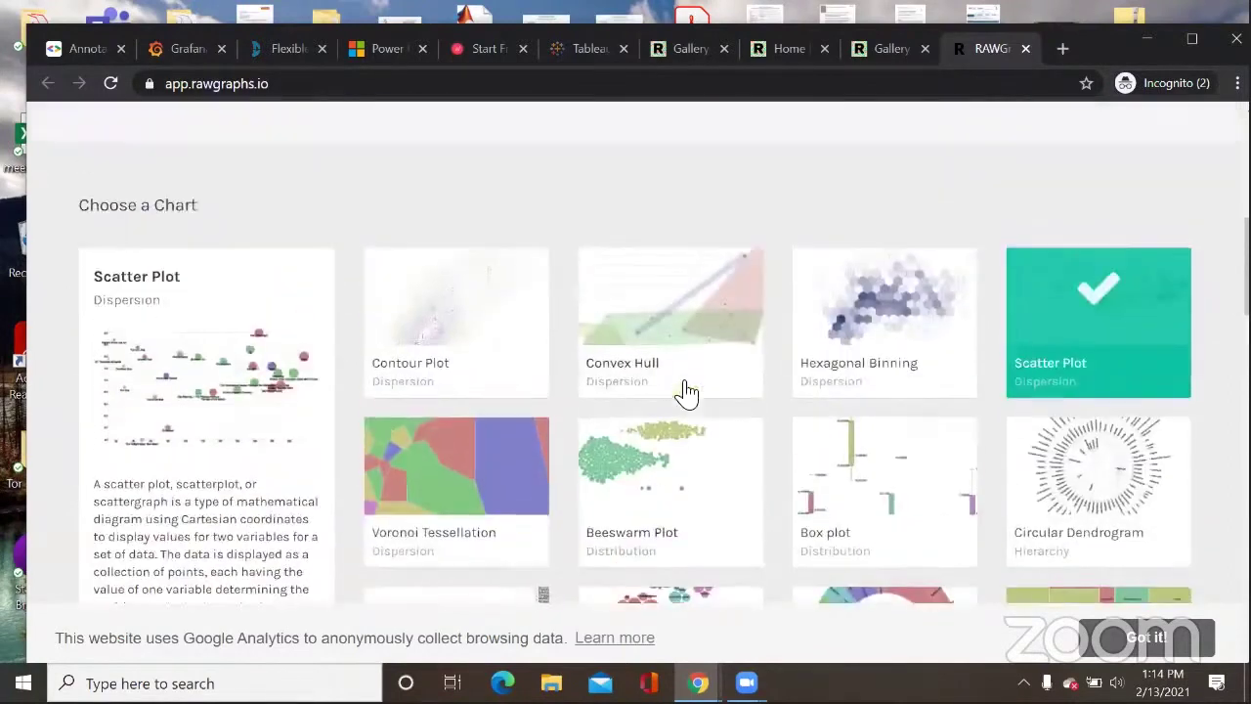
scroll(1072, 241, down, 2)
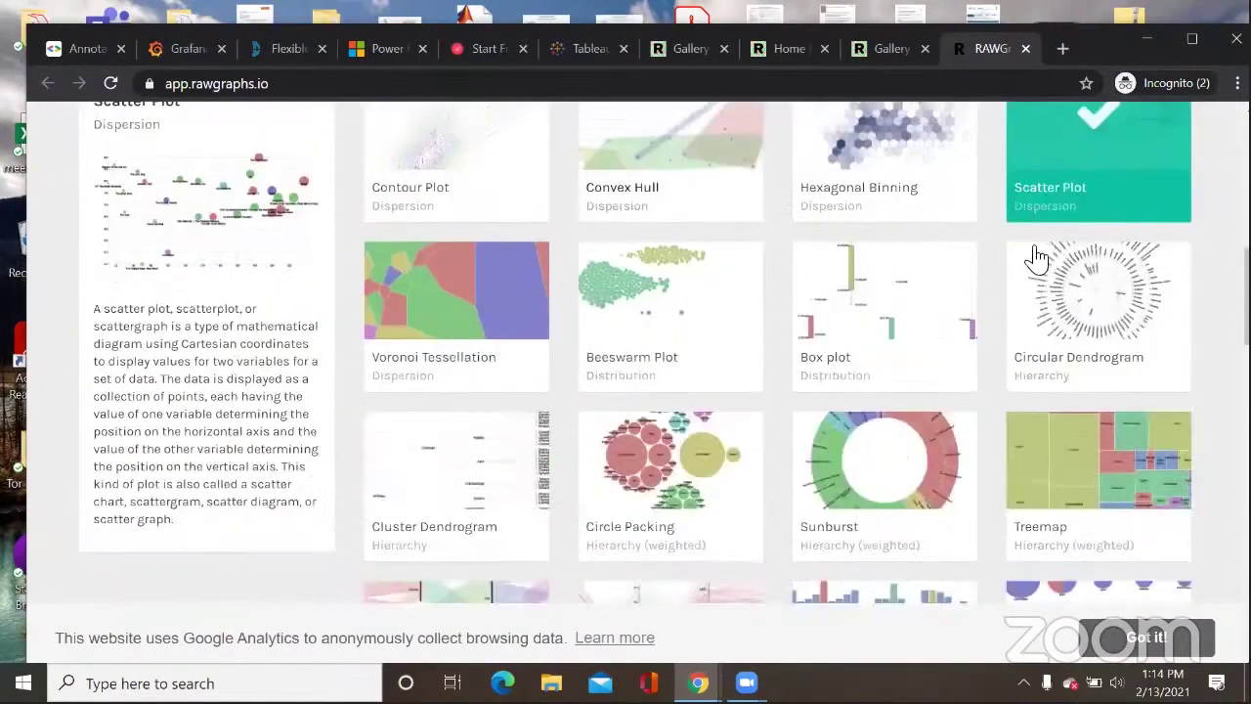
scroll(1037, 257, up, 1)
scroll(234, 354, up, 6)
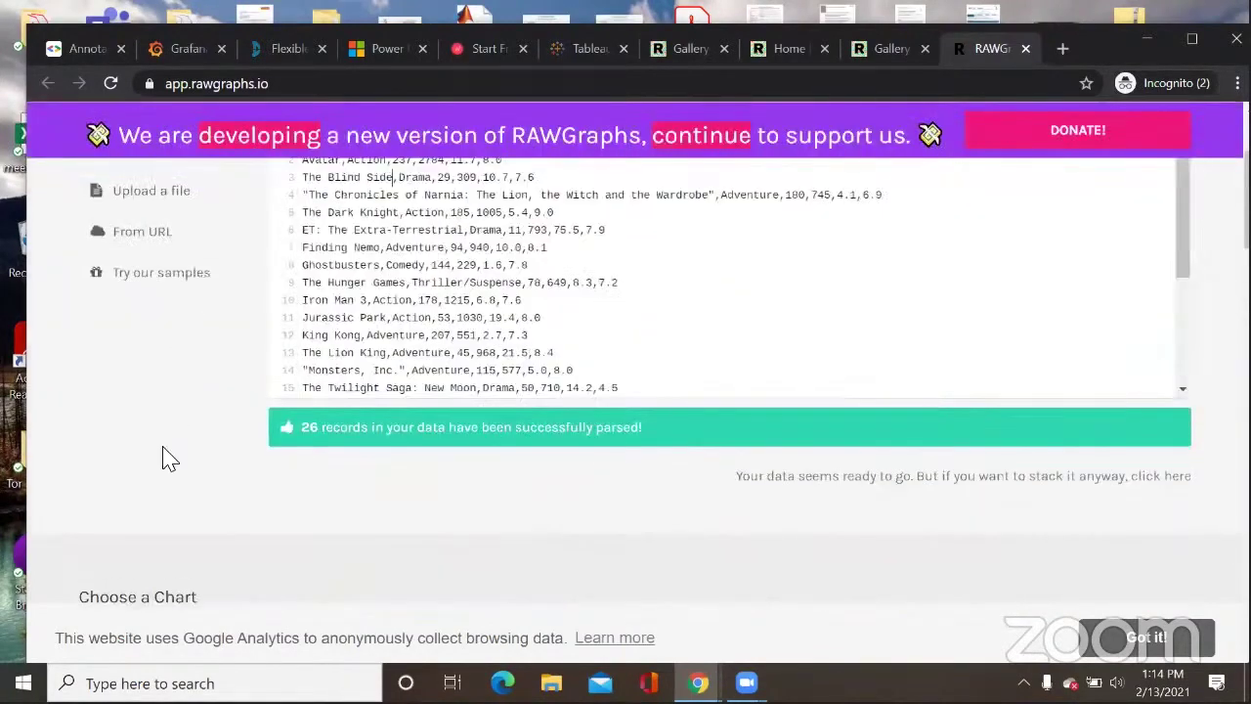
click(161, 475)
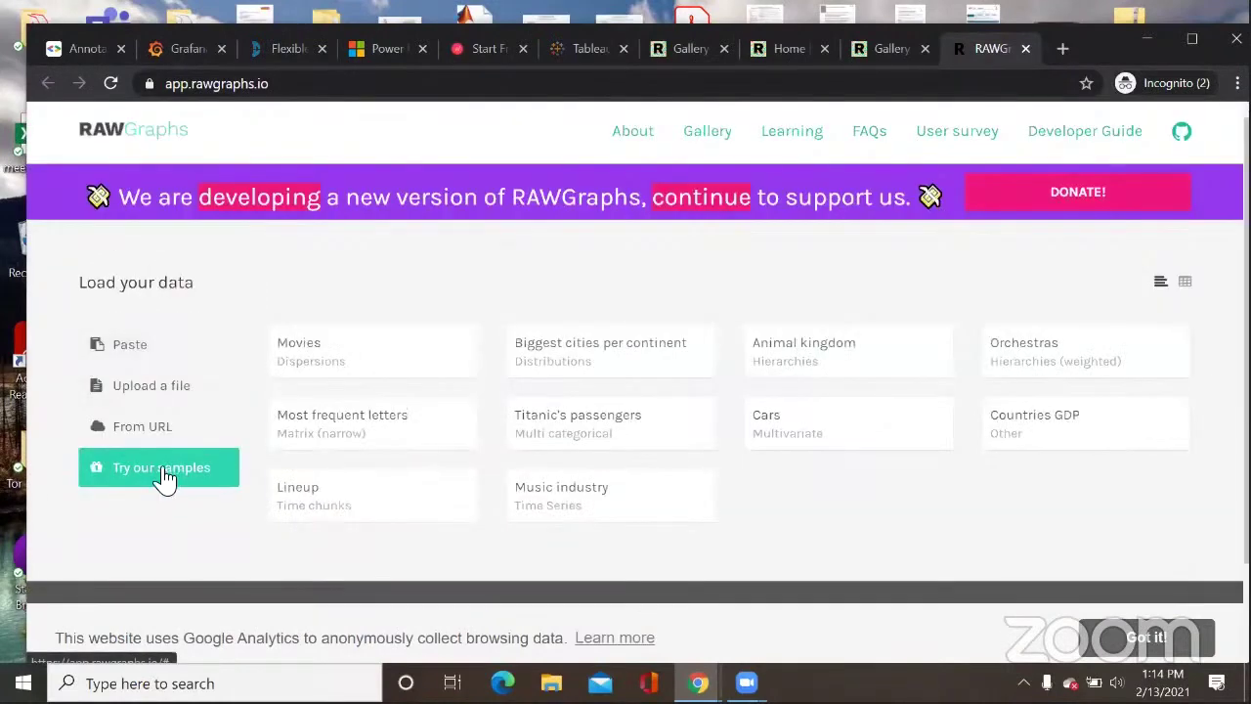
click(307, 363)
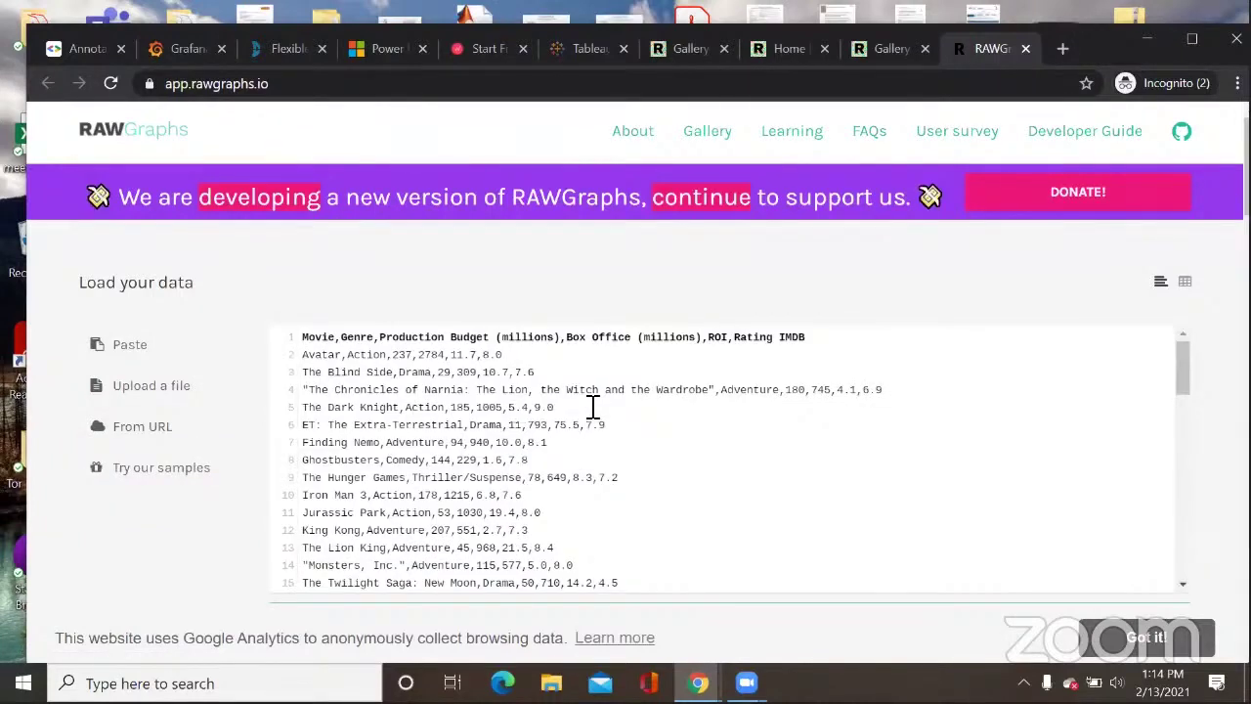
Step: Review the selected Scatter Plot among the chart choices and the dimension mapping section for the Movies data
scroll(625, 405, down, 1)
scroll(631, 405, down, 3)
scroll(790, 421, down, 6)
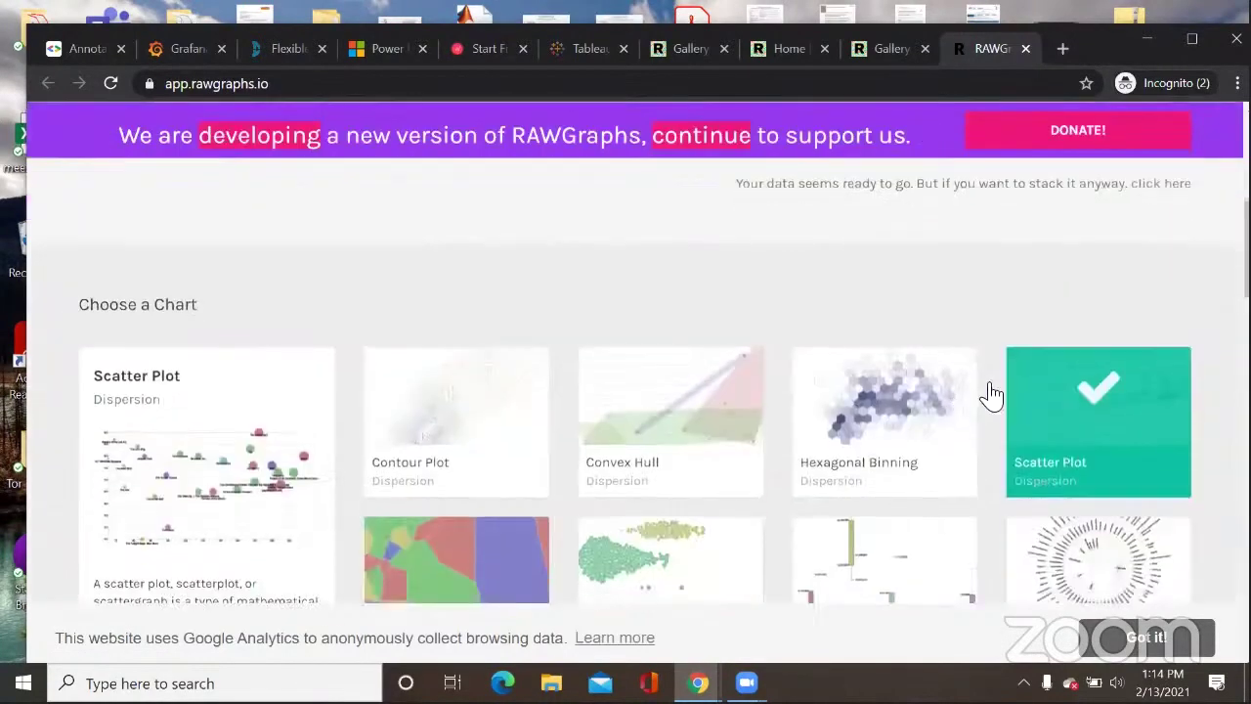
scroll(942, 374, down, 1)
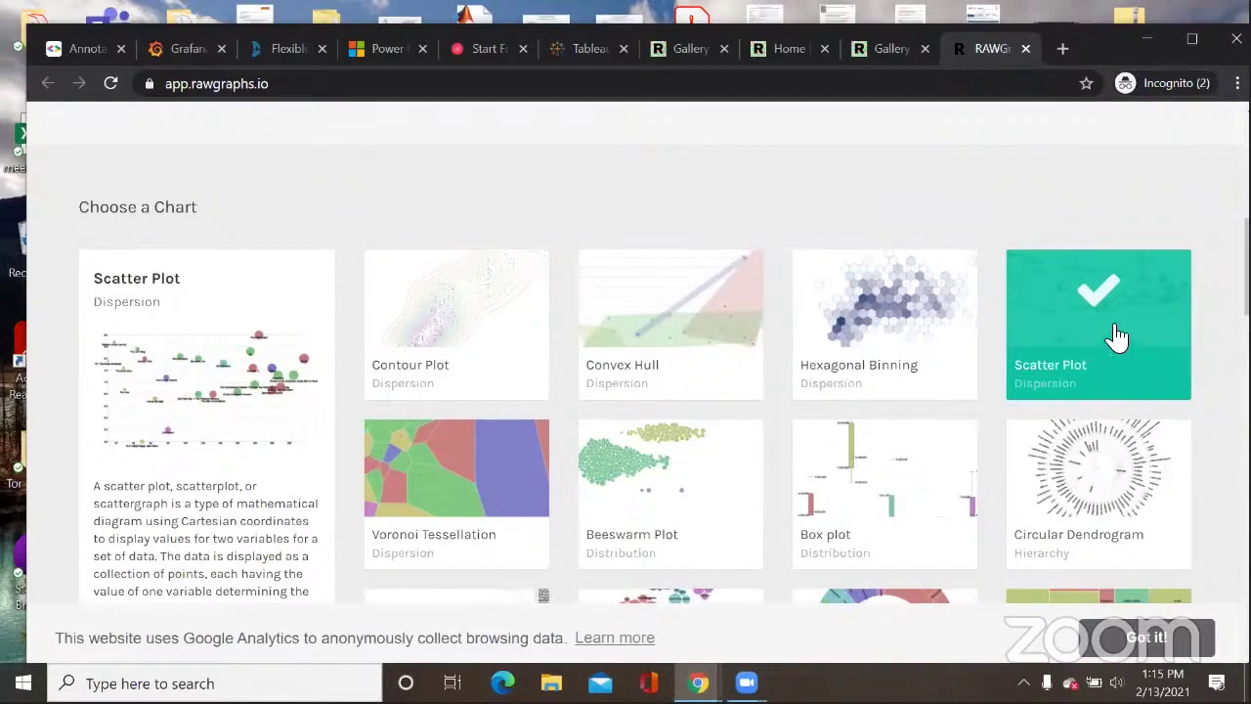
scroll(1114, 341, down, 2)
scroll(1118, 337, down, 10)
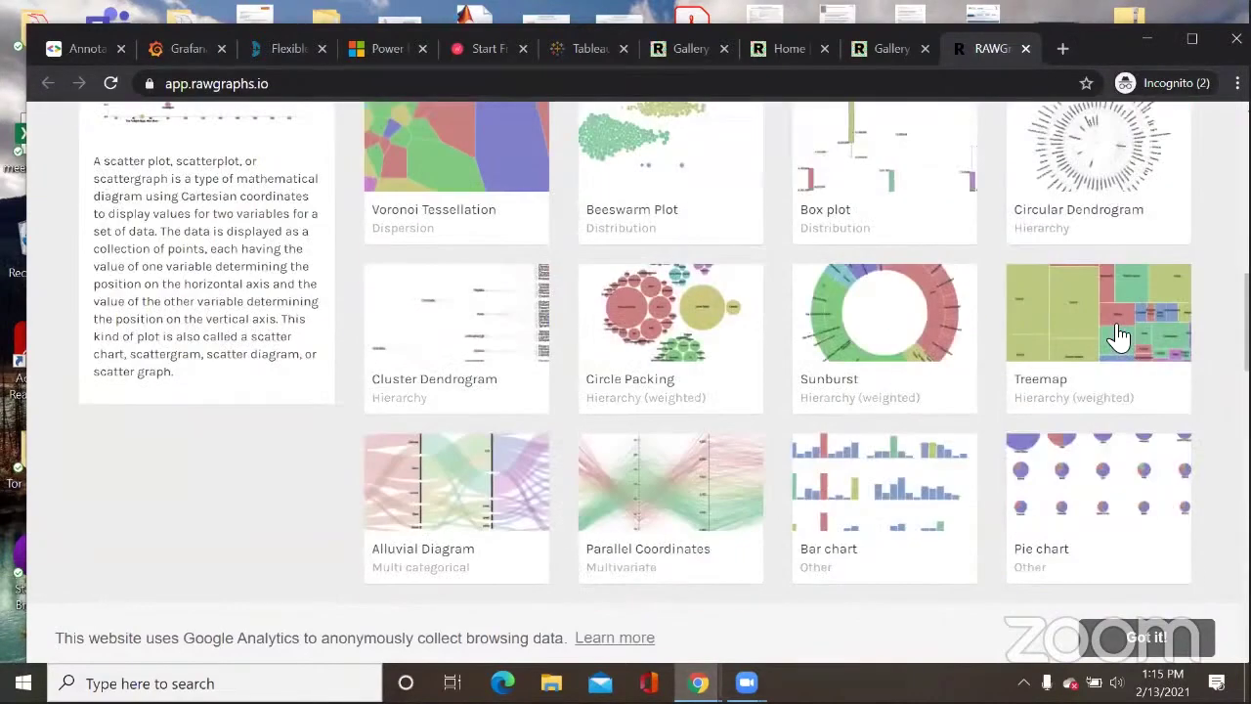
scroll(1055, 337, down, 2)
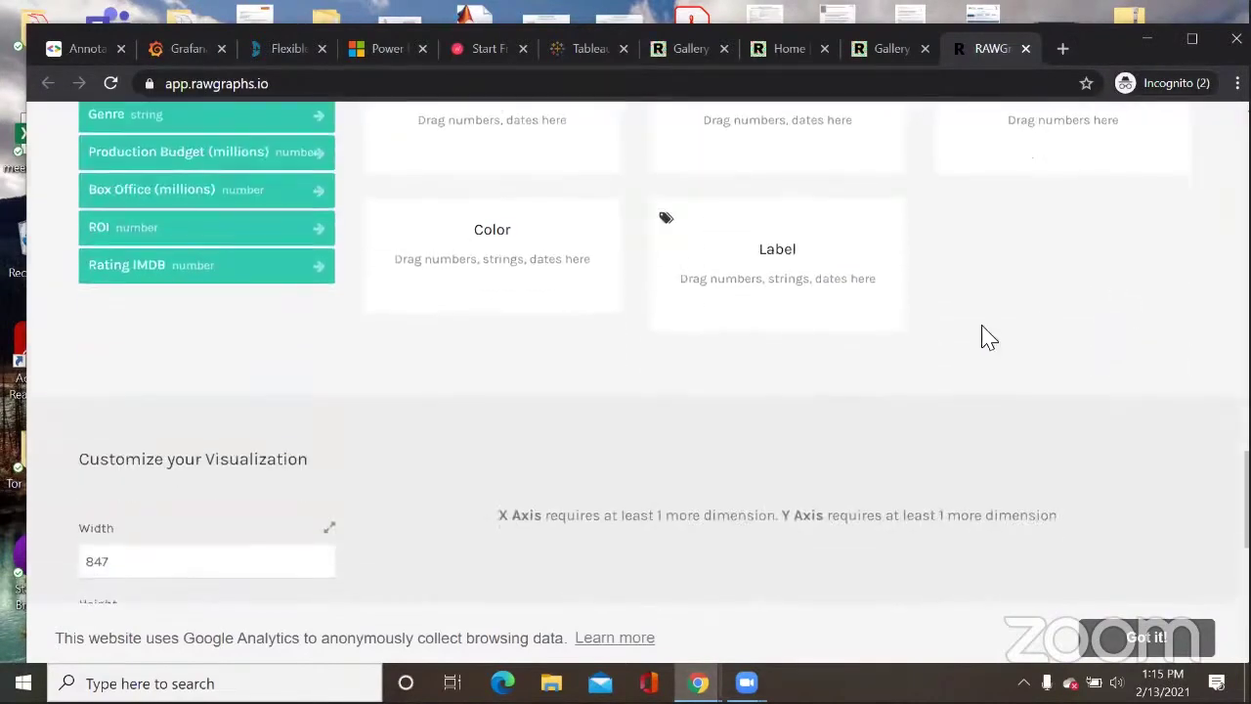
scroll(343, 244, up, 4)
scroll(190, 170, down, 3)
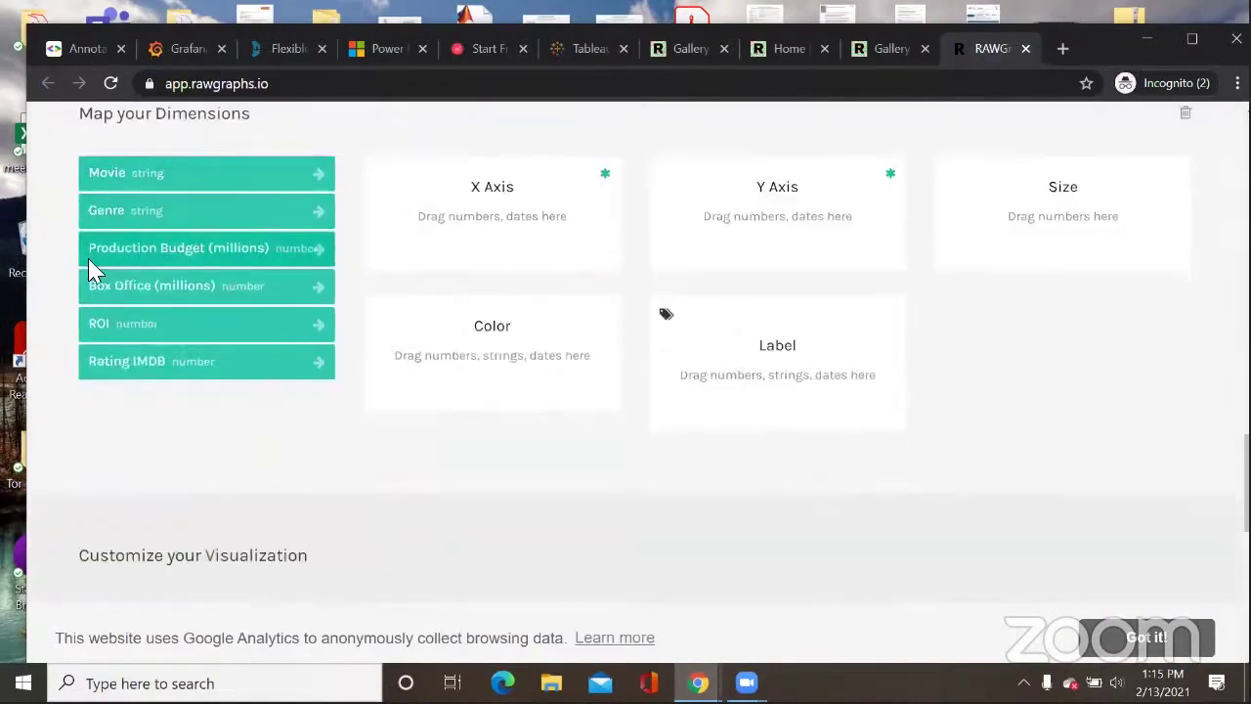
scroll(1027, 466, up, 8)
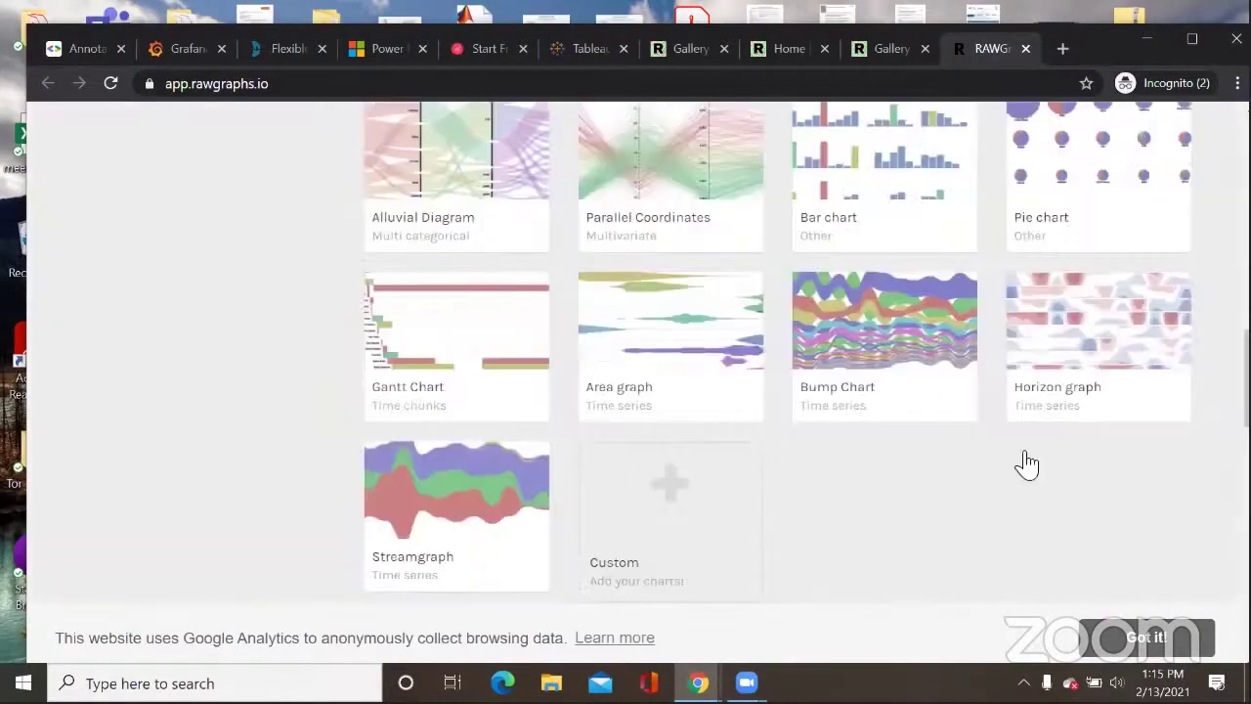
Step: Show the empty Paste option for loading data, then load the Movies sample dataset again
scroll(146, 480, up, 10)
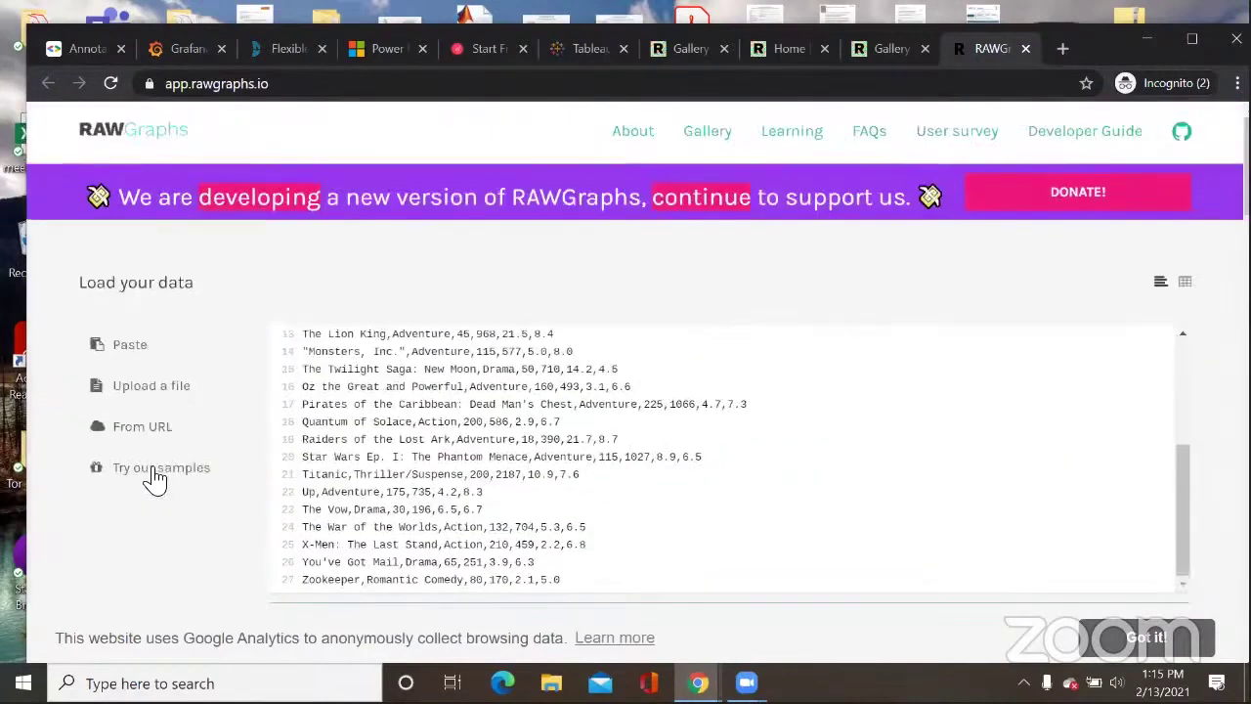
click(156, 469)
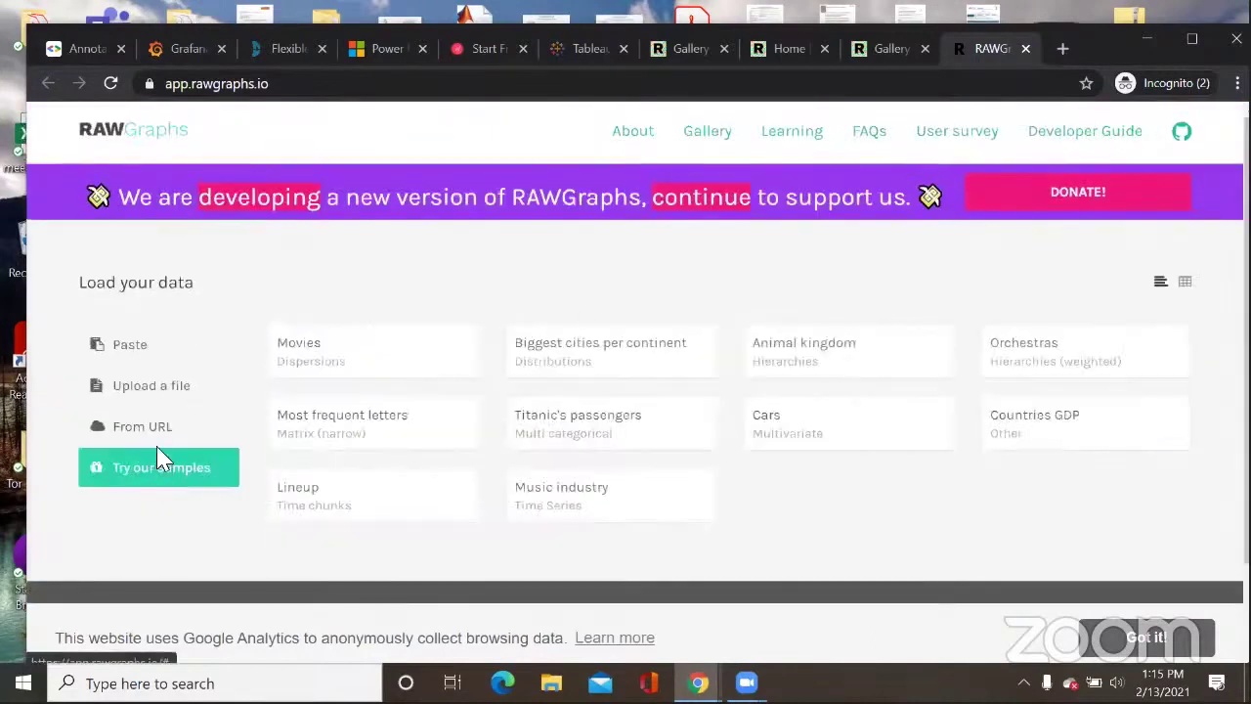
click(141, 357)
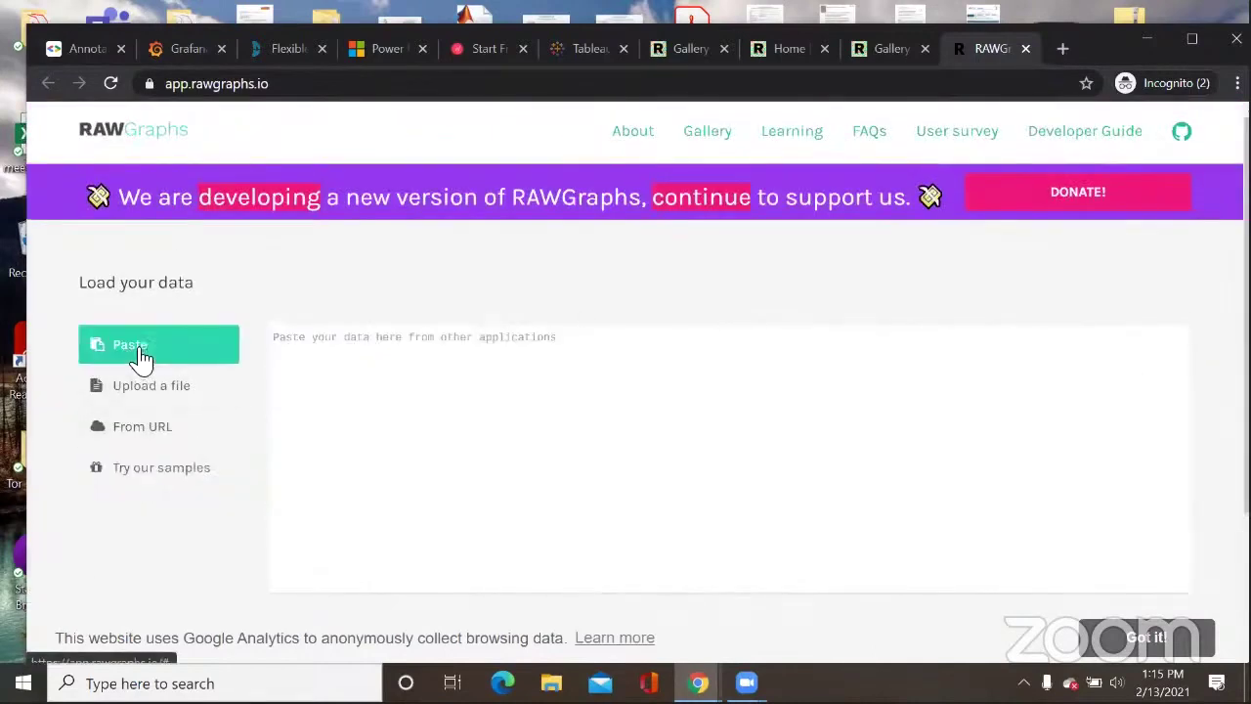
click(569, 336)
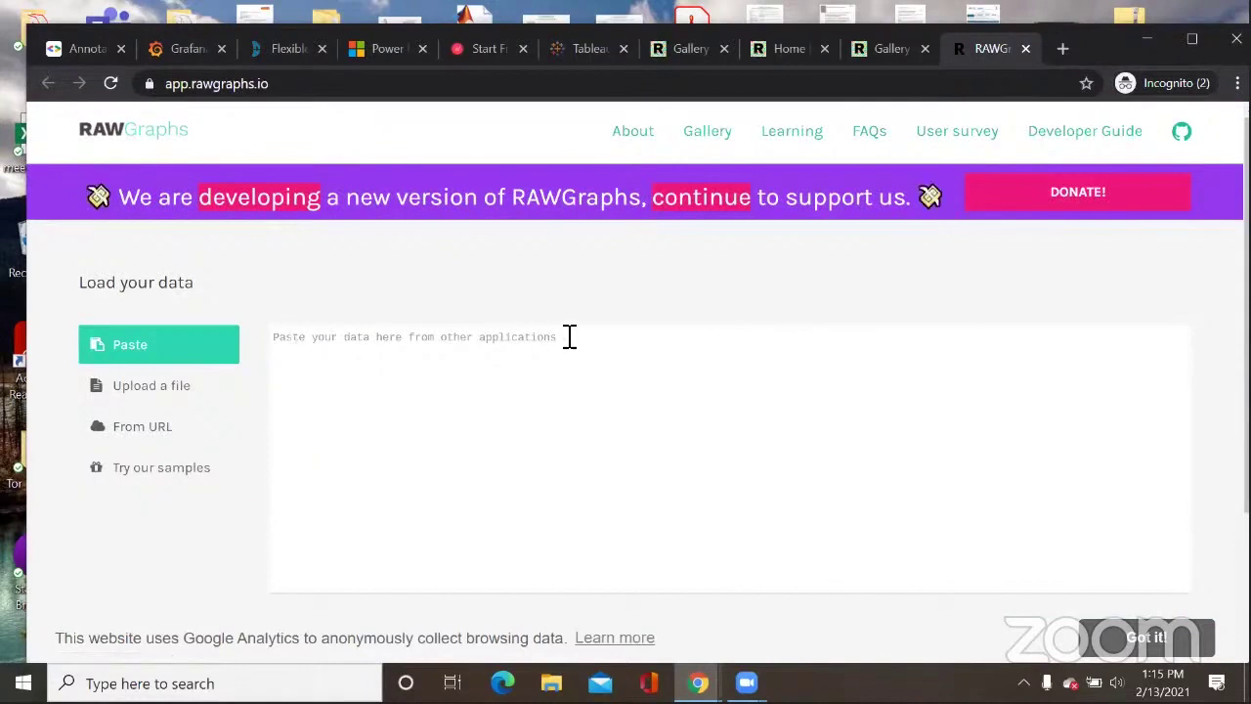
click(179, 469)
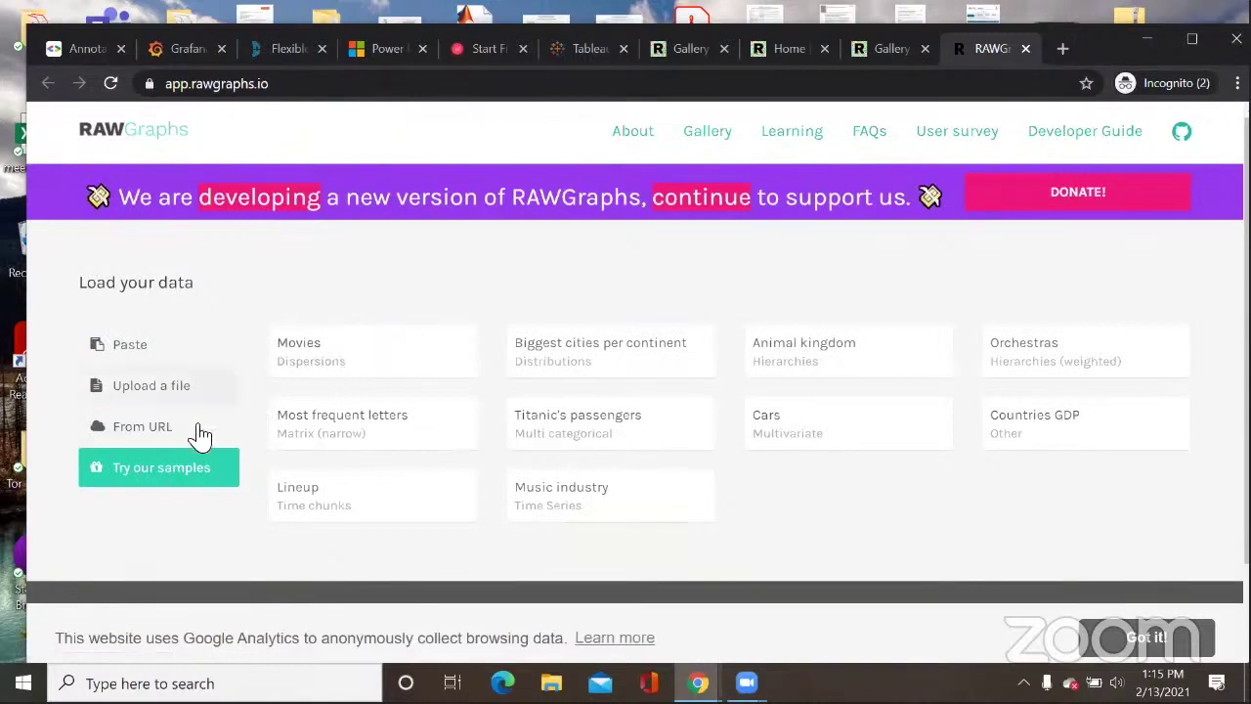
click(325, 369)
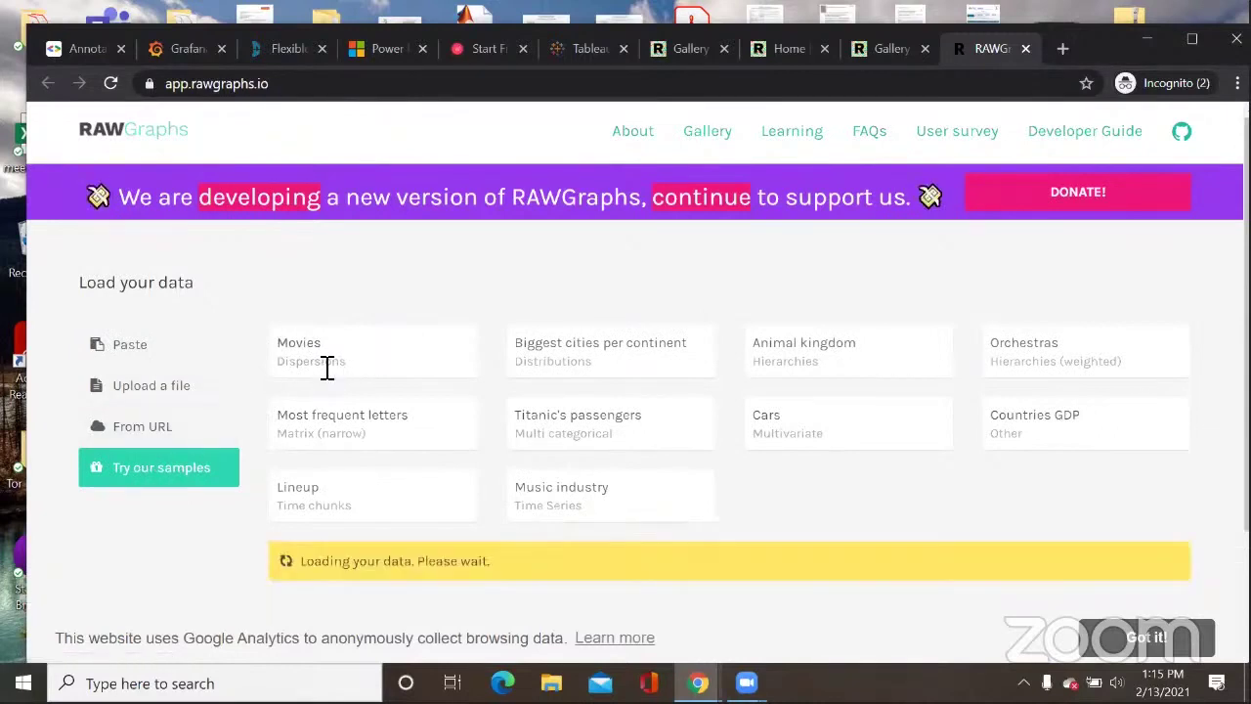
Step: Examine the Avatar record's values against the column headers, then look through the remaining Movies records
scroll(450, 374, up, 5)
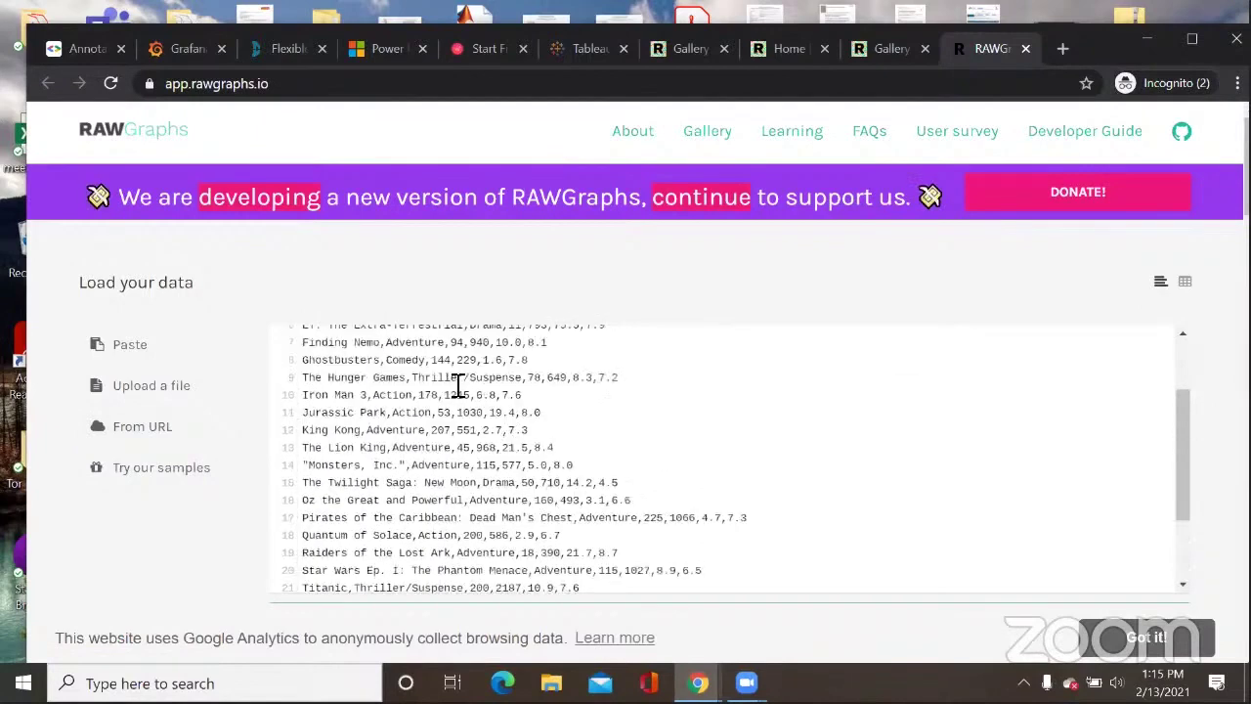
drag(303, 356, 418, 363)
double_click(422, 360)
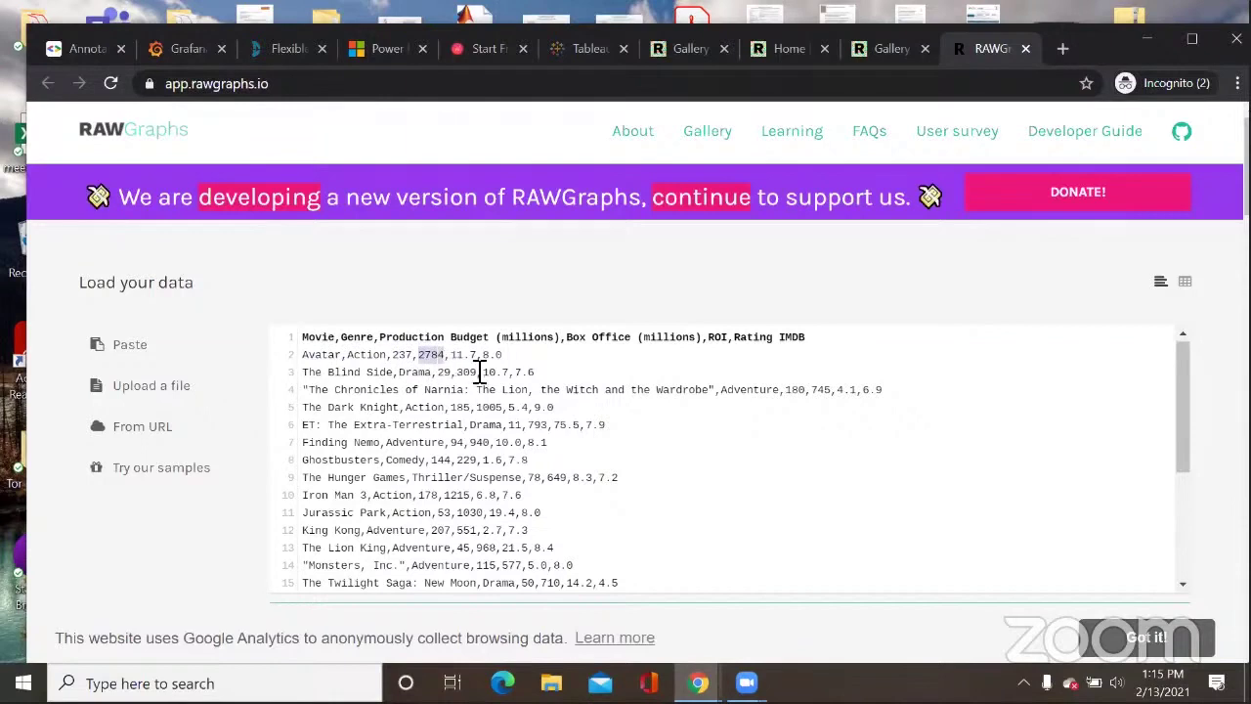
click(470, 357)
drag(461, 356, 510, 358)
scroll(543, 379, down, 3)
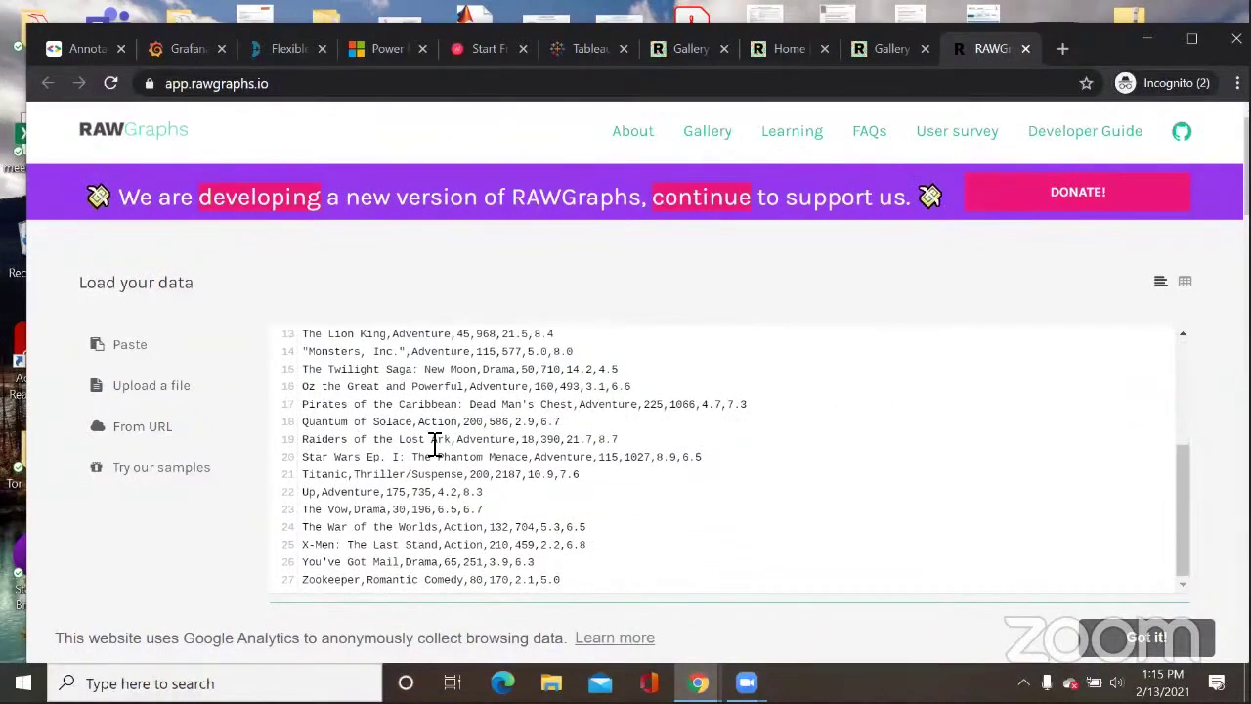
scroll(437, 440, up, 3)
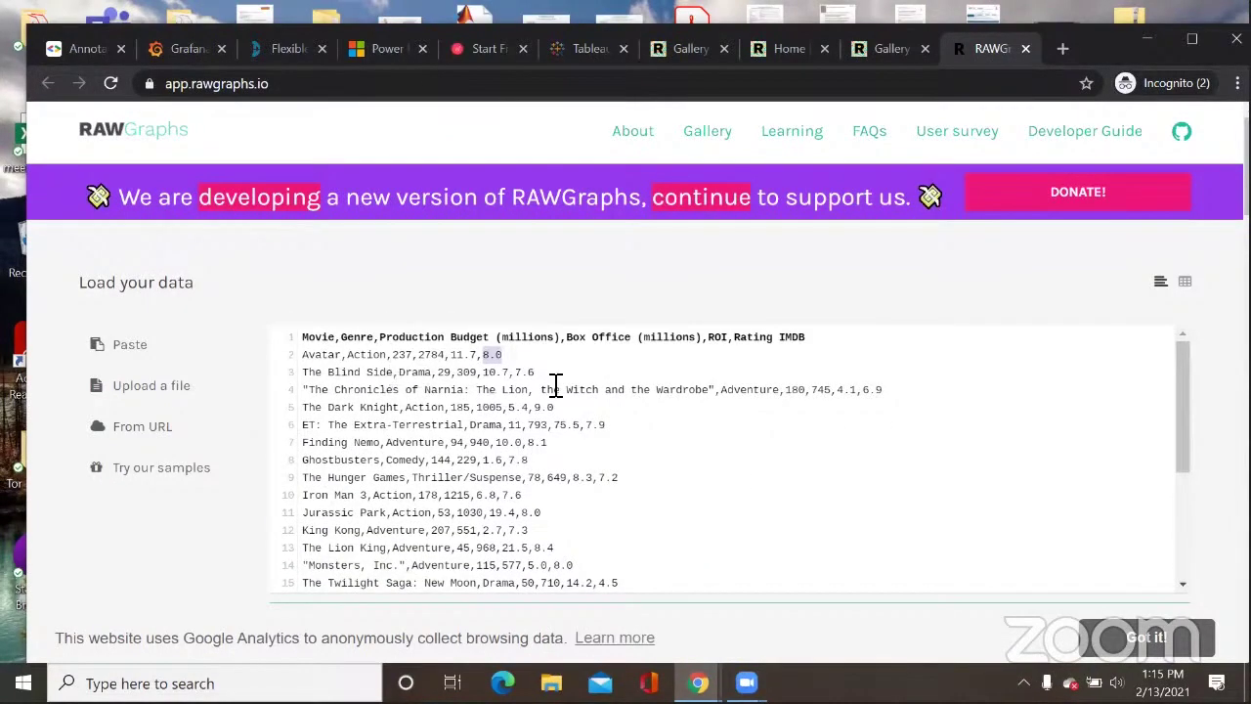
Step: Check that Scatter Plot is the selected chart and point out the X Axis and Y Axis in the dimension mapping
scroll(1167, 399, down, 10)
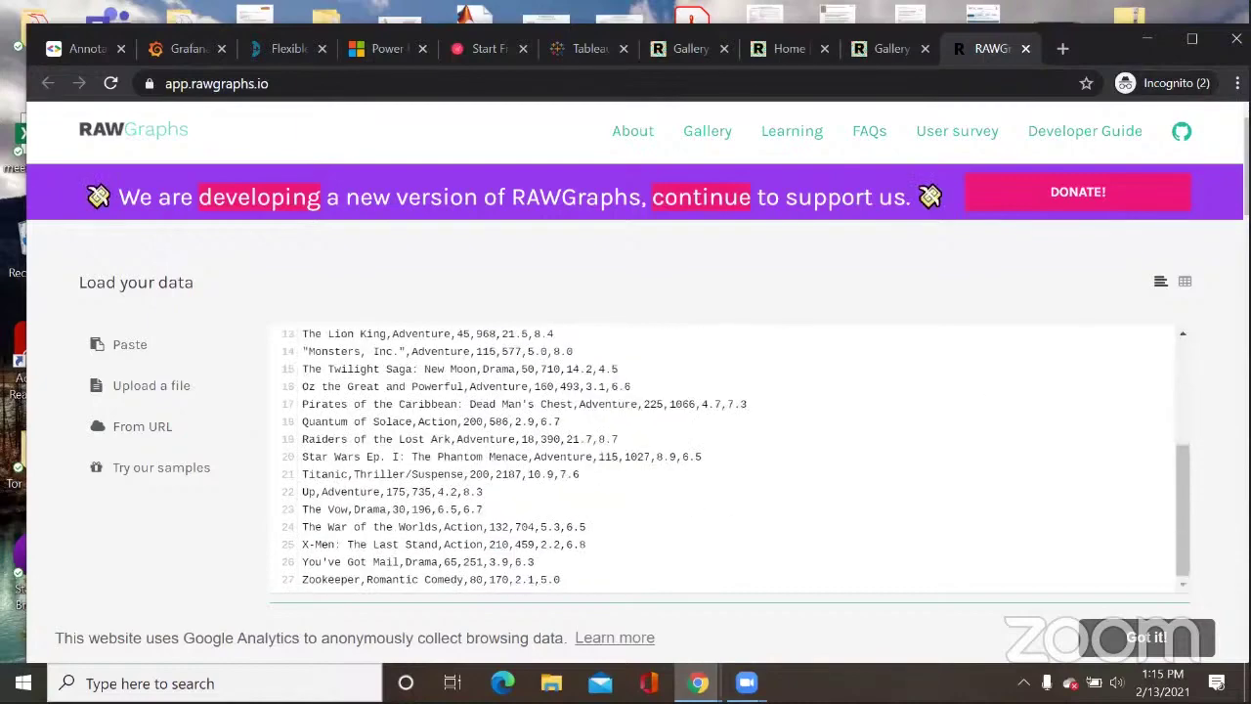
scroll(1088, 538, down, 2)
scroll(1088, 527, up, 5)
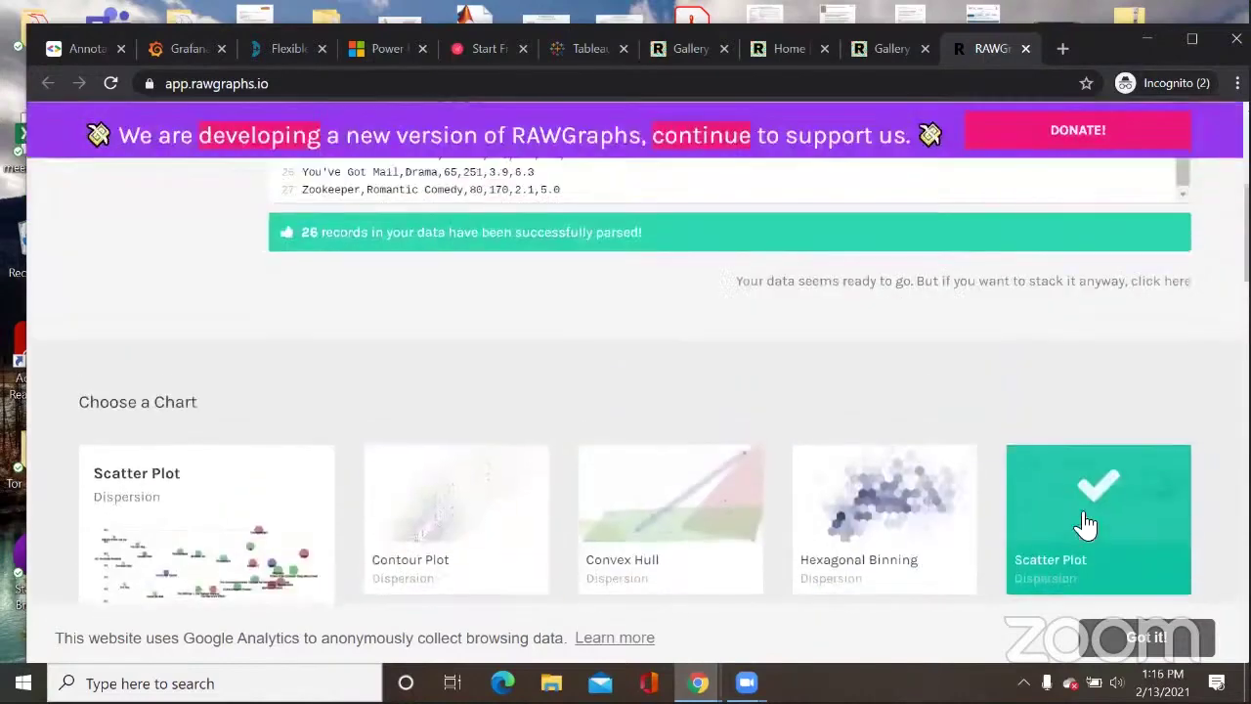
scroll(1129, 503, down, 5)
scroll(1129, 504, down, 8)
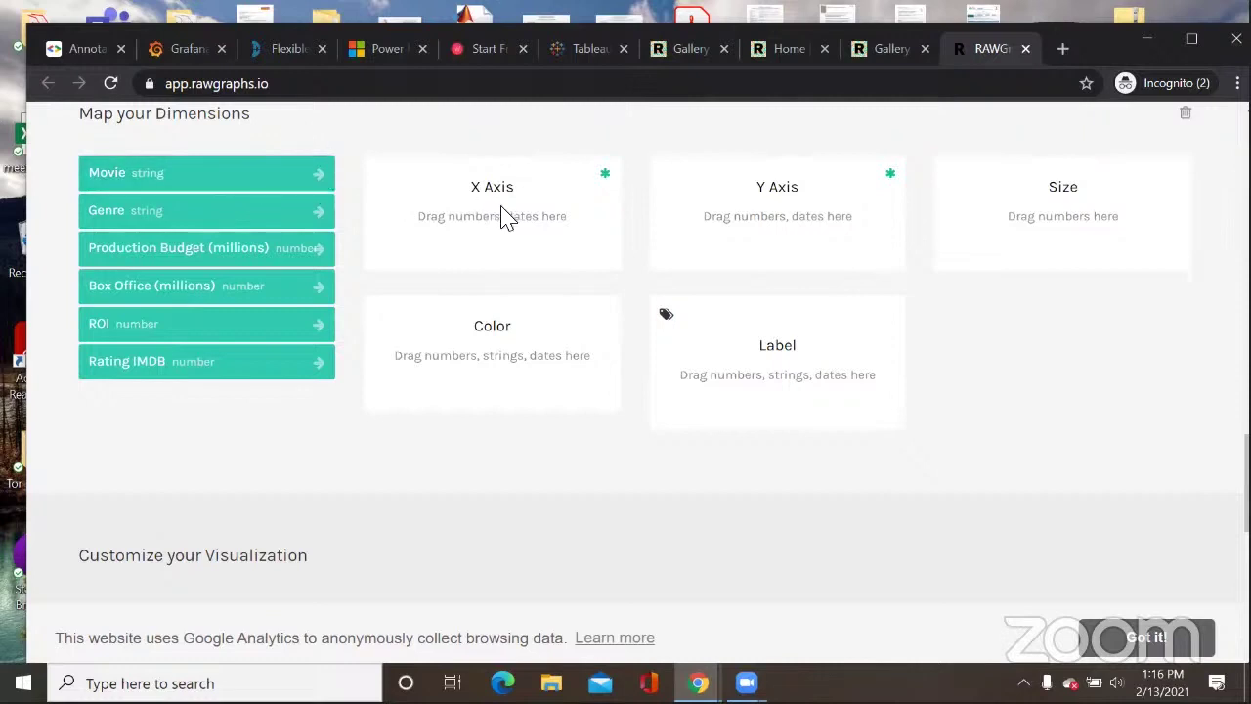
drag(459, 196, 515, 189)
drag(737, 198, 842, 202)
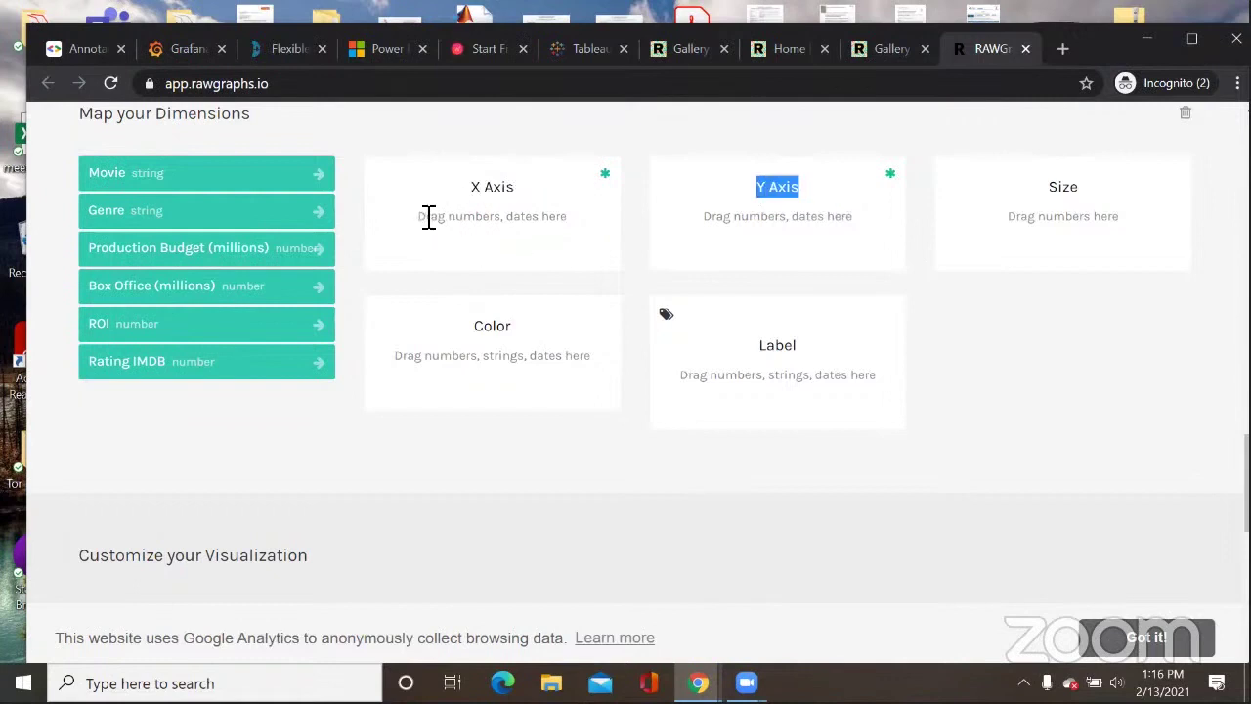
Step: Examine the data types accepted by the X Axis, Y Axis, Size, Color and Label dimensions
drag(471, 191, 542, 224)
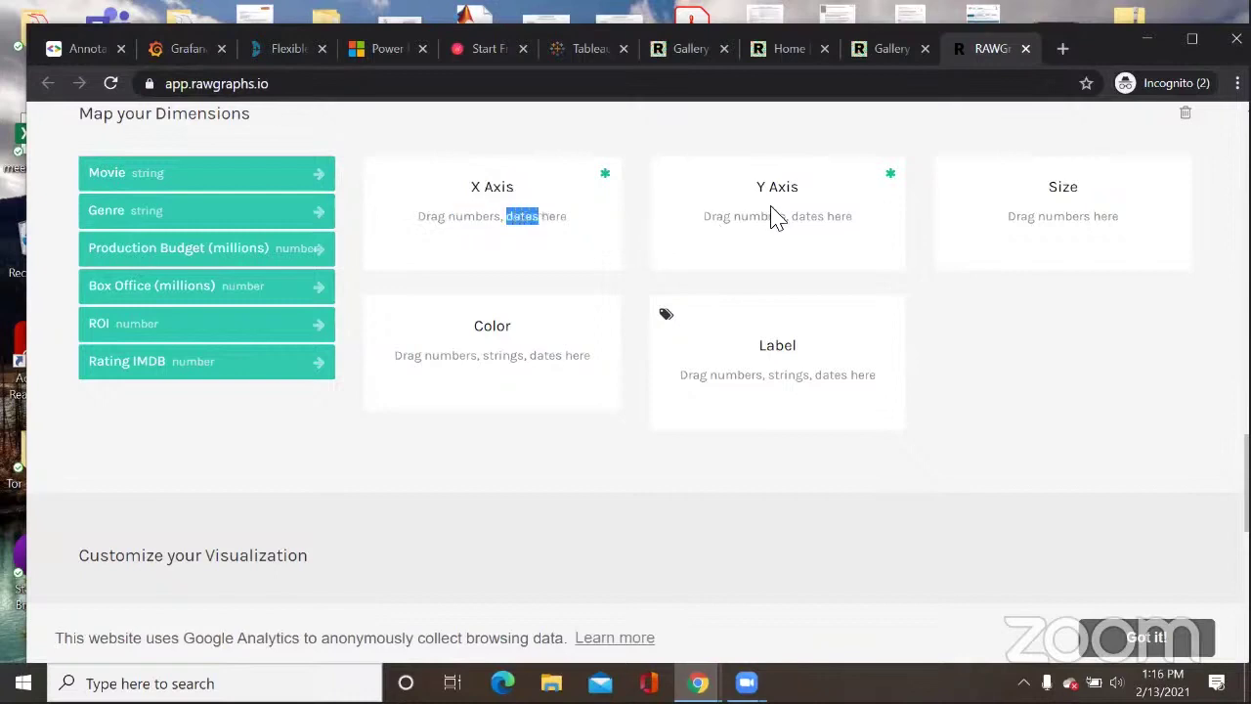
drag(745, 219, 826, 221)
drag(1047, 187, 1109, 219)
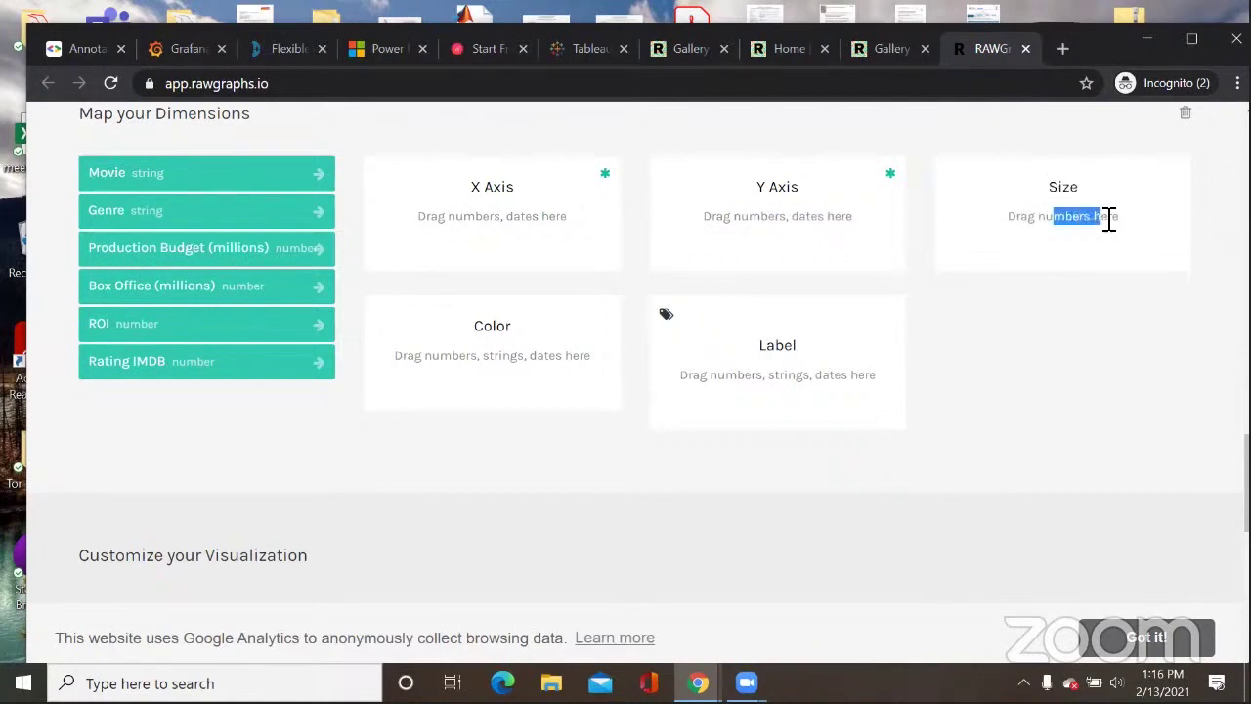
double_click(481, 328)
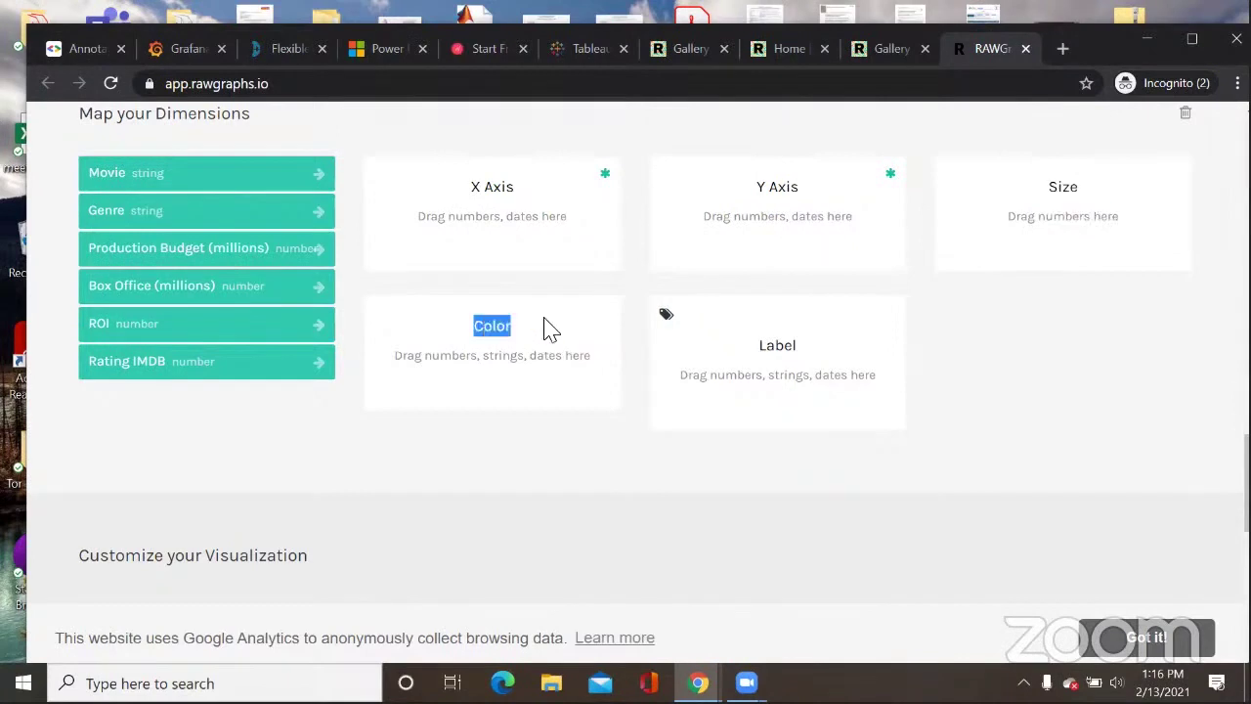
drag(432, 358, 568, 364)
double_click(771, 348)
drag(720, 375, 803, 376)
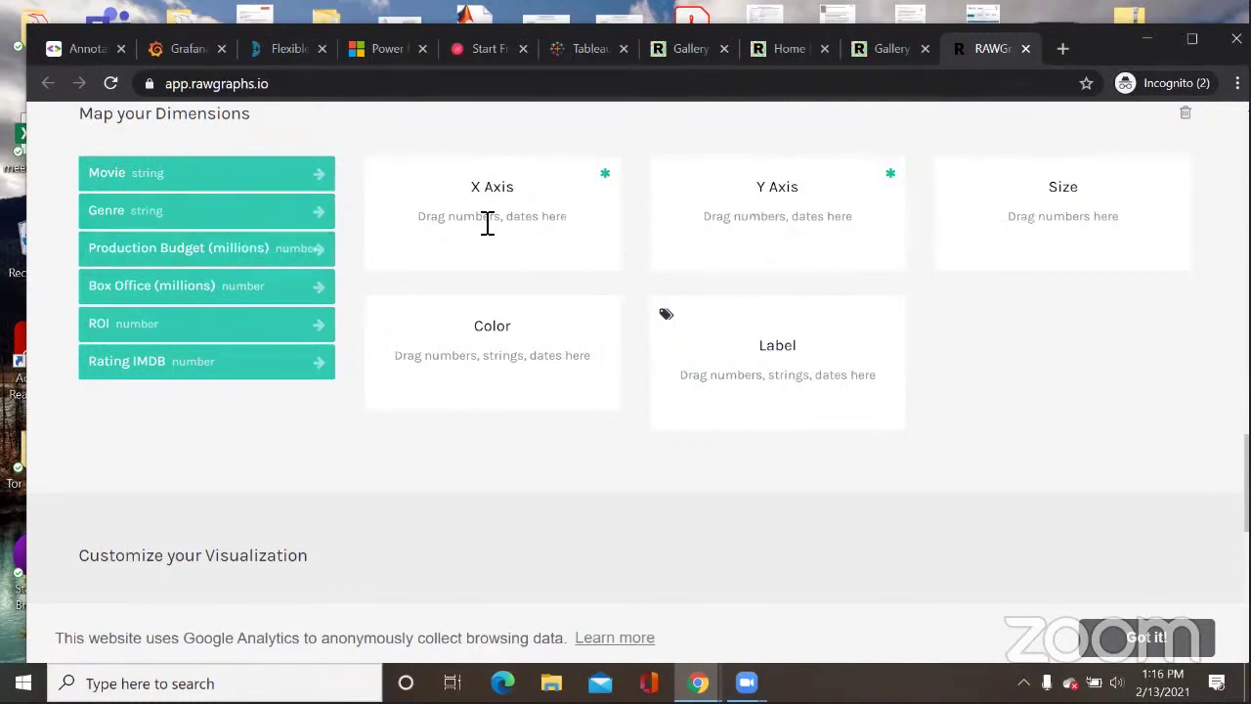
Step: Compare the numeric and date inputs of Size, Y Axis and X Axis with the string inputs of Color and Label
double_click(1055, 221)
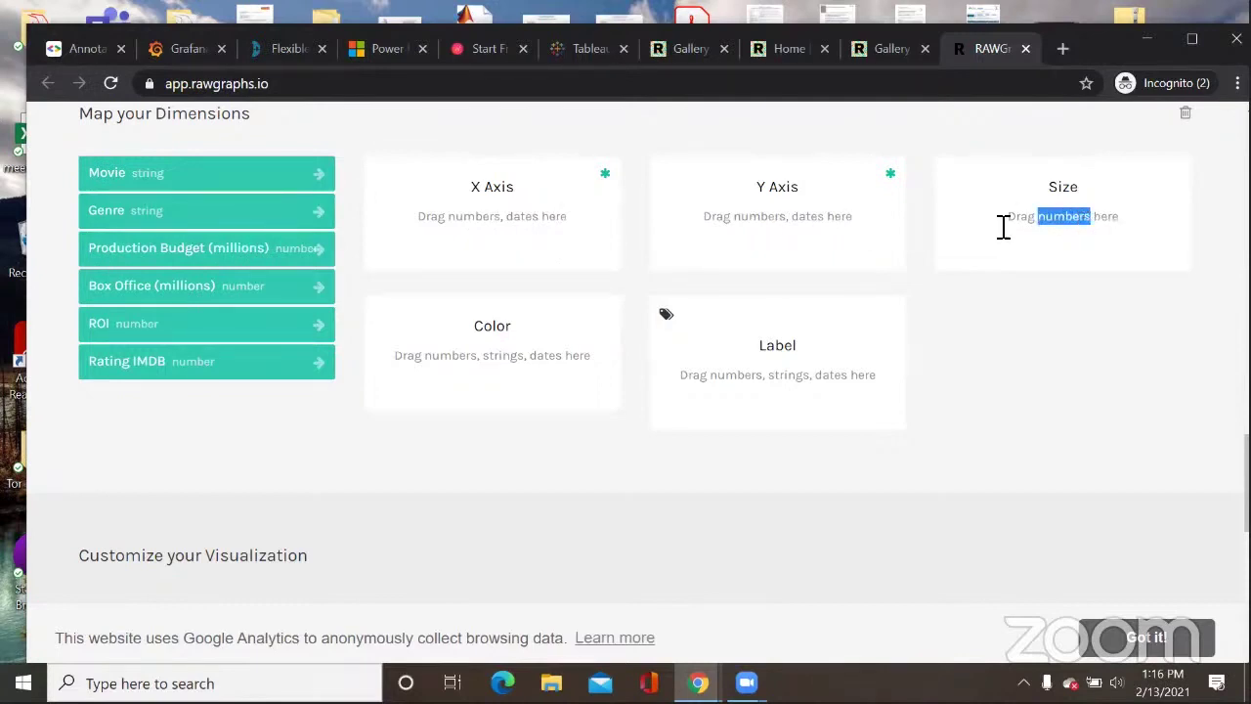
drag(793, 217, 827, 217)
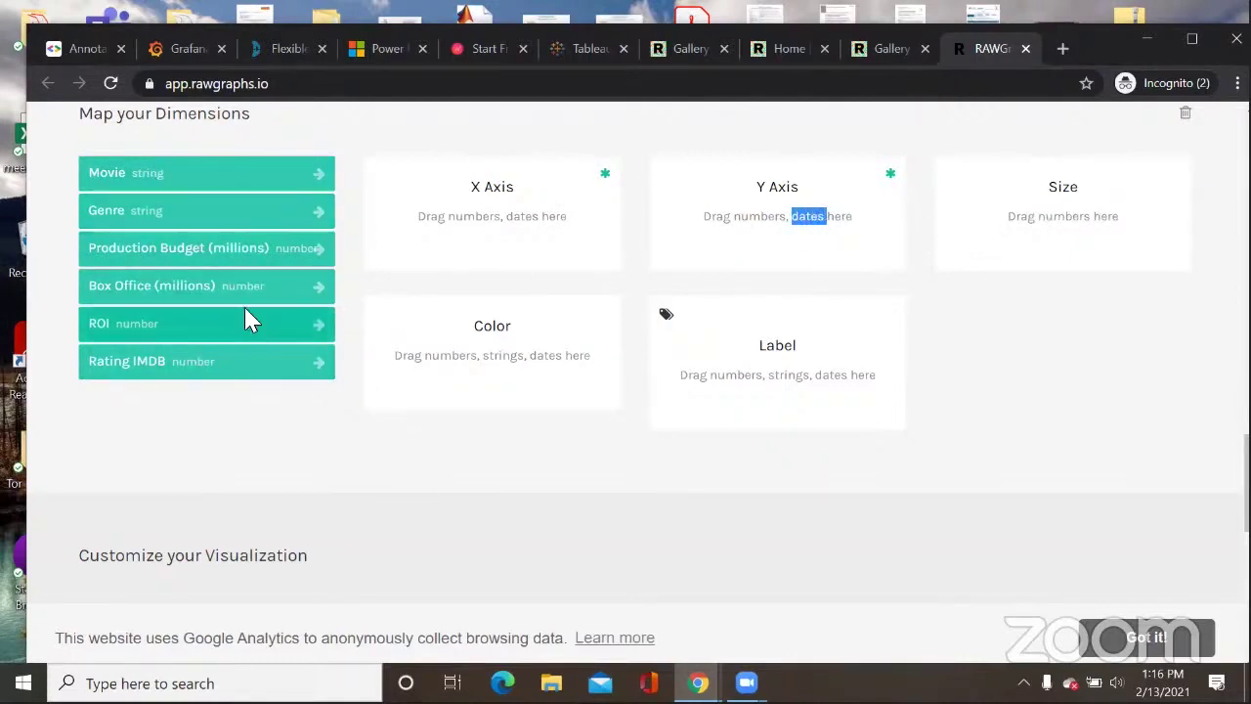
click(464, 225)
drag(447, 223, 503, 223)
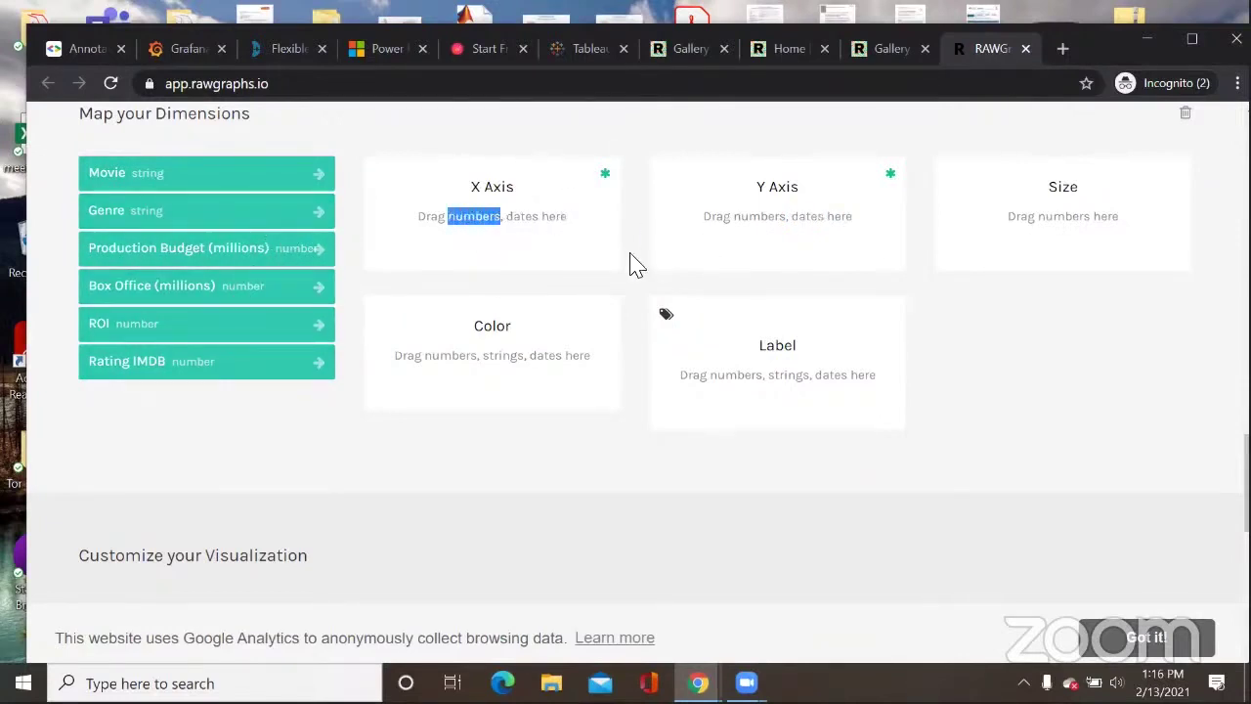
click(587, 234)
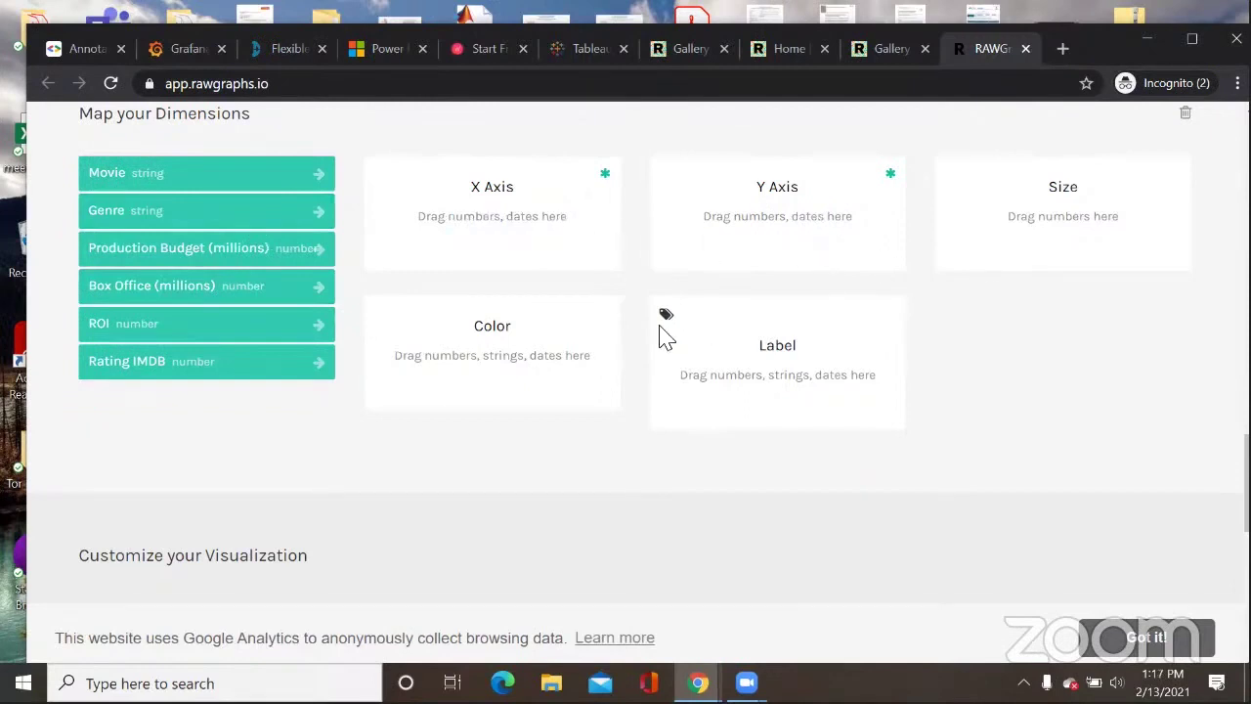
drag(487, 359, 531, 355)
drag(768, 378, 812, 381)
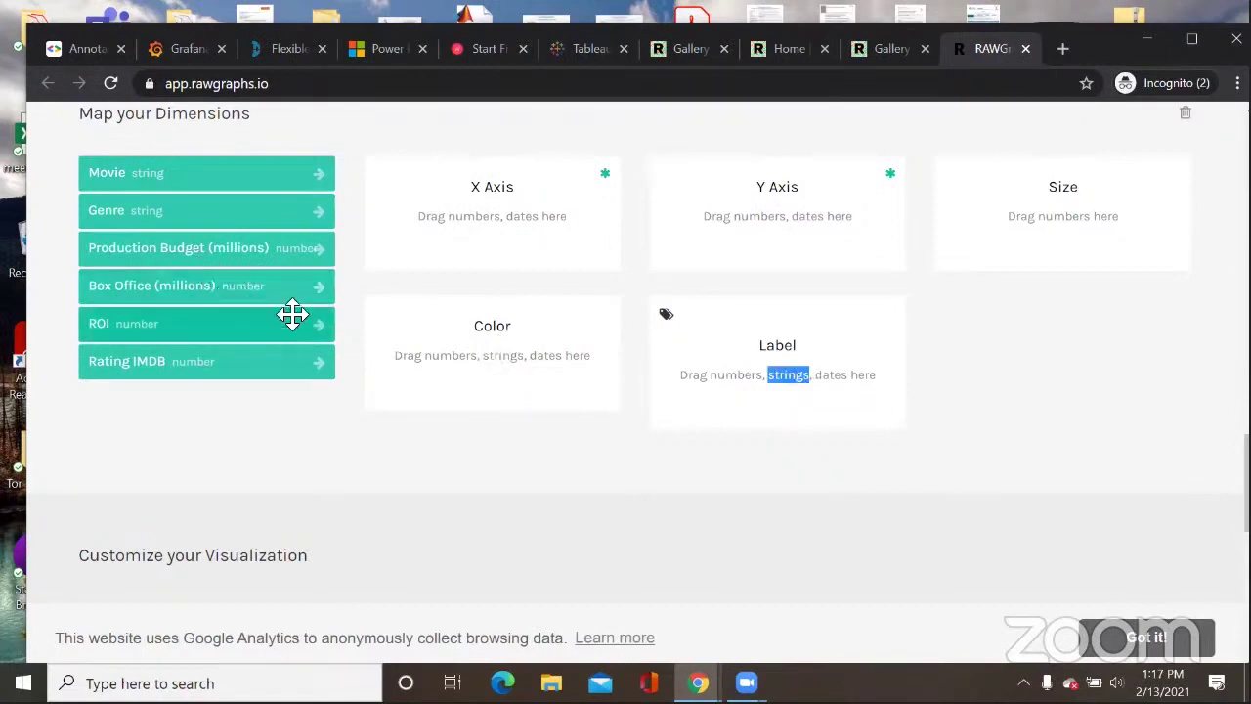
Step: Map Production Budget (millions) to the X Axis and Box Office (millions) to the Y Axis
drag(156, 252, 447, 245)
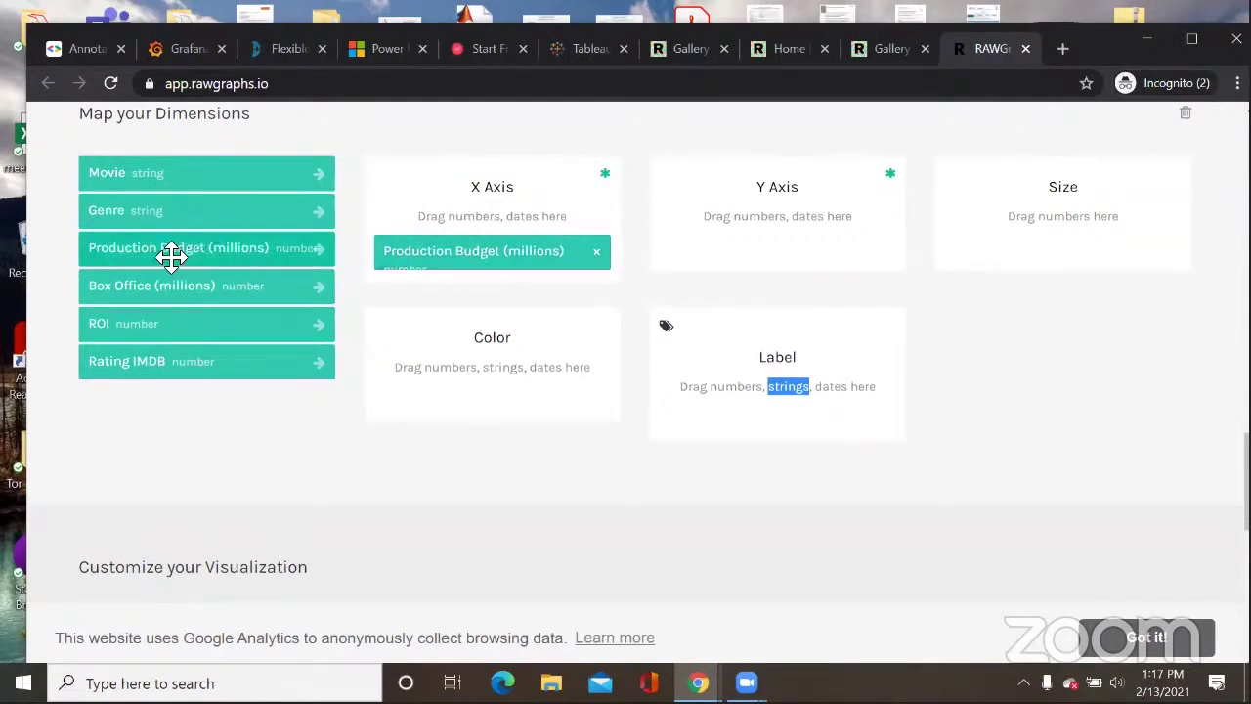
drag(165, 280, 737, 246)
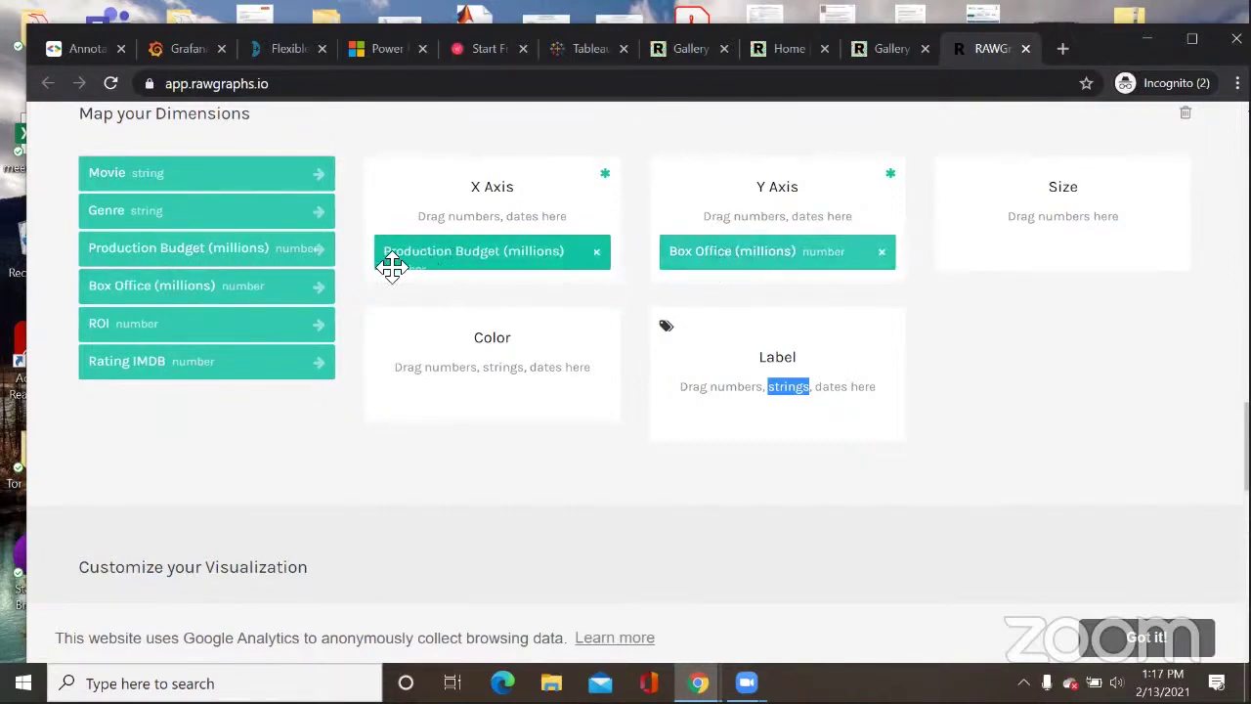
scroll(439, 265, down, 1)
scroll(439, 271, up, 2)
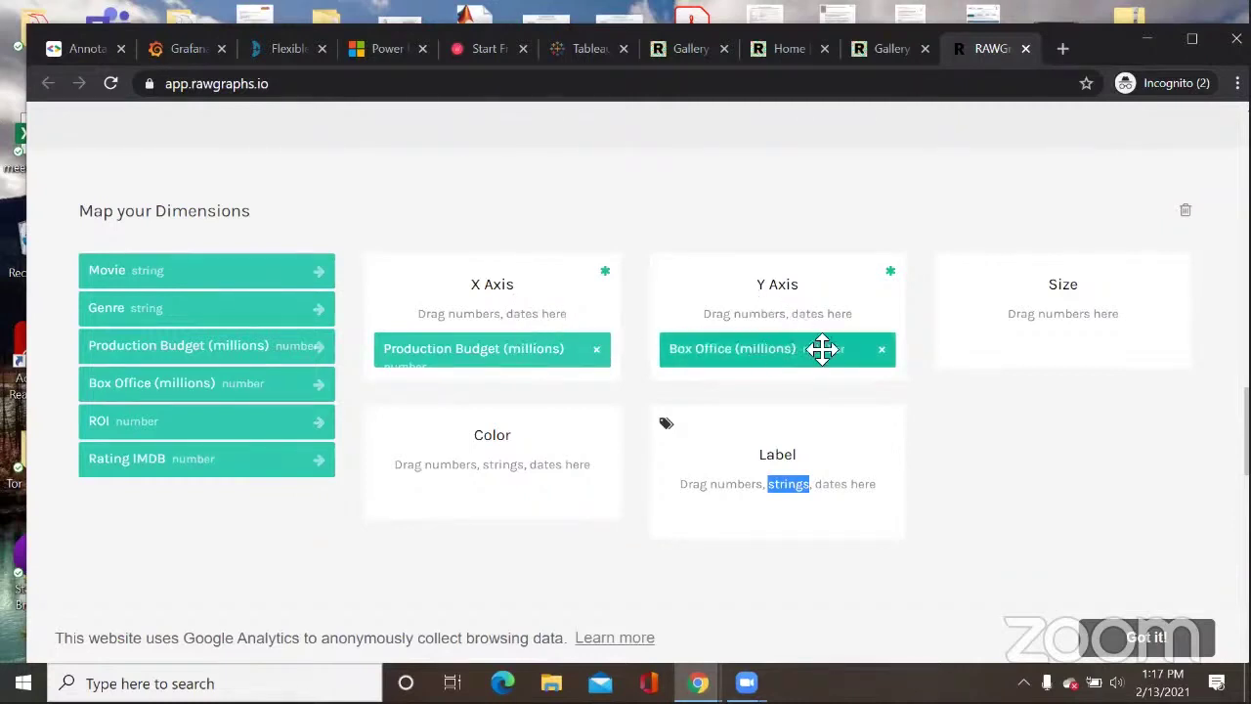
scroll(660, 389, down, 1)
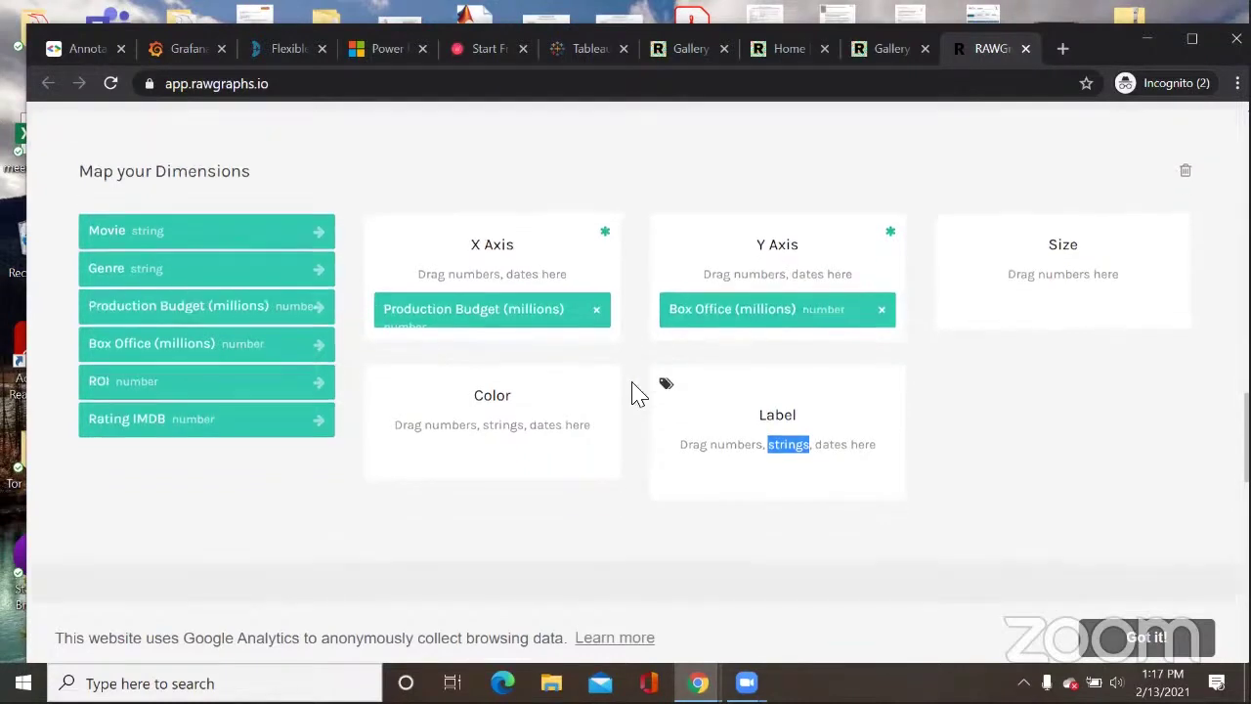
click(439, 430)
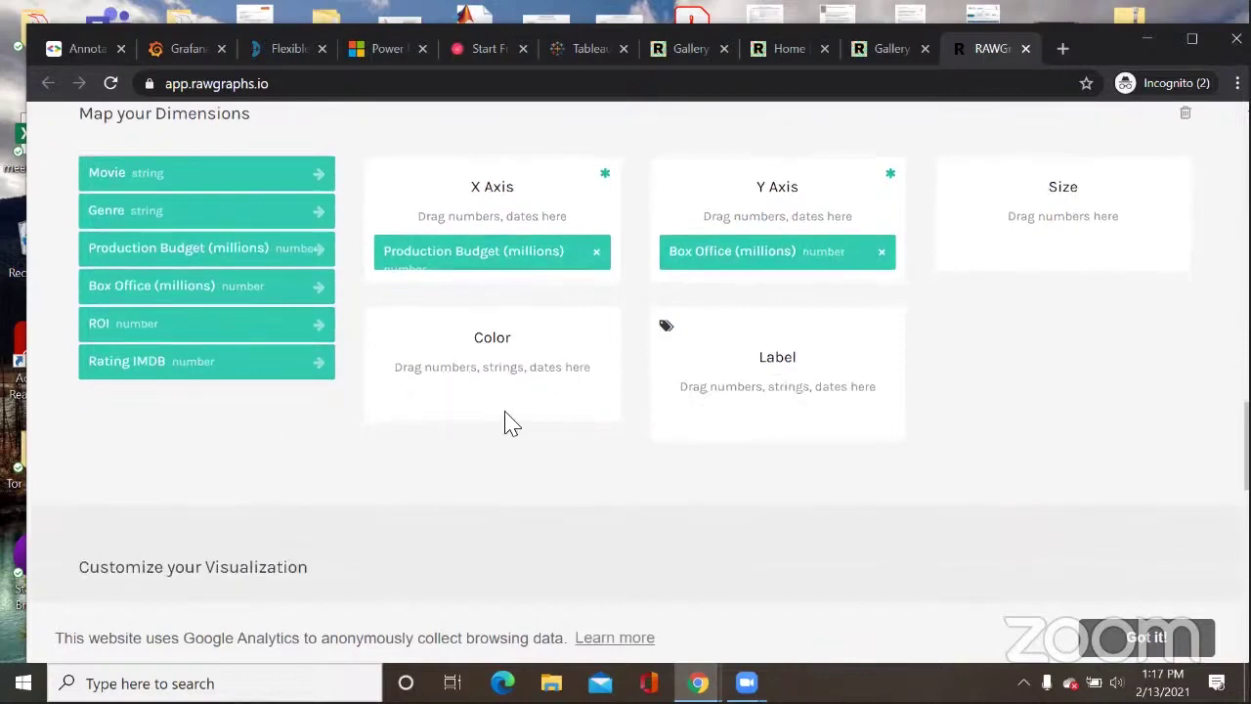
Step: Examine how the unlabelled movie points are spread across the scatter plot's budget and box office axes
scroll(511, 421, down, 5)
scroll(511, 421, down, 1)
scroll(843, 287, up, 1)
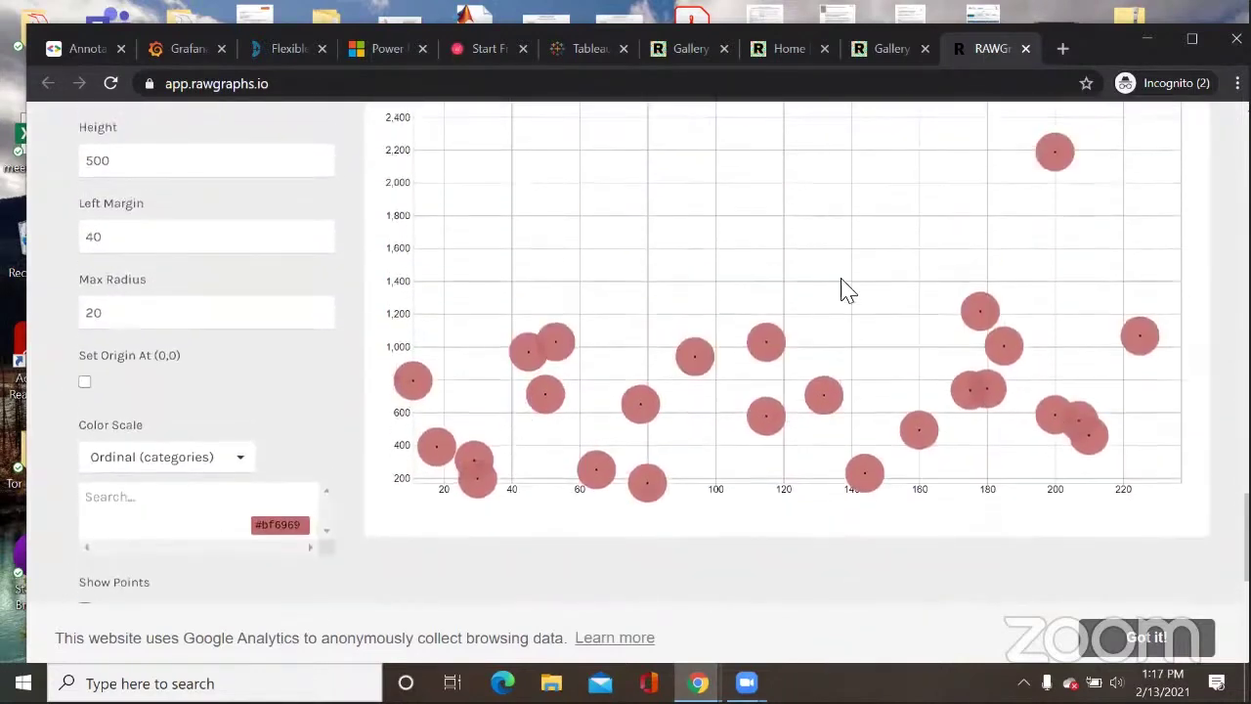
scroll(1095, 341, up, 1)
scroll(1094, 341, down, 2)
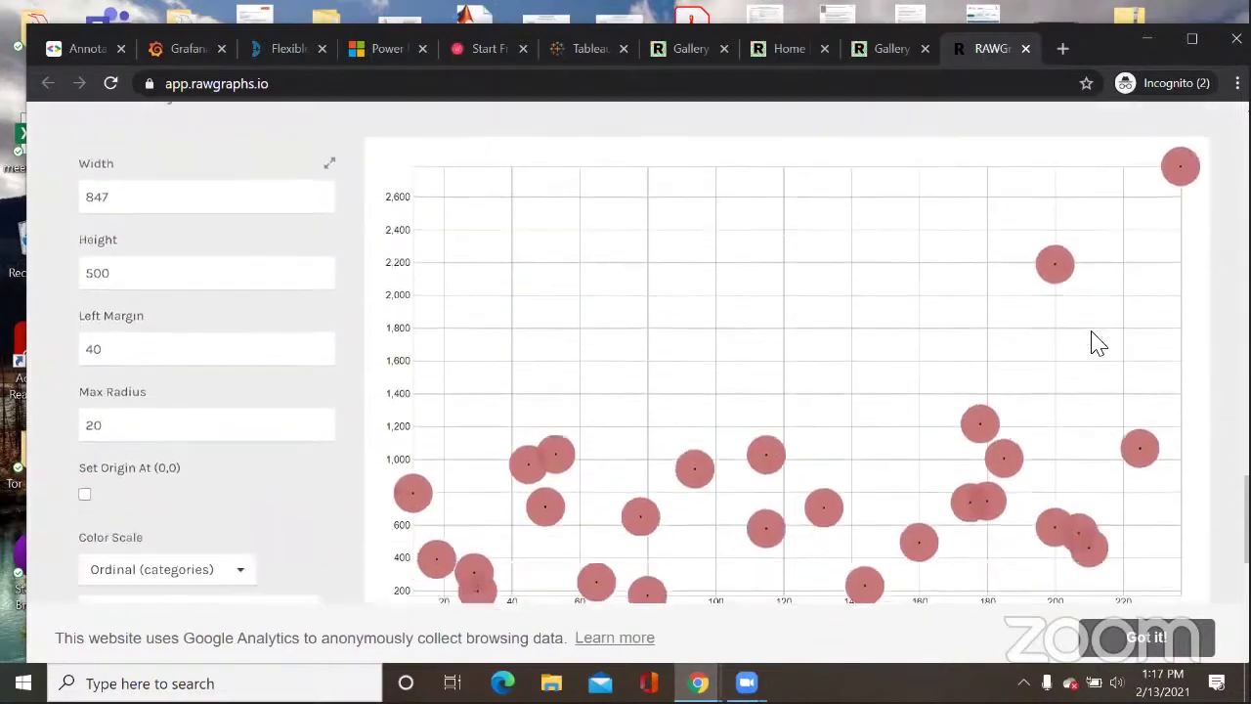
scroll(1090, 332, up, 1)
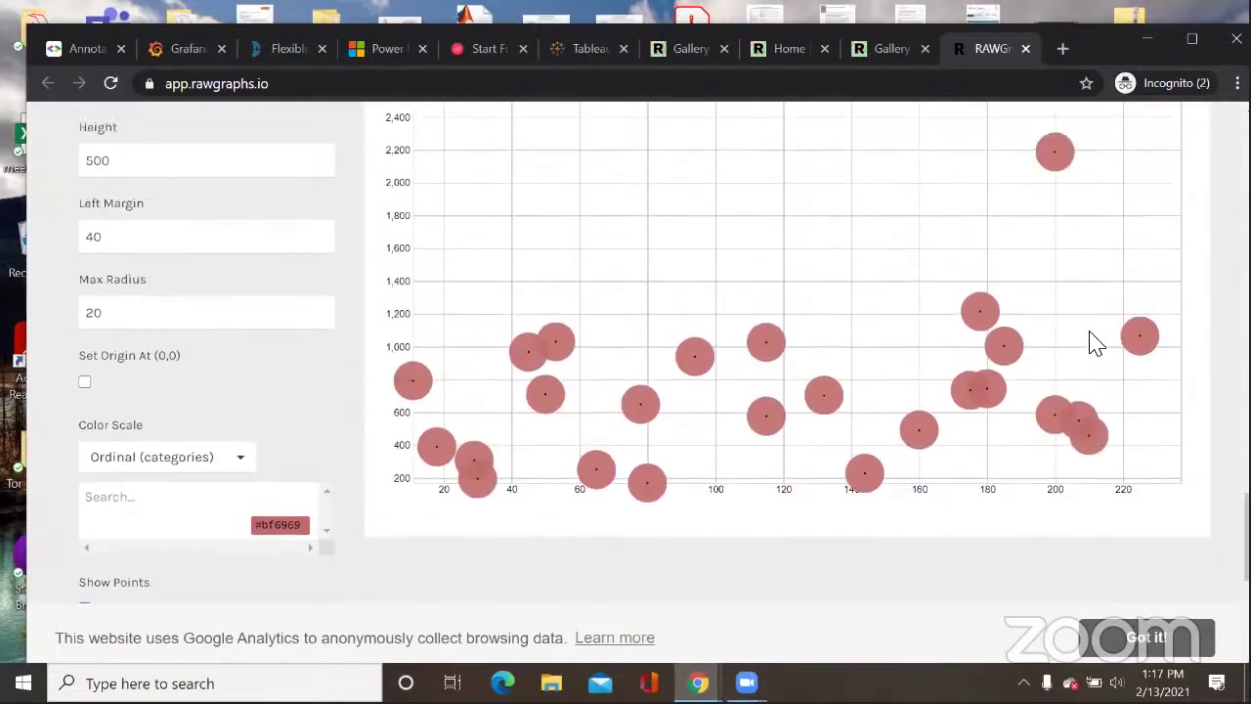
scroll(796, 358, up, 1)
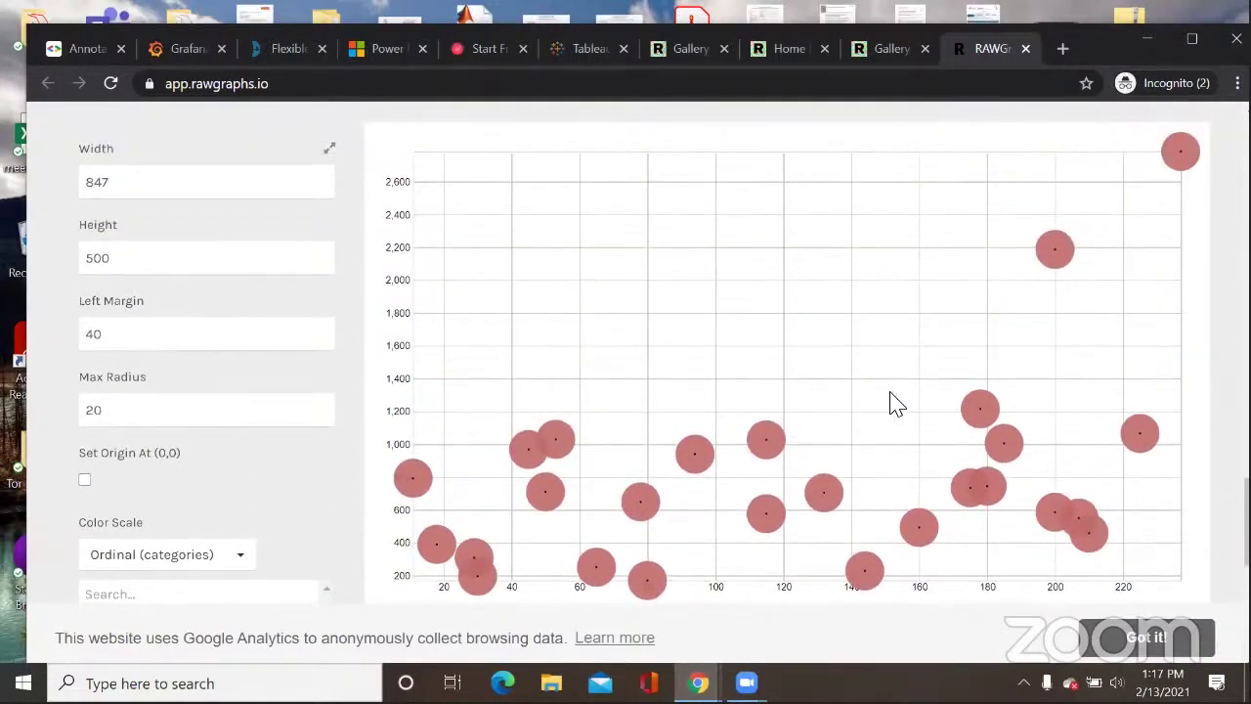
scroll(897, 403, up, 2)
scroll(928, 396, down, 1)
scroll(927, 396, up, 4)
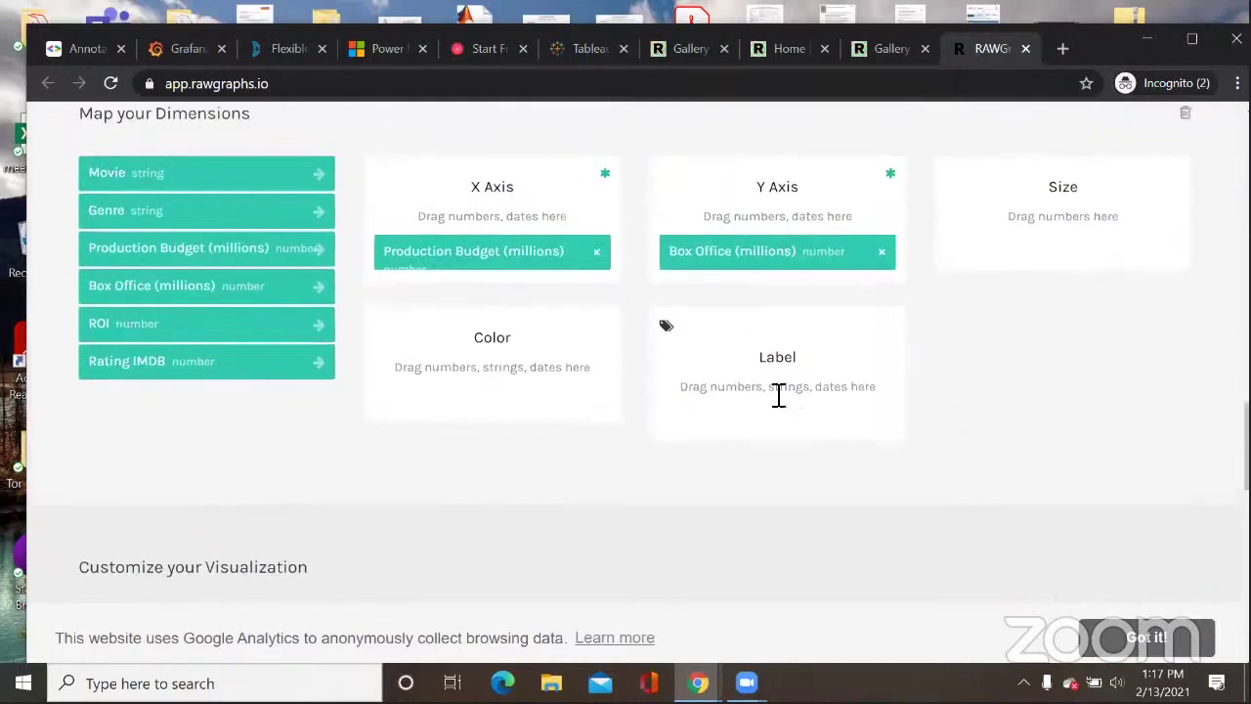
Step: Map the Movie field to the Label dimension so each point carries its film title
scroll(759, 397, up, 1)
scroll(757, 400, down, 1)
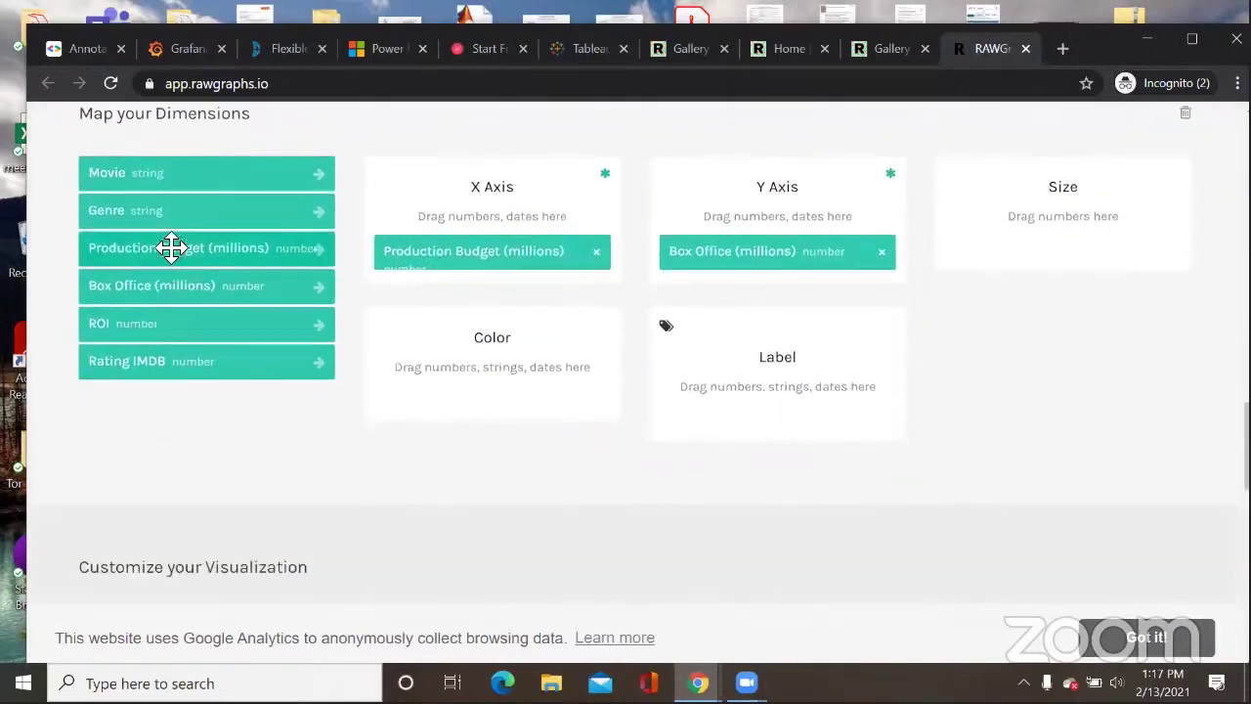
drag(162, 185, 734, 424)
scroll(1033, 424, down, 5)
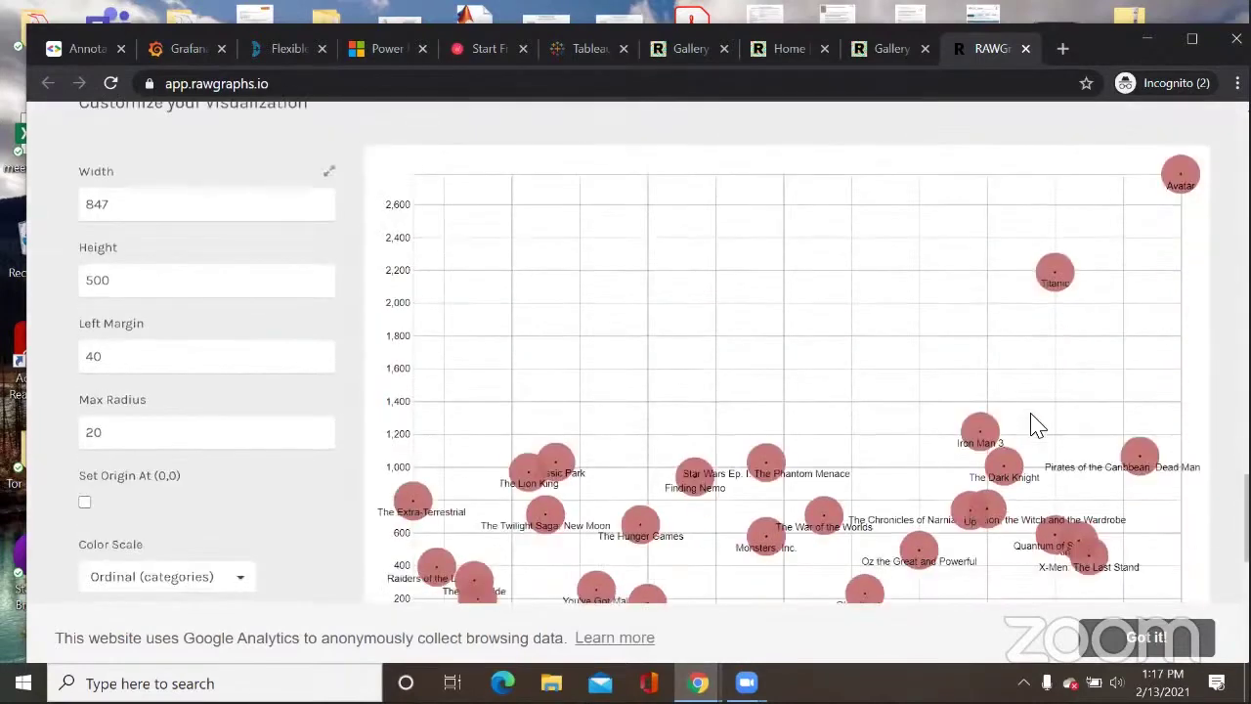
Step: Examine the labelled scatter plot, comparing the budget and box office positions of films such as Avatar, Titanic and Zookeeper
scroll(836, 447, down, 1)
scroll(902, 341, up, 2)
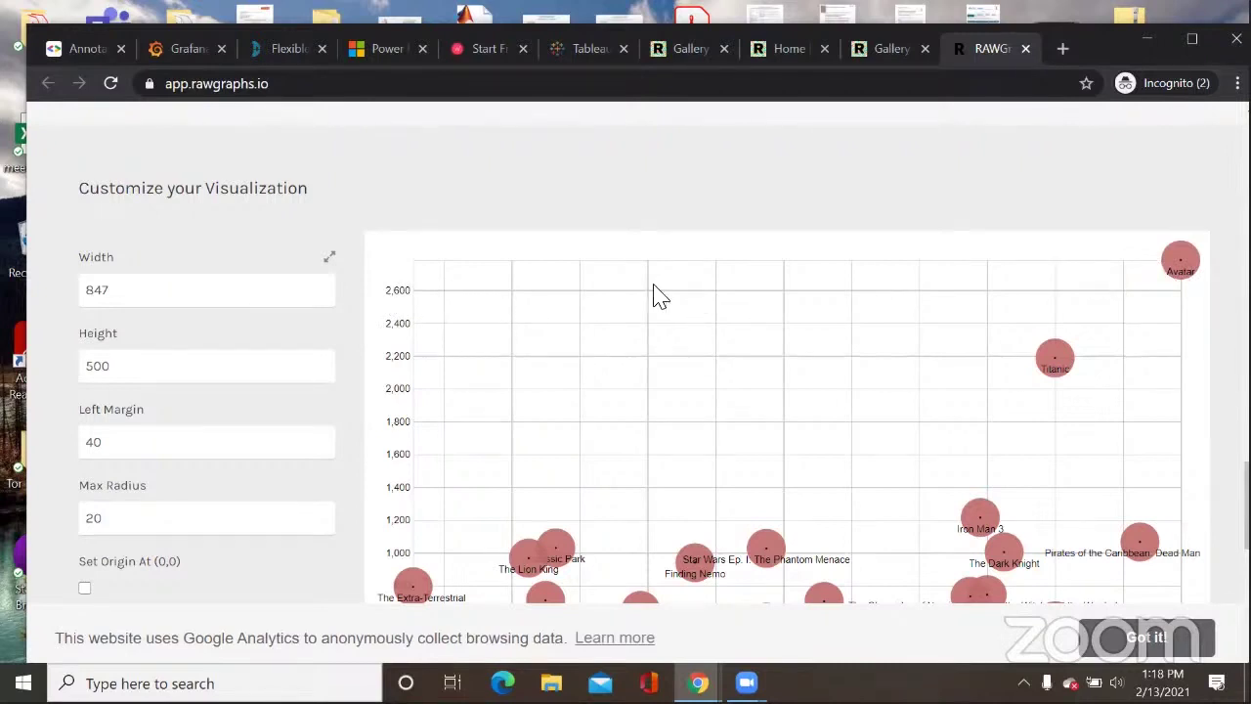
scroll(1113, 293, down, 1)
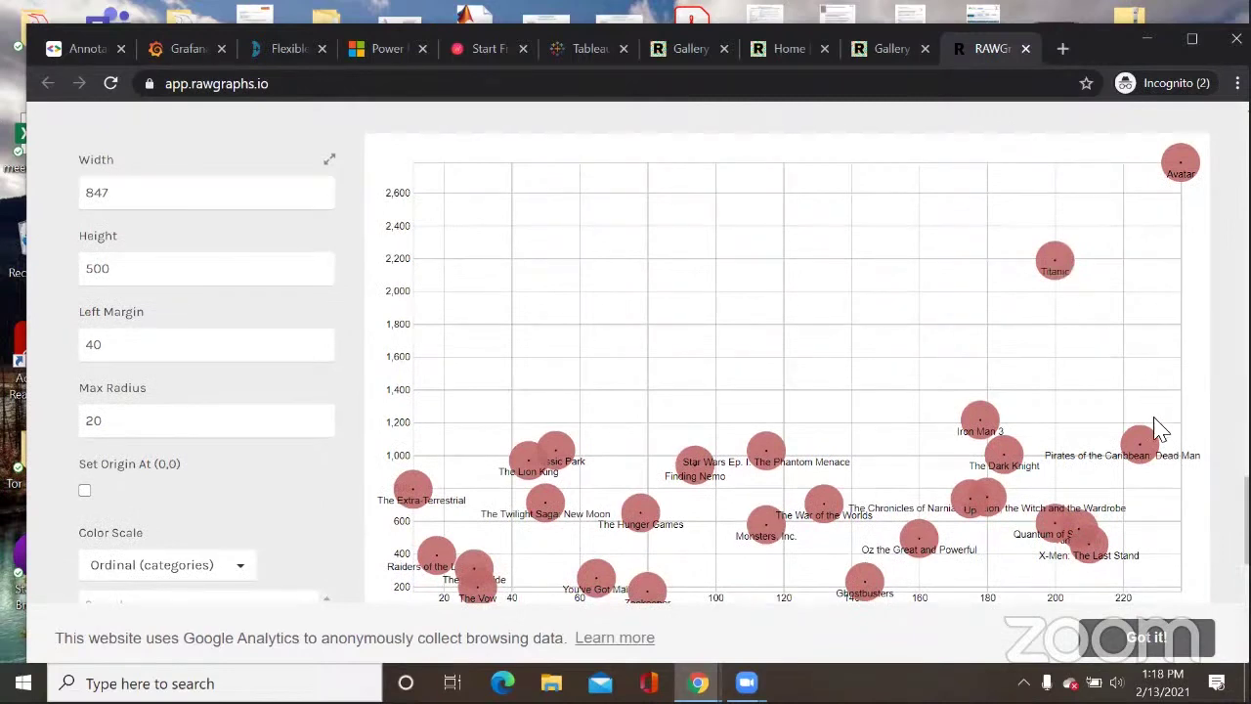
scroll(1165, 467, down, 1)
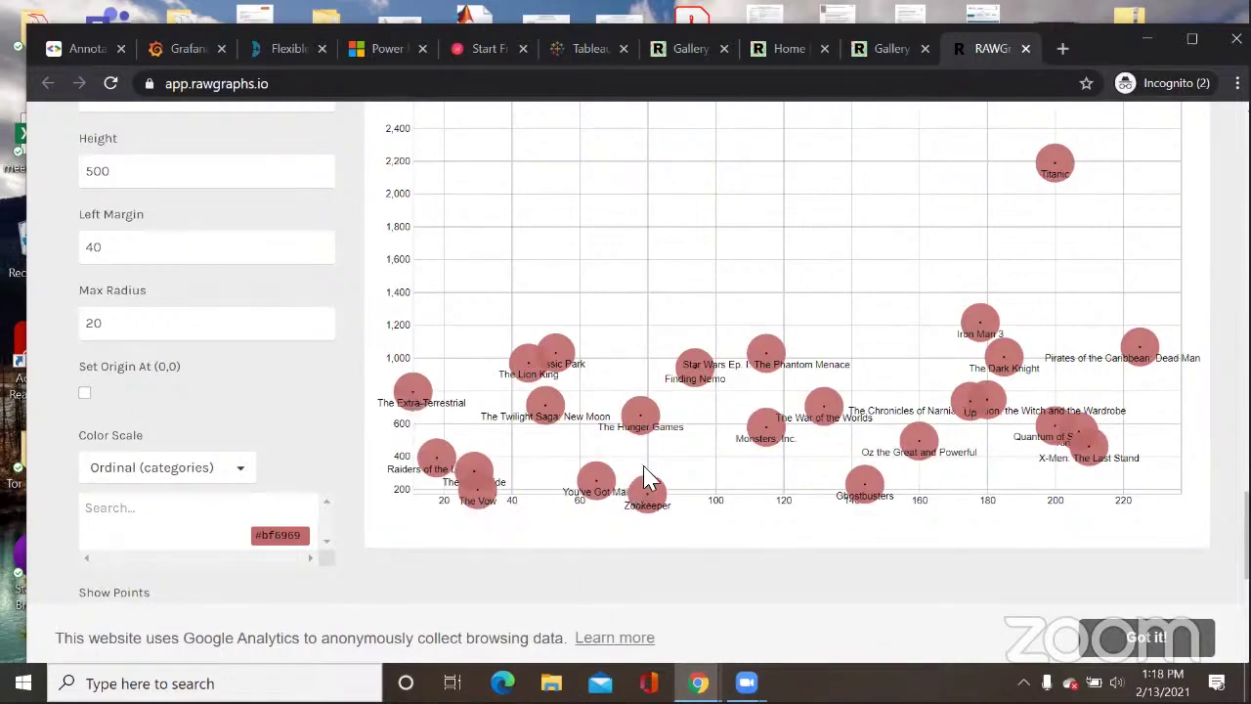
scroll(843, 460, up, 3)
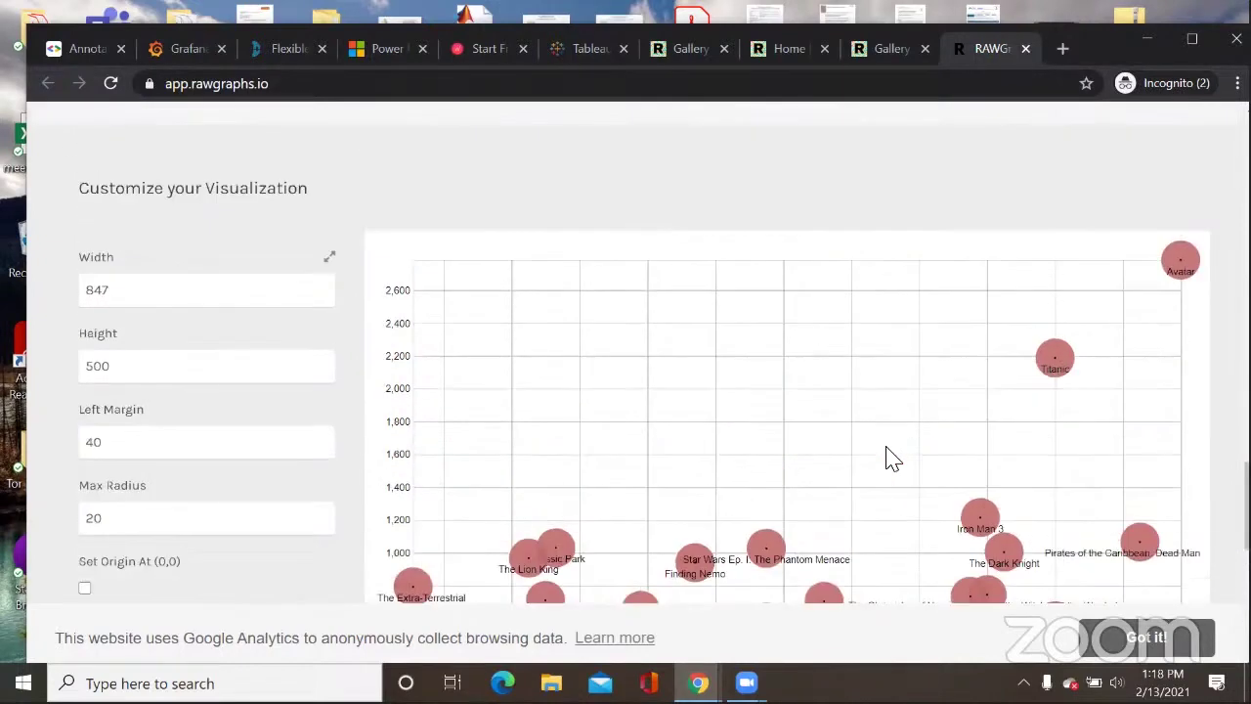
scroll(891, 459, down, 2)
scroll(891, 459, up, 5)
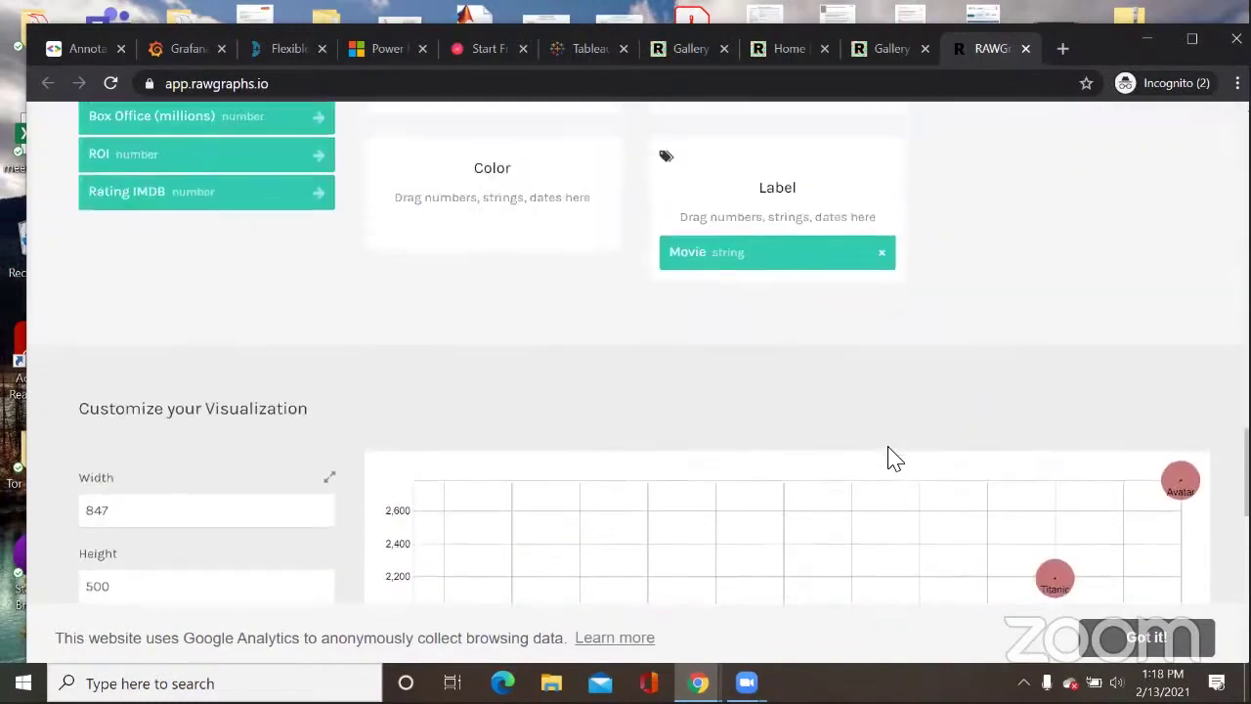
scroll(891, 459, up, 1)
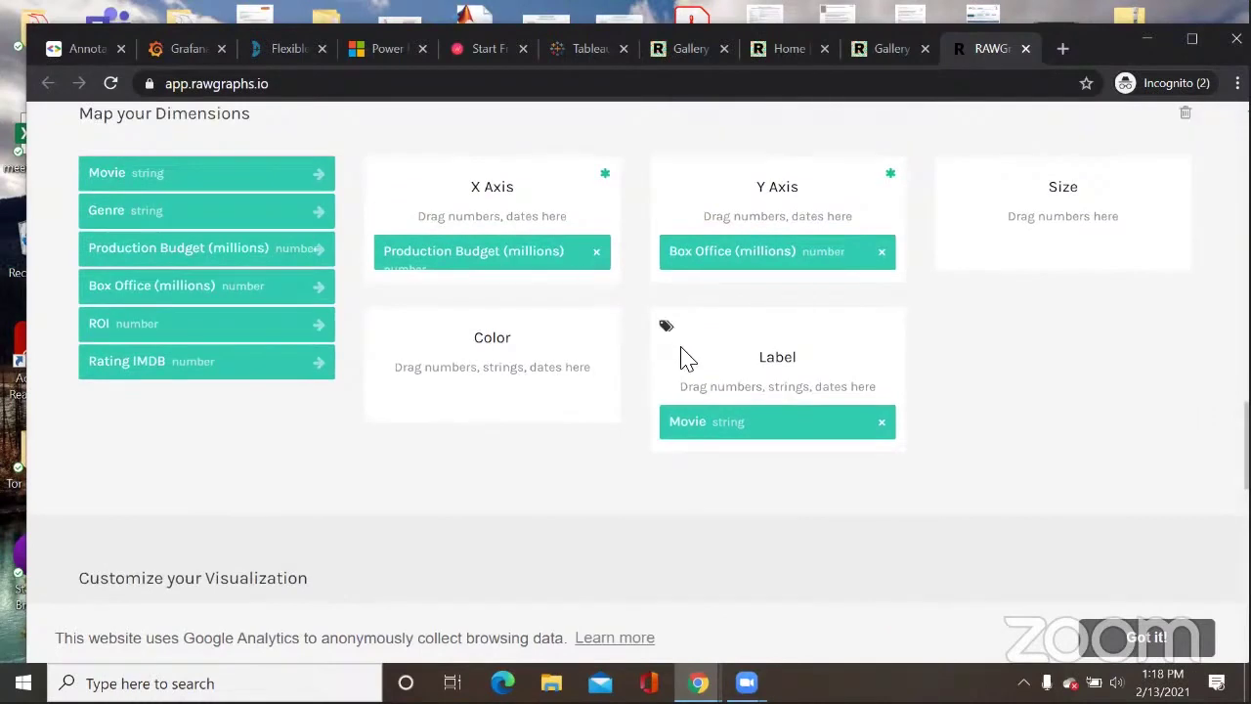
scroll(891, 362, down, 5)
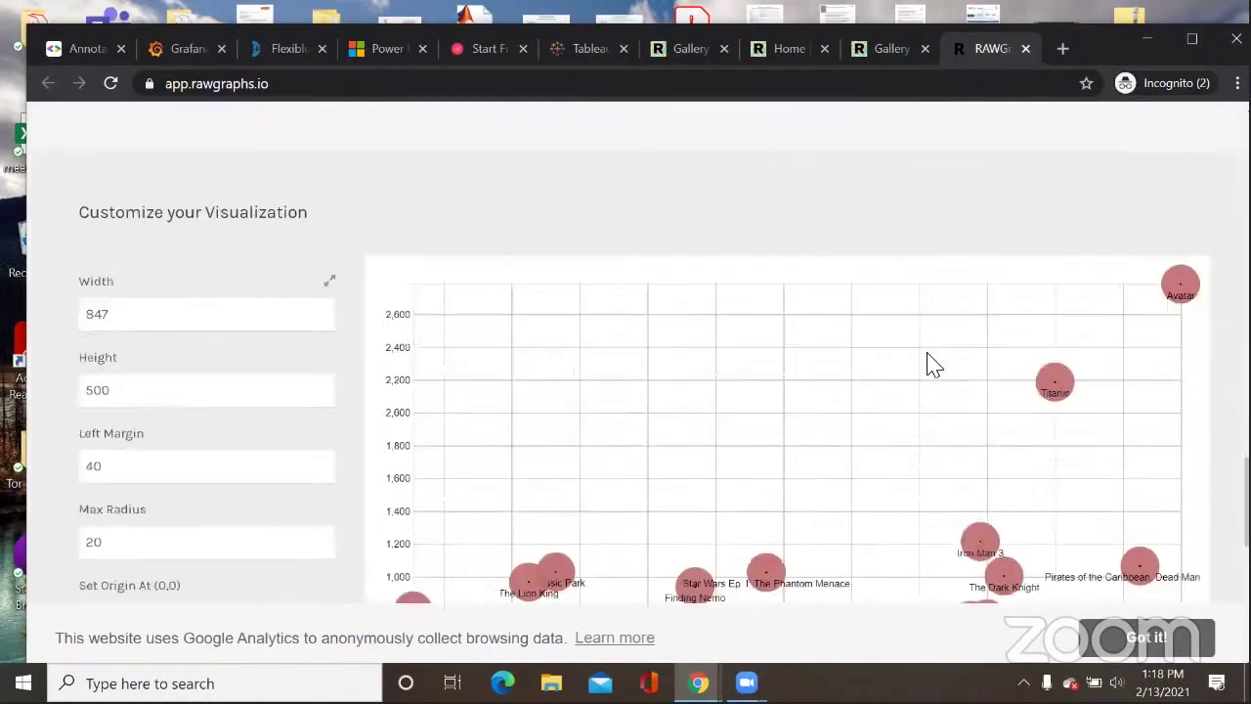
scroll(636, 399, down, 1)
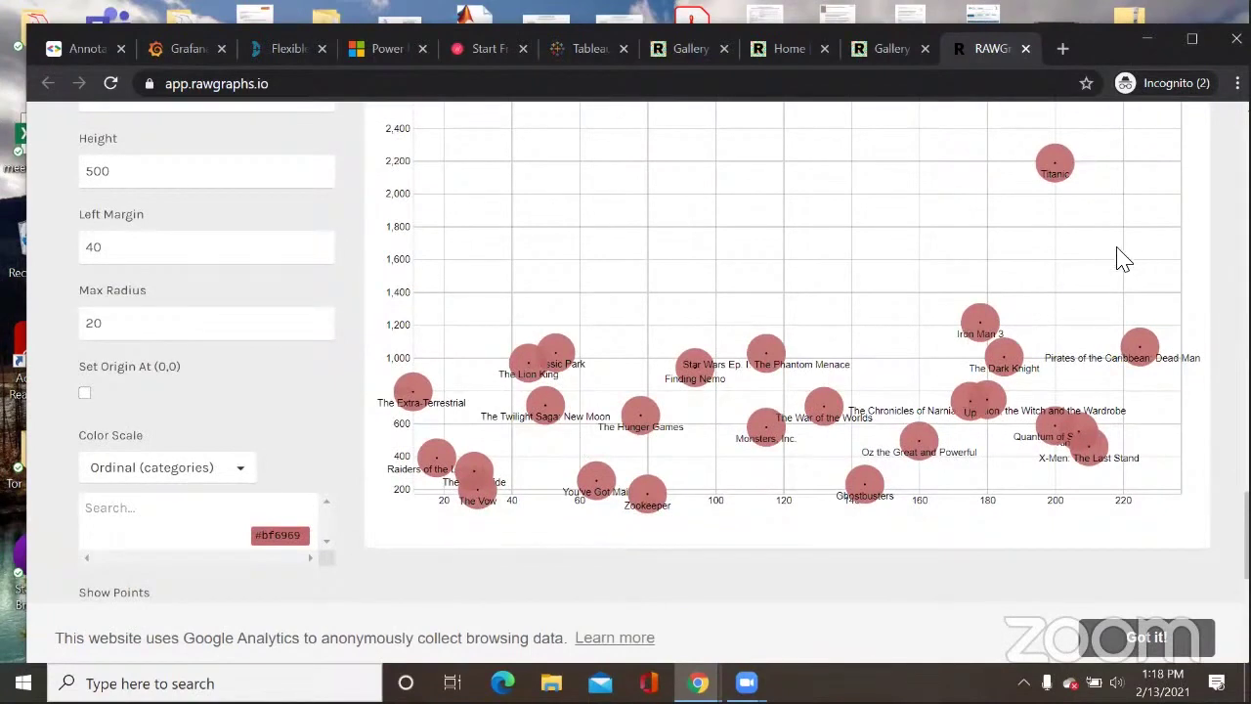
scroll(1122, 259, up, 2)
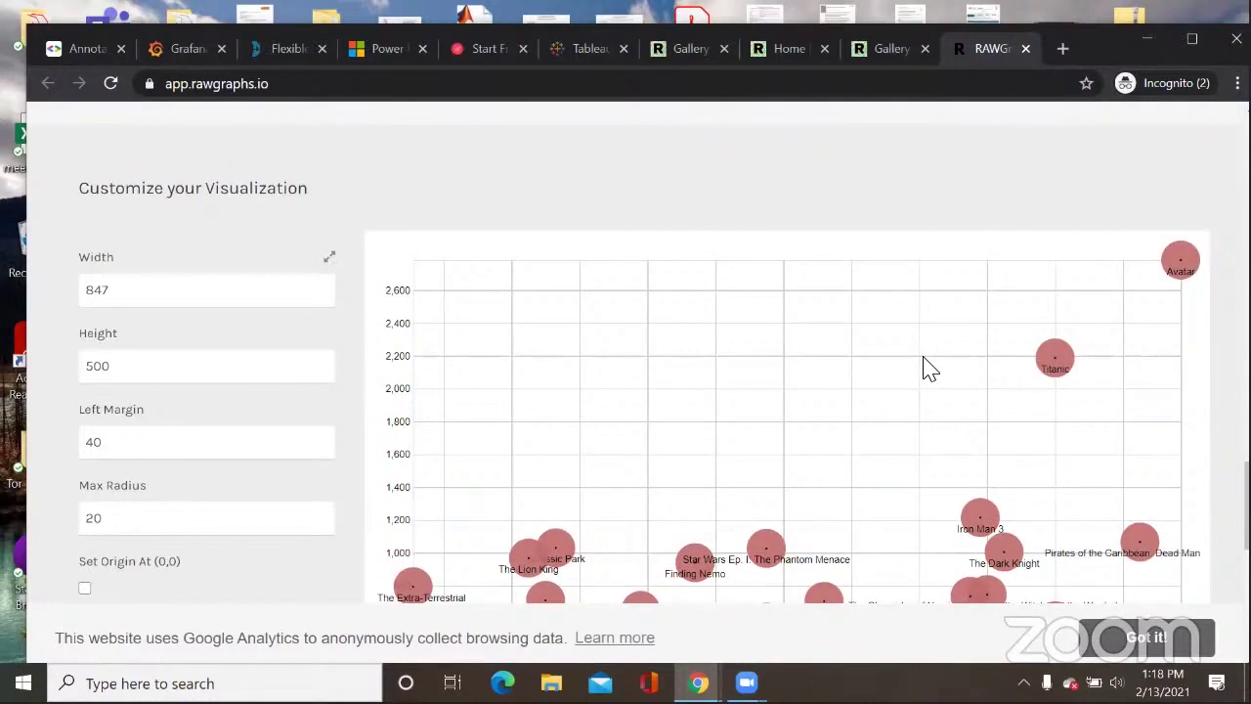
Step: Map Box Office (millions) to the Size dimension and compare the bubble sizes across the scatter plot
scroll(919, 435, up, 5)
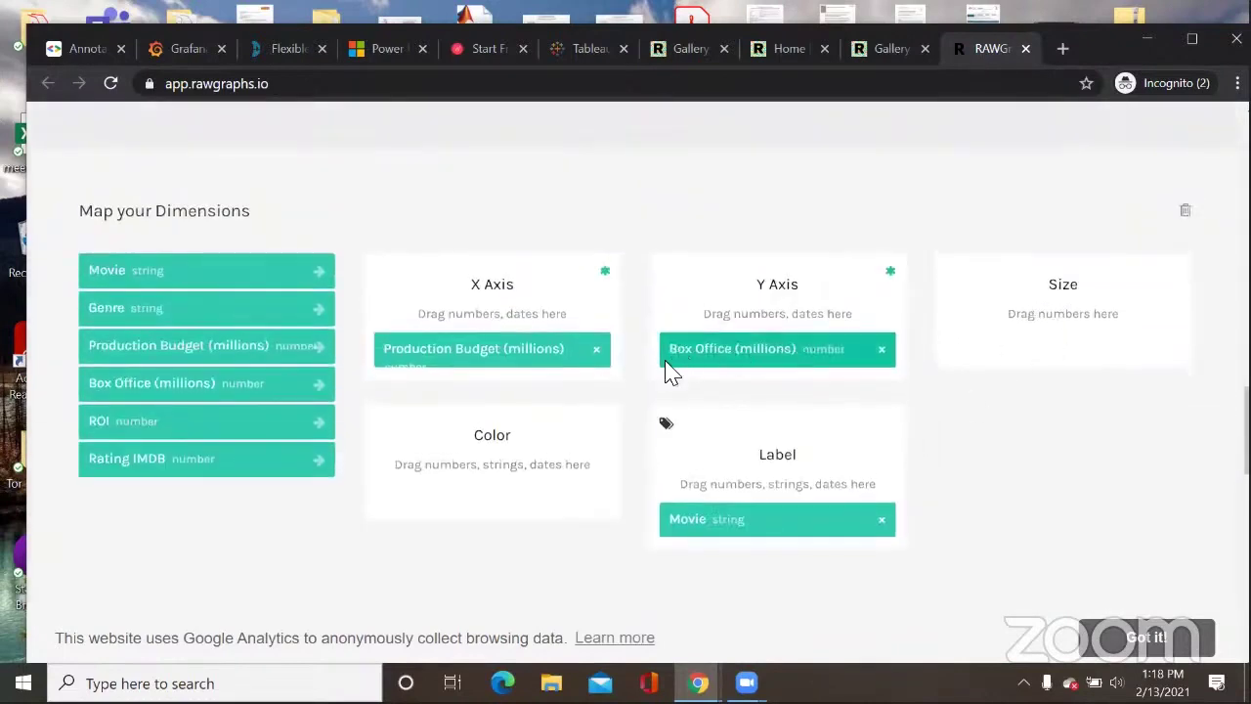
drag(169, 389, 1043, 354)
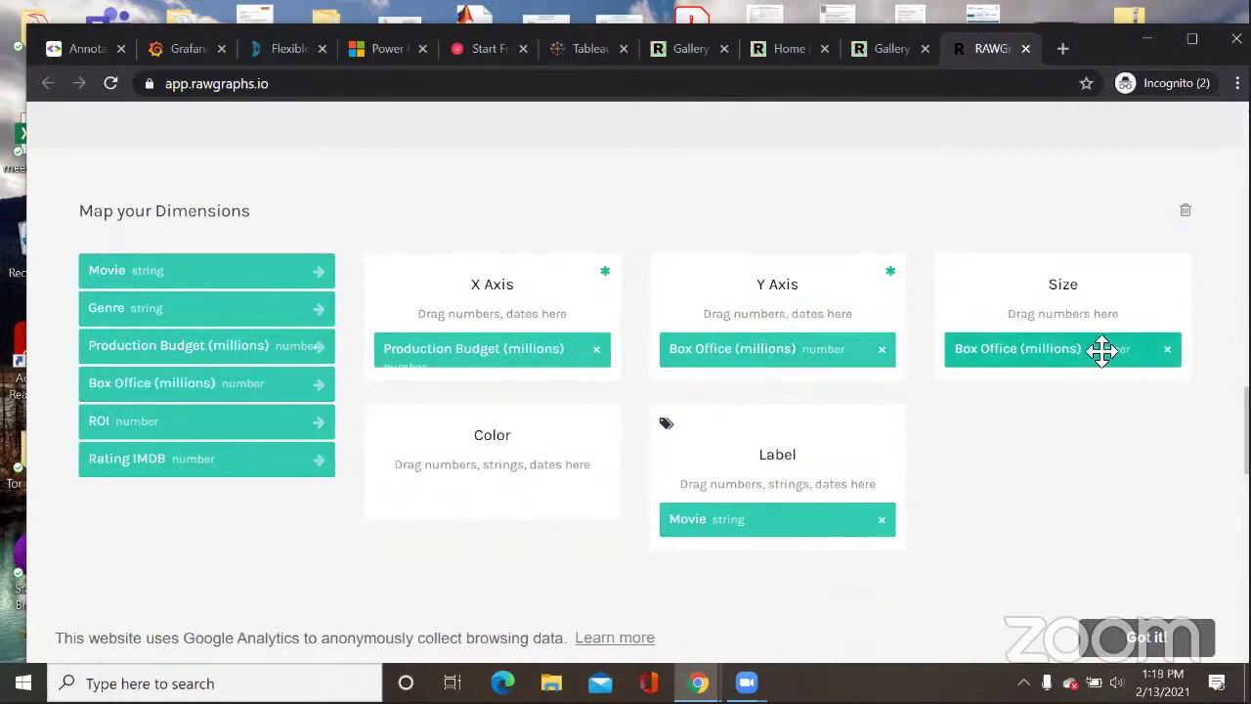
scroll(1046, 399, down, 8)
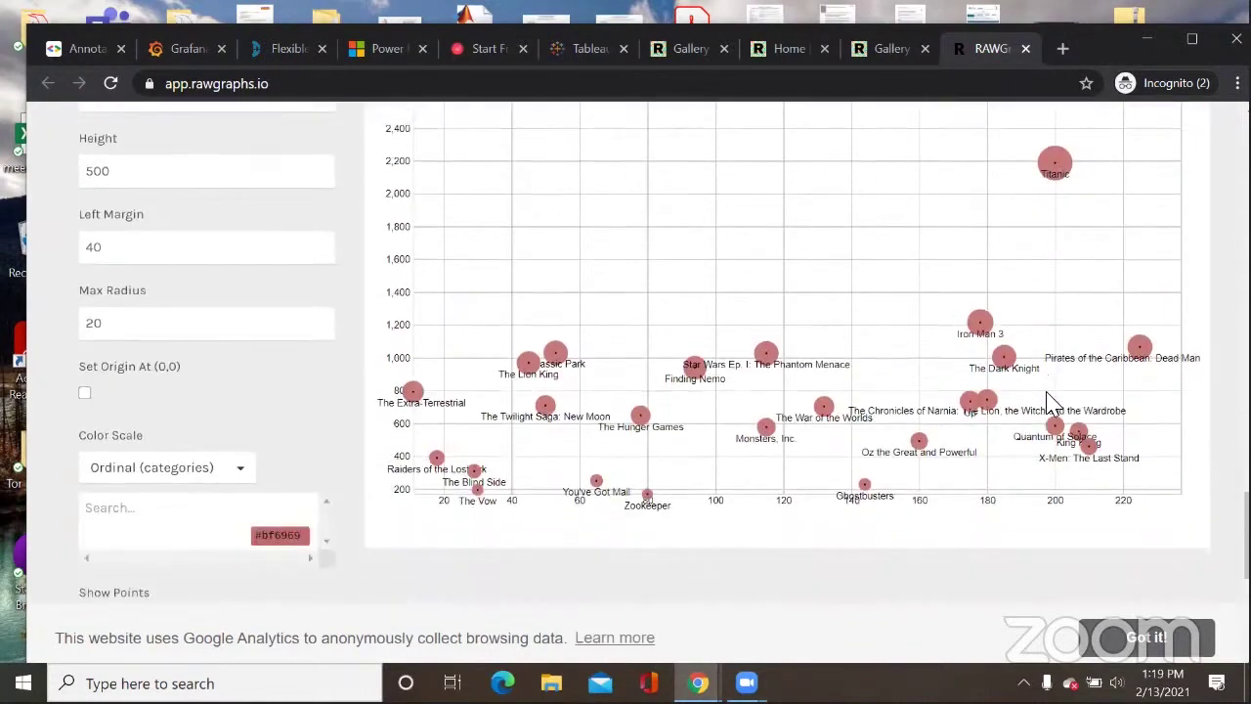
scroll(1046, 399, up, 2)
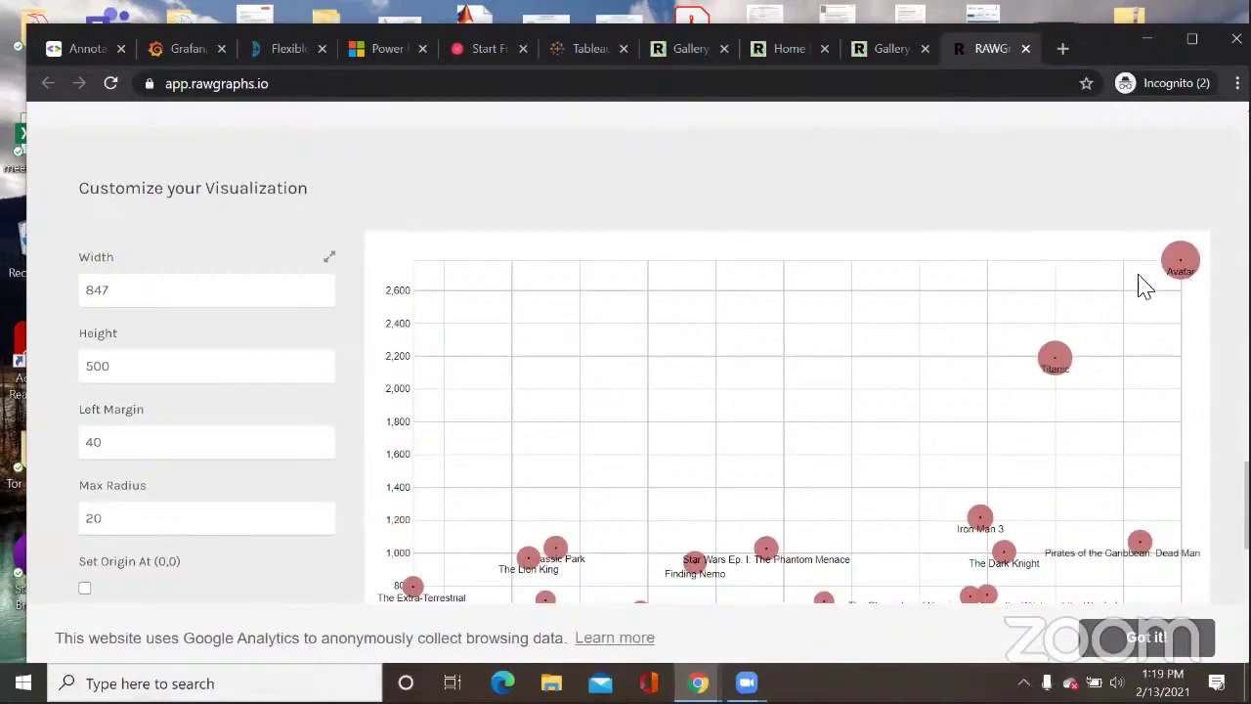
scroll(1124, 313, up, 1)
scroll(1117, 315, down, 3)
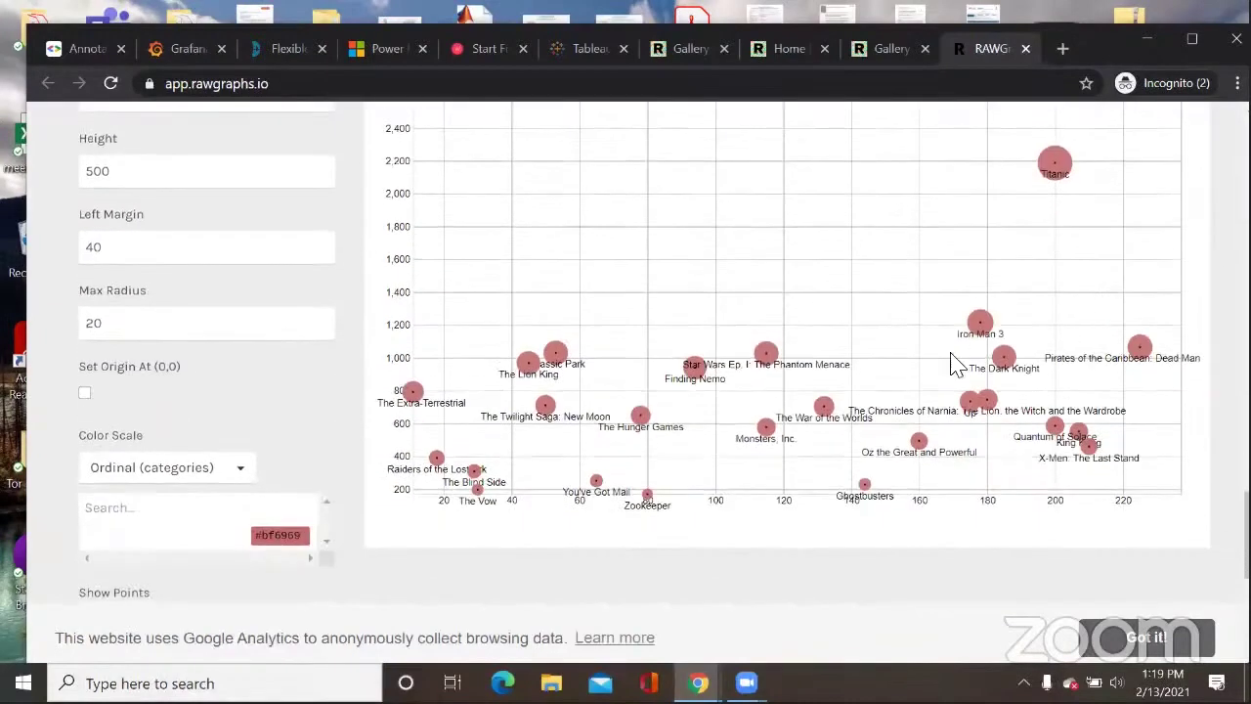
scroll(1168, 305, up, 2)
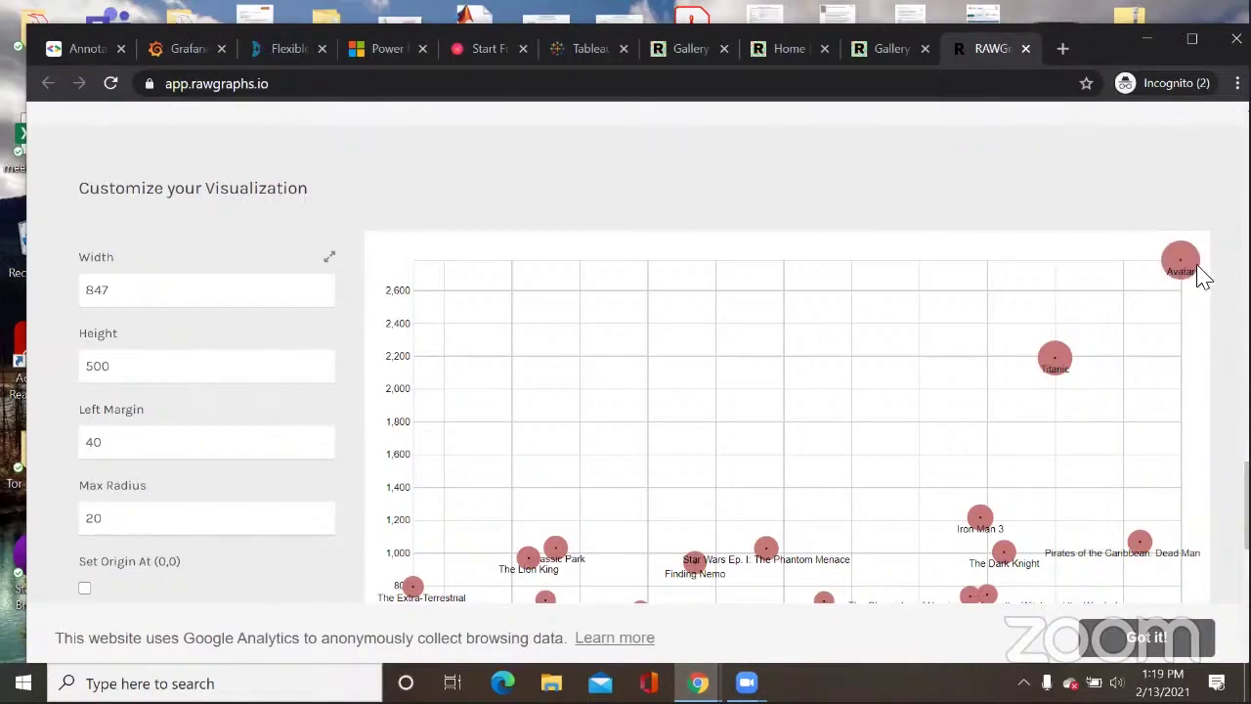
Step: Map Genre to the Color dimension and check the bubbles against the genre colors in the color scale
scroll(1166, 290, up, 5)
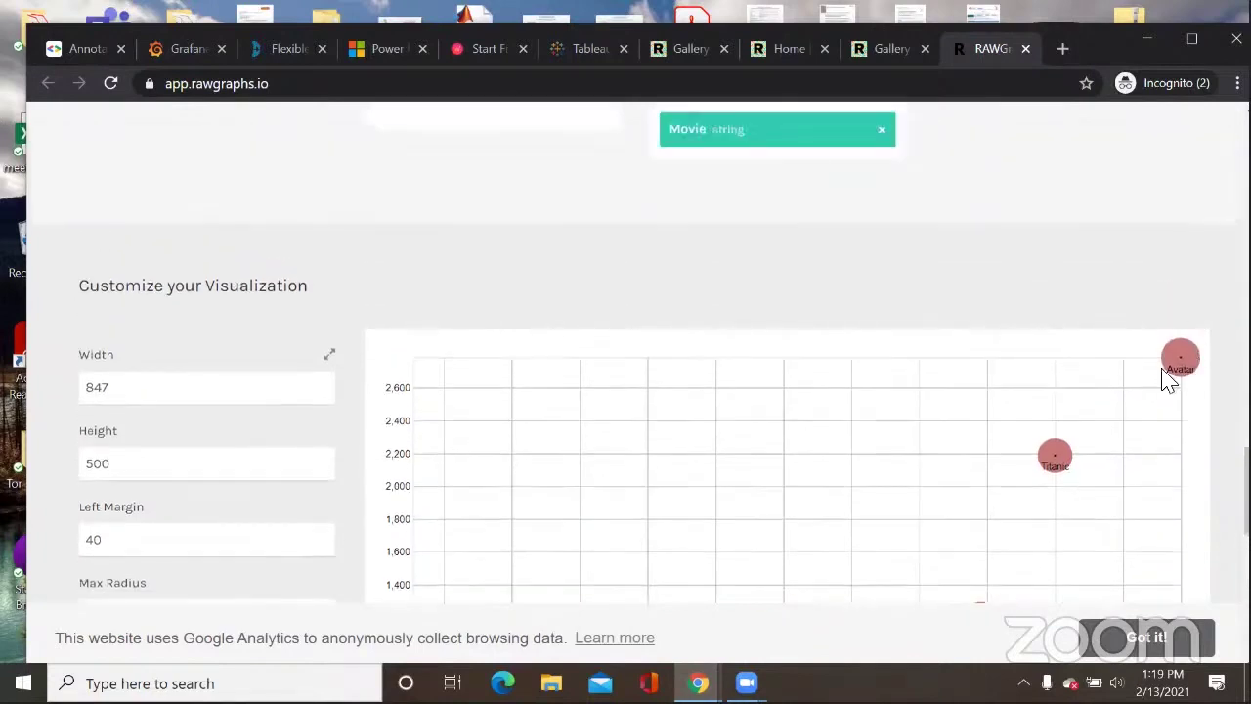
scroll(1139, 355, up, 1)
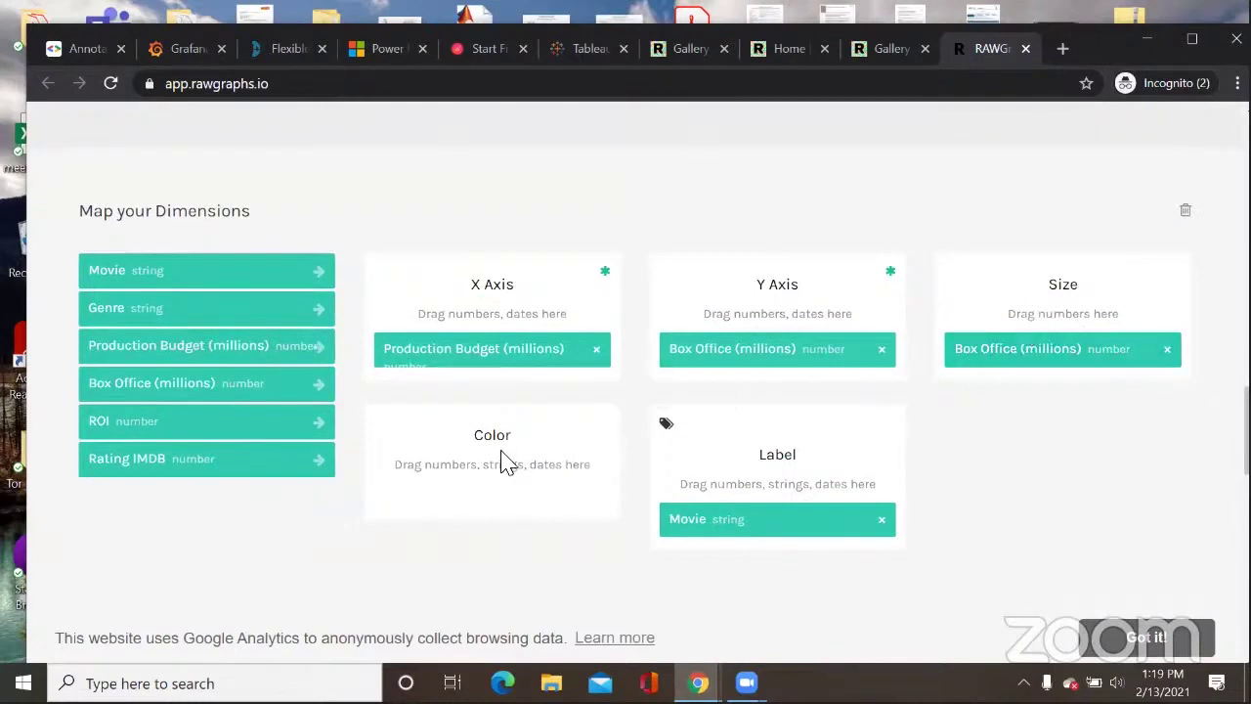
scroll(514, 459, down, 1)
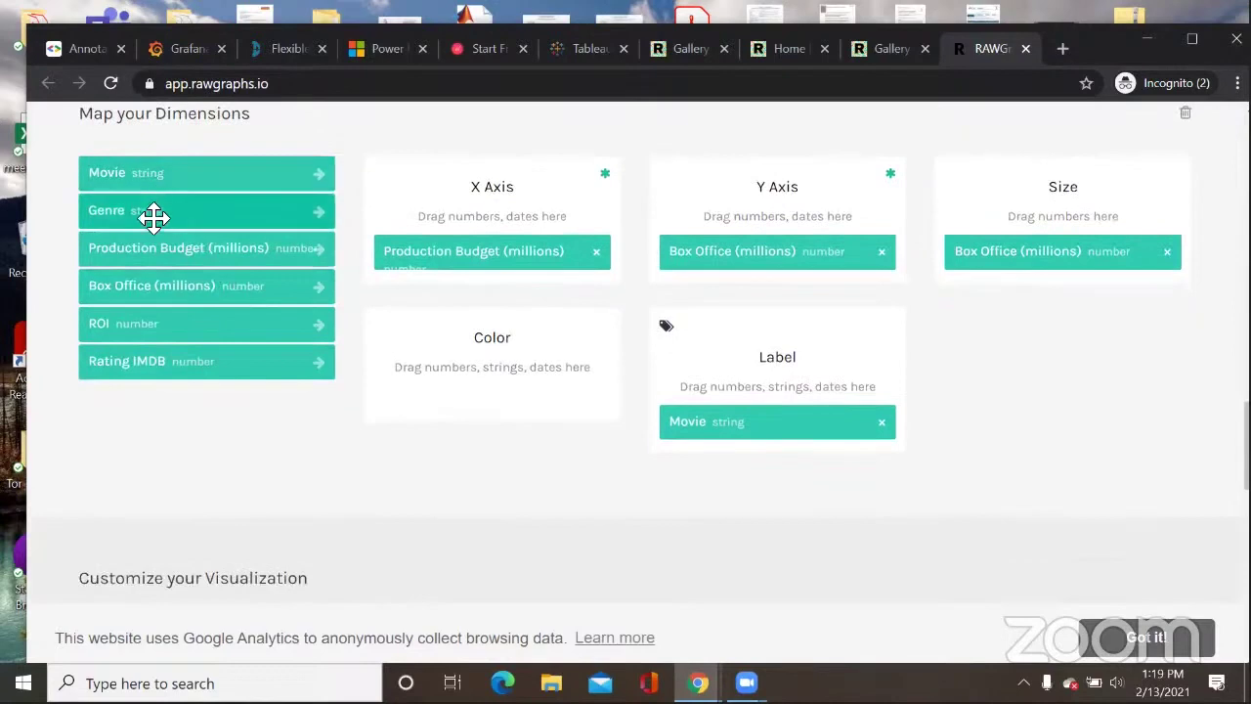
drag(484, 377, 530, 374)
drag(215, 212, 489, 399)
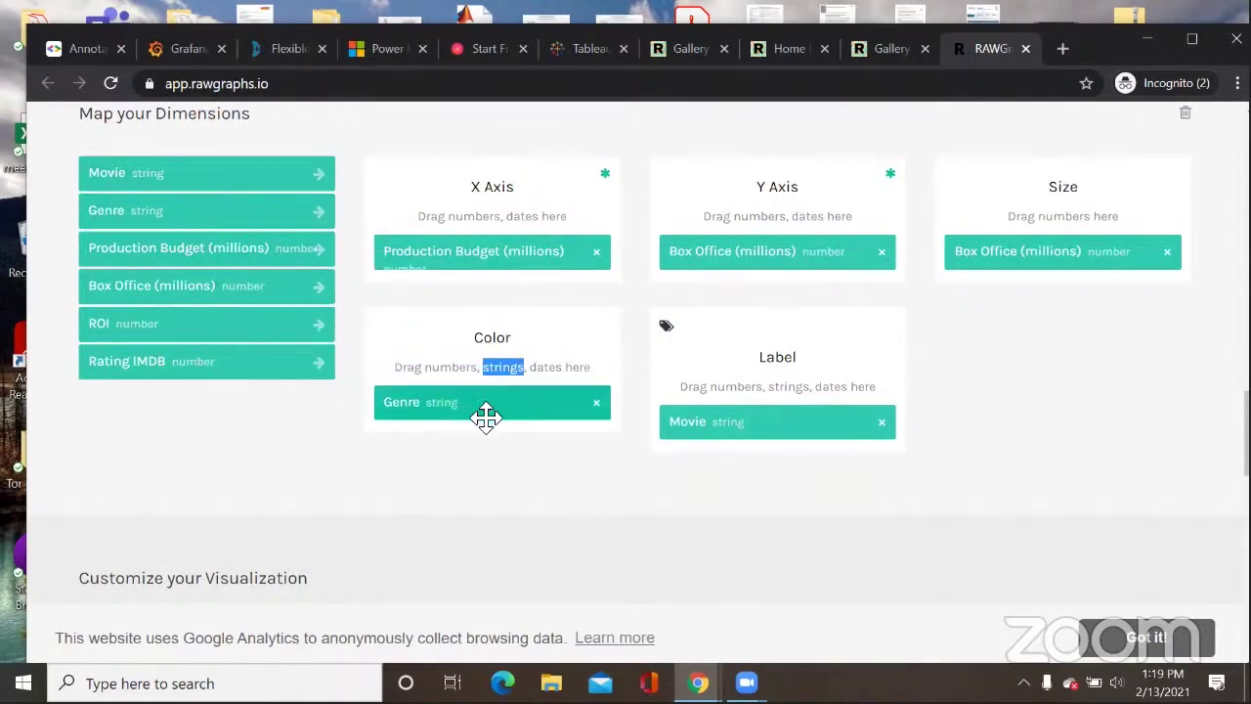
scroll(502, 453, down, 5)
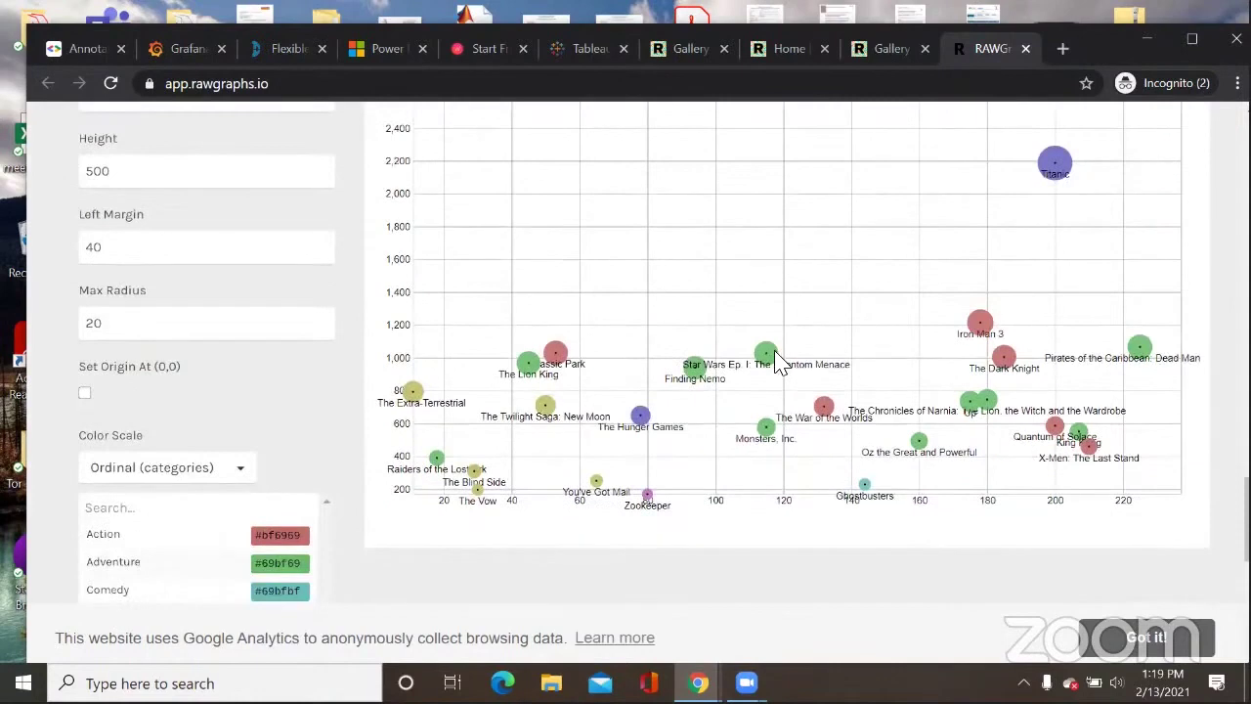
scroll(776, 374, down, 3)
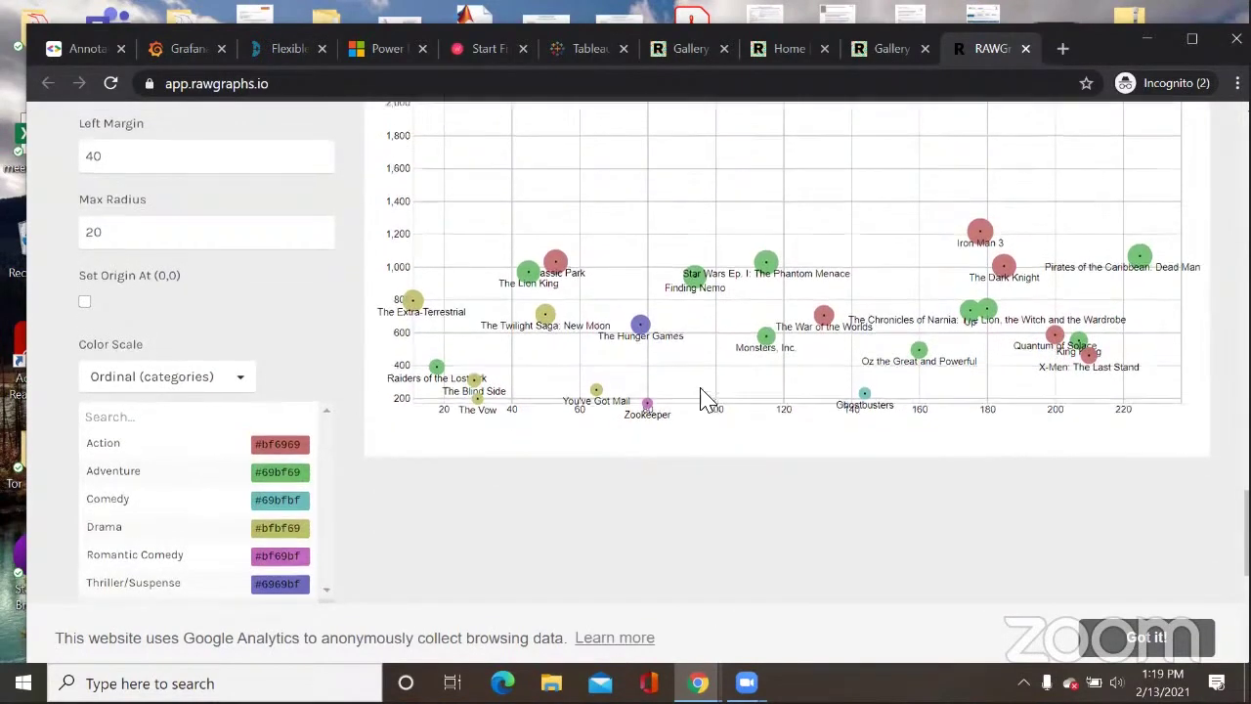
scroll(706, 396, up, 2)
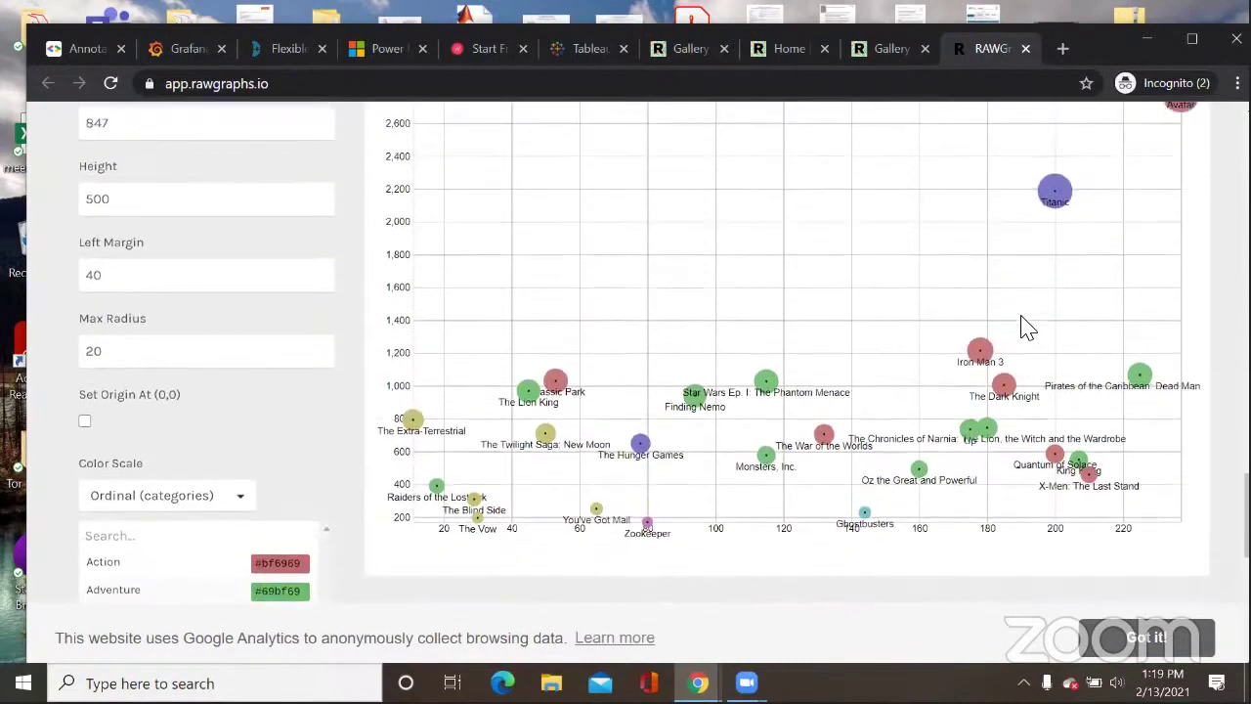
scroll(493, 515, down, 2)
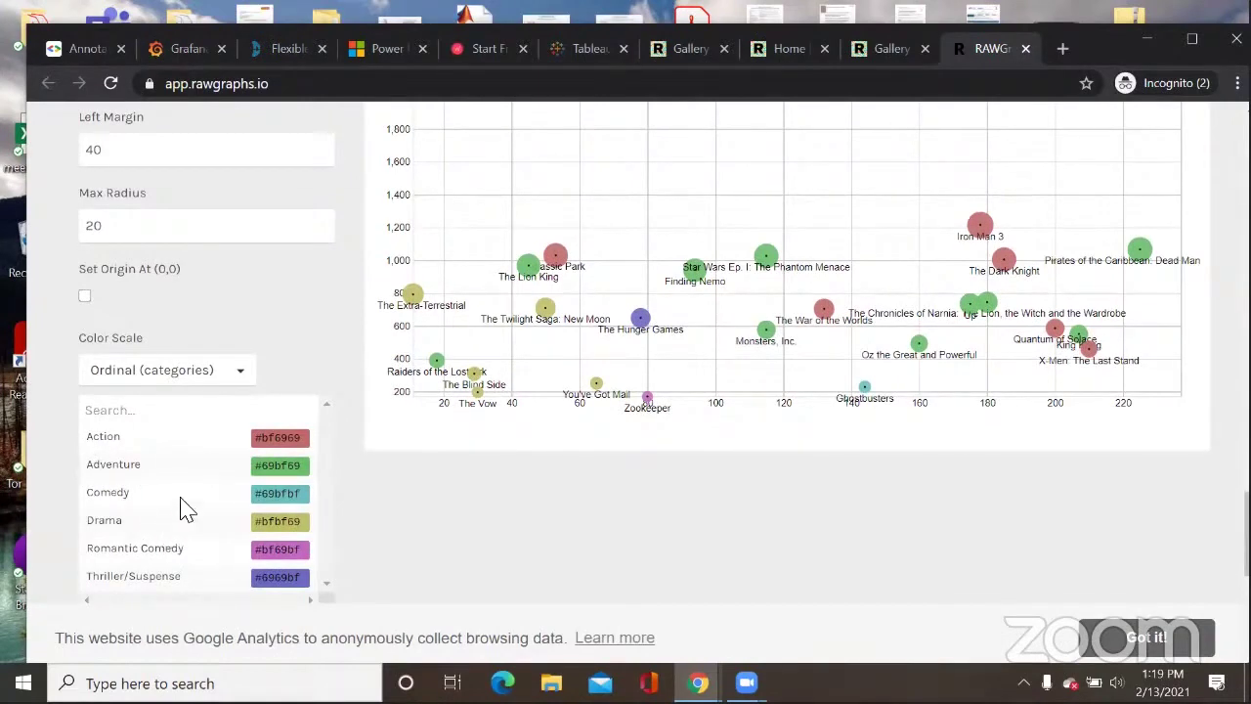
Step: Review the genre colors across the scatter plot and the field mapped to the Size dimension
scroll(225, 496, down, 1)
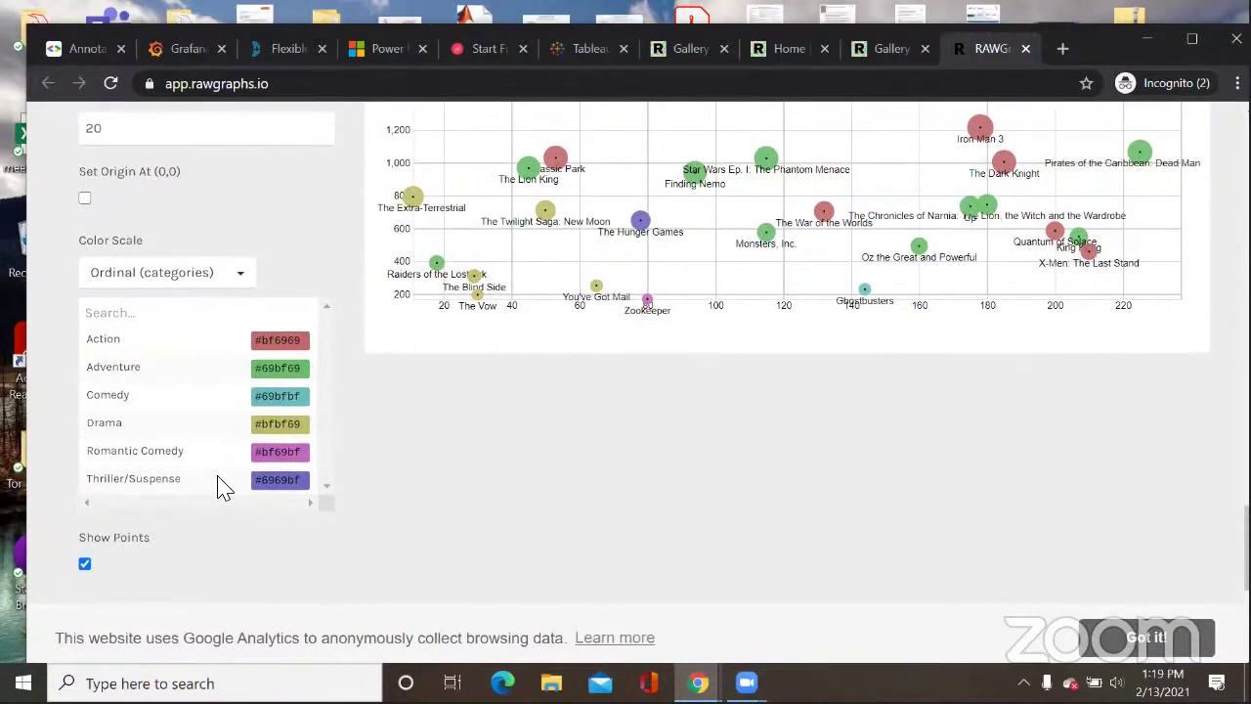
scroll(866, 330, up, 3)
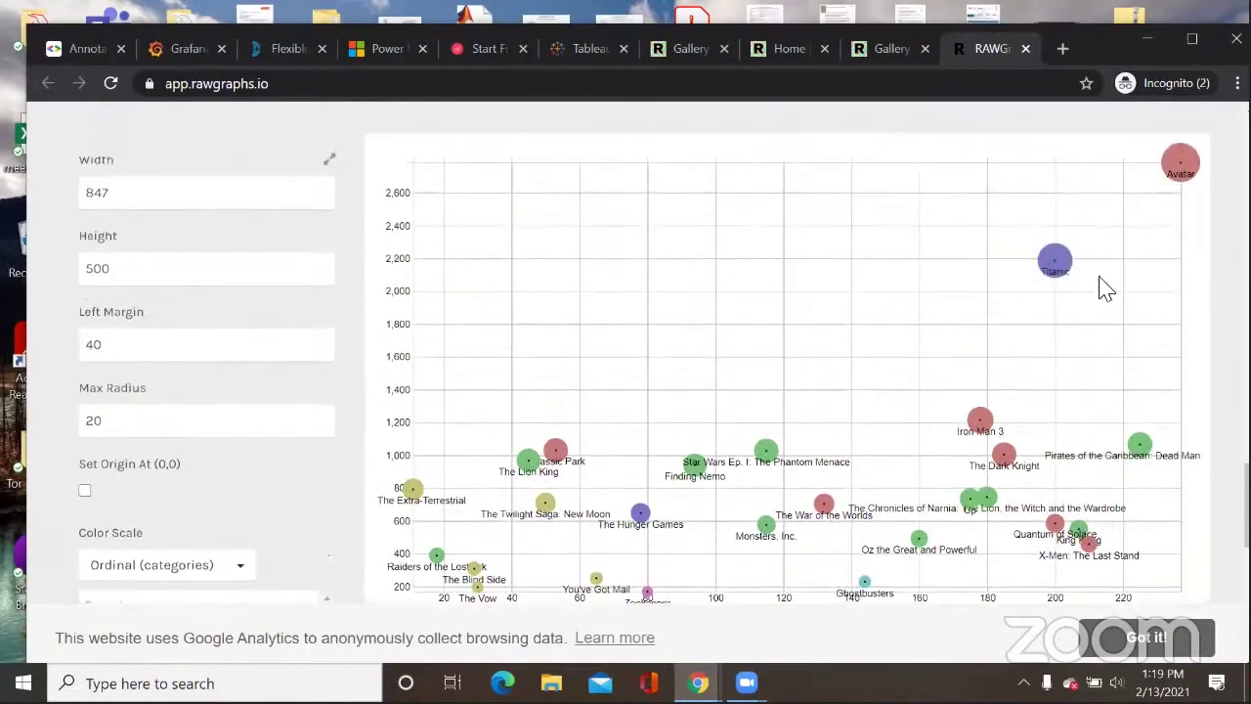
scroll(824, 420, down, 1)
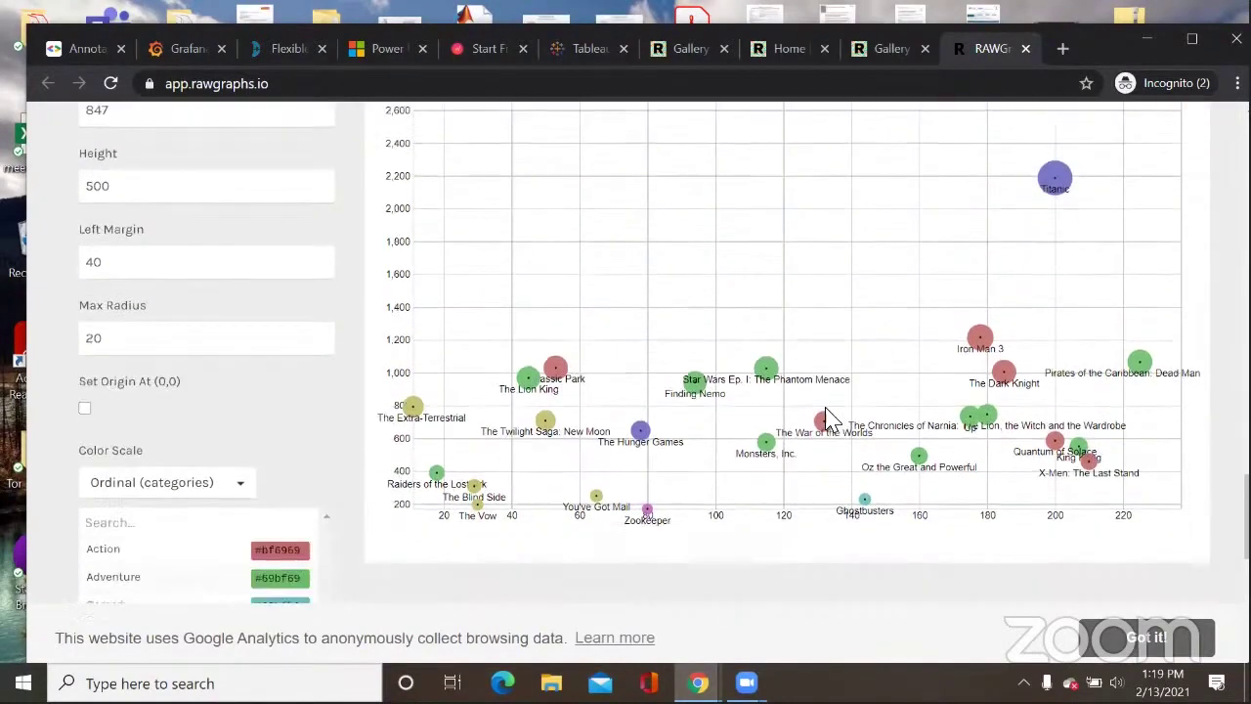
scroll(810, 399, up, 6)
click(1025, 344)
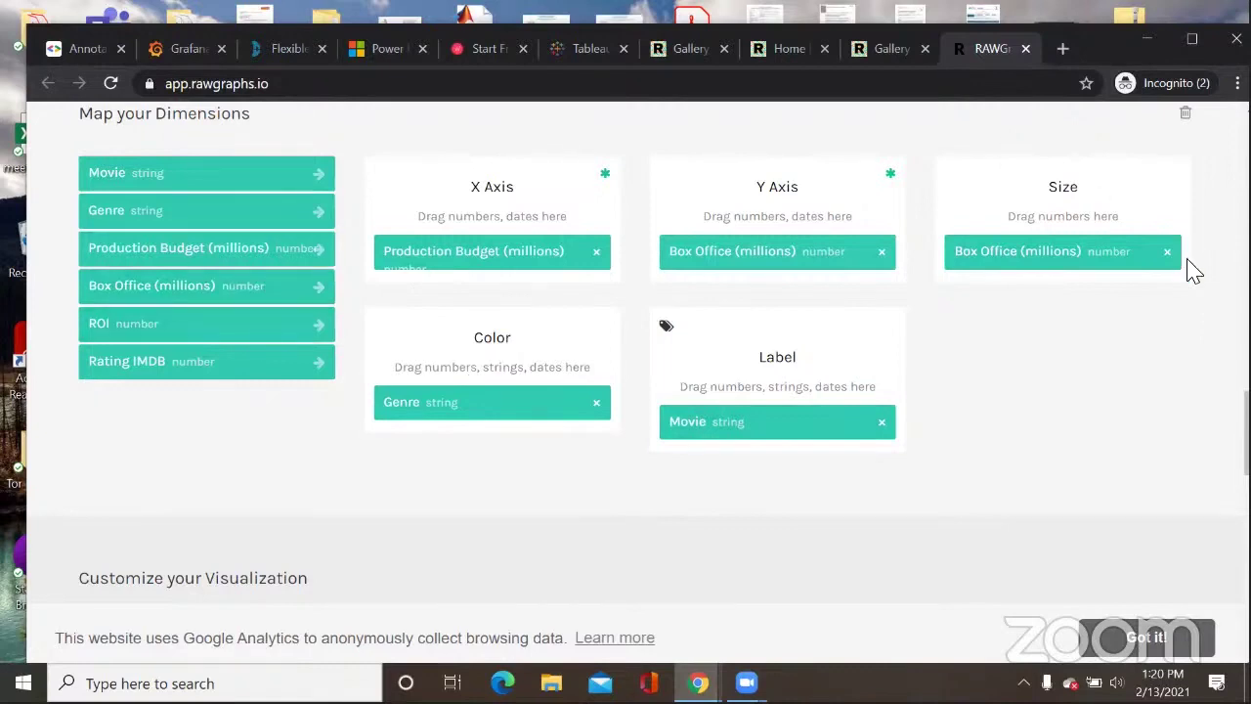
double_click(1091, 185)
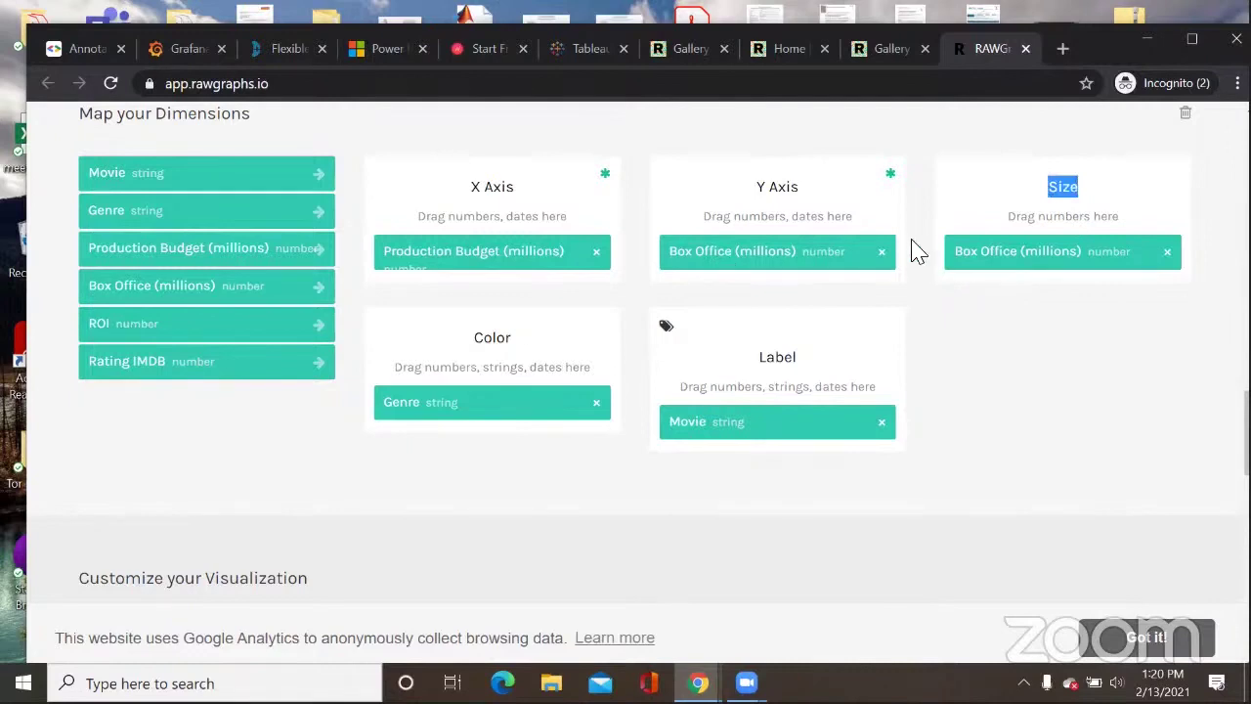
Step: Try ROI as the Size dimension, and put Box Office (millions) back in its place
scroll(625, 273, up, 1)
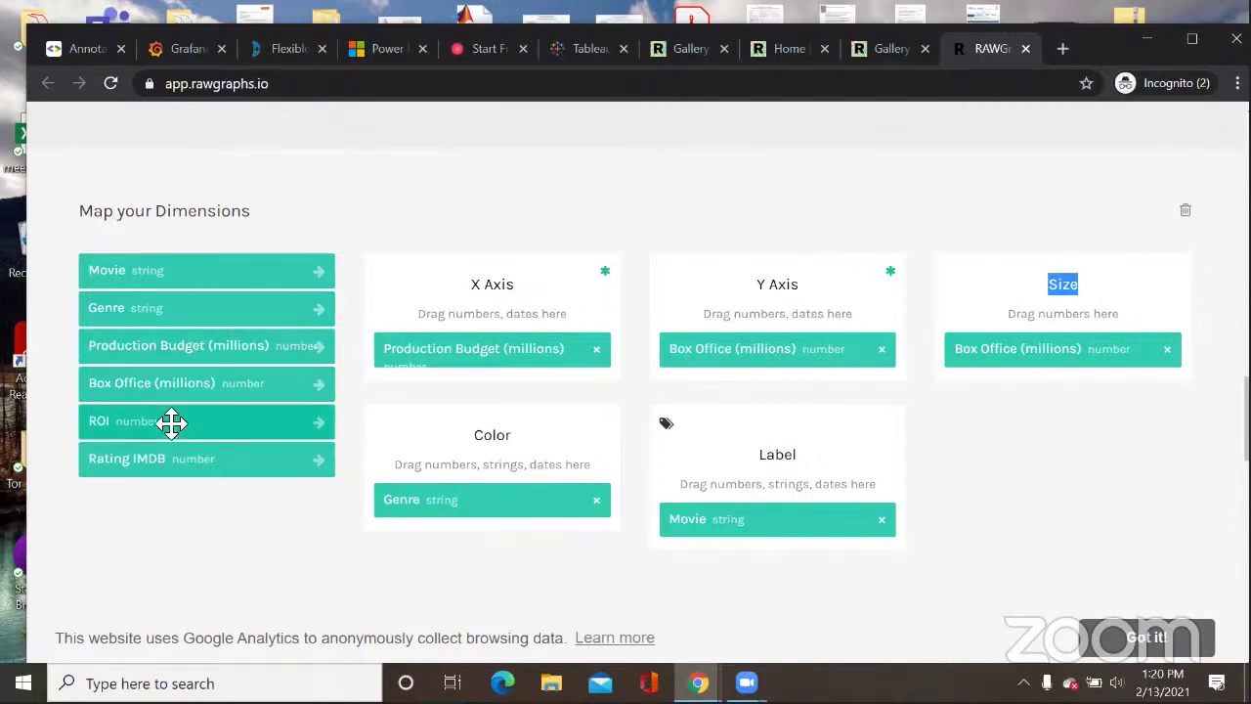
drag(175, 422, 1033, 366)
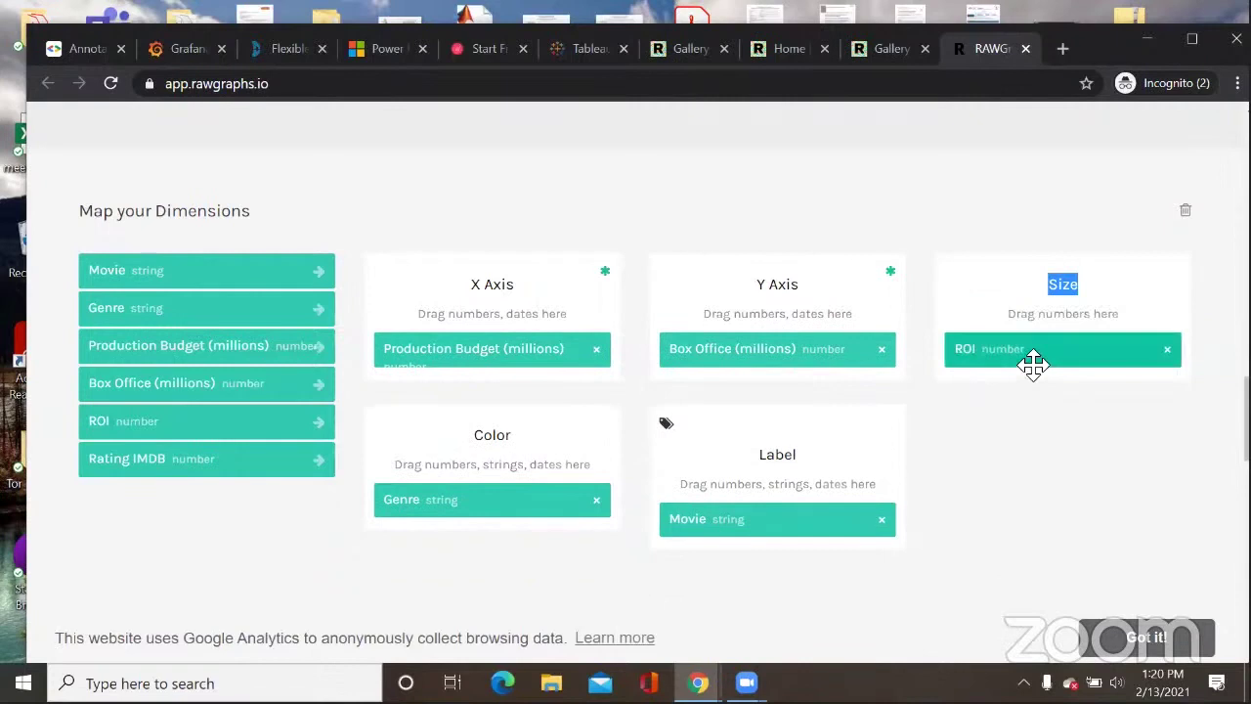
click(1052, 381)
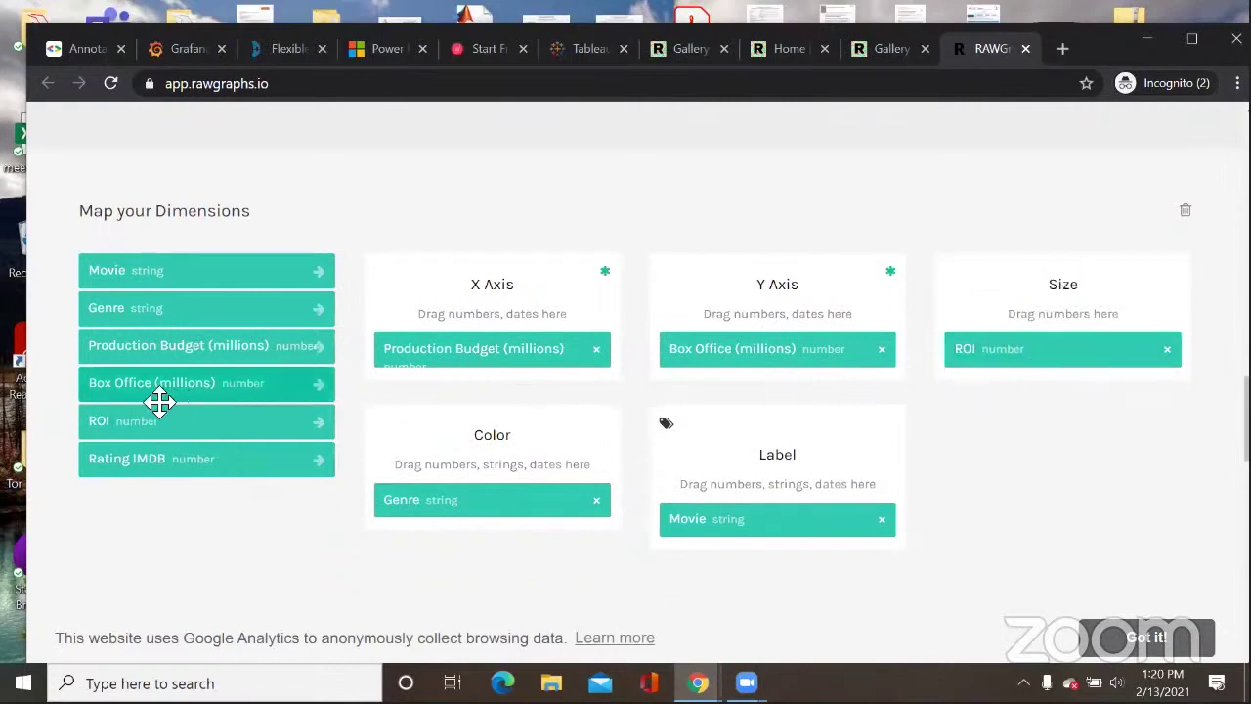
drag(154, 391, 1030, 409)
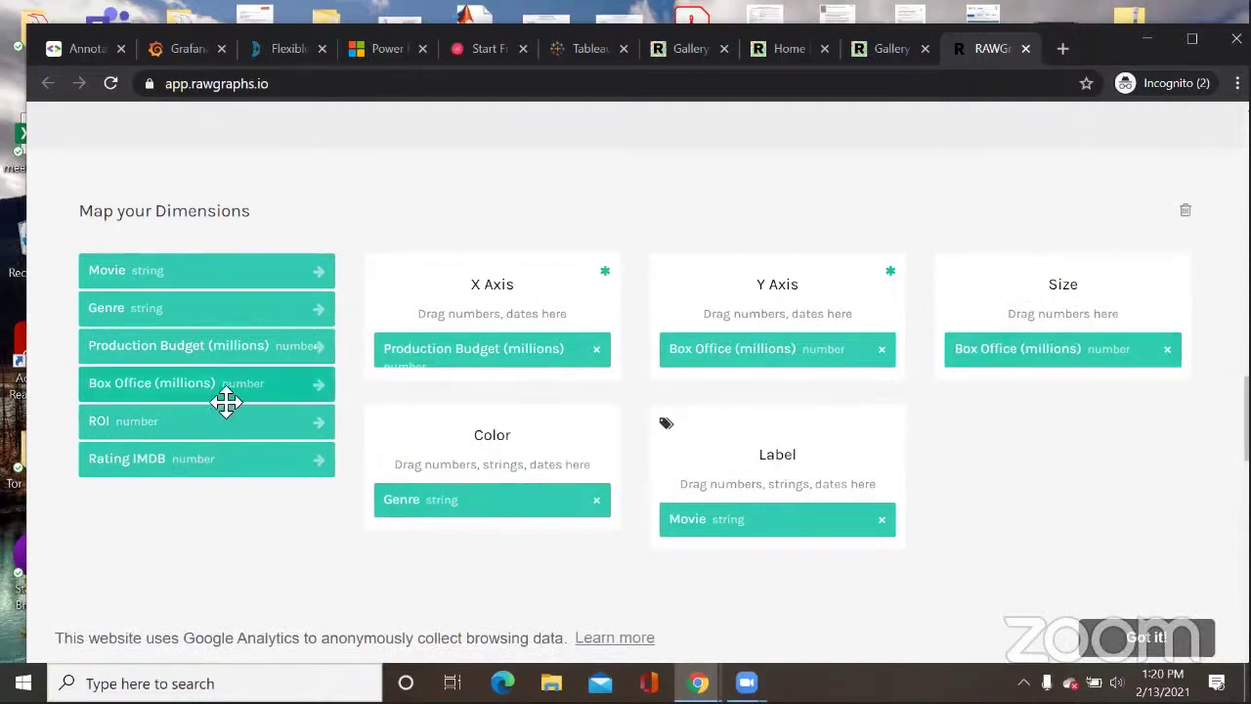
Step: Add ROI to the Label dimension beside Movie and check the combined labels on the scatter plot
drag(152, 422, 733, 496)
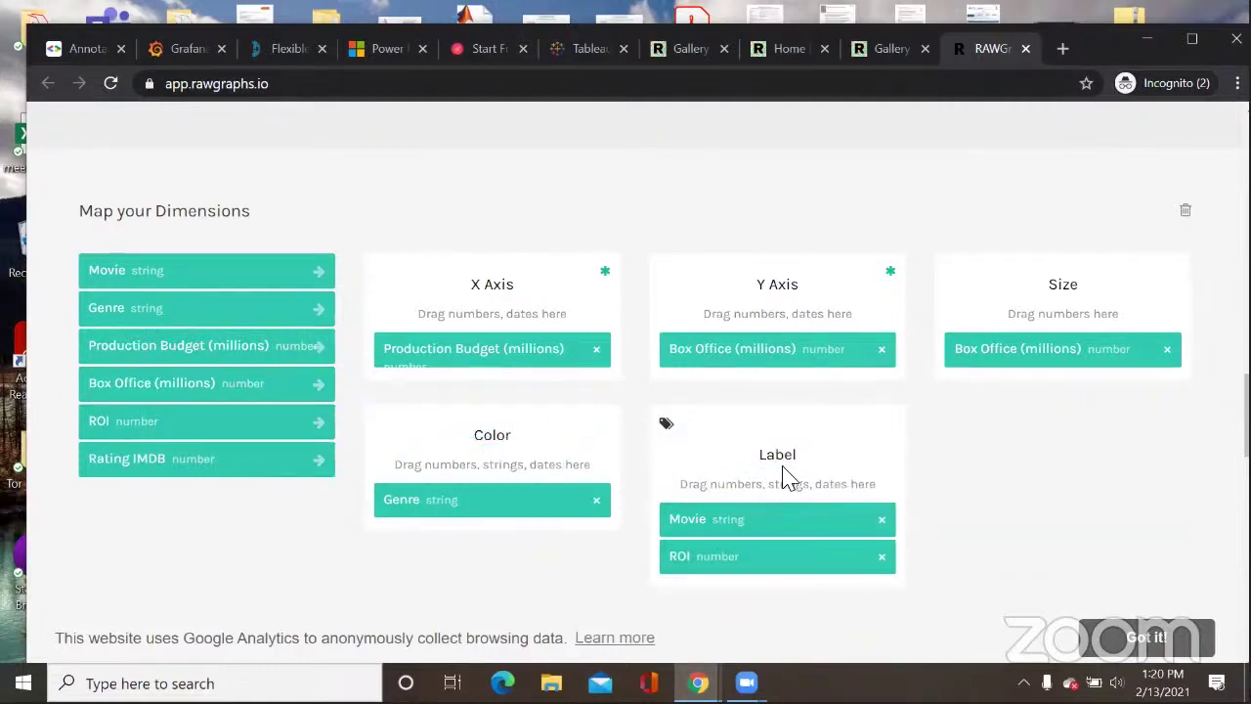
scroll(801, 501, down, 10)
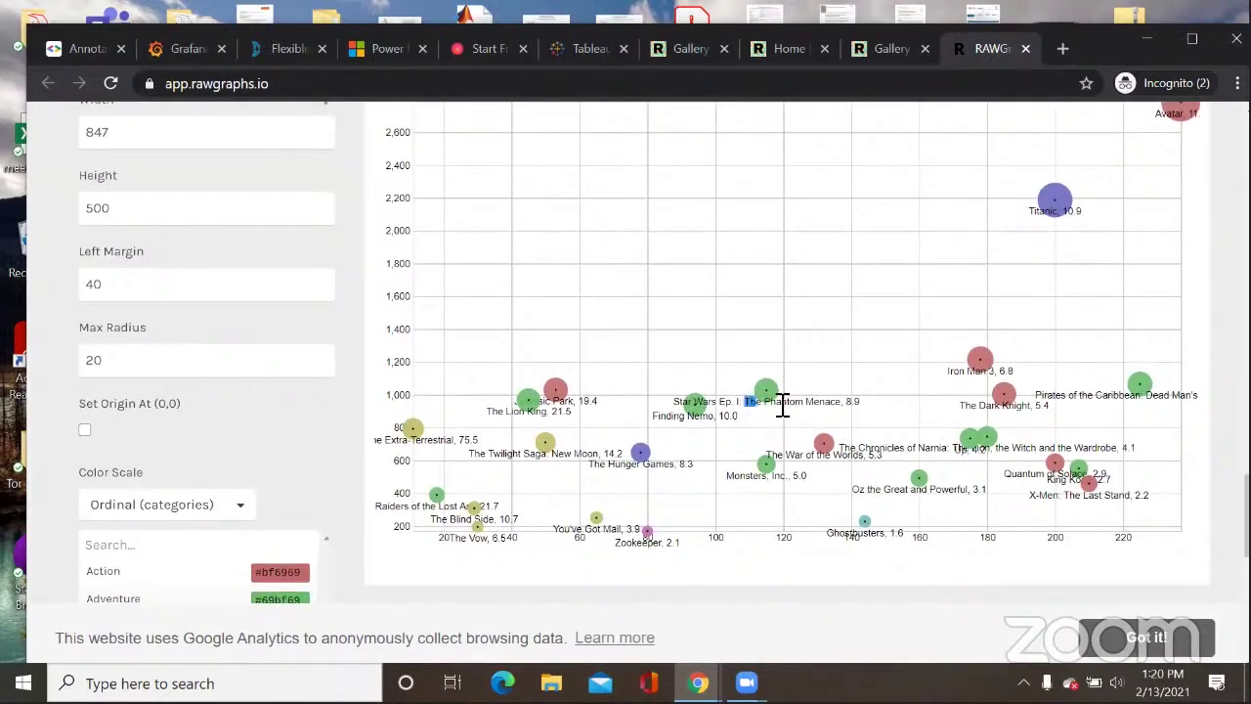
drag(782, 408, 838, 407)
click(854, 404)
scroll(1083, 384, up, 2)
scroll(1180, 351, down, 1)
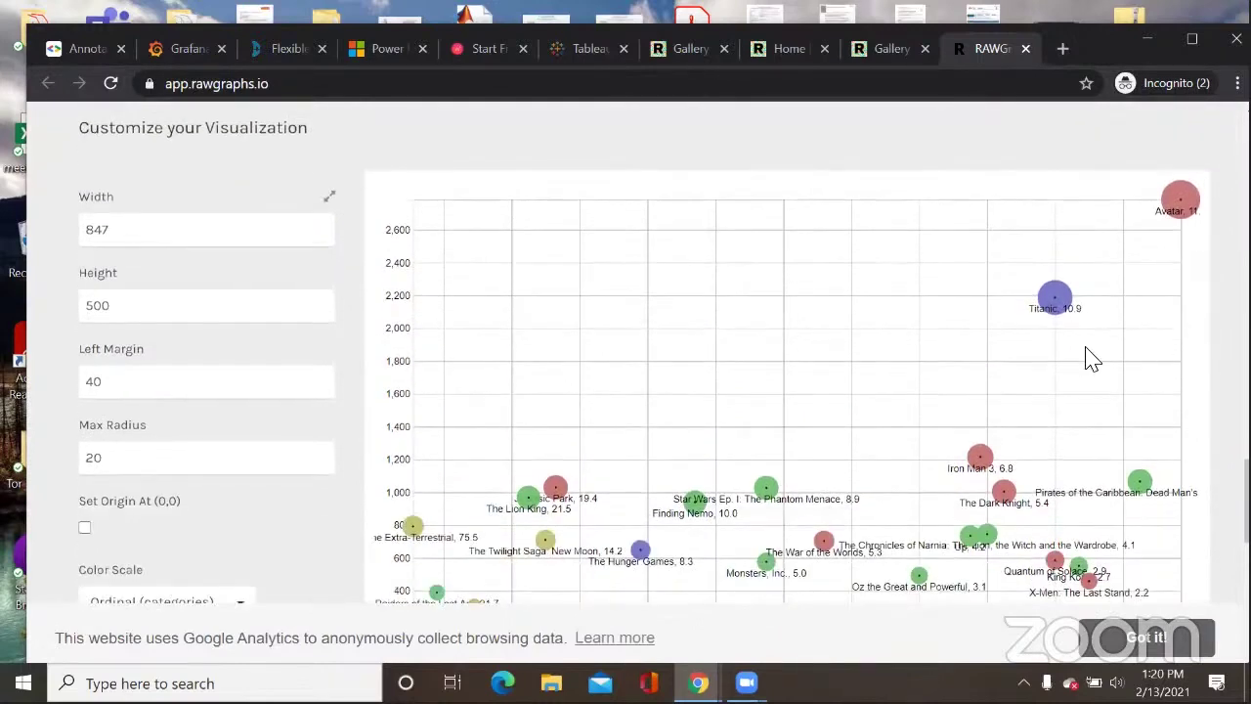
scroll(908, 394, down, 2)
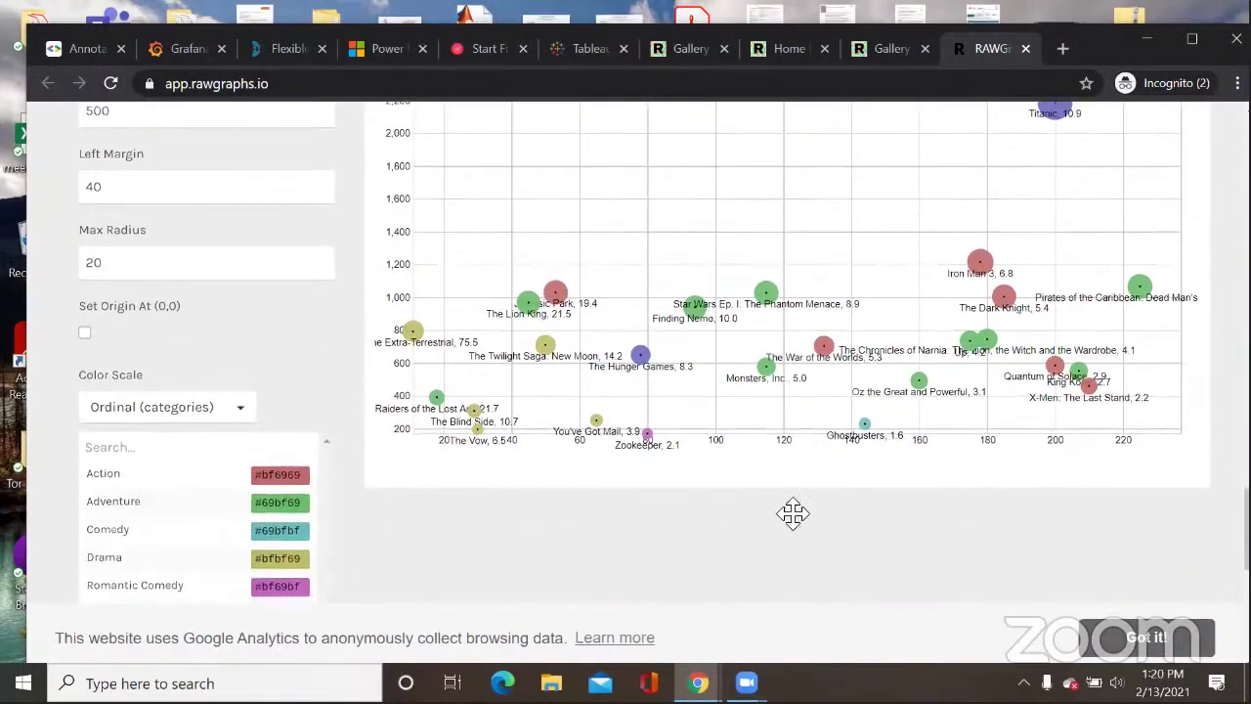
Step: Try Rating IMDB as the Color dimension, and put Genre back in its place
scroll(790, 511, up, 6)
scroll(816, 441, up, 3)
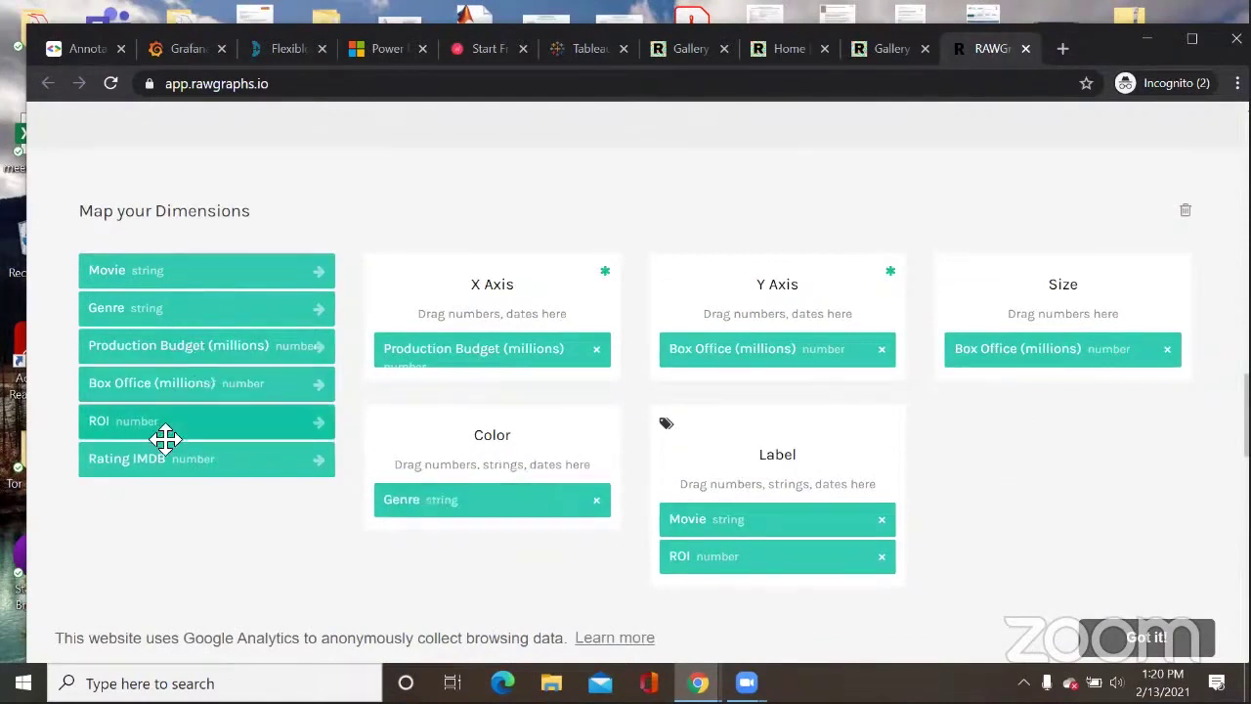
drag(161, 472, 465, 488)
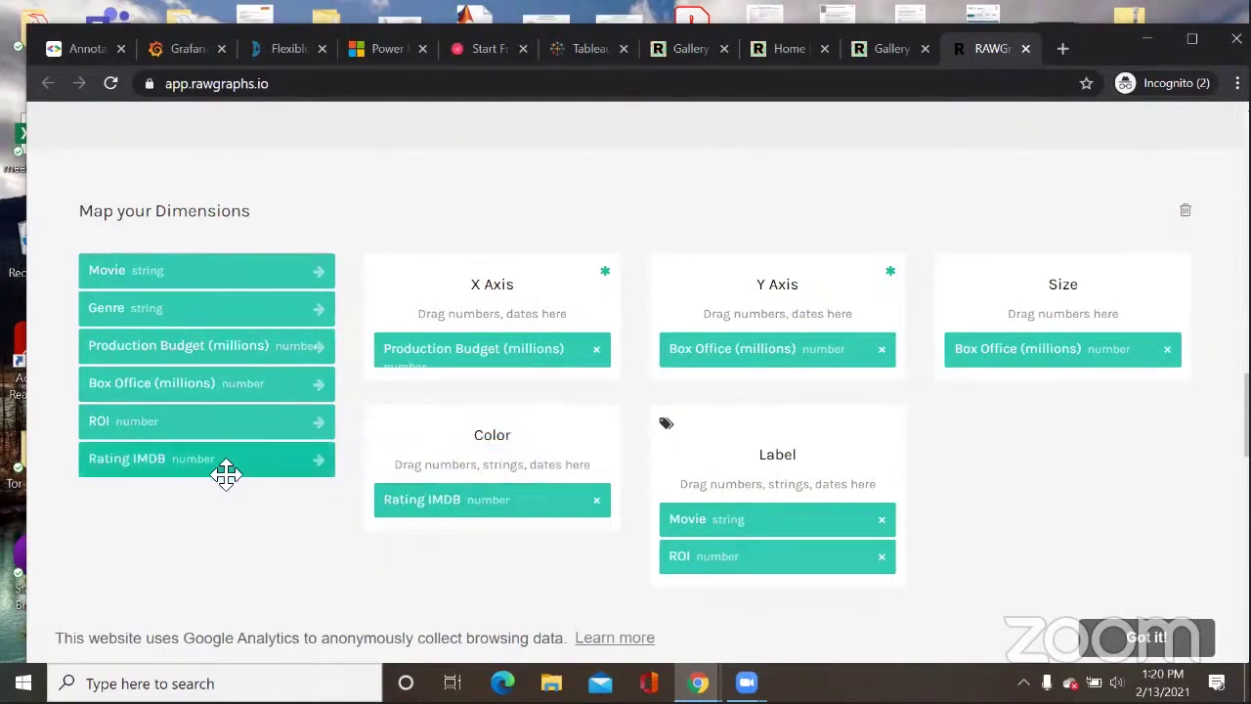
drag(186, 312, 469, 466)
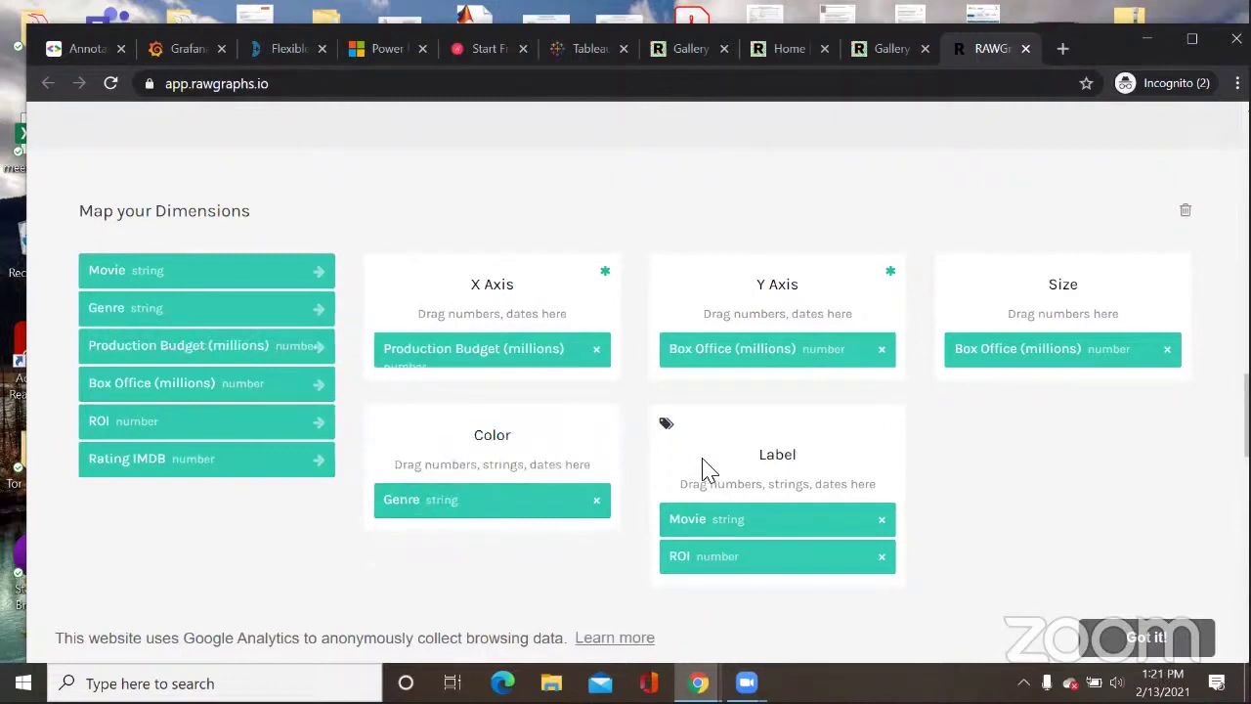
Step: Examine the finished scatter plot, comparing its movie and ROI labels, bubble sizes and genre colors with the color scale
scroll(899, 479, down, 6)
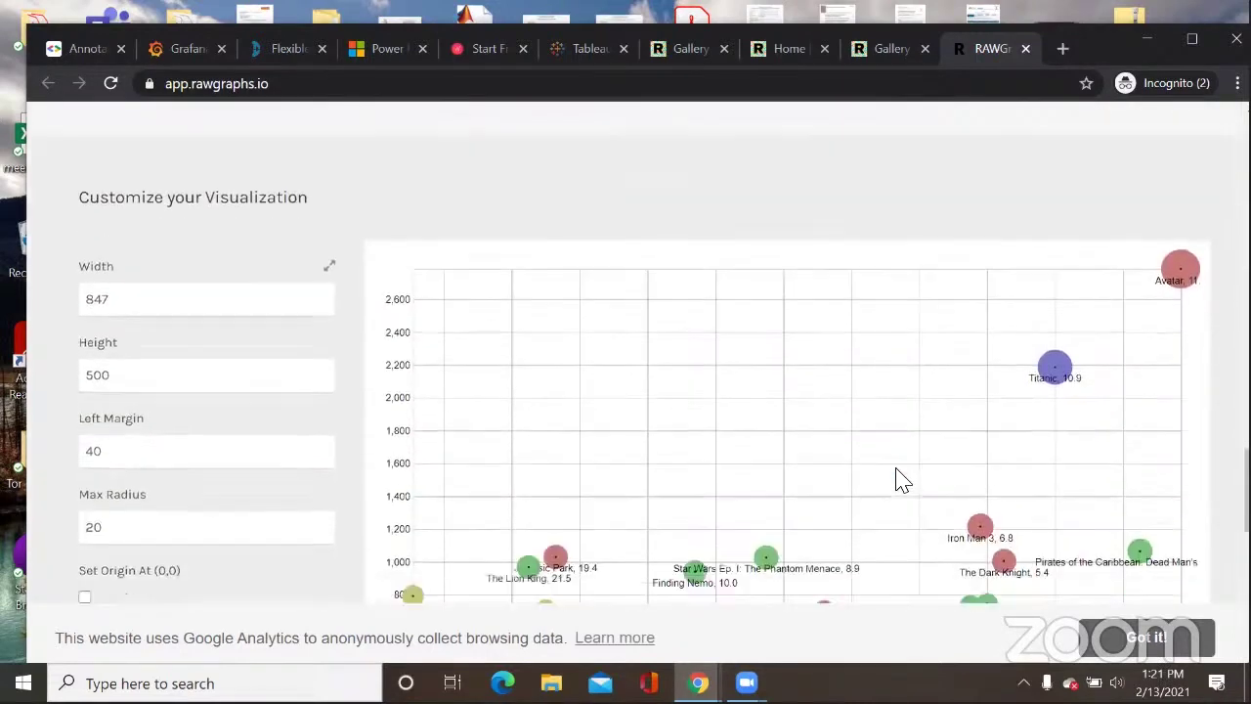
scroll(968, 445, down, 2)
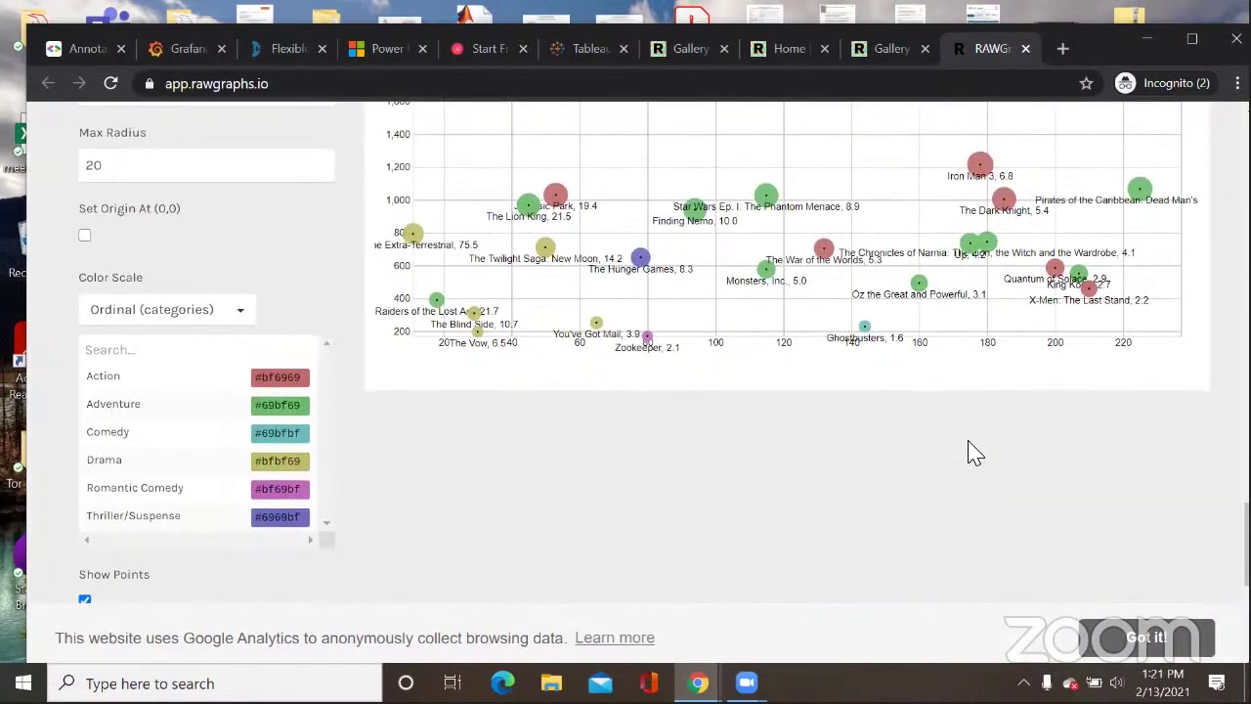
scroll(1160, 148, up, 2)
scroll(894, 352, up, 1)
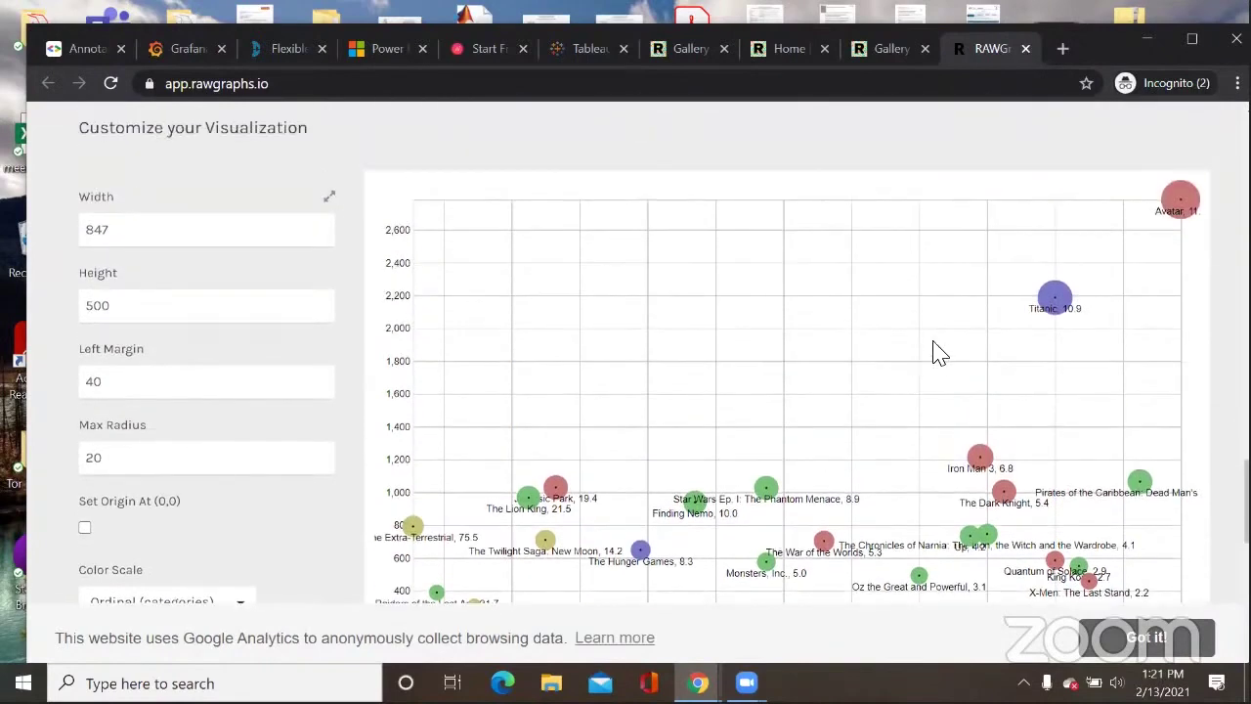
scroll(934, 353, down, 2)
scroll(938, 353, down, 1)
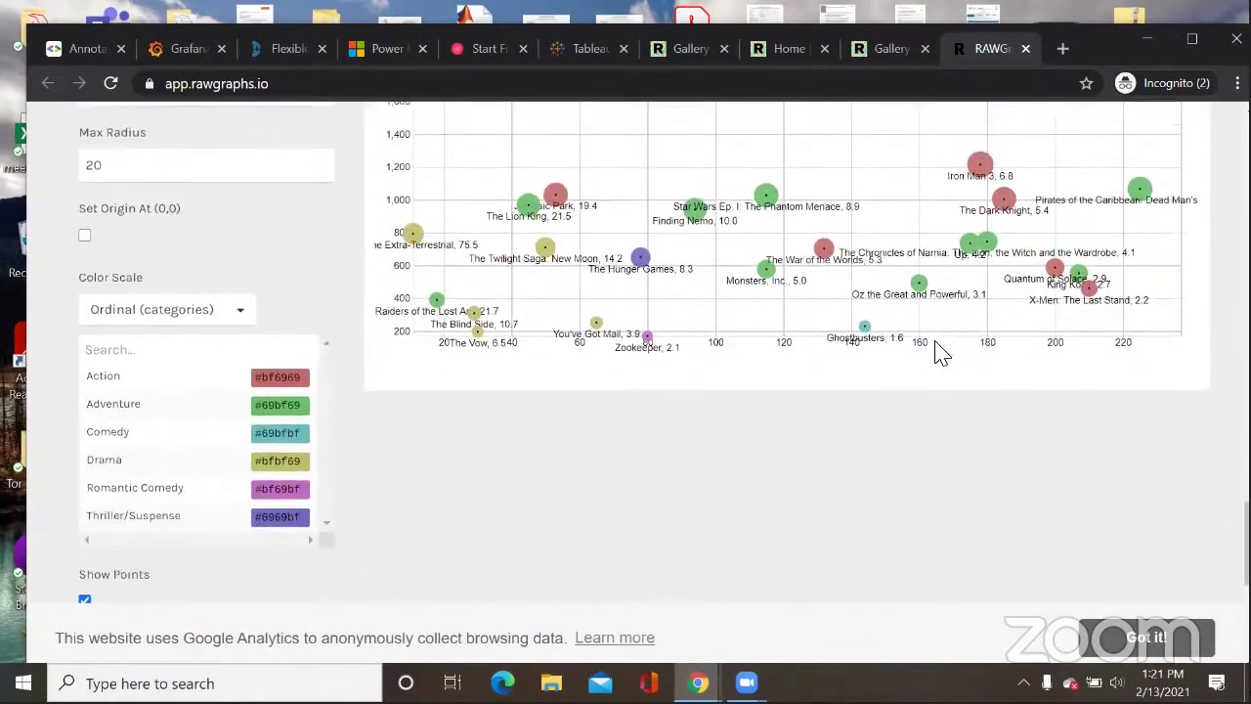
scroll(938, 352, down, 2)
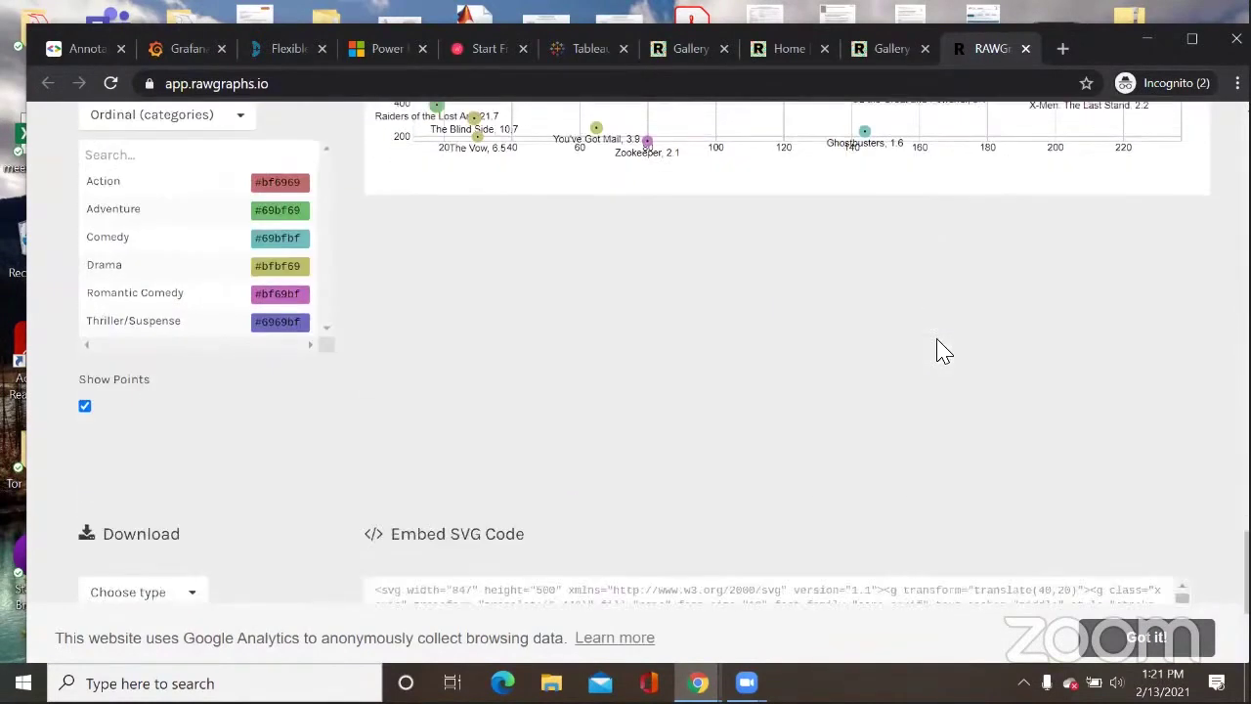
scroll(938, 352, up, 1)
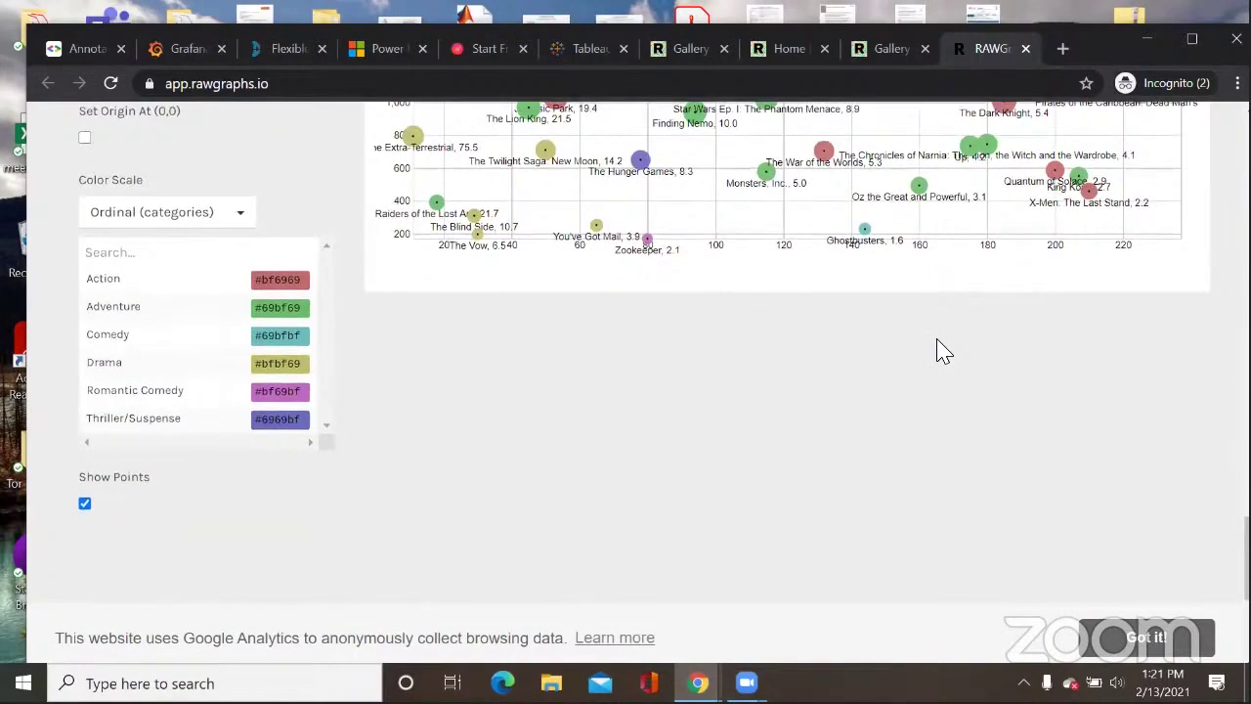
scroll(938, 351, up, 1)
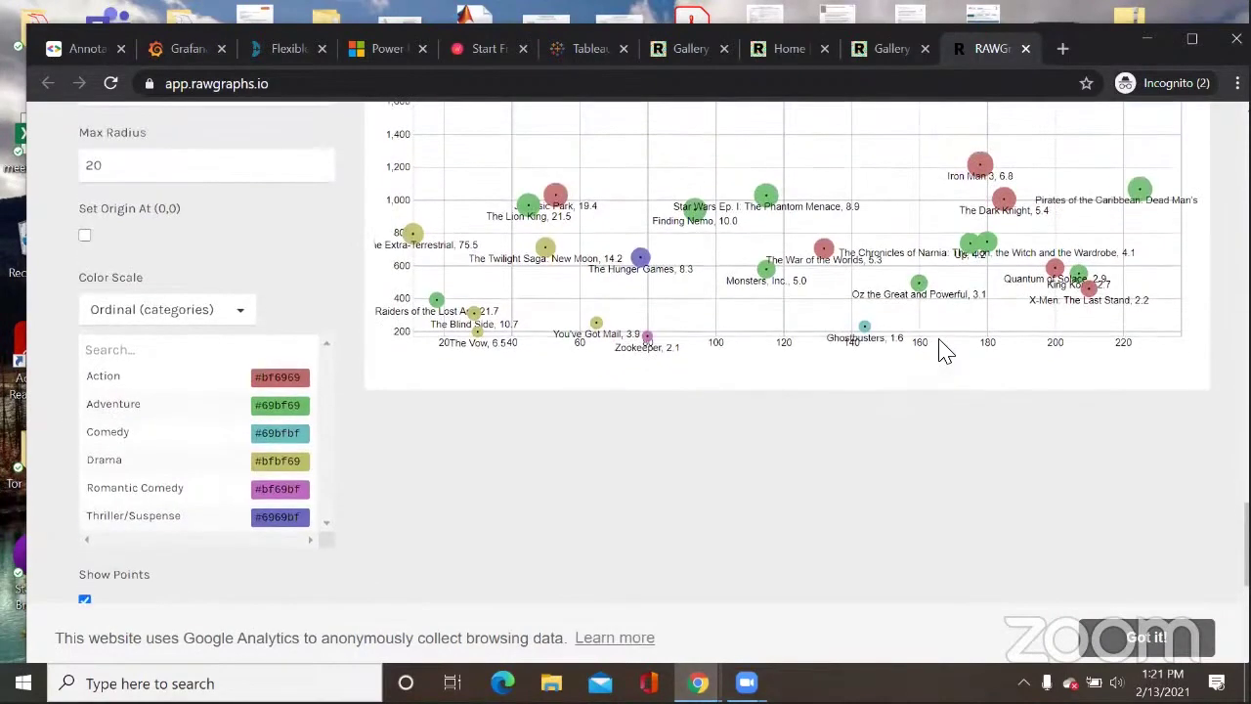
scroll(941, 349, up, 1)
Step: Download the scatter plot as a PNG image named plot1 and save it to the Desktop
scroll(941, 349, down, 6)
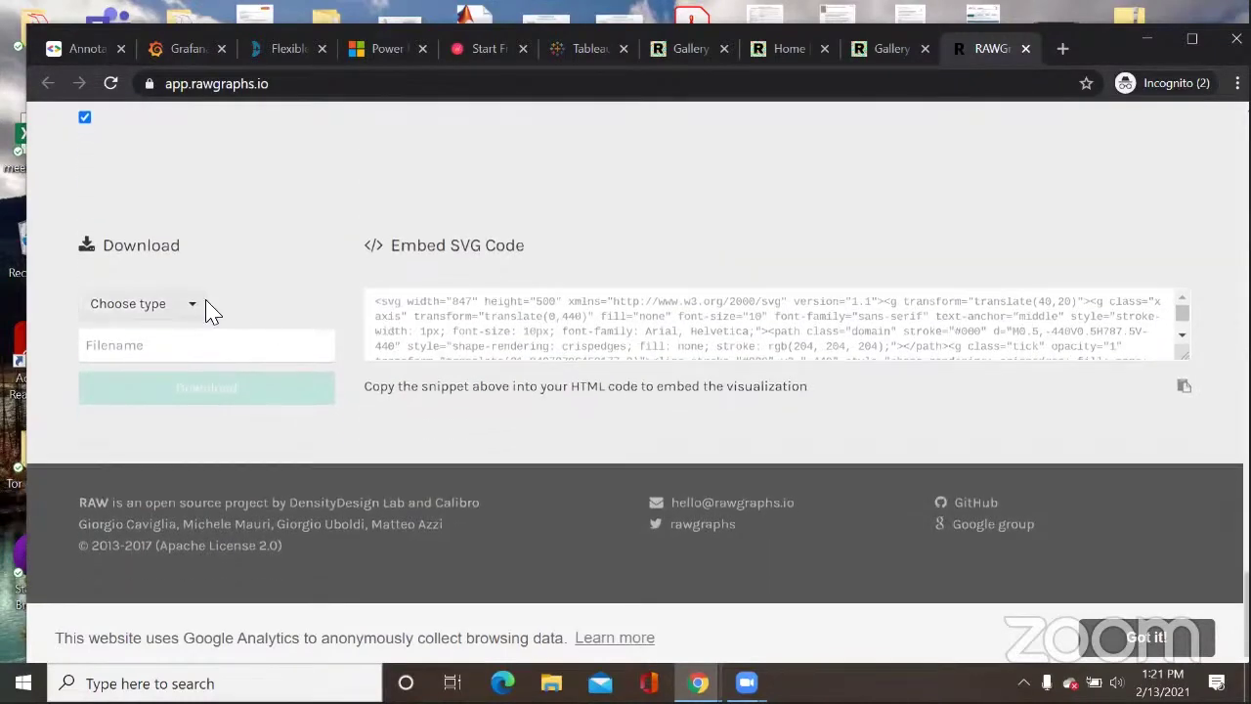
click(193, 305)
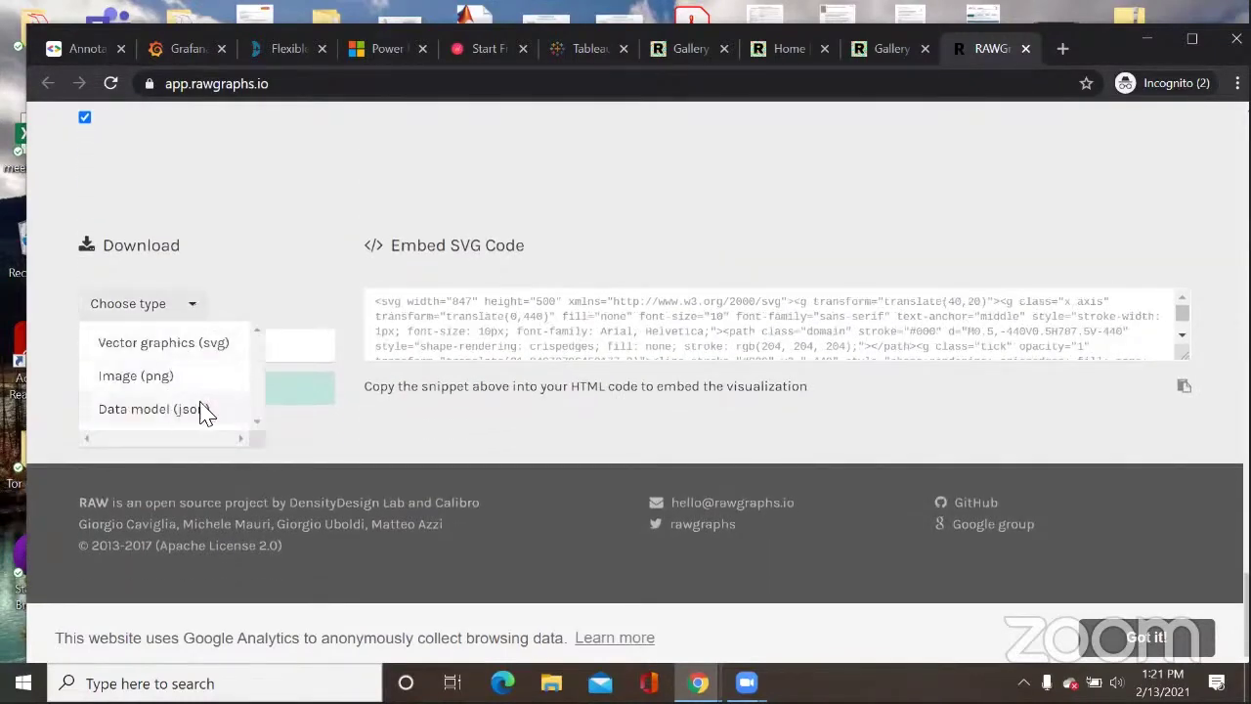
click(137, 376)
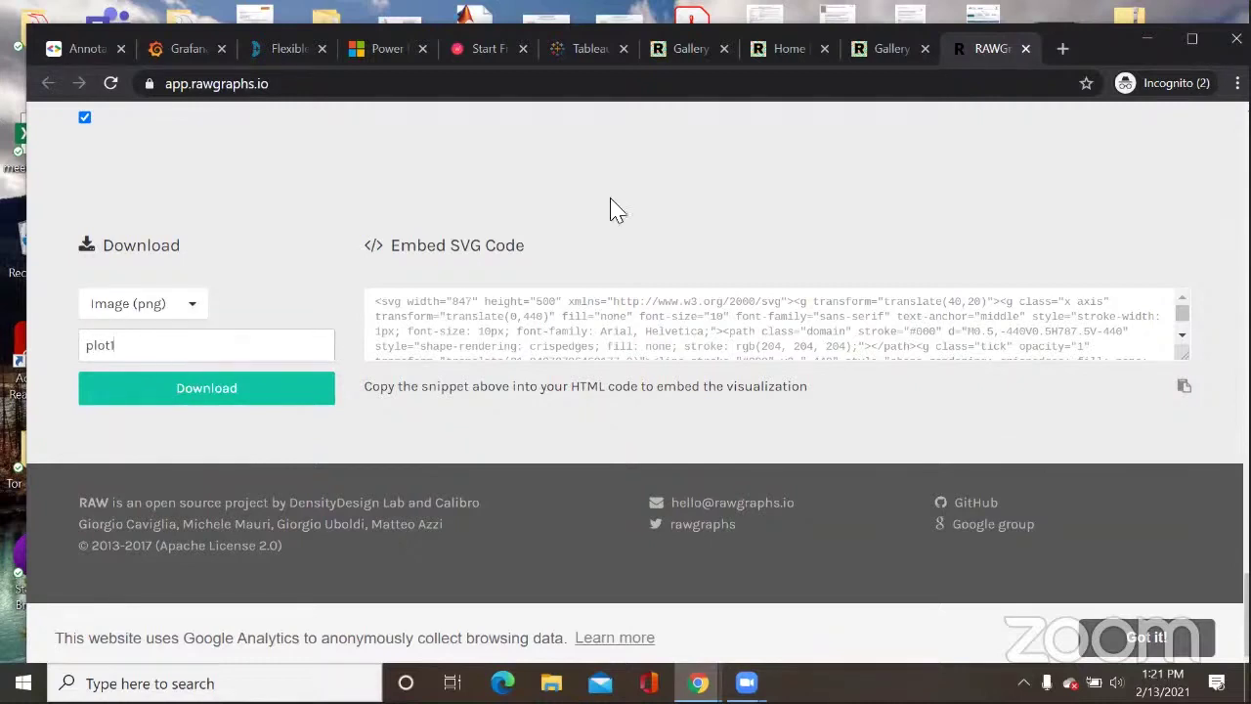
click(166, 395)
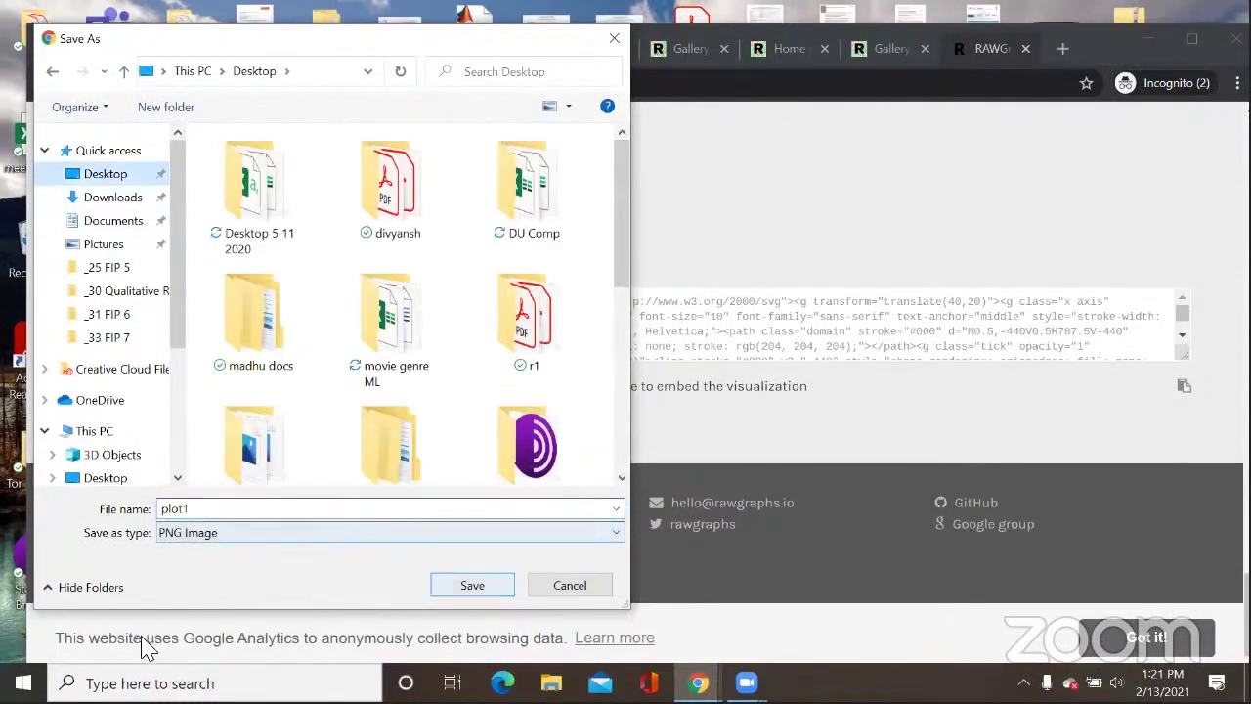
key(Return)
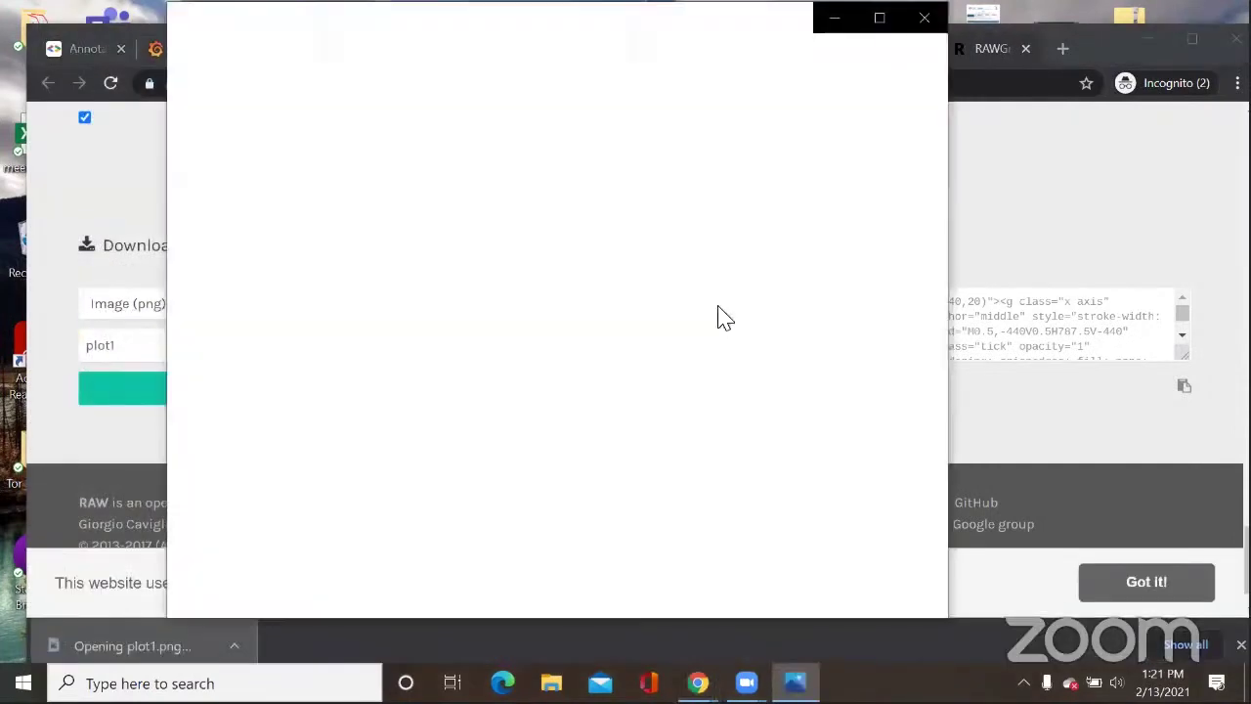
Step: Check the downloaded plot1.png in Photos and close the image
right_click(625, 358)
click(684, 357)
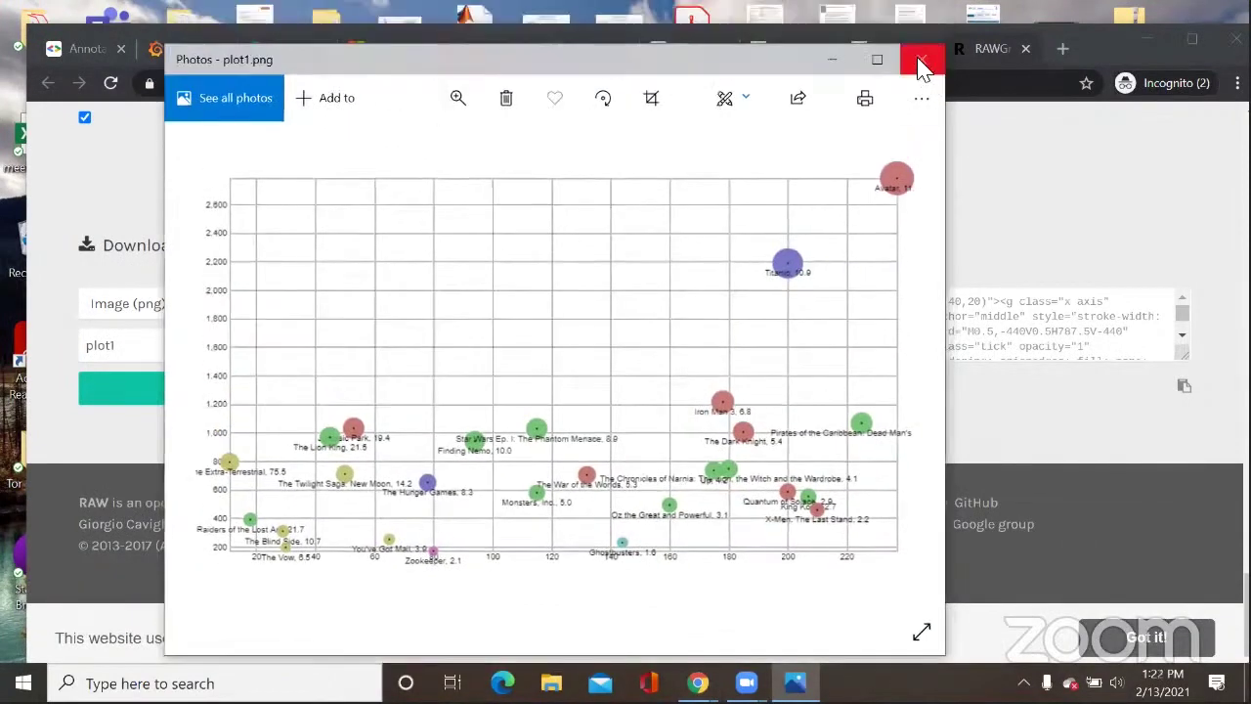
click(922, 59)
Step: Switch the chart type from the scatter plot to Voronoi Tessellation
scroll(957, 254, up, 3)
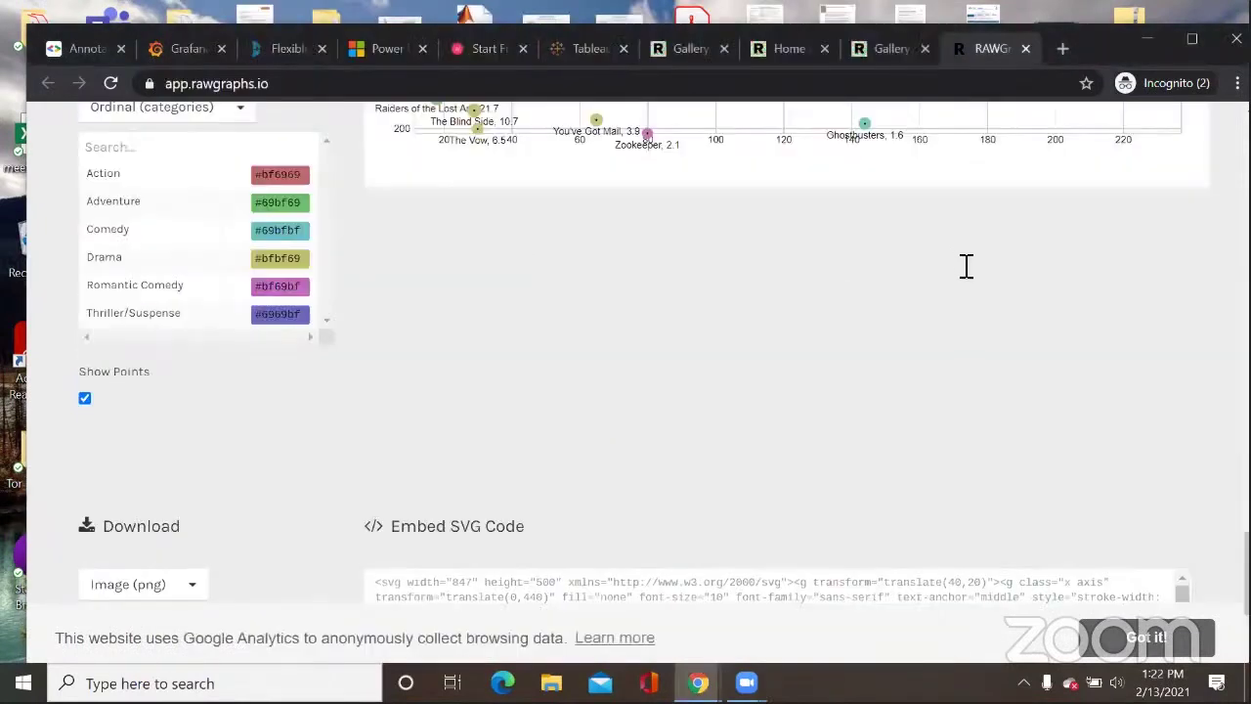
scroll(965, 268, up, 20)
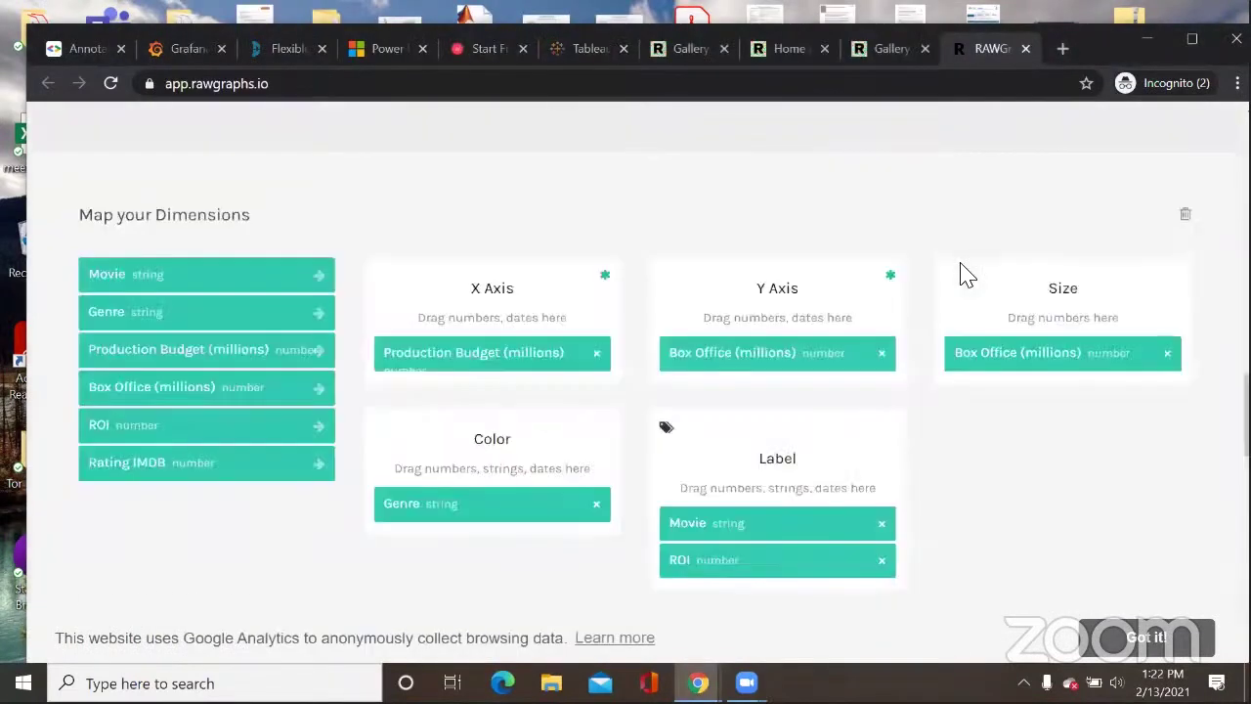
scroll(963, 272, up, 1)
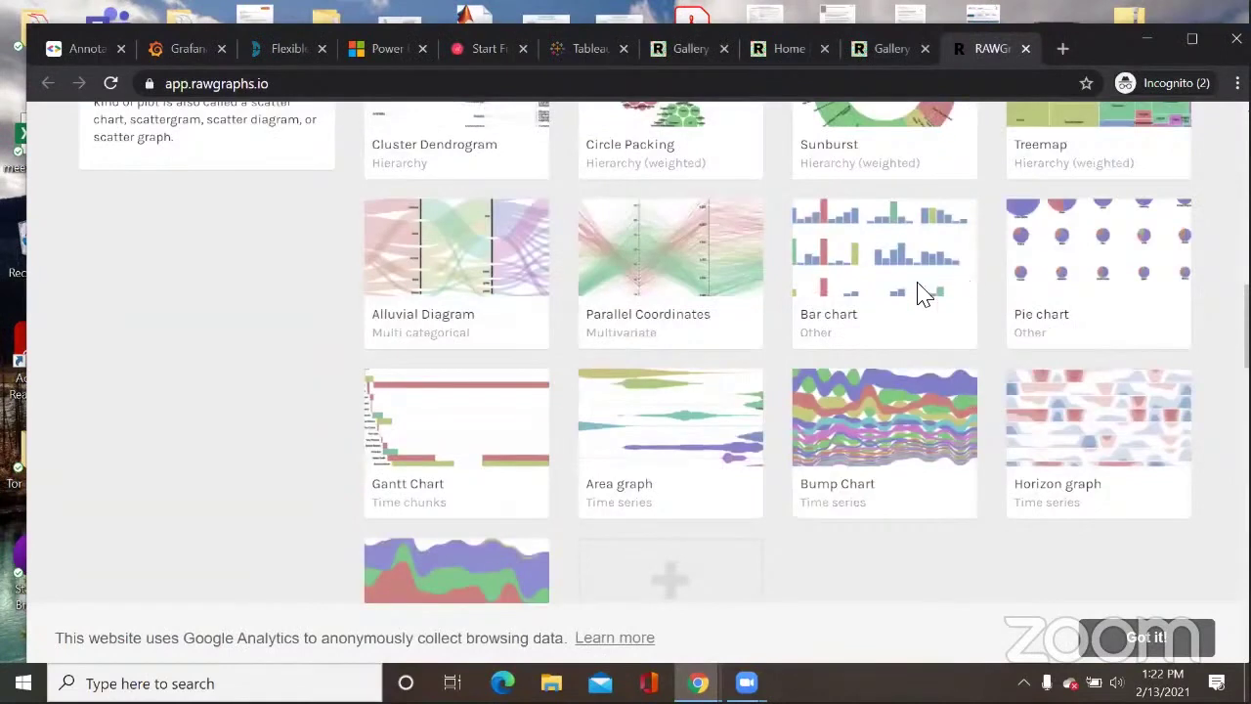
scroll(921, 293, up, 9)
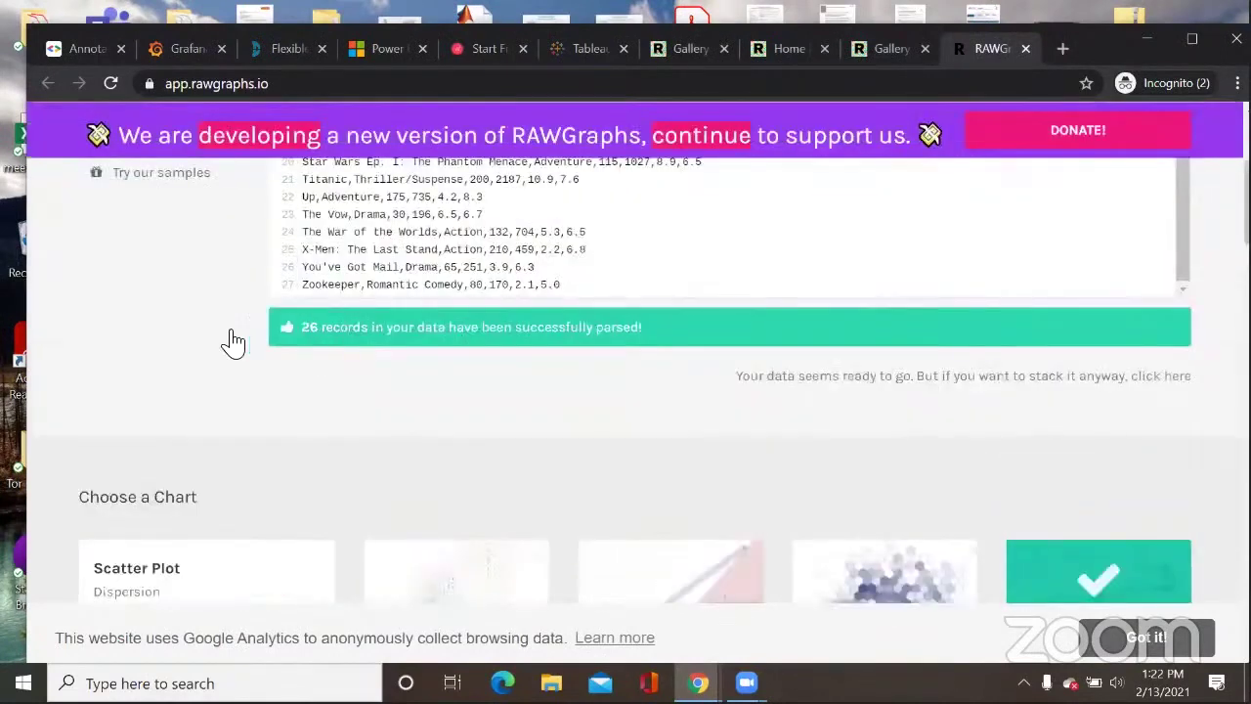
scroll(232, 340, up, 2)
scroll(541, 366, up, 1)
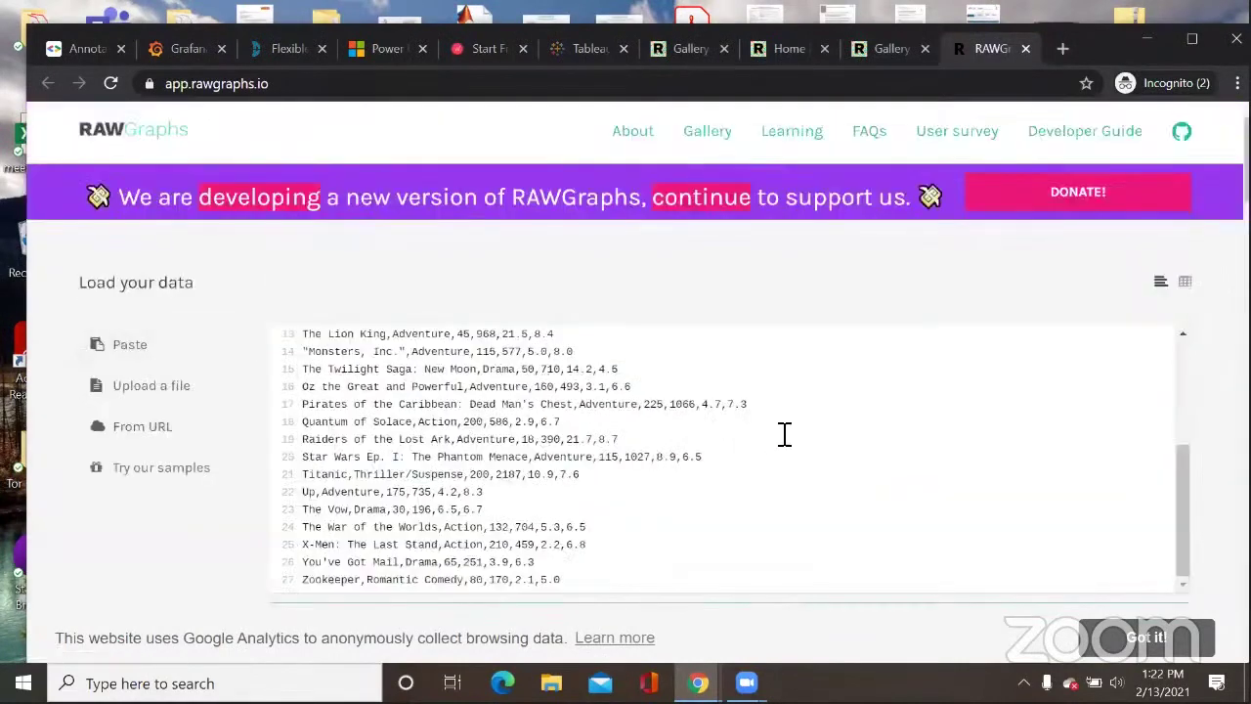
scroll(795, 433, down, 12)
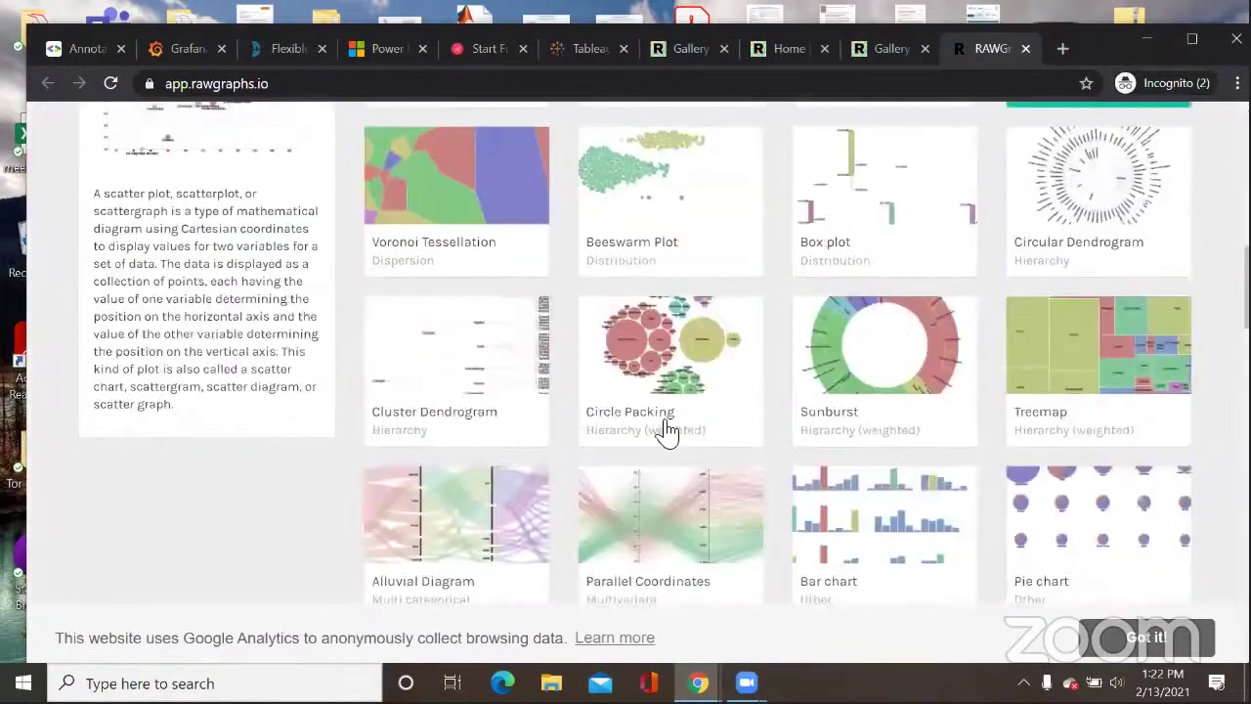
scroll(668, 431, up, 3)
scroll(636, 432, down, 1)
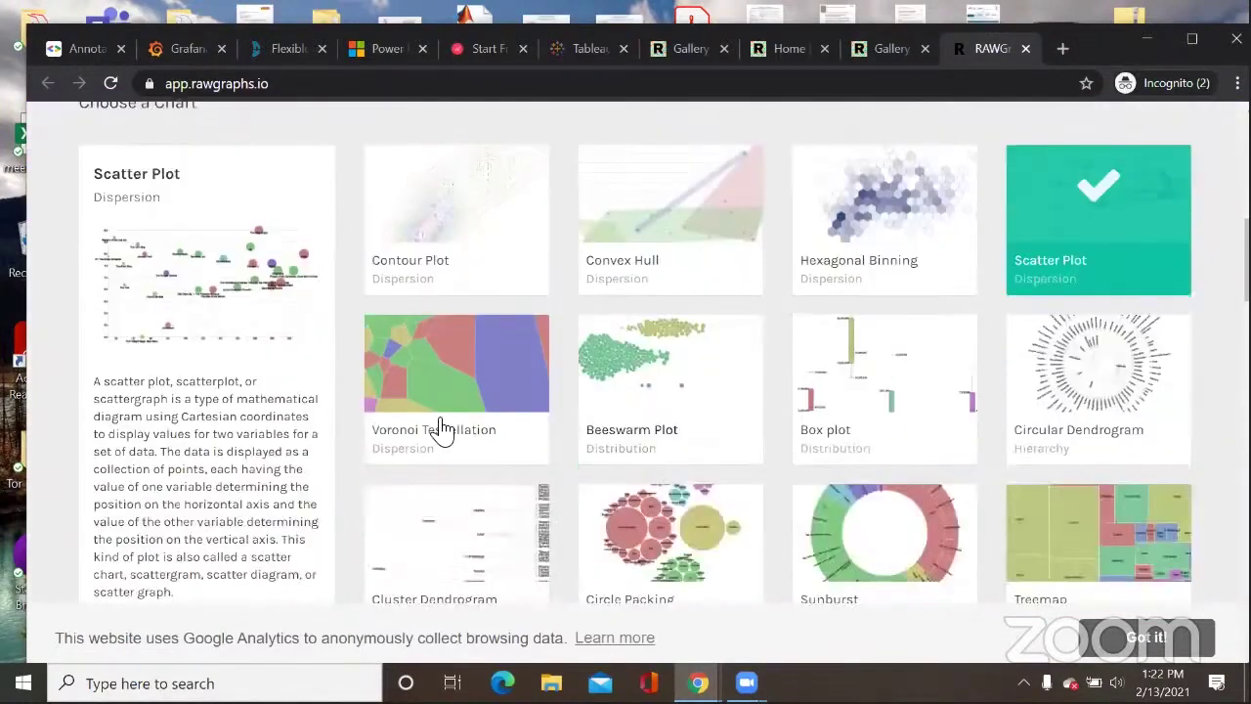
scroll(439, 428, down, 1)
scroll(399, 419, up, 1)
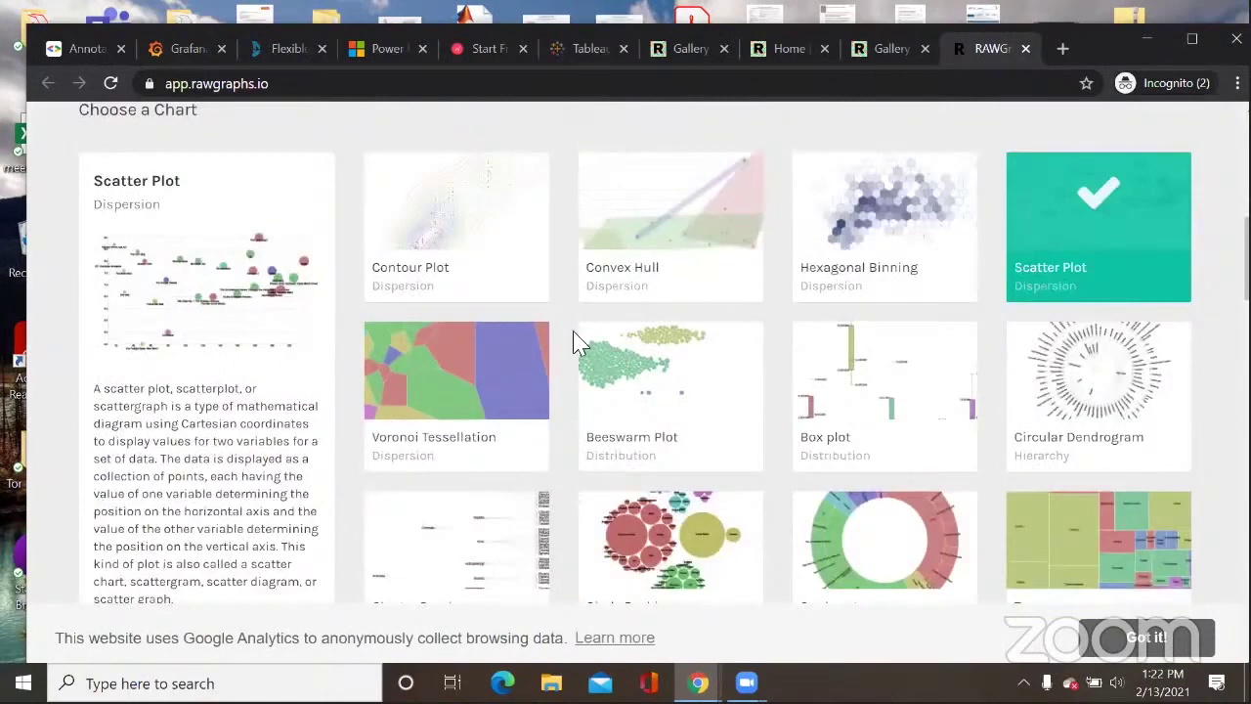
click(474, 428)
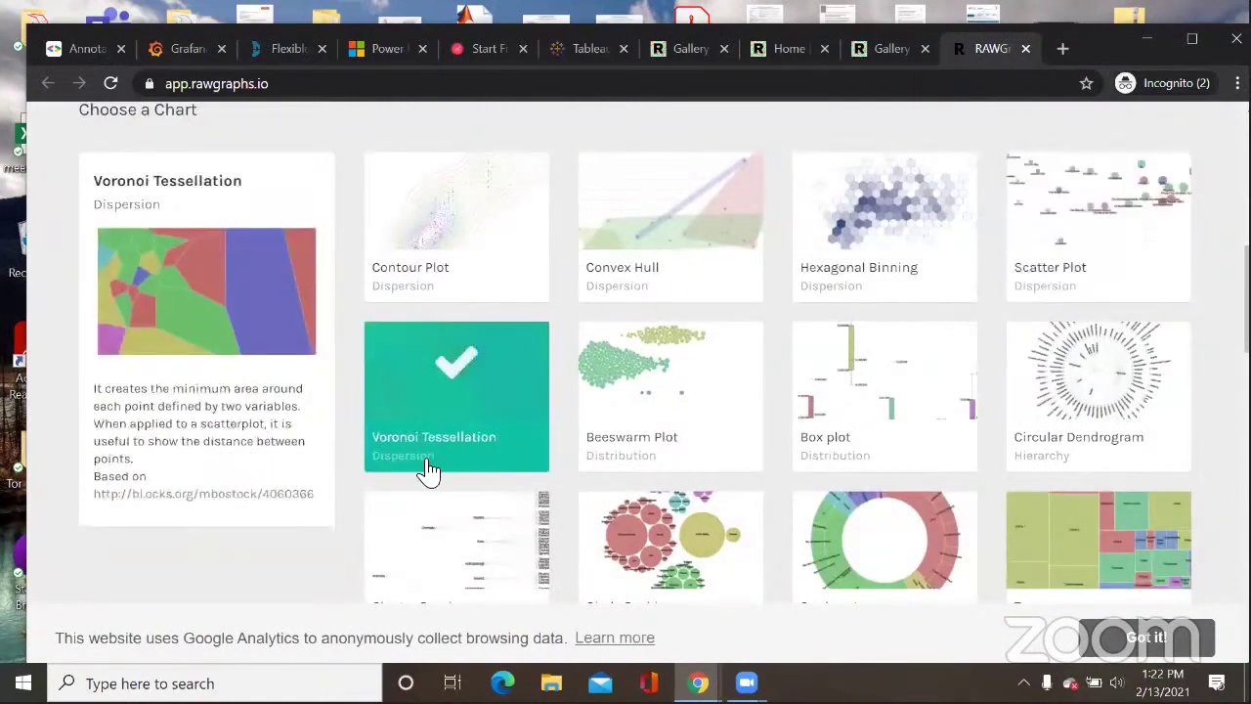
Step: Review the loaded movie data, the available chart types and the dimensions that Voronoi Tessellation accepts
scroll(494, 455, down, 12)
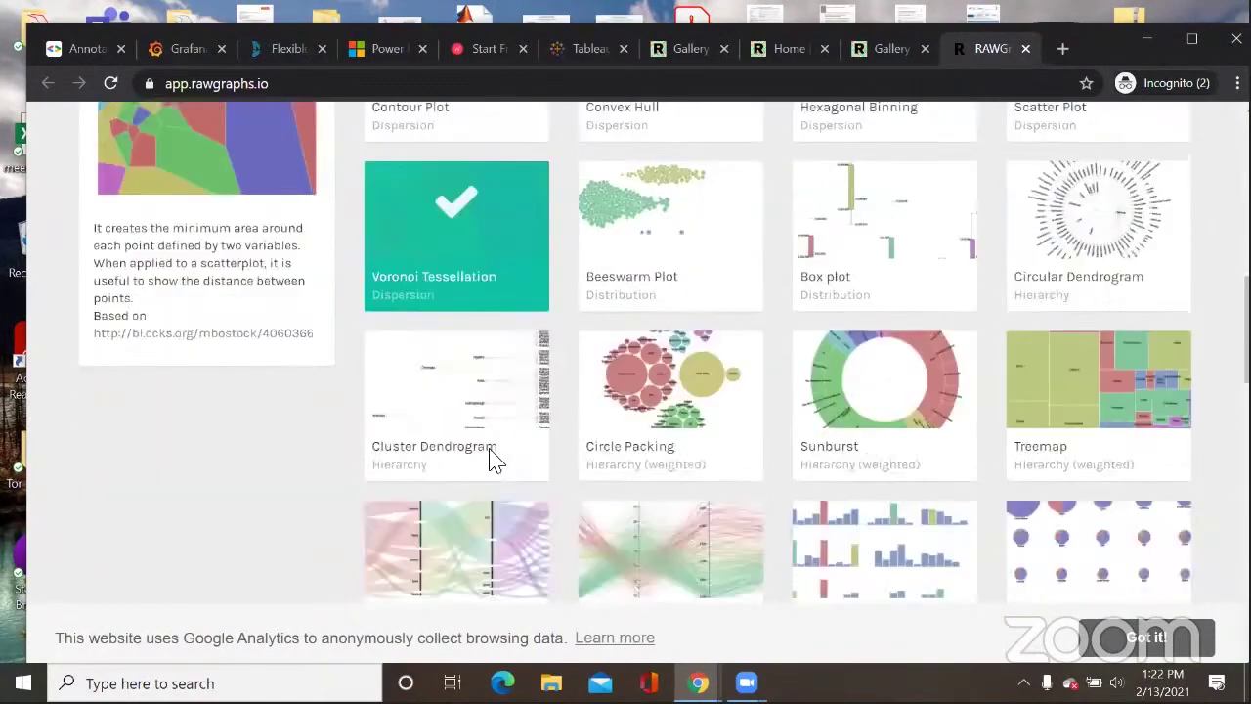
scroll(1013, 393, up, 3)
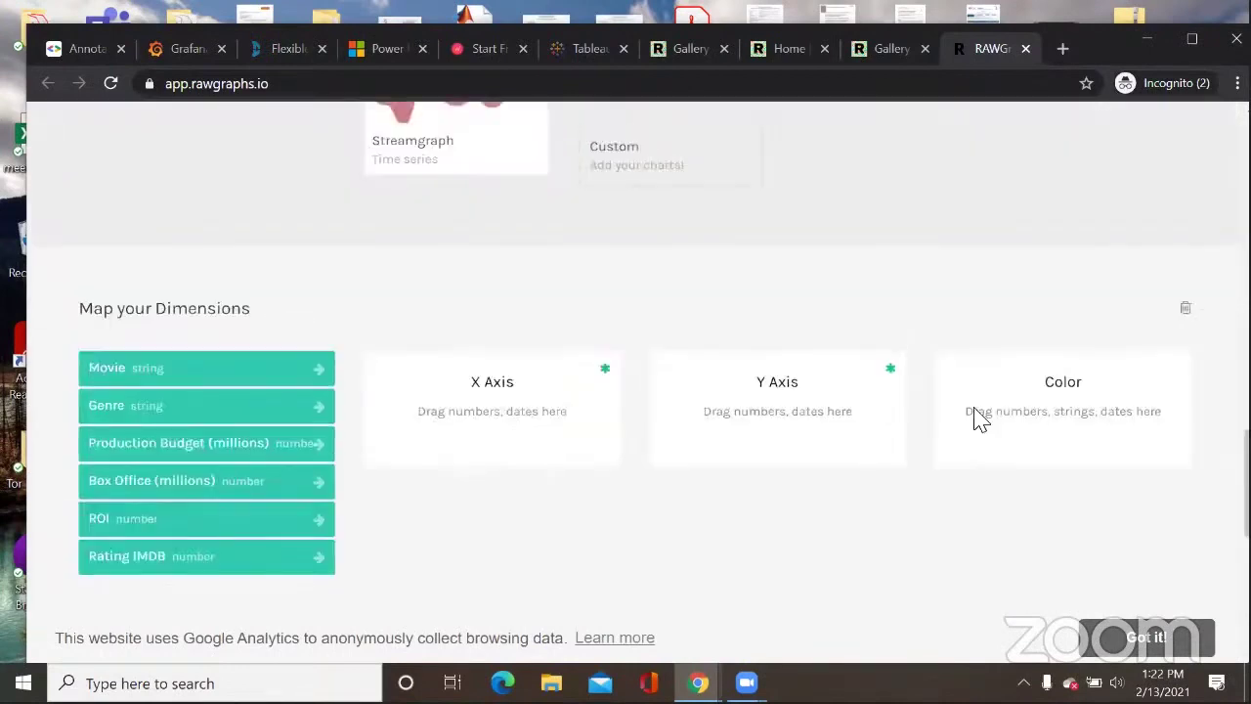
scroll(634, 411, up, 5)
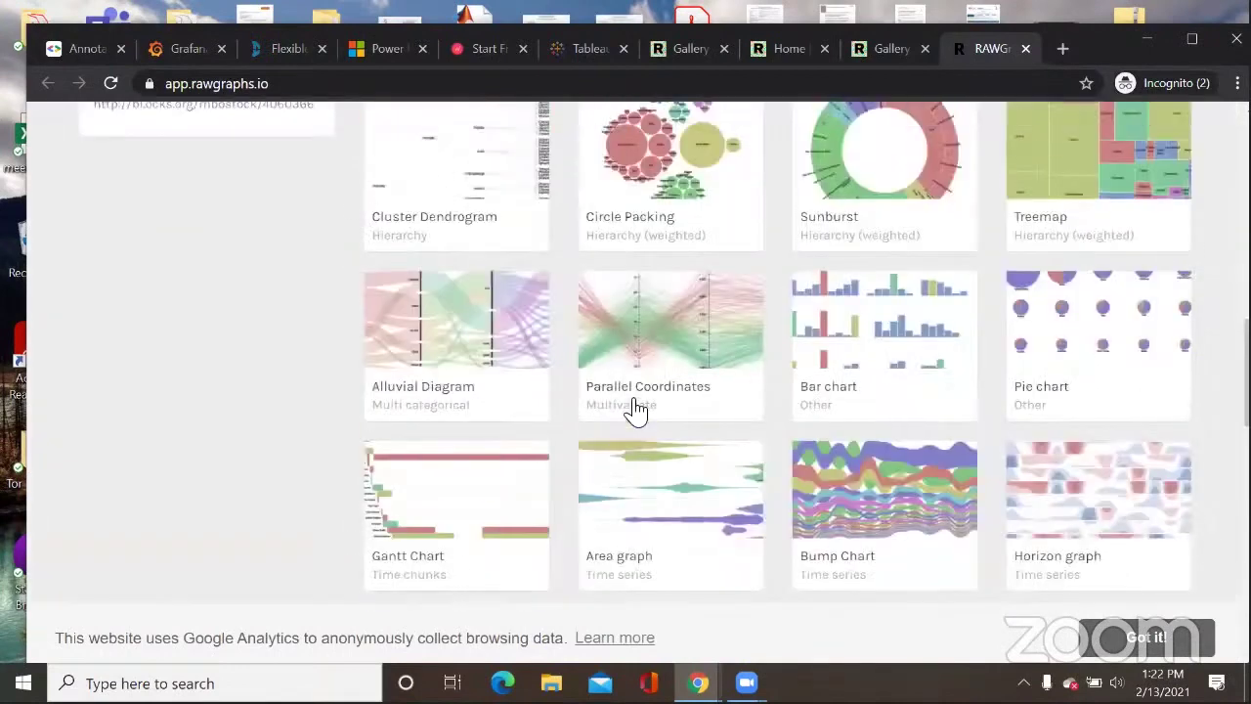
scroll(635, 411, up, 6)
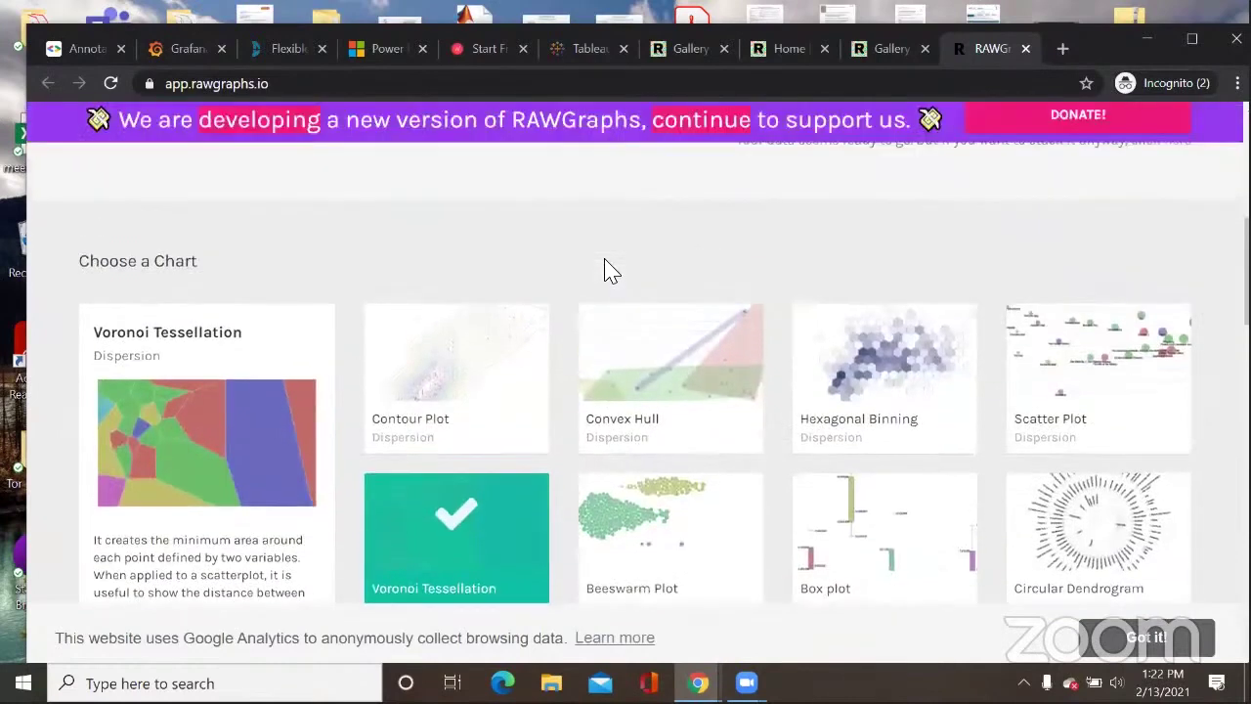
scroll(606, 268, up, 2)
scroll(1095, 445, down, 1)
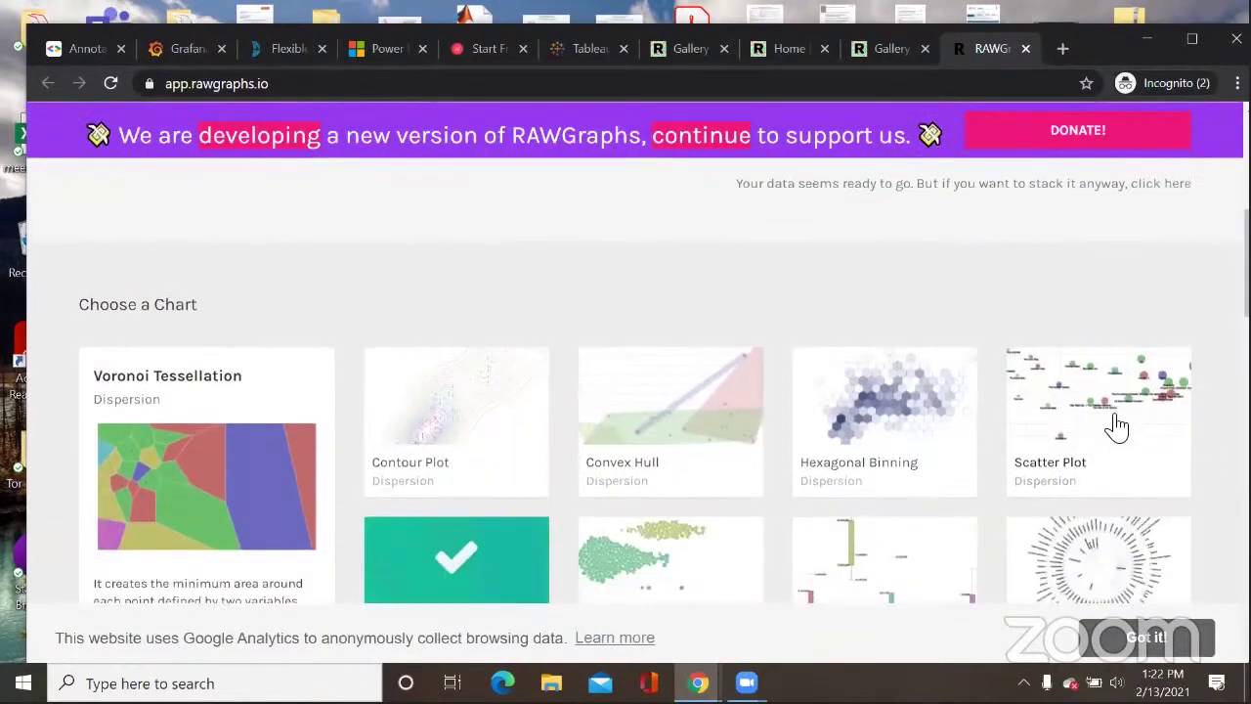
scroll(1131, 420, down, 1)
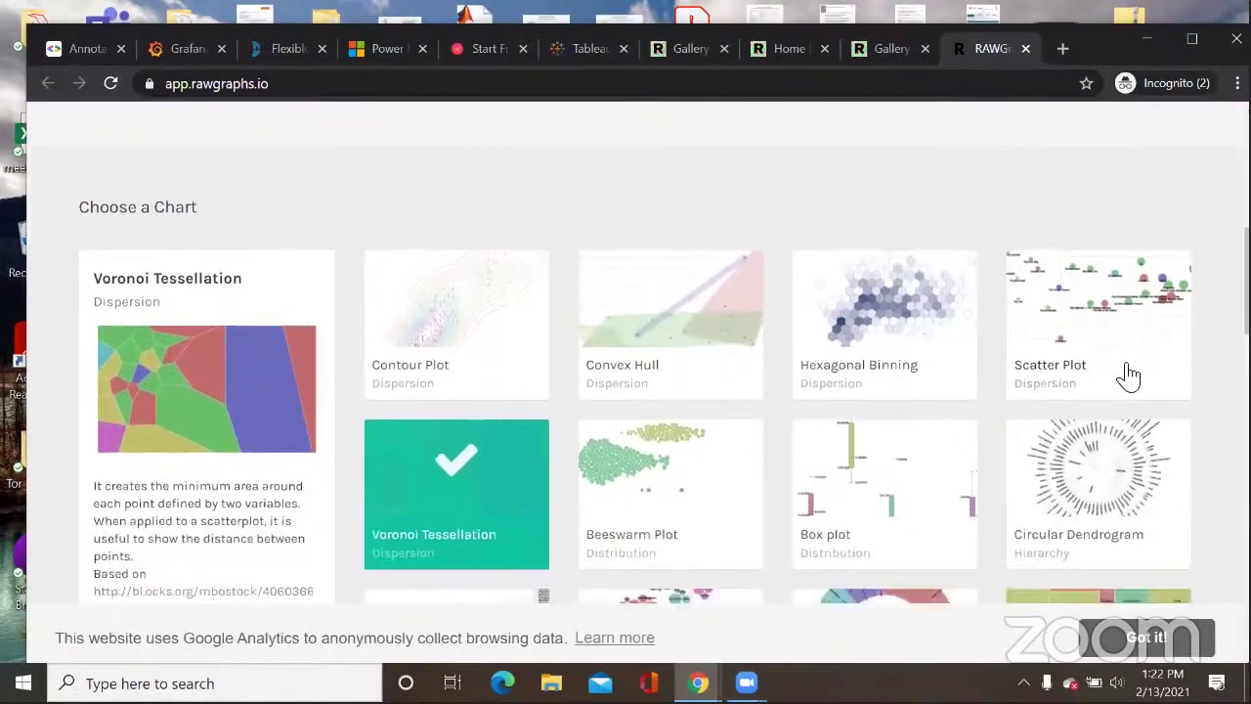
scroll(1129, 374, up, 1)
scroll(1125, 371, up, 4)
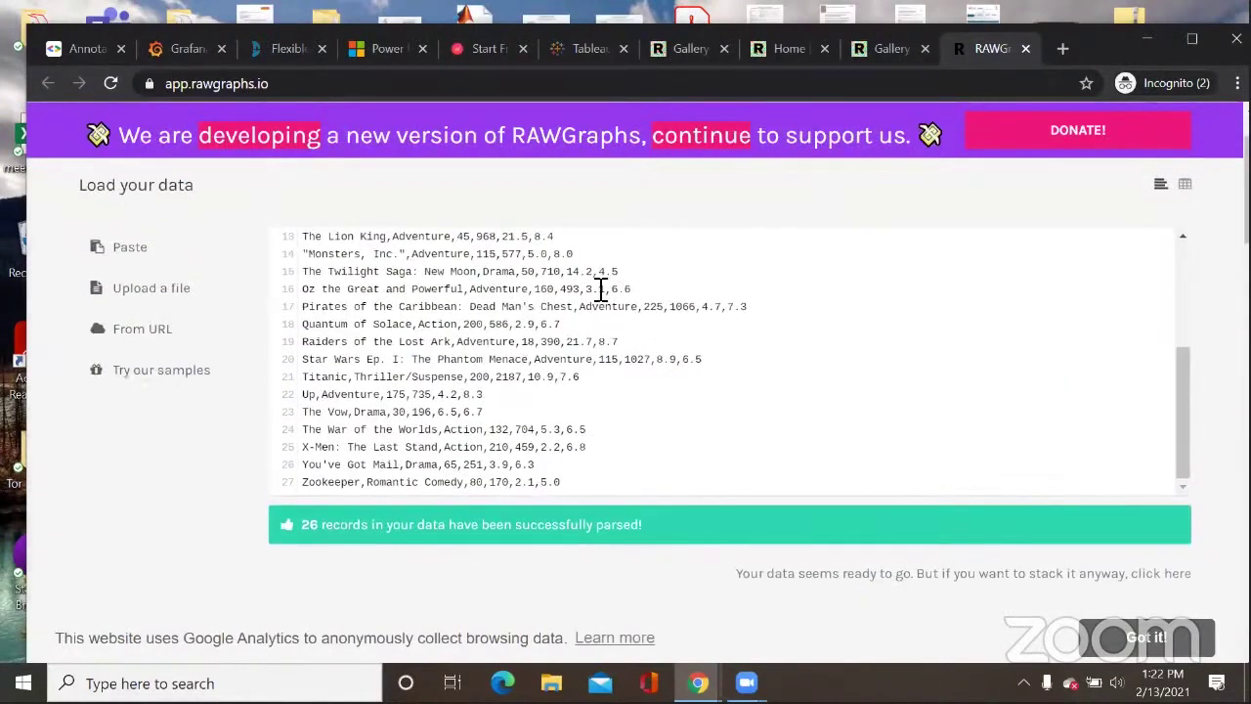
scroll(695, 393, down, 4)
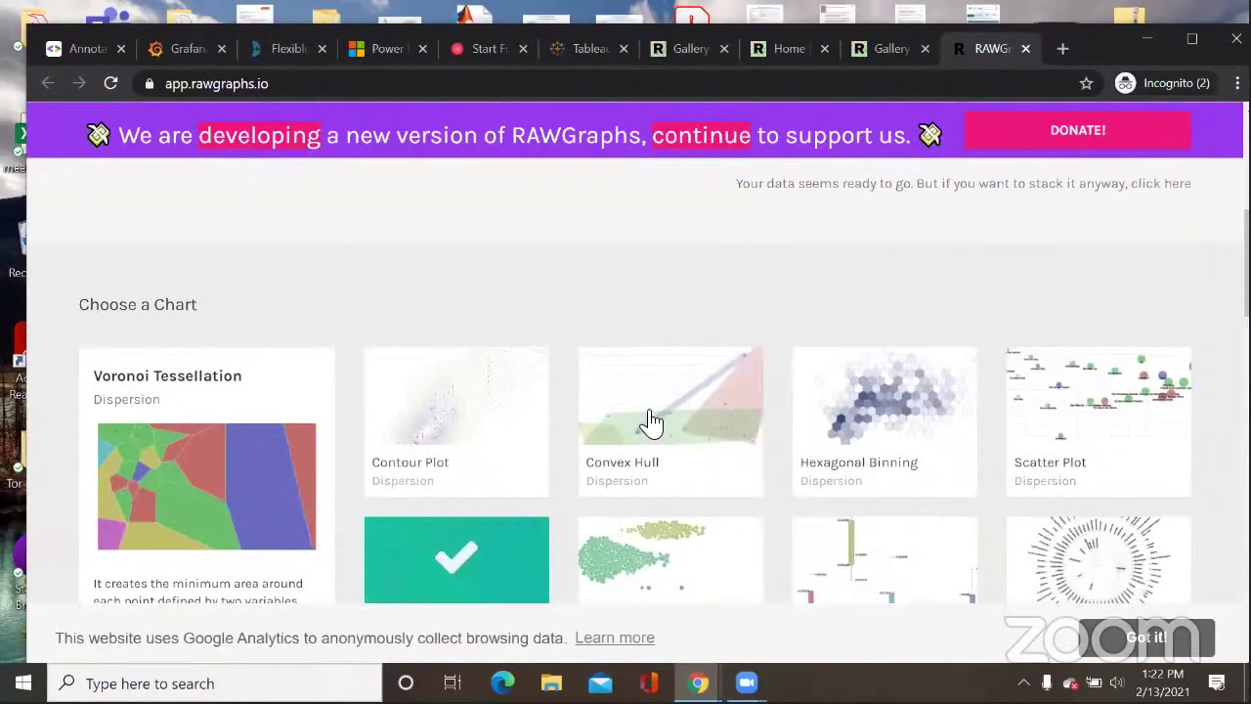
scroll(652, 422, down, 3)
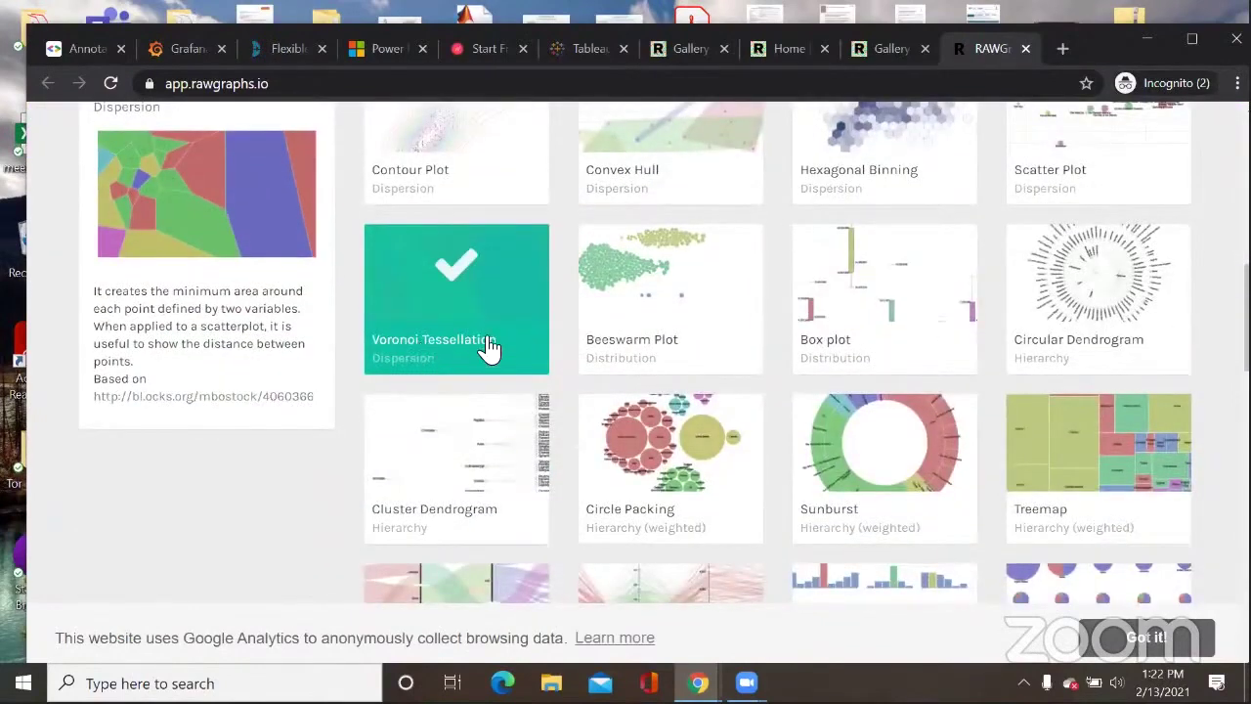
scroll(480, 338, down, 5)
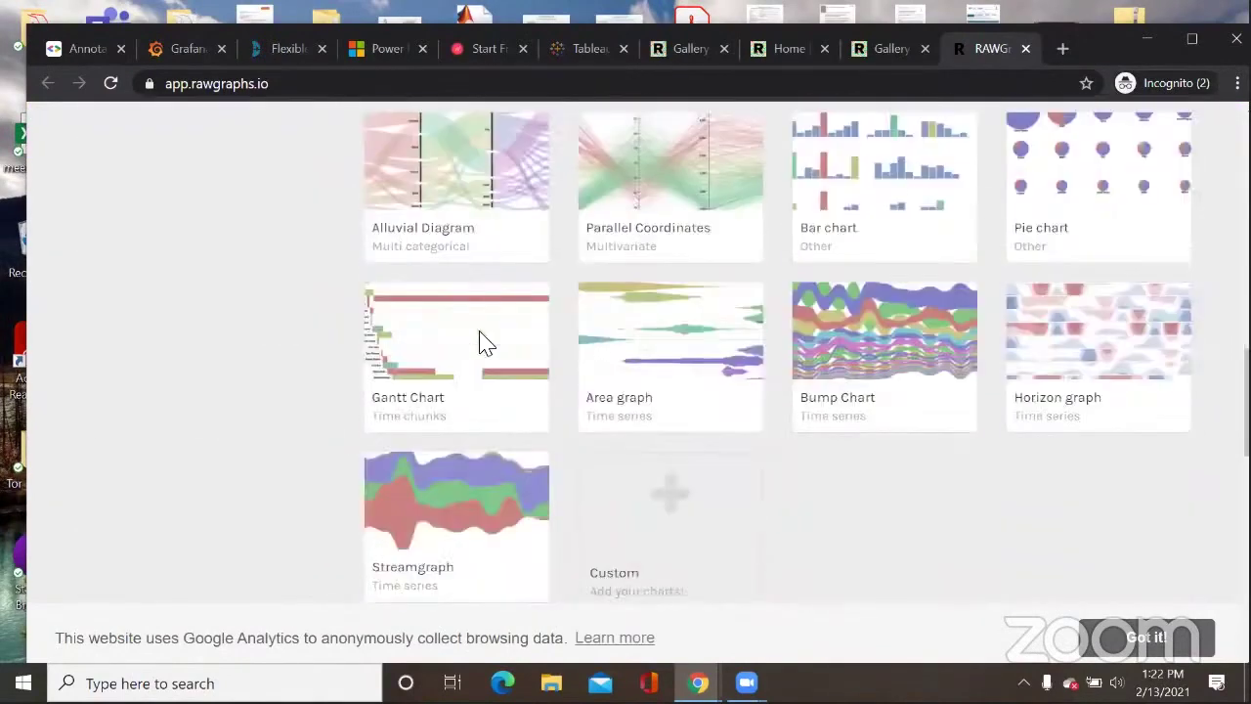
Step: Map Production Budget (millions) to the X Axis, Box Office (millions) to the Y Axis and Movie to Color
scroll(485, 342, down, 5)
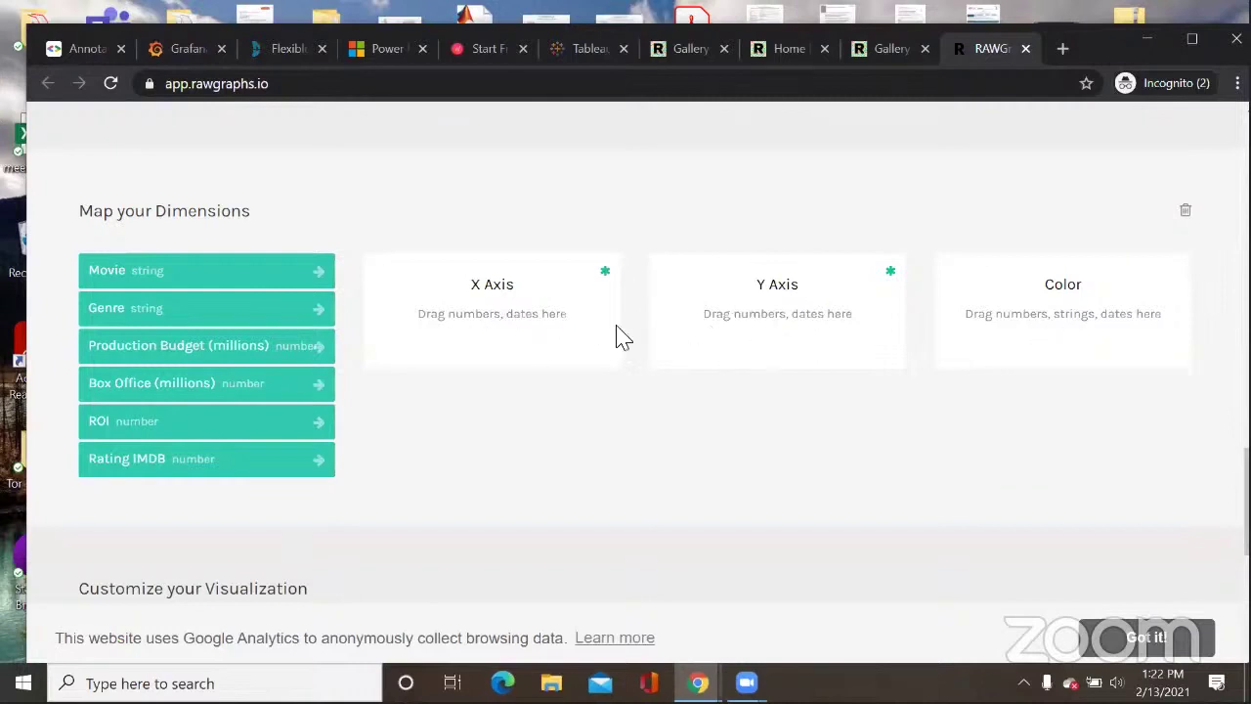
drag(227, 360, 525, 344)
drag(216, 388, 706, 361)
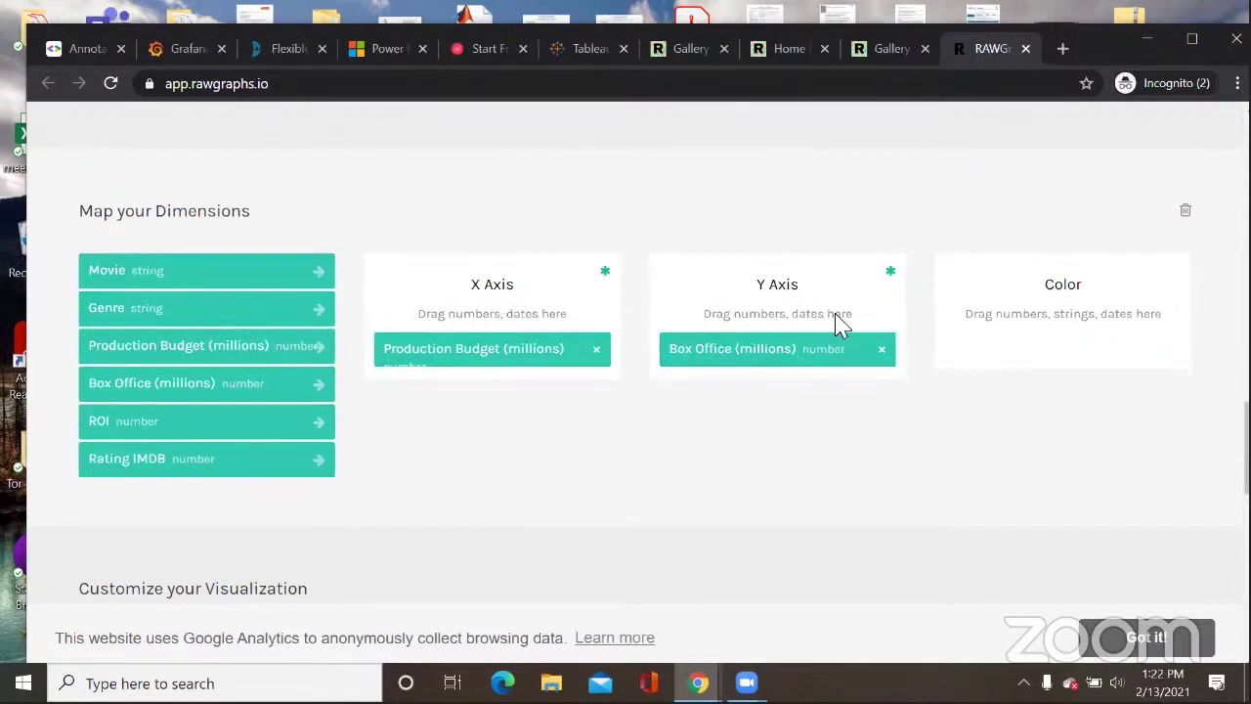
drag(185, 282, 1039, 363)
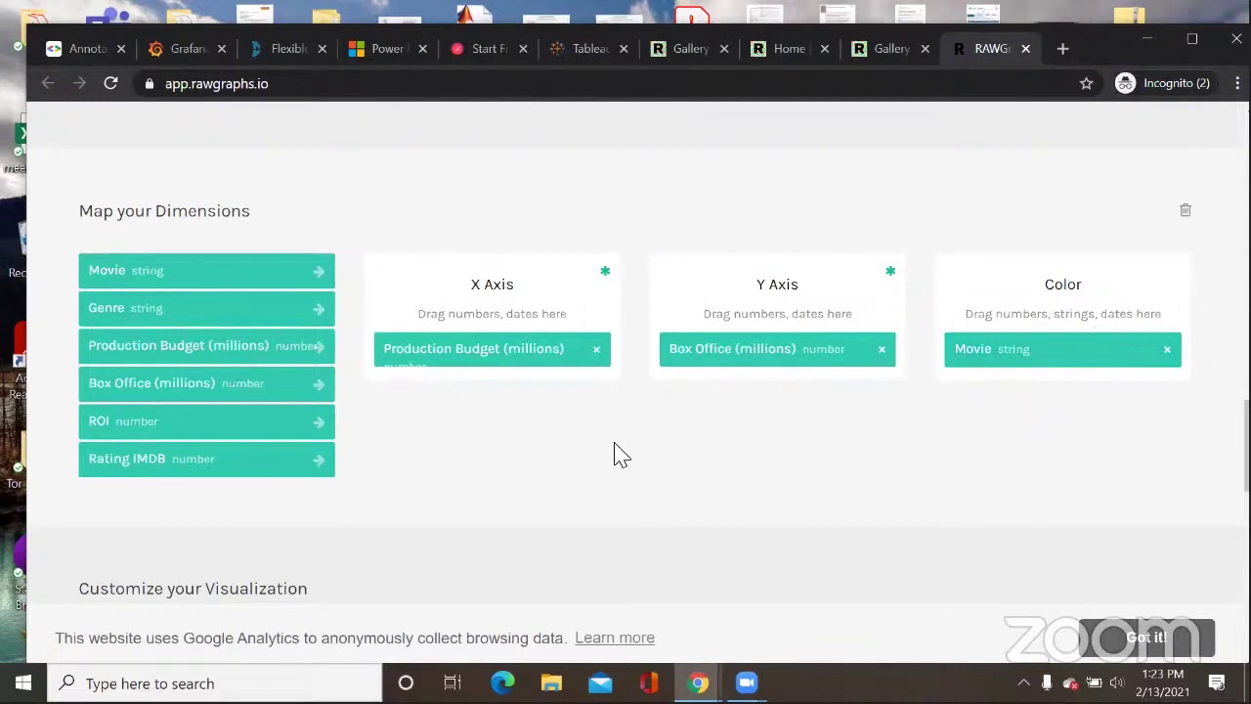
drag(663, 339, 664, 342)
Step: Examine the Voronoi tessellation's cells, points and color scale against the mapped X Axis, Y Axis and Color dimensions
scroll(716, 381, down, 7)
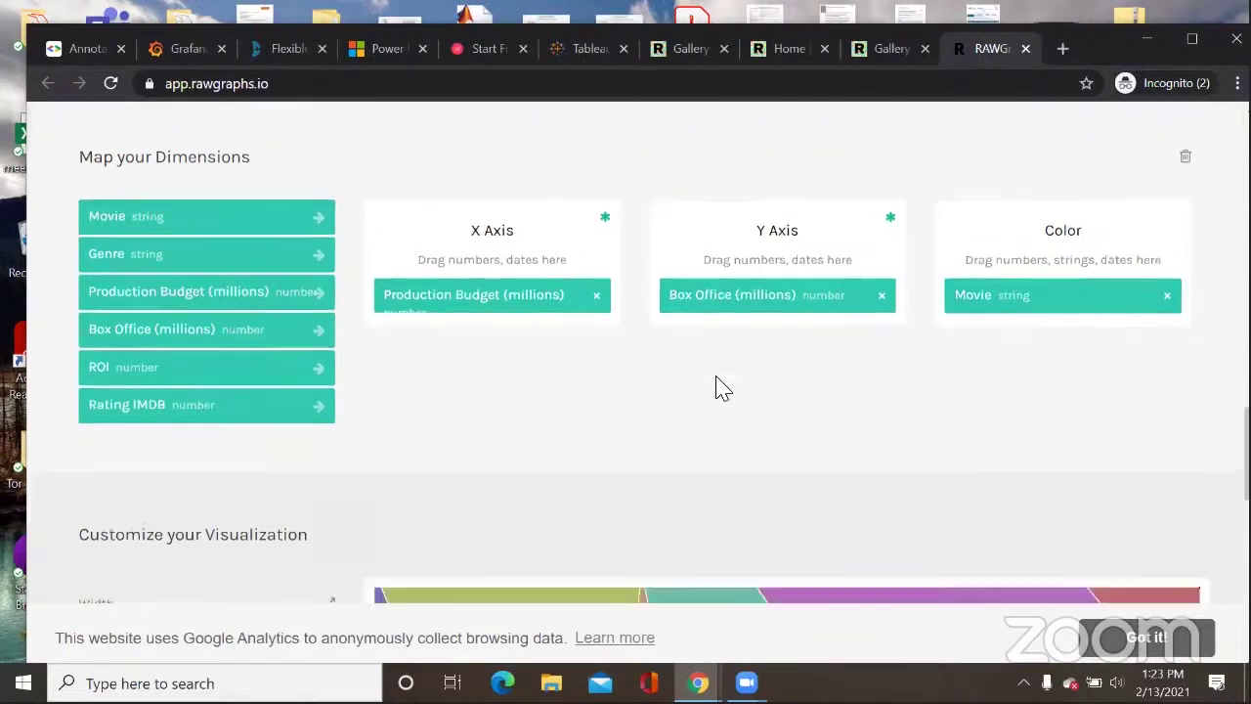
scroll(722, 406, down, 1)
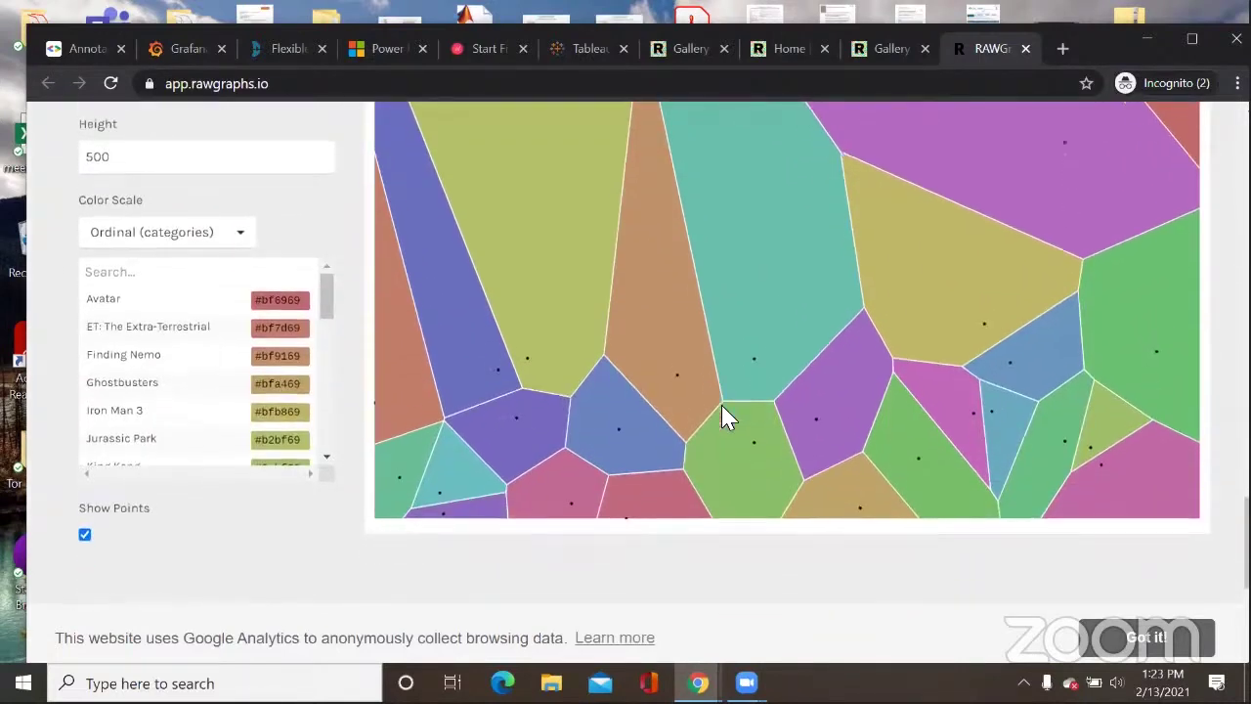
scroll(725, 405, up, 3)
scroll(725, 405, down, 2)
scroll(725, 404, up, 5)
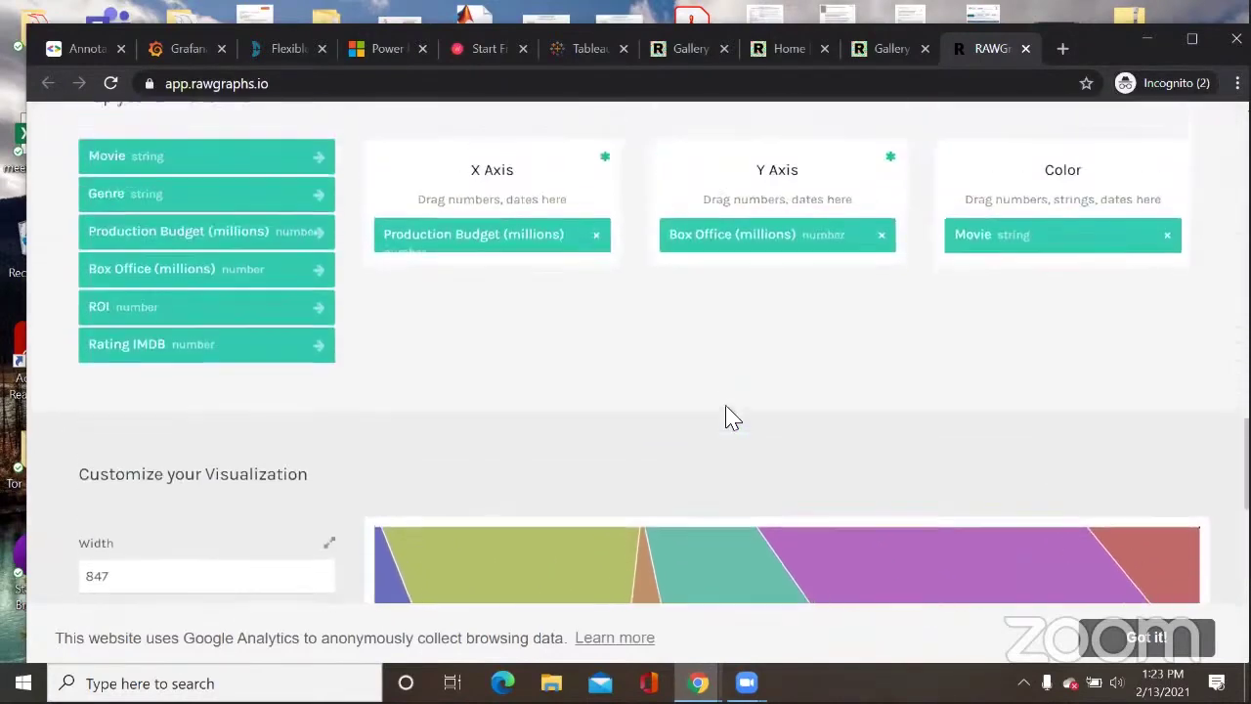
drag(749, 221, 792, 221)
drag(436, 249, 500, 218)
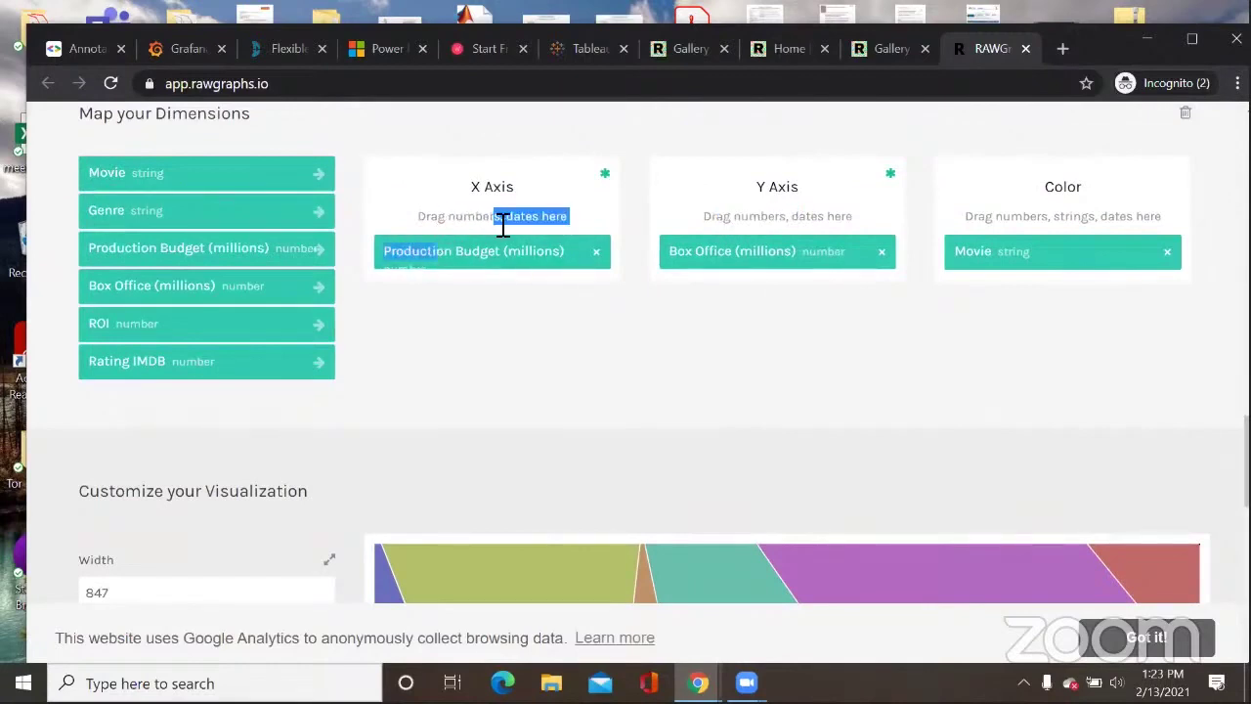
drag(1004, 219, 1082, 220)
scroll(938, 337, down, 4)
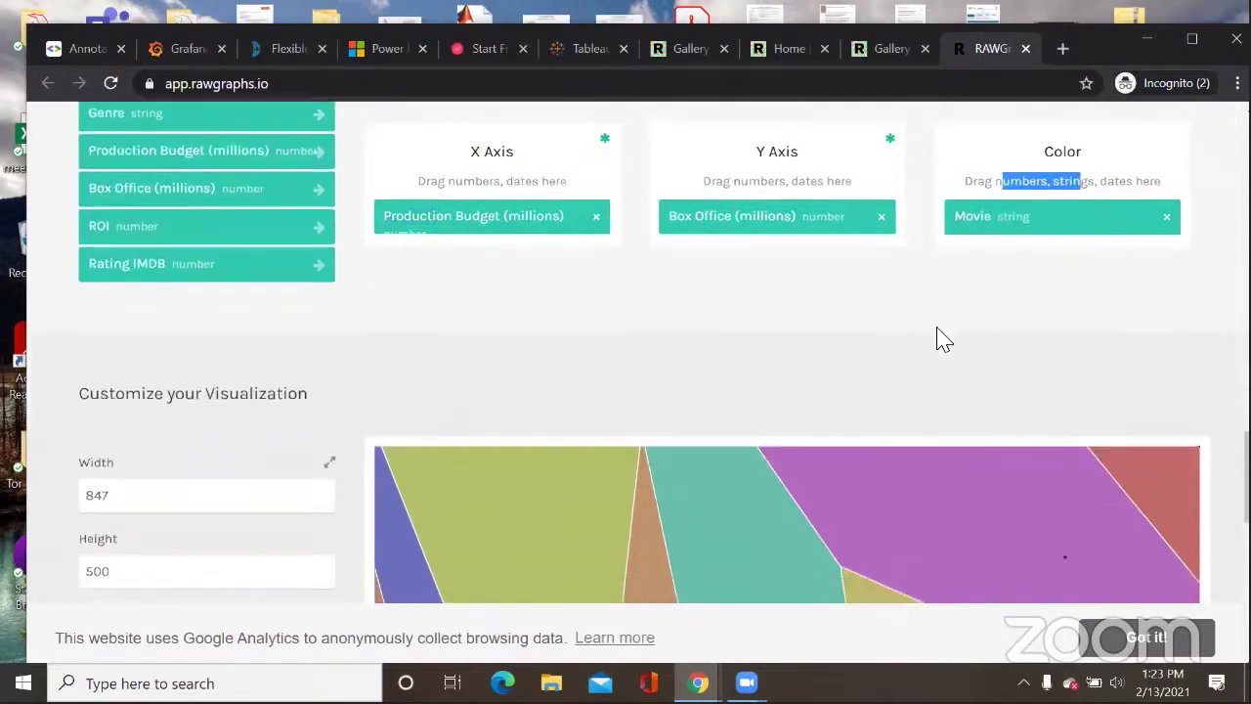
scroll(742, 450, down, 2)
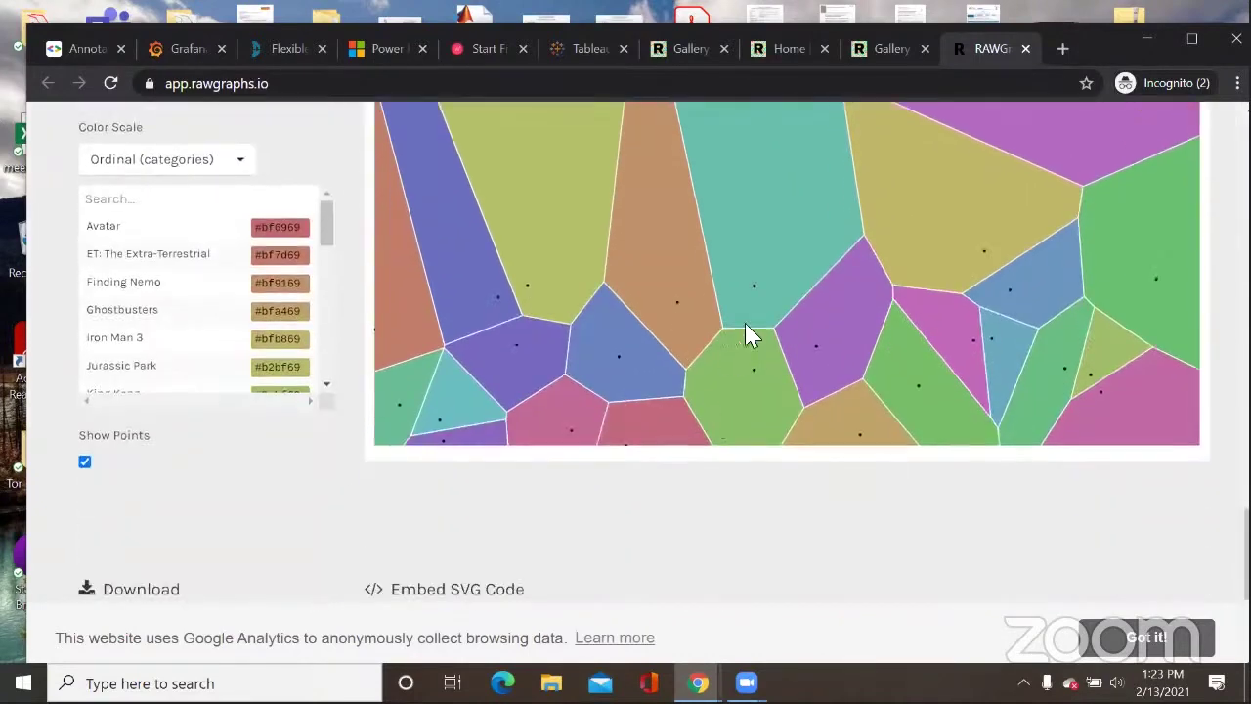
scroll(944, 391, up, 6)
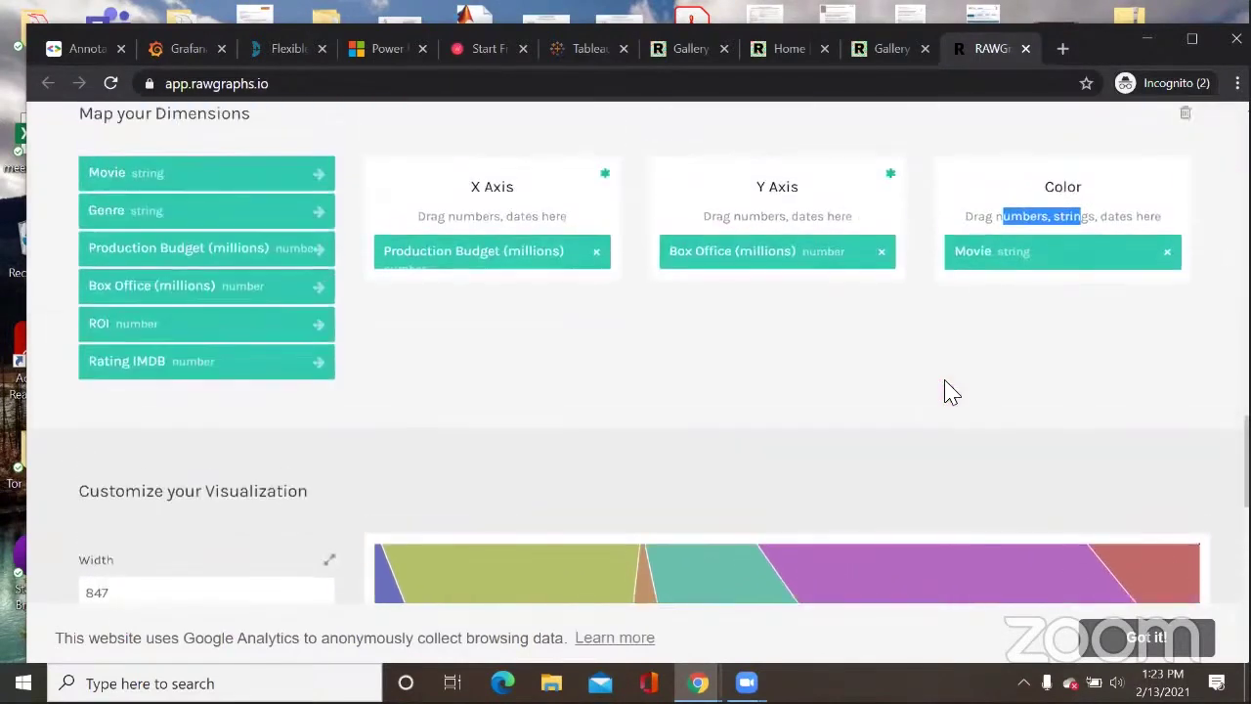
Step: Change the chart type to Hexagonal Binning
scroll(944, 391, up, 1)
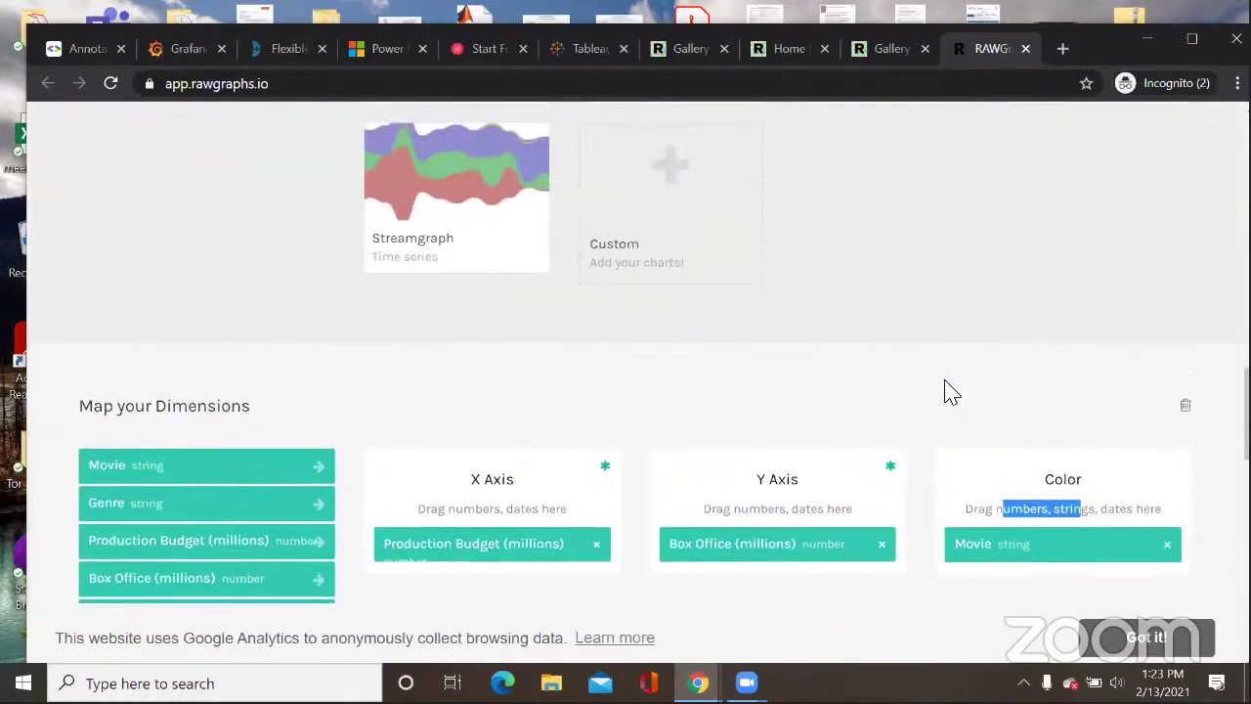
scroll(944, 391, up, 5)
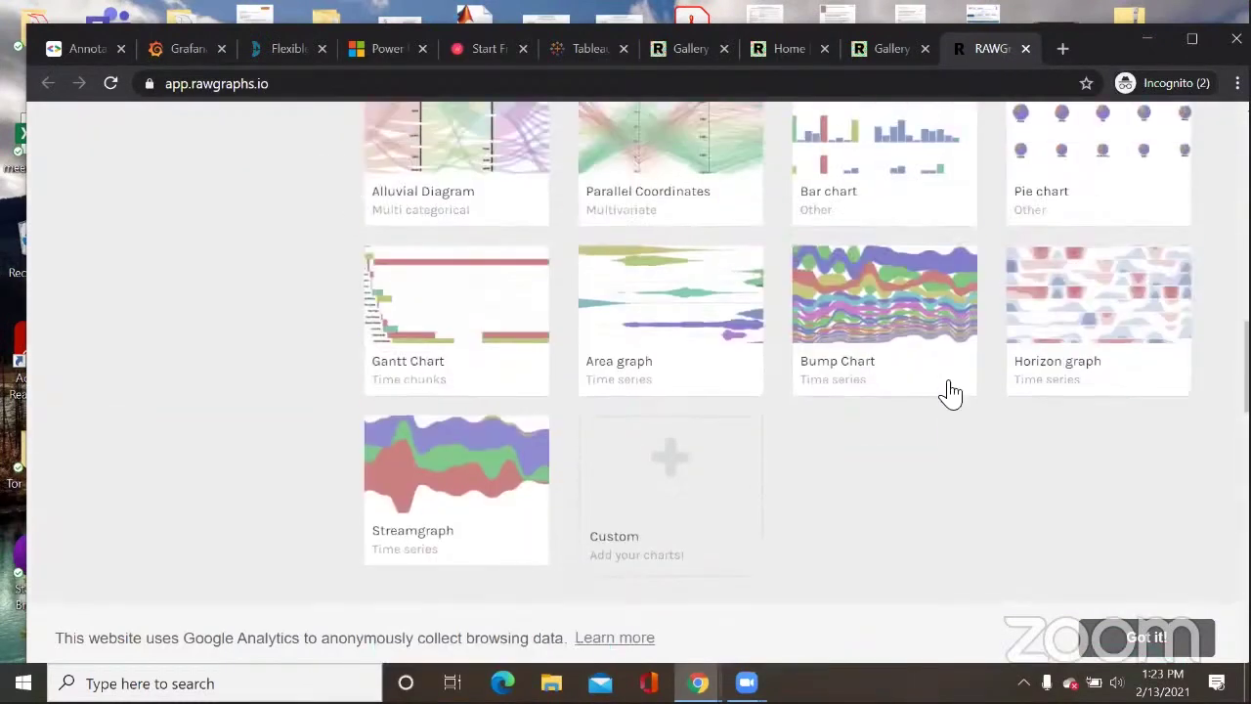
scroll(951, 391, up, 4)
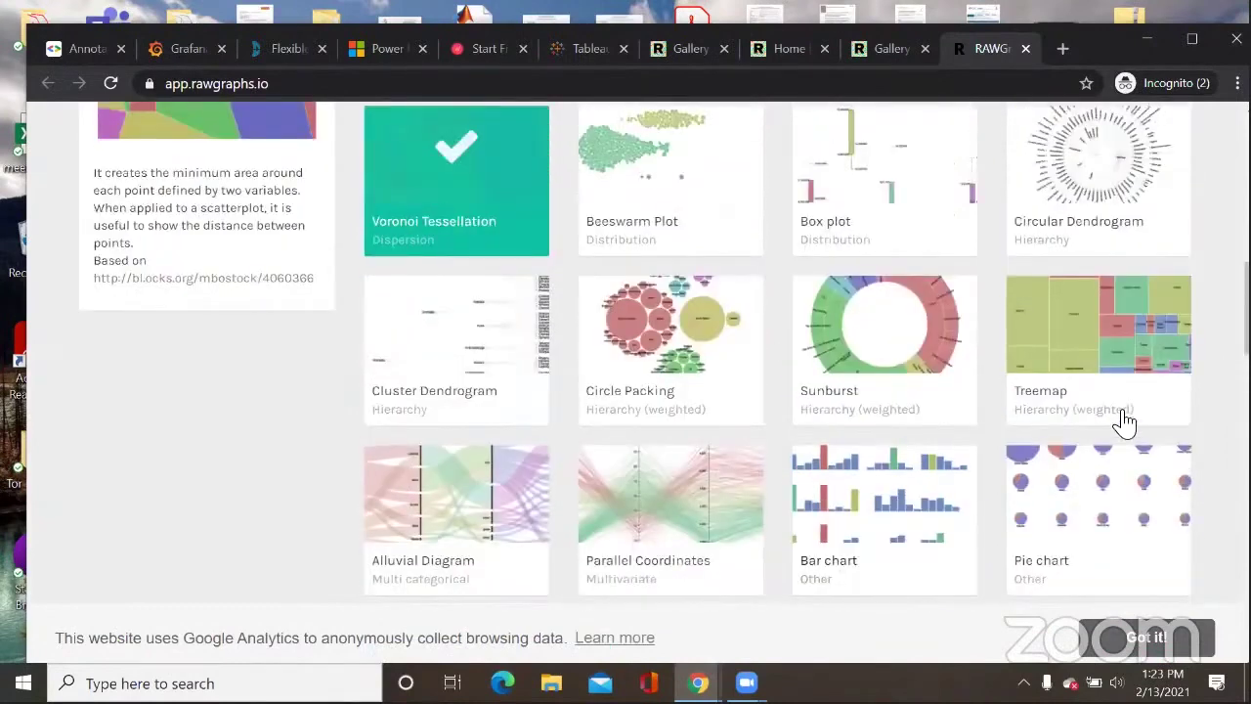
scroll(1070, 411, up, 2)
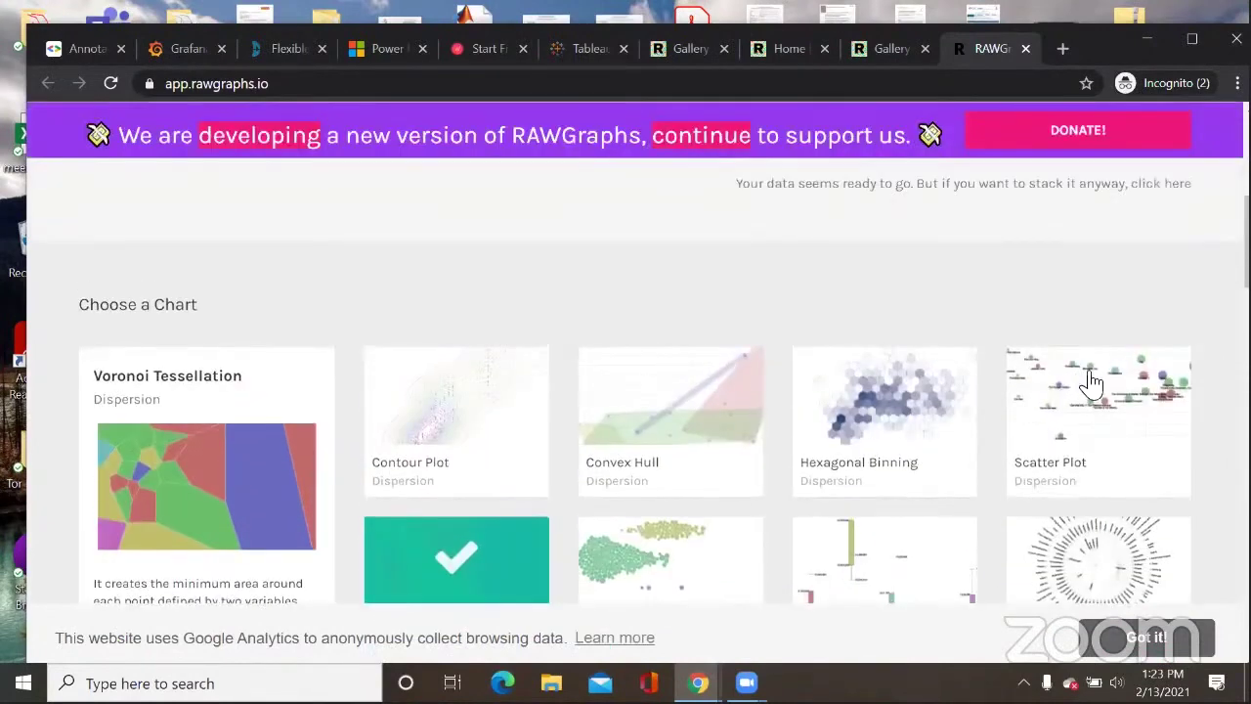
scroll(1074, 389, down, 1)
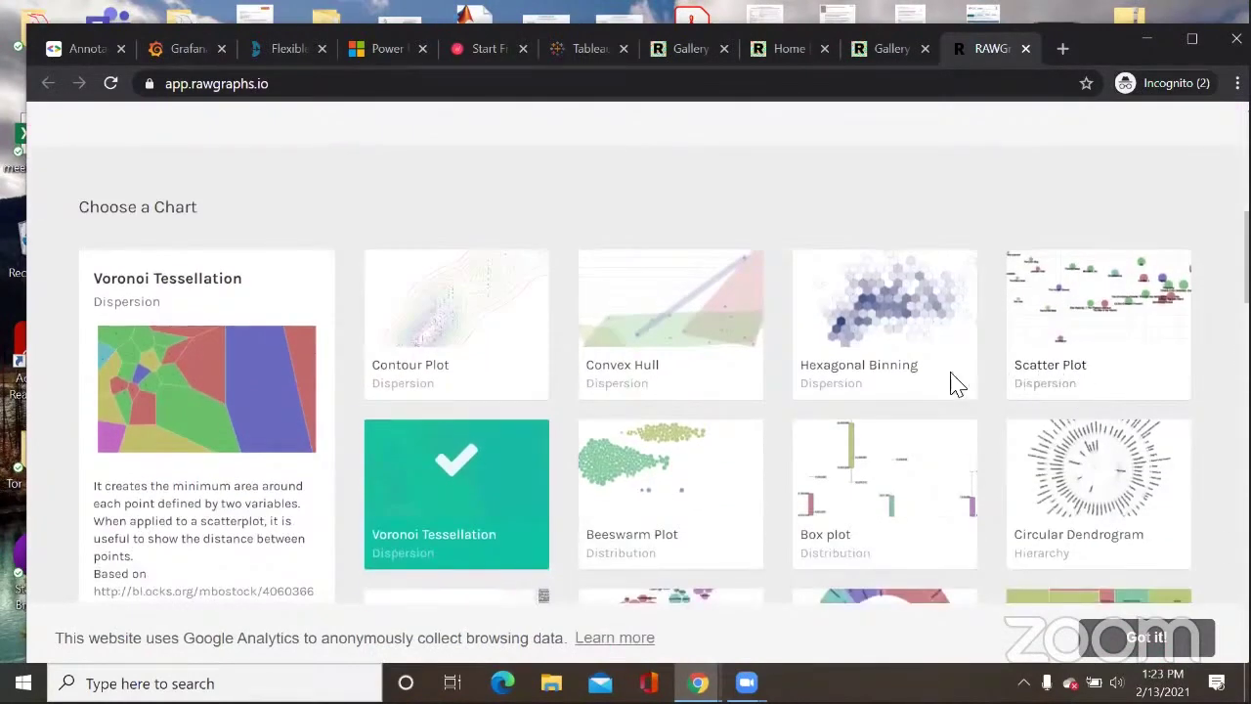
click(899, 374)
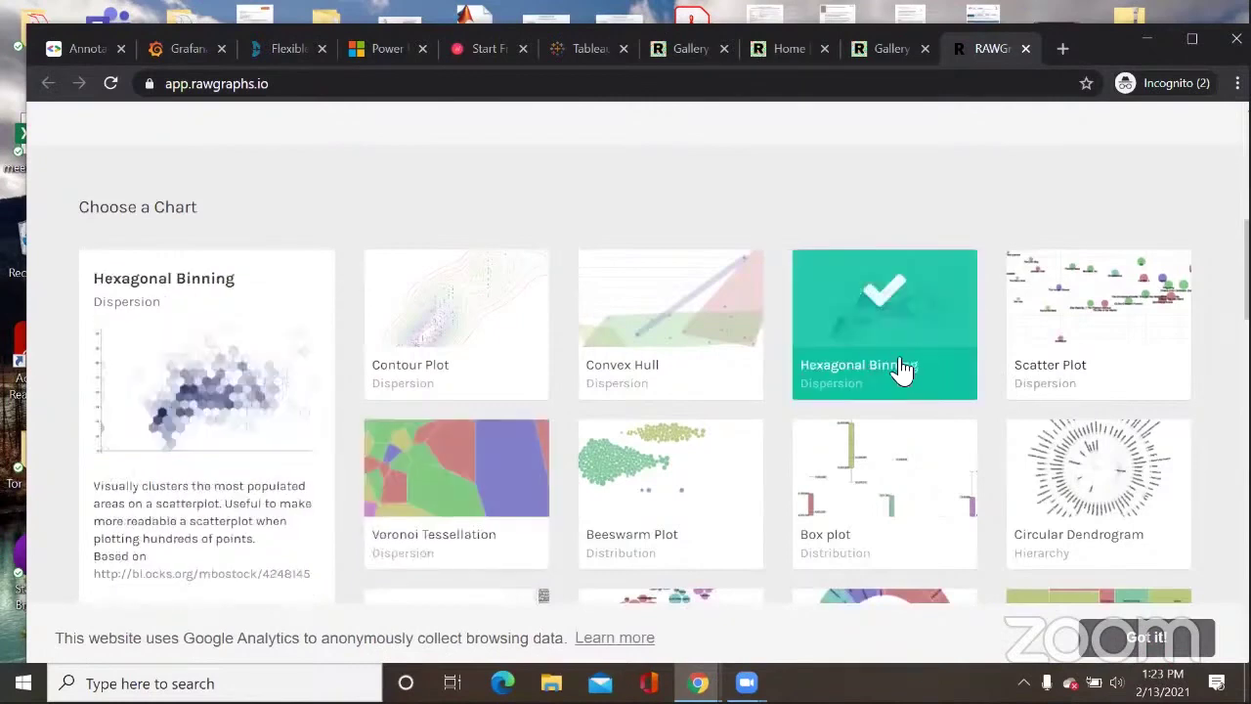
Step: Map Production Budget (millions) to the X Axis and Box Office (millions) to the Y Axis of the hexagonal binning chart
scroll(894, 374, down, 2)
scroll(894, 375, down, 3)
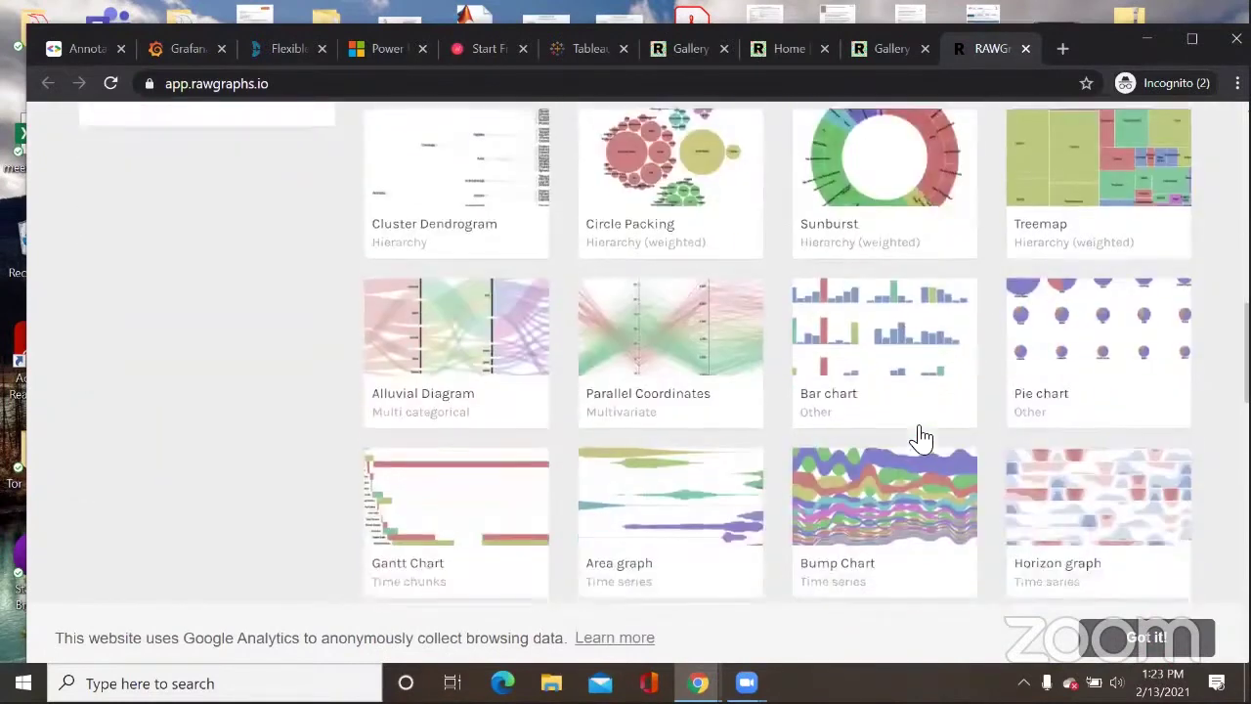
scroll(921, 436, up, 2)
scroll(557, 352, up, 4)
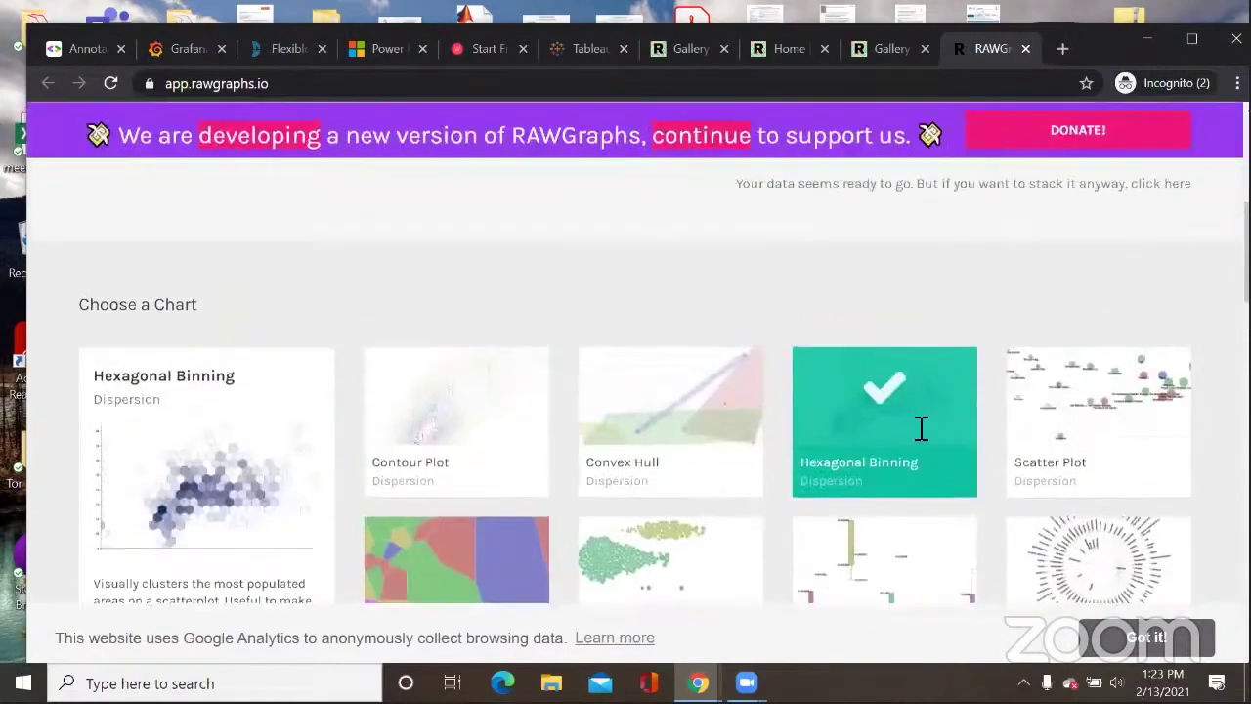
scroll(903, 479, up, 4)
scroll(894, 440, down, 5)
scroll(893, 439, down, 3)
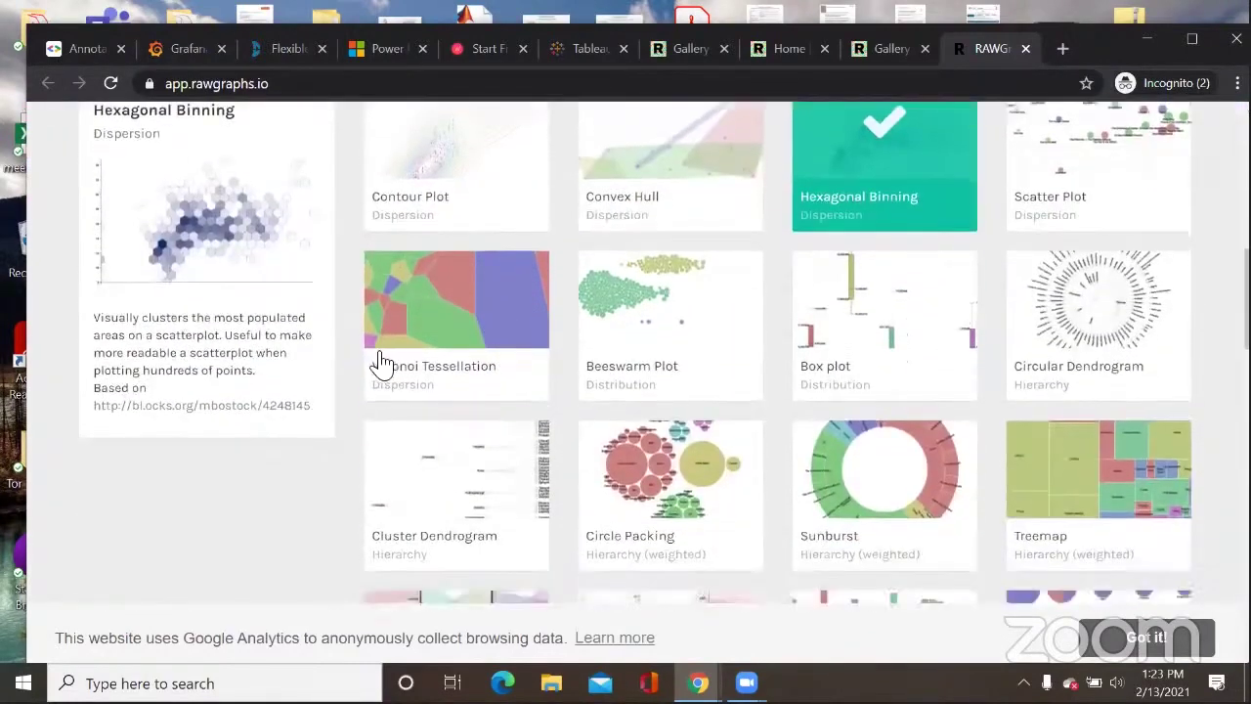
scroll(203, 371, down, 6)
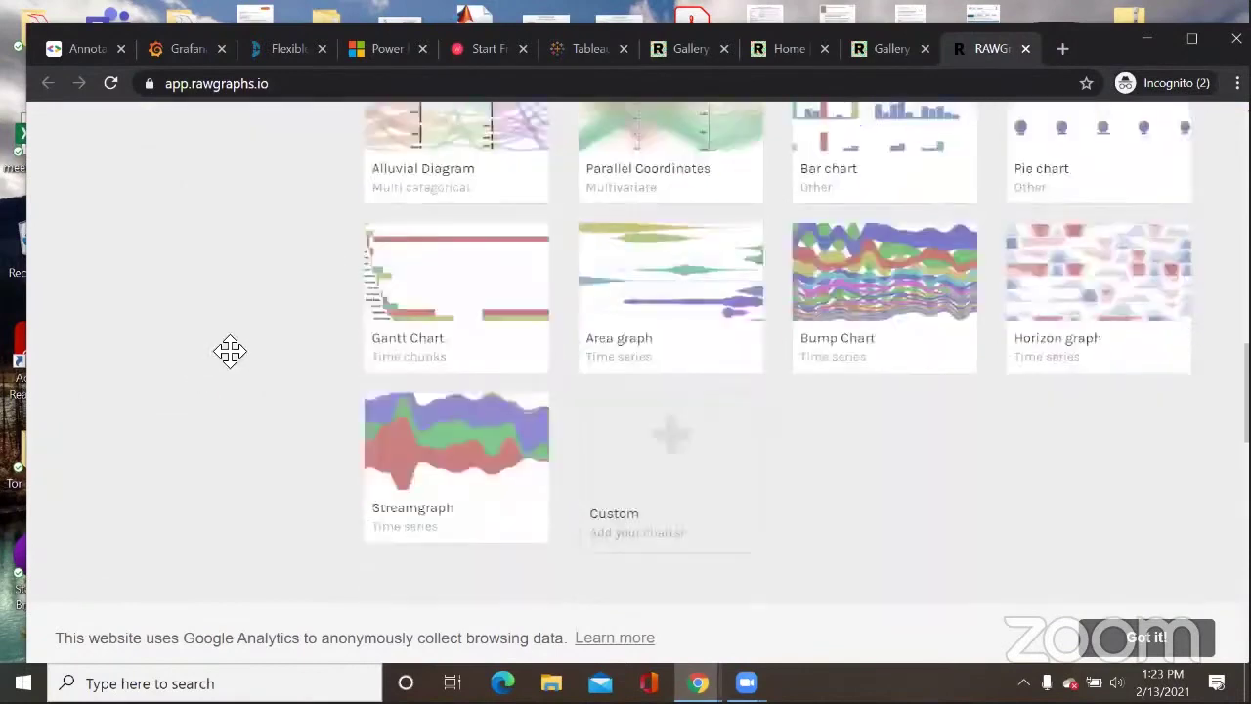
scroll(372, 351, down, 4)
drag(240, 389, 803, 339)
scroll(924, 388, down, 5)
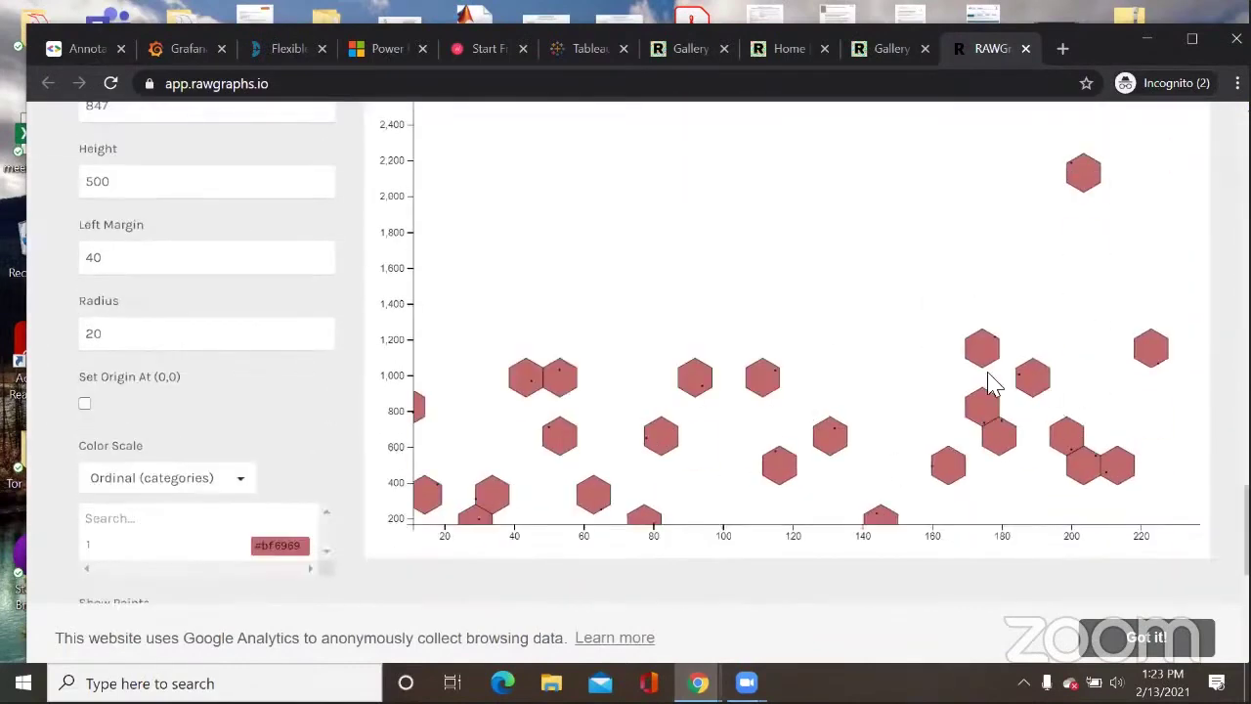
scroll(842, 383, up, 7)
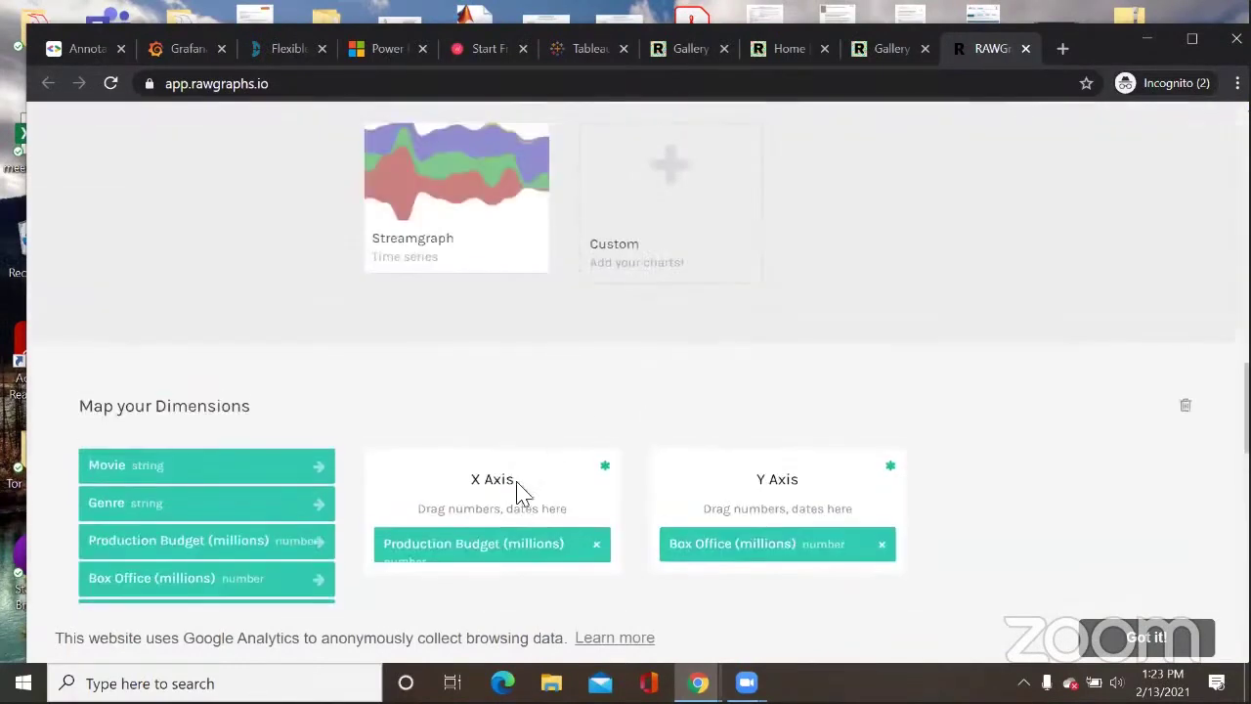
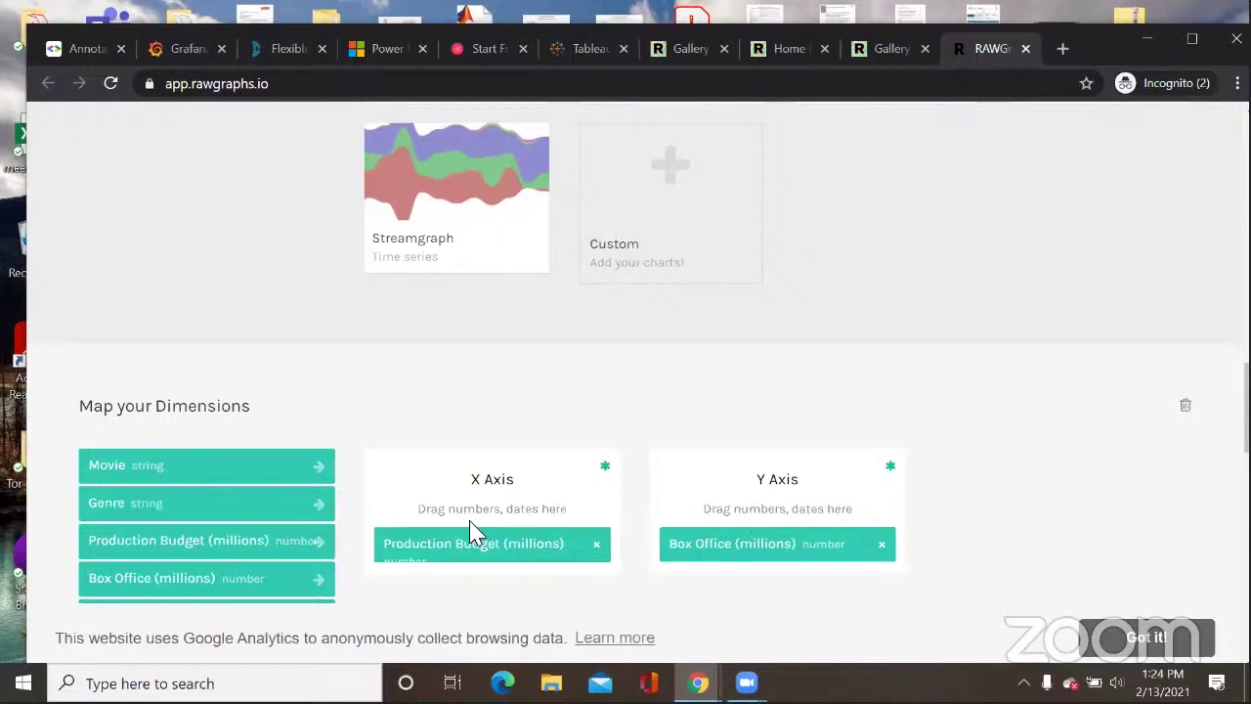
Step: Replace the loaded data with the sample dataset Biggest cities per continent
scroll(584, 485, up, 6)
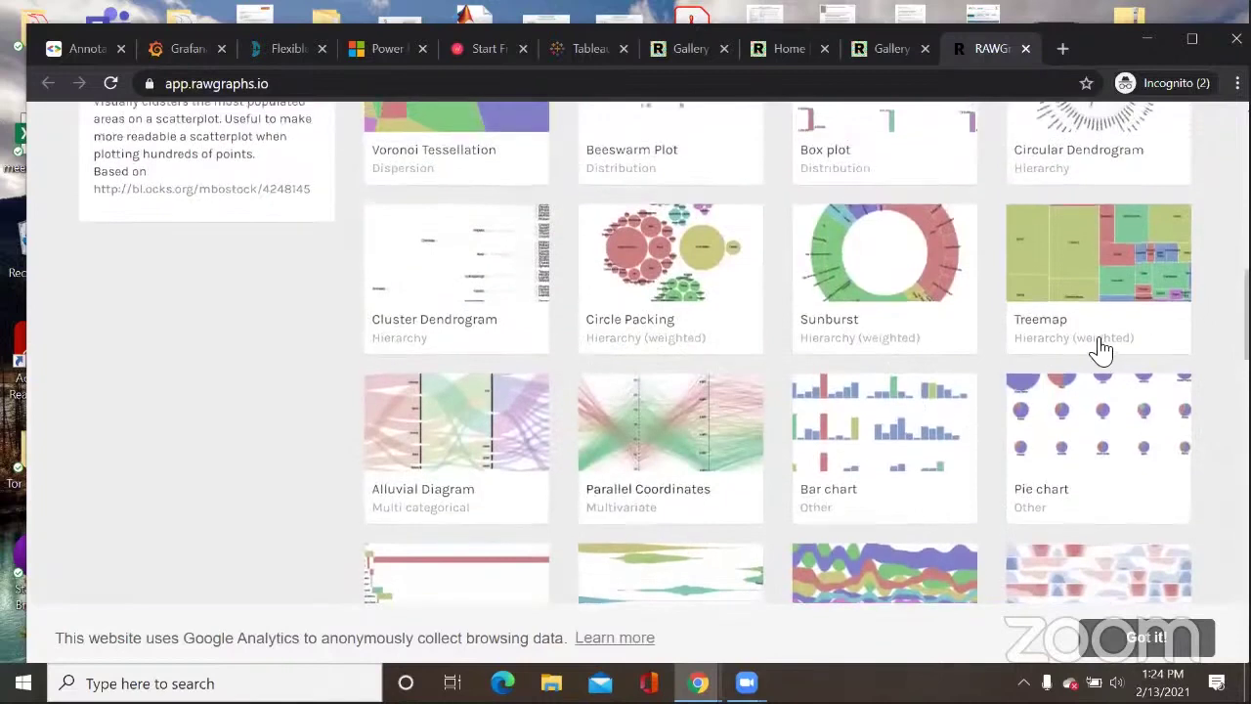
scroll(1099, 344, up, 3)
scroll(1102, 344, up, 2)
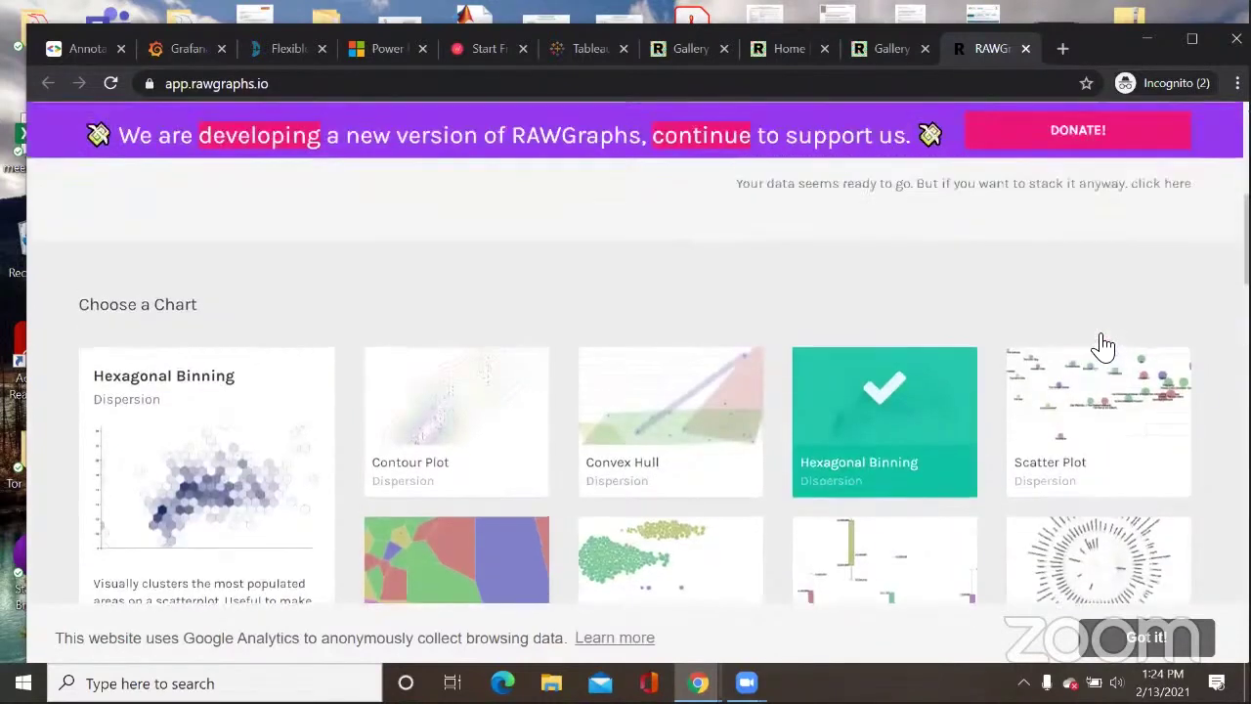
scroll(1102, 346, down, 1)
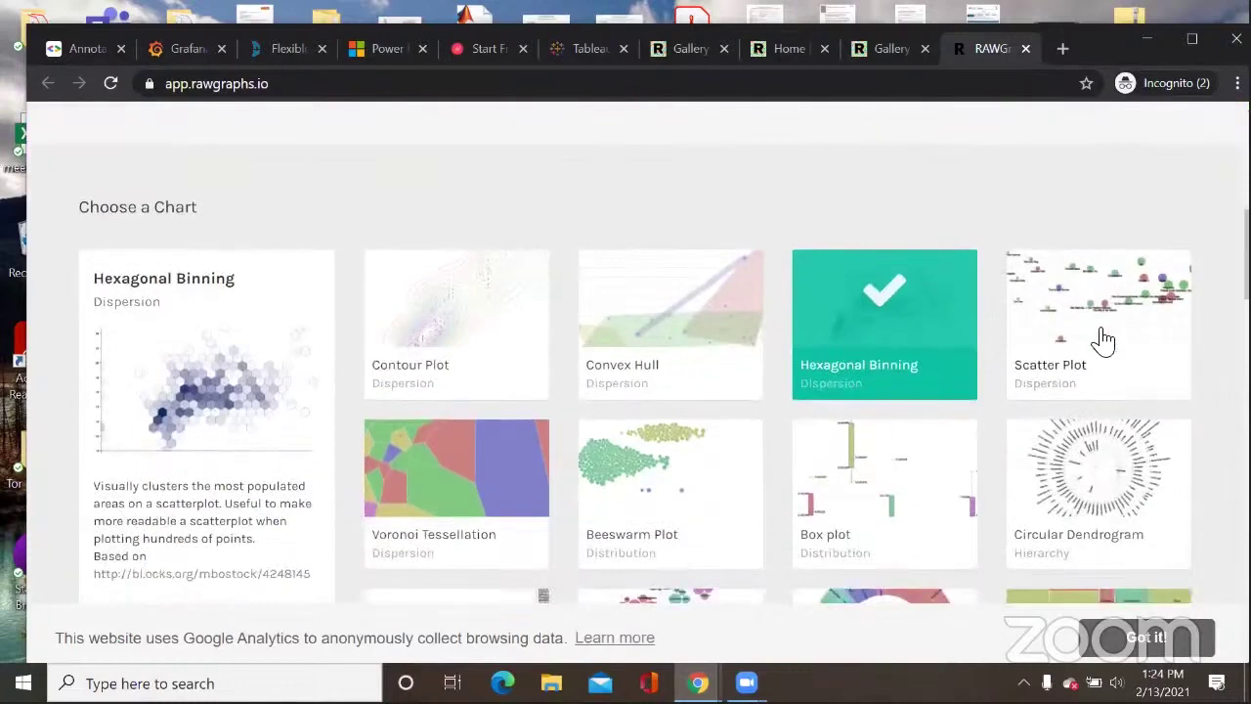
scroll(1102, 339, up, 10)
scroll(704, 274, up, 2)
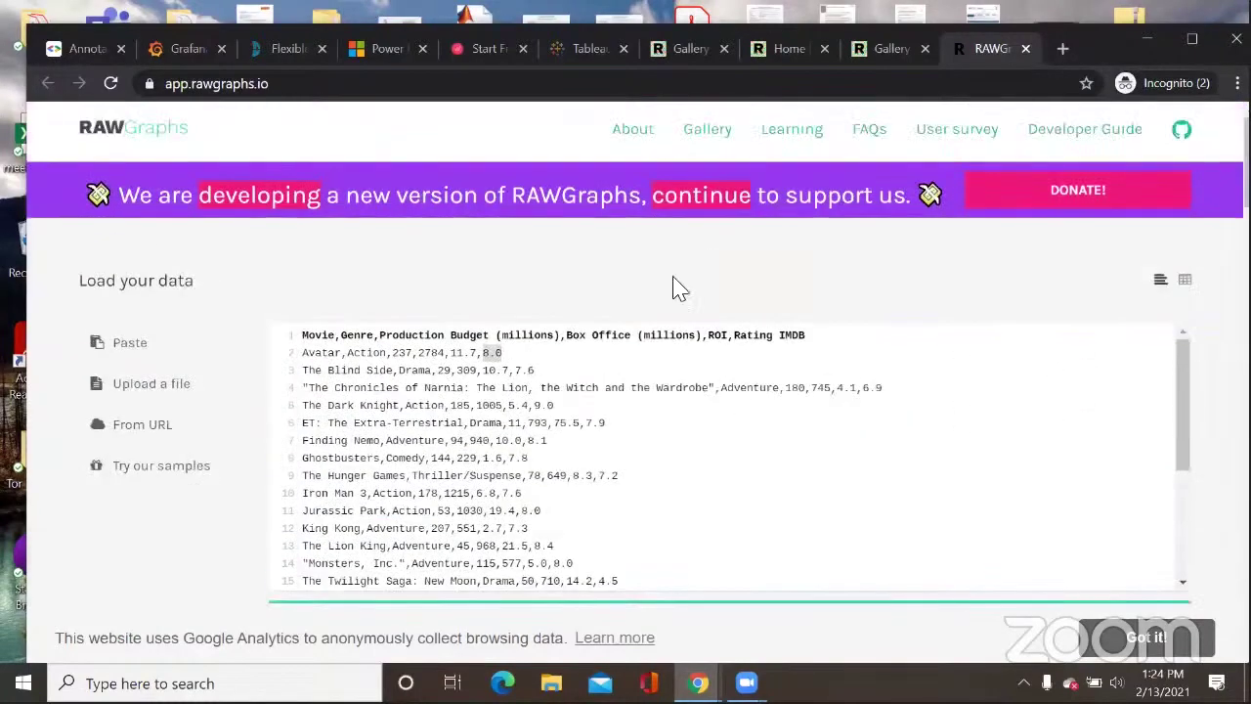
click(159, 467)
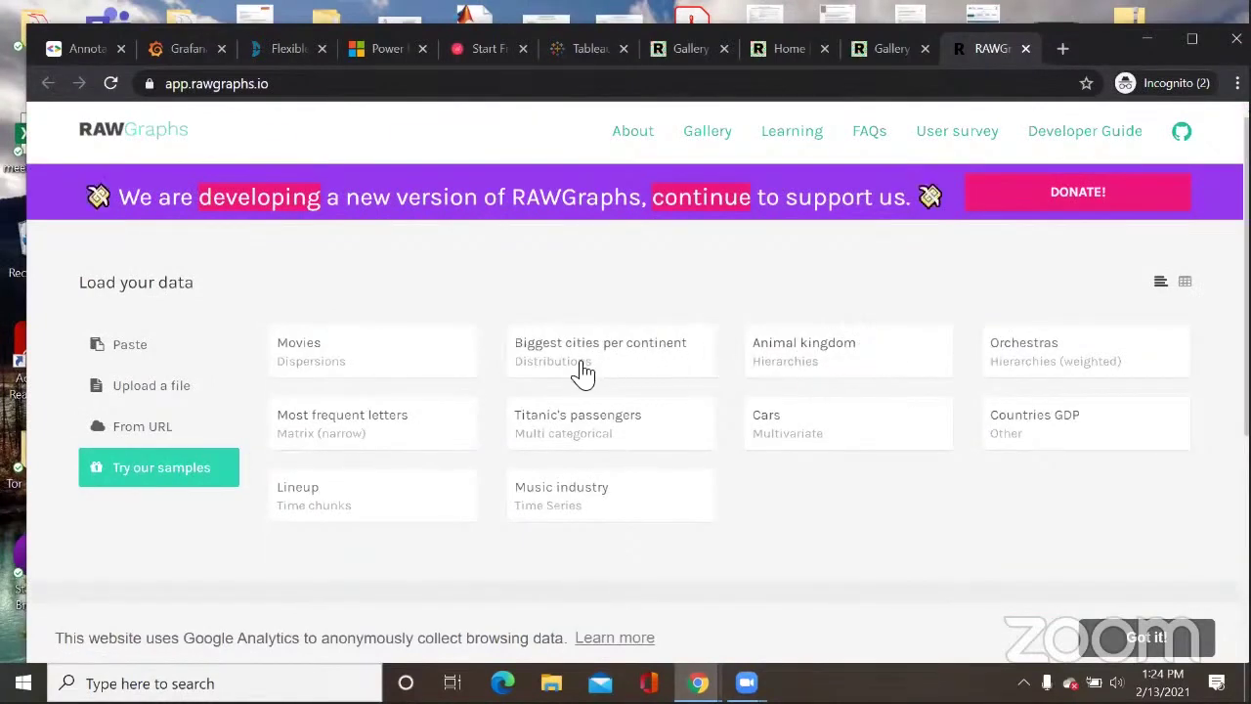
click(624, 366)
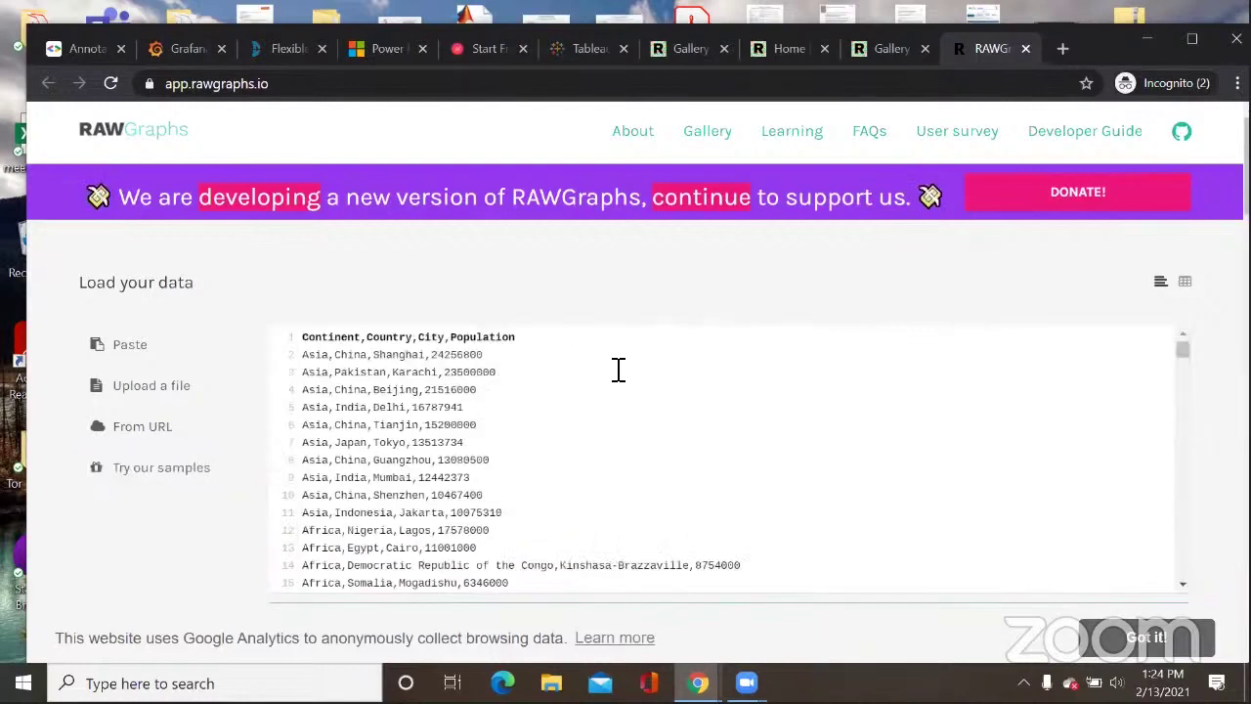
Step: Review the Continent, Country, City and Population values across the rows of the loaded cities data
mouse_move(338, 363)
mouse_down()
mouse_move(349, 361)
mouse_move(332, 360)
mouse_up()
click(344, 361)
double_click(414, 361)
double_click(459, 357)
scroll(574, 363, down, 2)
scroll(920, 391, down, 5)
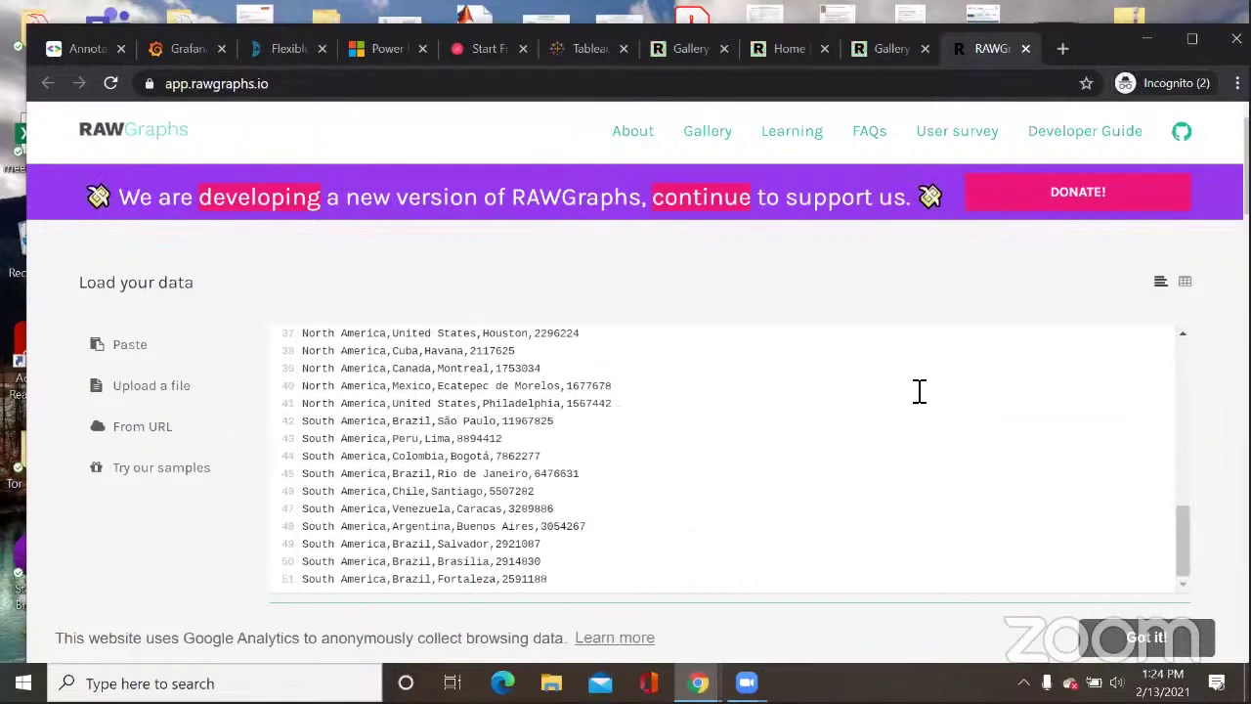
Step: Change the chart type to Circular Dendrogram
scroll(919, 391, down, 7)
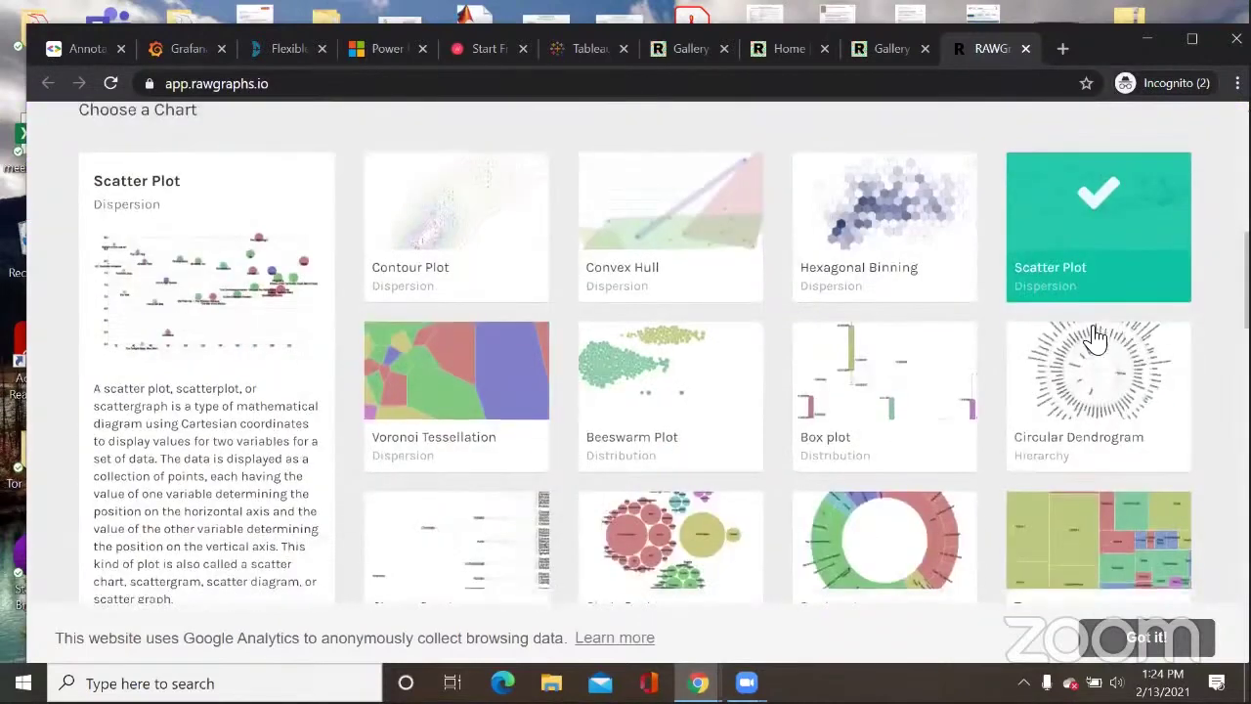
scroll(1067, 288, down, 1)
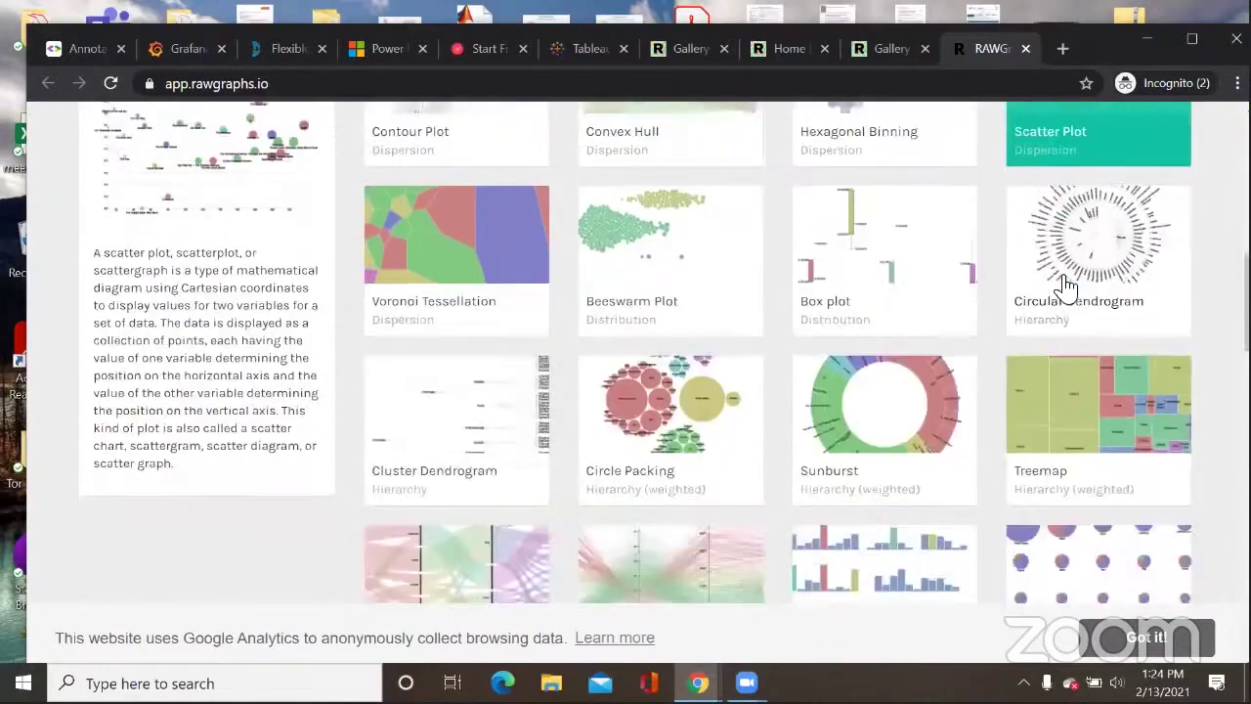
scroll(1067, 288, down, 1)
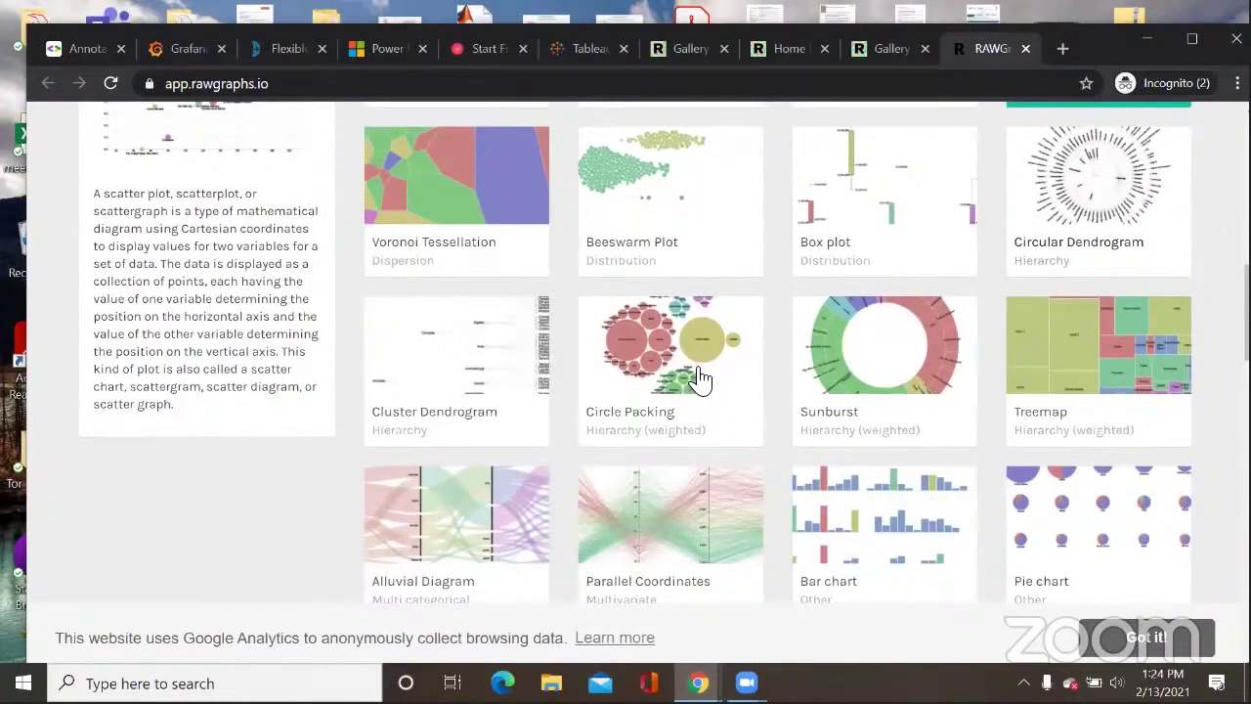
scroll(699, 379, up, 1)
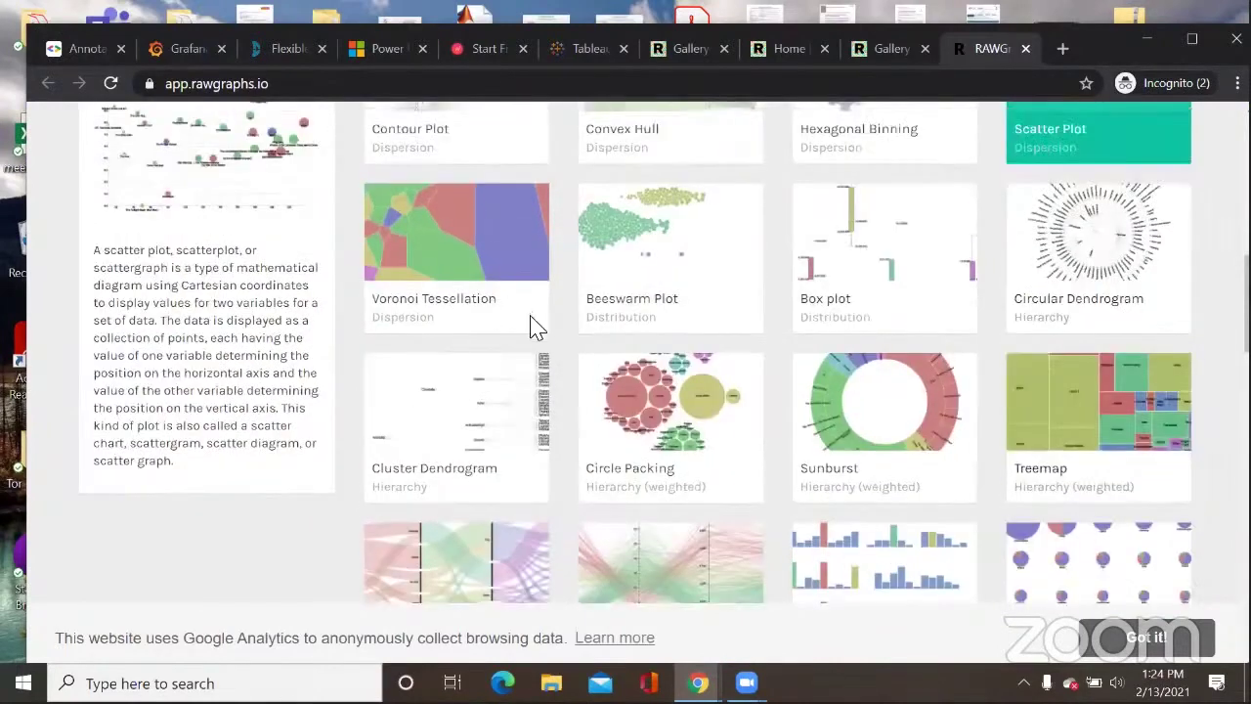
scroll(498, 343, up, 1)
scroll(544, 341, down, 10)
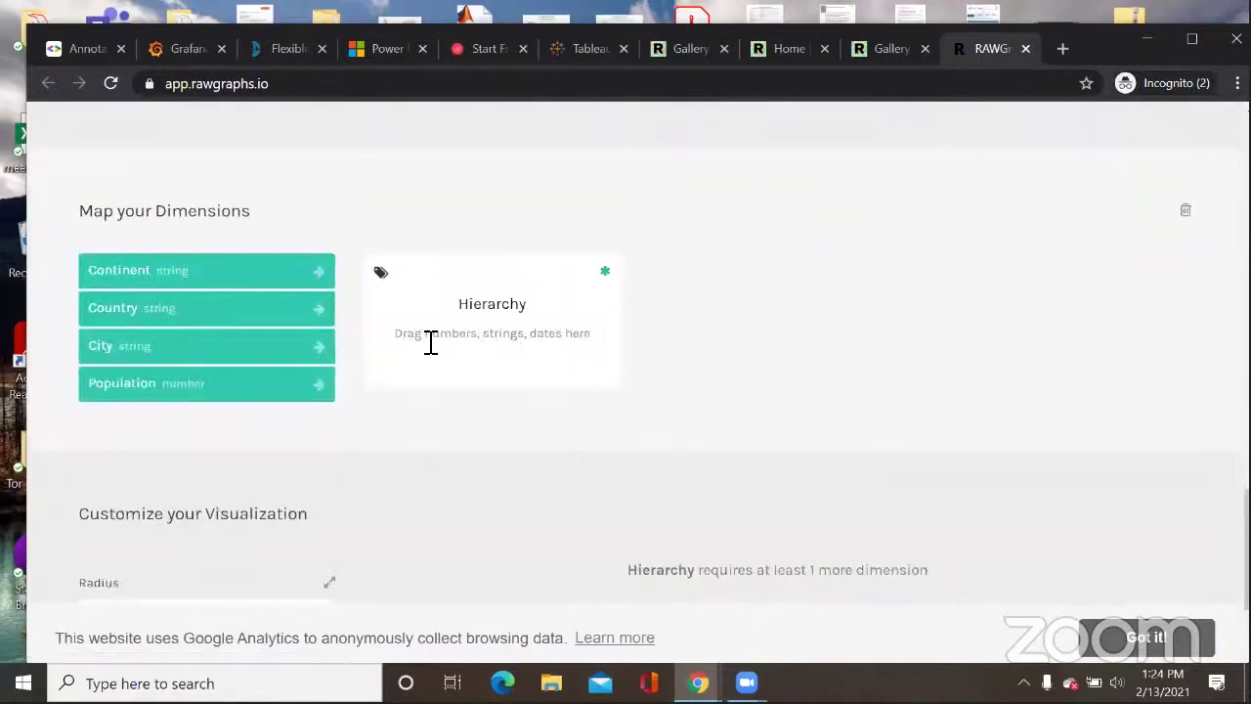
Step: Map City and Population, in that order, to the Hierarchy dimension of the circular dendrogram
drag(425, 333, 487, 340)
click(538, 337)
double_click(504, 333)
click(414, 363)
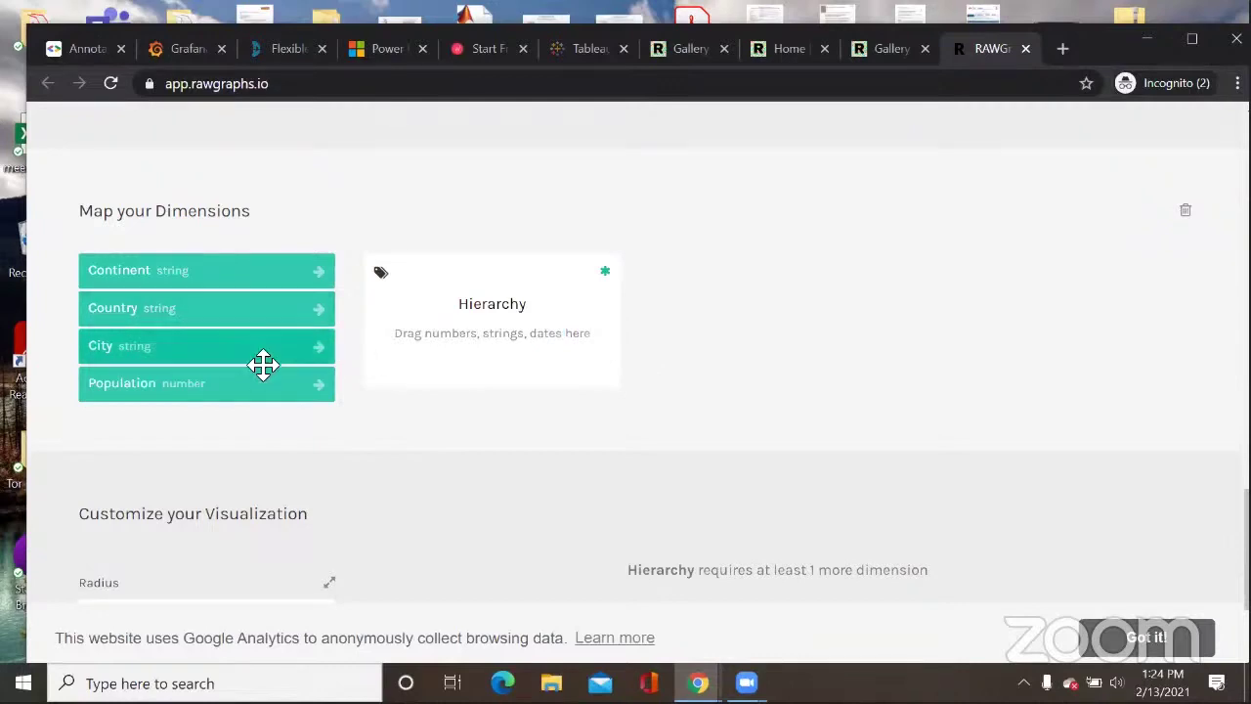
drag(212, 352, 487, 387)
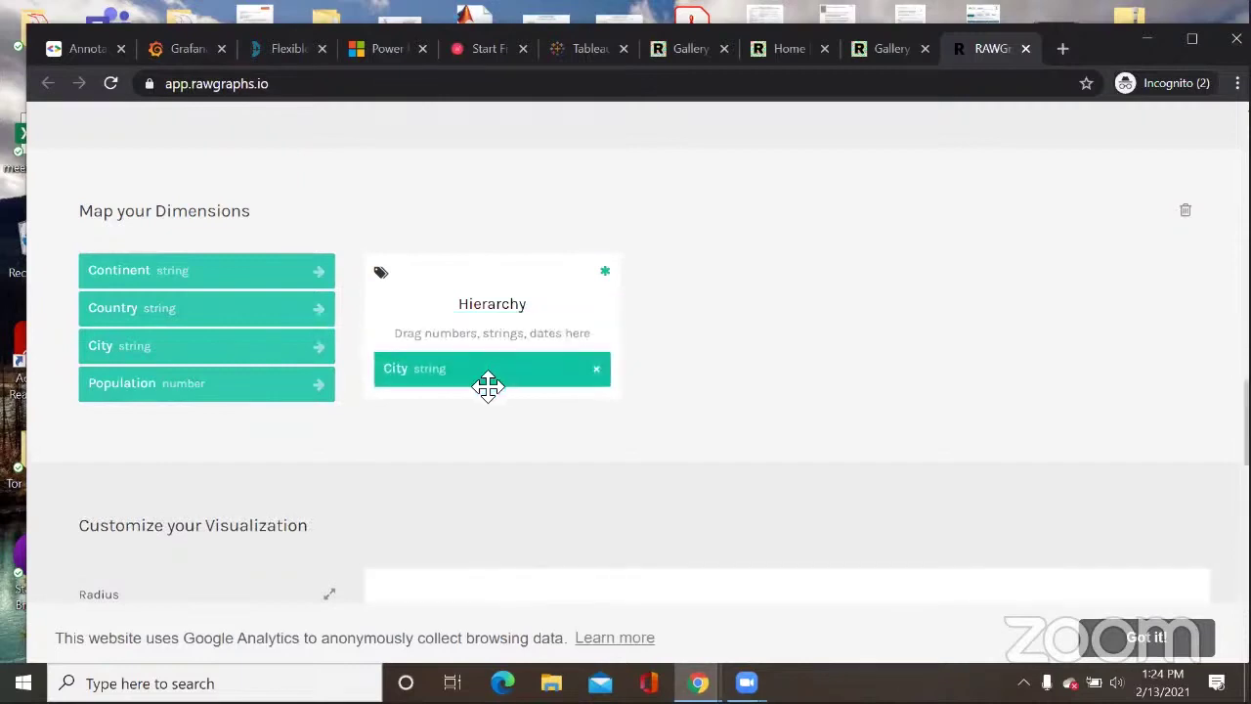
drag(160, 382, 573, 393)
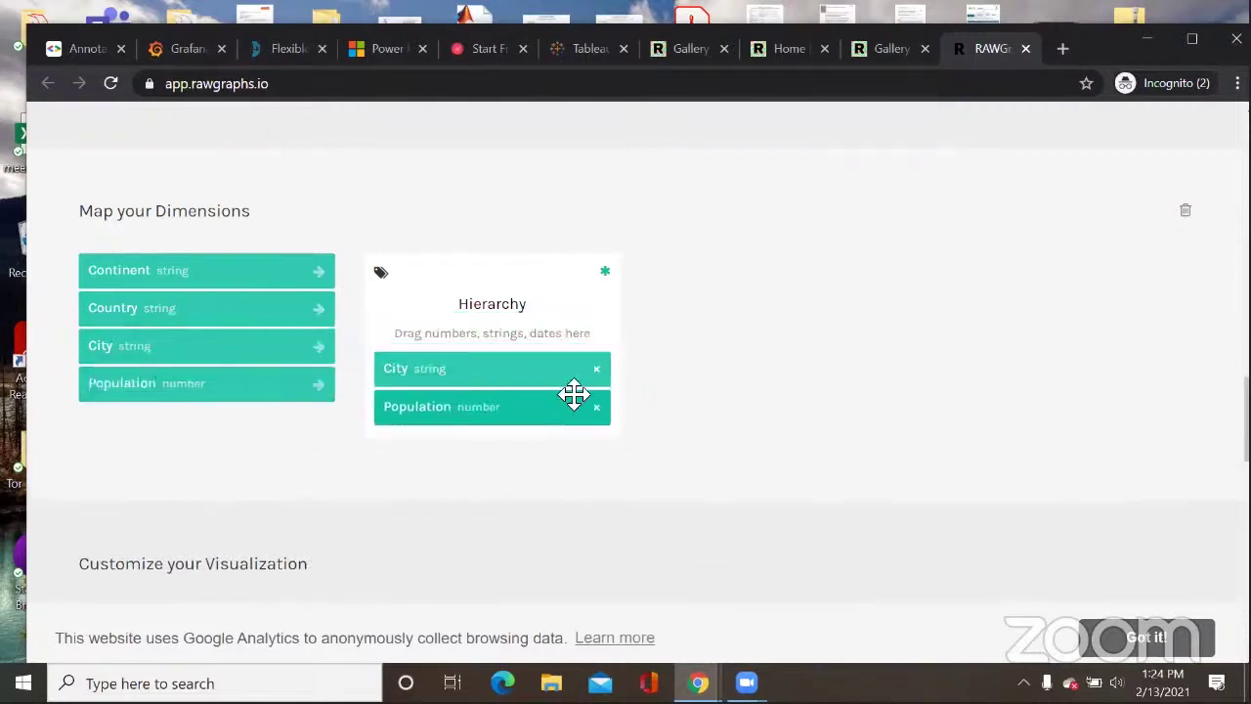
Step: Examine how the circular dendrogram arranges the city branches and their population values around the center
scroll(732, 363, down, 5)
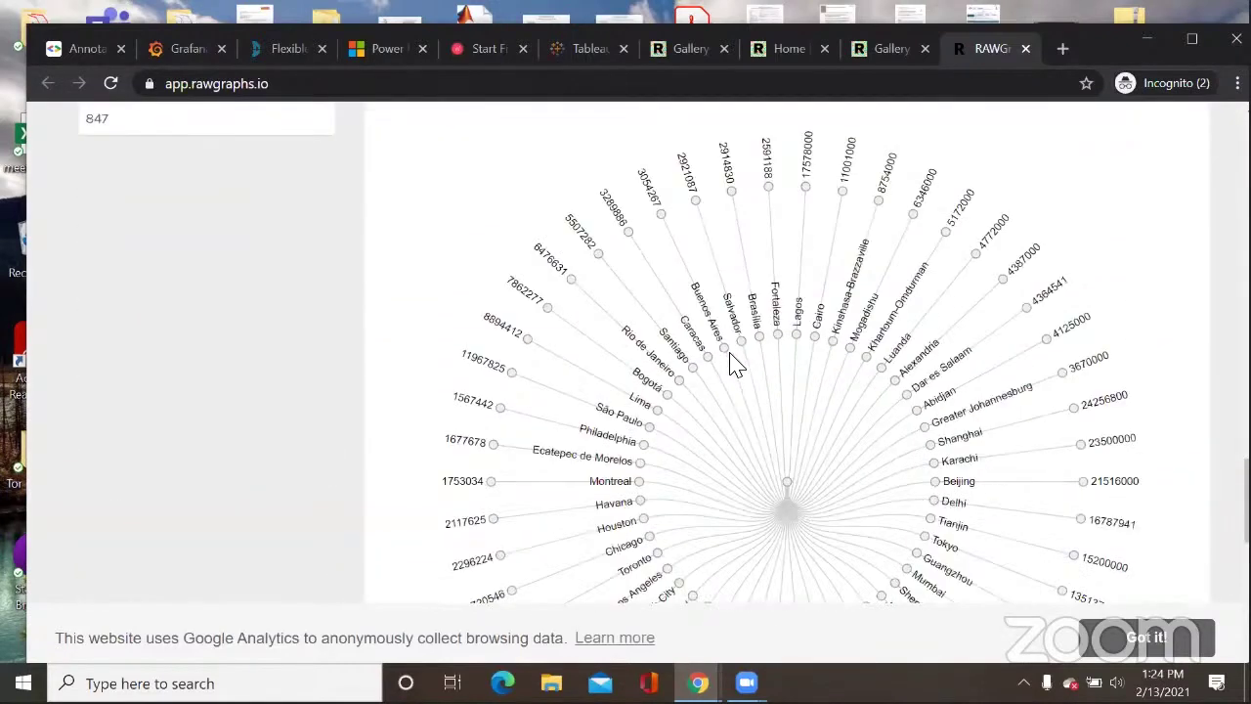
scroll(735, 365, down, 1)
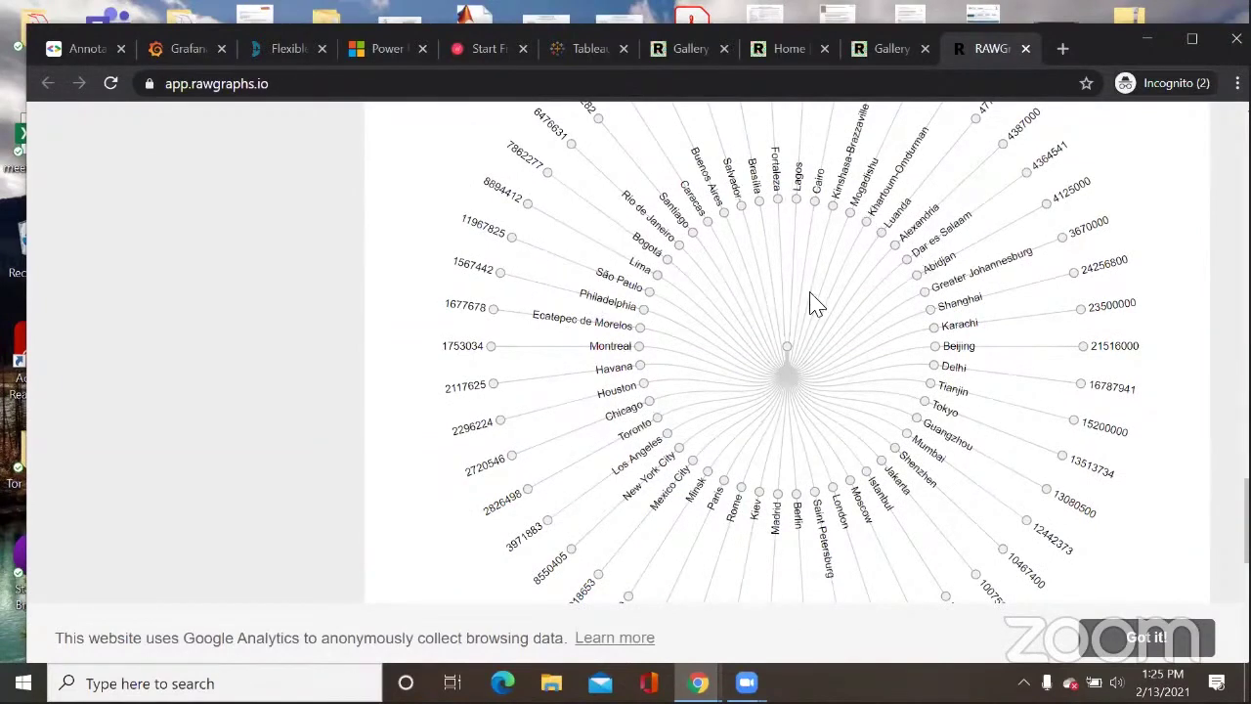
scroll(815, 306, down, 1)
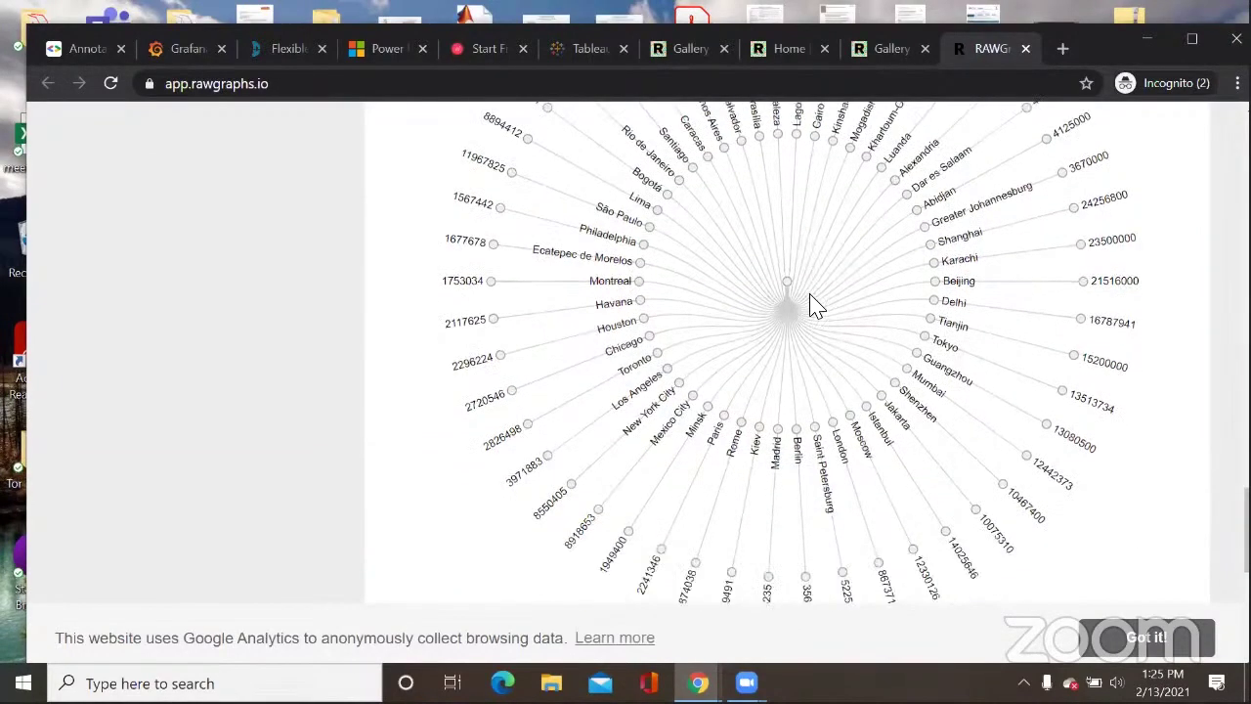
scroll(816, 303, down, 1)
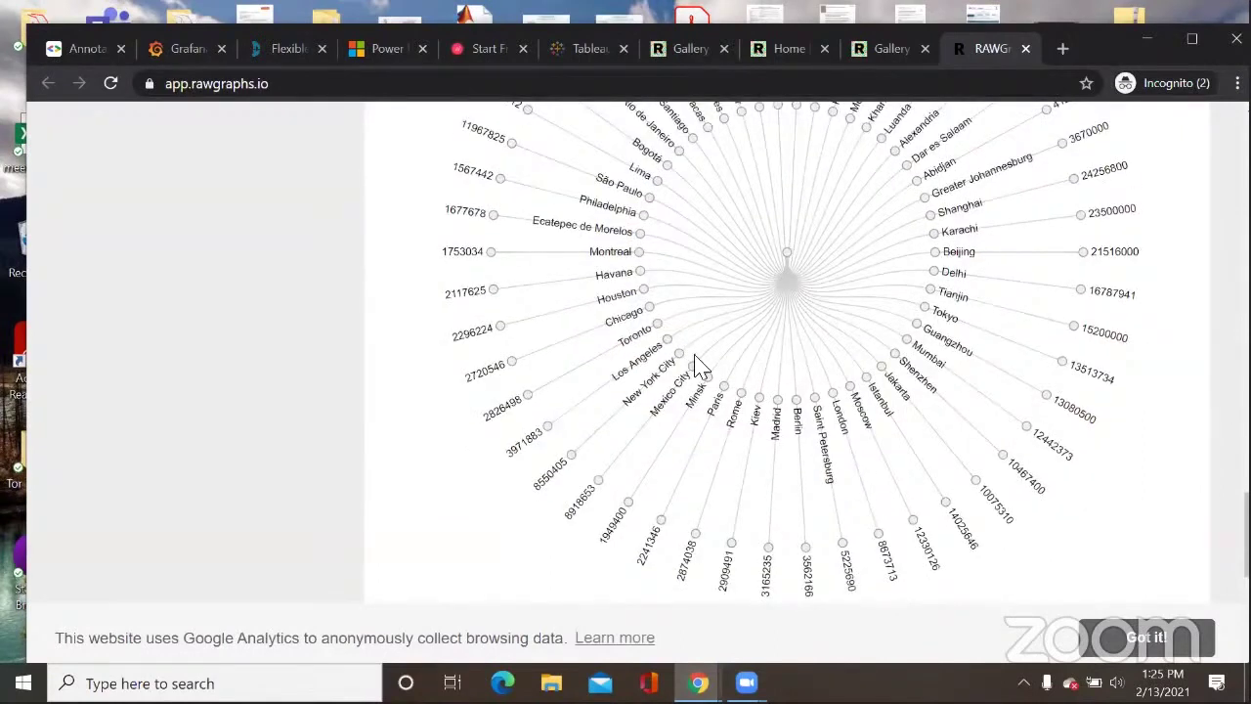
scroll(728, 398, up, 1)
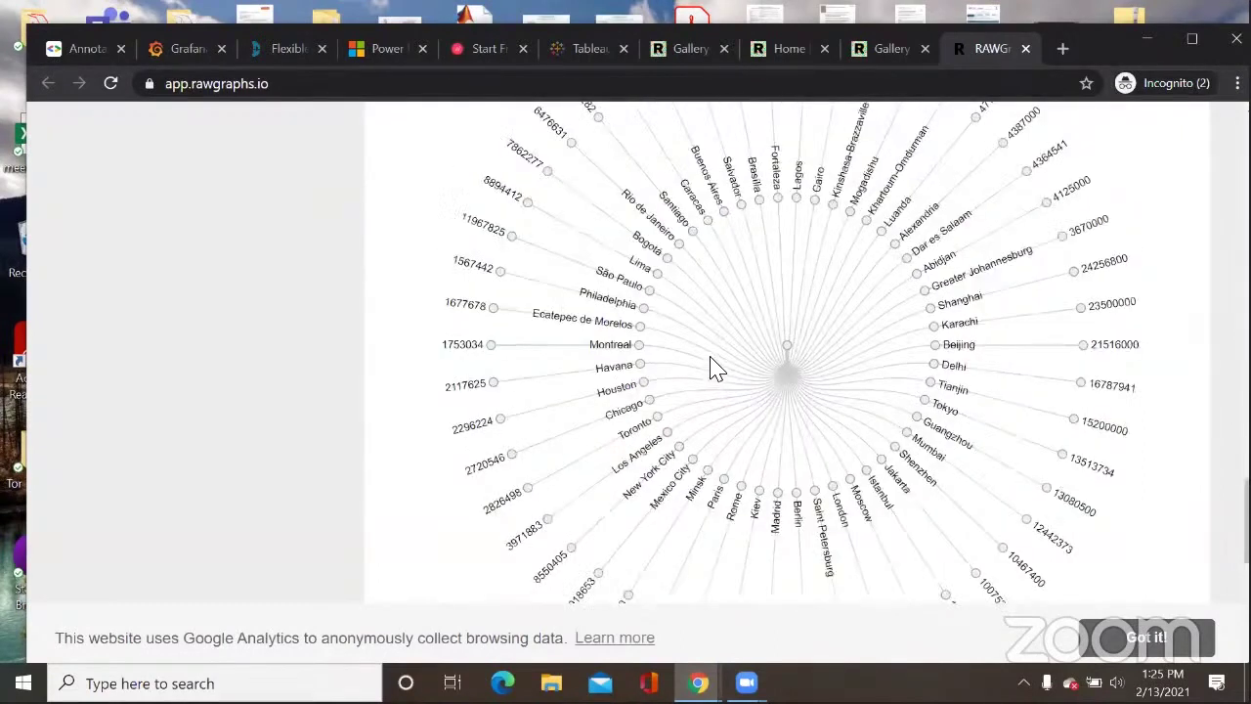
scroll(723, 366, up, 3)
scroll(796, 411, up, 1)
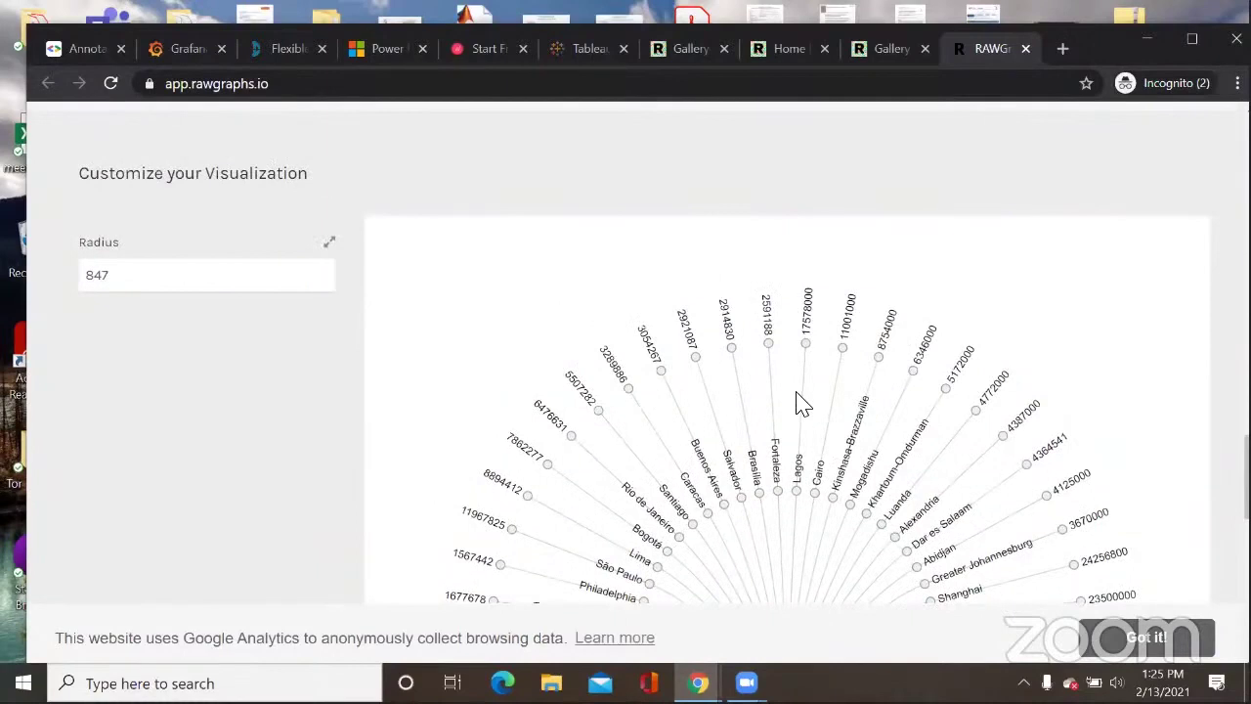
scroll(798, 401, down, 2)
scroll(784, 380, up, 2)
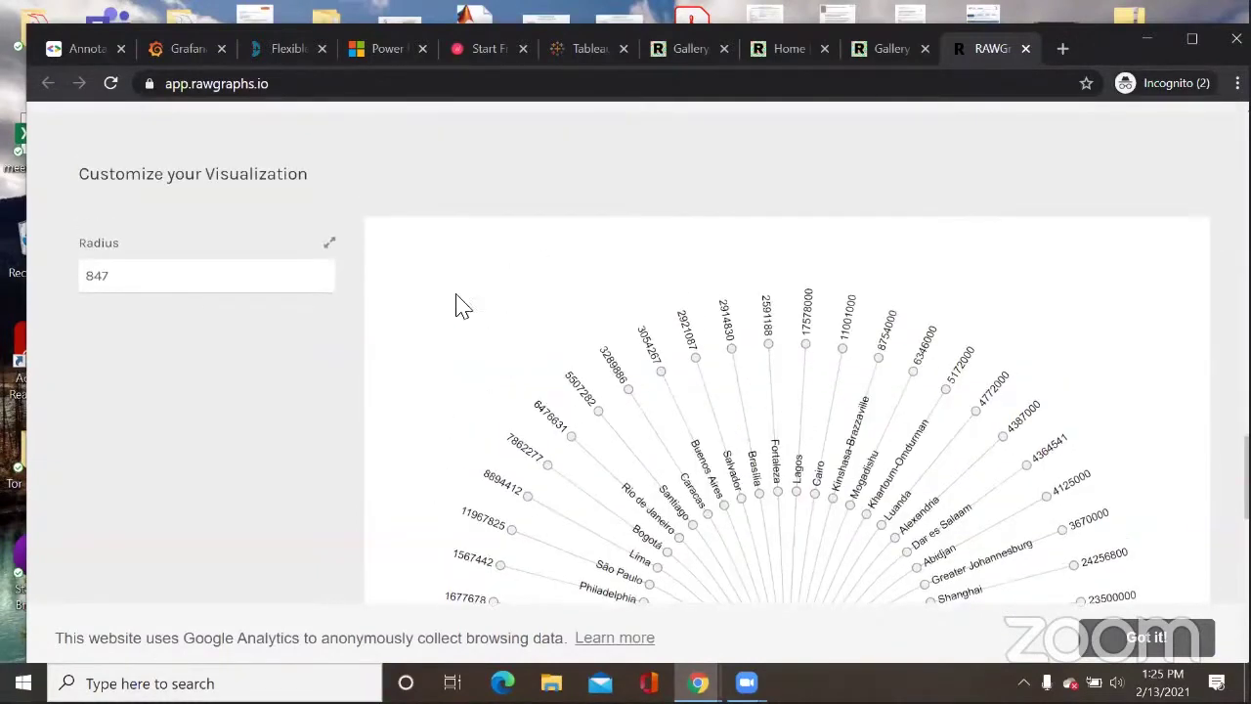
scroll(527, 283, down, 3)
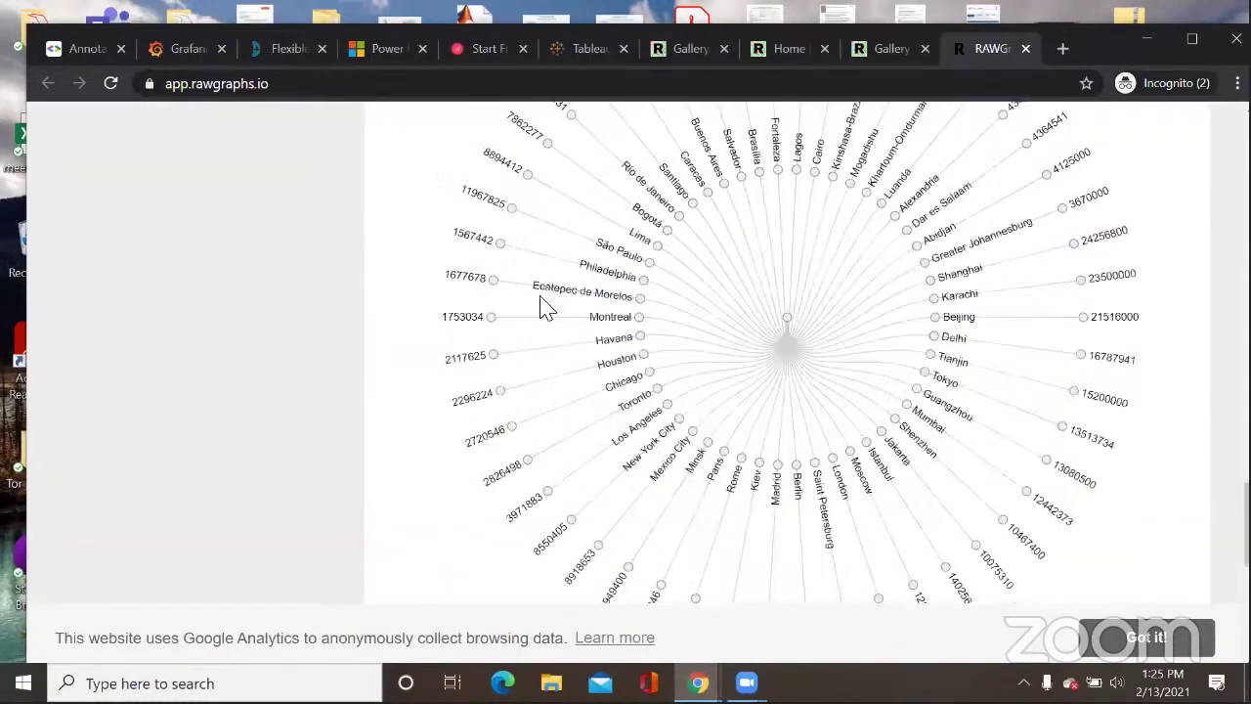
scroll(509, 327, down, 1)
scroll(171, 361, up, 4)
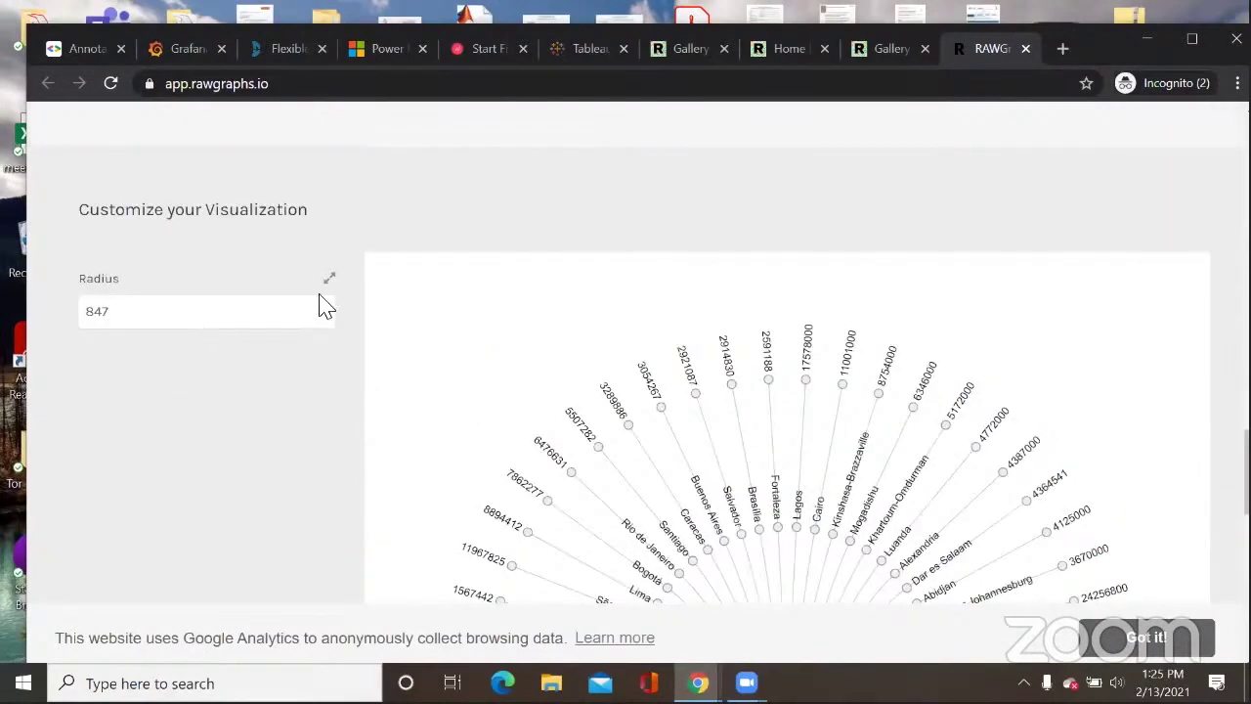
scroll(734, 335, down, 3)
scroll(684, 337, down, 2)
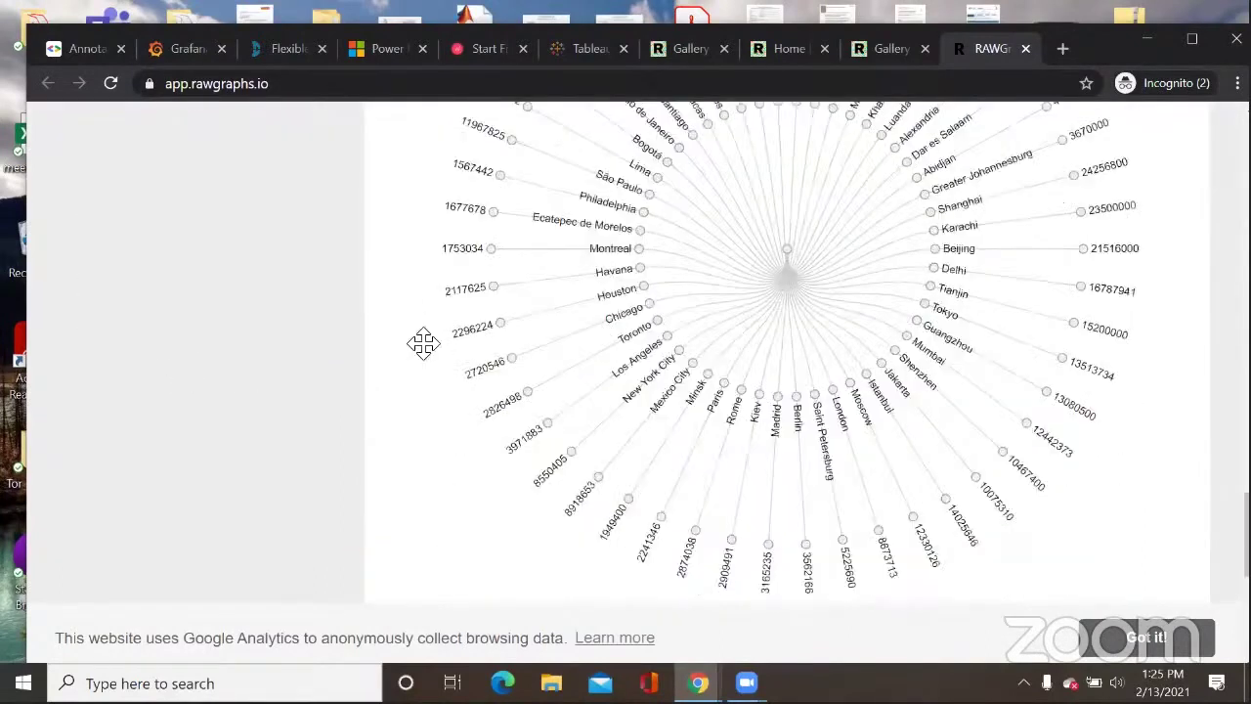
scroll(173, 264, down, 6)
scroll(447, 290, up, 6)
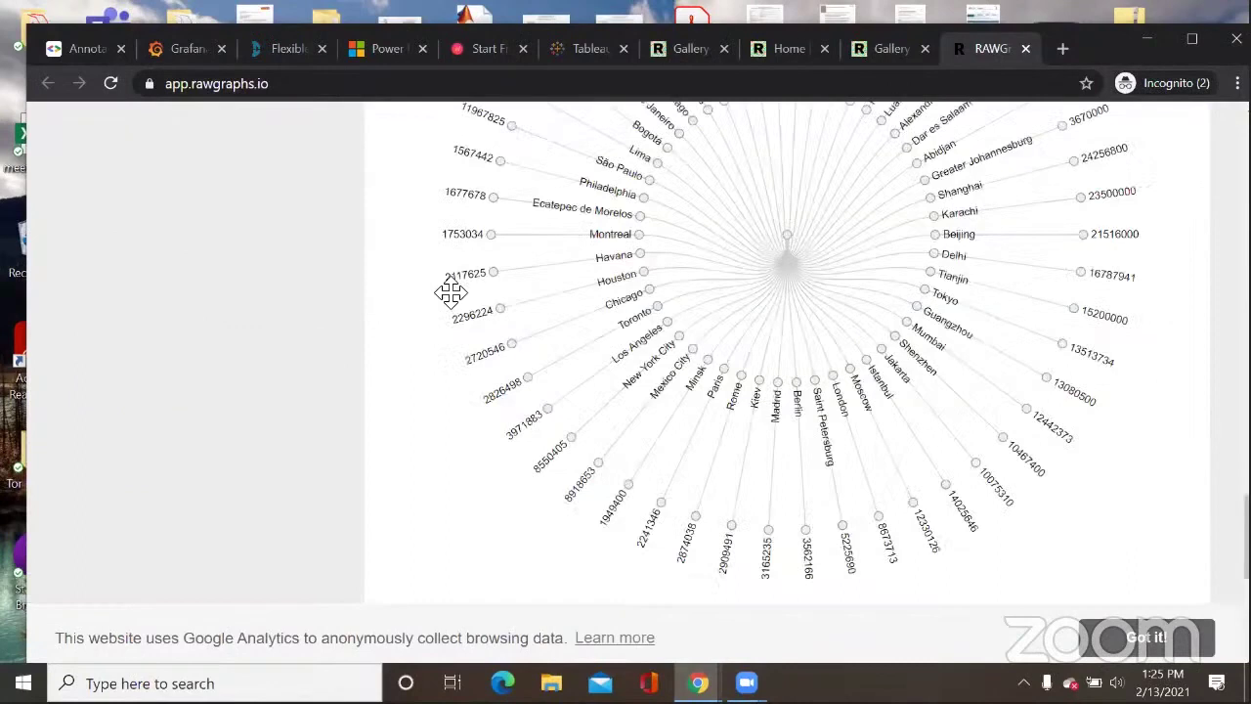
Step: Add Country to the Hierarchy dimension as the first level, above City and Population
scroll(466, 296, up, 1)
scroll(574, 322, up, 7)
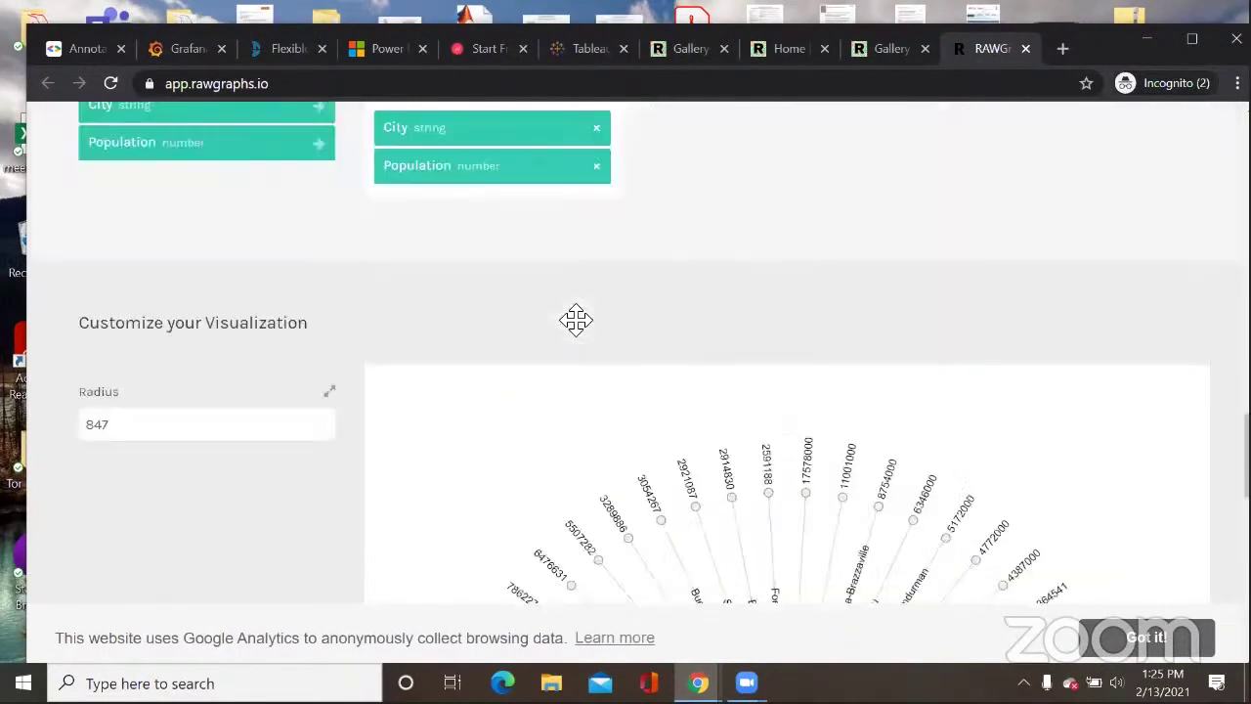
scroll(573, 323, down, 3)
scroll(507, 307, up, 2)
drag(507, 308, 503, 223)
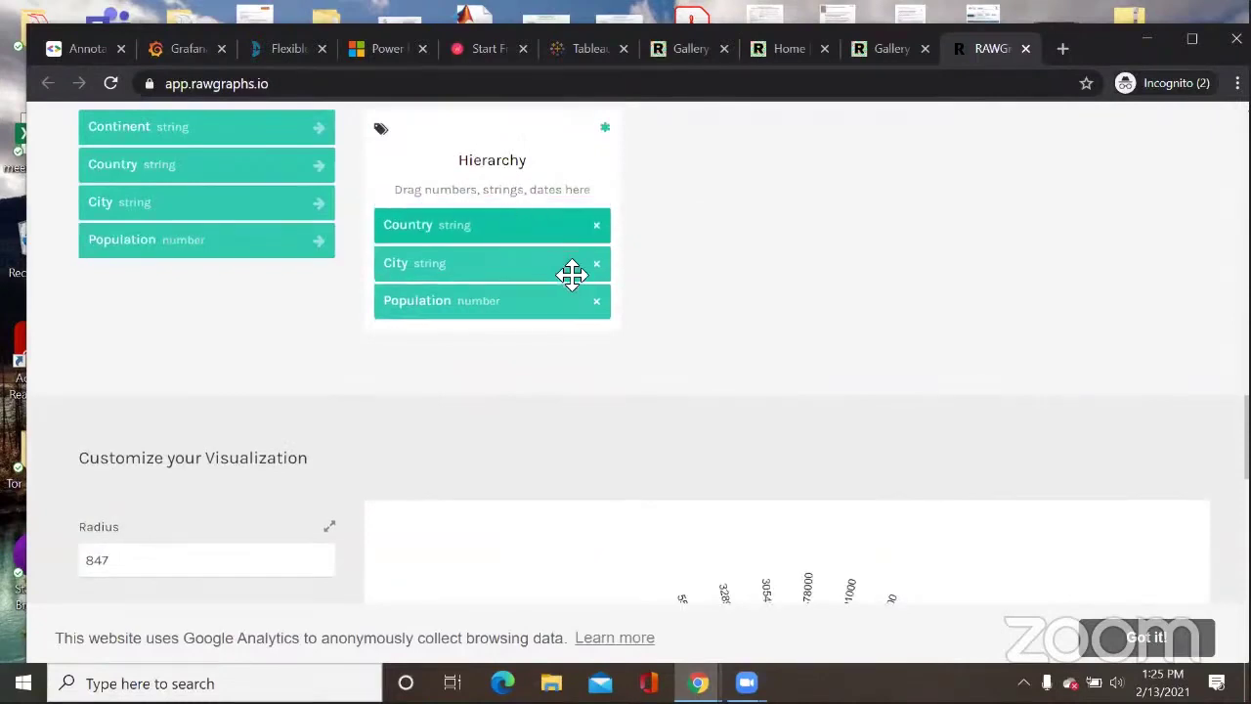
Step: Examine how the circular dendrogram groups cities and their populations under each country around the center
scroll(642, 312, down, 4)
scroll(736, 550, down, 1)
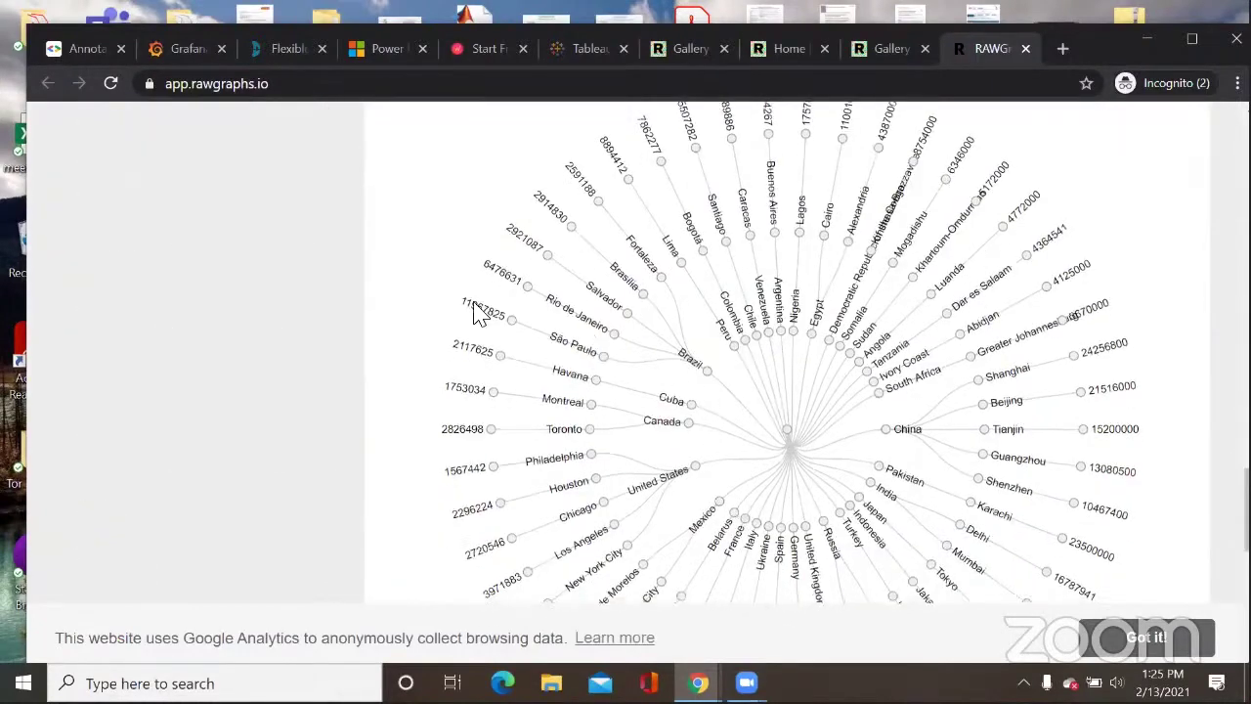
scroll(587, 310, down, 1)
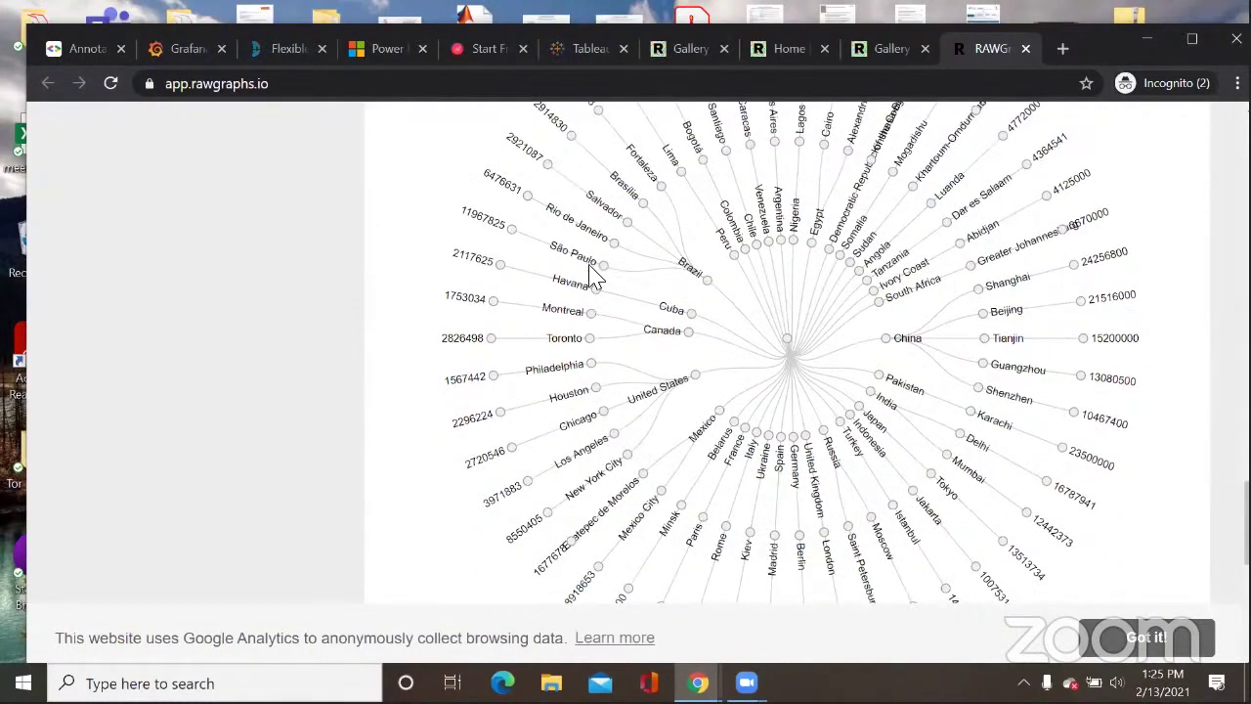
scroll(586, 277, down, 1)
scroll(586, 294, down, 1)
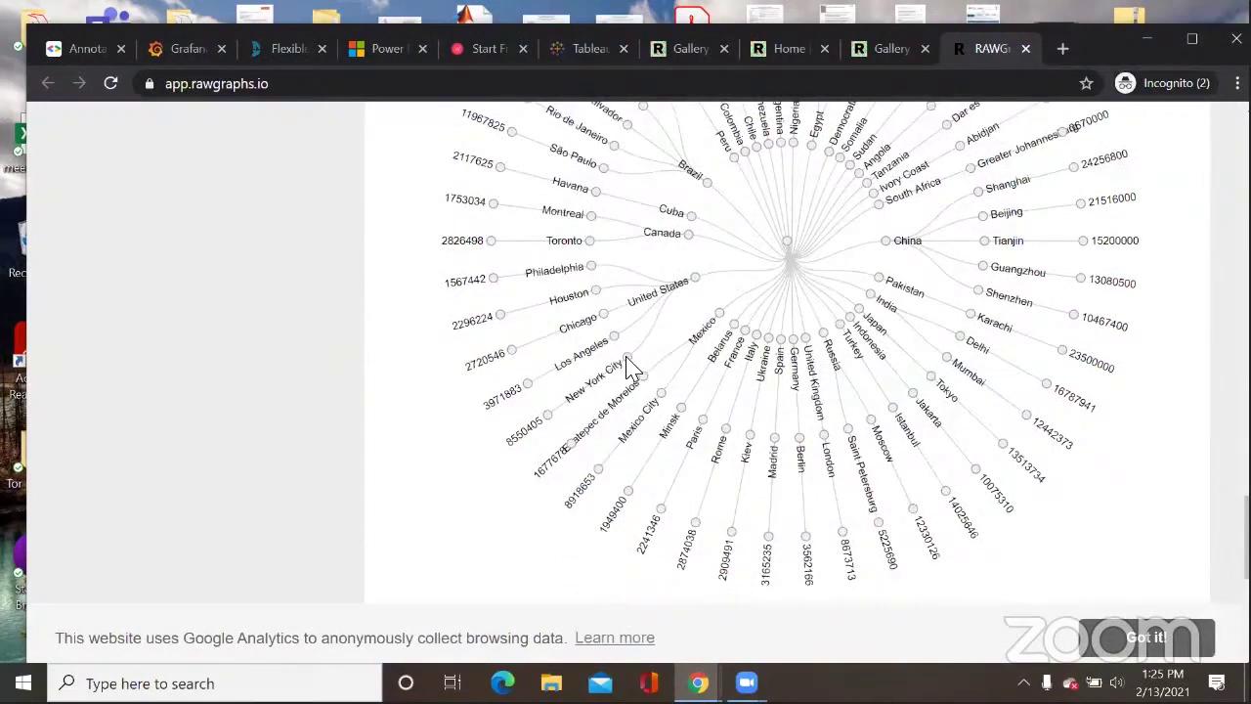
scroll(689, 287, up, 1)
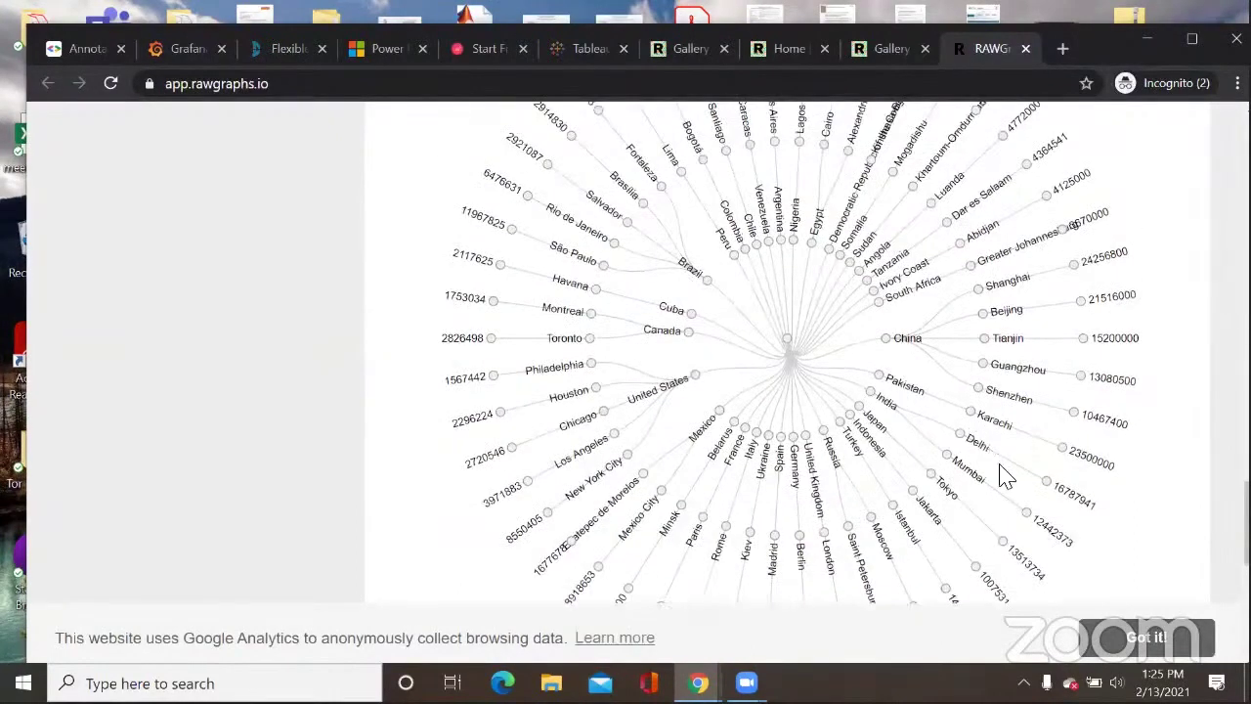
scroll(831, 467, up, 1)
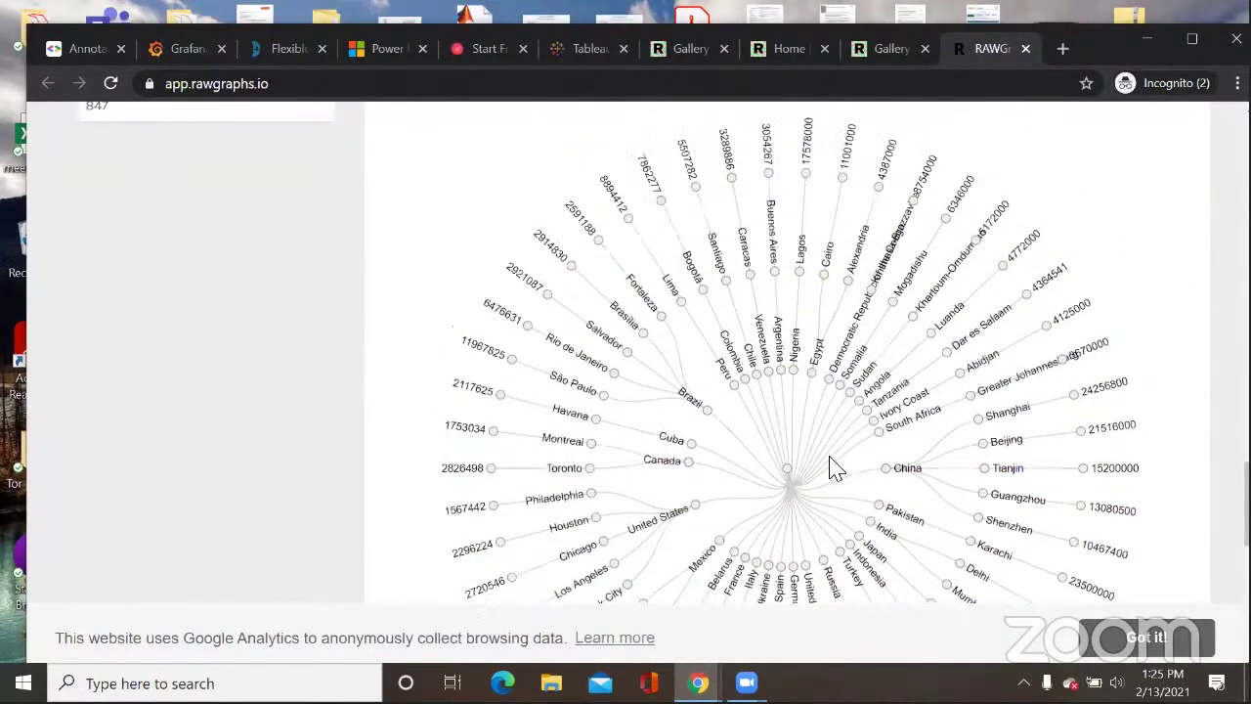
scroll(676, 350, up, 1)
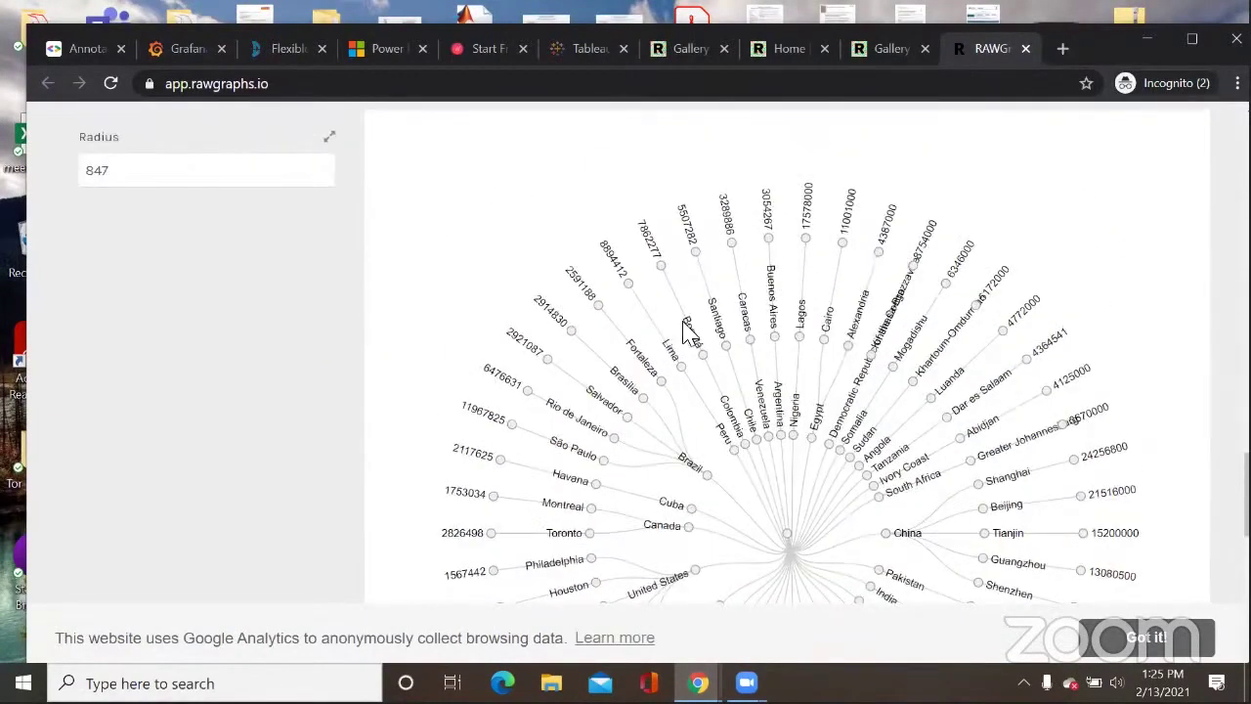
scroll(689, 331, down, 1)
scroll(692, 334, down, 1)
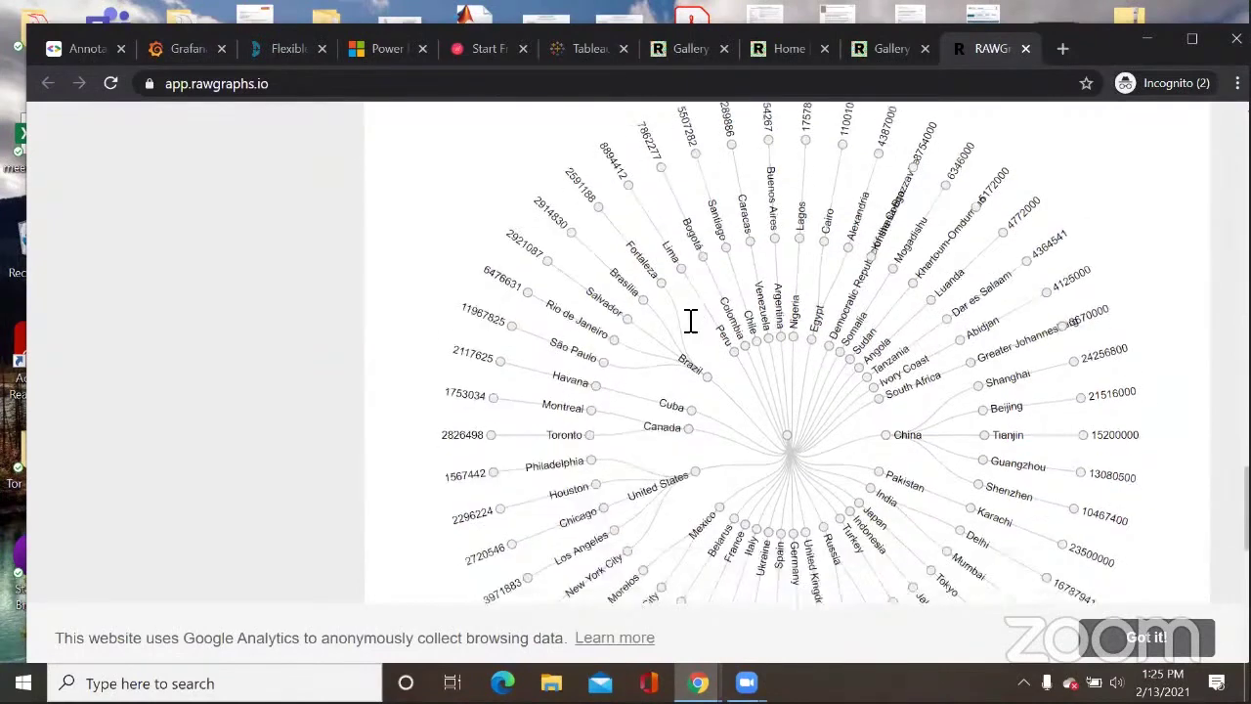
scroll(508, 284, down, 1)
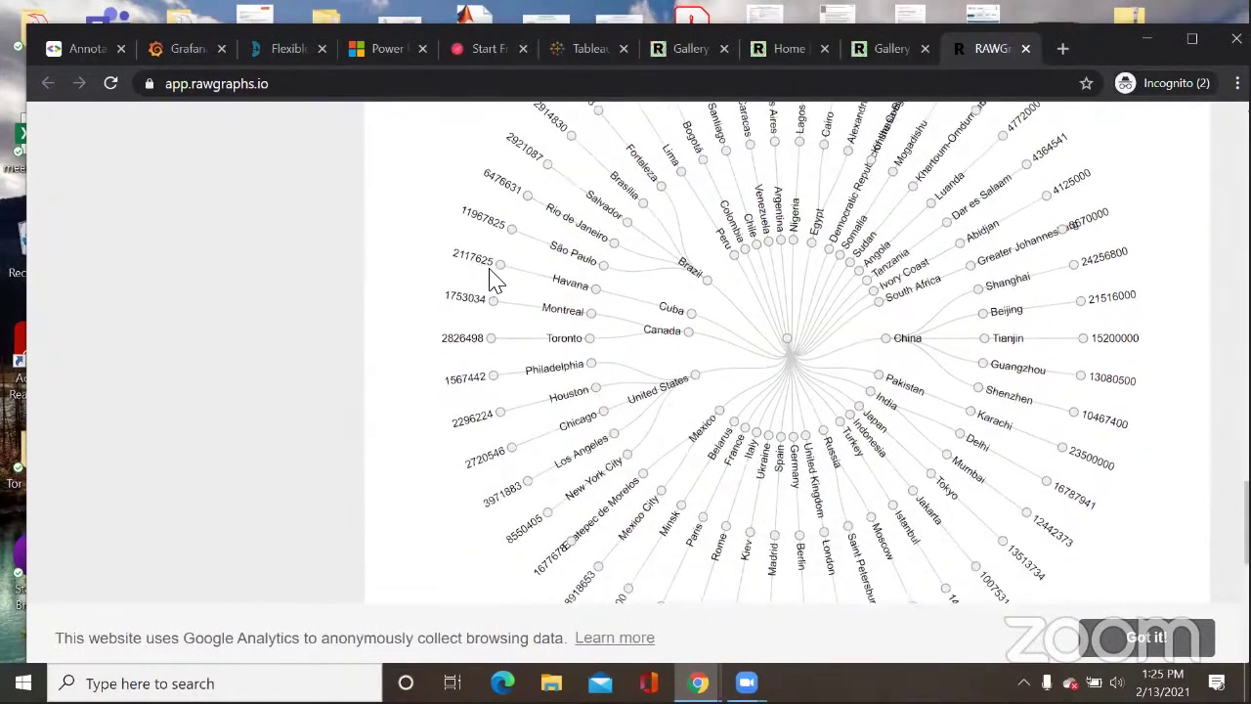
Step: Add Continent to the Hierarchy dimension and place it as the first level, above Country, City and Population
scroll(185, 388, up, 10)
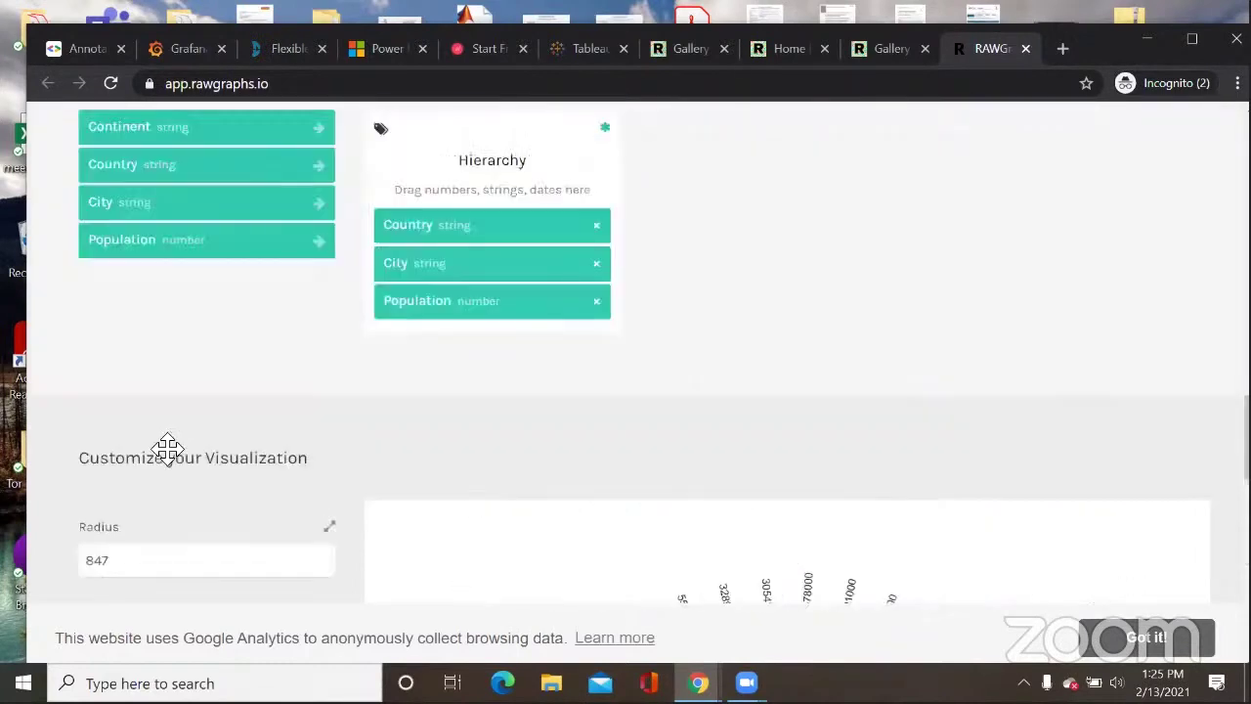
drag(174, 327, 477, 545)
scroll(673, 502, down, 3)
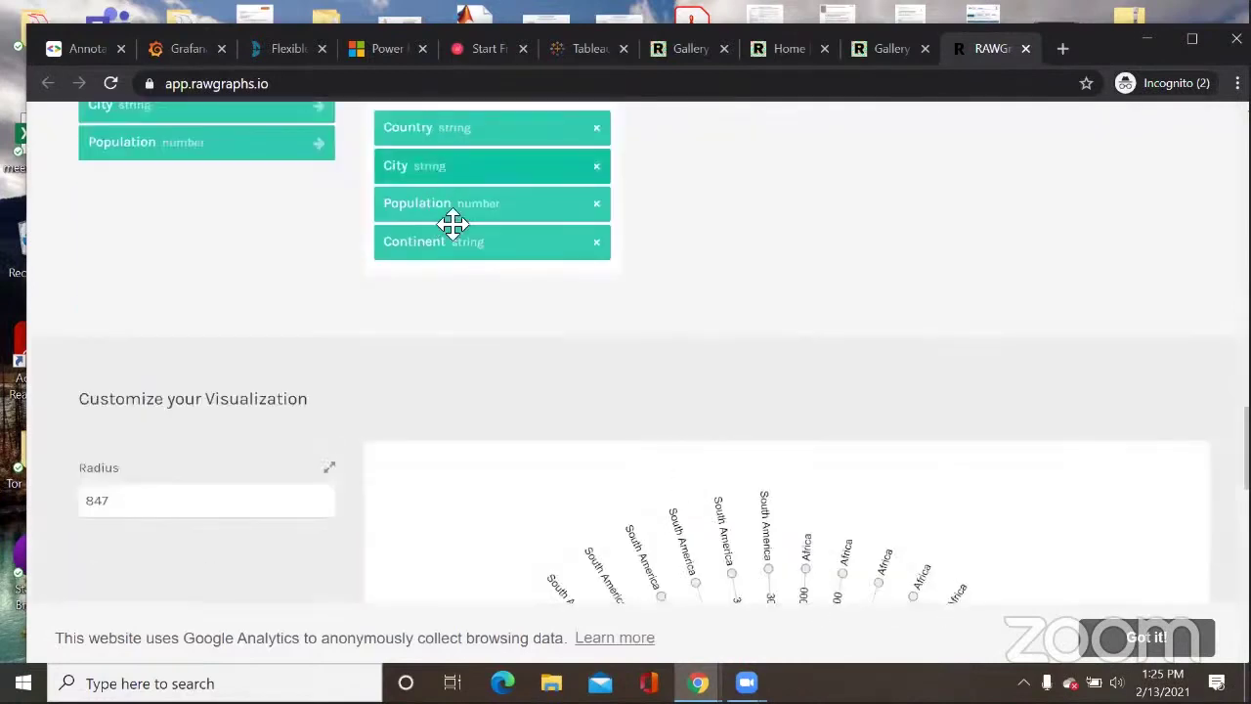
scroll(601, 290, down, 2)
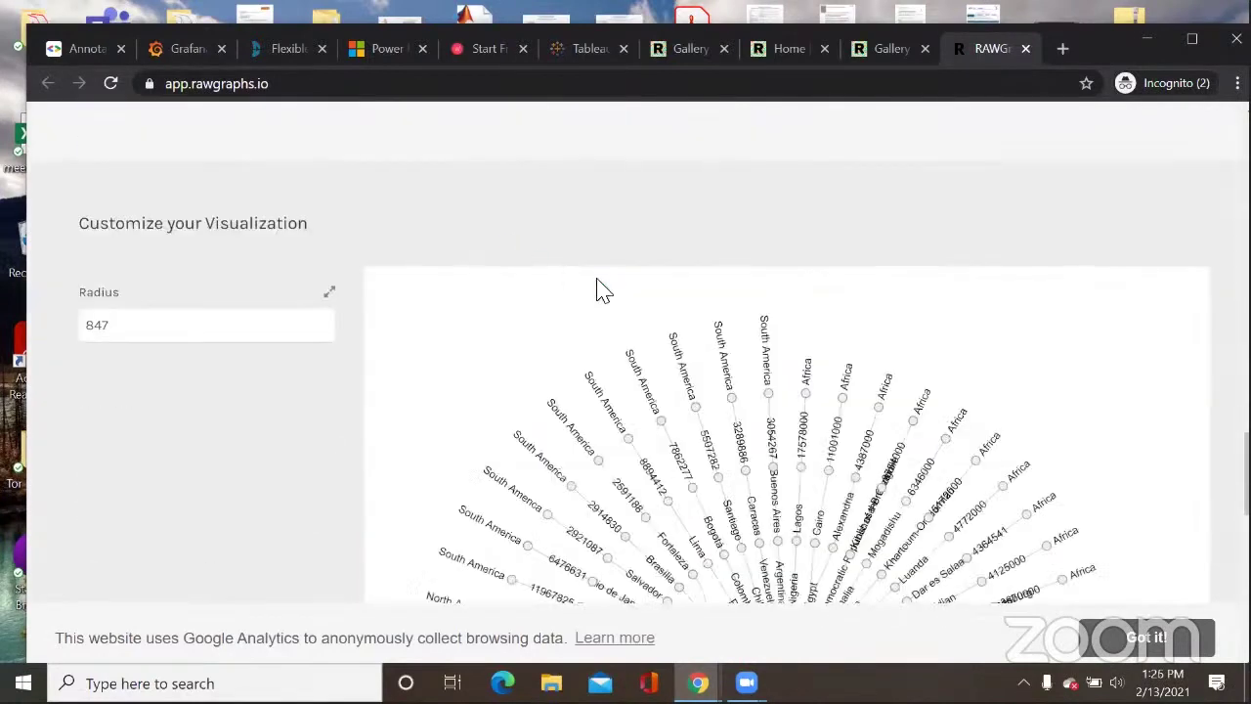
scroll(625, 230, down, 3)
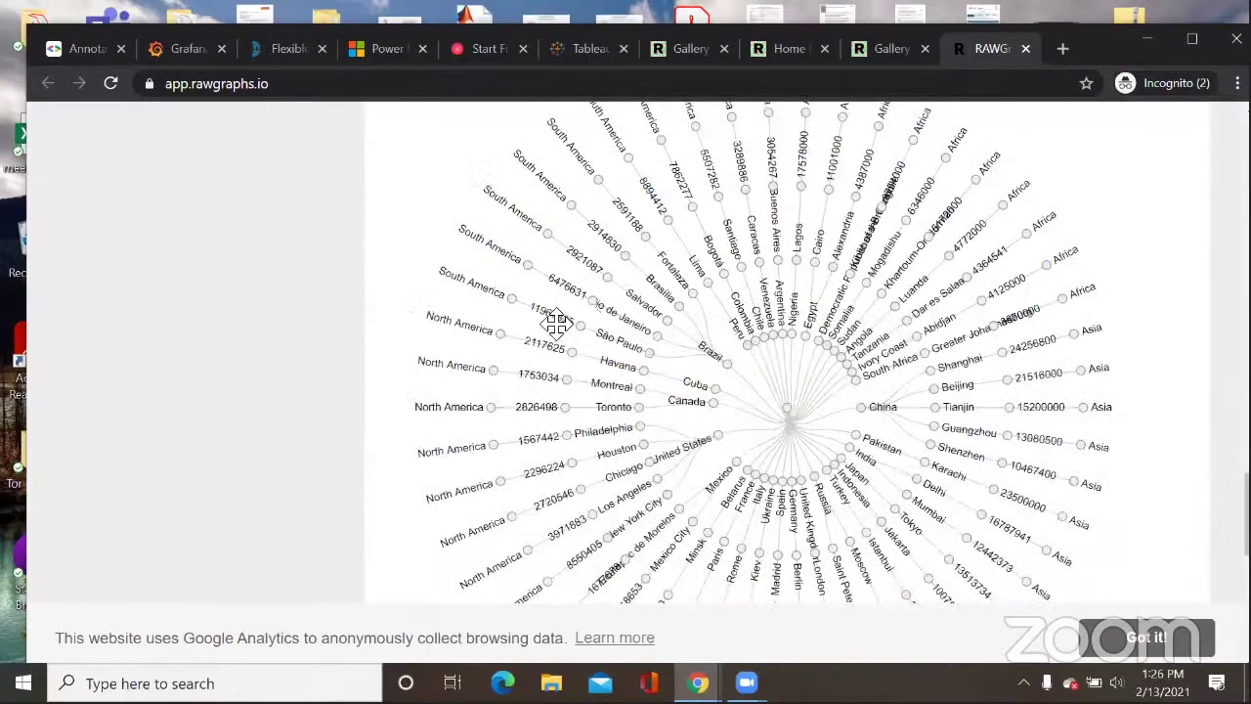
scroll(497, 335, up, 5)
drag(494, 338, 550, 225)
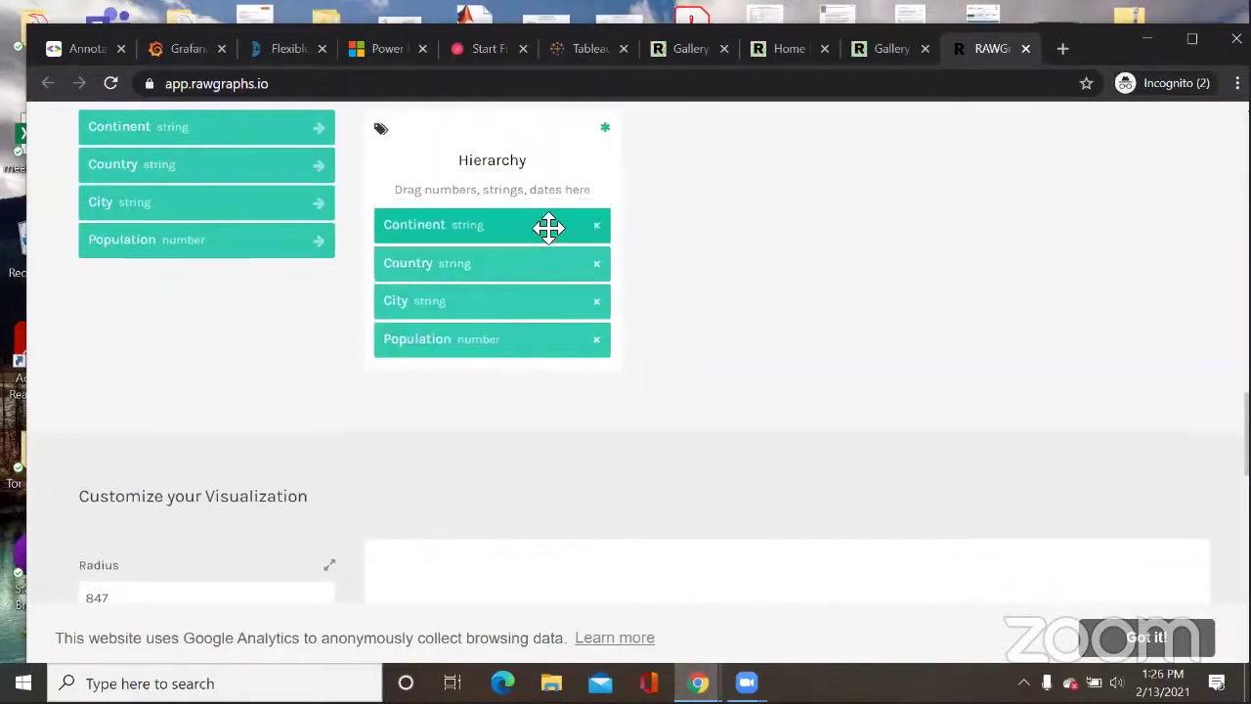
Step: Examine how the circular dendrogram branches from continents to countries, cities and population values
scroll(697, 237, down, 2)
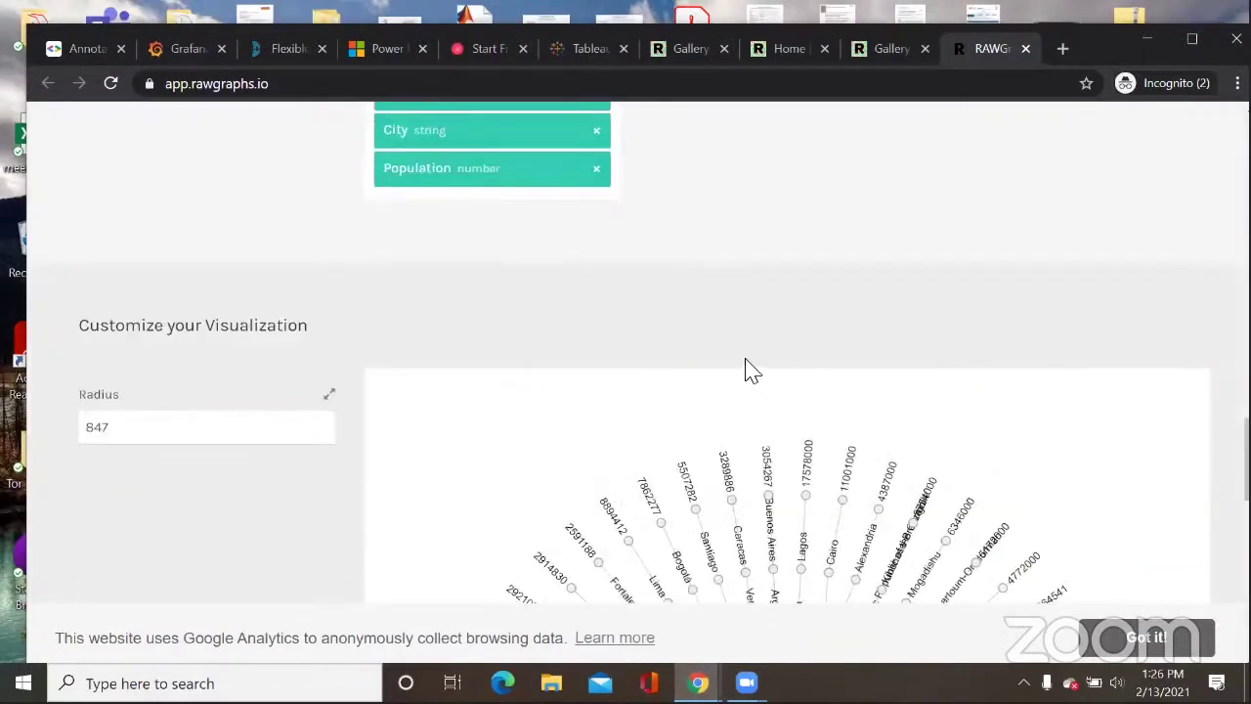
scroll(744, 369, down, 2)
scroll(796, 406, down, 2)
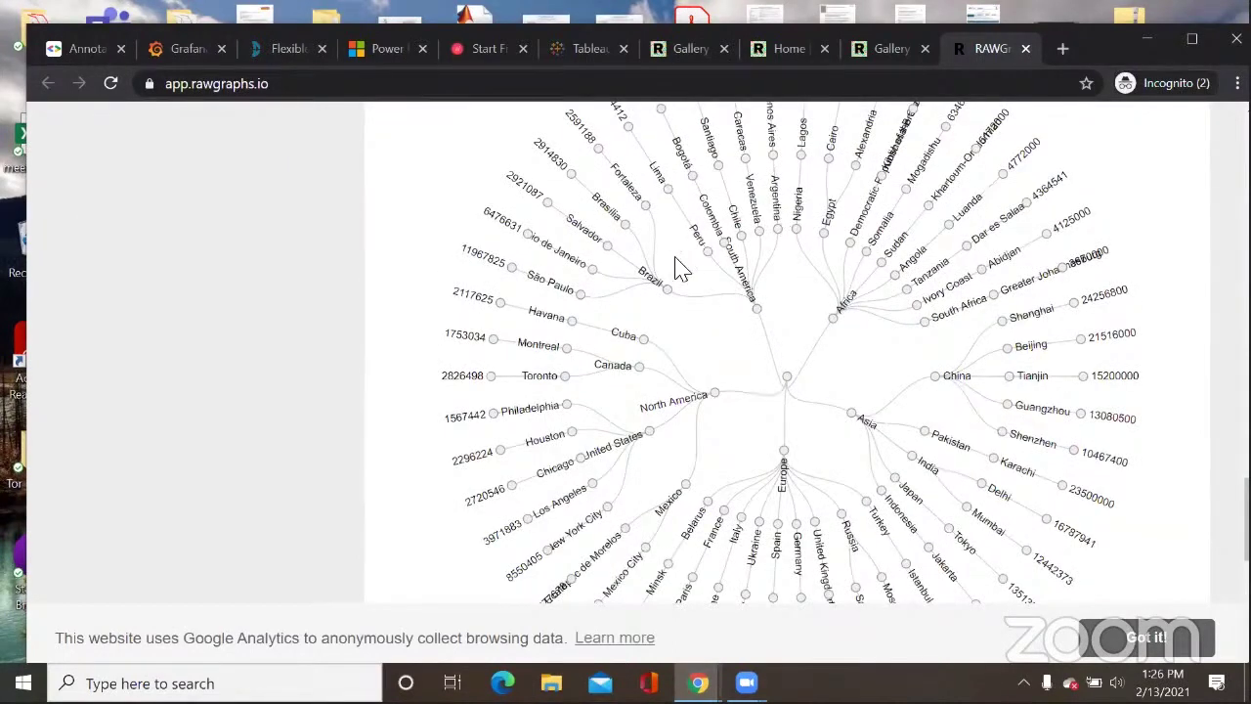
scroll(723, 348, up, 2)
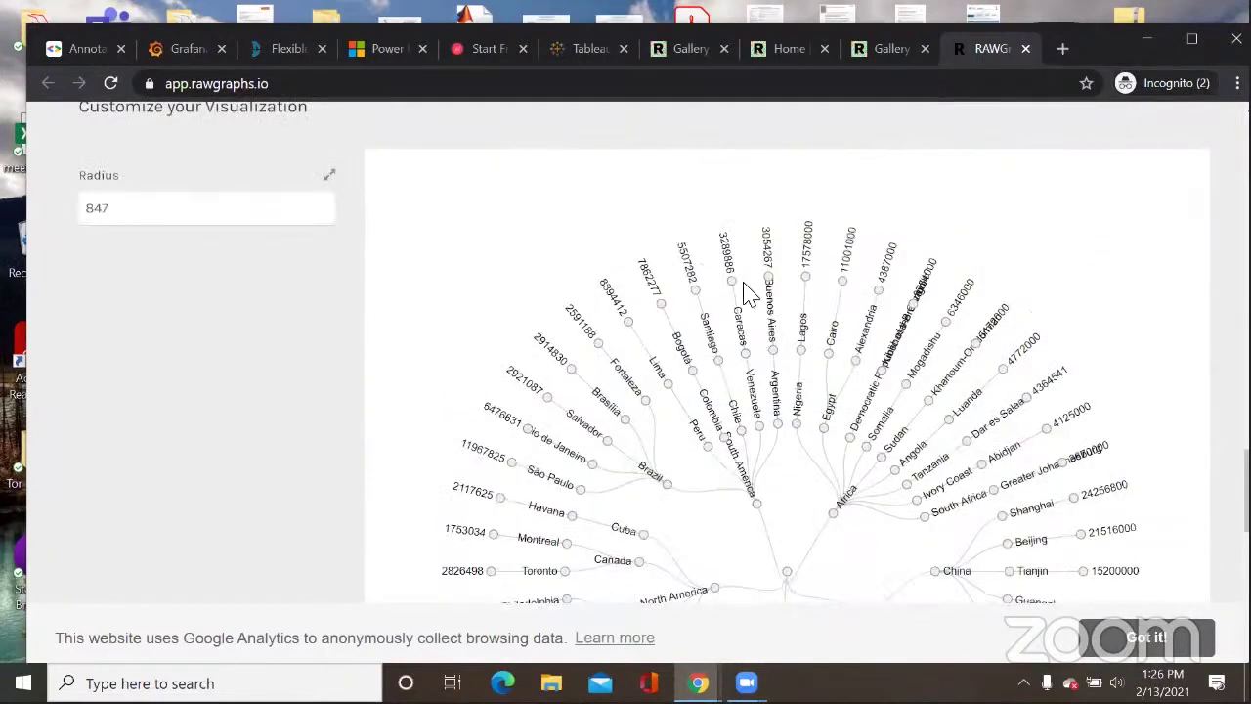
scroll(842, 290, down, 1)
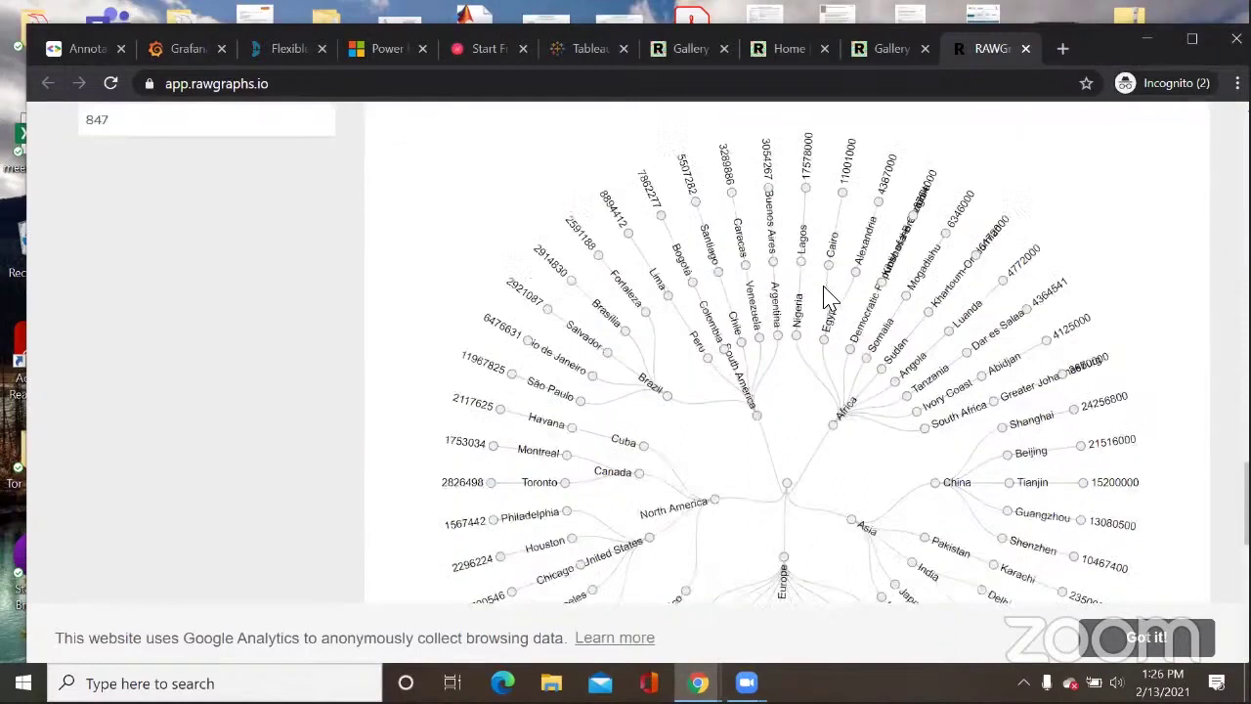
scroll(829, 298, down, 2)
scroll(600, 382, up, 10)
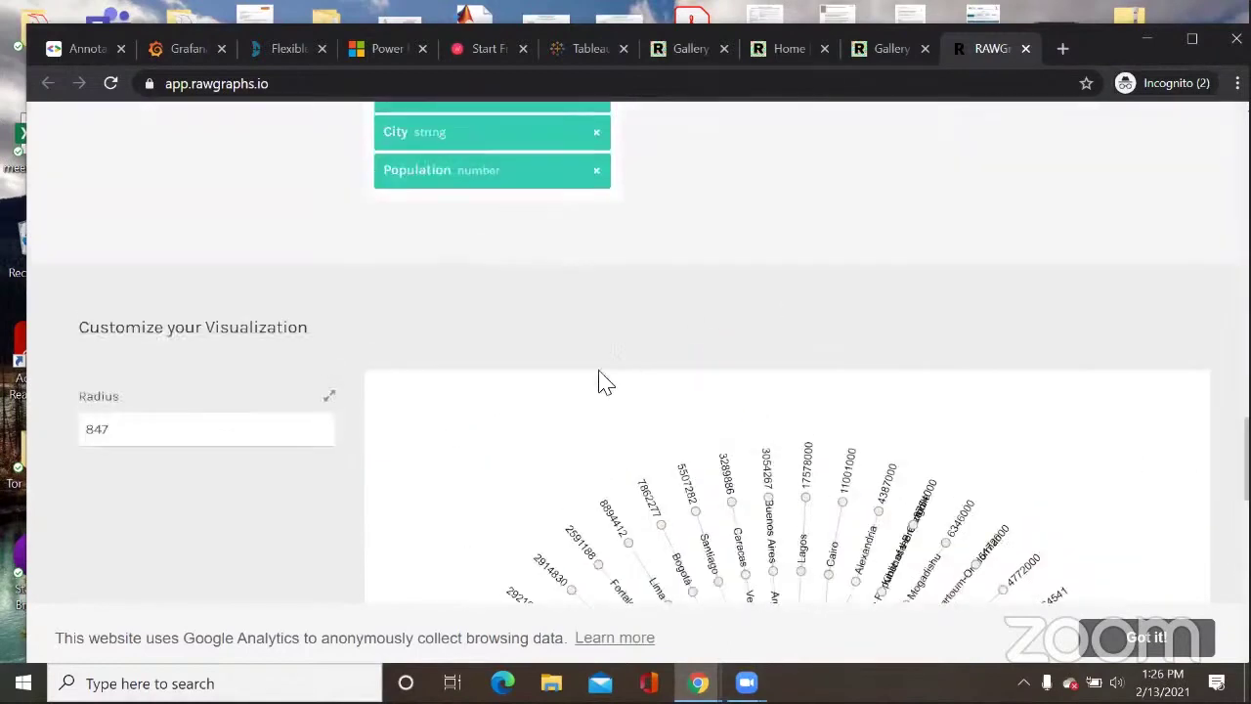
scroll(531, 367, down, 2)
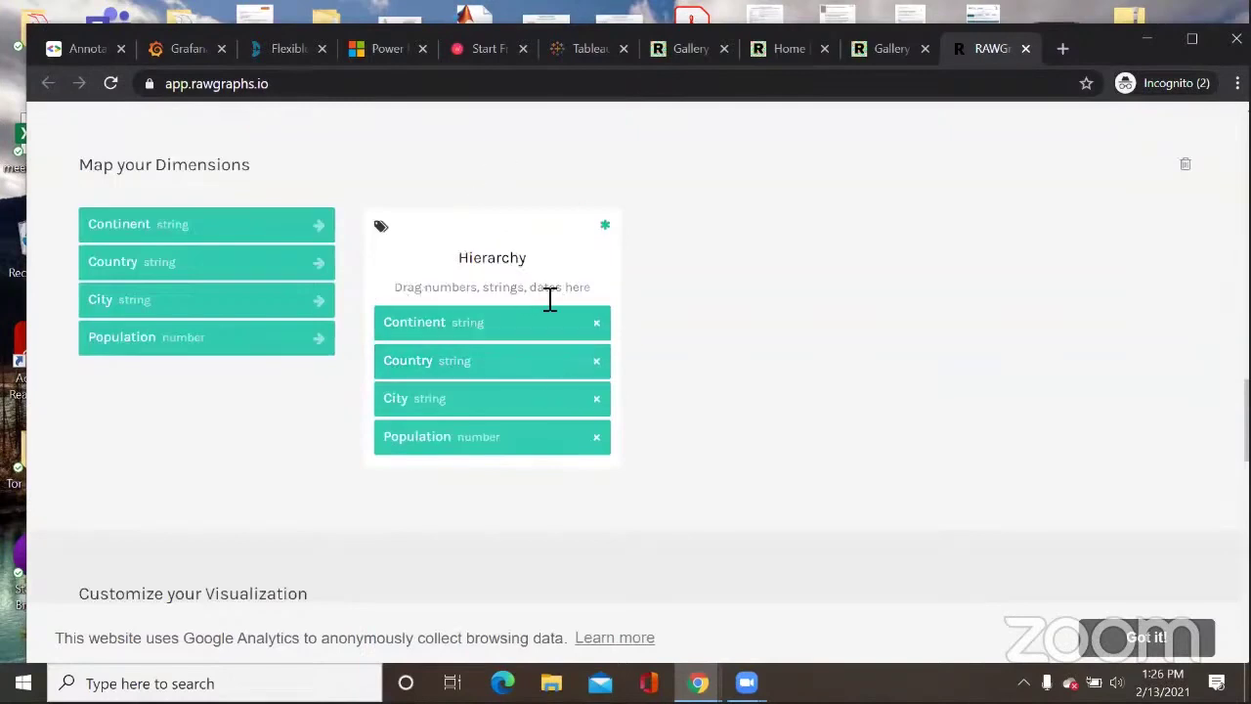
Step: Change the chart type to Circle Packing
scroll(687, 304, up, 8)
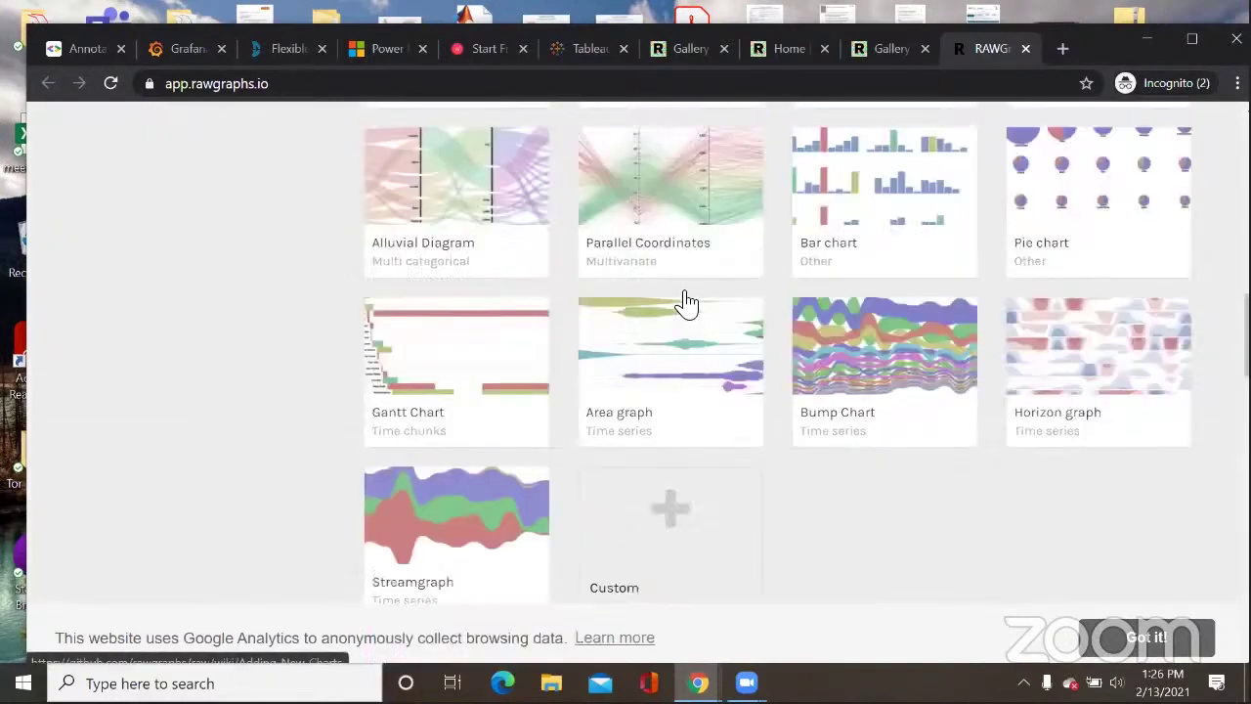
scroll(687, 304, up, 2)
scroll(687, 303, up, 5)
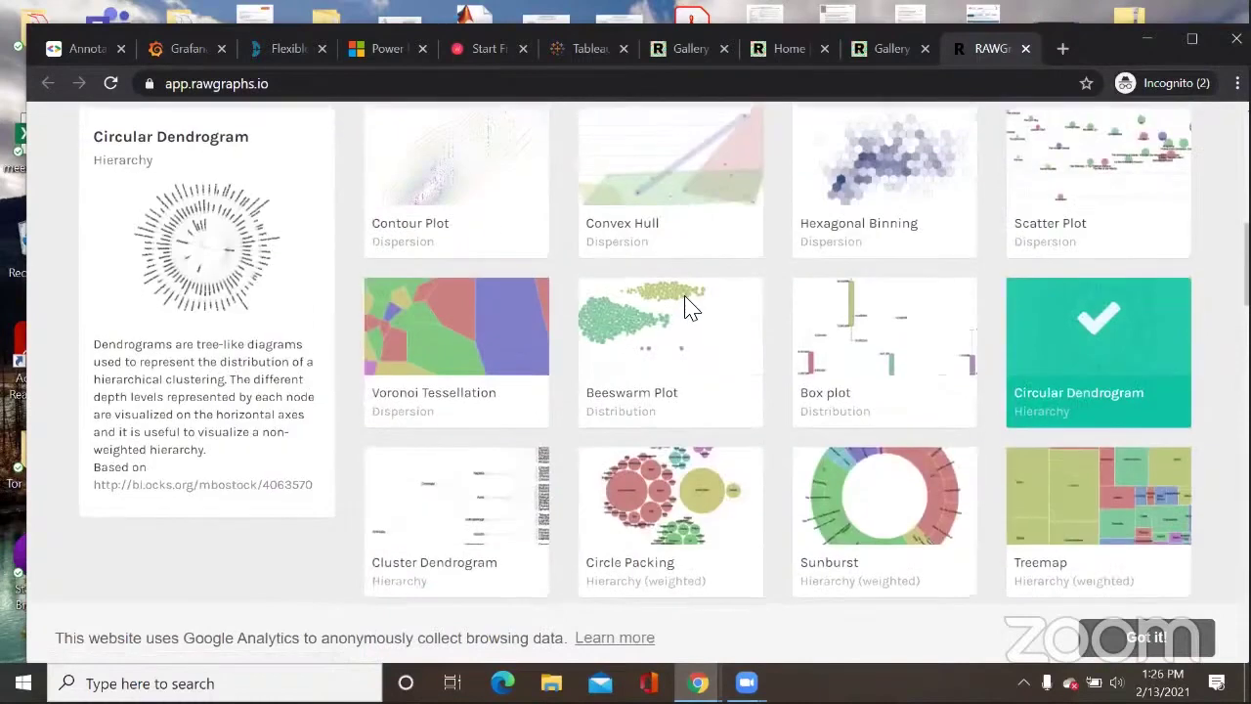
scroll(692, 311, down, 1)
scroll(692, 310, down, 3)
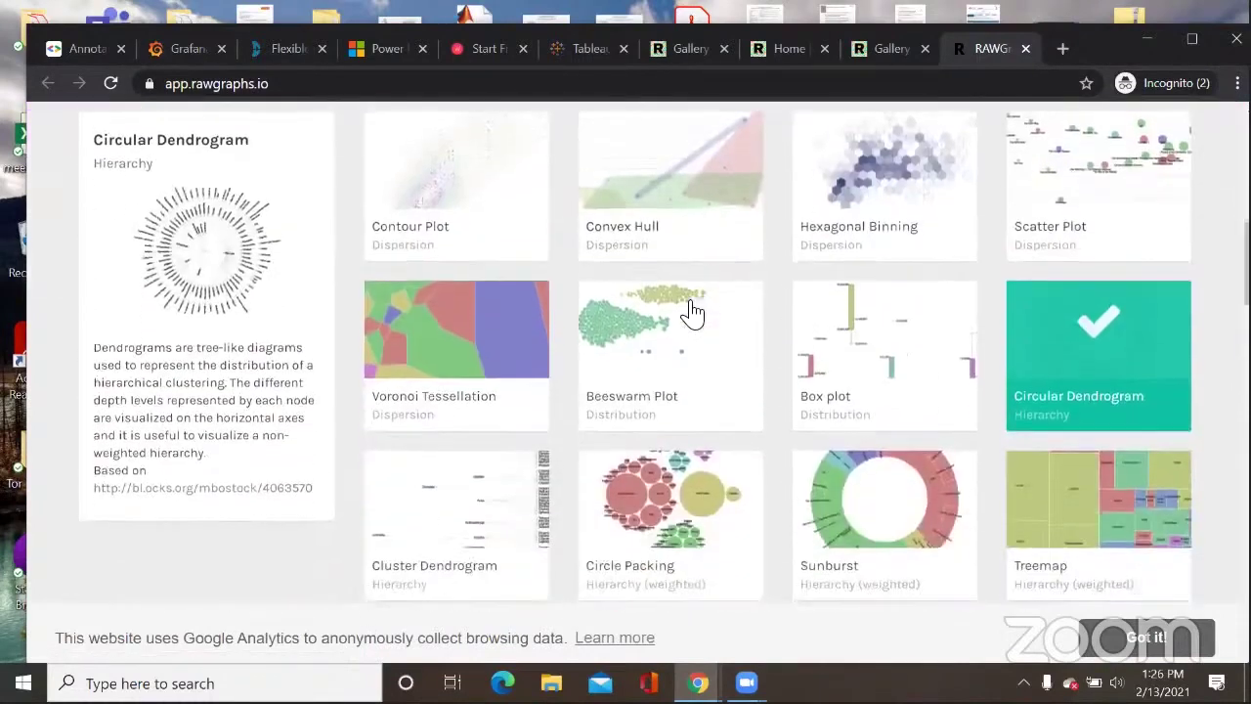
scroll(659, 337, down, 1)
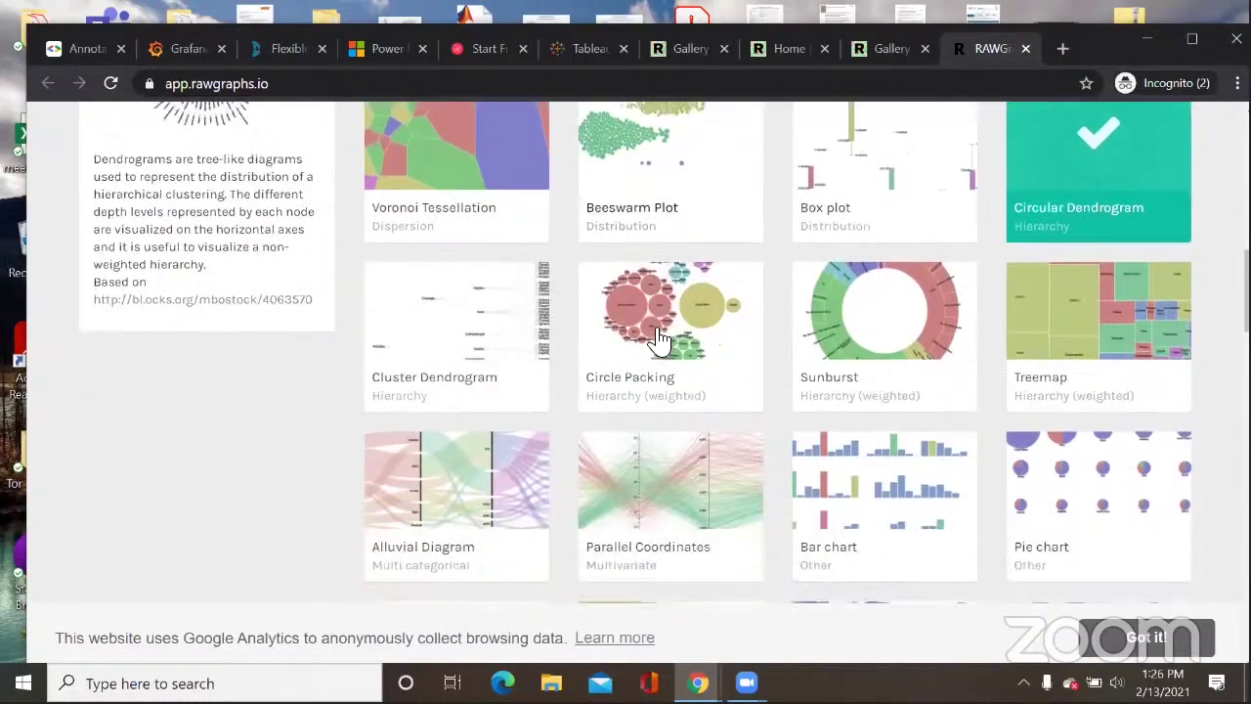
click(707, 347)
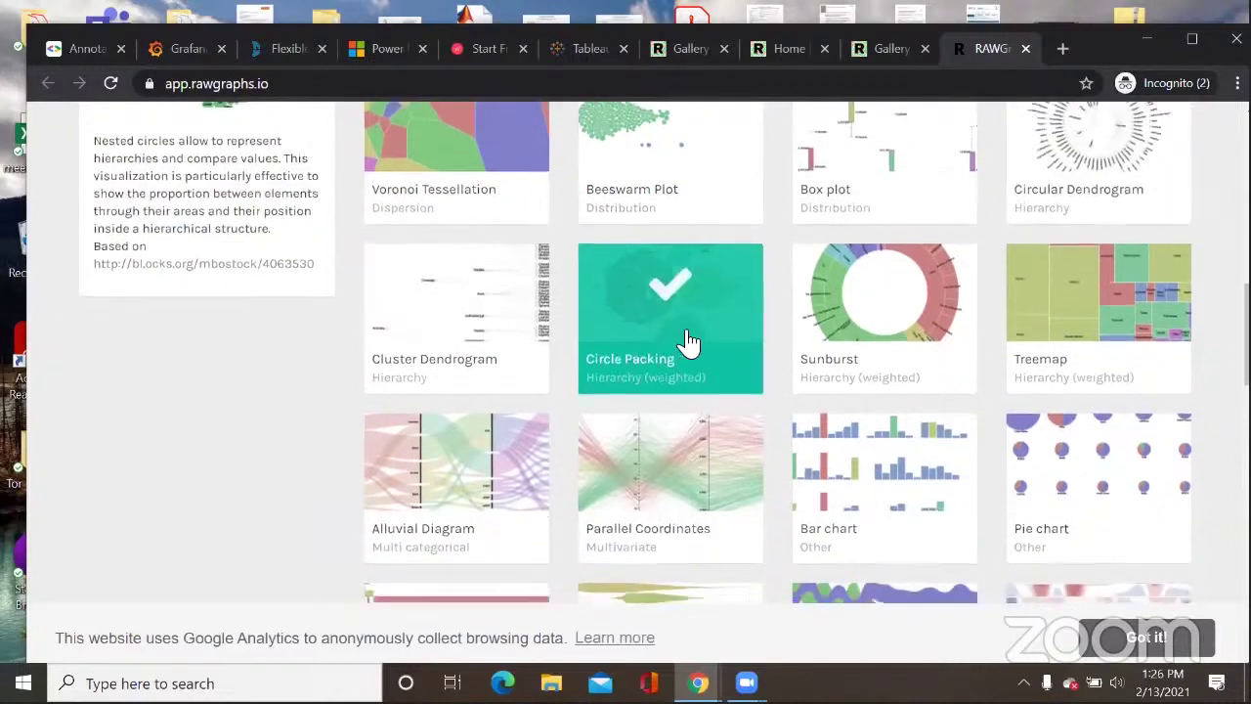
Step: Check which data types the Hierarchy, Size, Color and Label dimensions of the circle packing chart accept
scroll(691, 340, down, 5)
scroll(515, 301, down, 2)
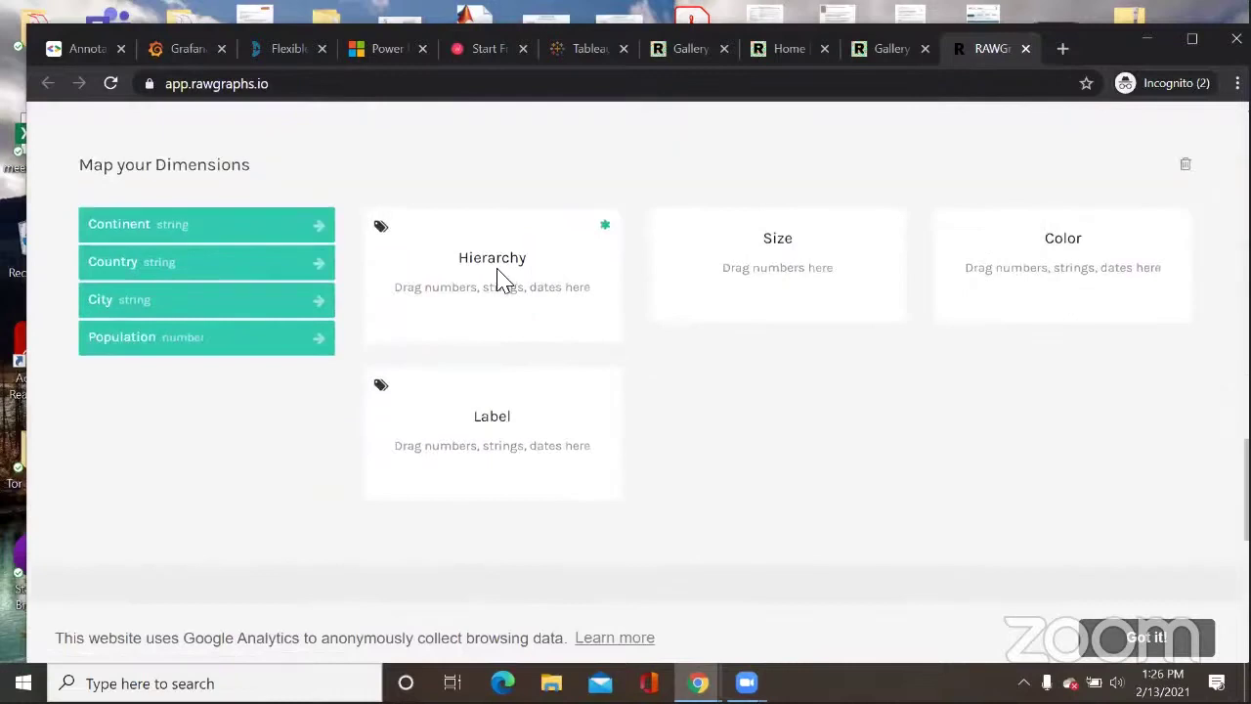
drag(471, 294, 523, 294)
drag(729, 268, 820, 273)
drag(994, 280, 1121, 279)
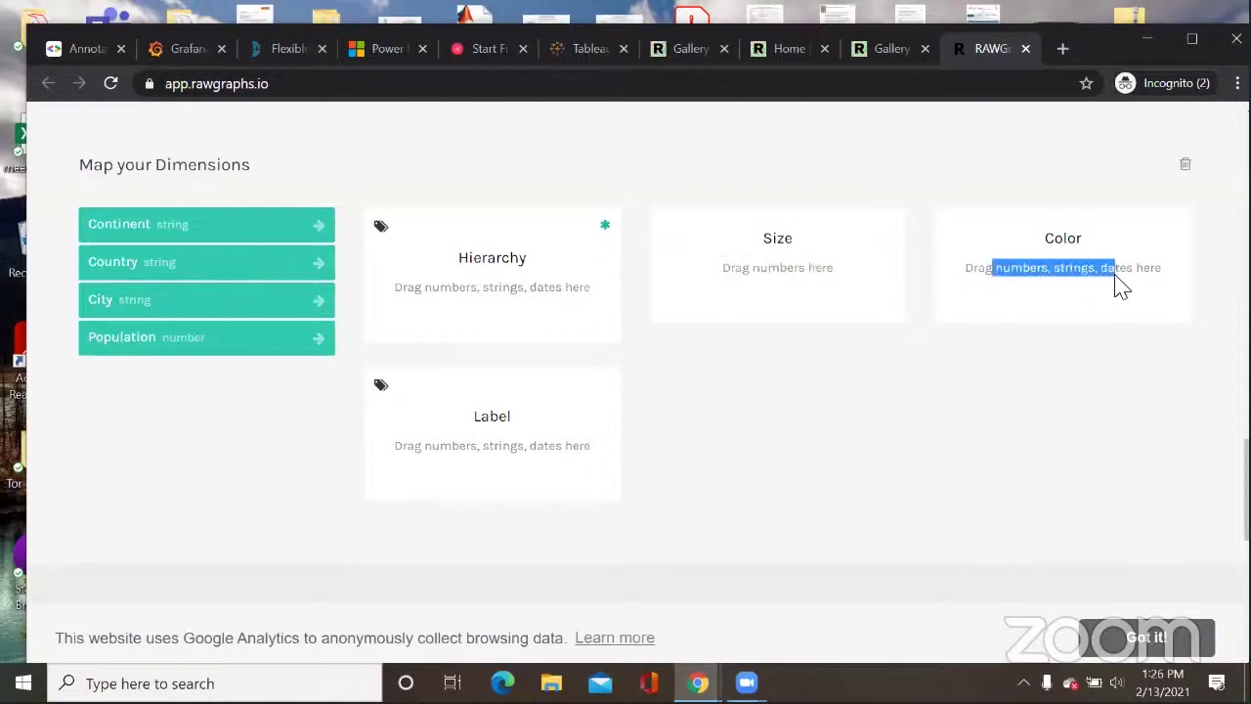
click(1105, 273)
drag(395, 447, 557, 444)
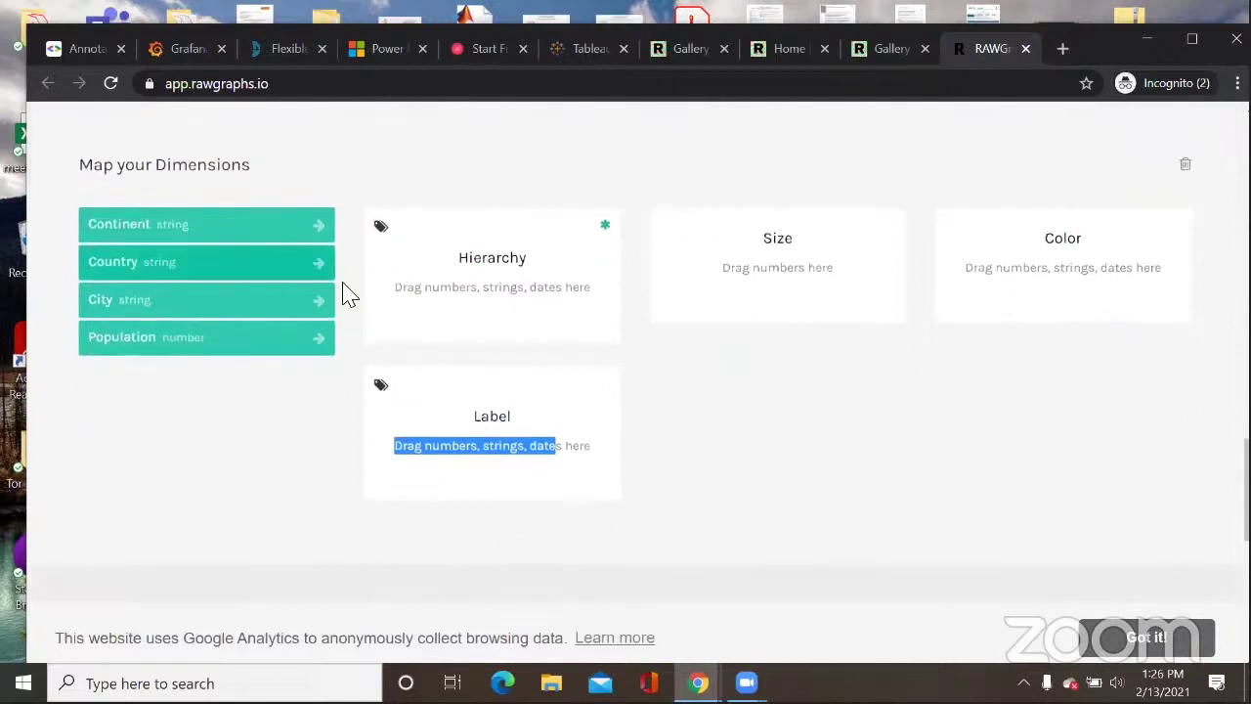
Step: Map Population to Size, City to Label, Continent to Hierarchy and Country to Color for the circle packing chart
drag(210, 349, 774, 291)
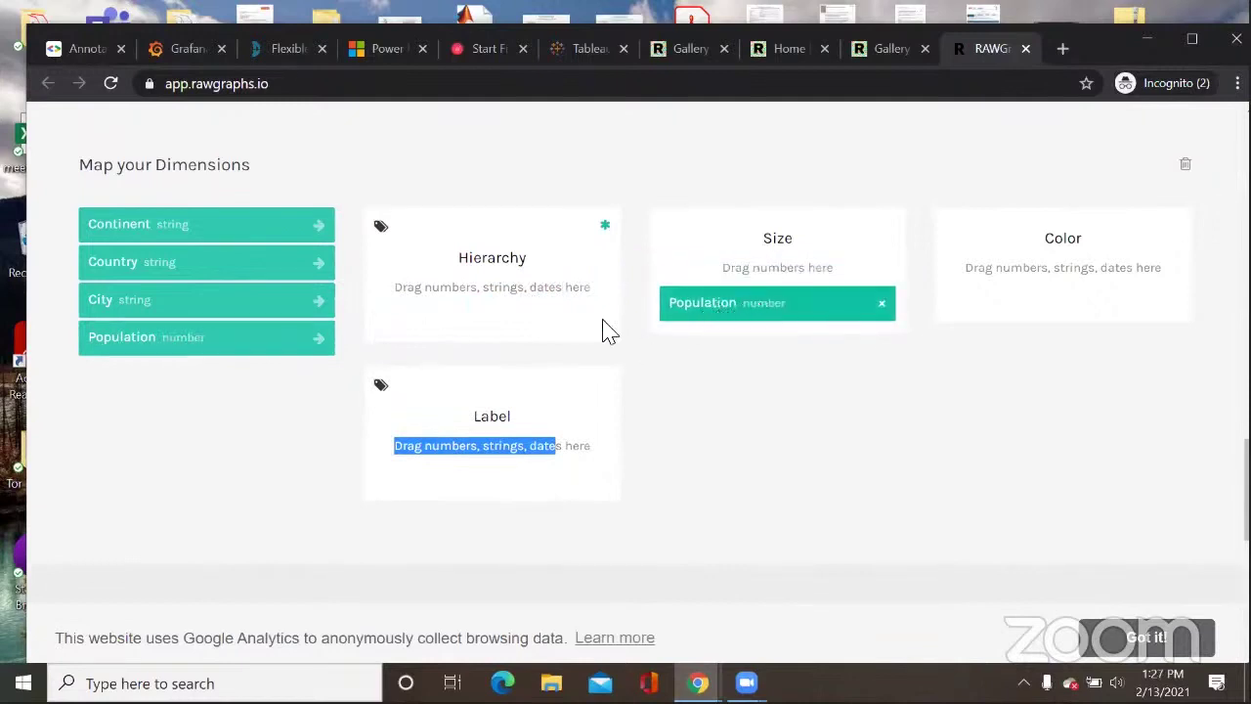
click(371, 425)
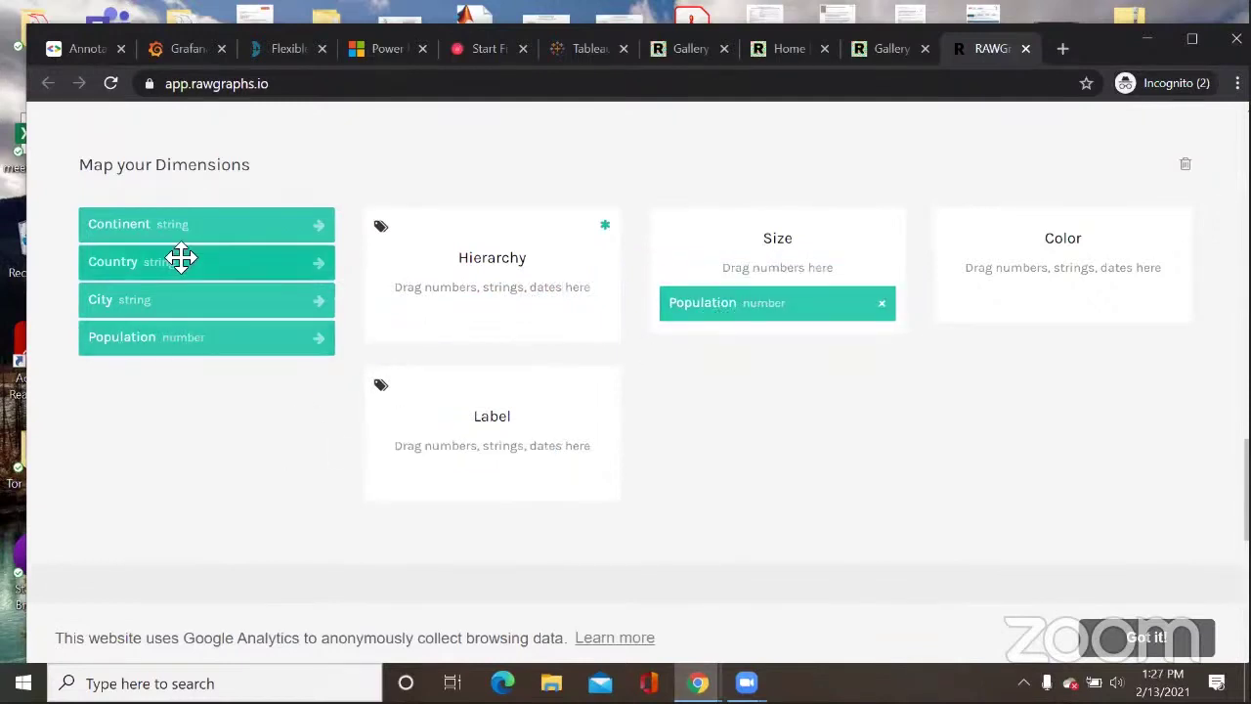
drag(179, 309, 472, 480)
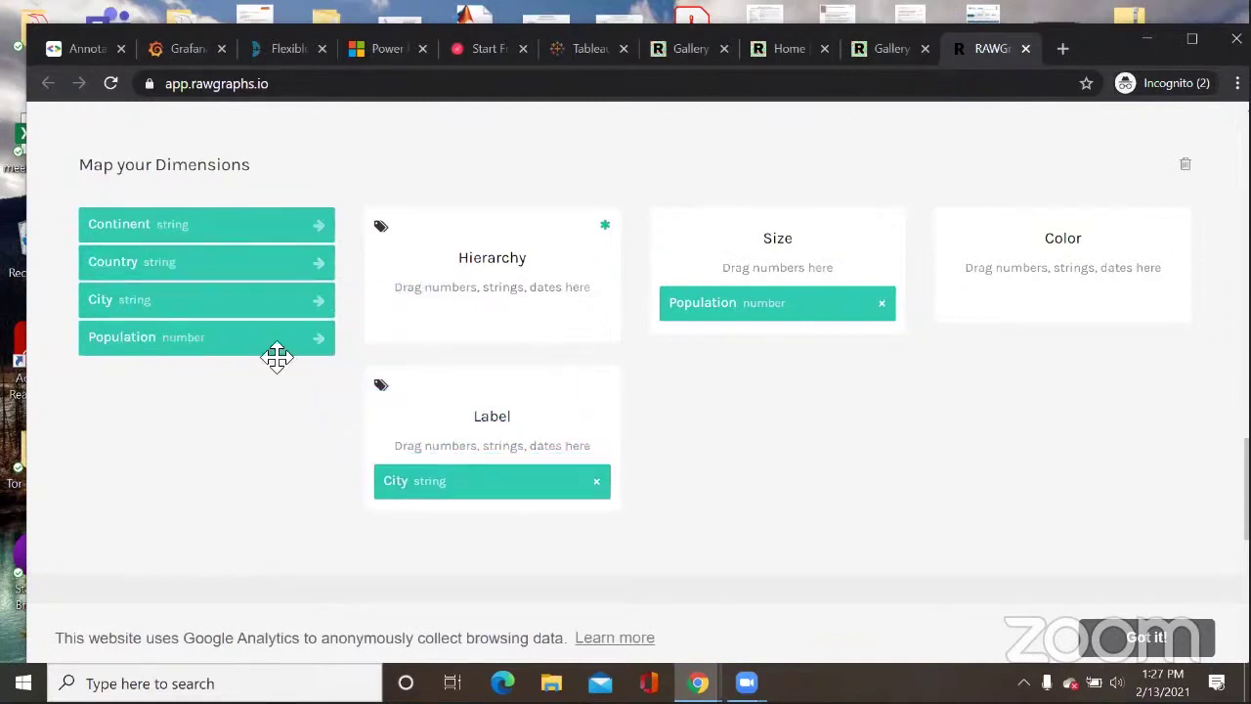
drag(192, 230, 479, 315)
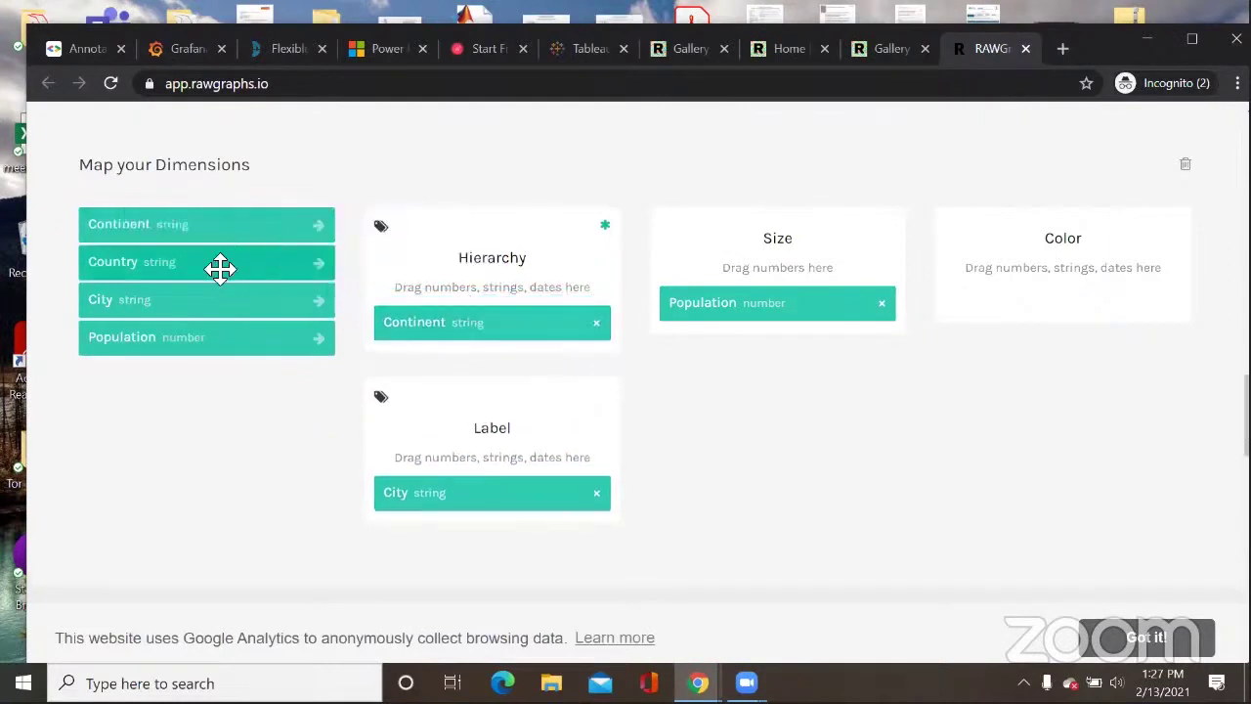
mouse_move(200, 278)
mouse_down()
mouse_move(241, 268)
mouse_move(974, 277)
mouse_move(1051, 296)
mouse_up()
Step: Examine the circle packing chart's circle sizes, city labels and country colors along with its customization options
scroll(848, 396, down, 5)
scroll(848, 390, down, 4)
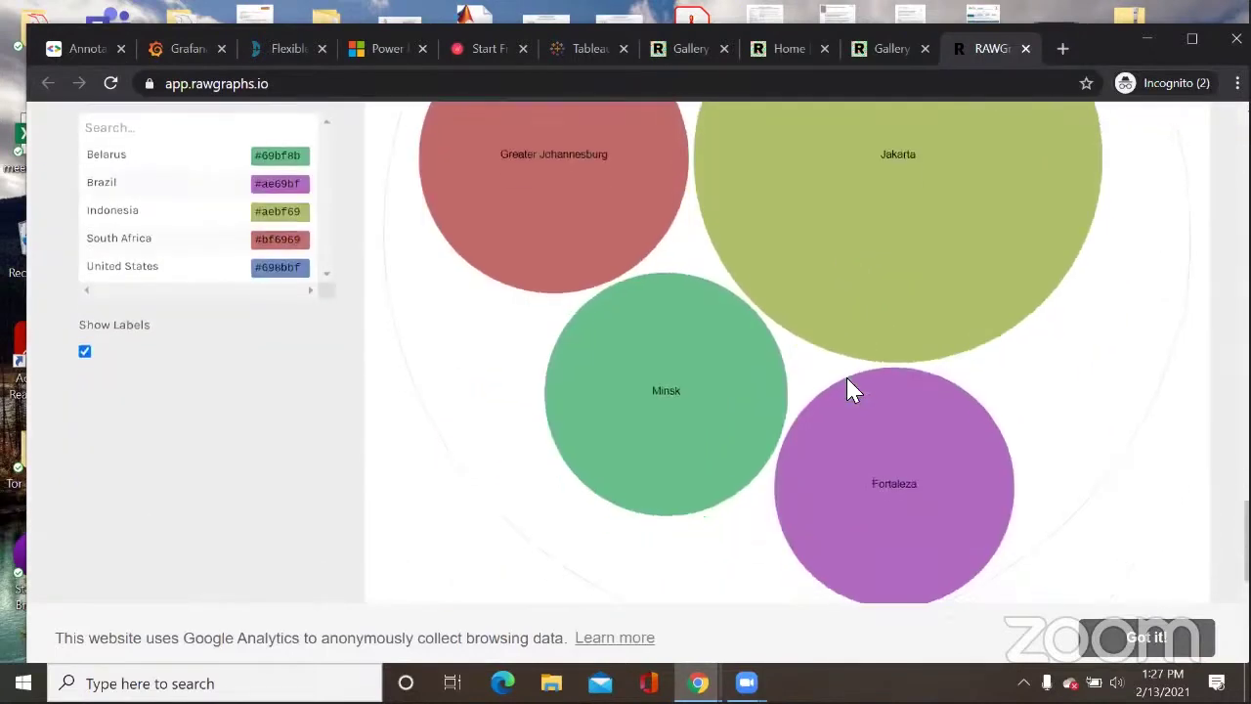
scroll(848, 385, up, 2)
scroll(848, 335, up, 3)
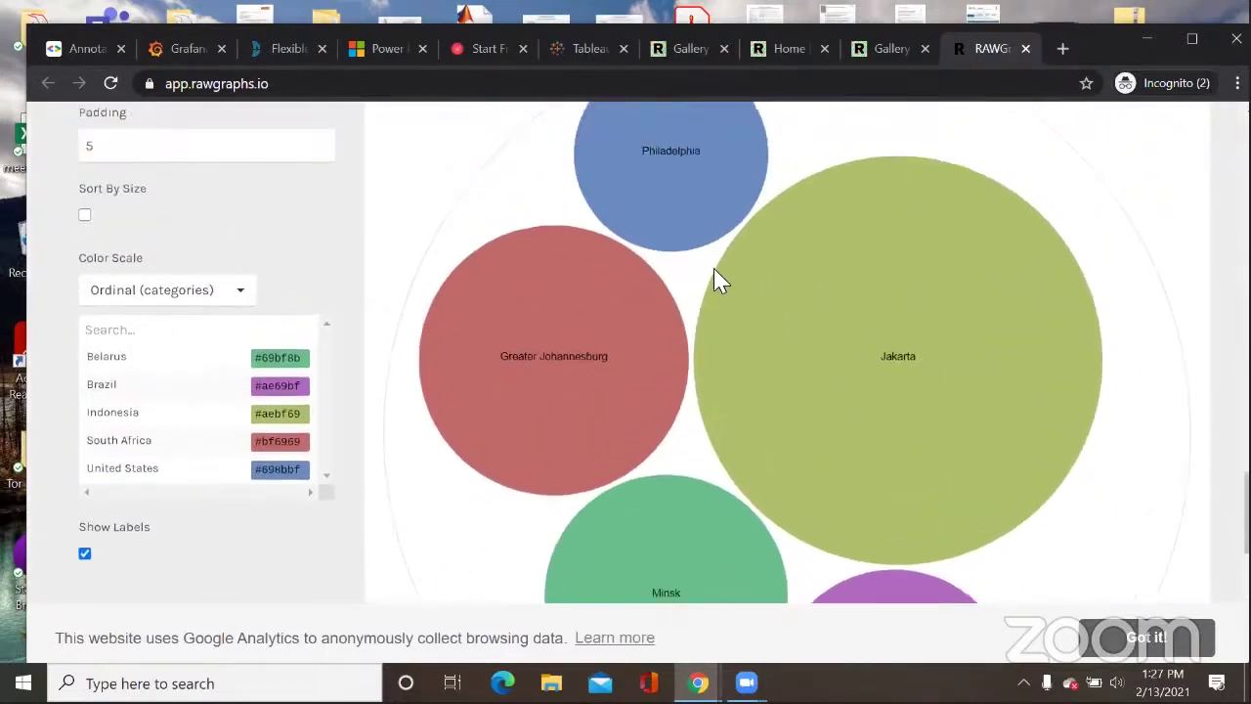
scroll(772, 279, down, 6)
scroll(829, 280, up, 5)
scroll(758, 326, down, 1)
scroll(776, 327, up, 6)
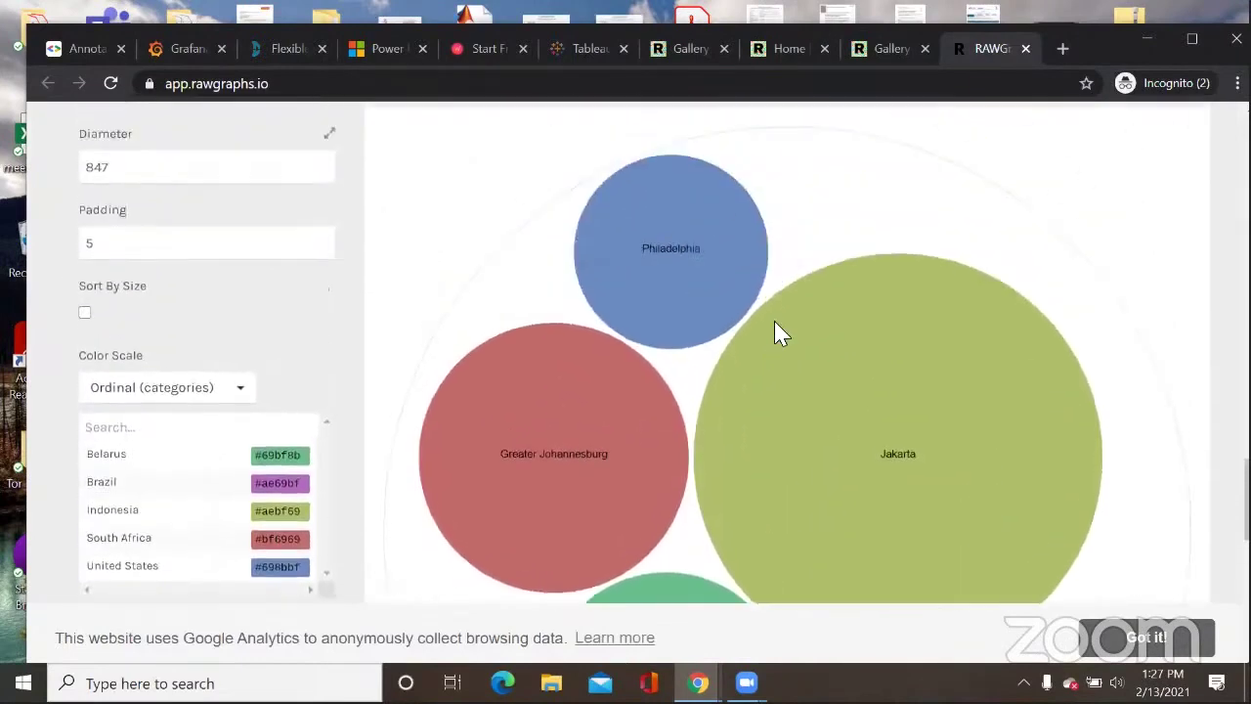
scroll(776, 329, down, 4)
scroll(1047, 377, down, 5)
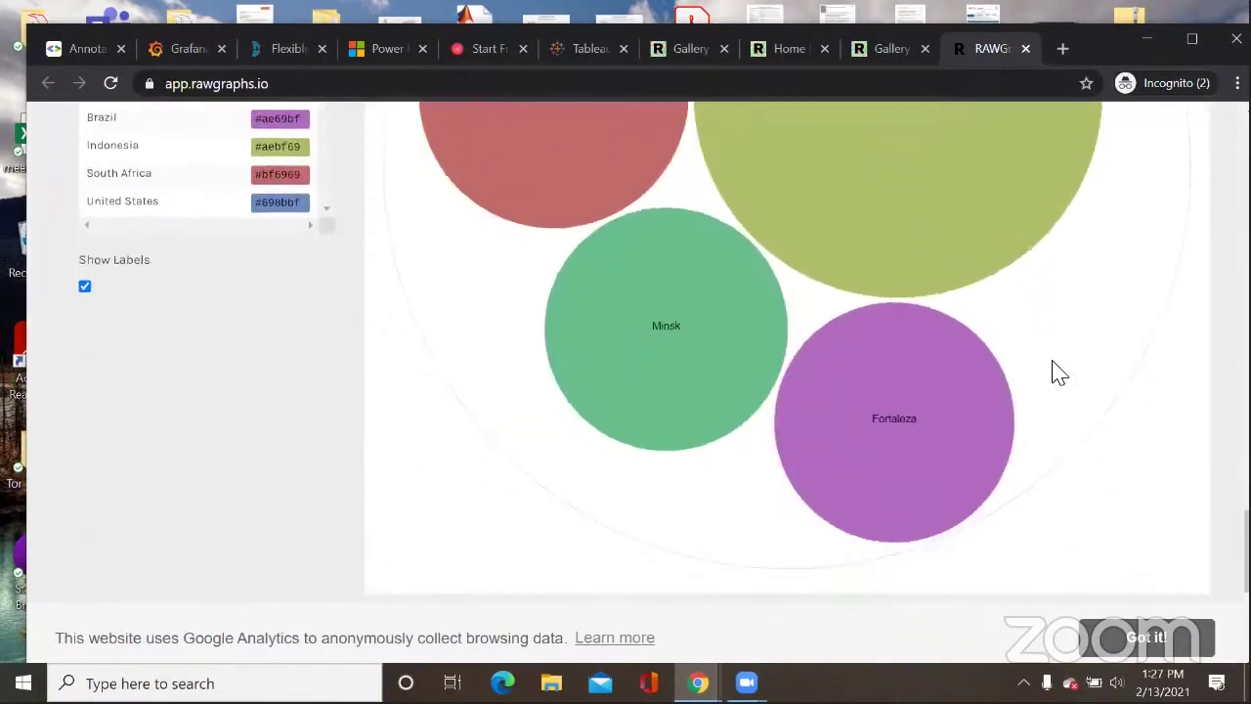
Step: Remove Continent from the Hierarchy dimension and move Population from Size into Hierarchy
scroll(1111, 340, up, 15)
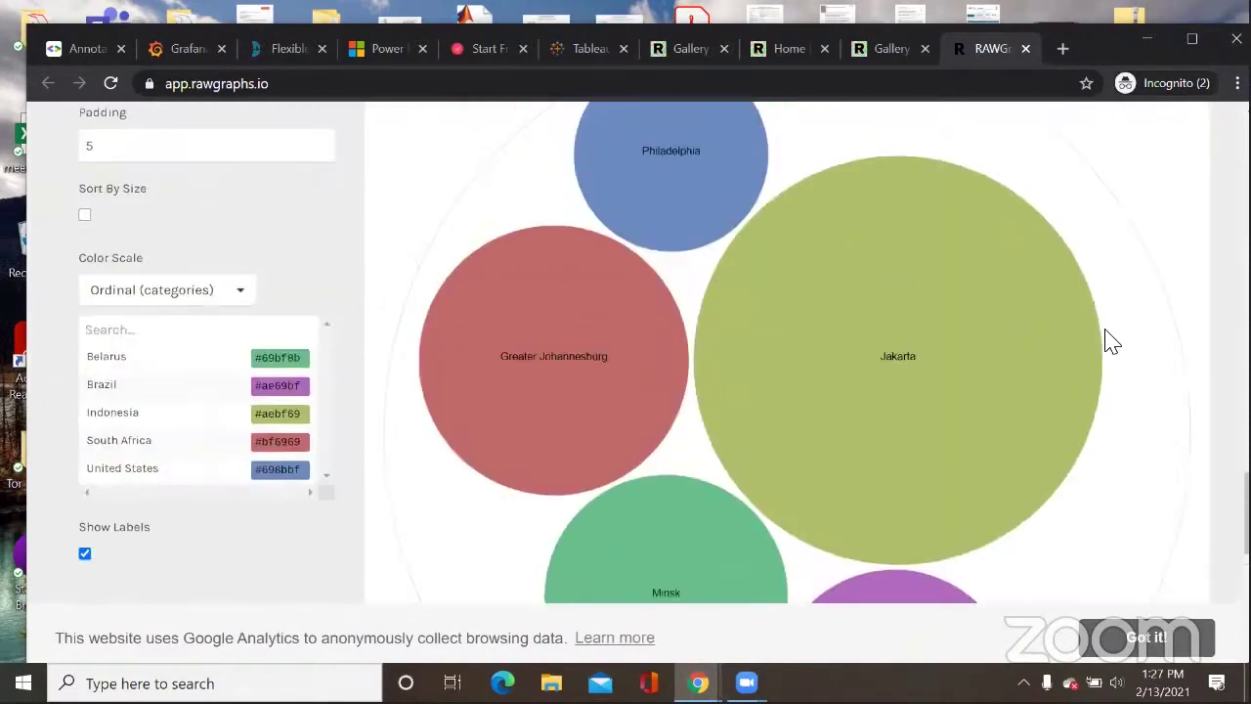
scroll(1096, 336, down, 1)
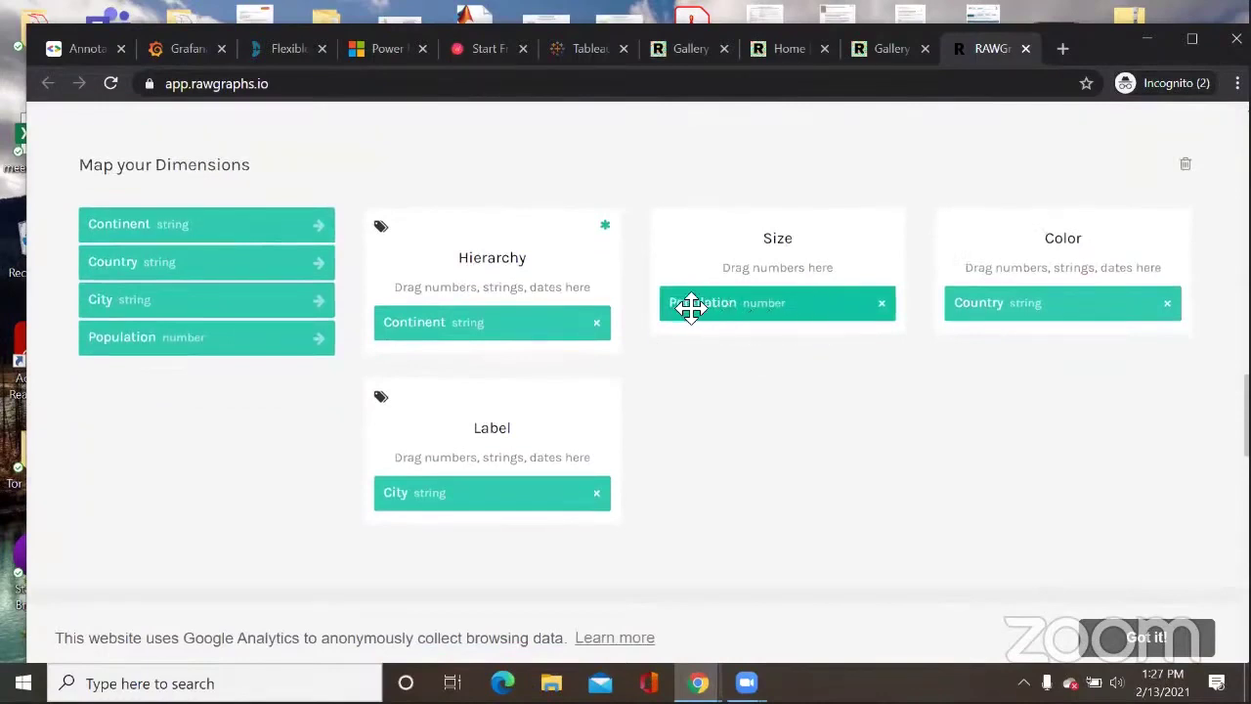
click(596, 328)
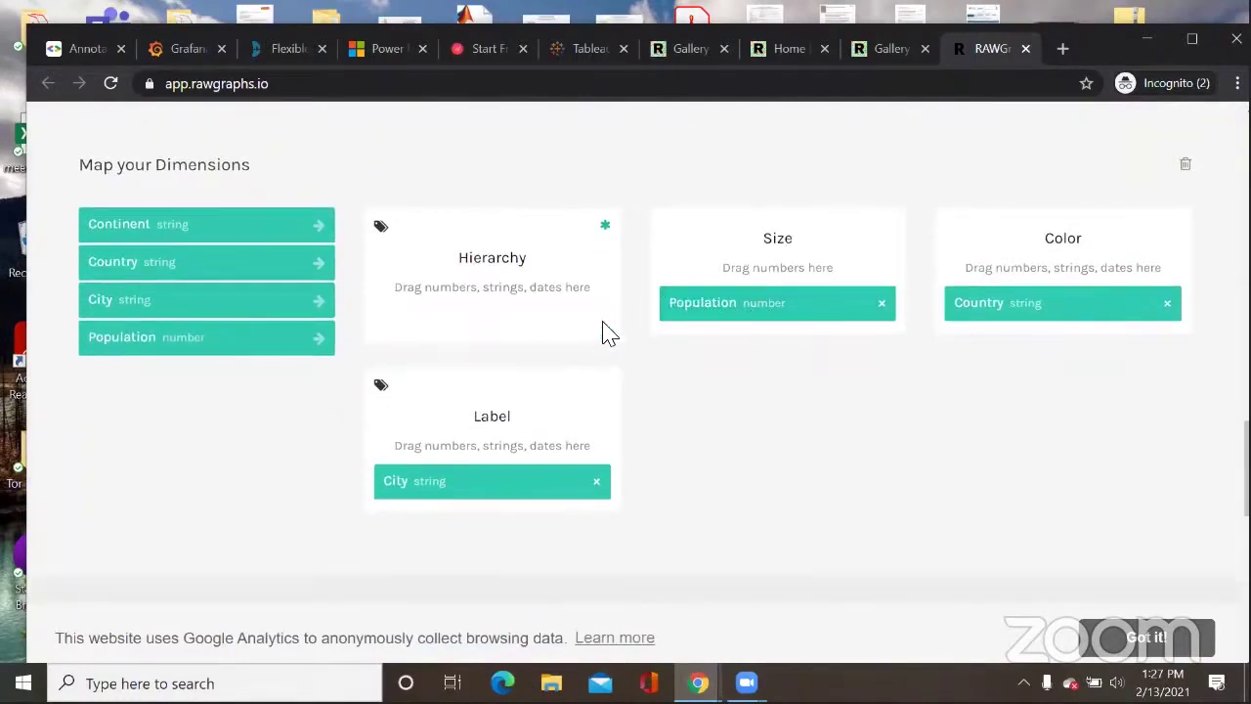
scroll(784, 363, down, 10)
scroll(784, 363, up, 10)
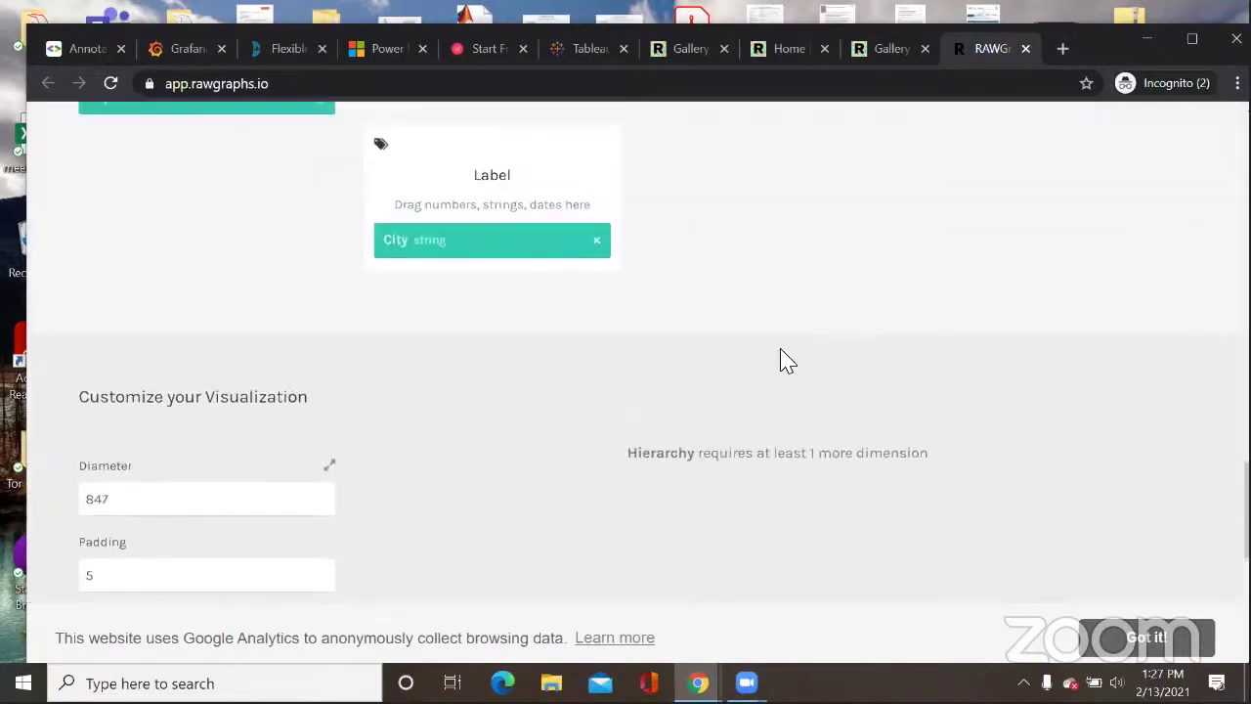
scroll(784, 358, down, 1)
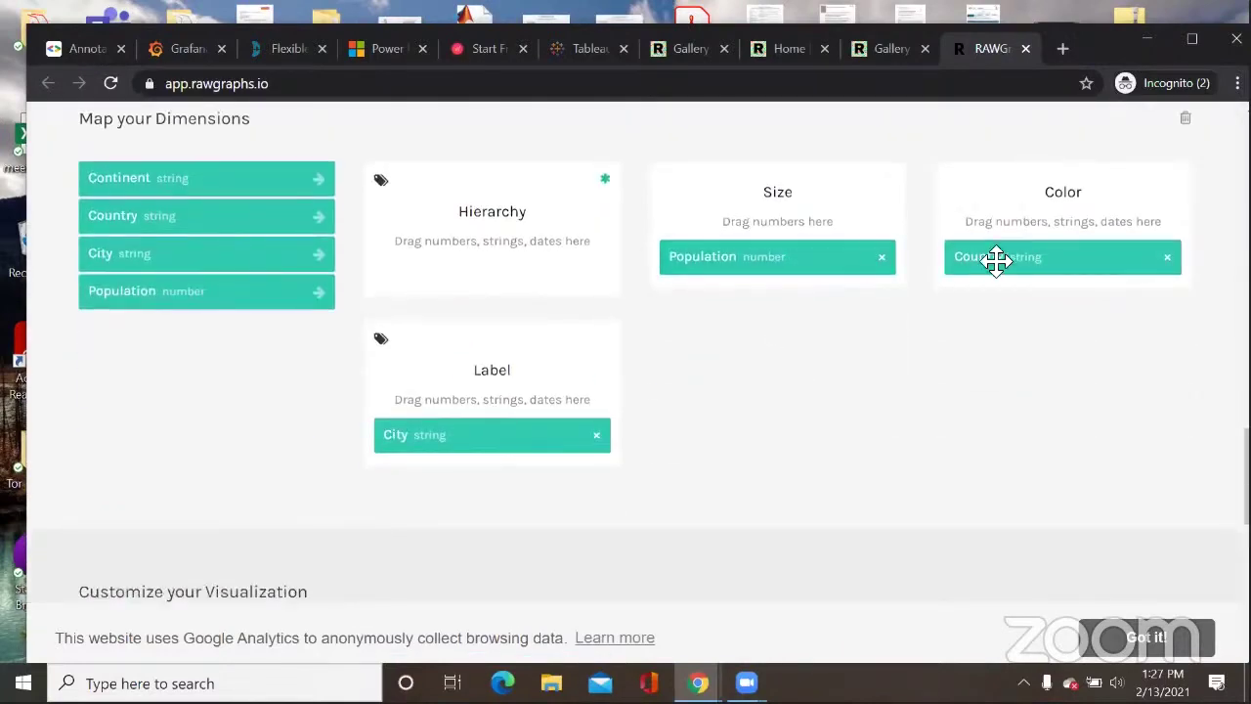
drag(781, 284, 547, 288)
scroll(826, 352, down, 6)
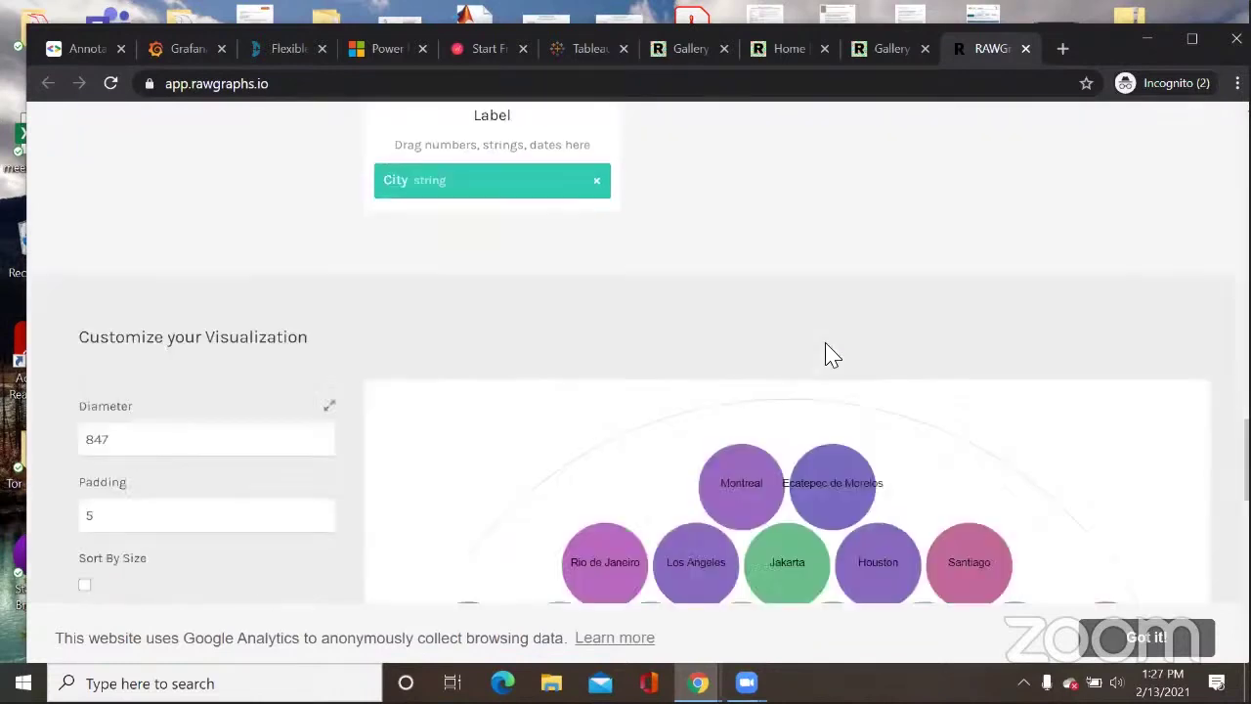
scroll(889, 347, down, 2)
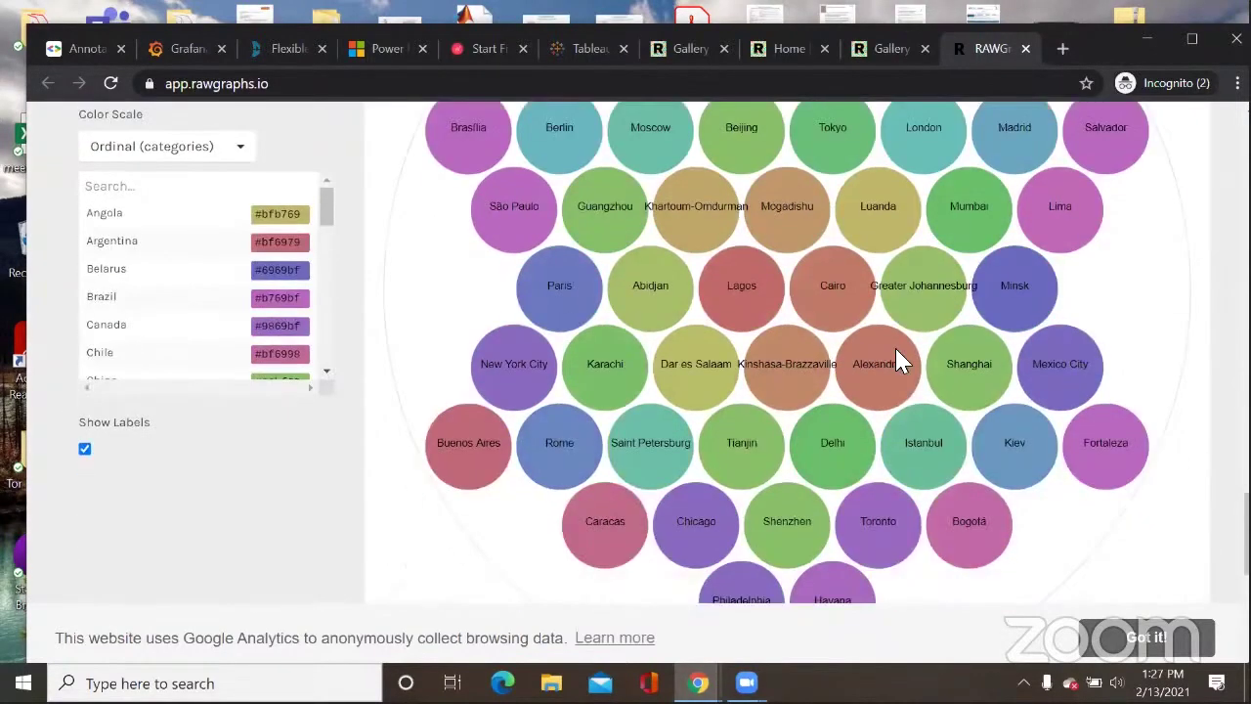
Step: Map Population to the Size dimension as well, keeping it in Hierarchy
scroll(936, 347, up, 6)
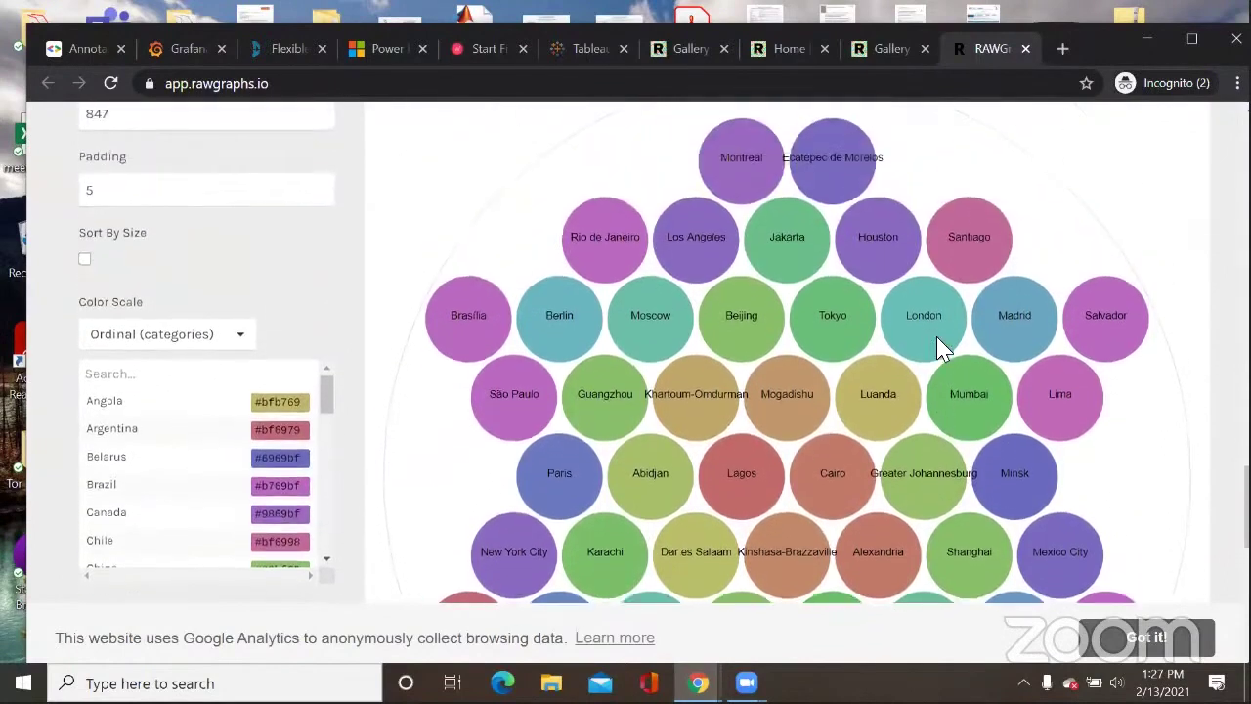
scroll(948, 347, up, 3)
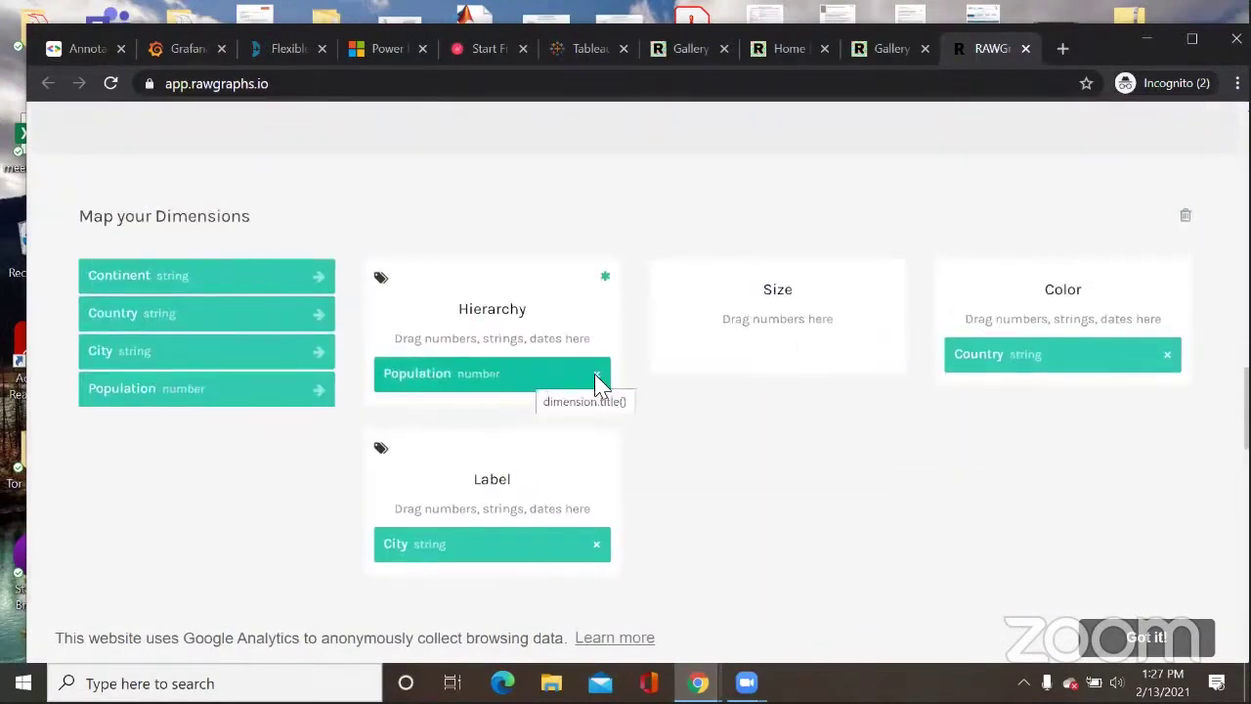
drag(217, 391, 846, 371)
Step: Examine the circle packing chart's city circle sizes and country colors against the mapped Hierarchy, Size, Color and Label dimensions
scroll(843, 395, down, 8)
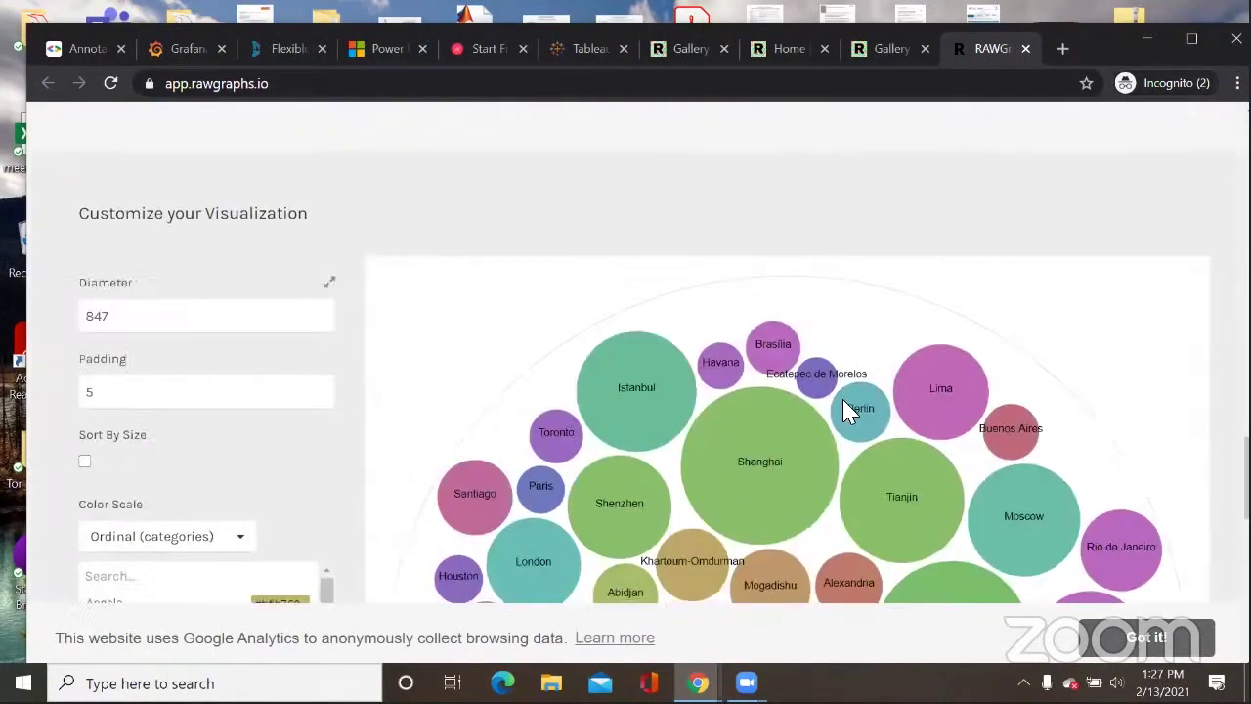
scroll(827, 384, down, 1)
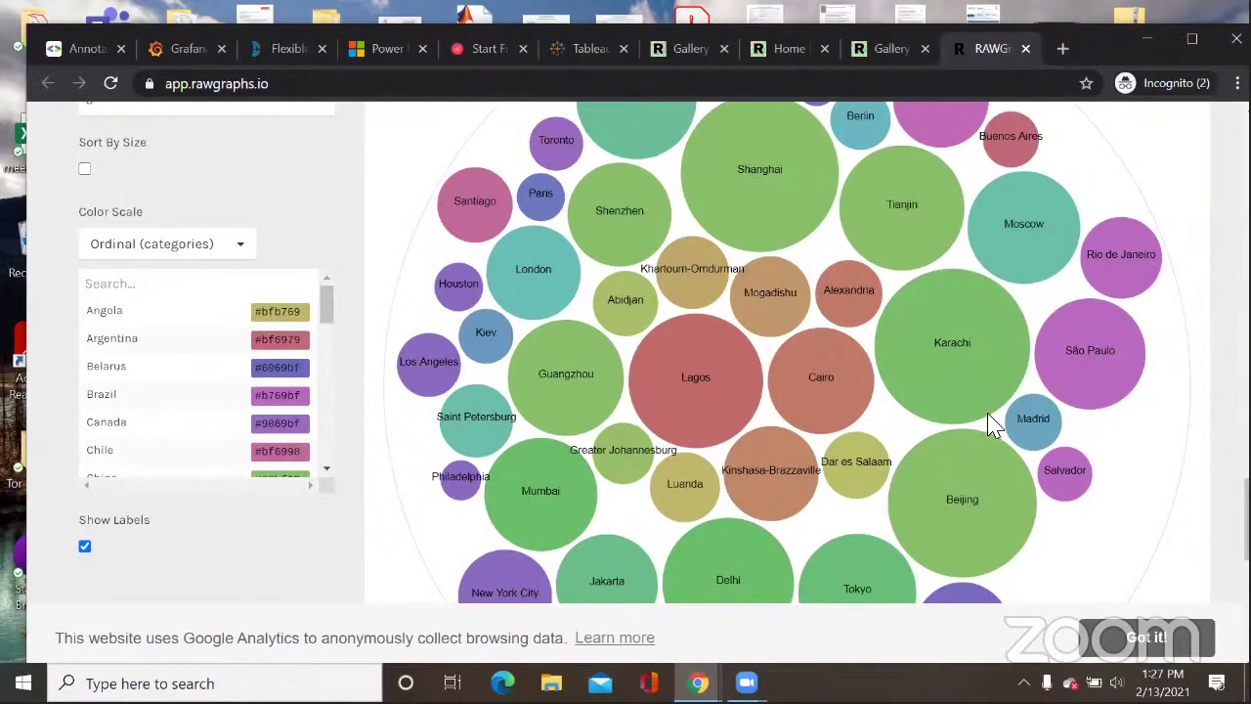
scroll(989, 422, up, 2)
scroll(759, 393, up, 2)
scroll(758, 391, down, 2)
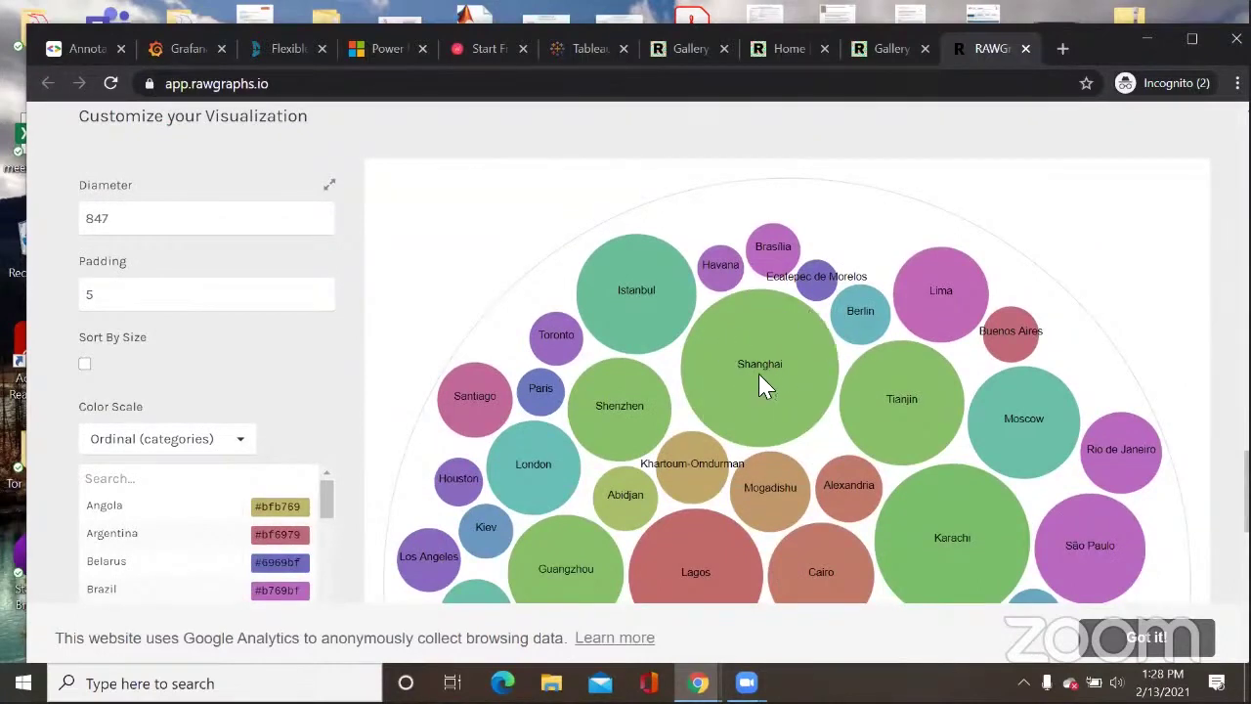
scroll(781, 381, up, 5)
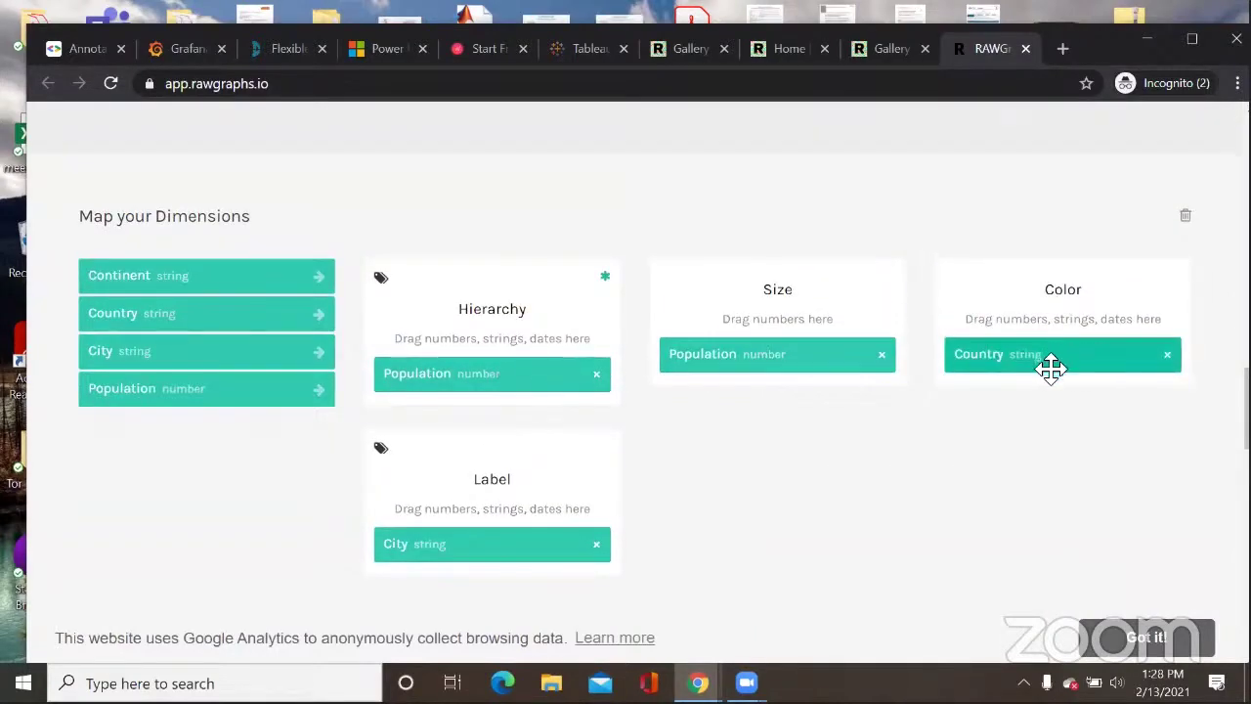
scroll(1049, 365, down, 1)
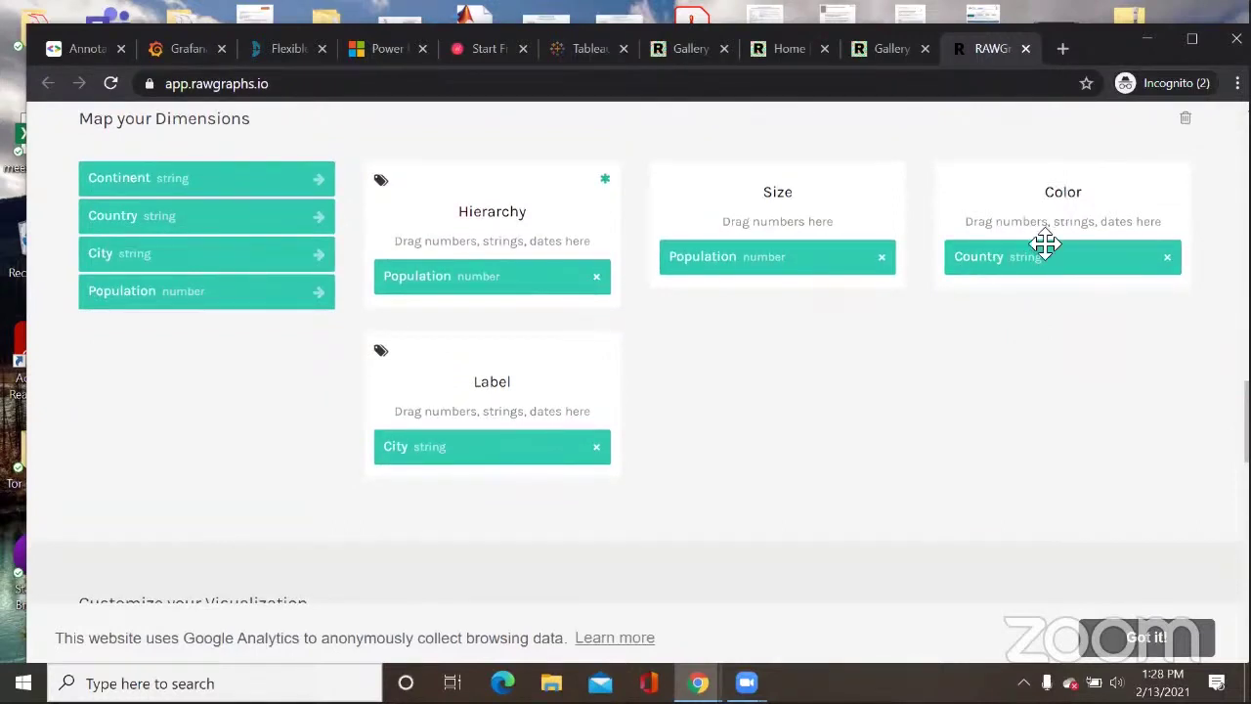
scroll(1007, 293, down, 5)
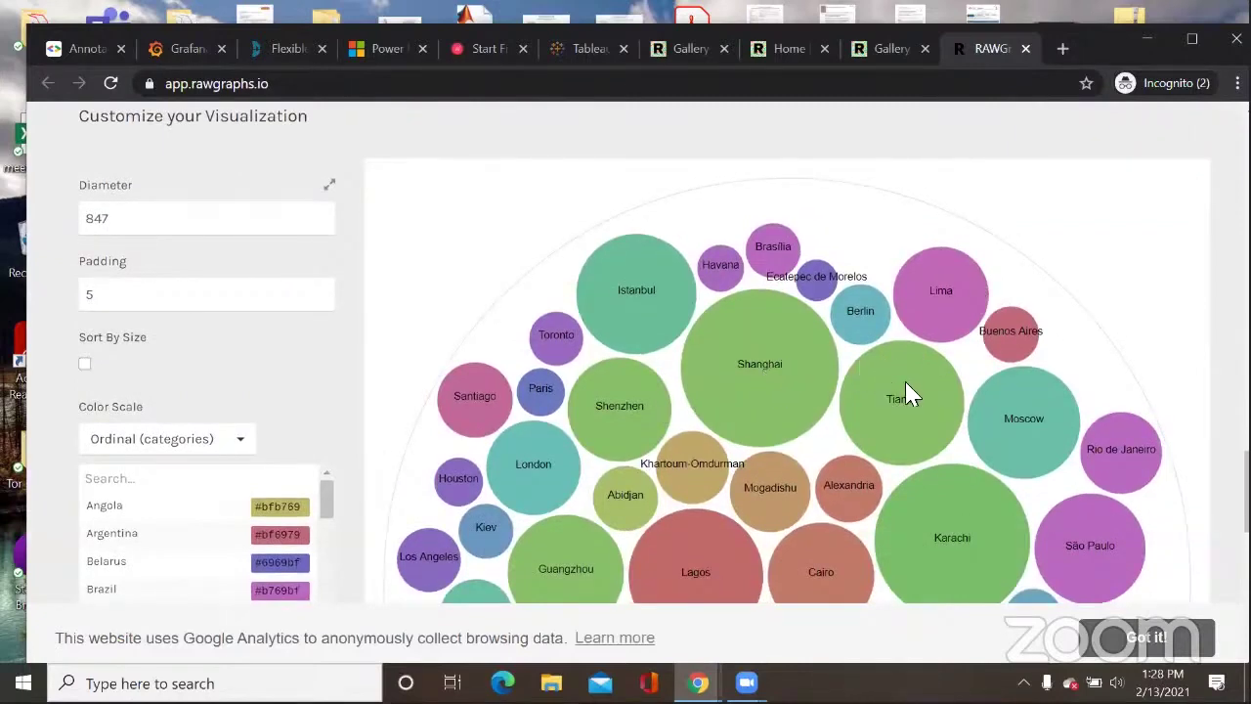
scroll(965, 471, down, 2)
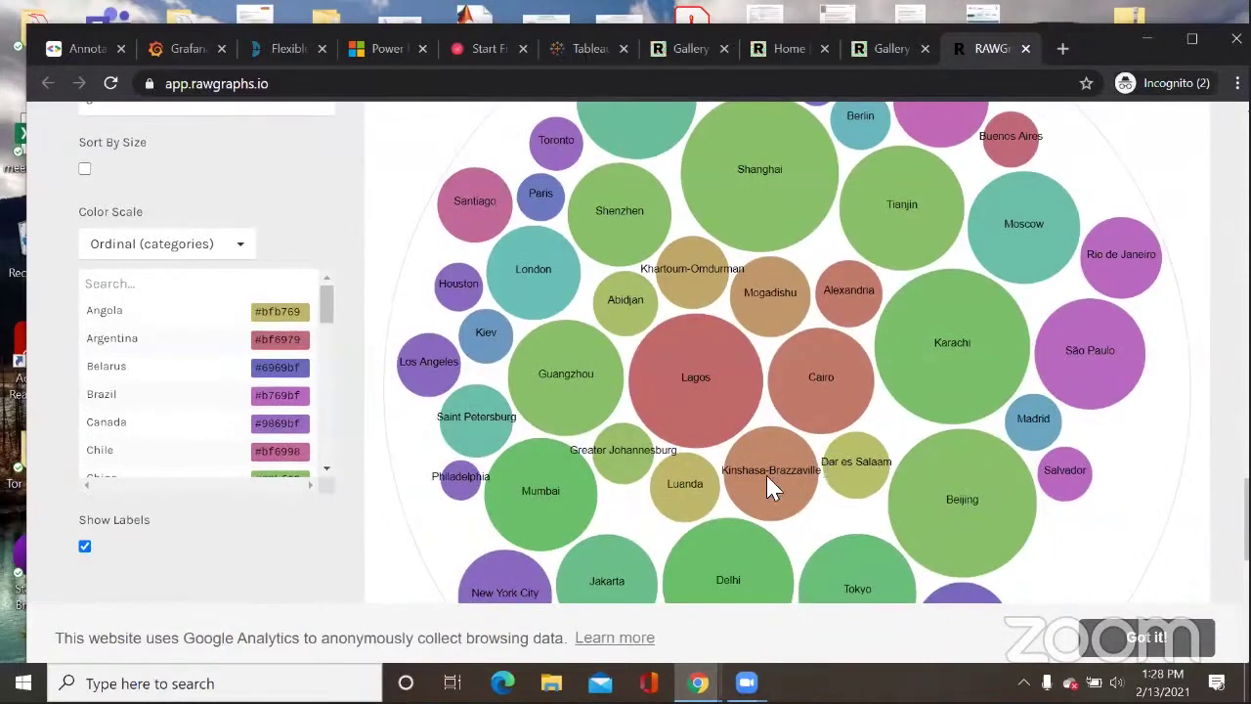
scroll(762, 491, up, 1)
scroll(762, 489, up, 1)
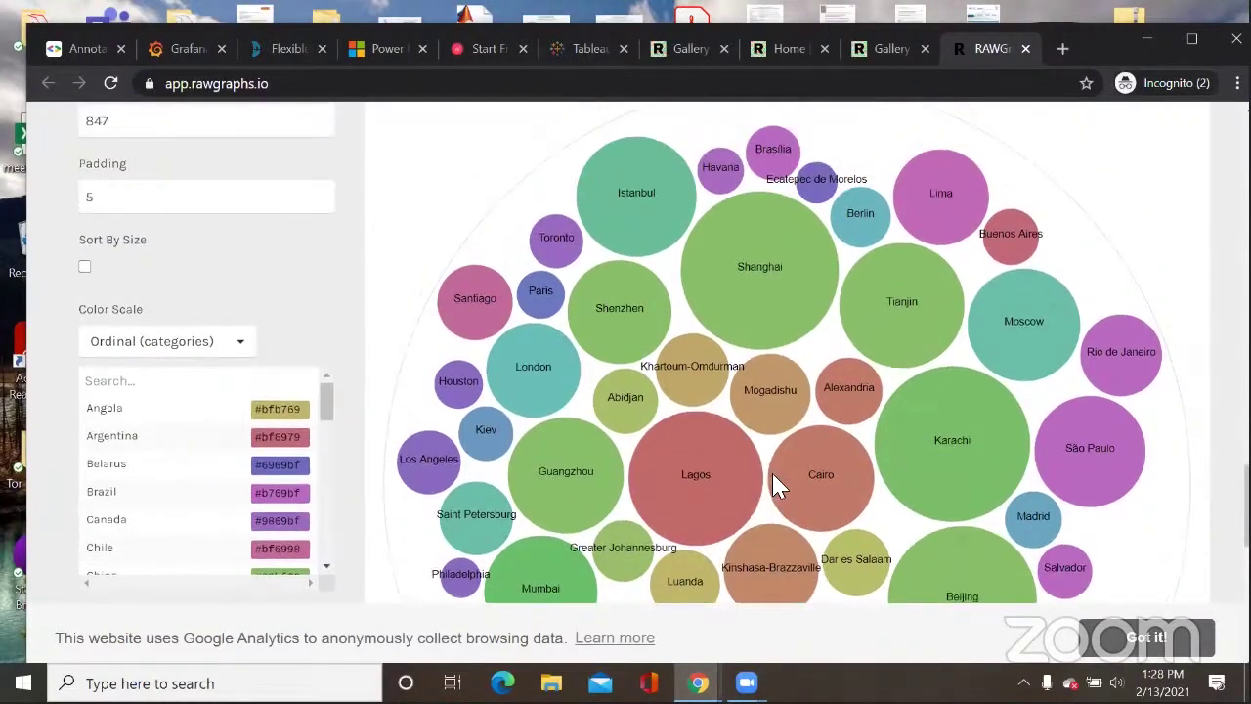
scroll(920, 358, up, 1)
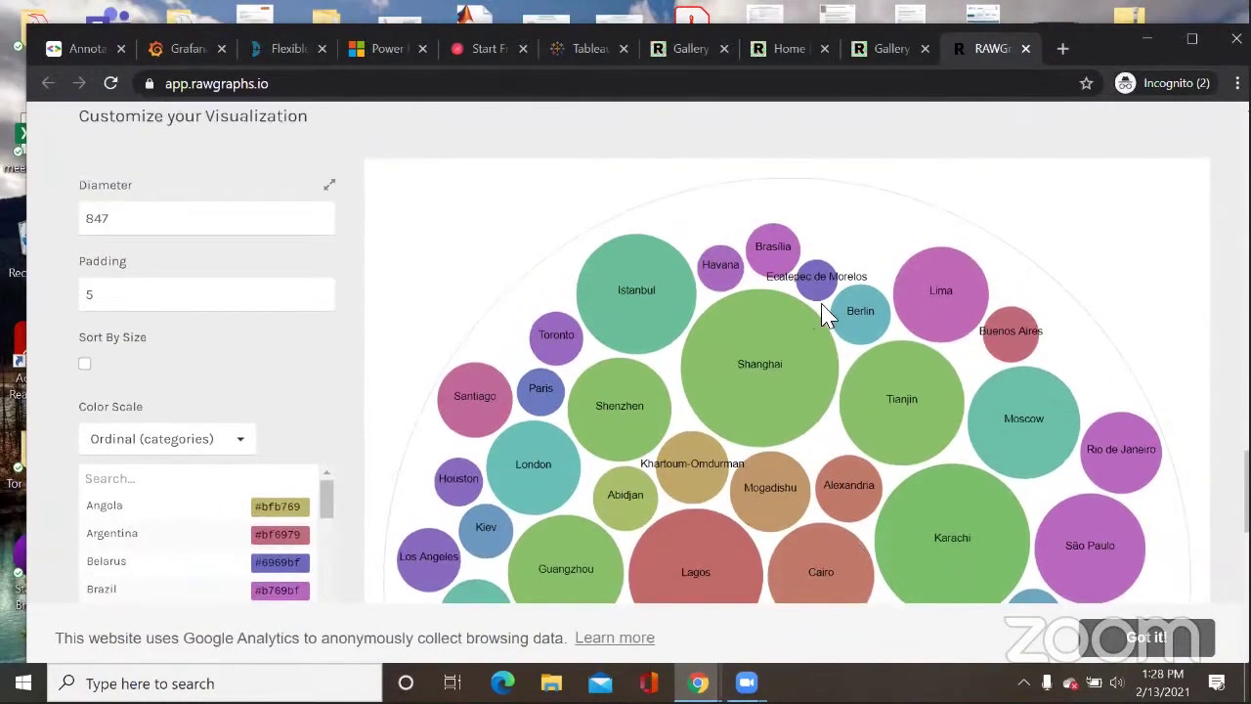
scroll(824, 314, up, 6)
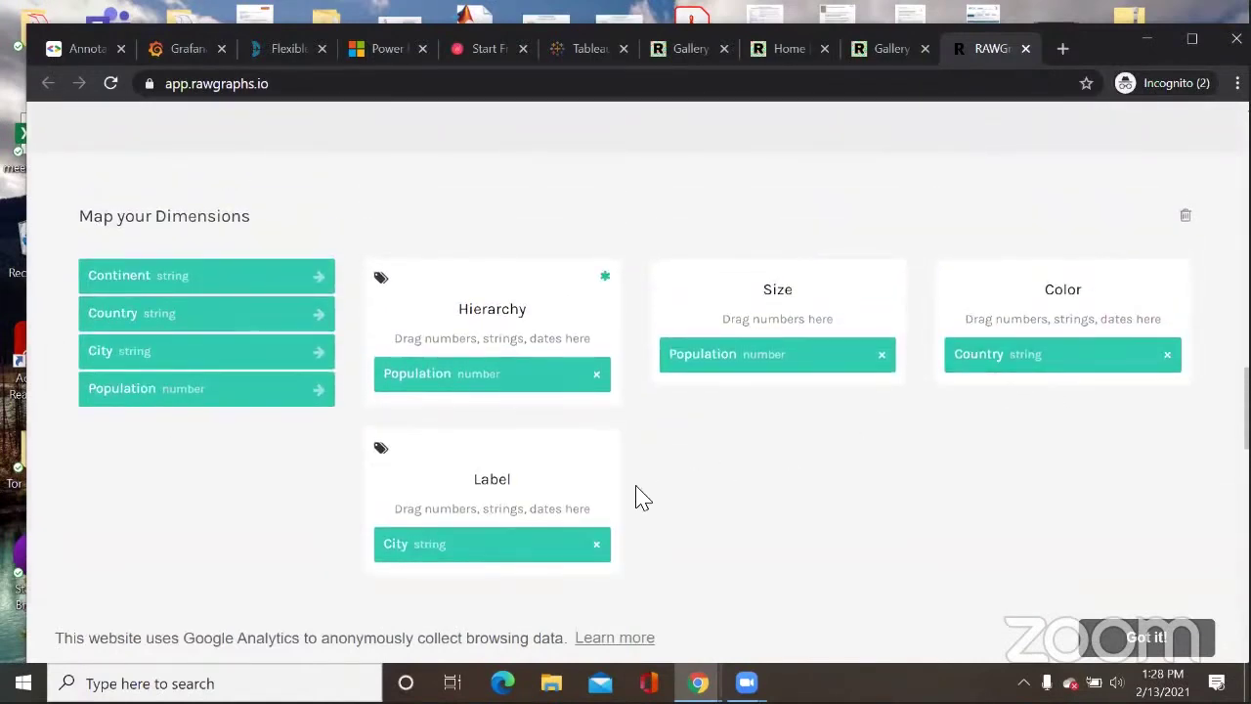
scroll(479, 433, down, 4)
scroll(498, 456, up, 1)
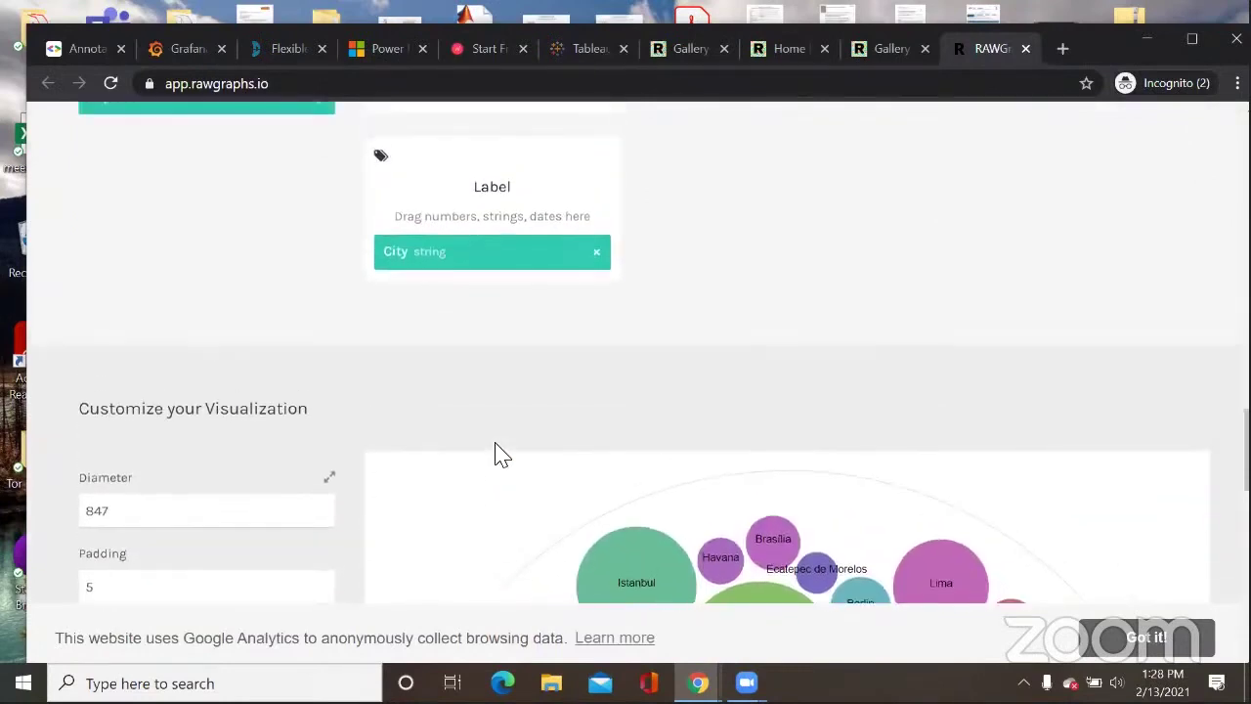
scroll(684, 410, down, 2)
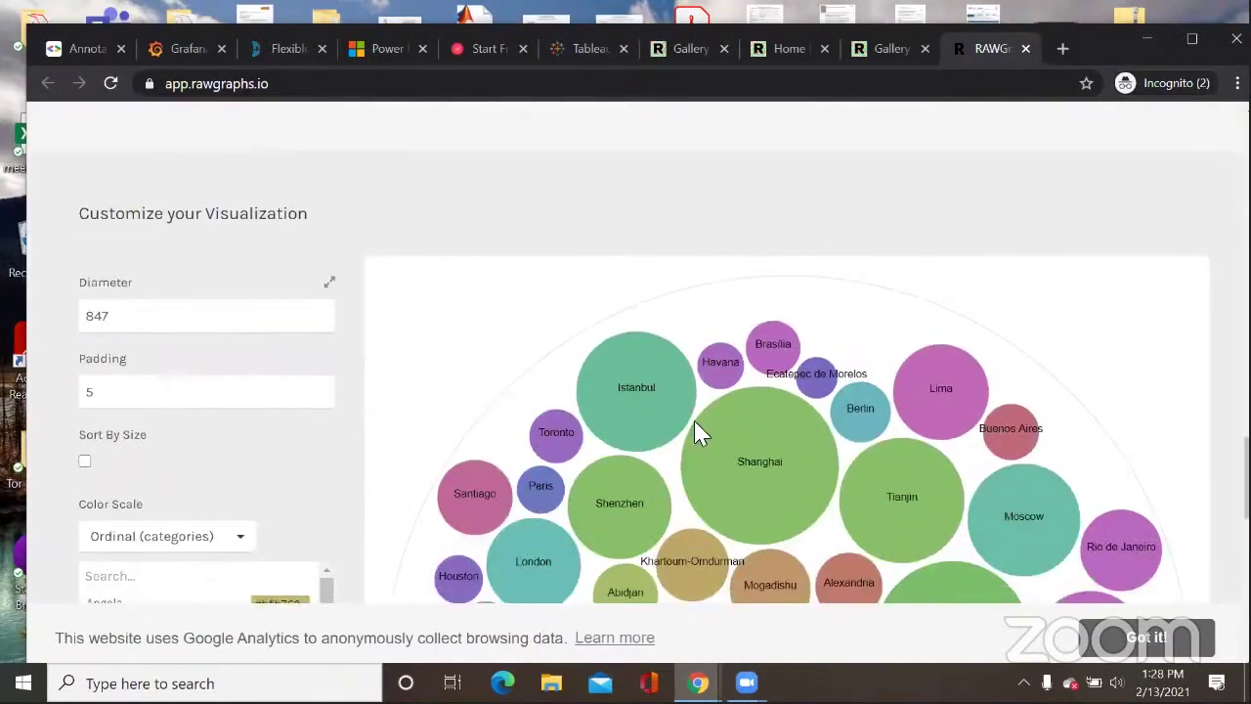
Step: Add Country to the Hierarchy dimension above Population
scroll(695, 430, up, 4)
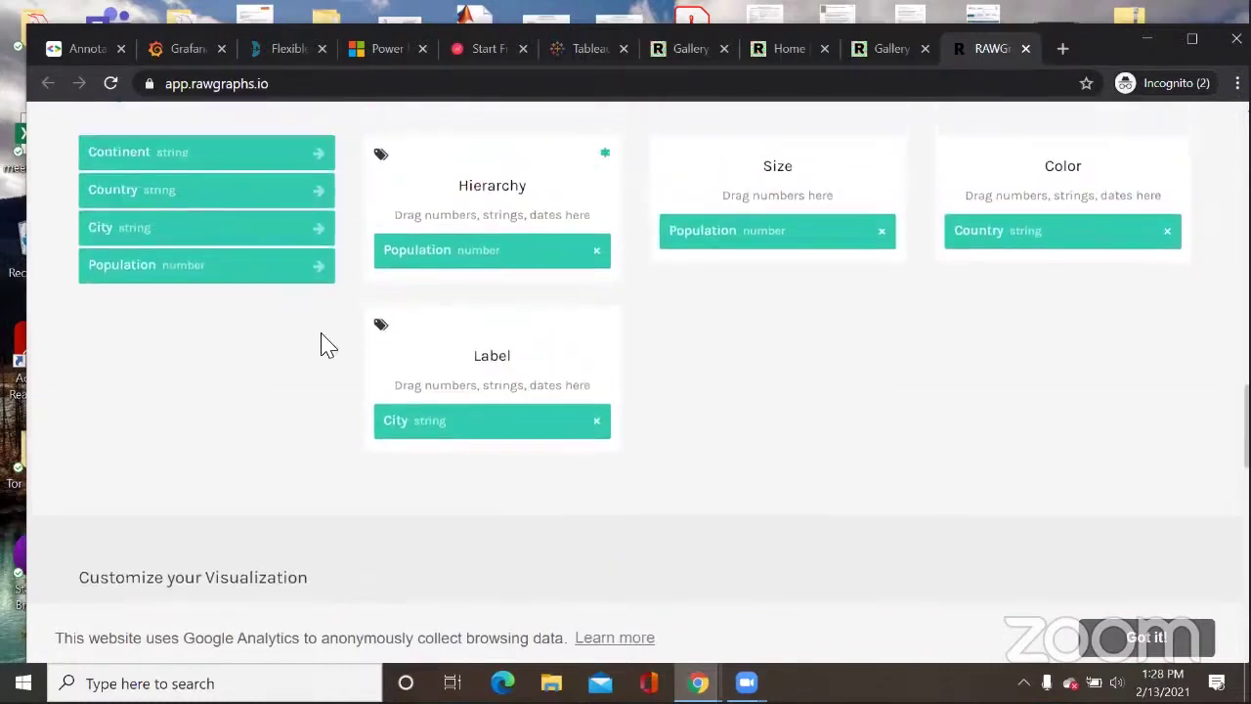
drag(159, 225, 453, 274)
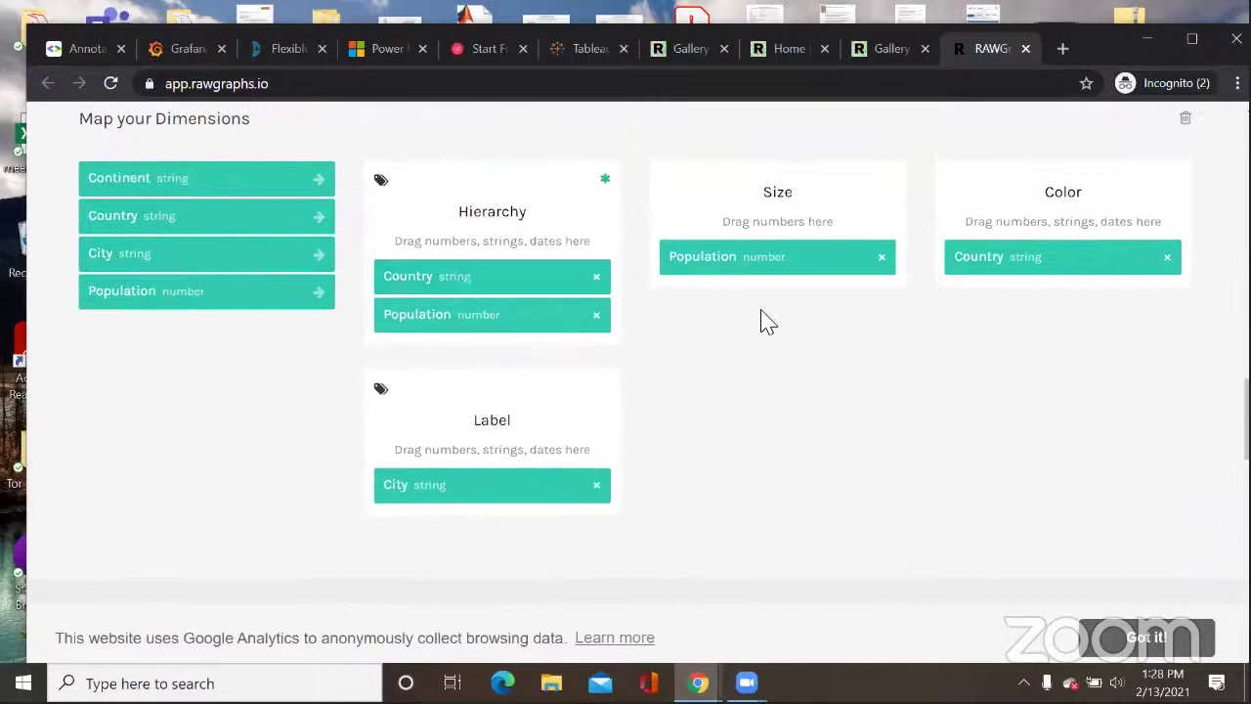
scroll(772, 325, down, 5)
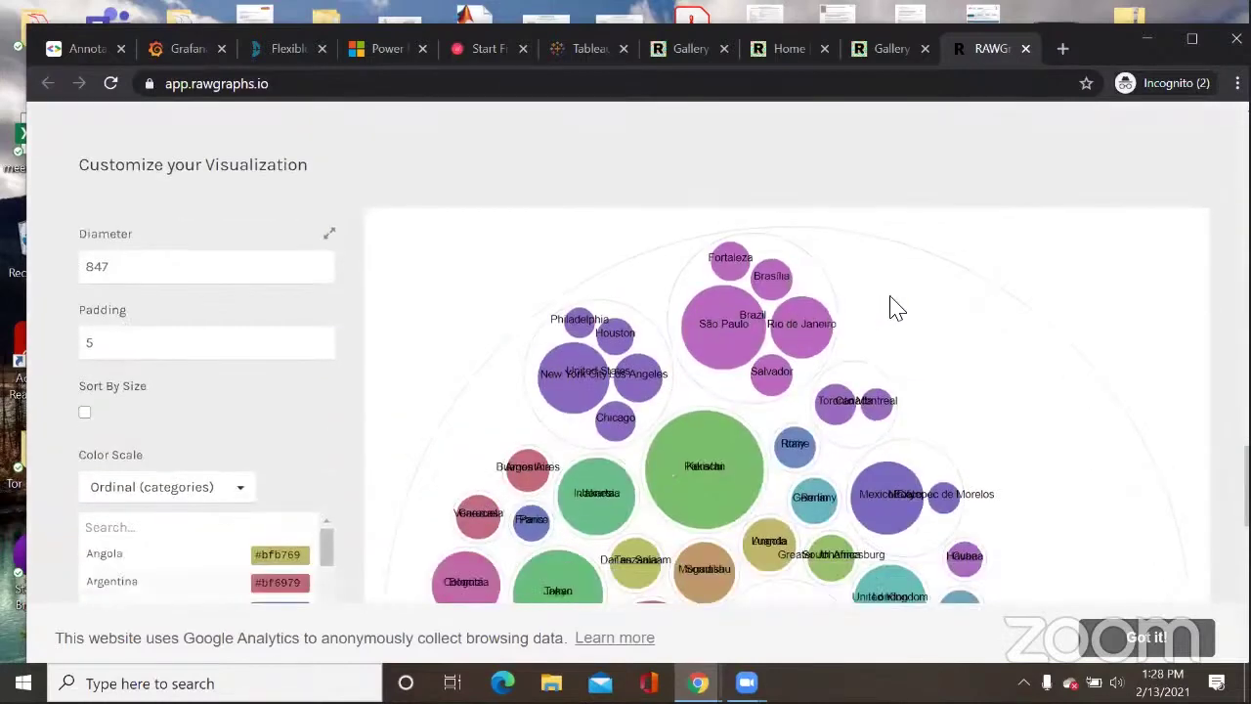
Step: Examine how the circle packing chart nests city circles within country circles, along with their labels and colors
scroll(908, 297, down, 2)
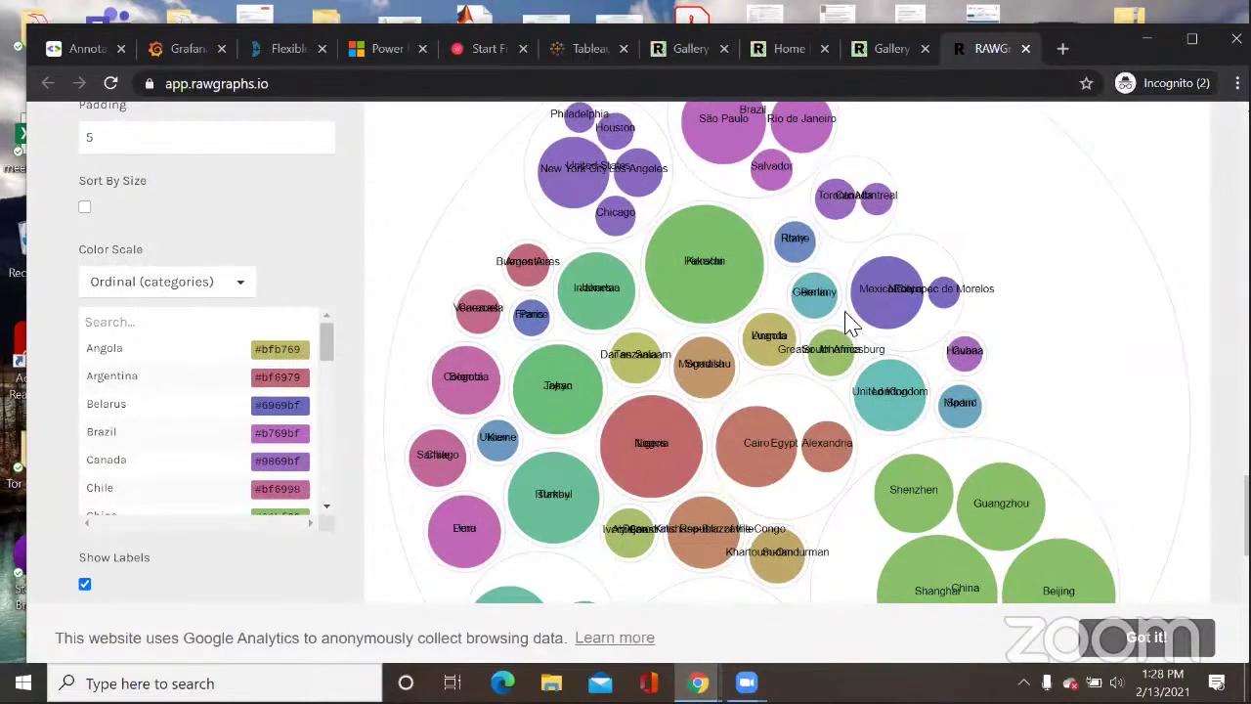
scroll(850, 325, down, 1)
scroll(869, 449, down, 1)
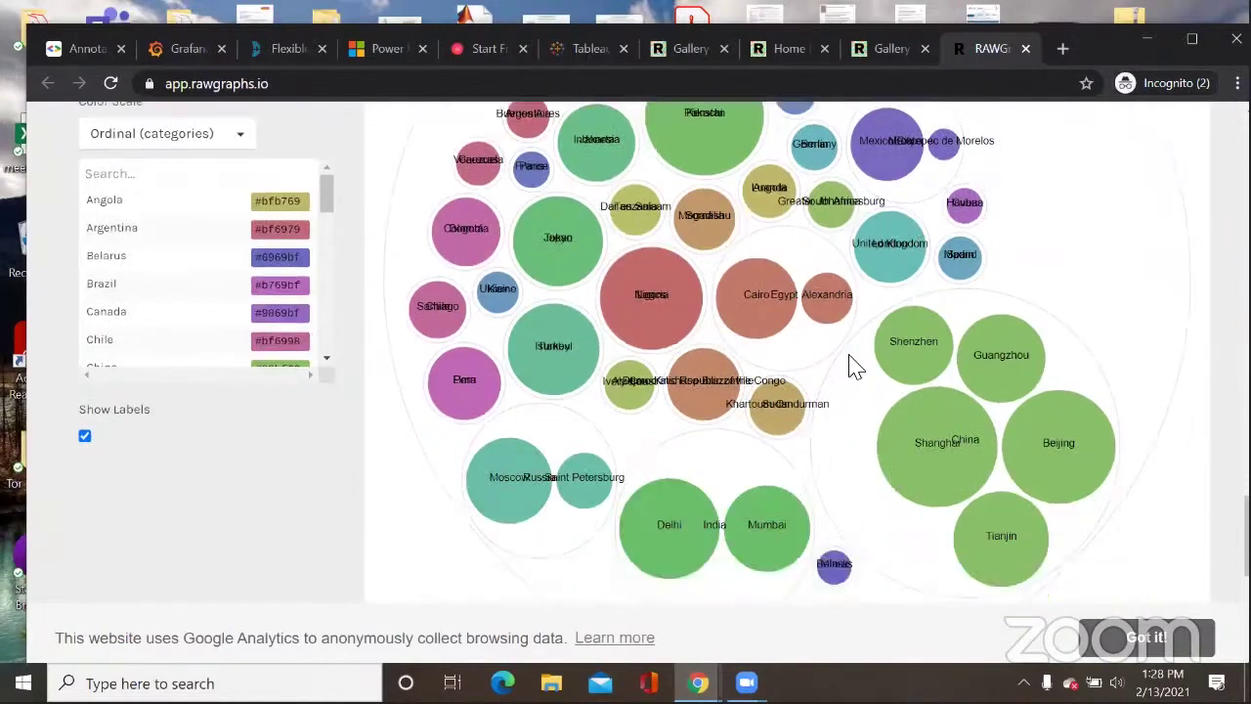
scroll(938, 559, down, 1)
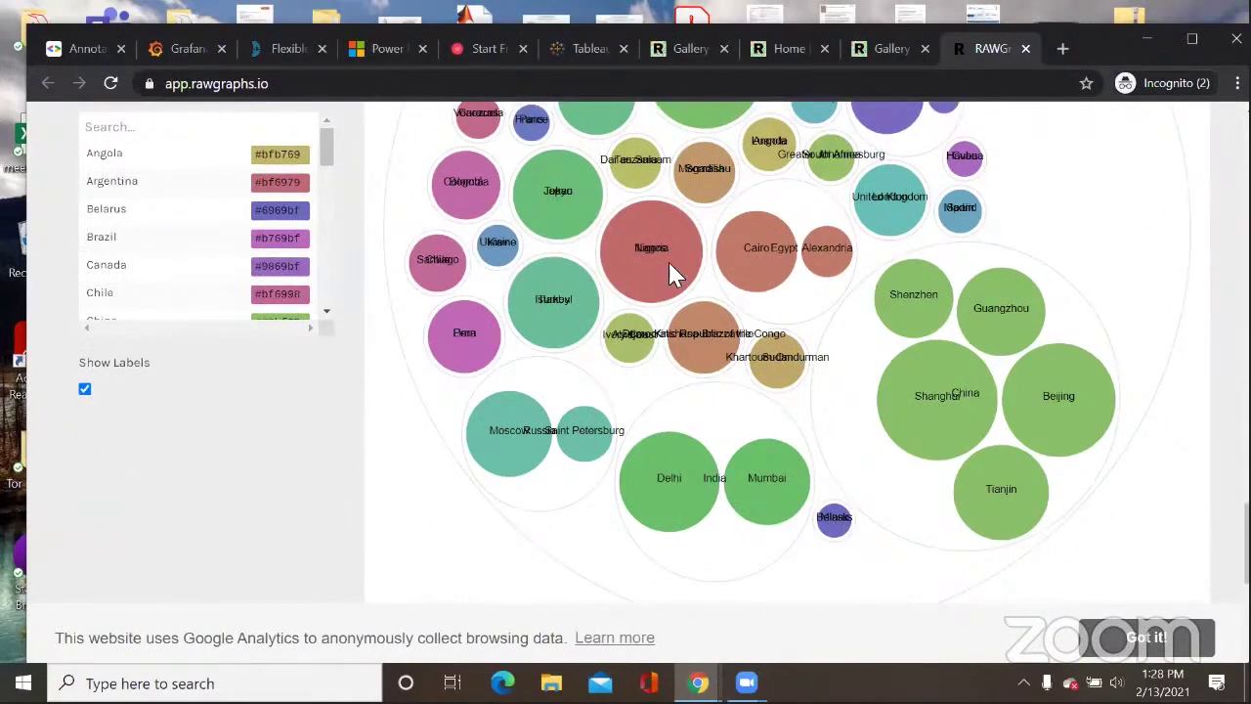
scroll(668, 262, up, 3)
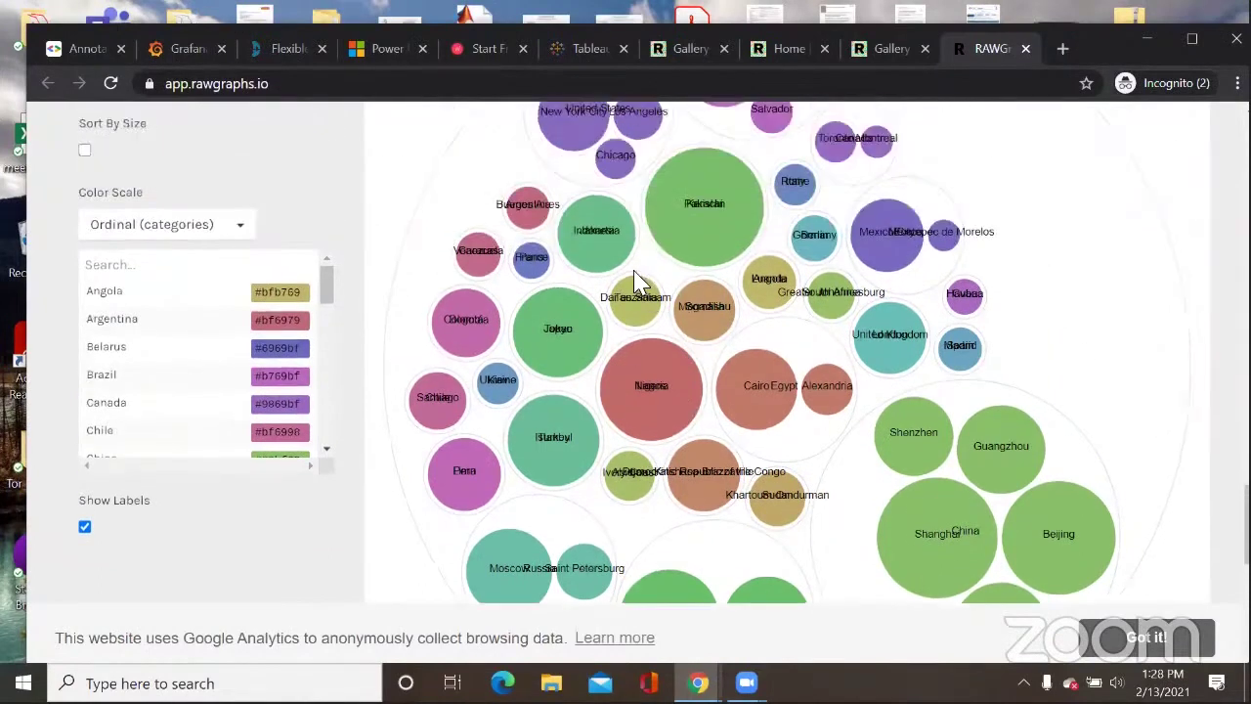
scroll(633, 284, up, 1)
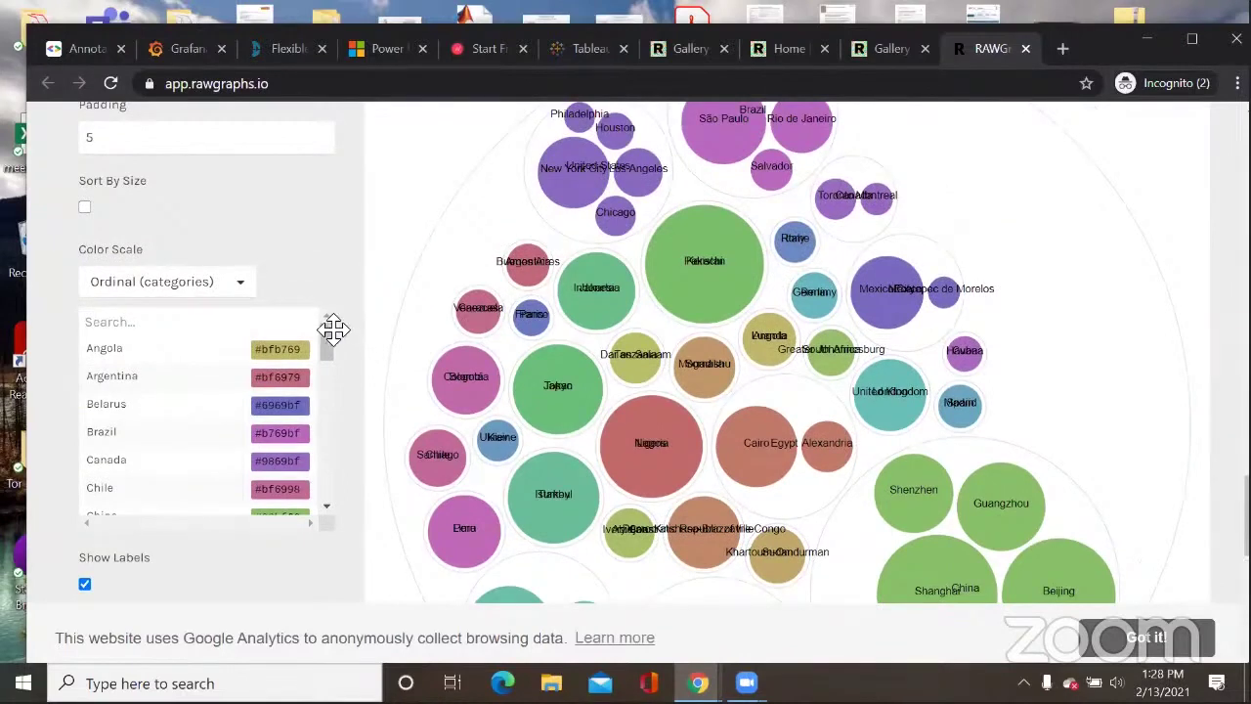
scroll(491, 329, up, 2)
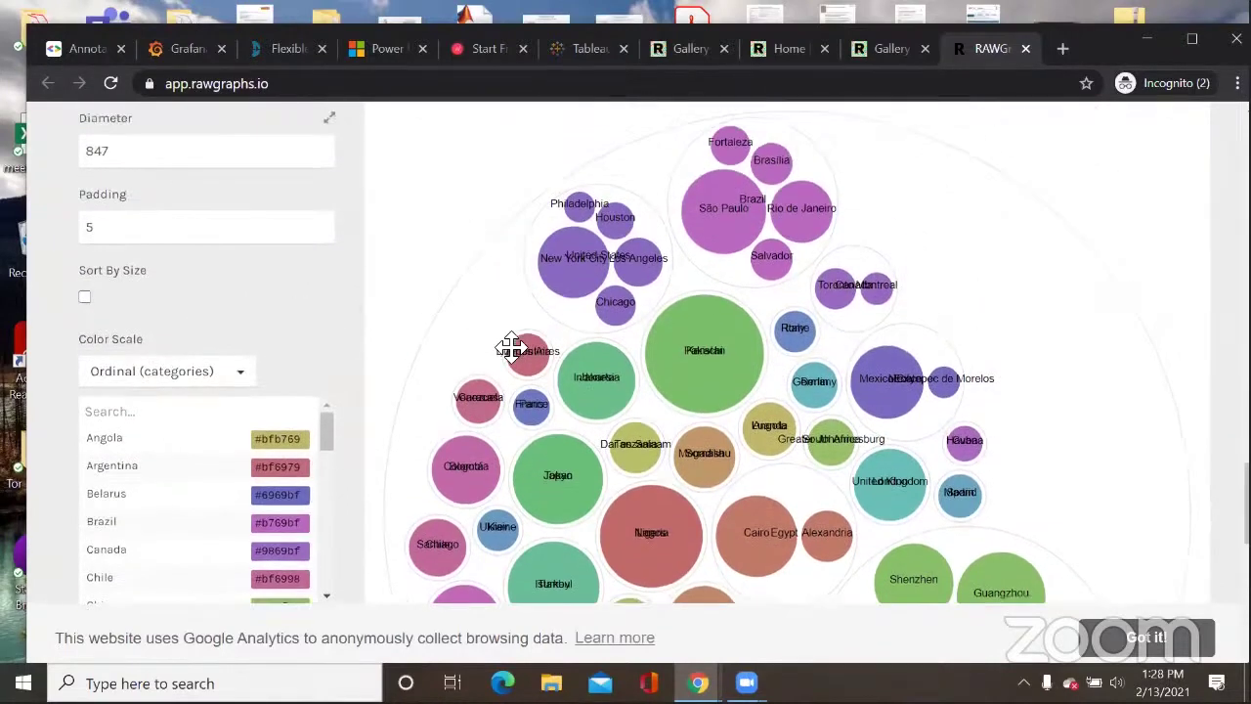
scroll(838, 444, up, 1)
Step: Add Continent to the Hierarchy dimension above Country and review the continent grouping in the chart
scroll(743, 344, up, 4)
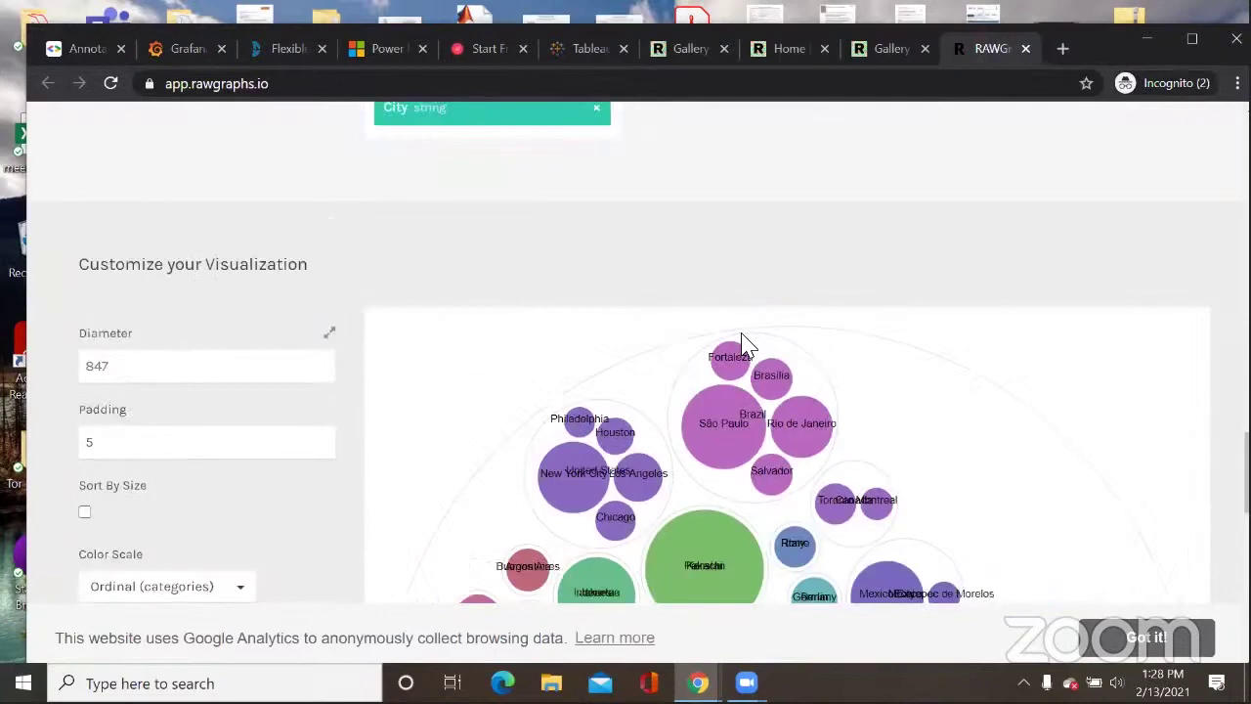
scroll(699, 564, down, 3)
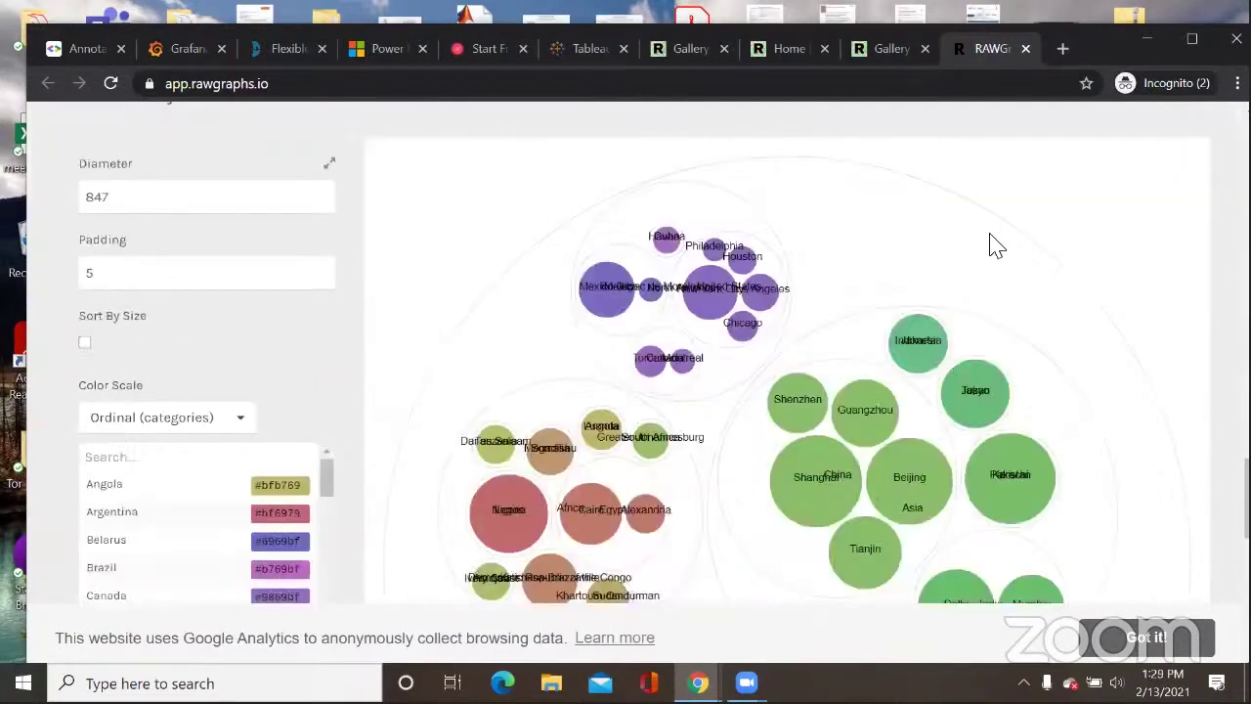
scroll(982, 352, down, 4)
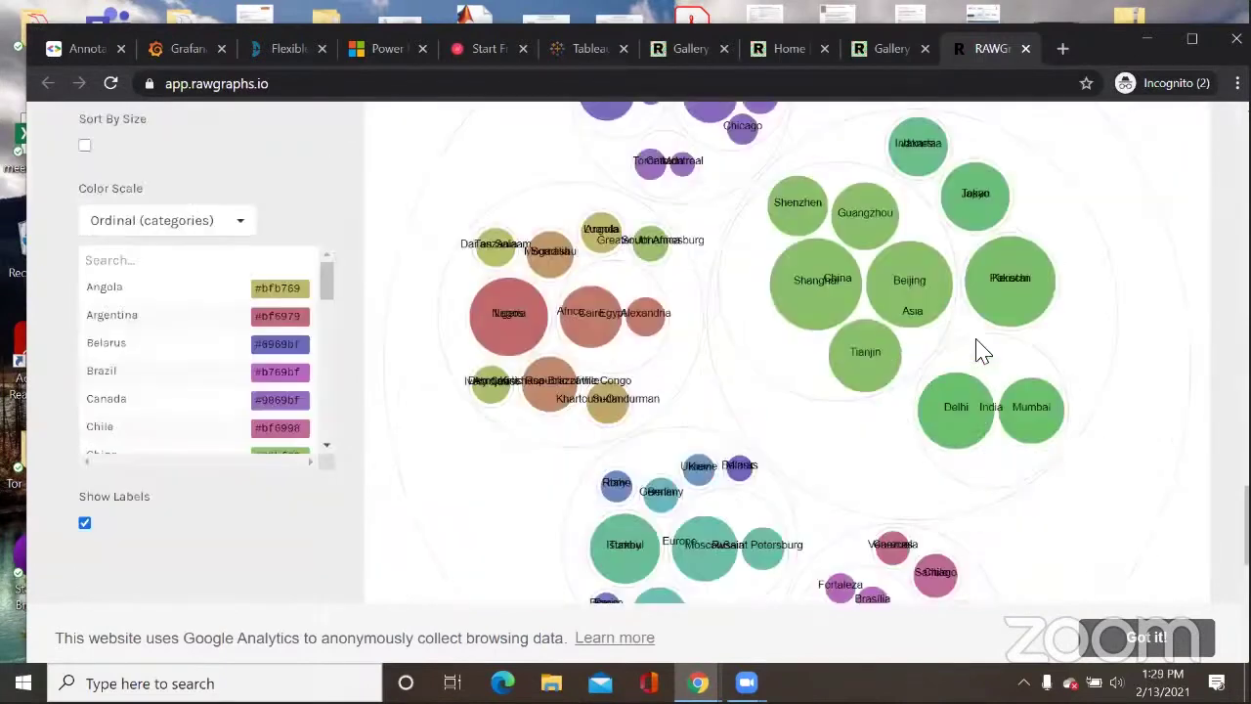
scroll(147, 269, down, 2)
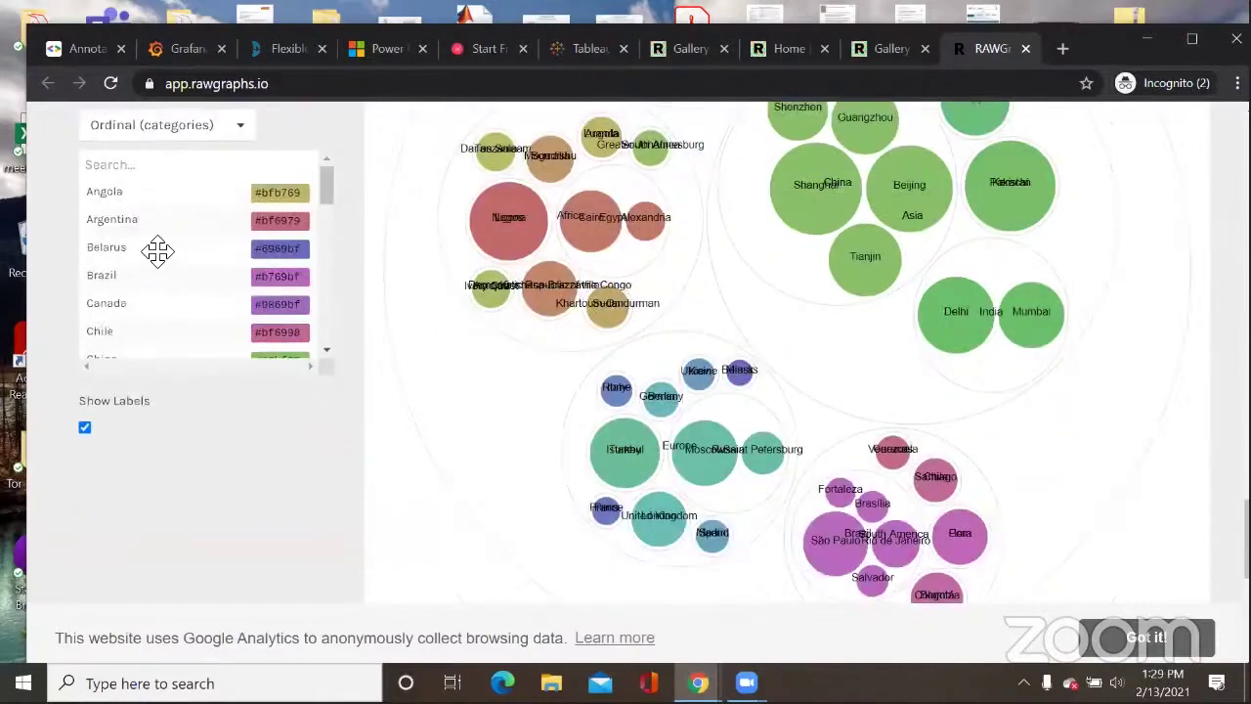
scroll(186, 209, up, 10)
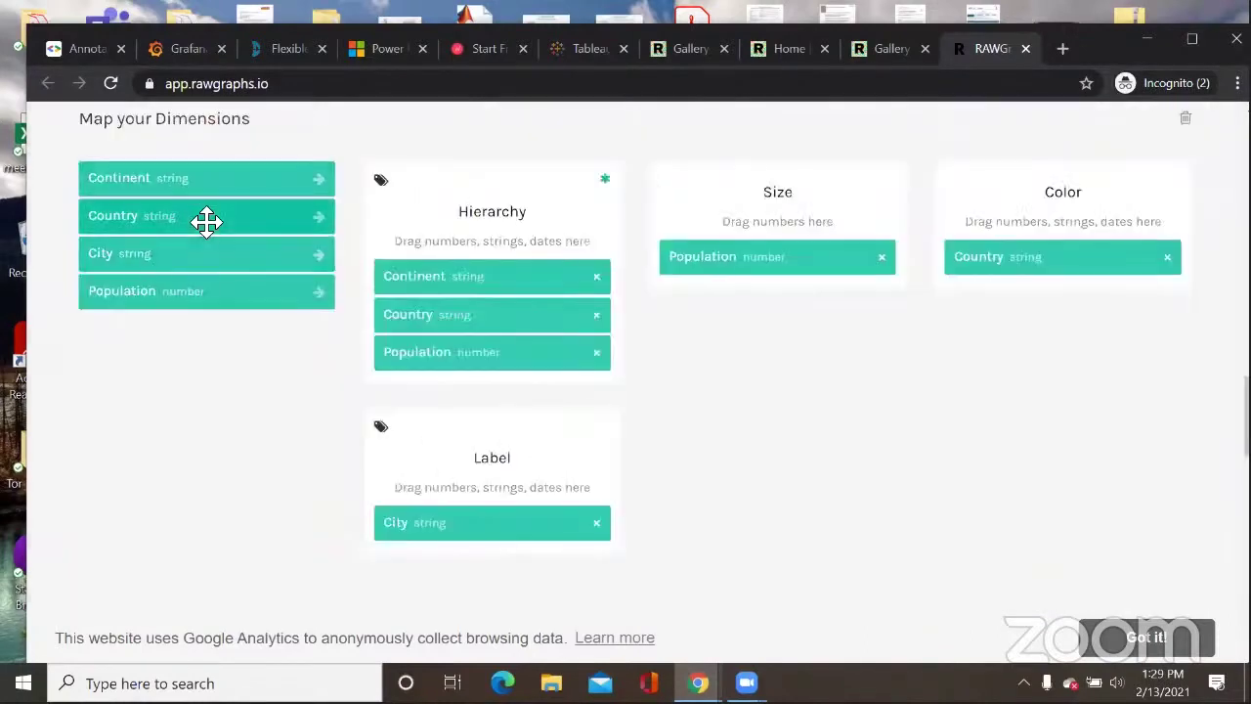
Step: Try Continent as the Color dimension and set Color back to Country
drag(184, 181, 1040, 239)
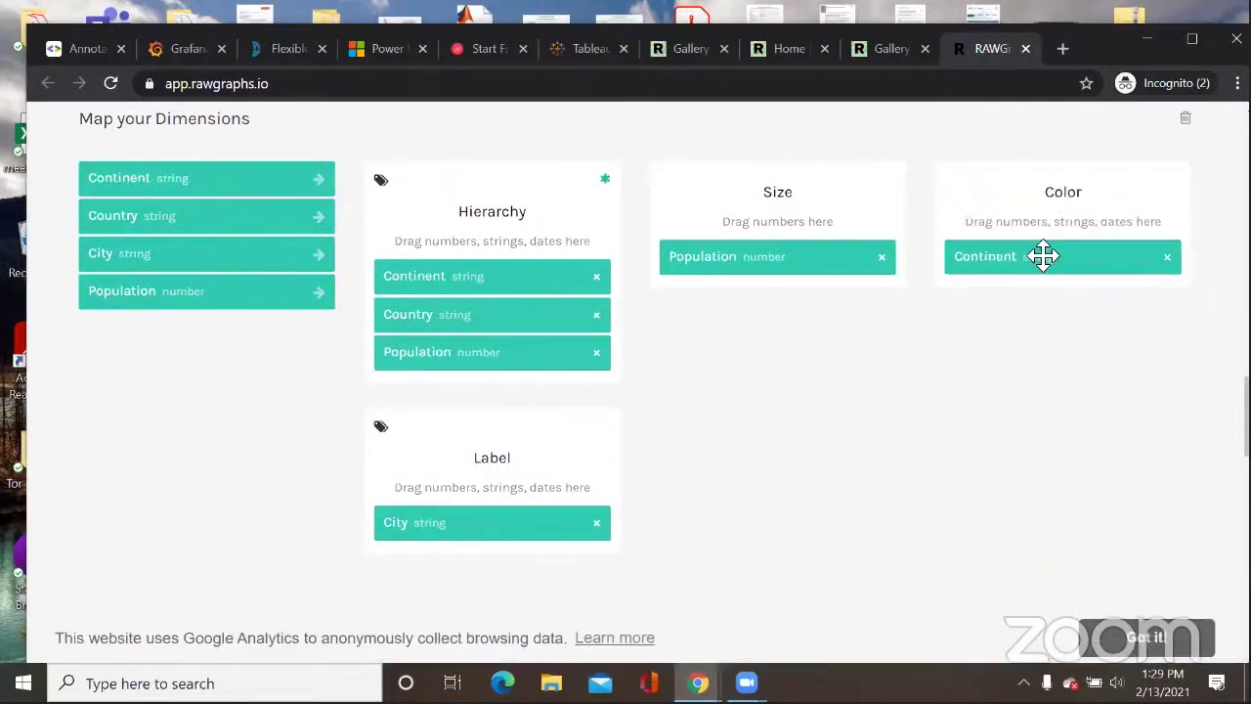
drag(229, 217, 1096, 283)
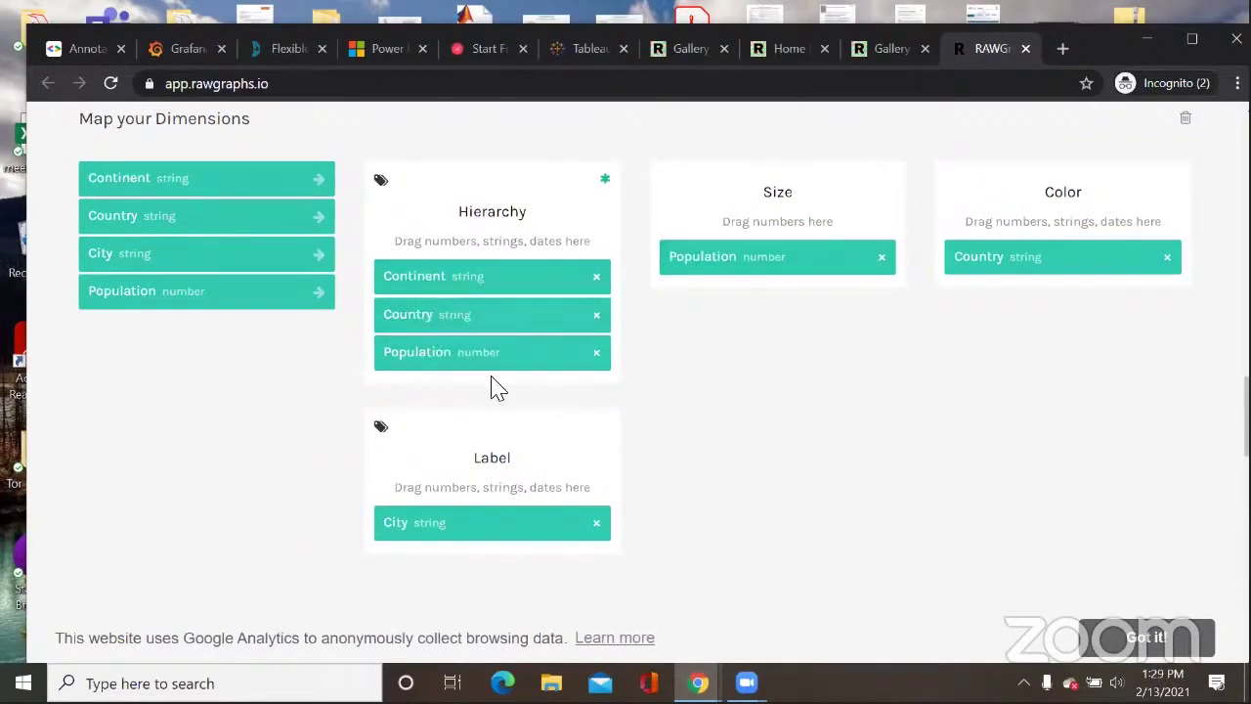
Step: Examine the circle packing chart with its settings and export options, and browse the other available chart types
scroll(681, 360, down, 6)
scroll(801, 342, down, 2)
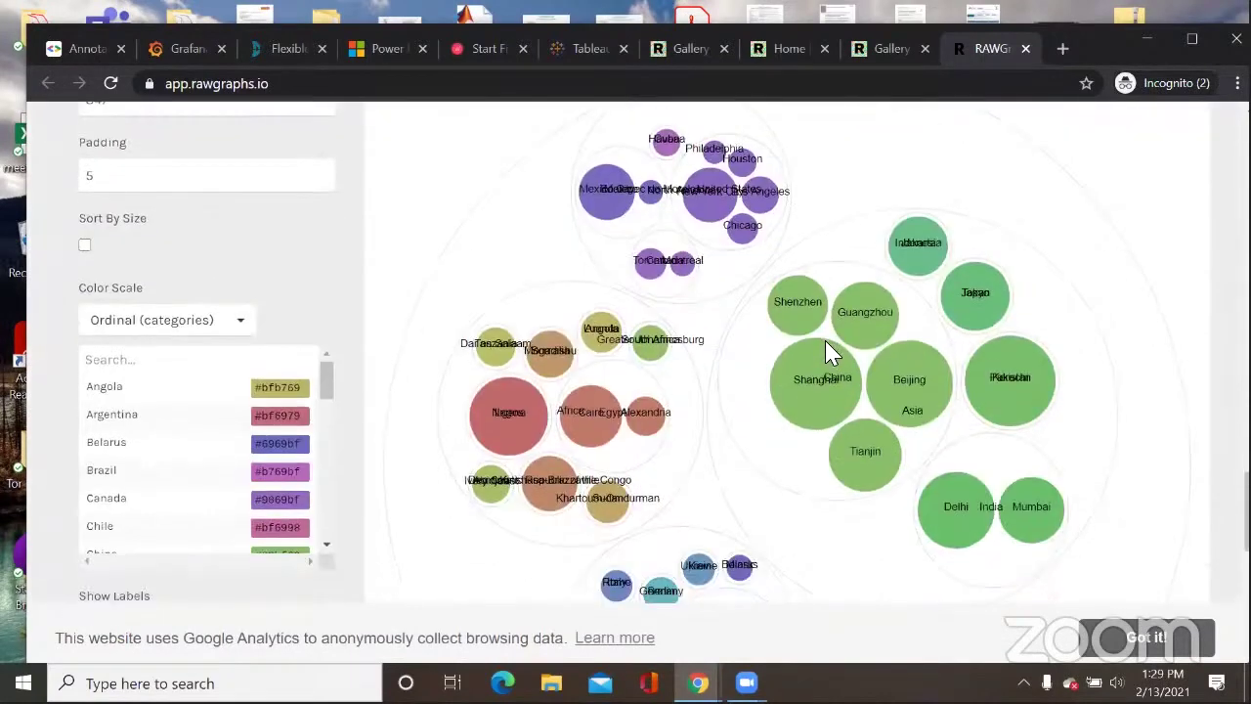
scroll(542, 404, down, 1)
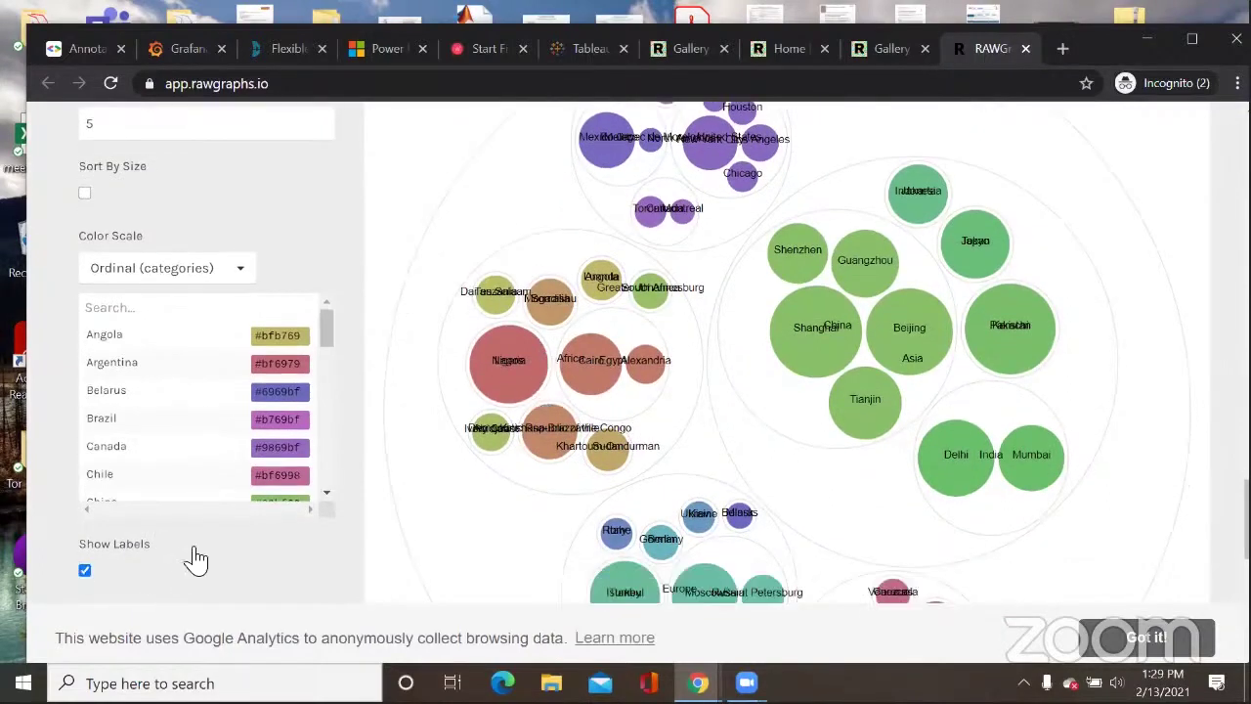
scroll(186, 410, down, 2)
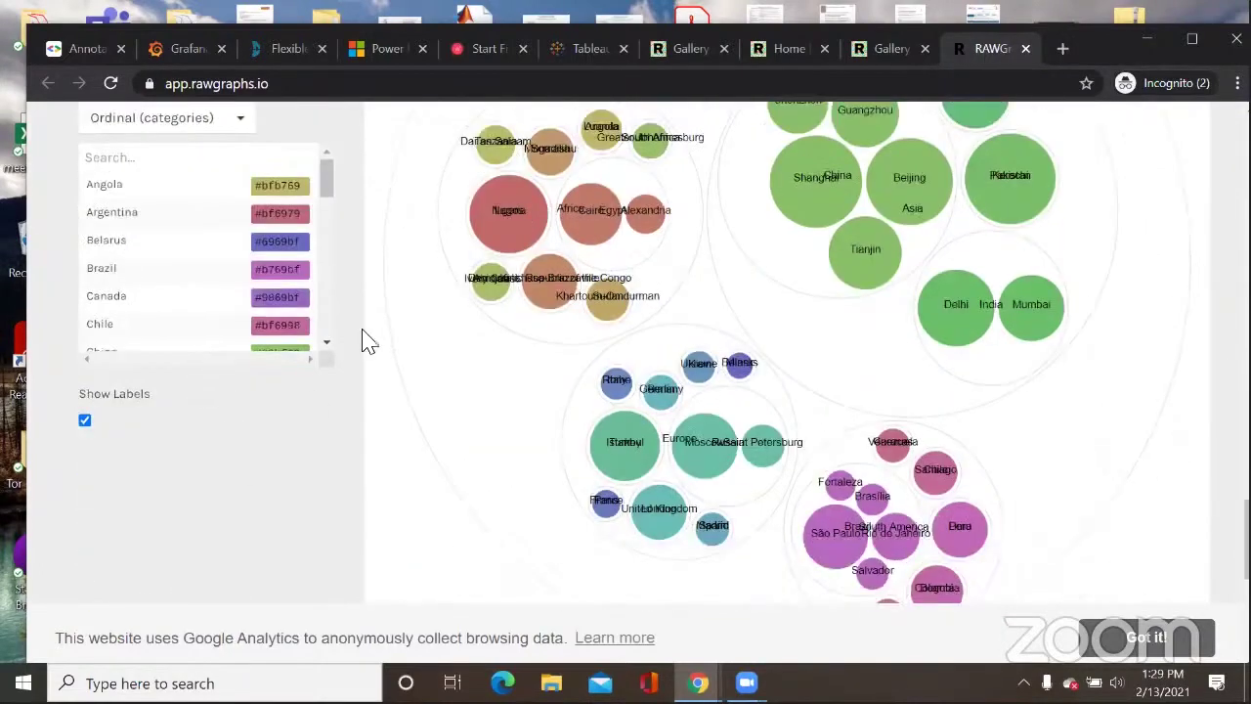
scroll(528, 285, down, 5)
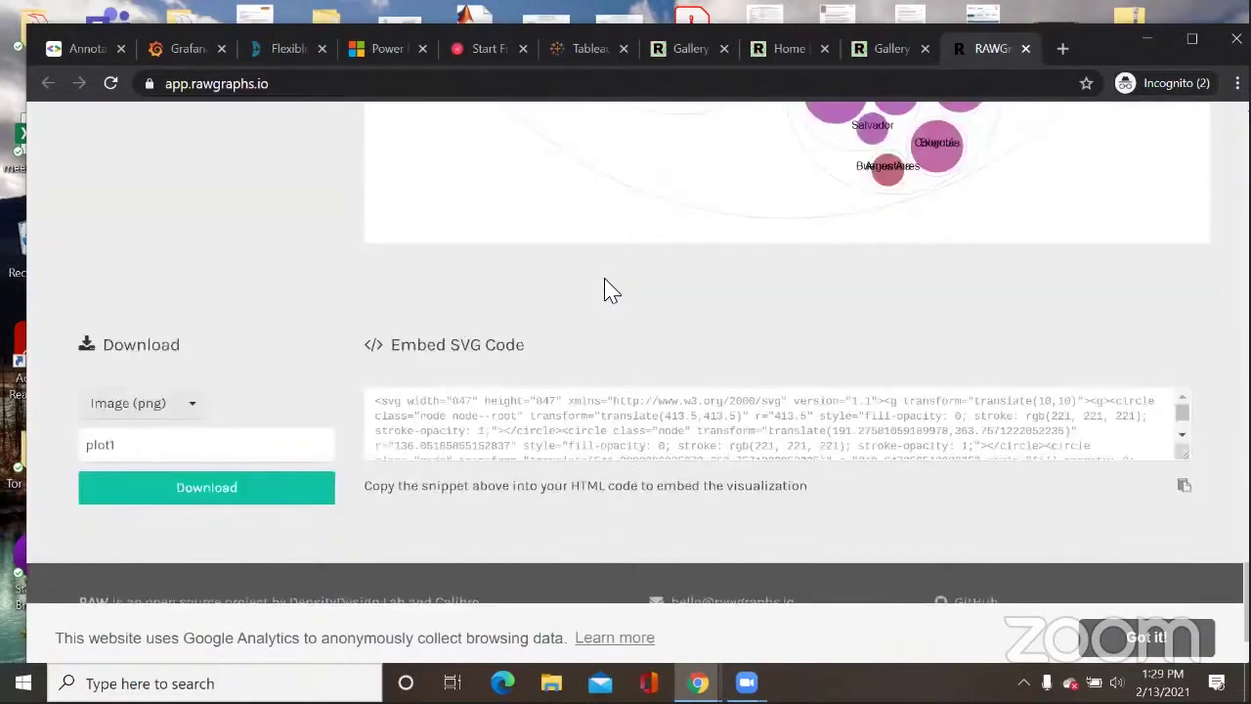
scroll(606, 289, down, 1)
scroll(613, 295, up, 1)
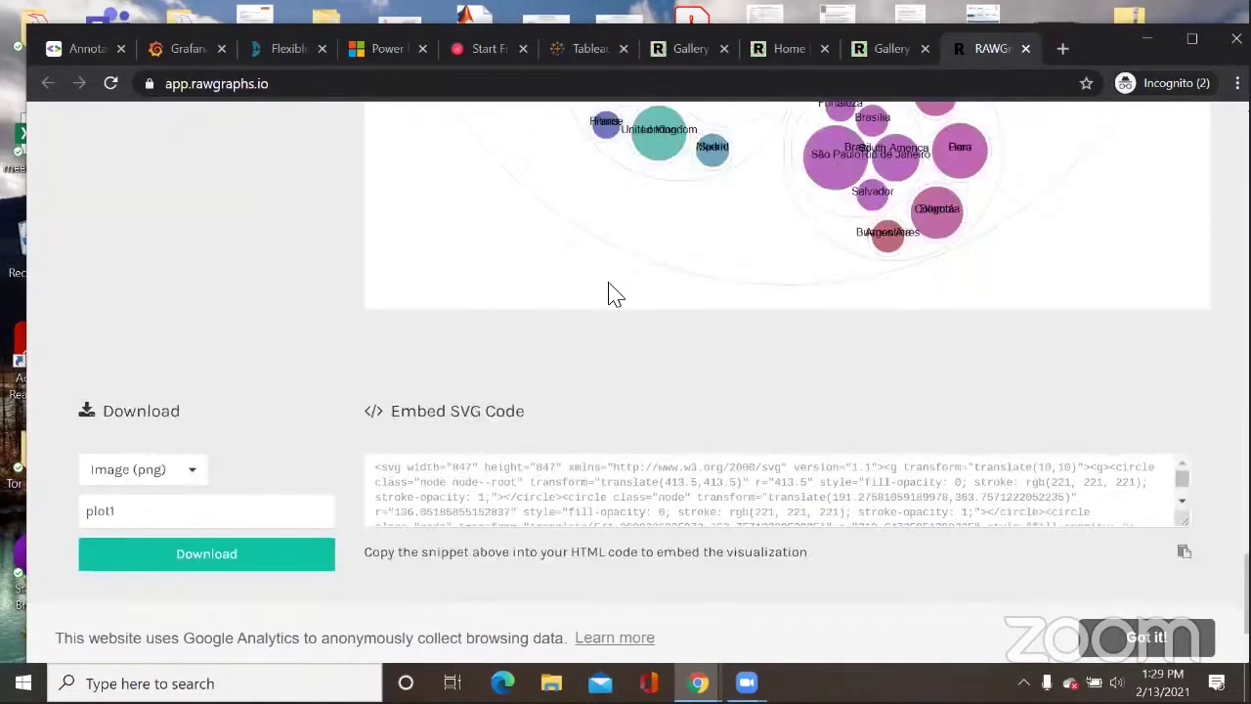
scroll(619, 294, up, 1)
scroll(617, 295, up, 2)
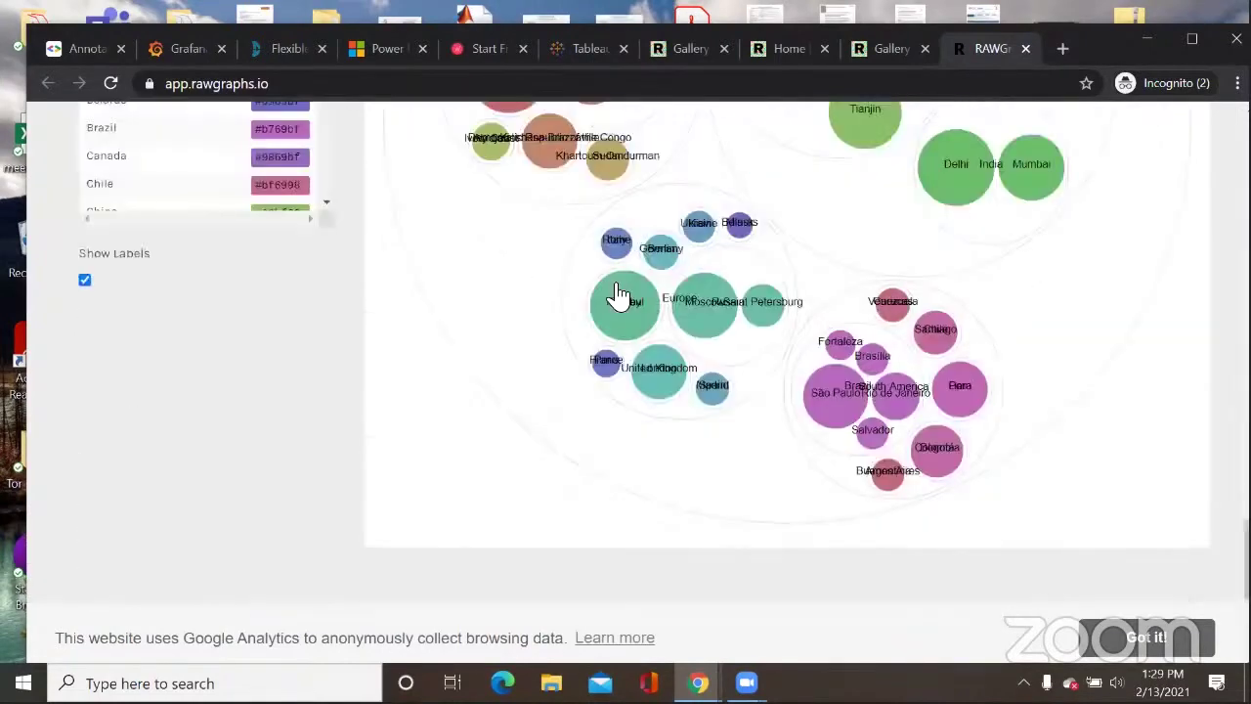
scroll(705, 427, up, 3)
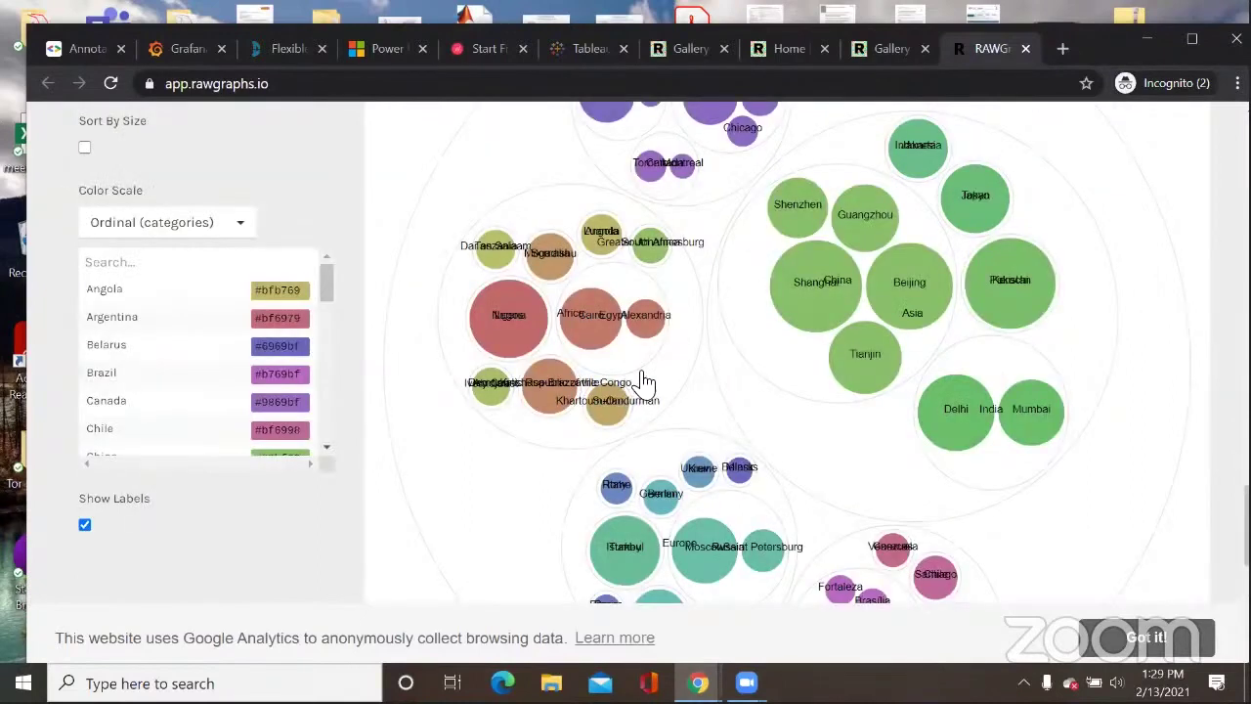
scroll(643, 380, up, 10)
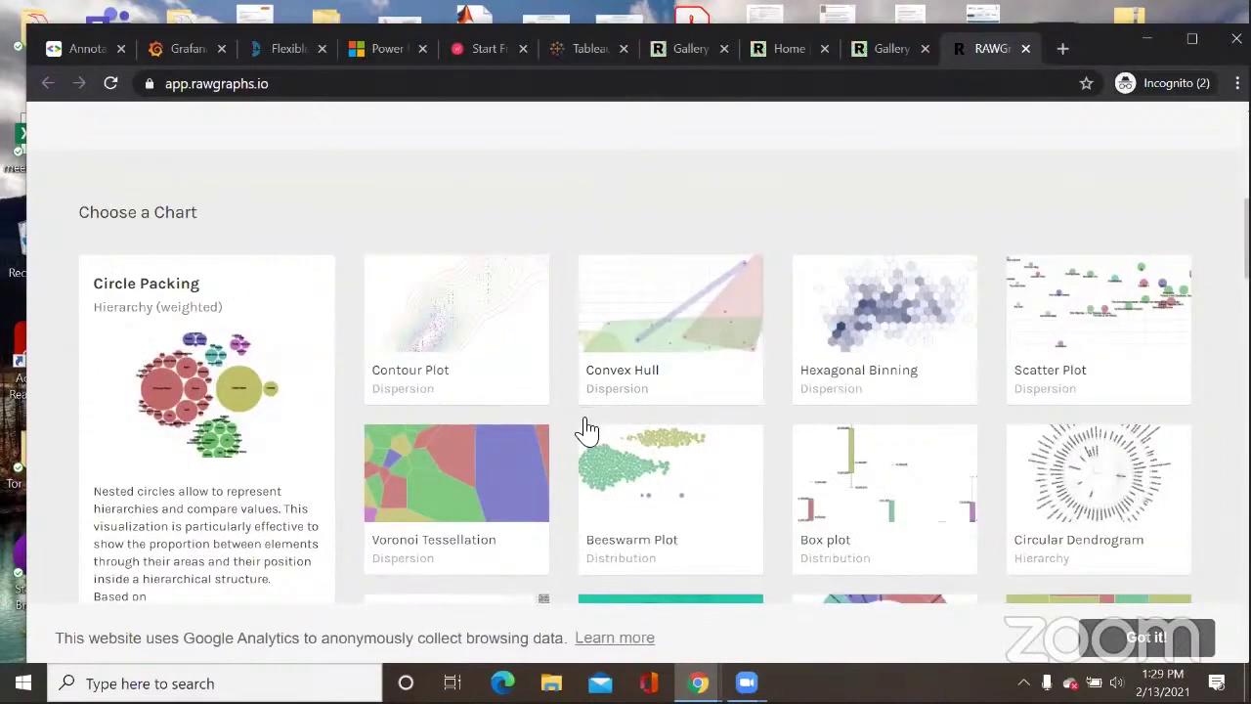
scroll(586, 430, down, 2)
scroll(630, 424, down, 1)
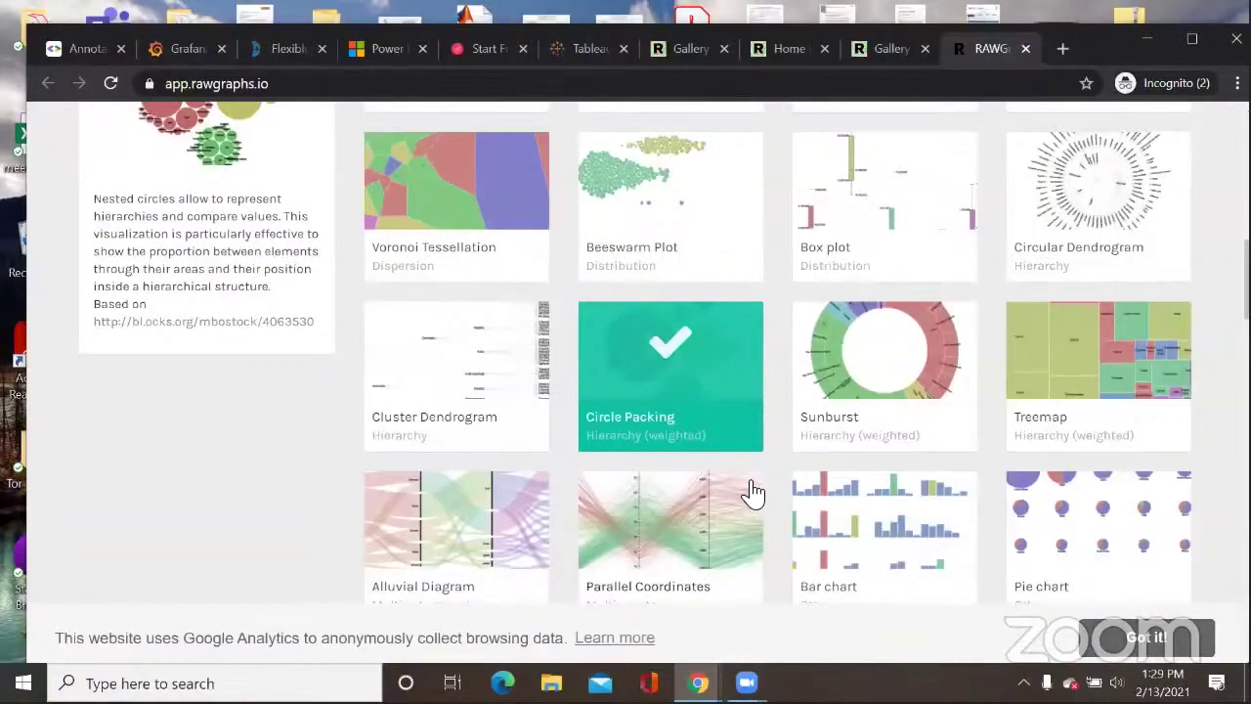
scroll(750, 492, up, 5)
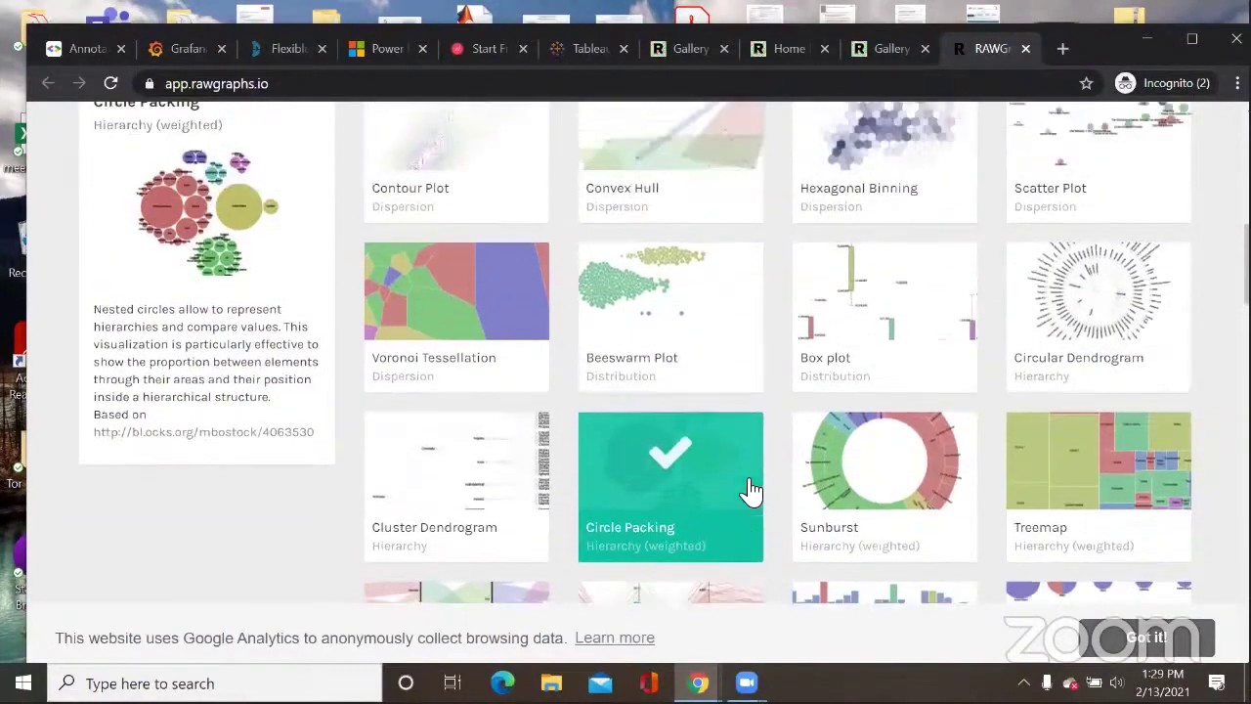
Step: Show the file upload option for loading data and examine the supported formats: TSV, CSV, DSV, JSON and Excel
scroll(405, 424, up, 8)
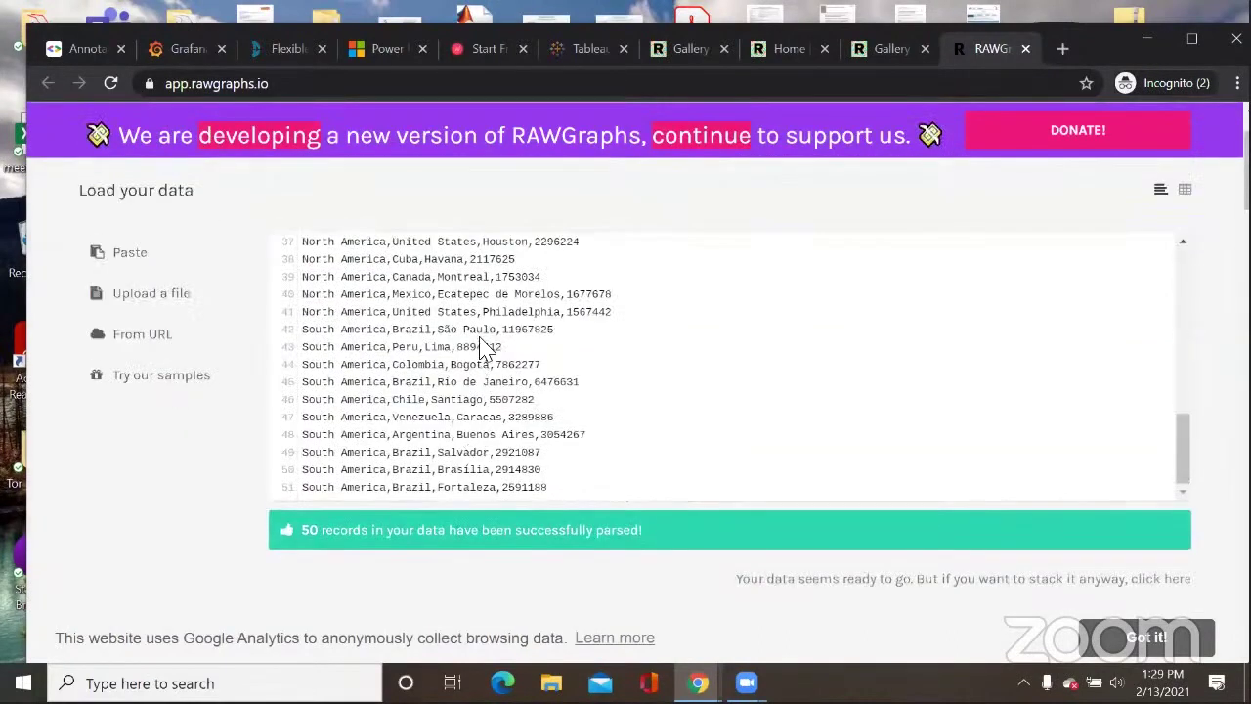
scroll(381, 332, up, 1)
scroll(381, 326, down, 3)
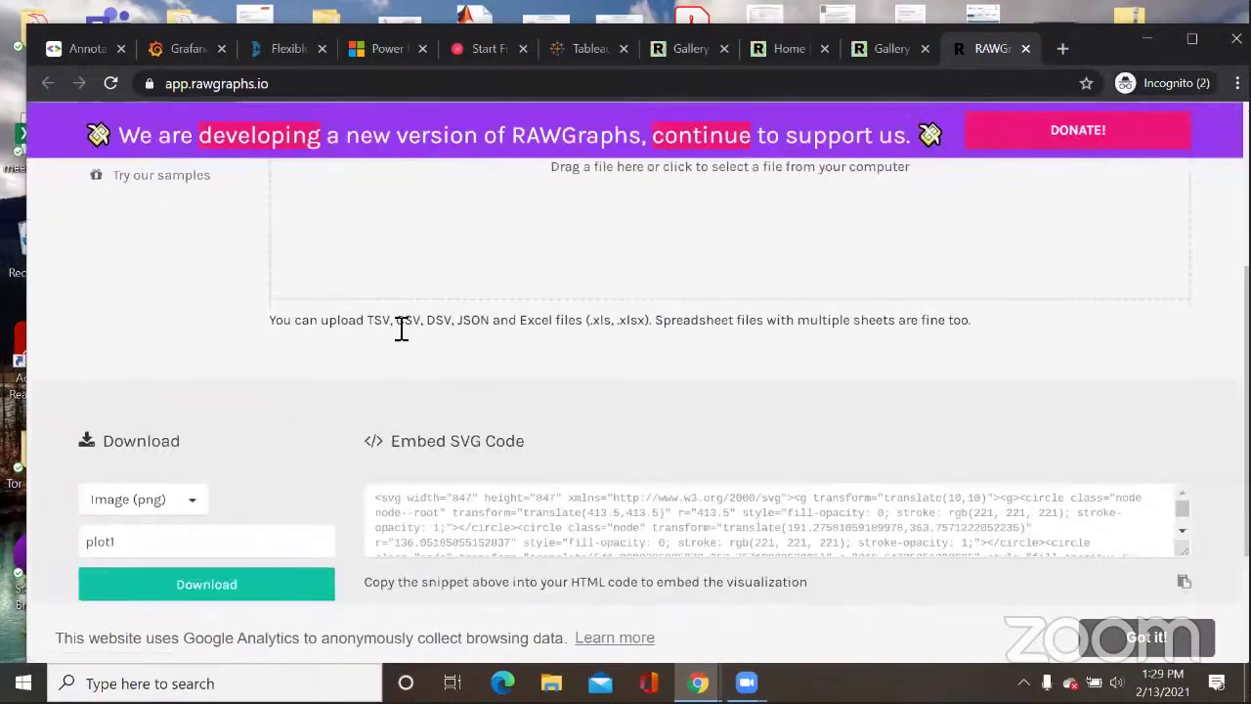
mouse_move(394, 323)
mouse_down()
mouse_move(366, 323)
mouse_move(388, 329)
mouse_move(377, 332)
mouse_up()
double_click(414, 322)
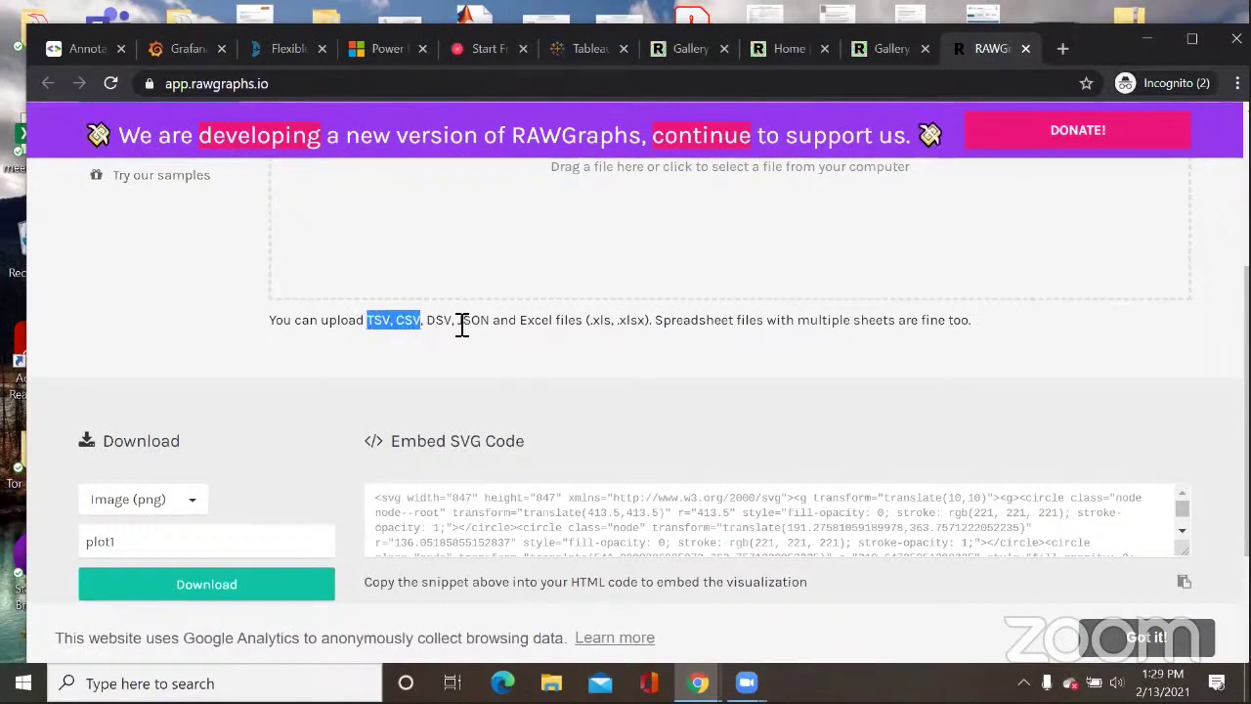
drag(459, 325, 492, 322)
click(500, 327)
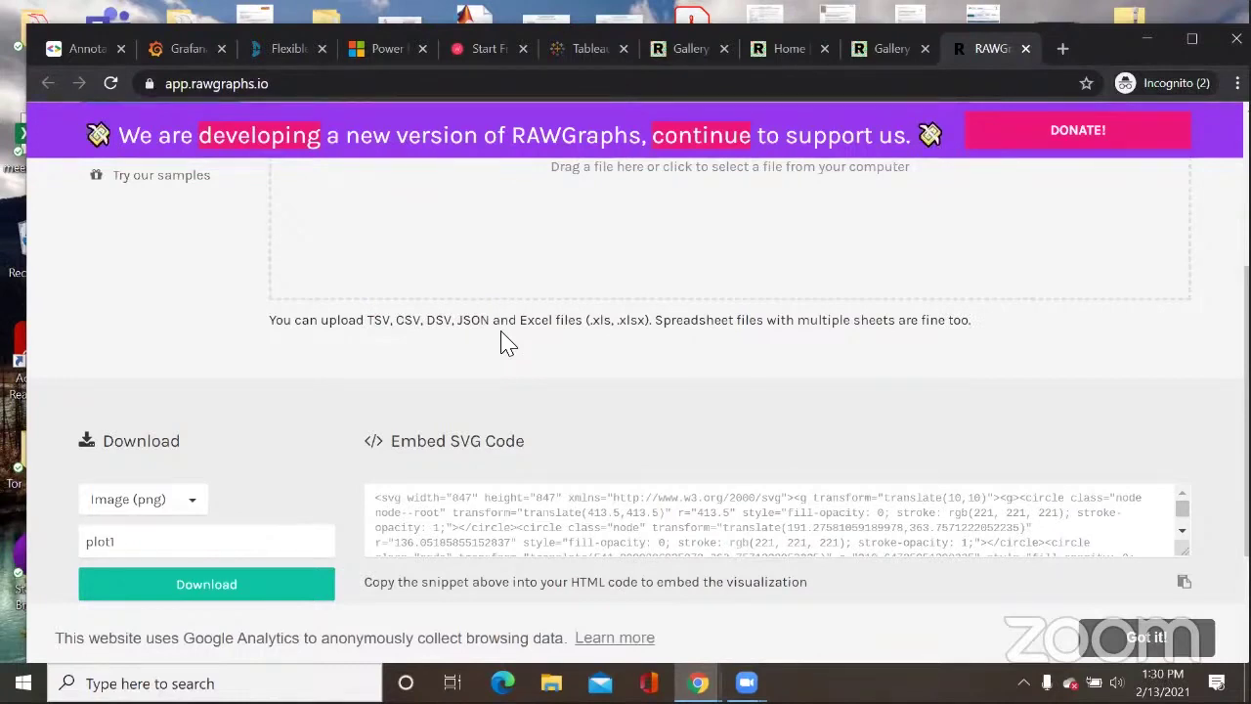
drag(489, 327, 650, 332)
click(651, 346)
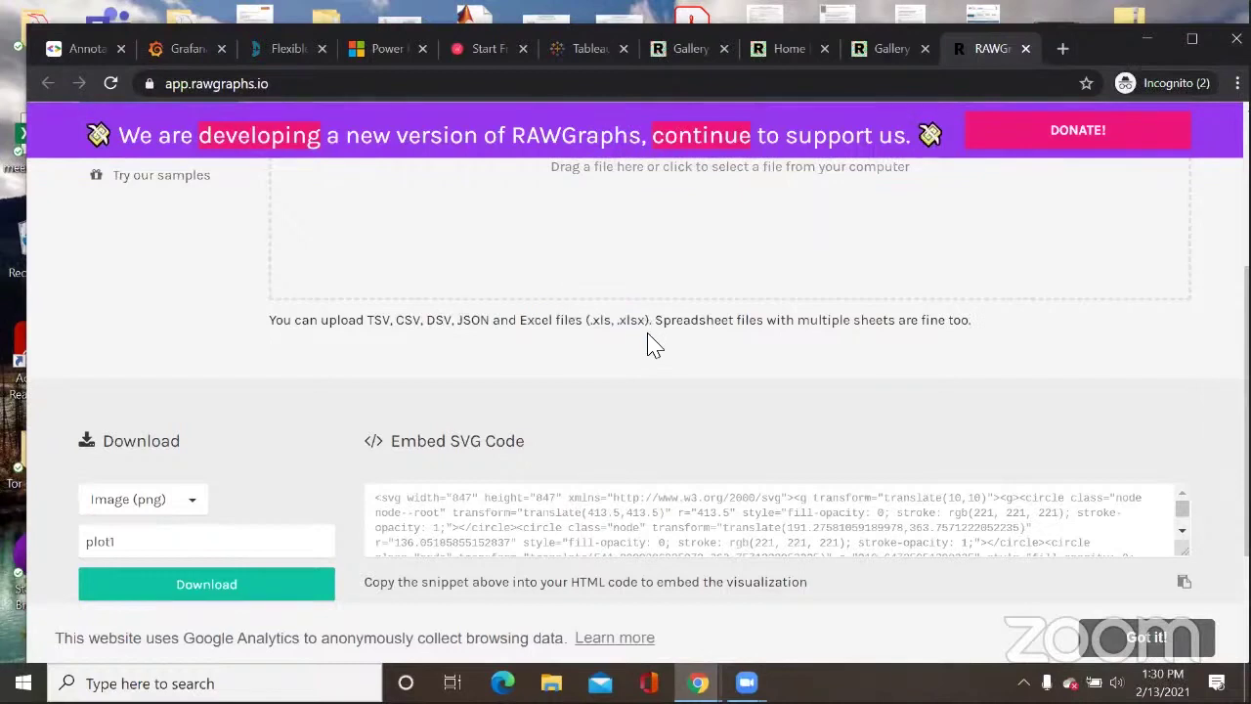
scroll(670, 326, up, 2)
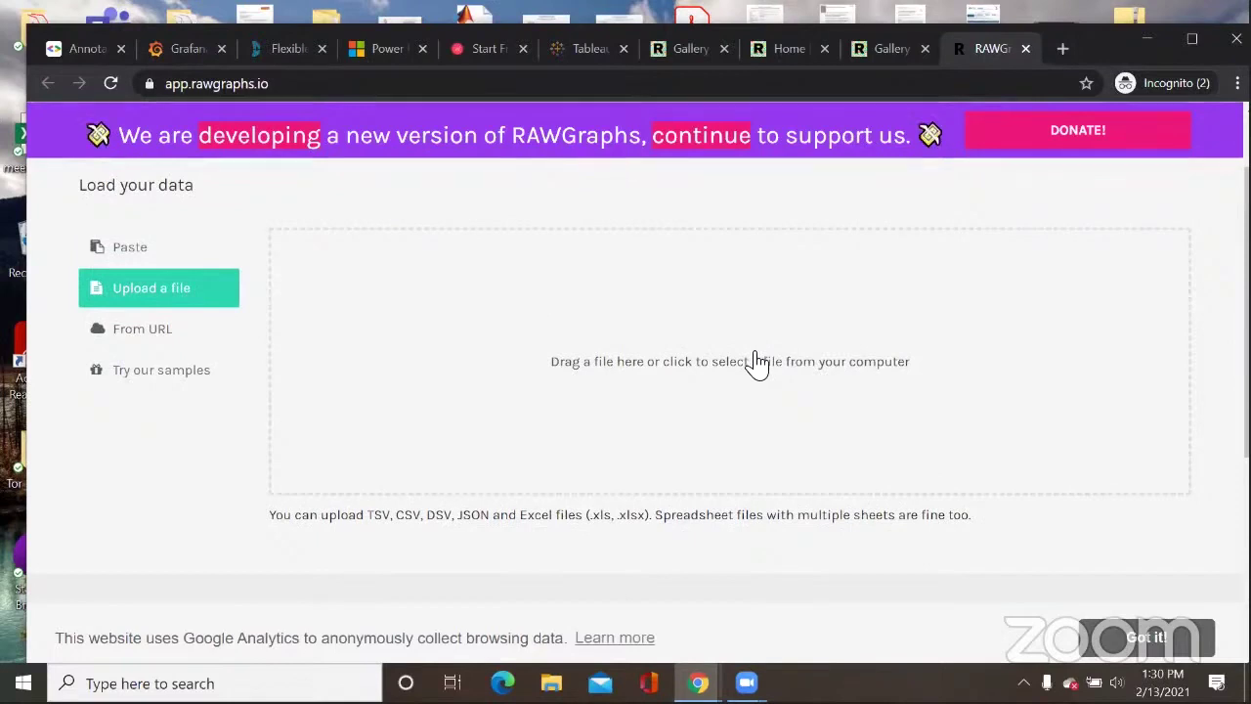
scroll(757, 361, up, 1)
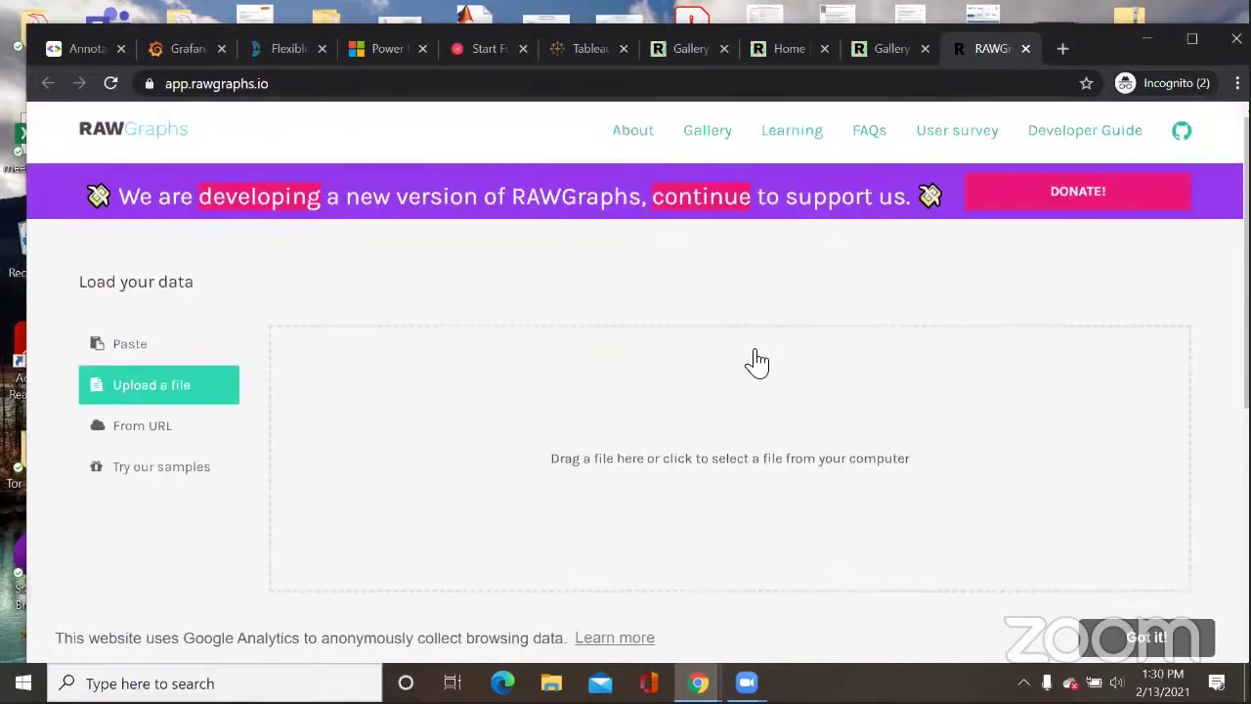
scroll(758, 362, down, 1)
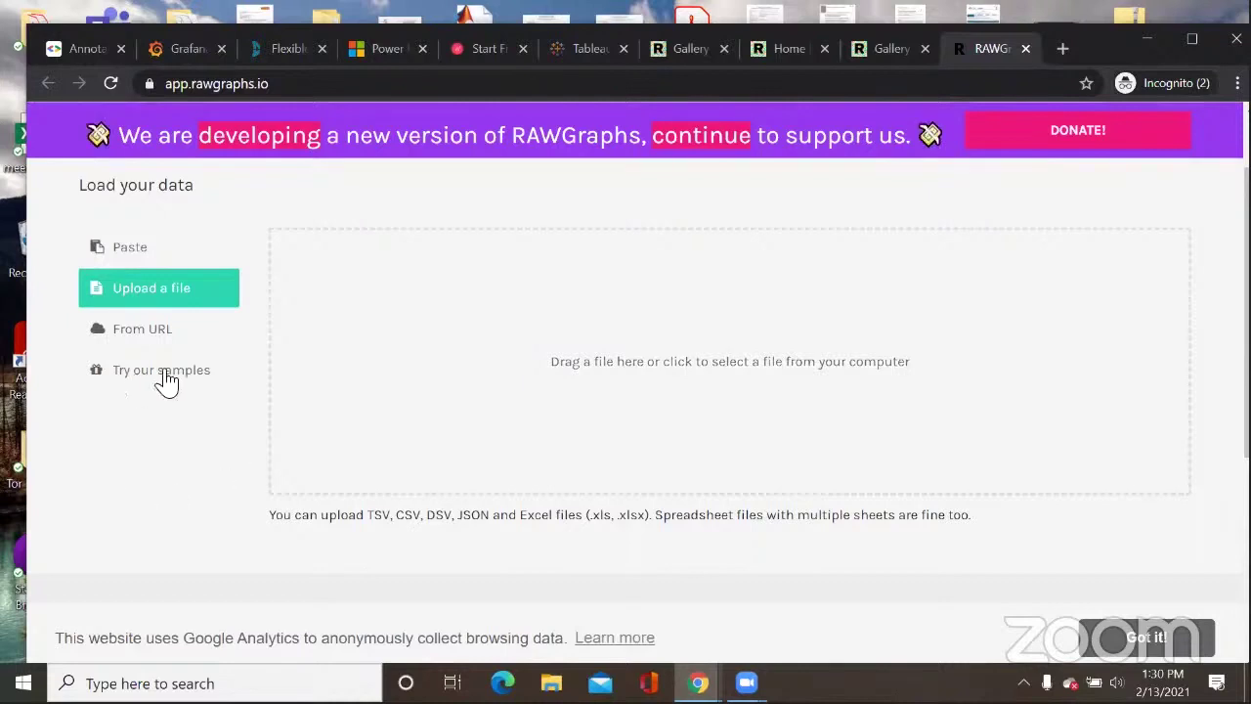
Step: Load the Lineup time chunks dataset from the provided samples and bring its data rows into view
click(195, 381)
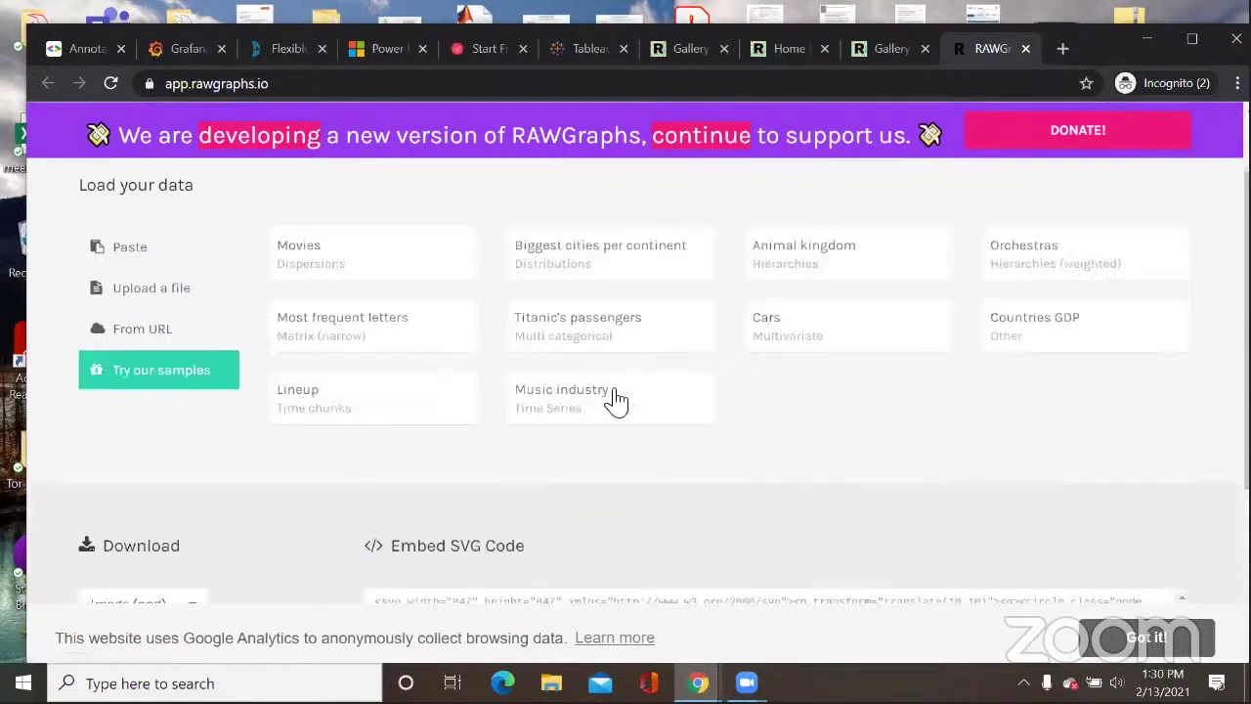
scroll(684, 430, down, 2)
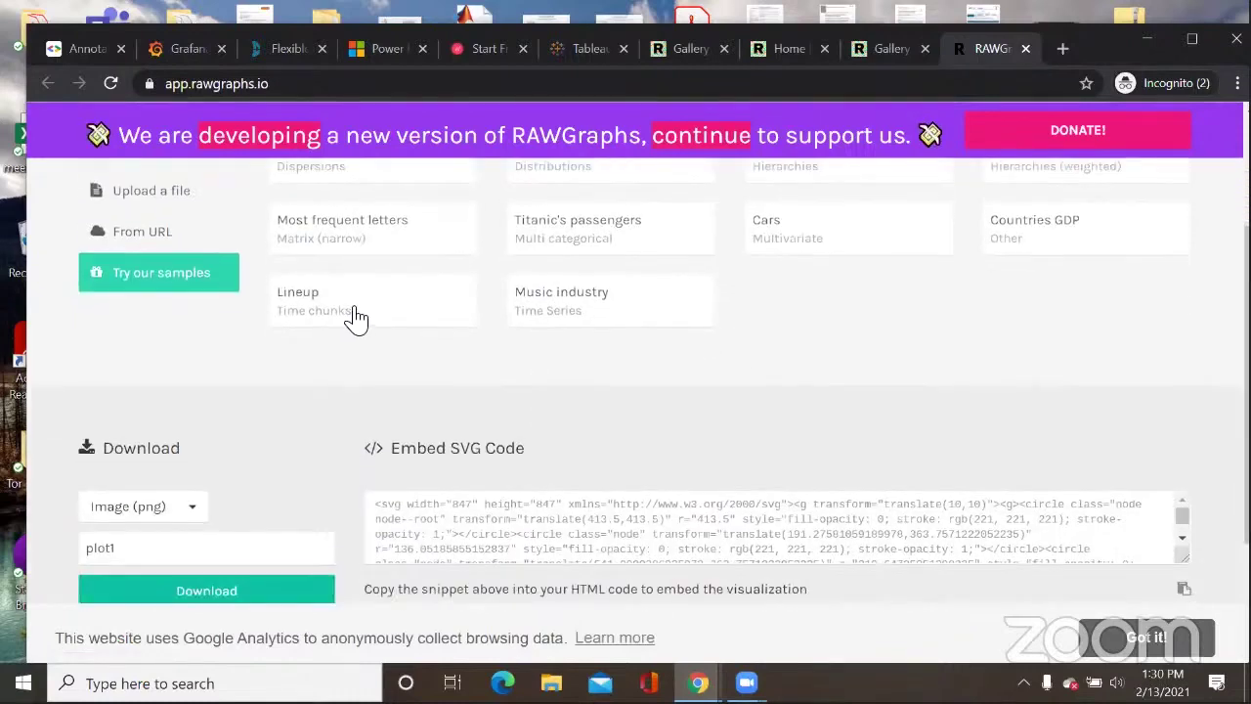
click(589, 329)
scroll(601, 322, up, 3)
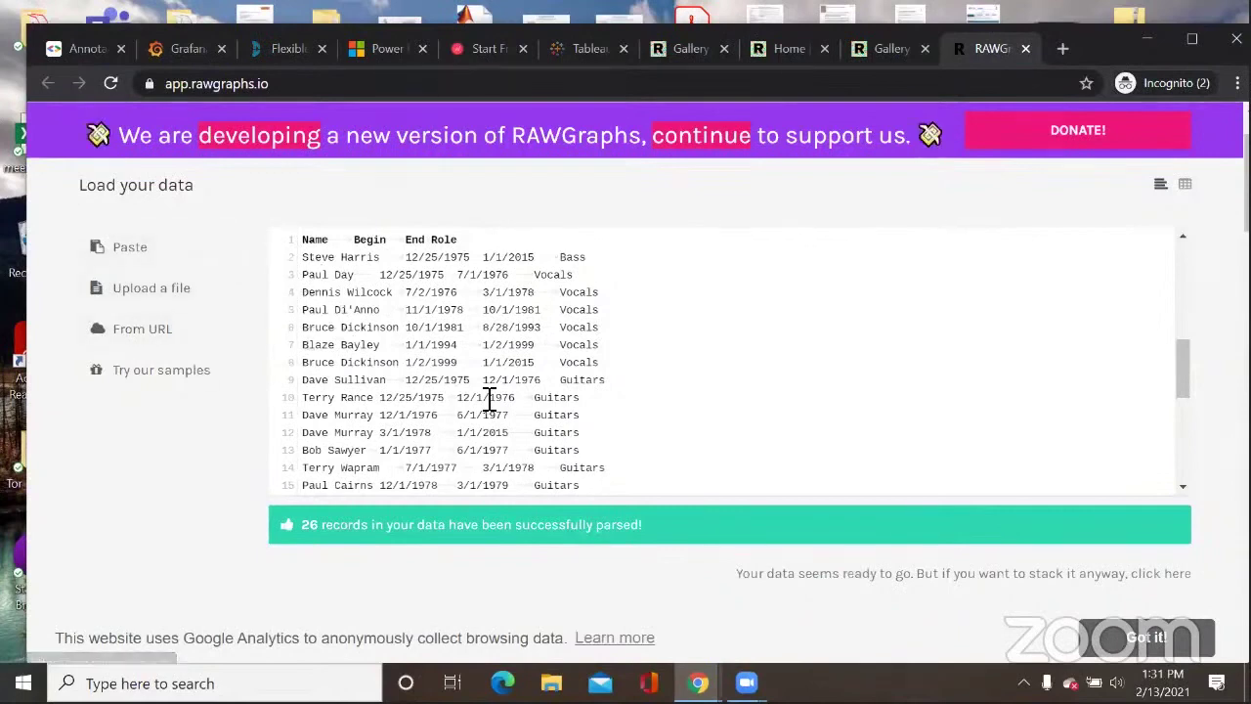
Step: Load the Lineup (Time chunks) sample dataset
scroll(523, 369, down, 2)
scroll(524, 366, up, 2)
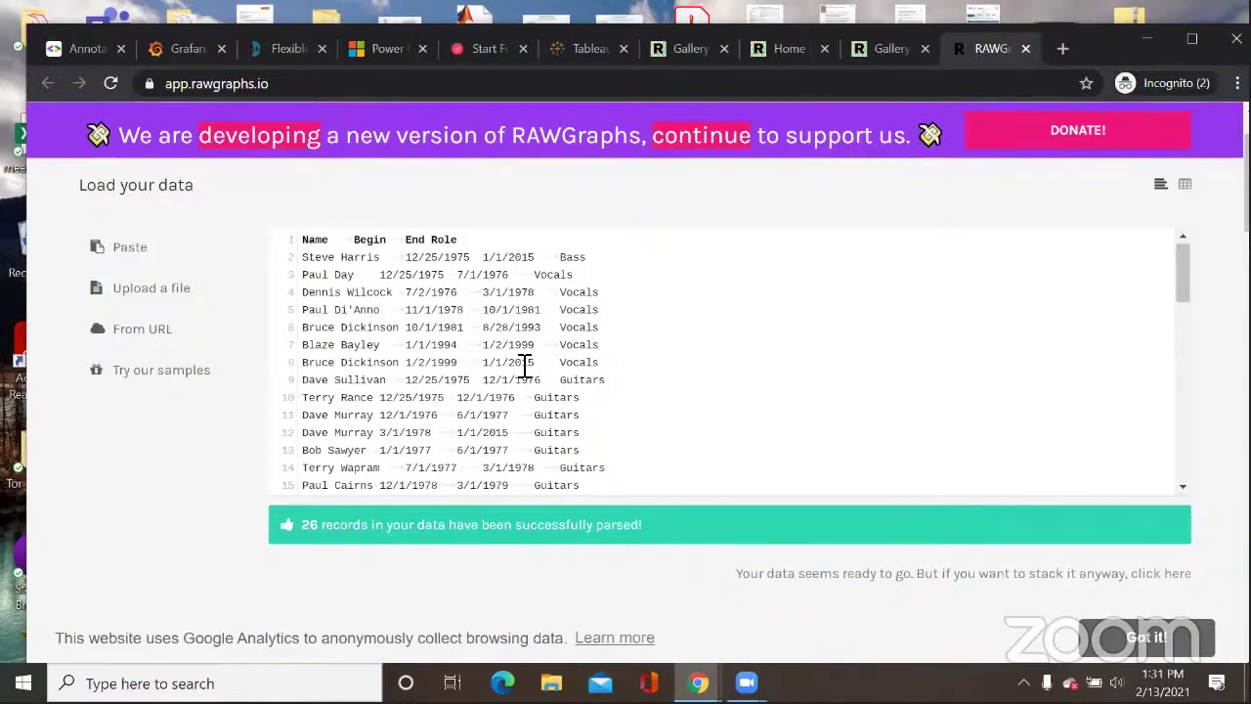
scroll(605, 357, down, 4)
scroll(642, 352, up, 1)
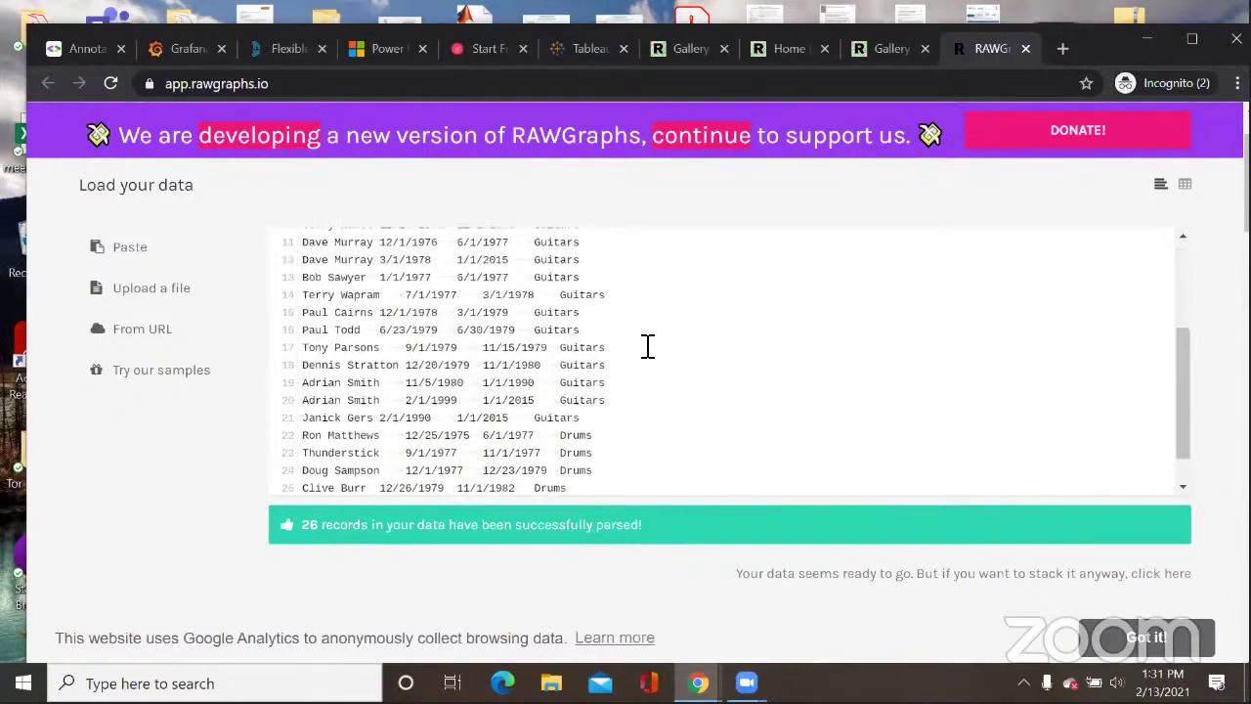
scroll(646, 346, up, 5)
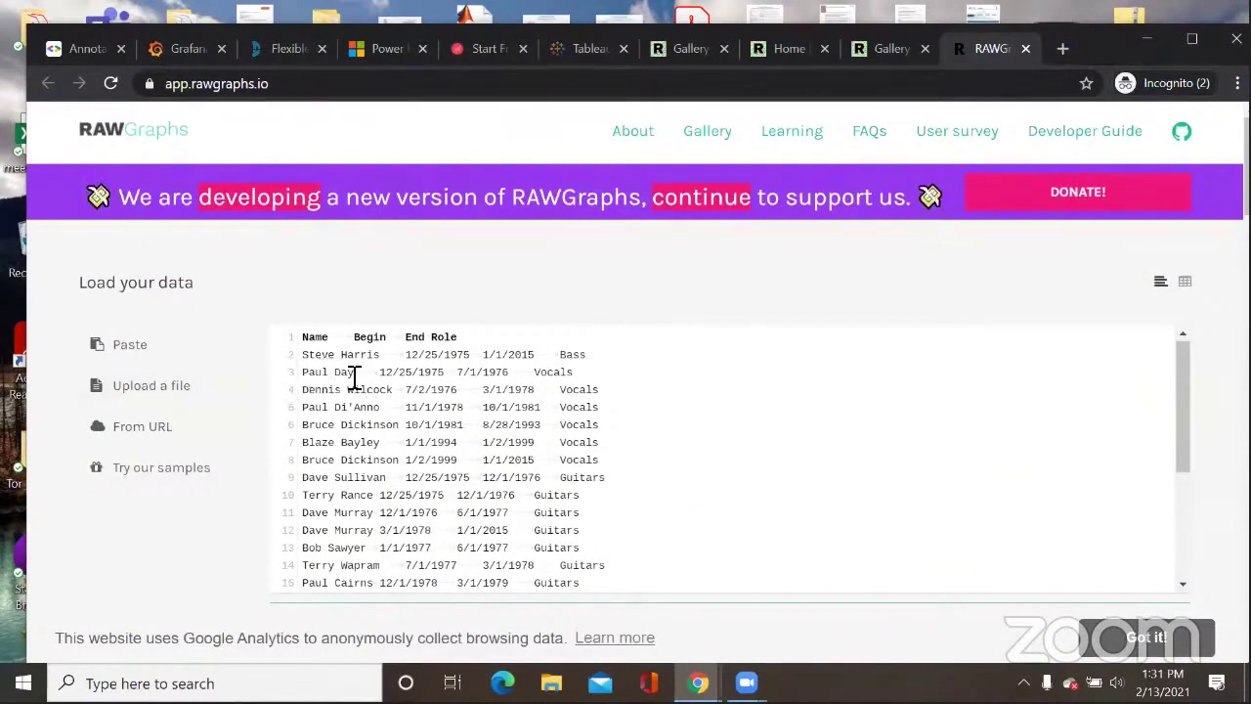
click(156, 471)
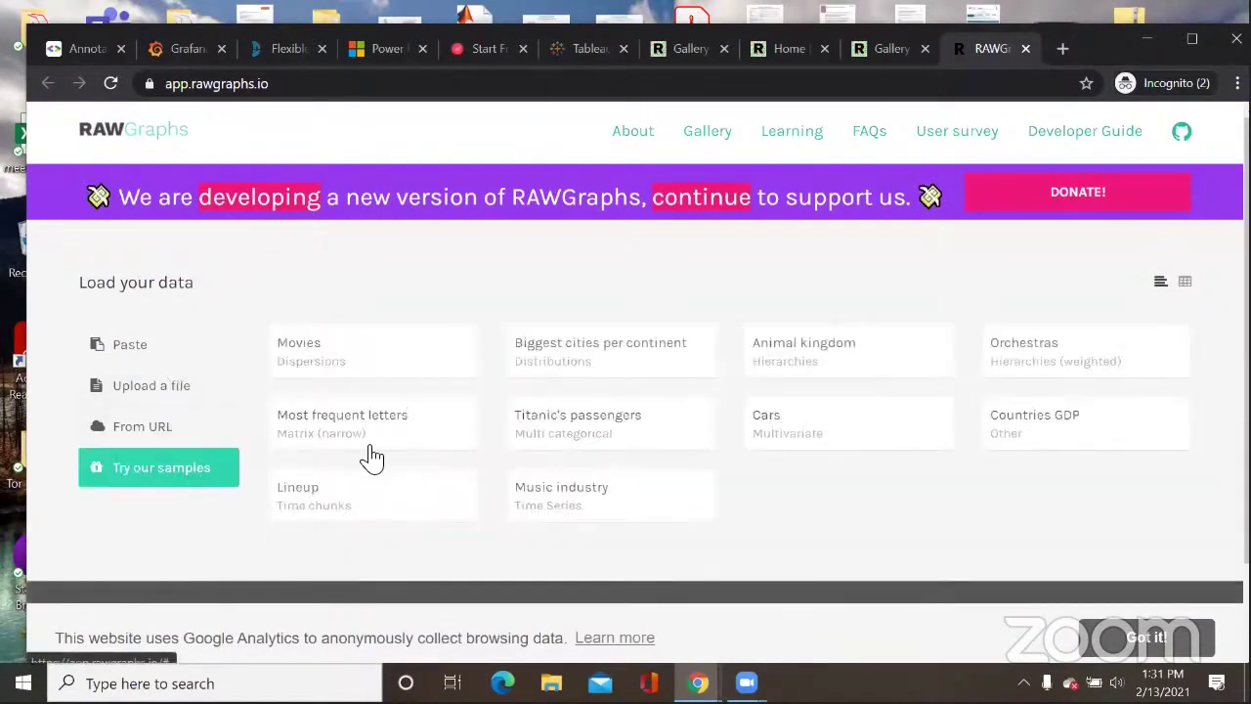
click(336, 509)
scroll(382, 491, down, 1)
scroll(392, 448, up, 1)
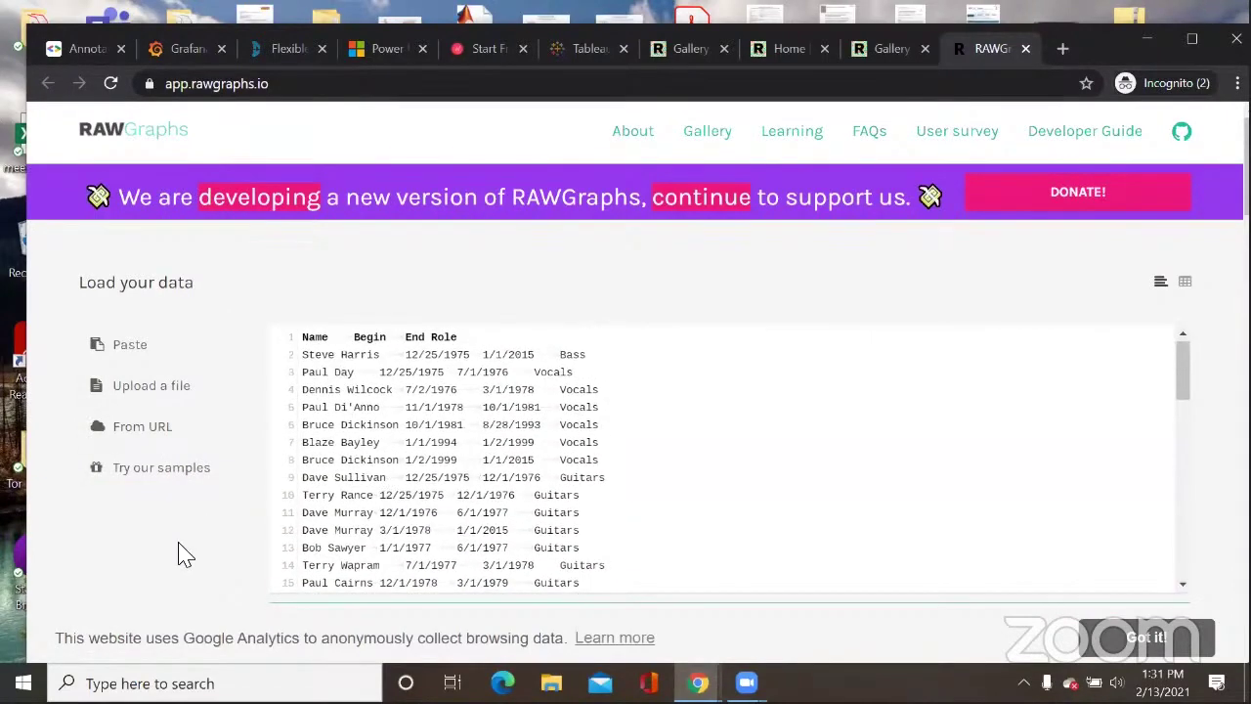
Step: Examine the Lineup data's Name, Begin, End and Role values in the first records
scroll(196, 536, down, 2)
drag(303, 352, 514, 353)
click(568, 353)
scroll(594, 296, up, 2)
drag(560, 390, 452, 455)
click(315, 408)
drag(407, 358, 536, 359)
double_click(567, 356)
scroll(601, 419, down, 3)
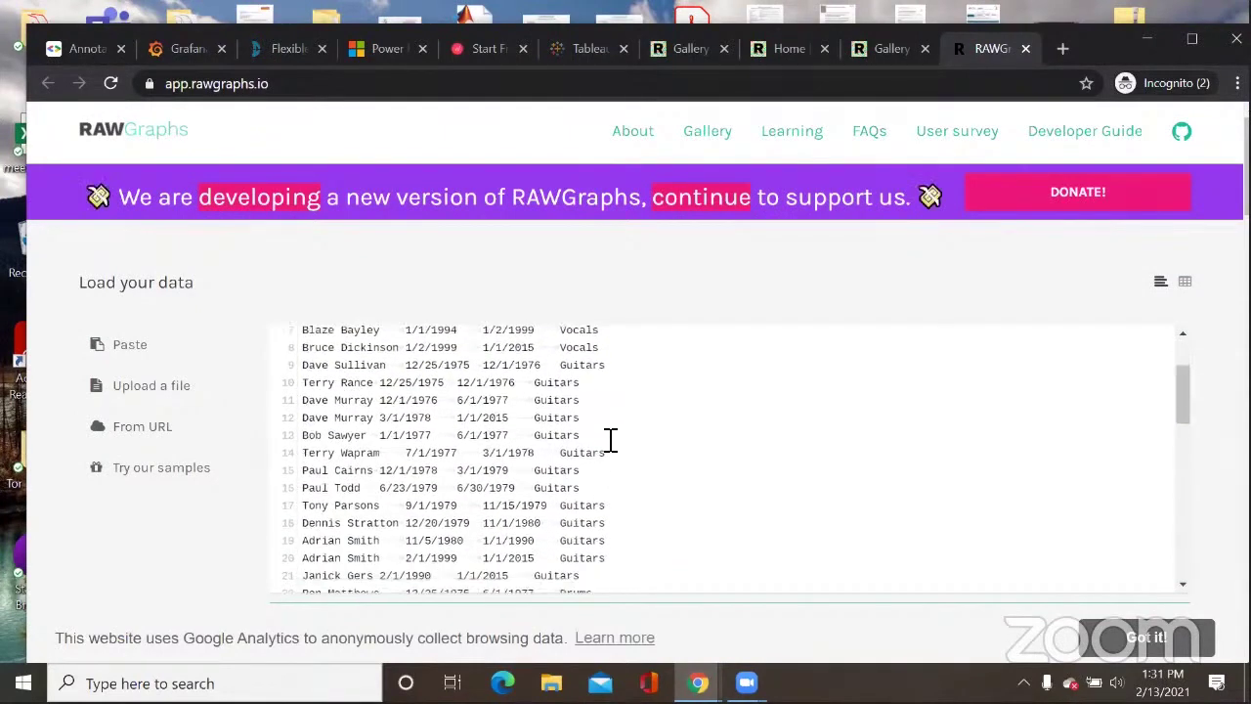
Step: Choose the Gantt Chart (Time chunks) as the chart type for the Lineup data
scroll(611, 439, down, 8)
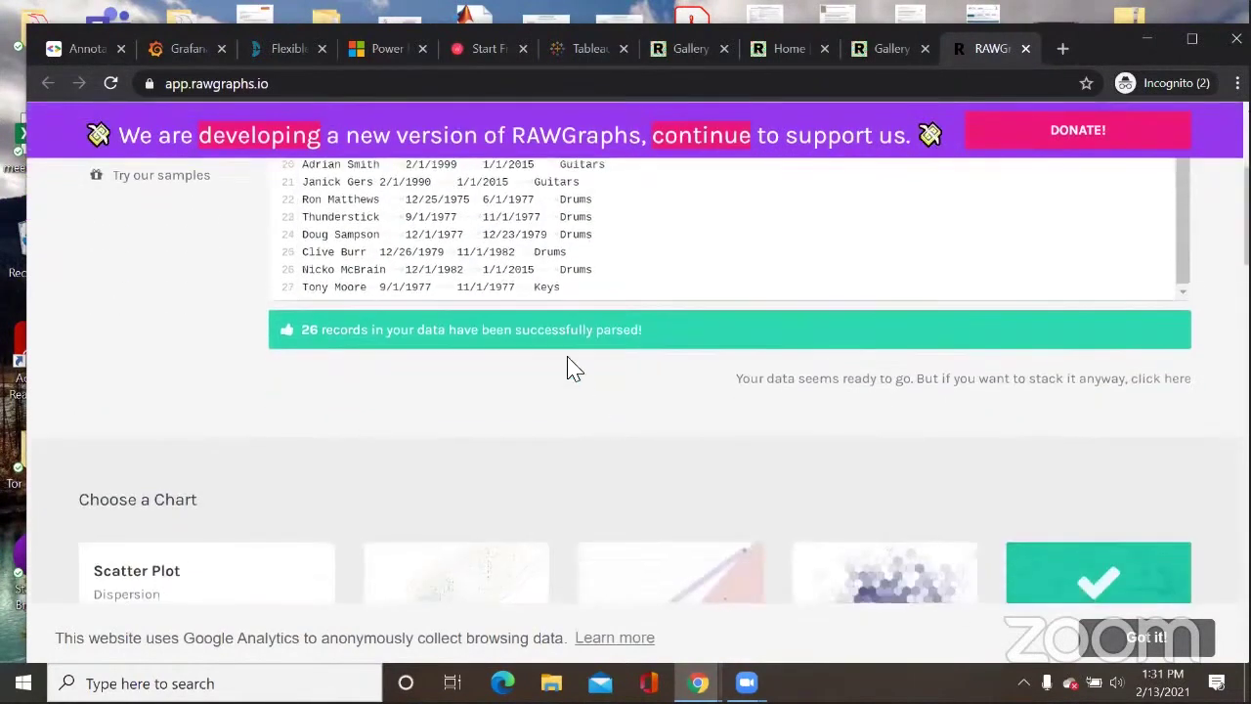
scroll(570, 362, down, 4)
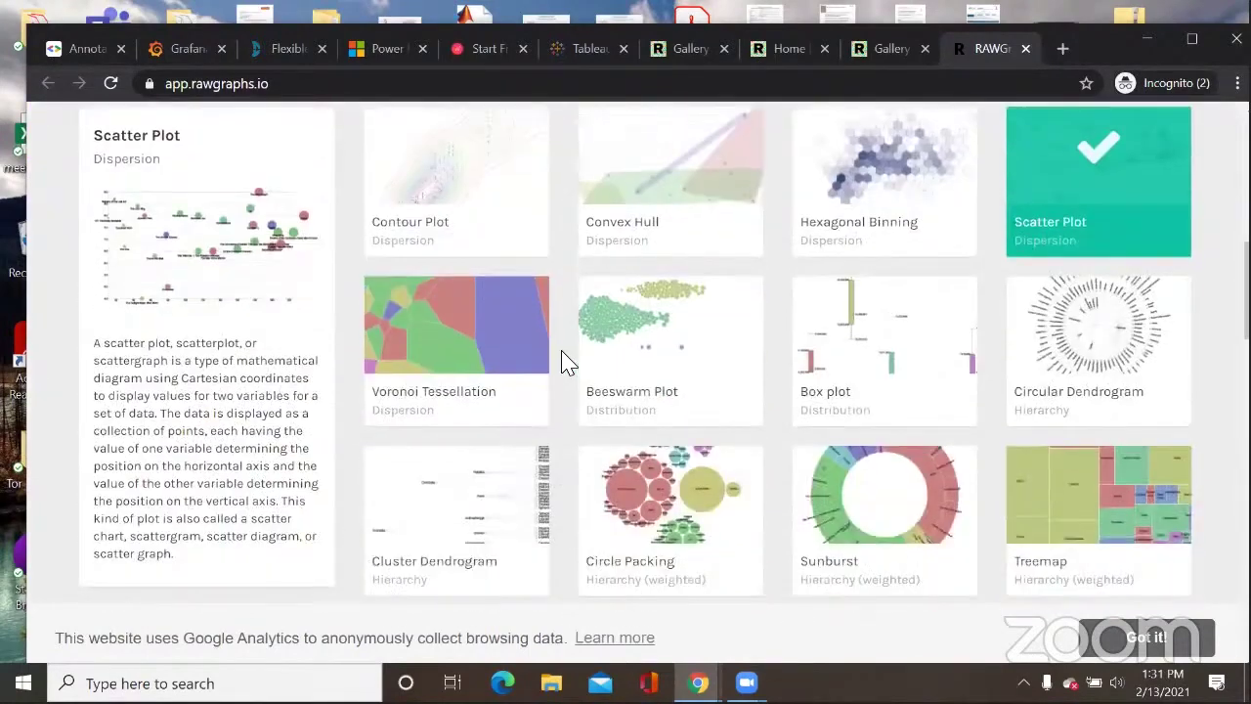
scroll(564, 361, up, 4)
scroll(565, 362, down, 12)
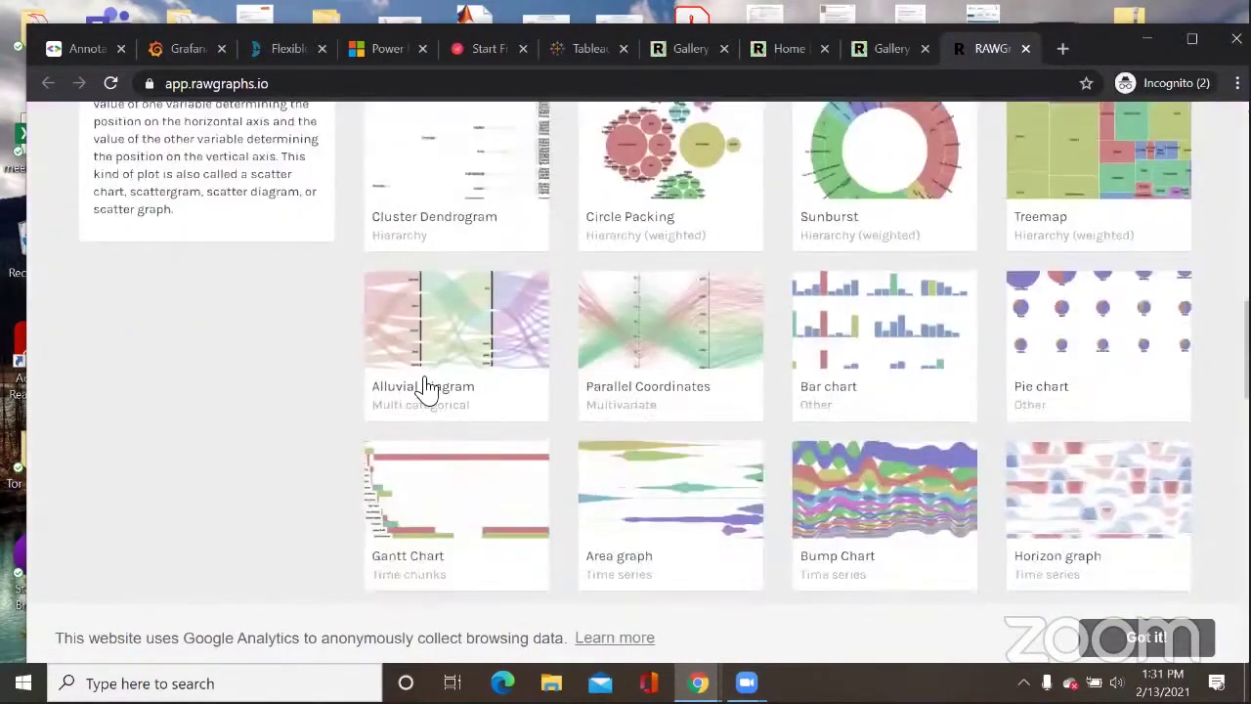
scroll(488, 433, up, 2)
click(500, 433)
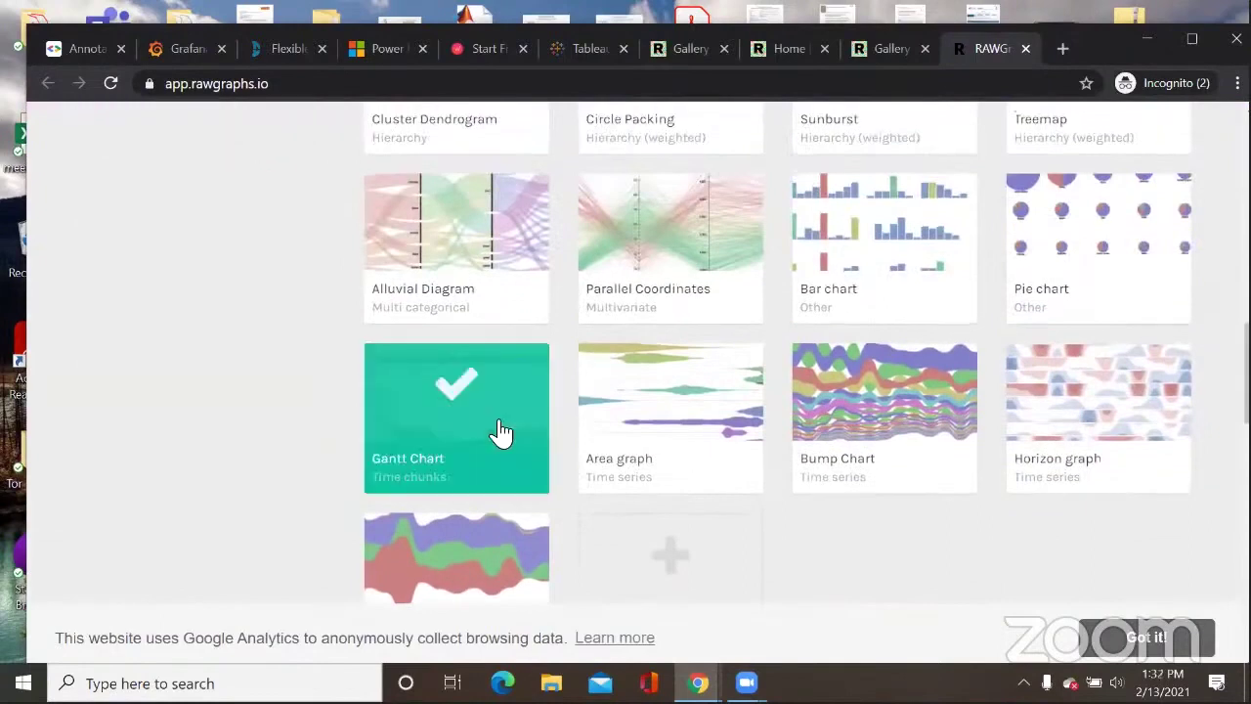
Step: Map Begin to the Gantt chart's Start date, End to End date, and Name to Groups
scroll(501, 433, down, 3)
scroll(500, 433, down, 4)
scroll(411, 349, up, 1)
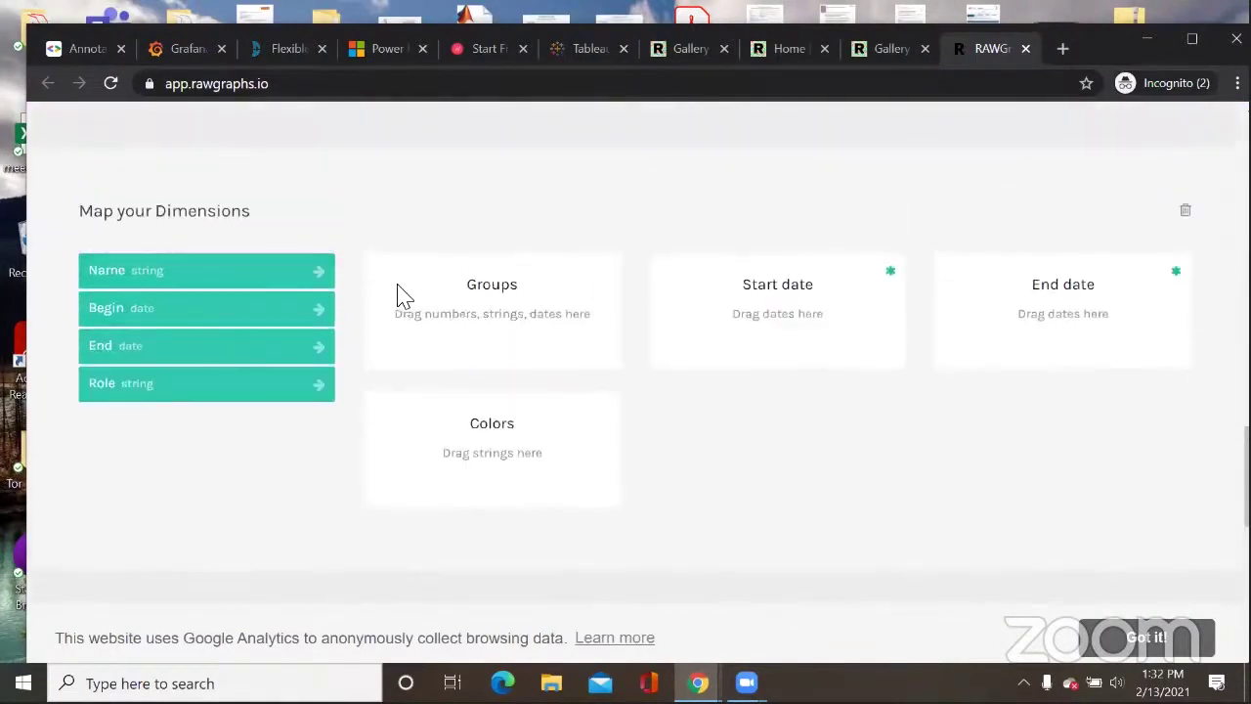
drag(473, 323, 564, 322)
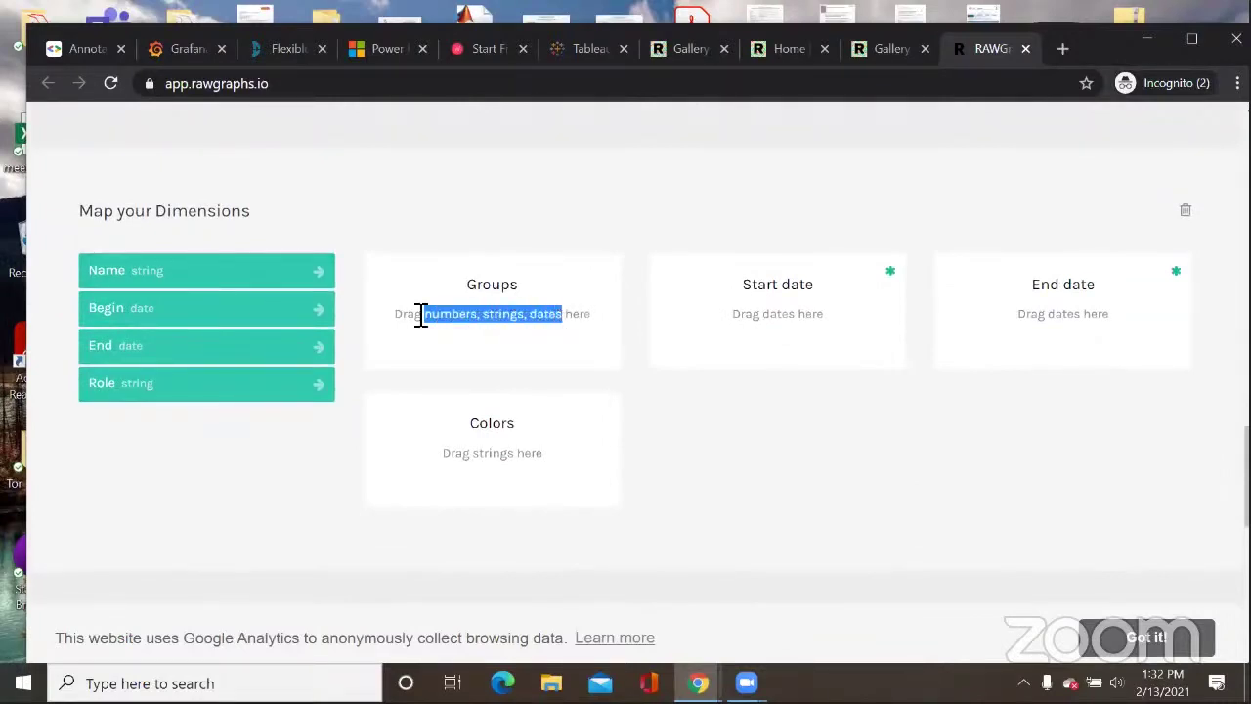
drag(228, 313, 818, 321)
drag(198, 349, 1061, 333)
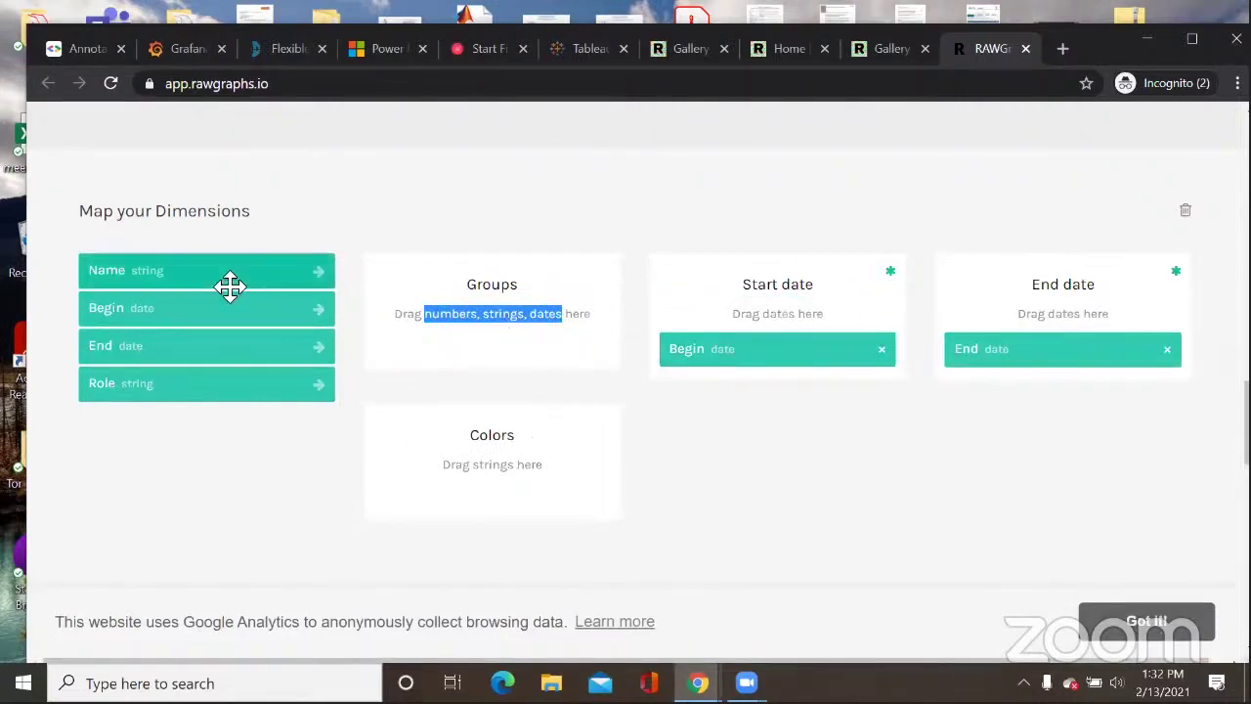
drag(221, 280, 514, 346)
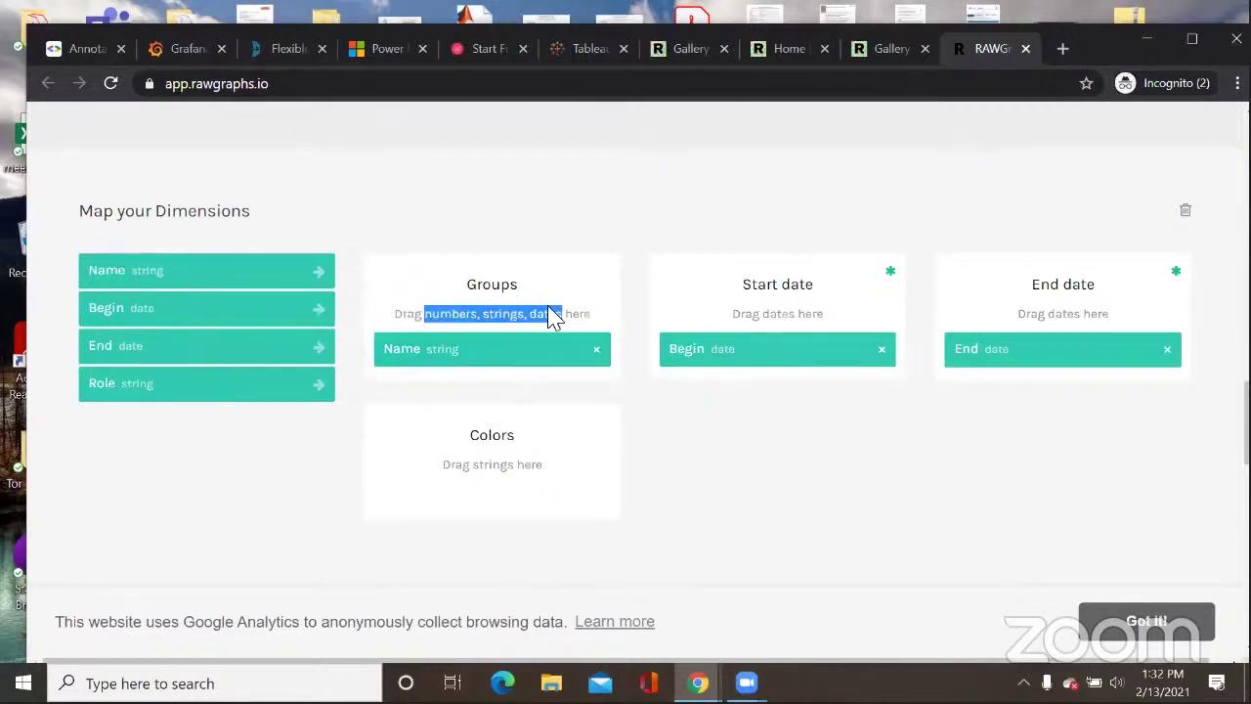
Step: Examine the Gantt chart's bars for each band member along the time axis
scroll(740, 444, down, 10)
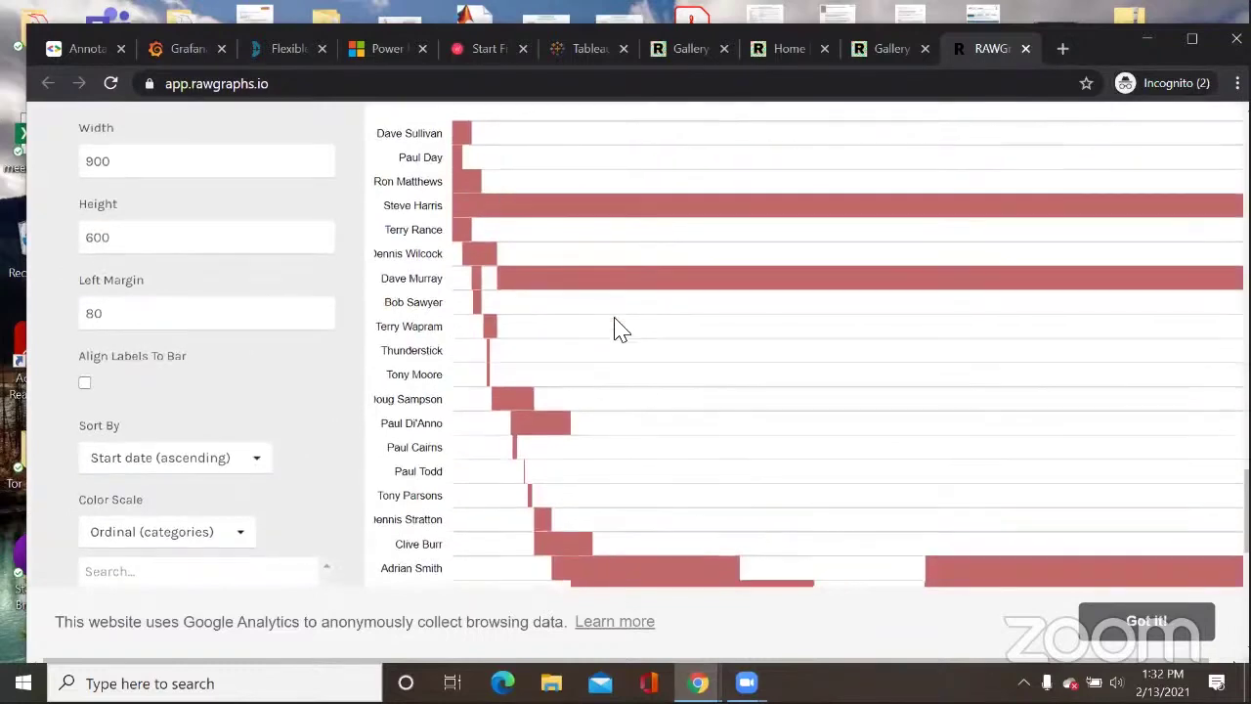
scroll(620, 329, down, 3)
scroll(537, 371, up, 1)
scroll(537, 372, up, 5)
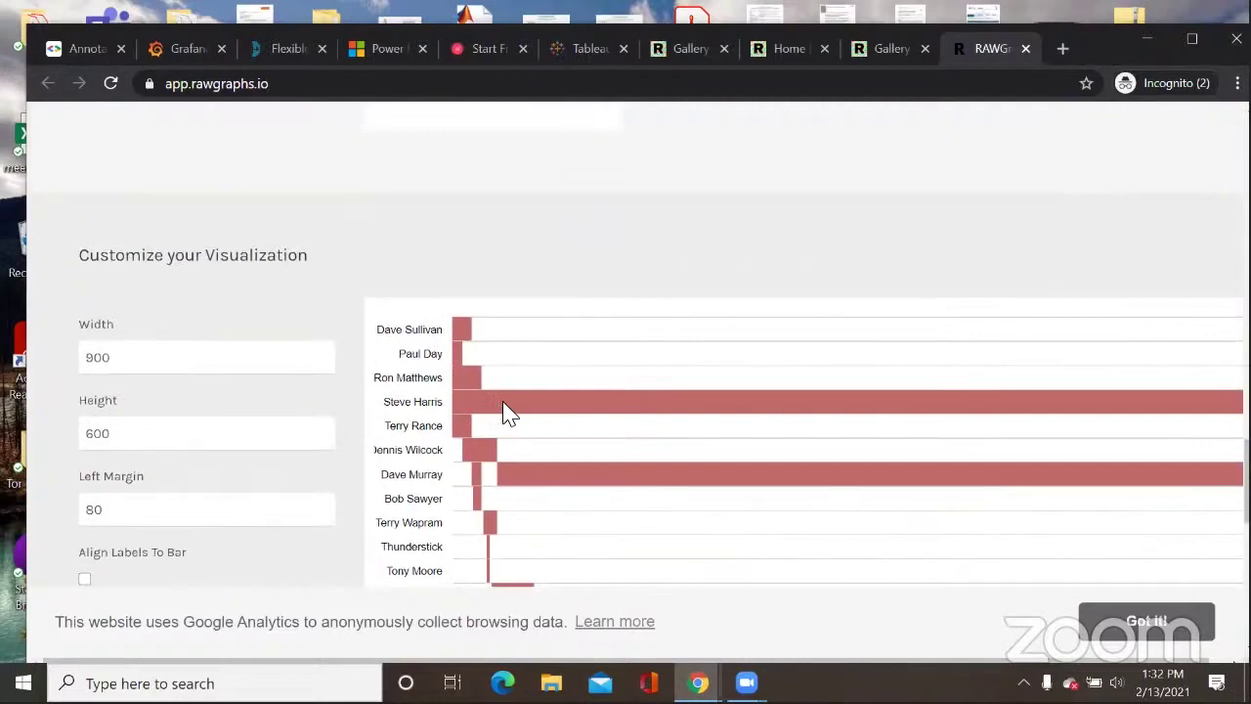
scroll(1186, 417, down, 1)
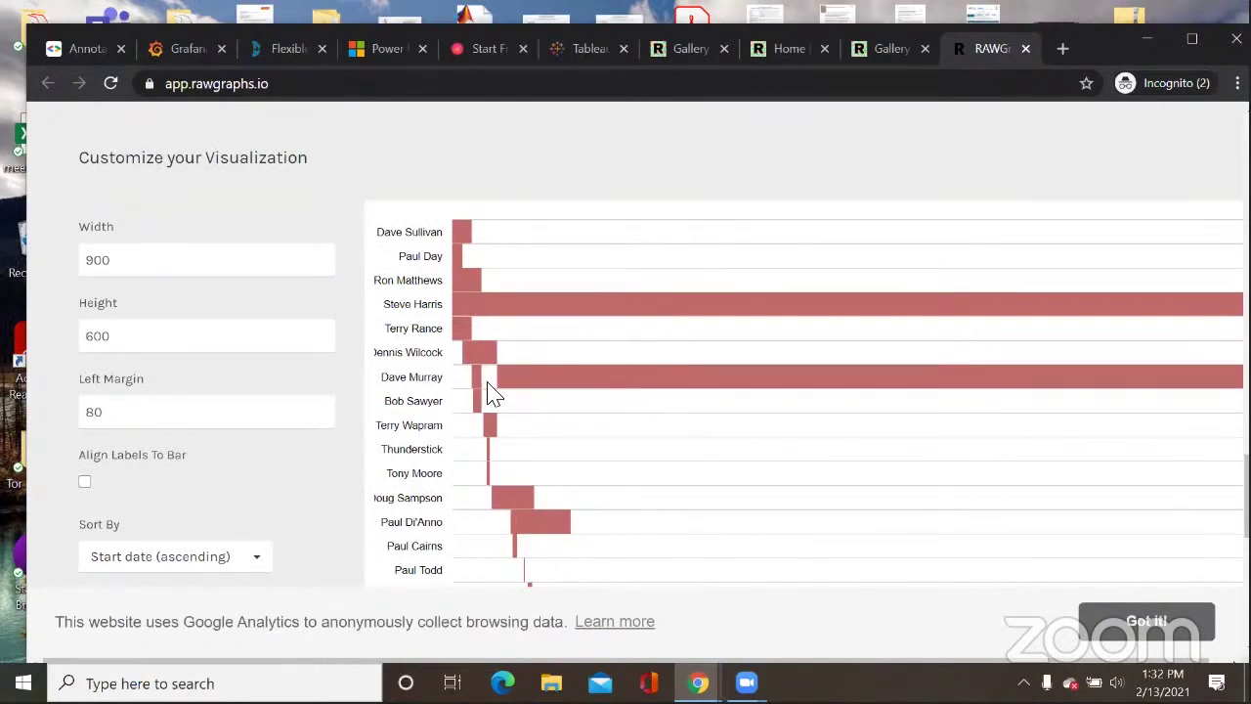
scroll(523, 398, down, 2)
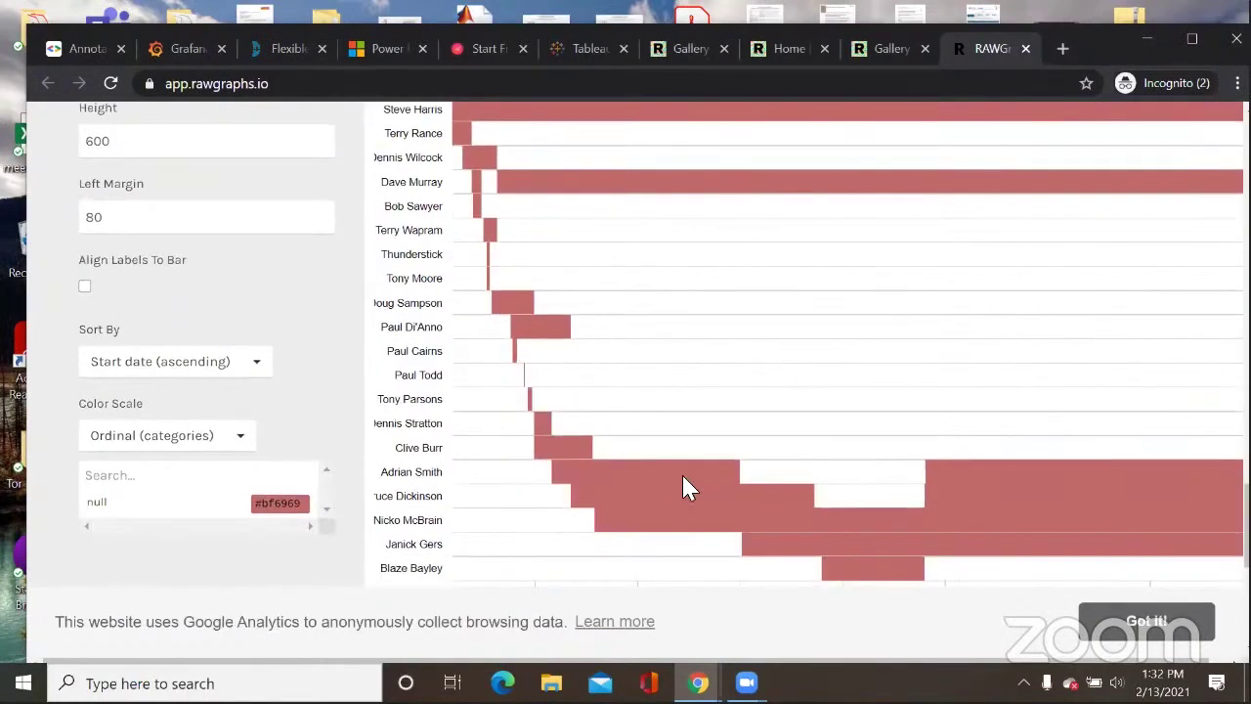
scroll(882, 502, down, 1)
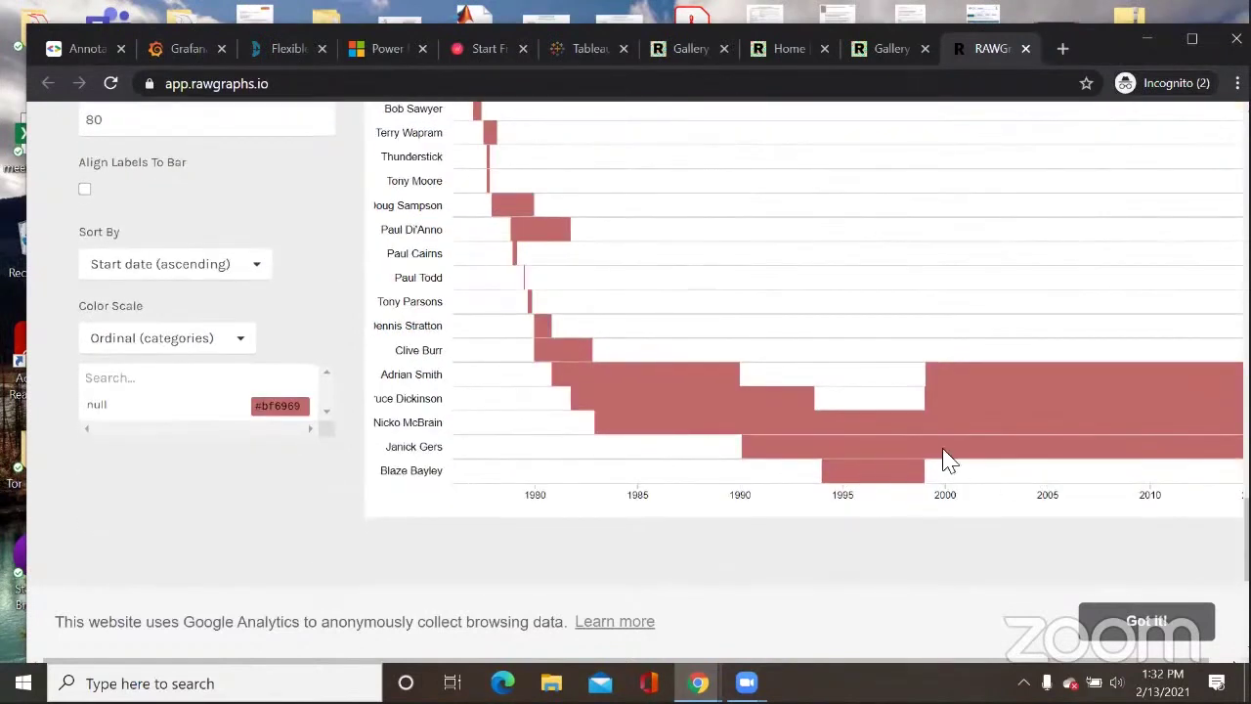
Step: Color the Gantt chart's bars by Name and check the recolored chart
scroll(944, 460, up, 10)
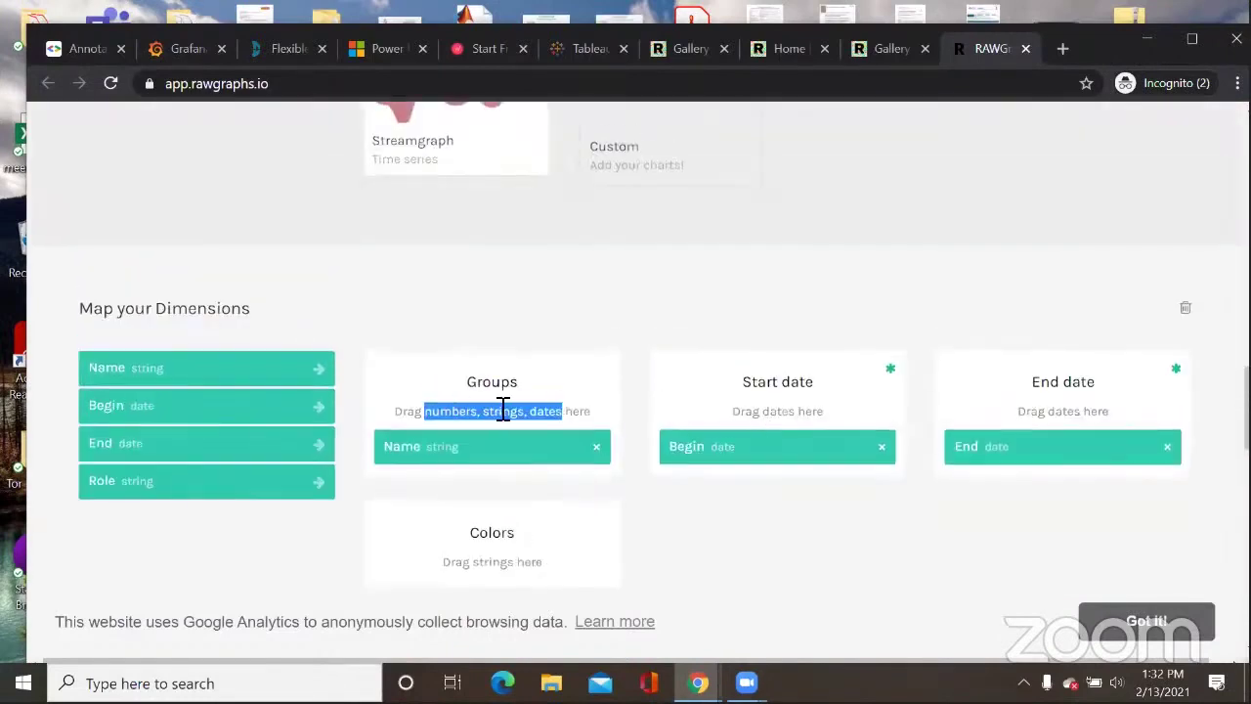
click(583, 376)
scroll(507, 388, down, 1)
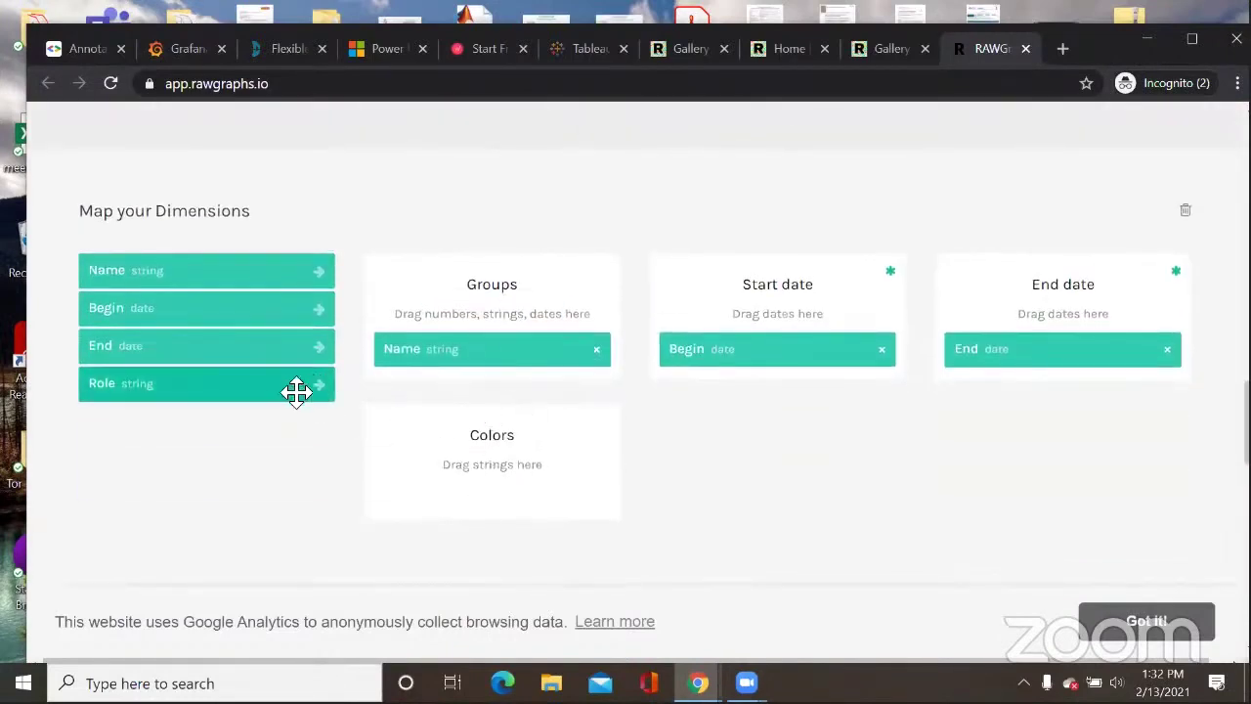
drag(232, 280, 518, 497)
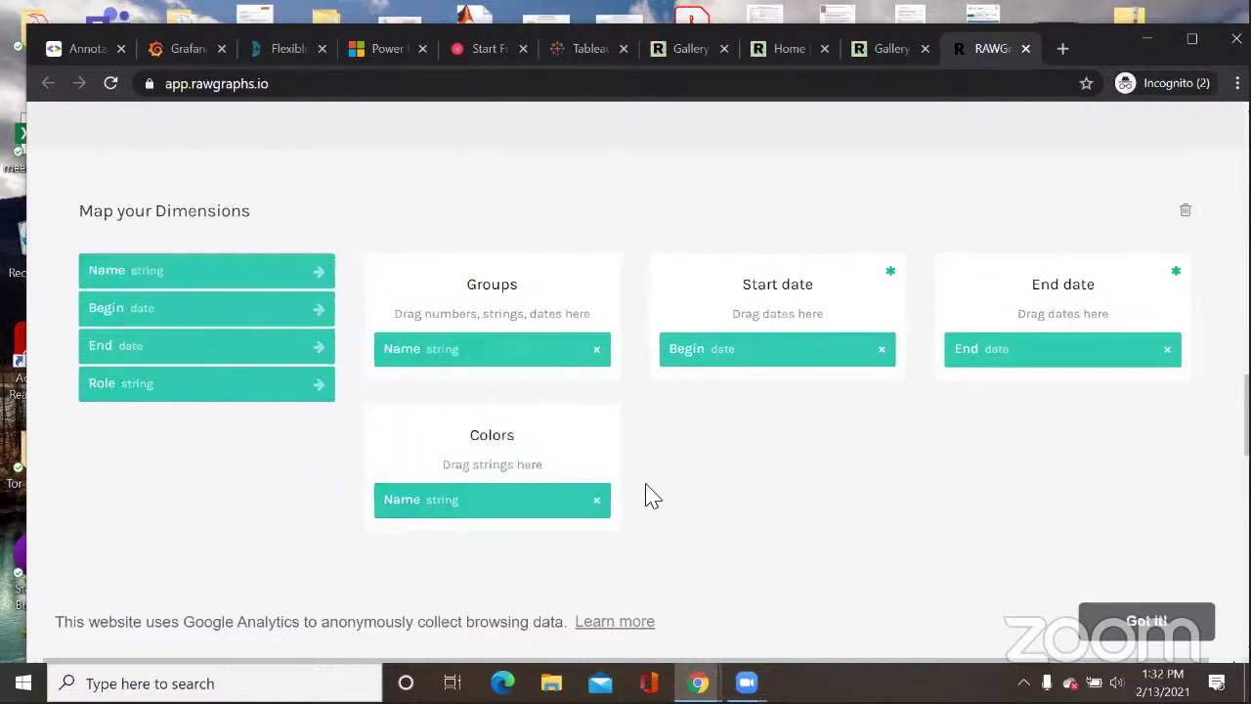
scroll(653, 497, down, 8)
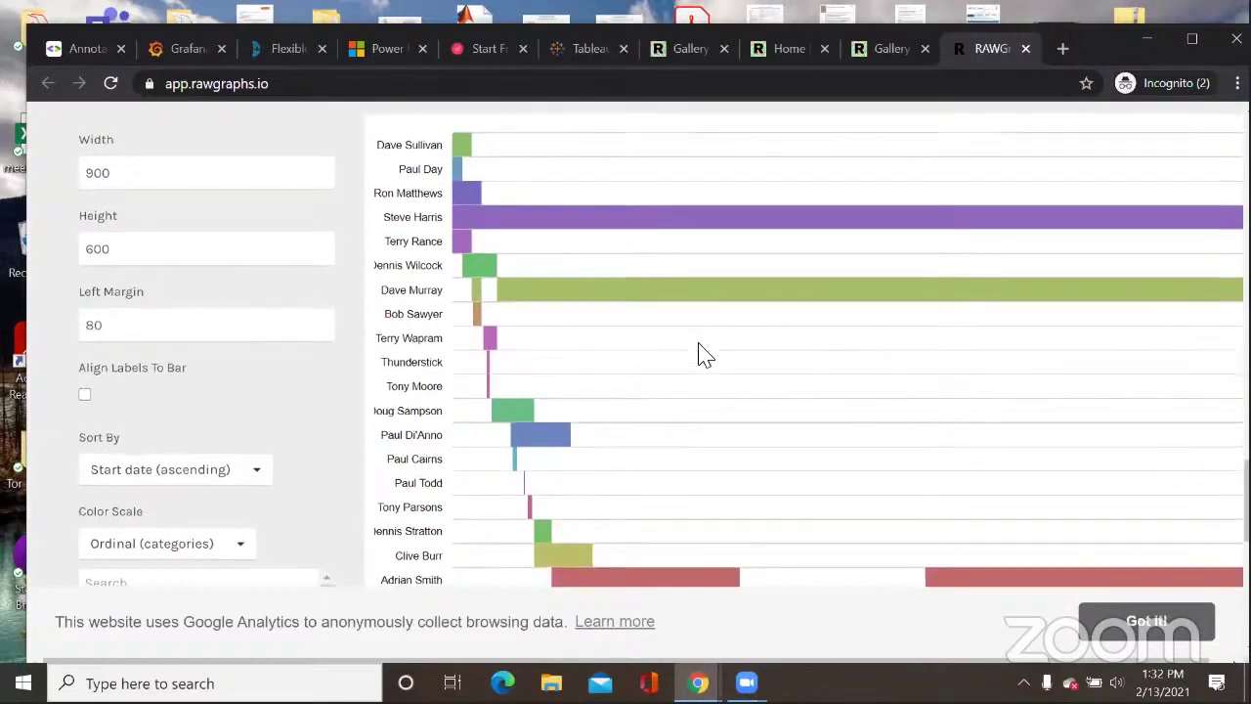
scroll(703, 353, down, 2)
scroll(707, 353, up, 10)
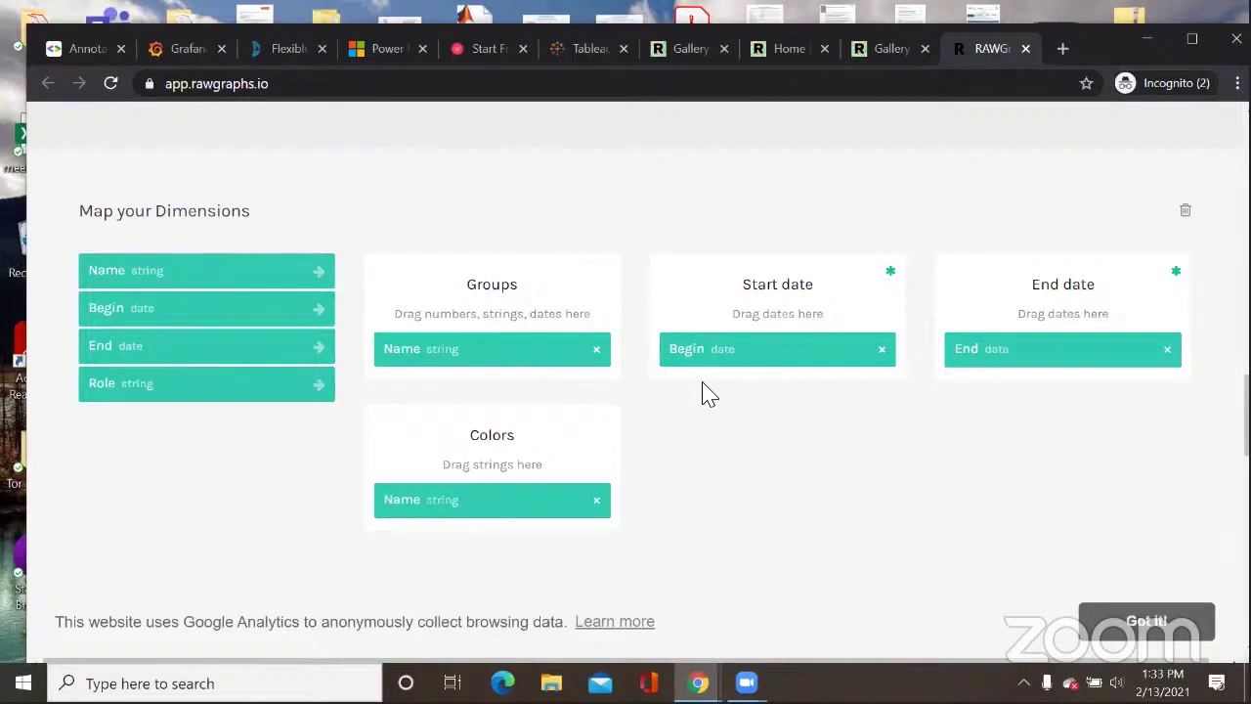
Step: Change the chart type to Circular Dendrogram (Hierarchy)
scroll(734, 399, up, 5)
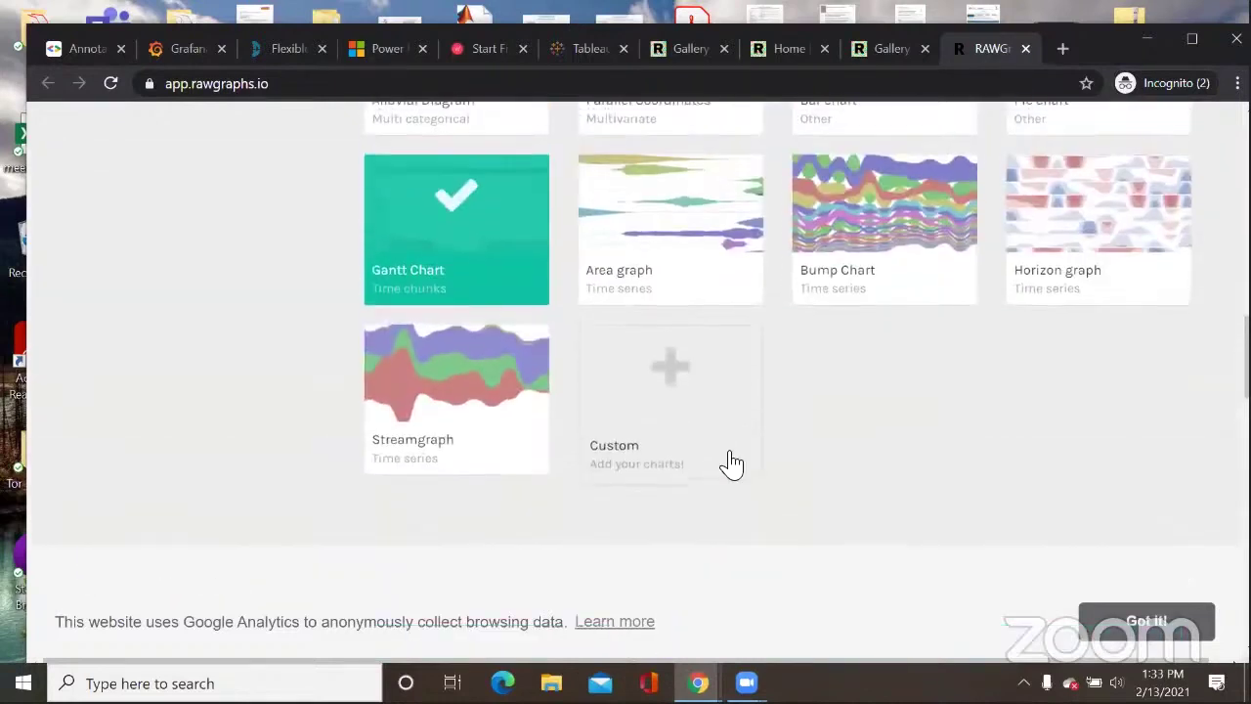
scroll(734, 463, up, 3)
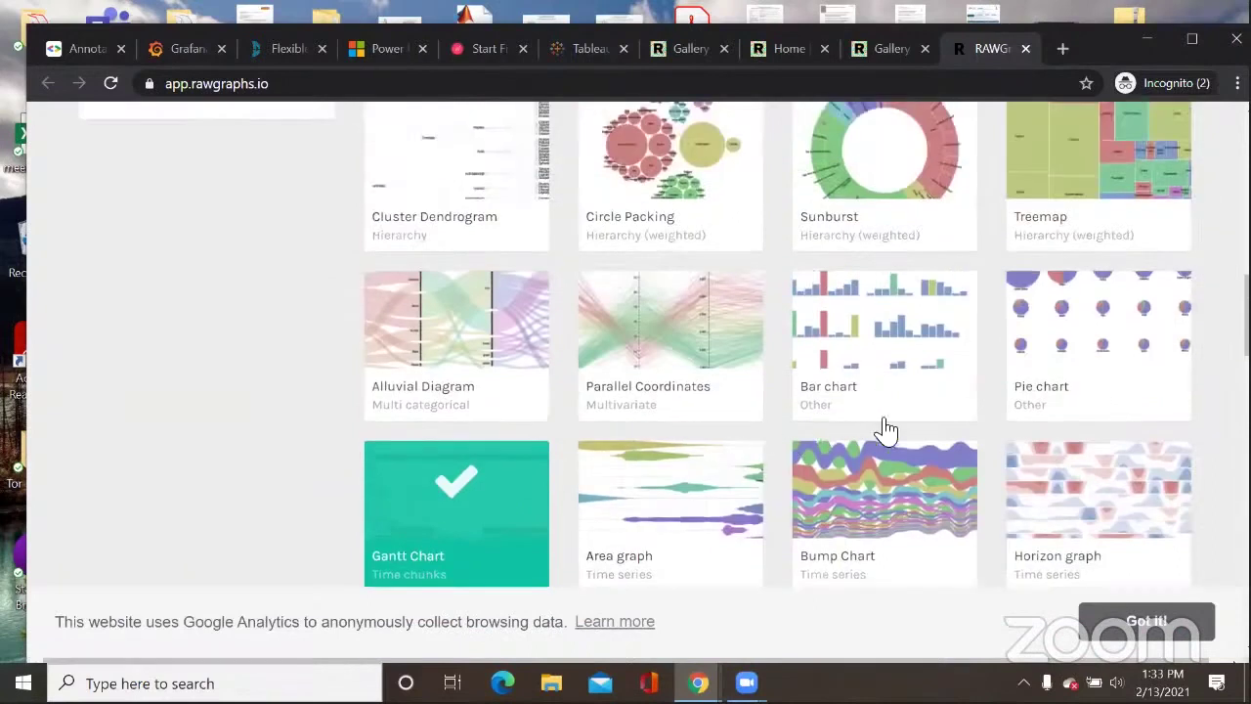
scroll(918, 427, up, 3)
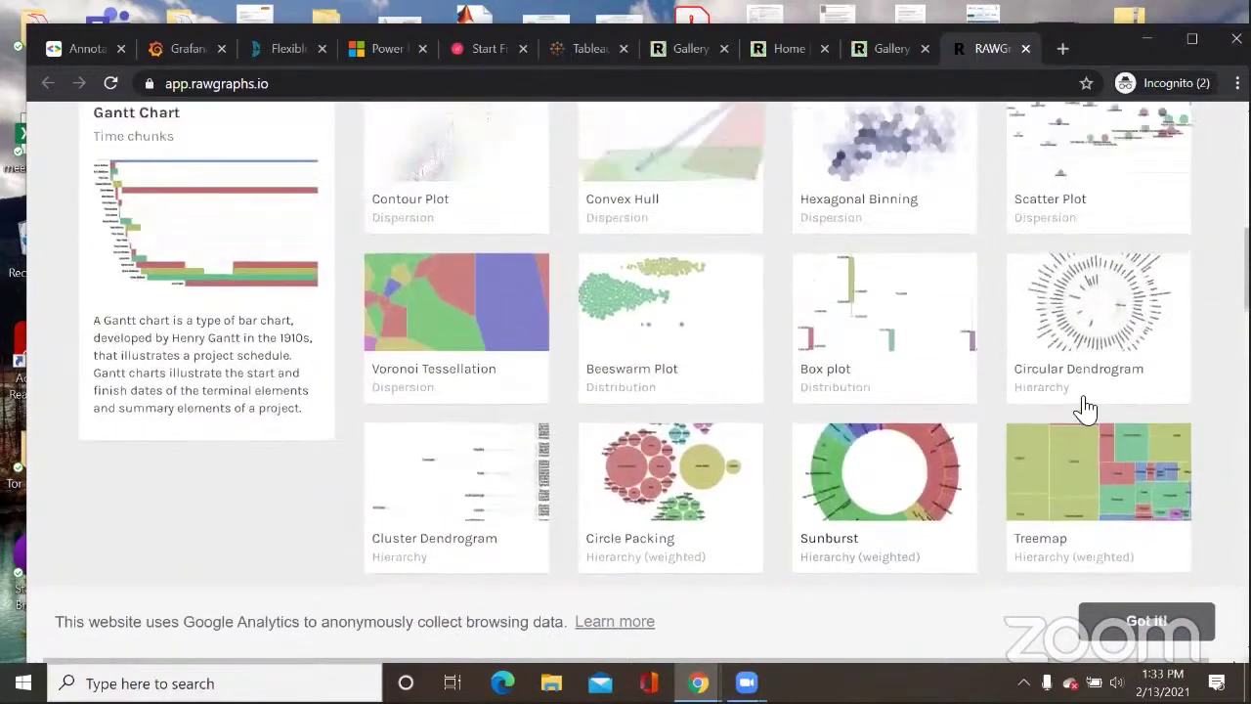
scroll(1087, 408, up, 1)
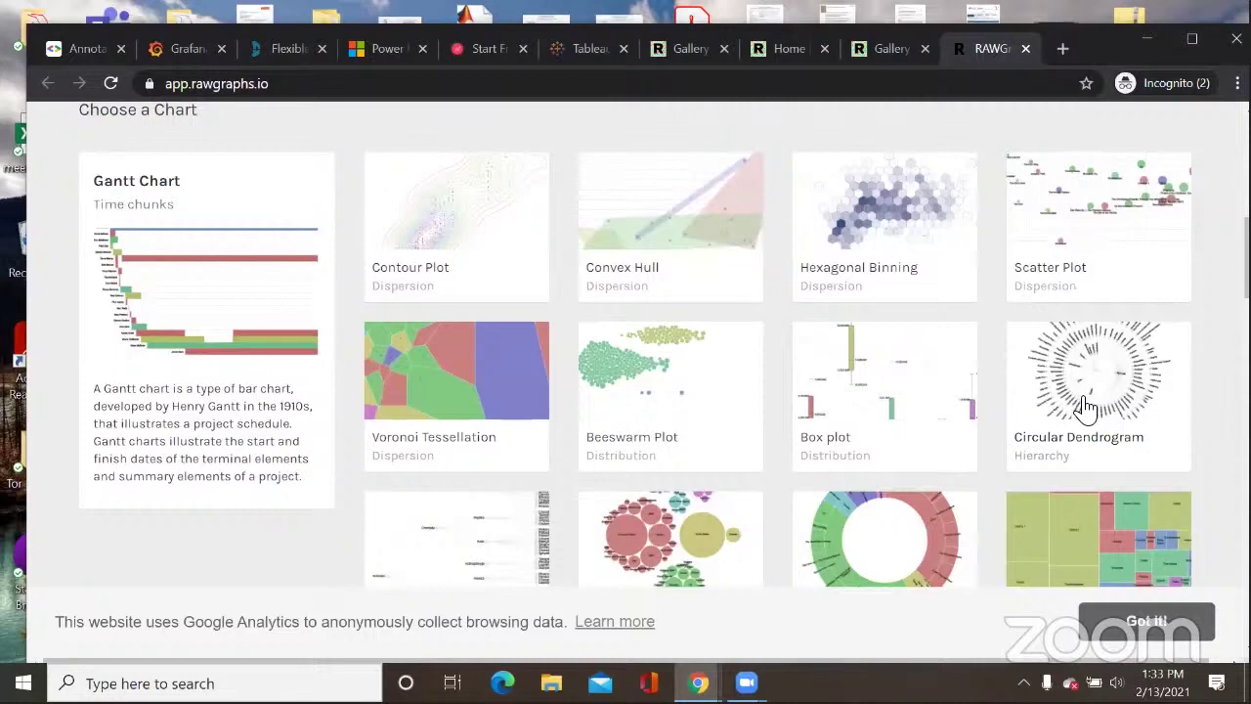
click(1090, 406)
Step: Map Name and then Role to the dendrogram's Hierarchy and review the drawn chart
scroll(1083, 401, down, 13)
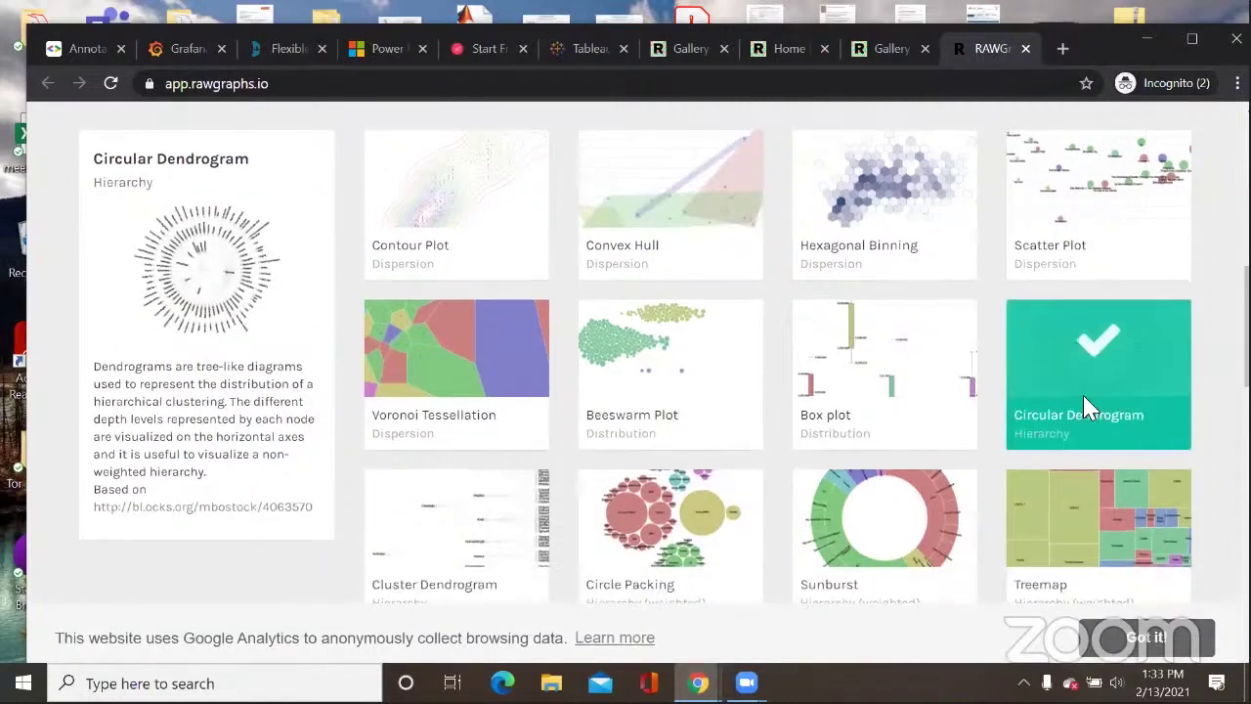
scroll(815, 409, up, 3)
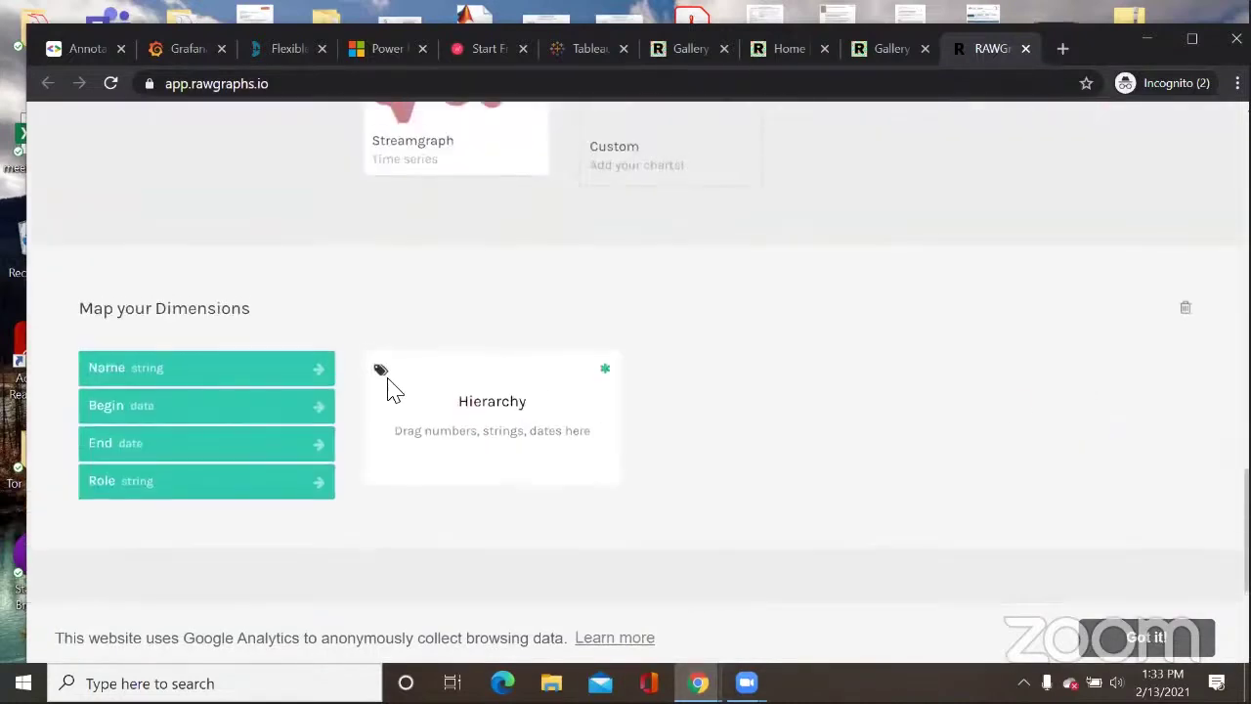
drag(147, 368, 432, 439)
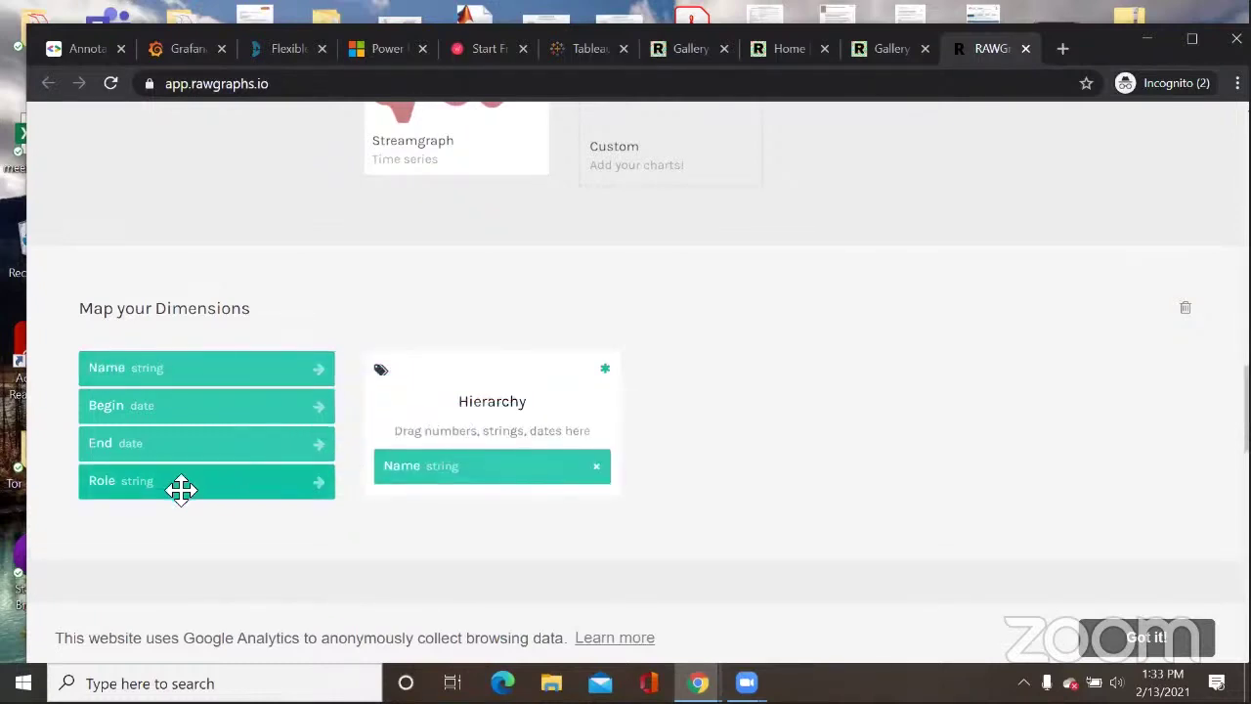
drag(180, 489, 480, 502)
scroll(654, 475, down, 8)
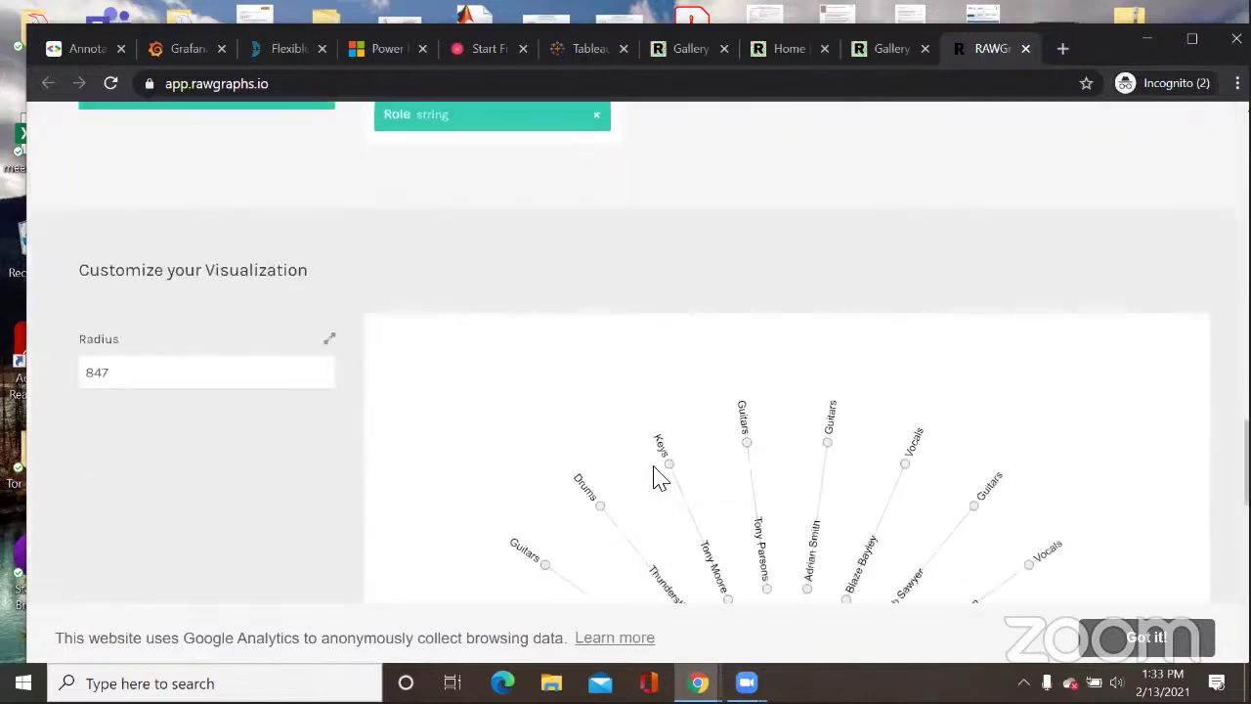
scroll(662, 472, up, 8)
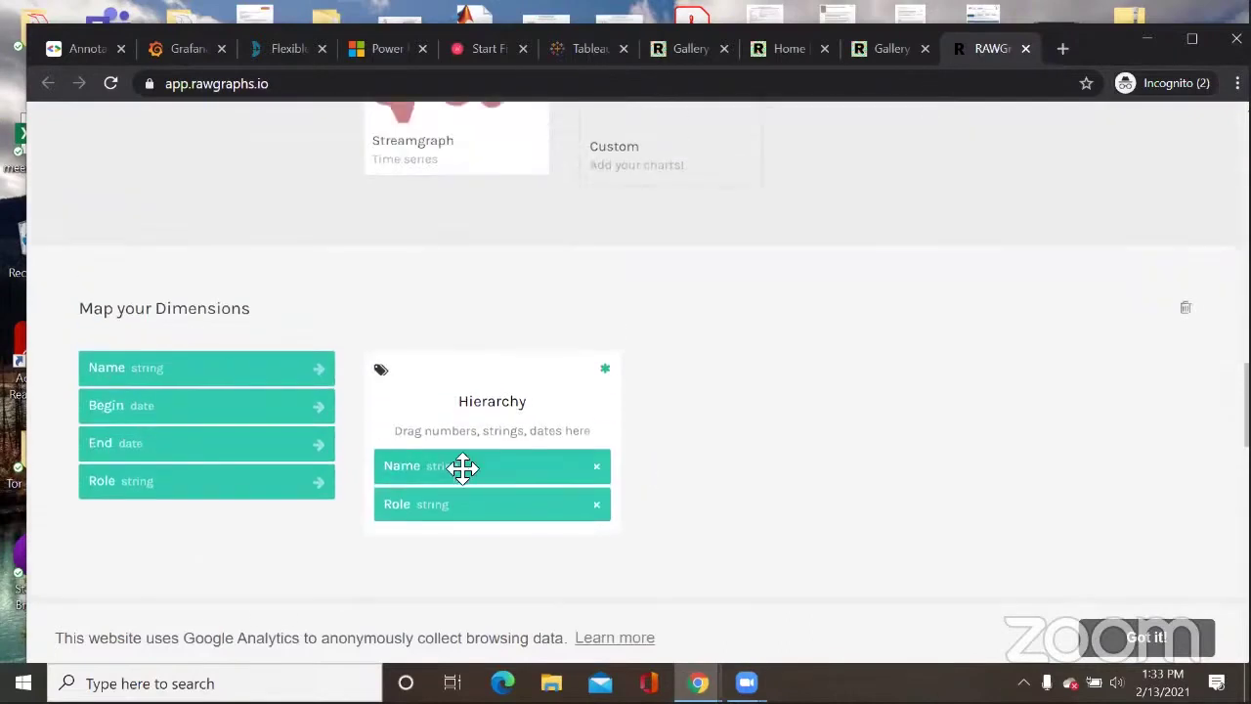
scroll(497, 461, down, 2)
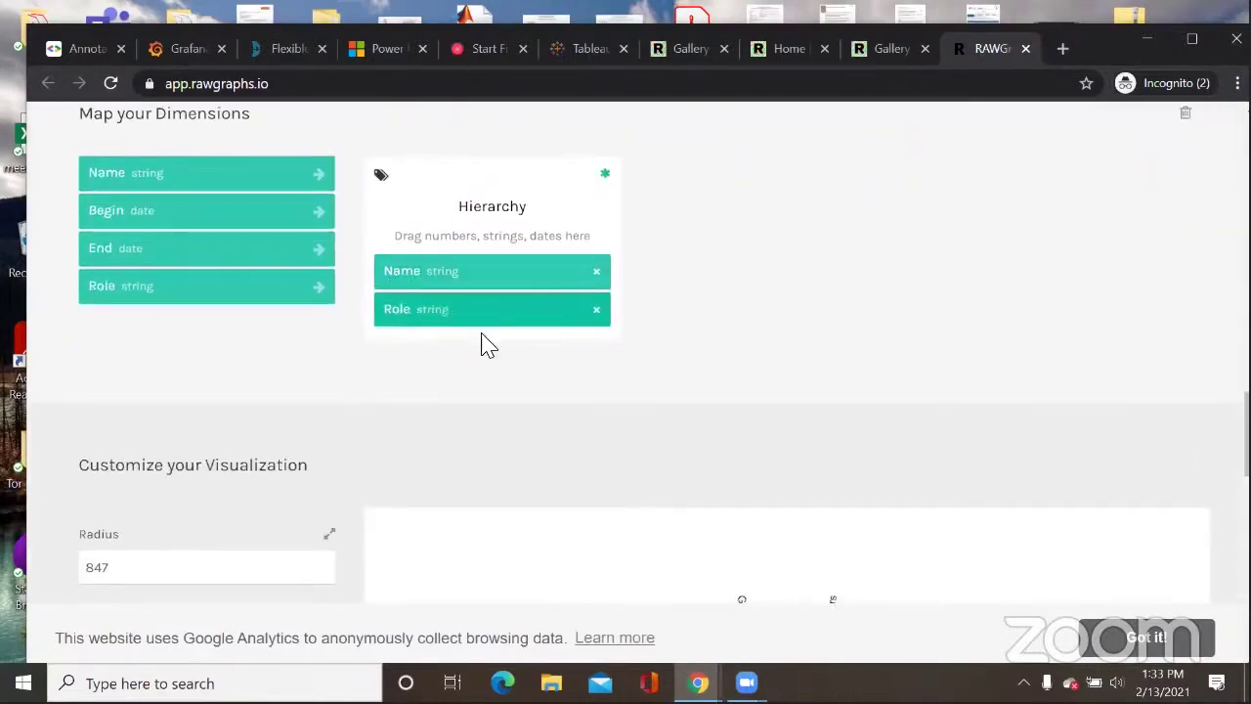
scroll(605, 352, down, 6)
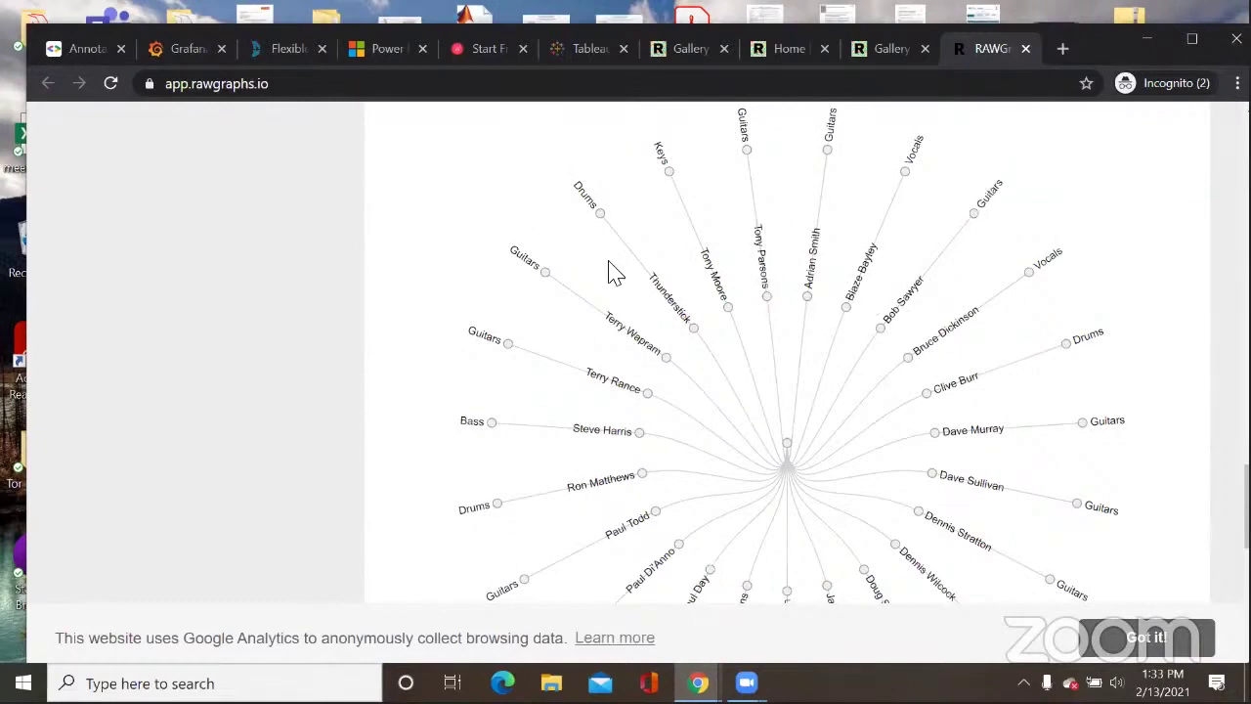
Step: Place Role above Name in the circular dendrogram's Hierarchy and review the members grouped under each role
scroll(767, 437, up, 6)
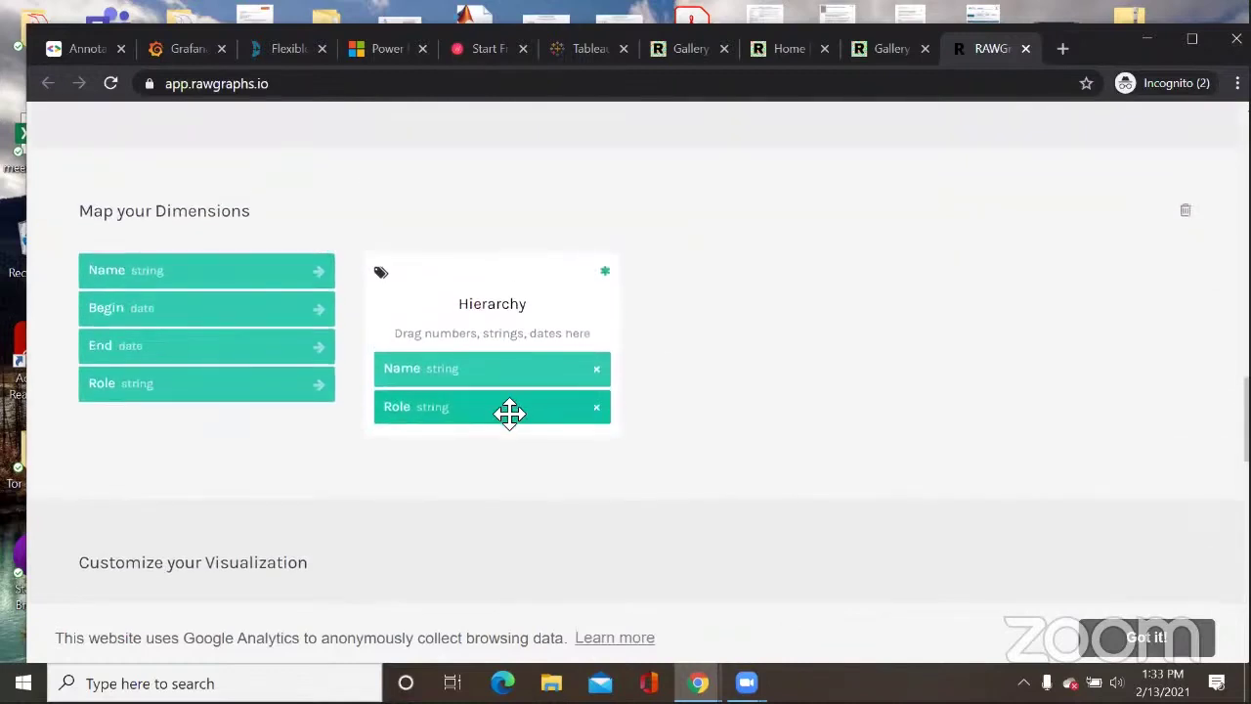
drag(509, 413, 511, 368)
scroll(719, 400, down, 7)
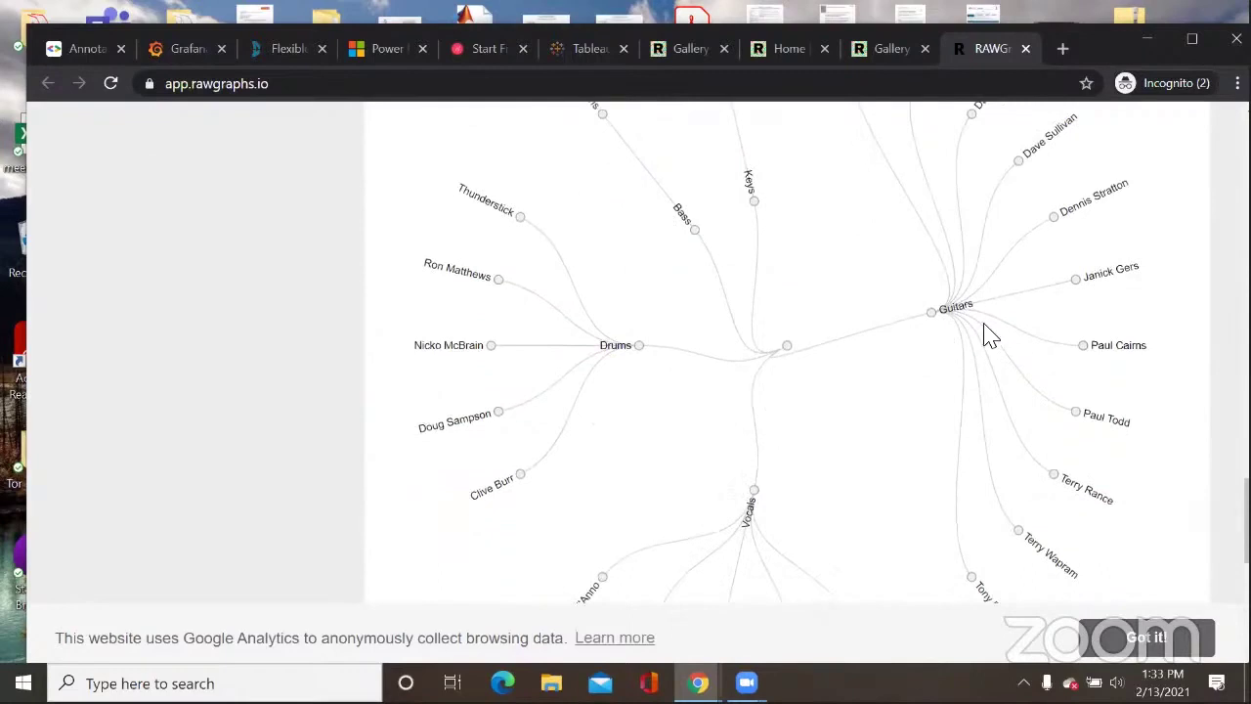
scroll(977, 330, up, 1)
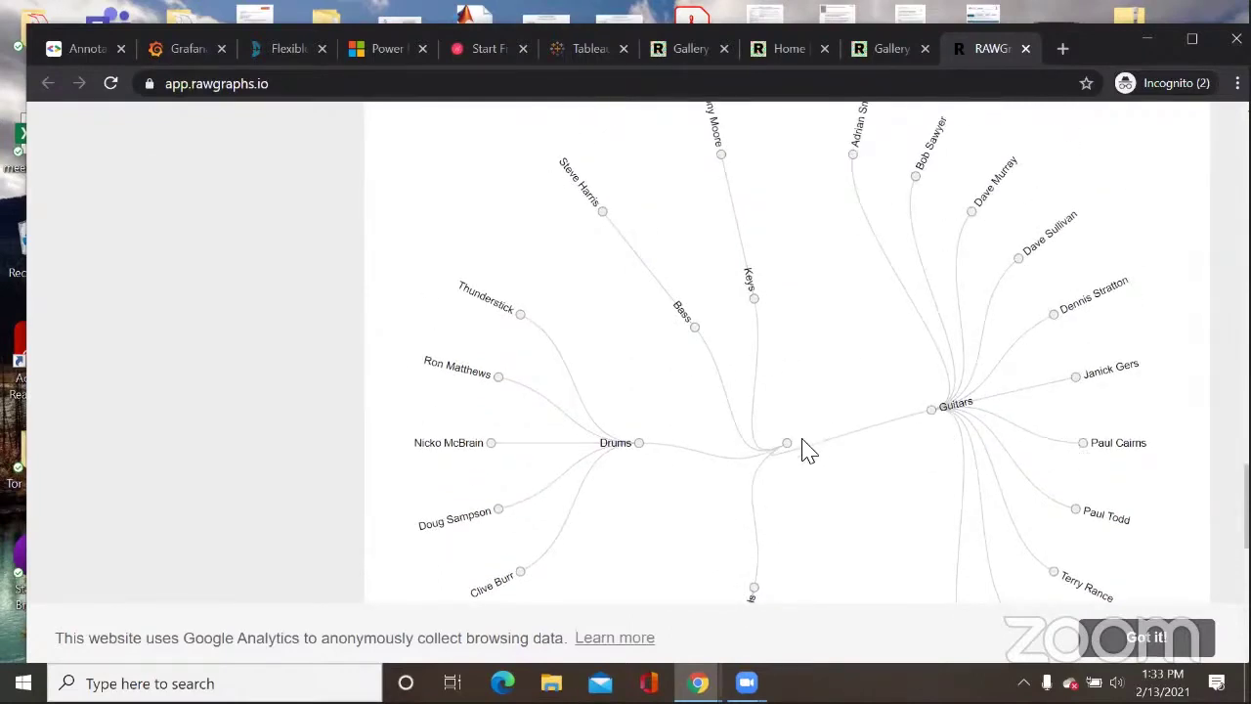
scroll(801, 449, up, 1)
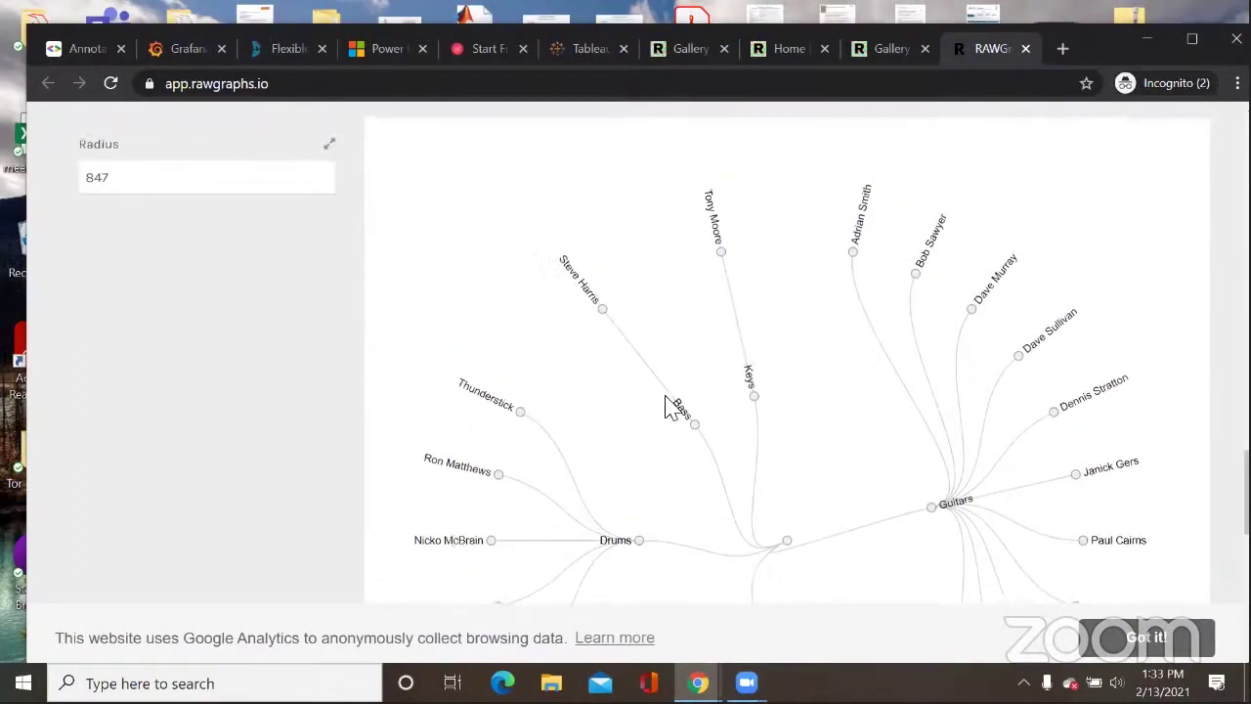
scroll(752, 390, down, 2)
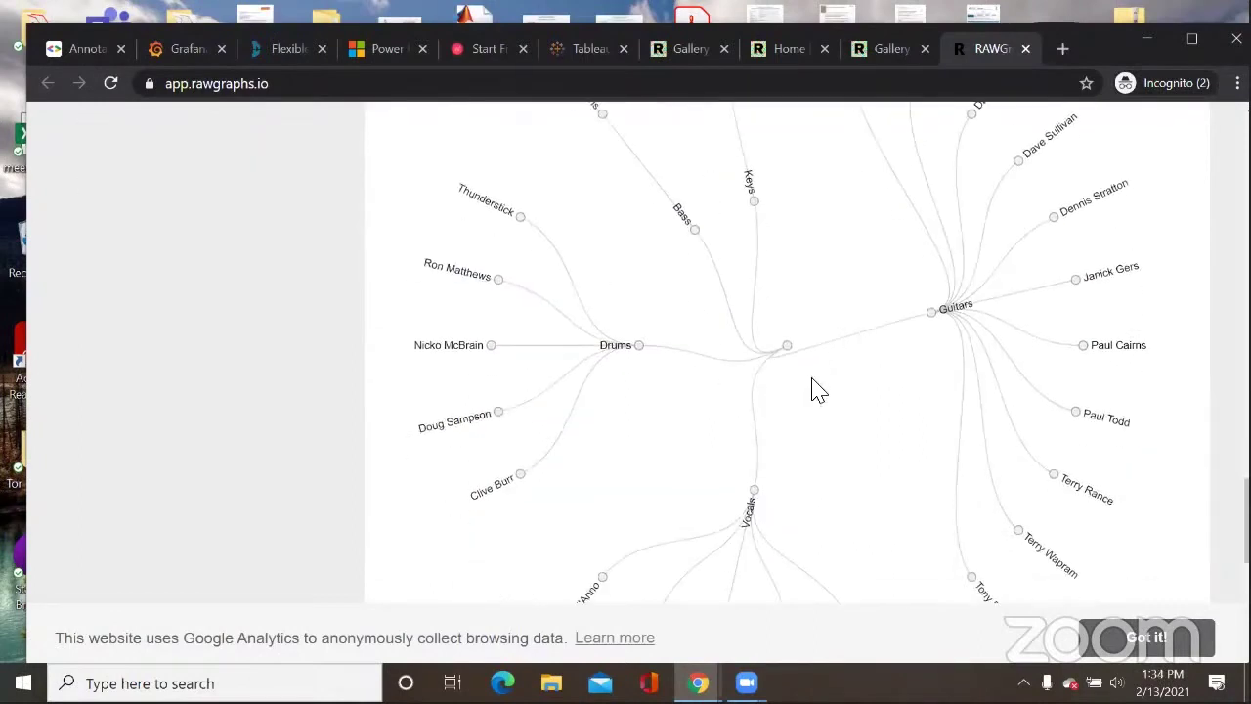
scroll(818, 390, down, 2)
scroll(820, 384, up, 2)
scroll(850, 278, up, 2)
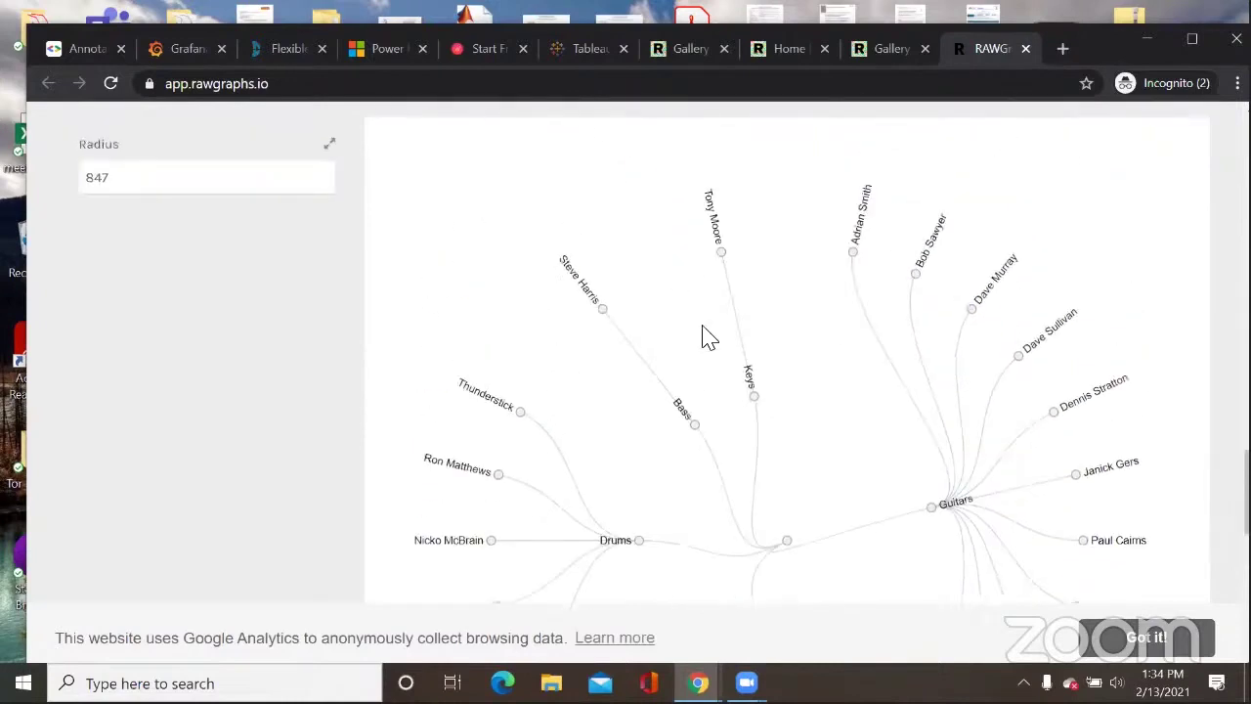
scroll(805, 399, up, 1)
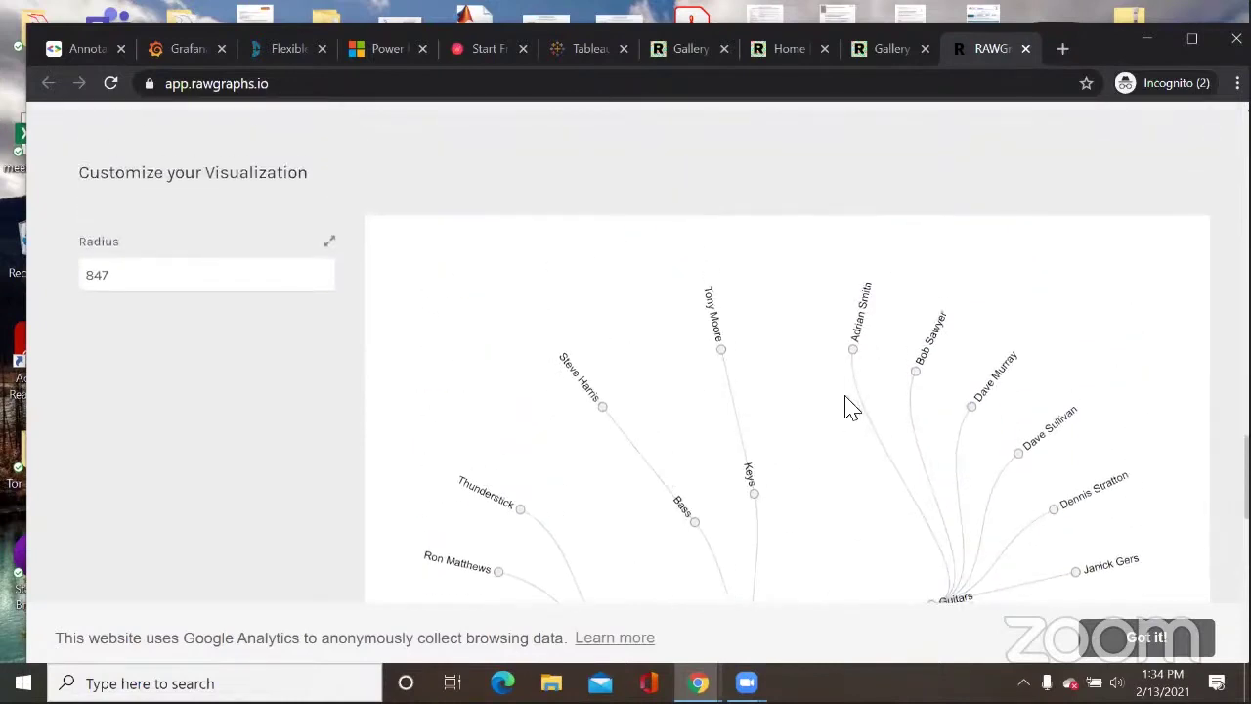
Step: Look through the chart gallery and change the chart type to Cluster Dendrogram (Hierarchy)
scroll(850, 409, up, 10)
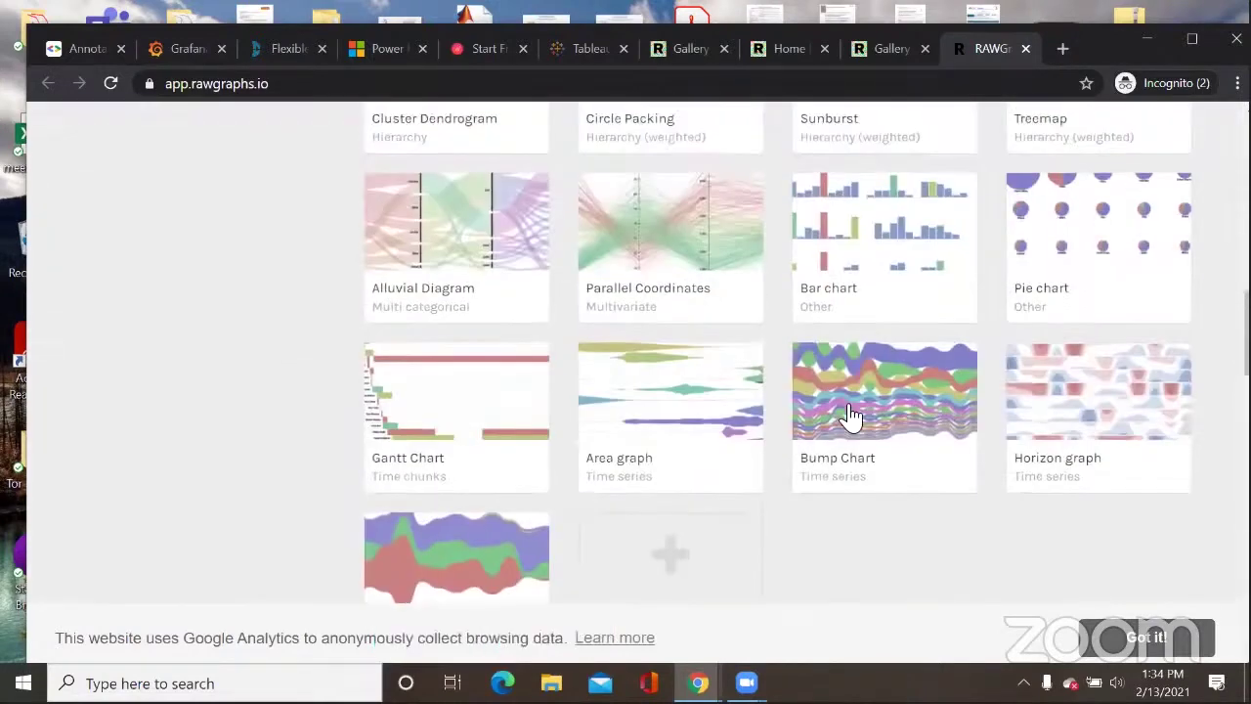
scroll(850, 415, up, 3)
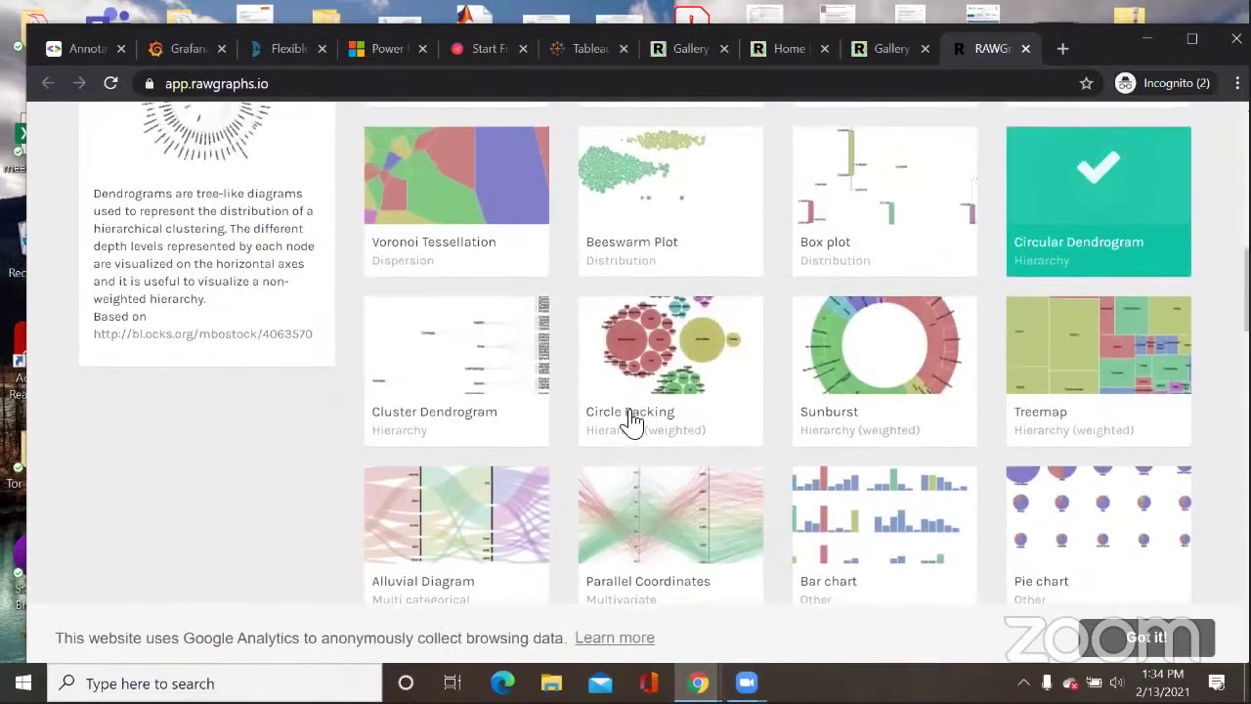
scroll(631, 418, down, 5)
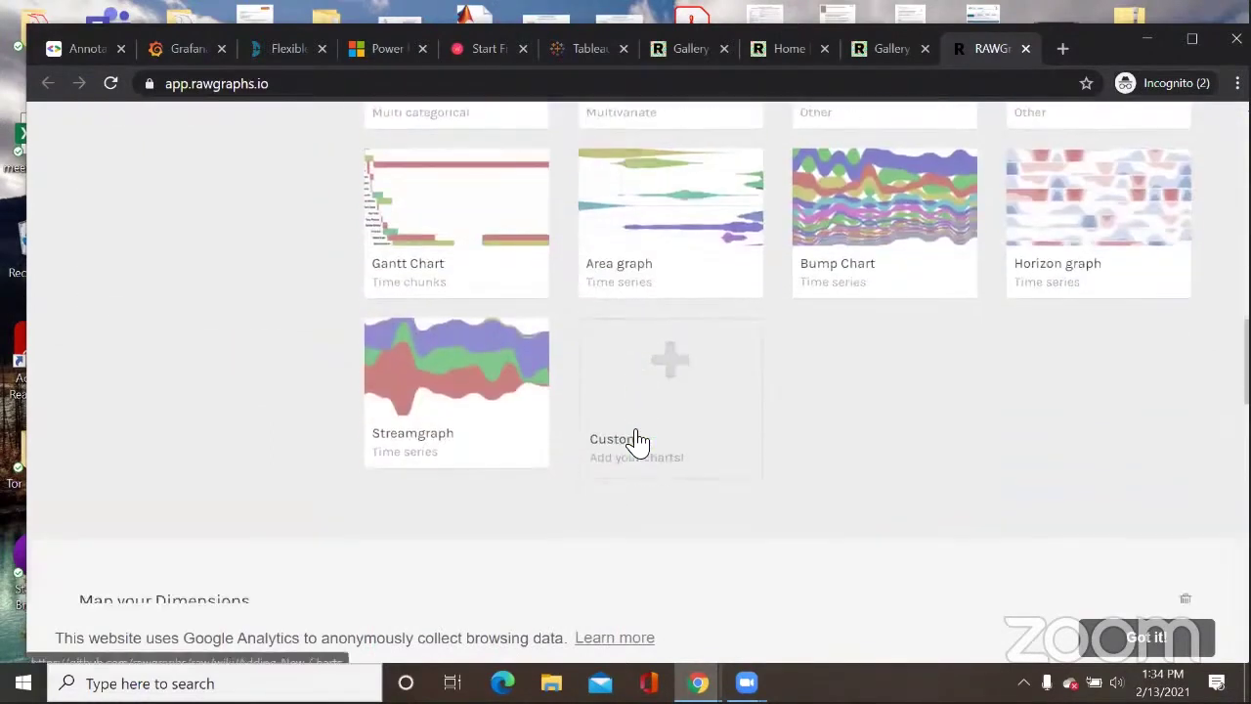
scroll(825, 417, up, 2)
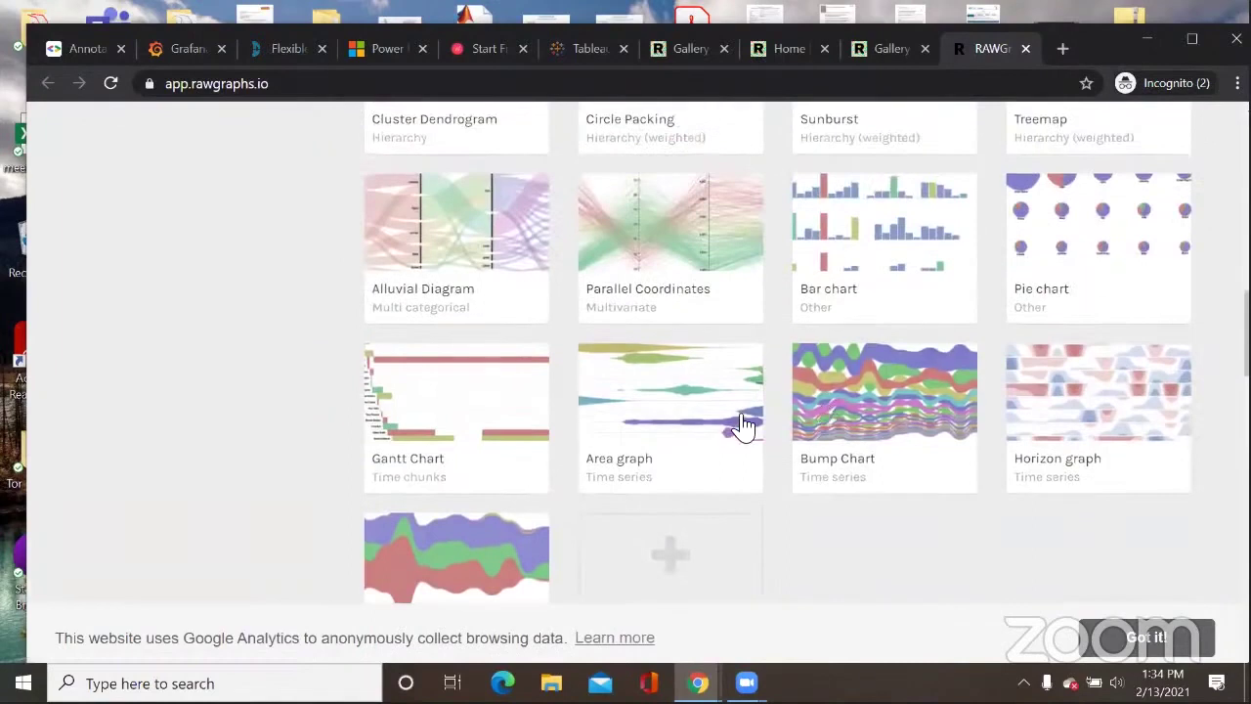
scroll(743, 425, up, 1)
scroll(450, 476, up, 2)
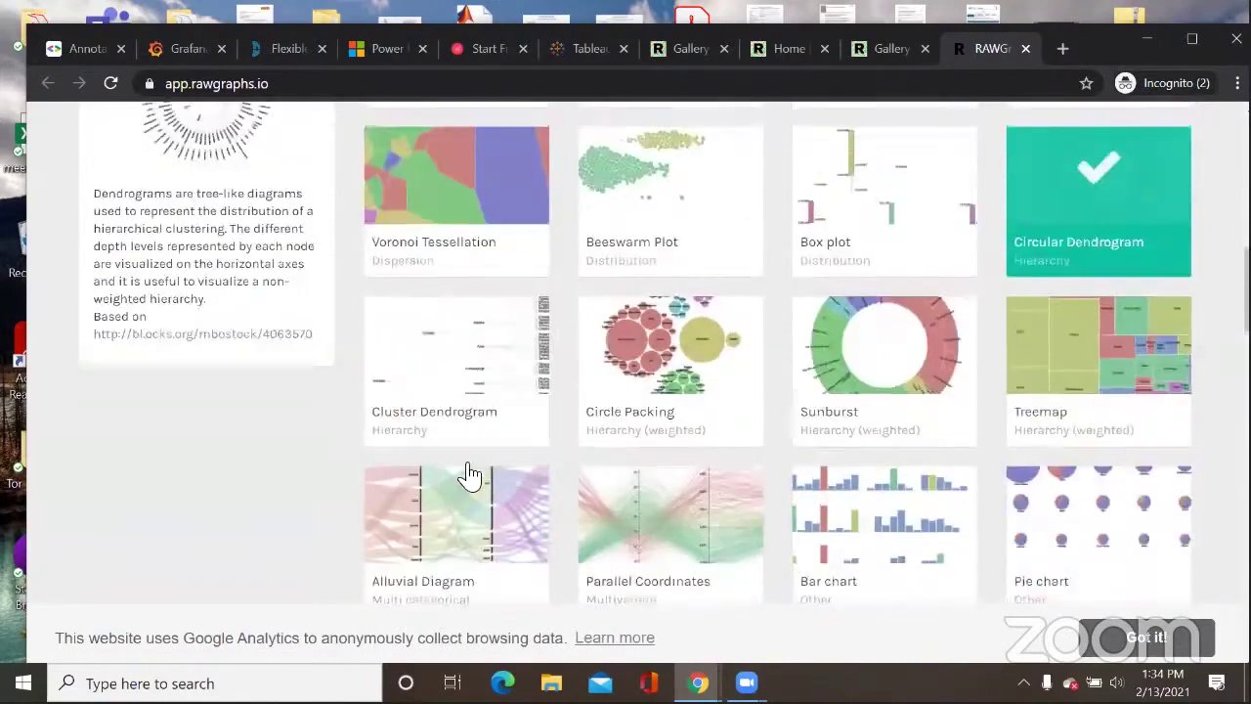
scroll(469, 474, down, 3)
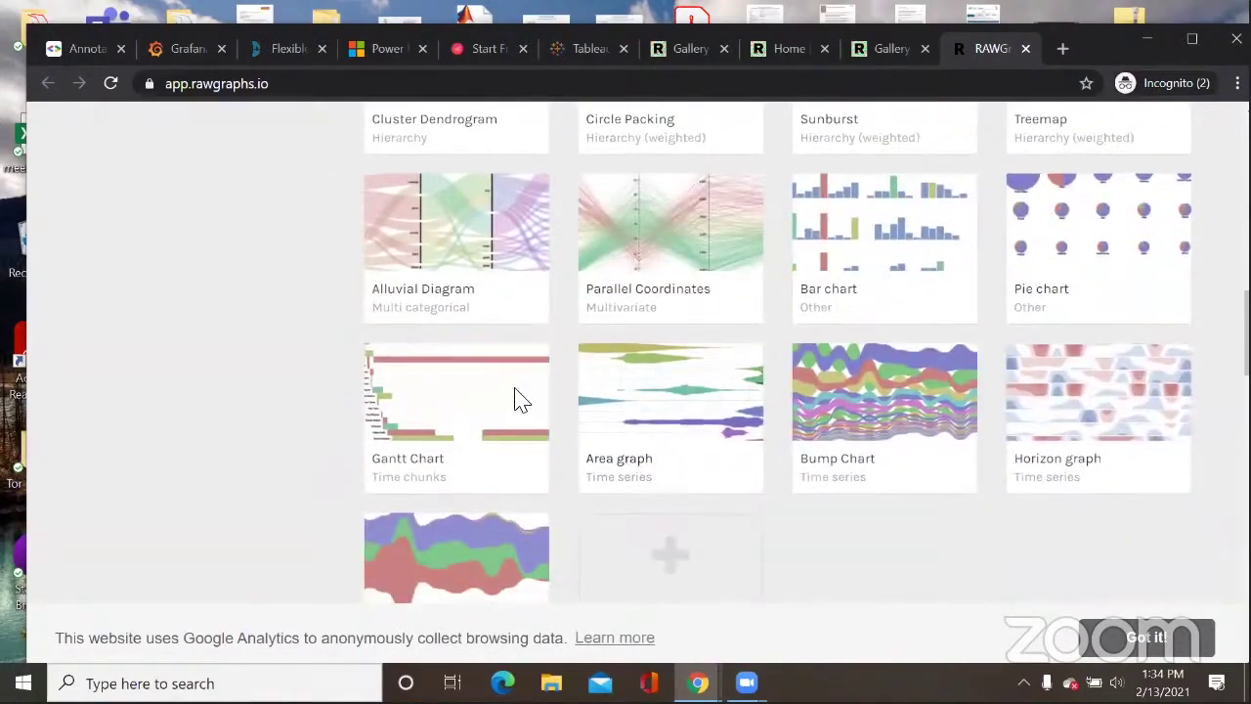
scroll(466, 411, up, 3)
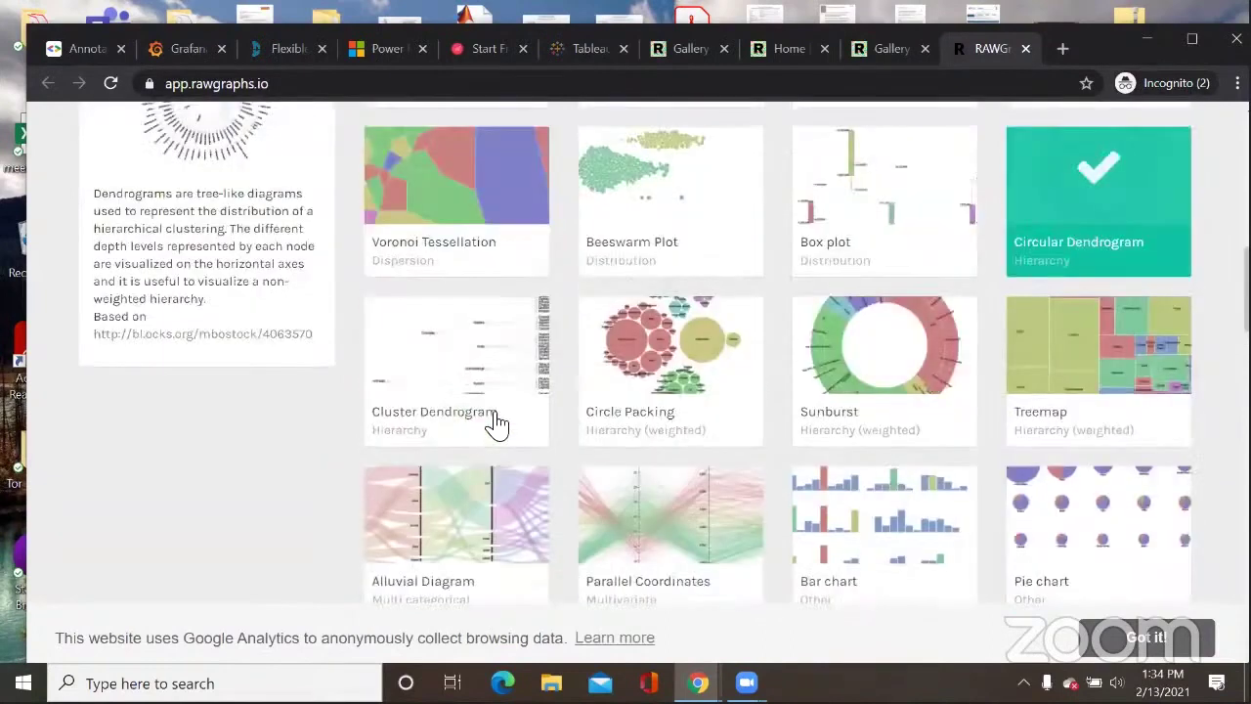
click(497, 422)
Step: Map Role and then Name to the cluster dendrogram's Hierarchy and review the chart and its download options
scroll(501, 428, down, 10)
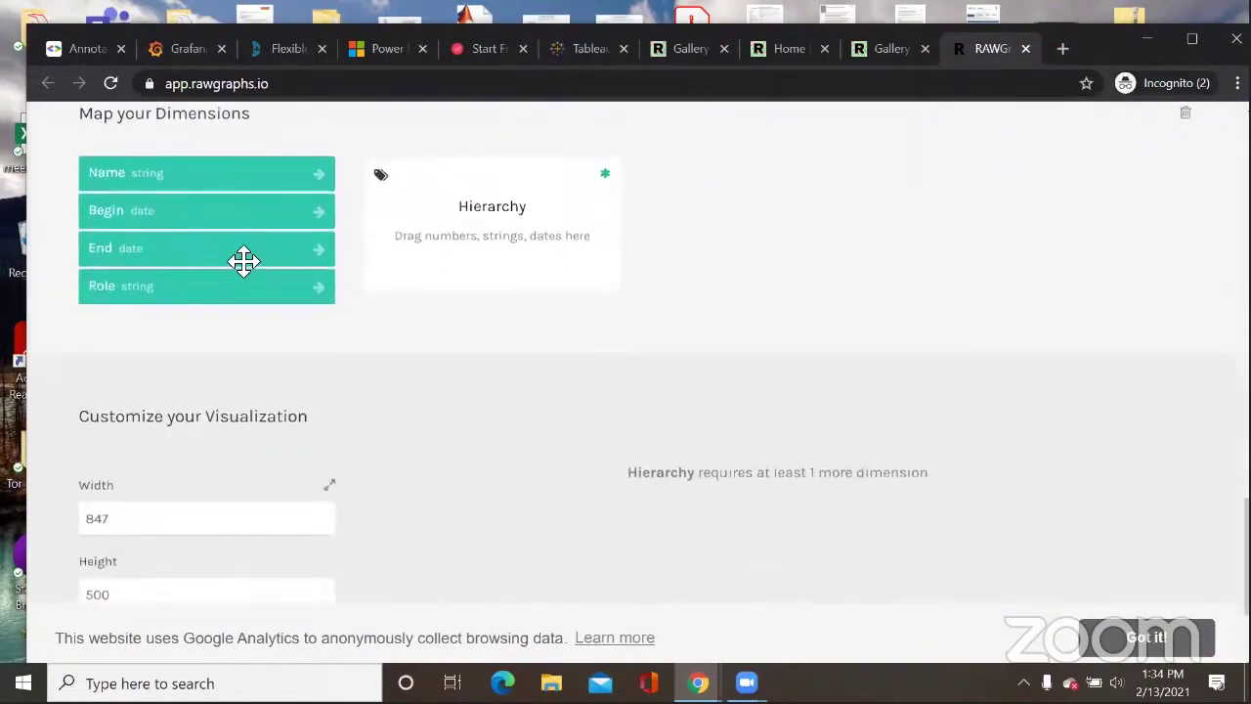
drag(204, 285, 478, 246)
drag(179, 192, 478, 329)
scroll(721, 389, down, 4)
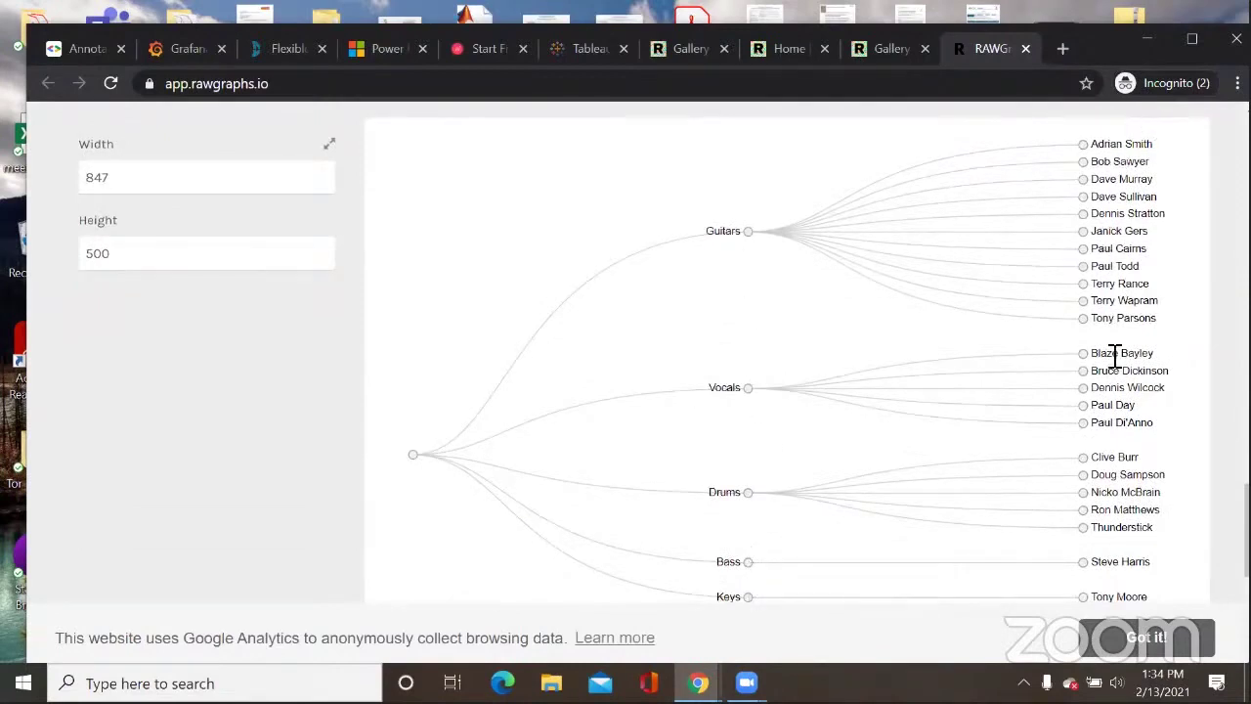
scroll(1115, 395, down, 2)
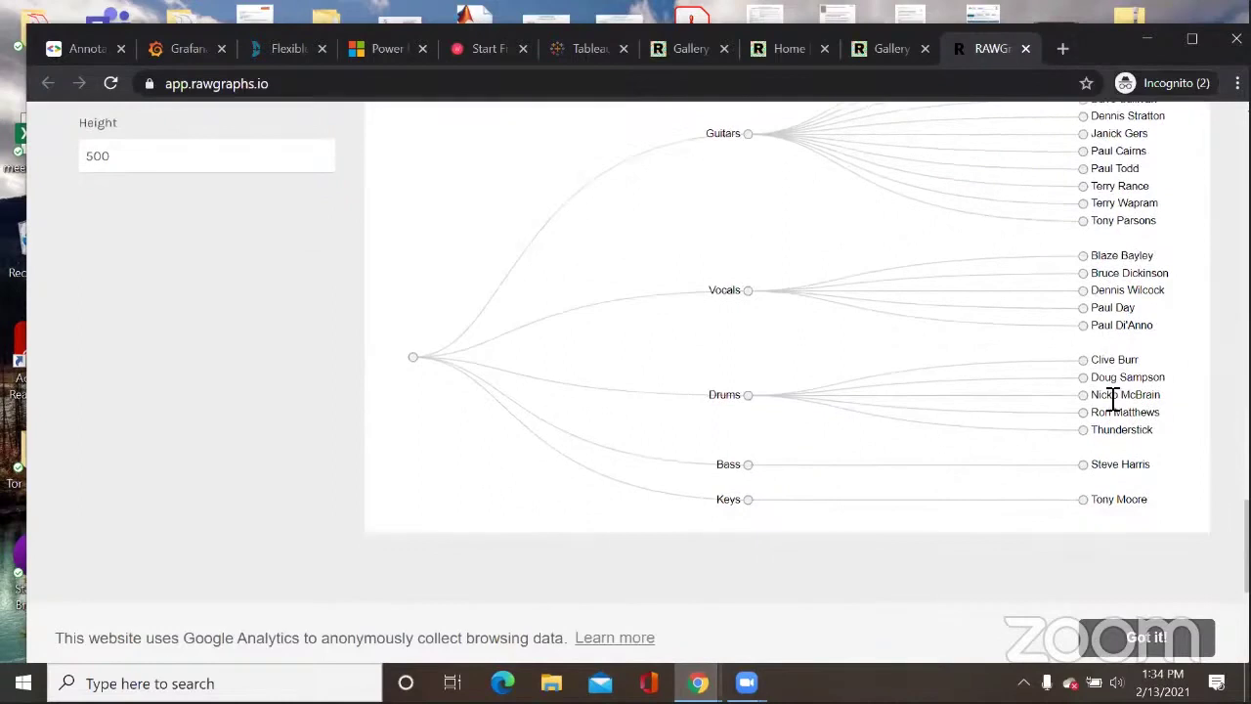
scroll(748, 410, down, 5)
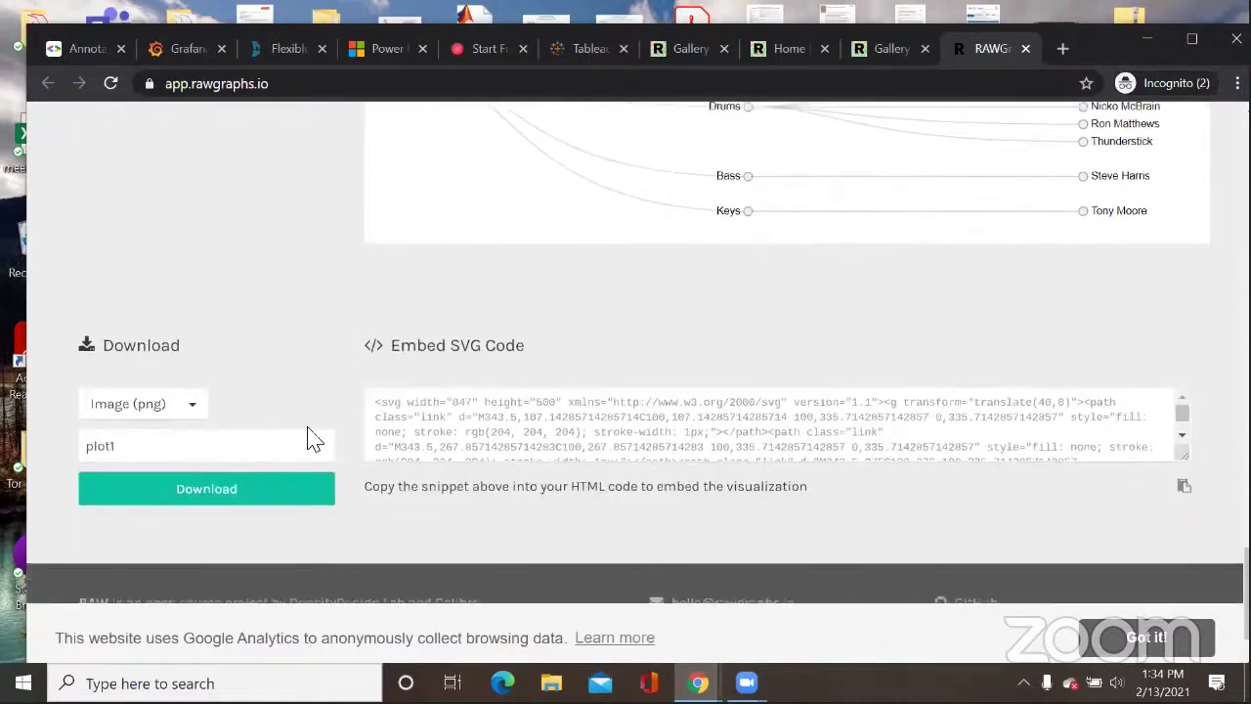
scroll(1010, 288, up, 6)
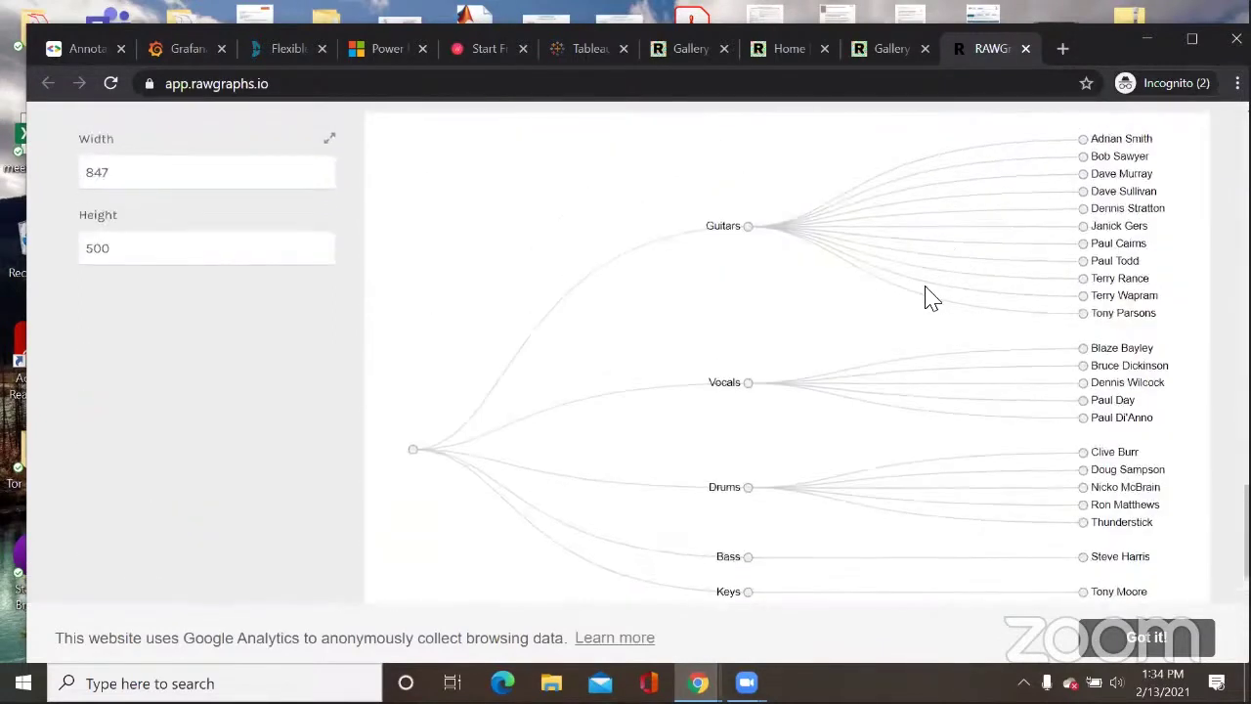
Step: Change the chart type to Treemap (Hierarchy weighted) and check which dimensions it can map
scroll(916, 310, up, 3)
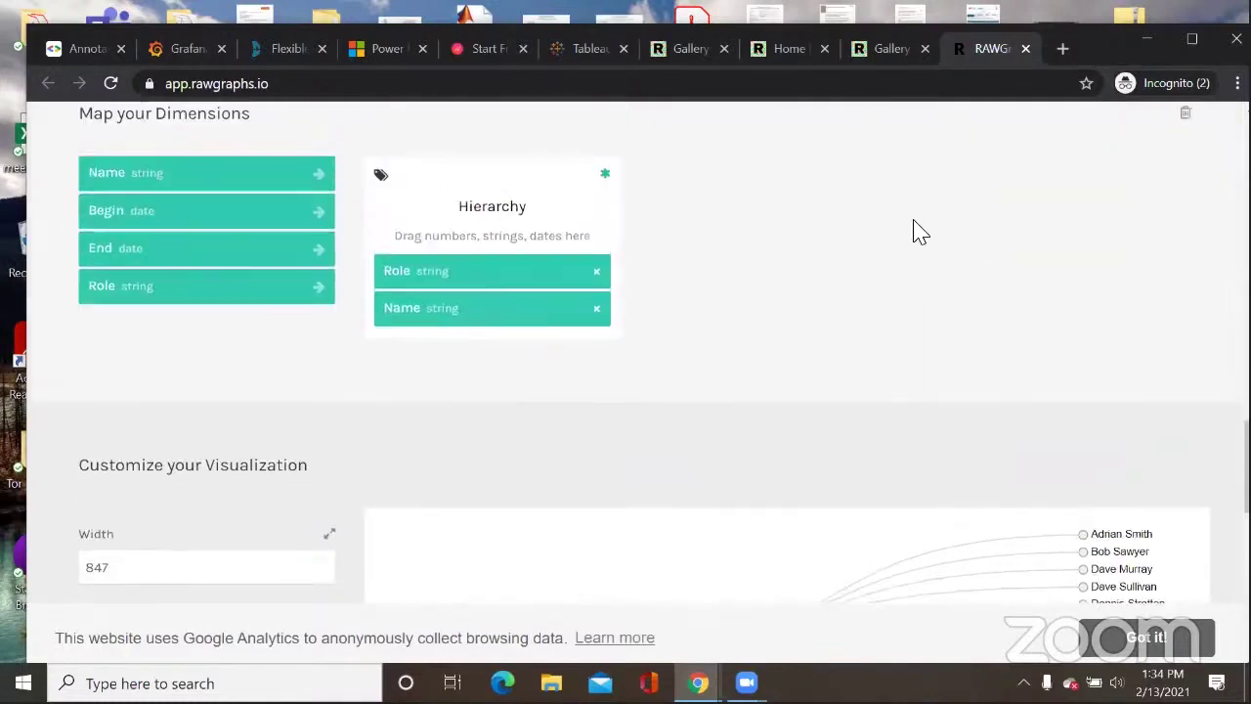
scroll(909, 256, up, 4)
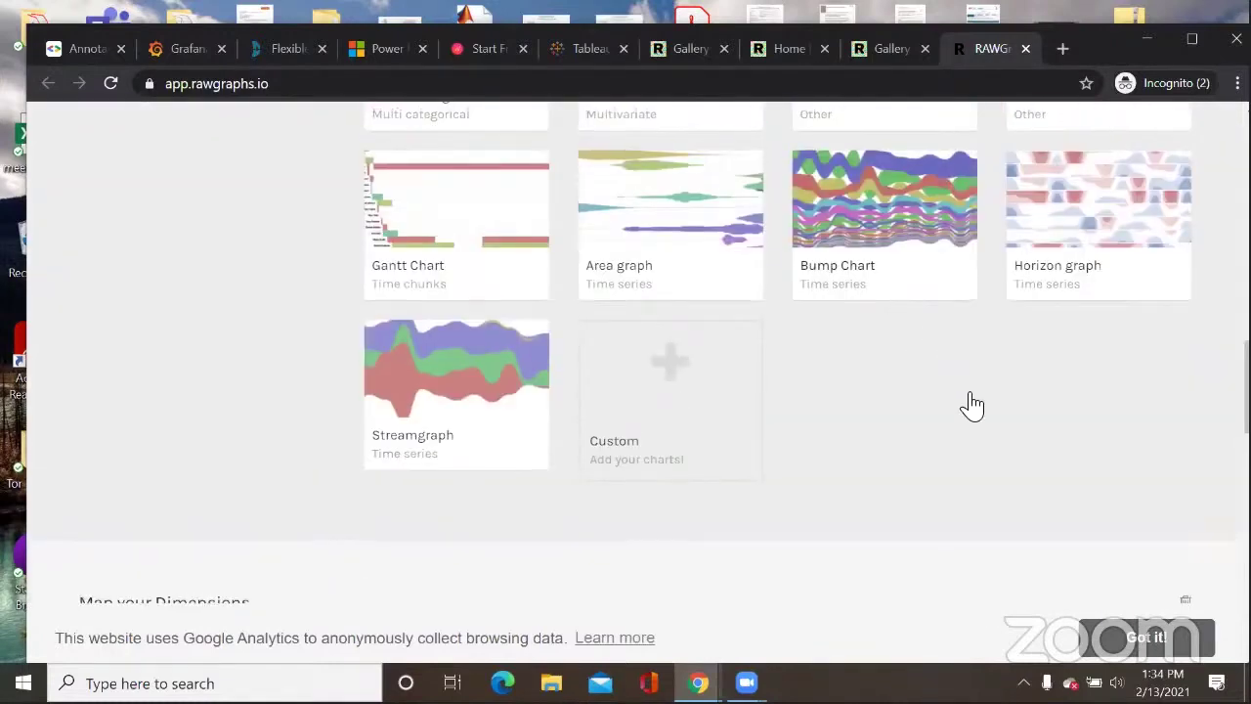
scroll(971, 407, up, 1)
scroll(975, 410, up, 1)
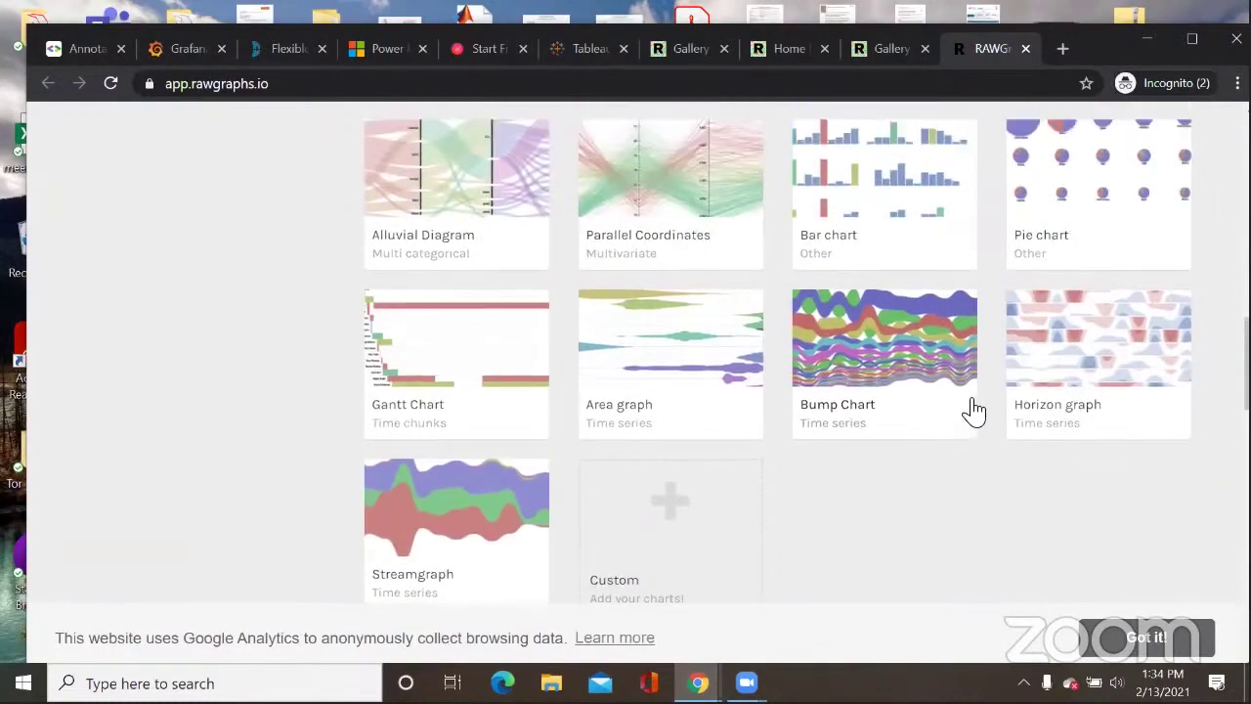
scroll(1026, 371, up, 3)
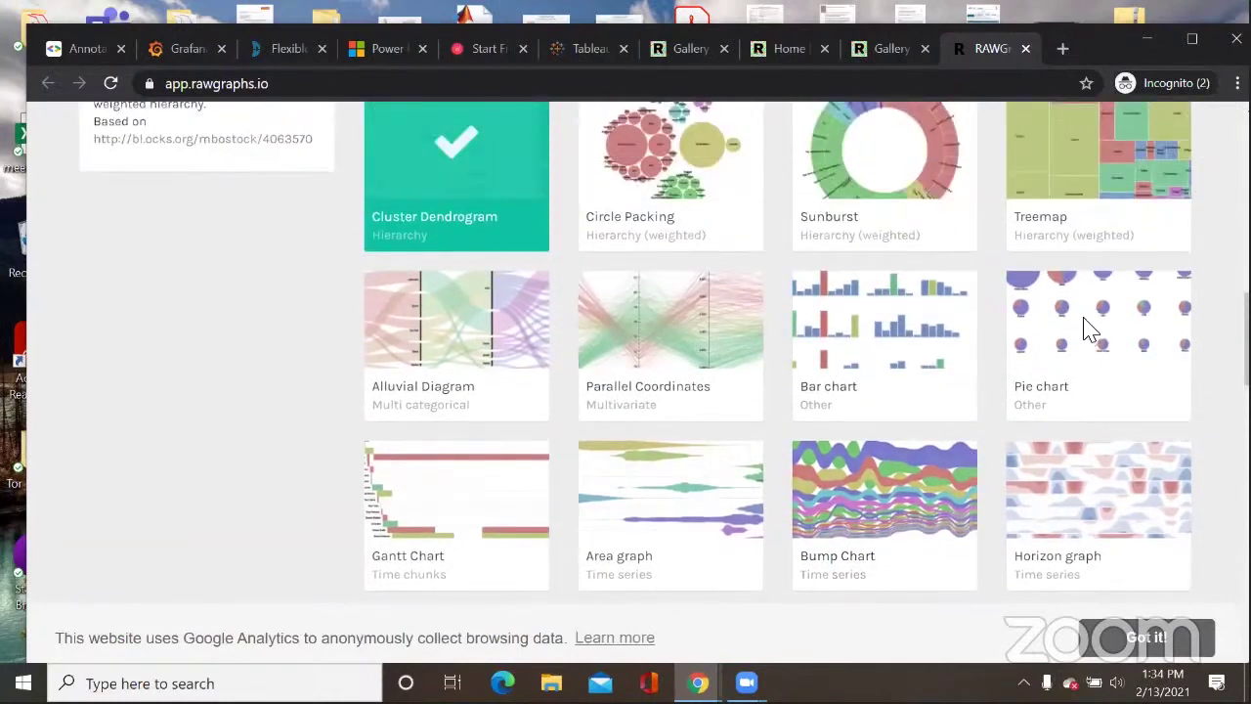
scroll(1089, 329, up, 2)
click(1089, 323)
scroll(619, 296, down, 5)
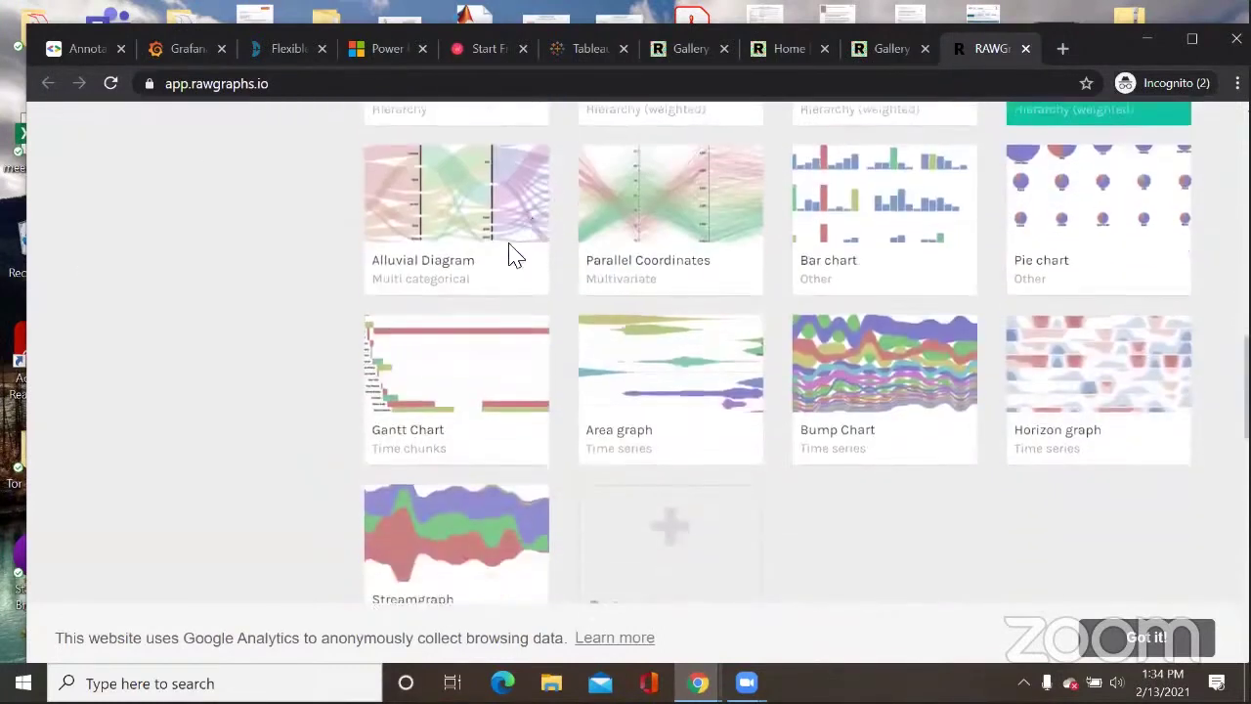
scroll(515, 256, down, 8)
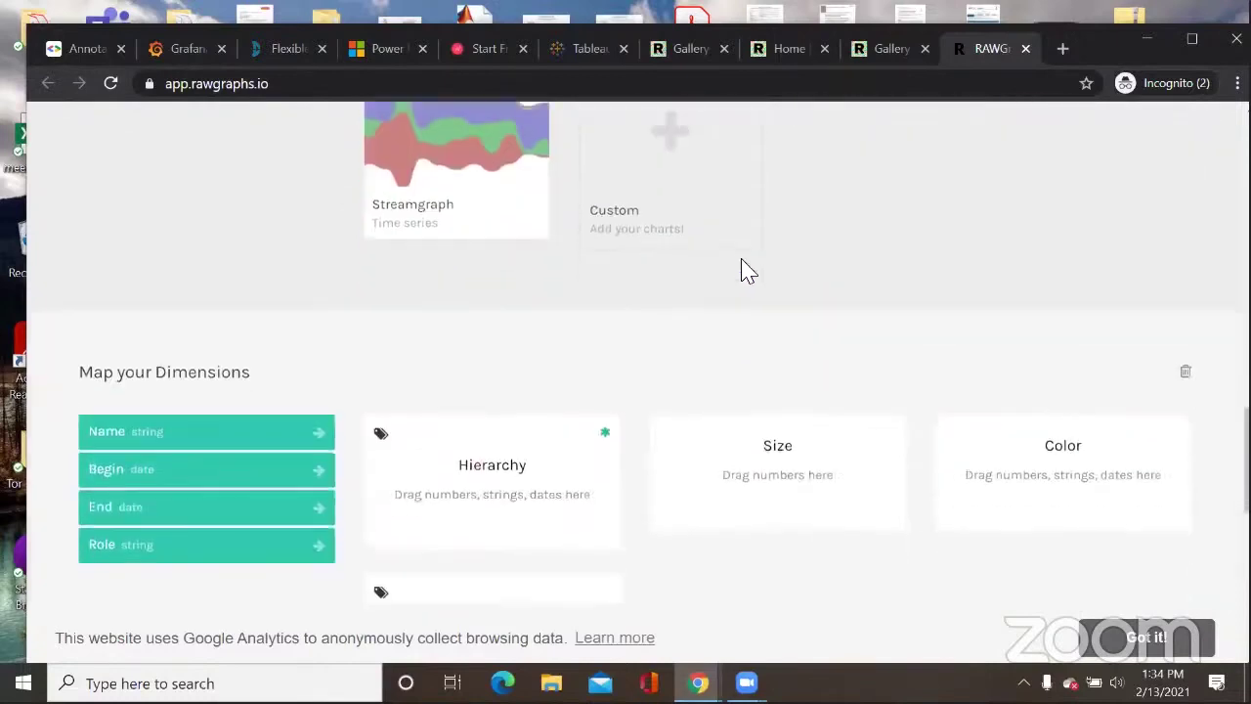
scroll(740, 284, down, 2)
Step: Examine the chart gallery's hierarchy, distribution and dispersion types, including the Treemap description
scroll(740, 293, up, 1)
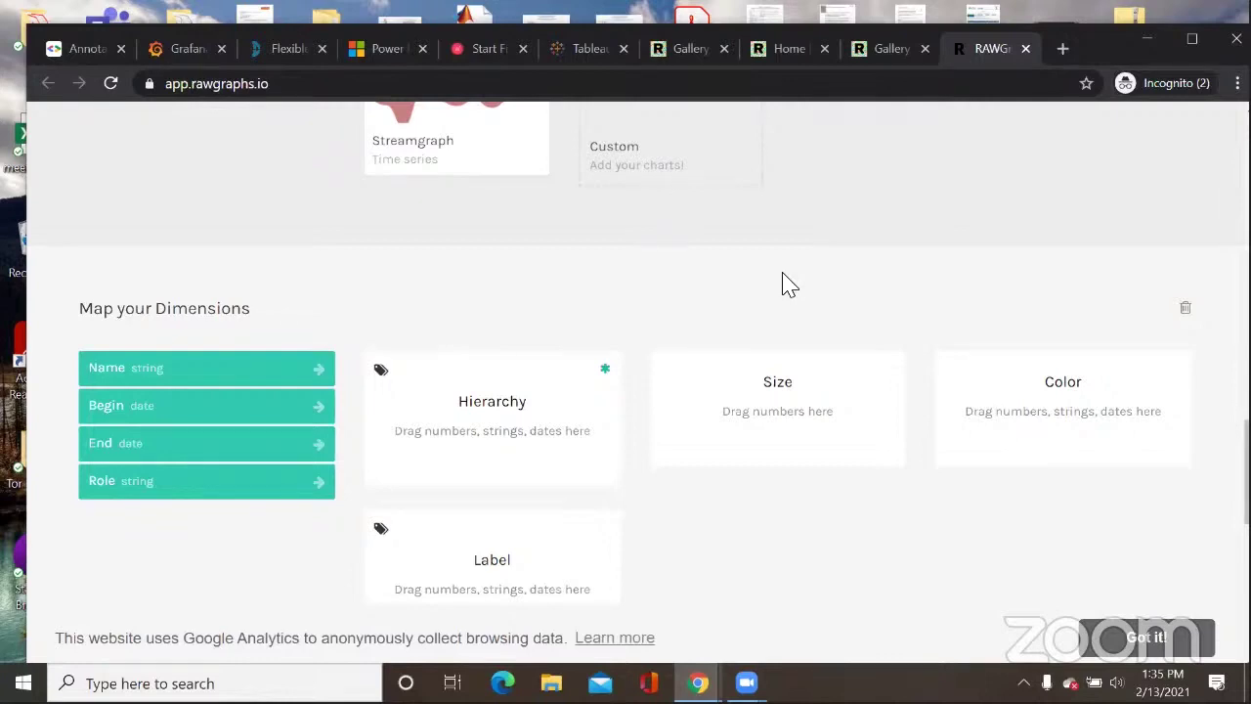
scroll(830, 240, up, 6)
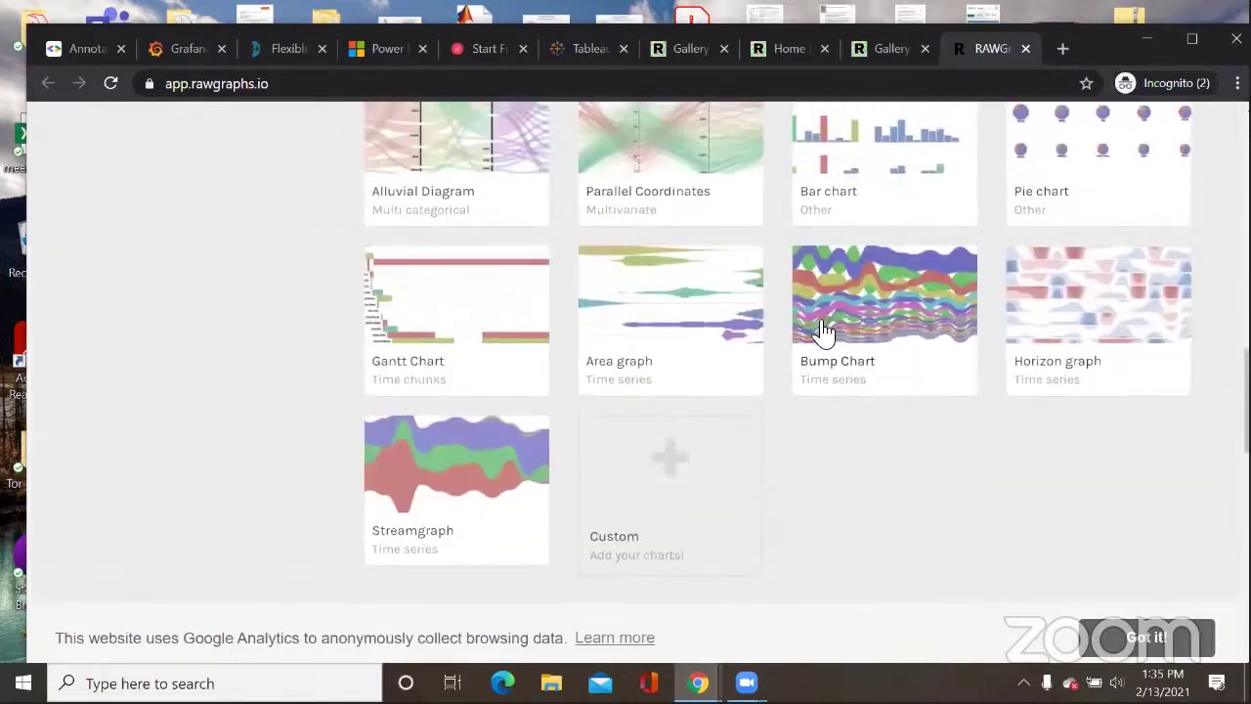
scroll(826, 334, up, 1)
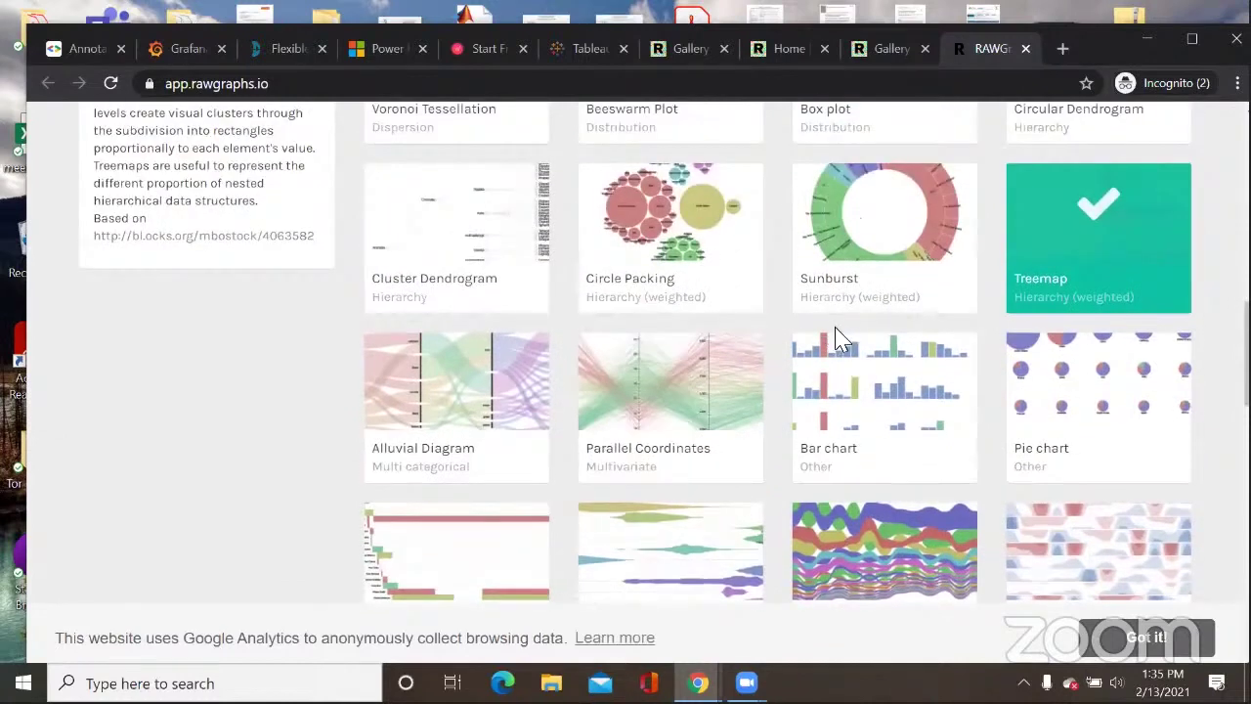
scroll(850, 344, up, 1)
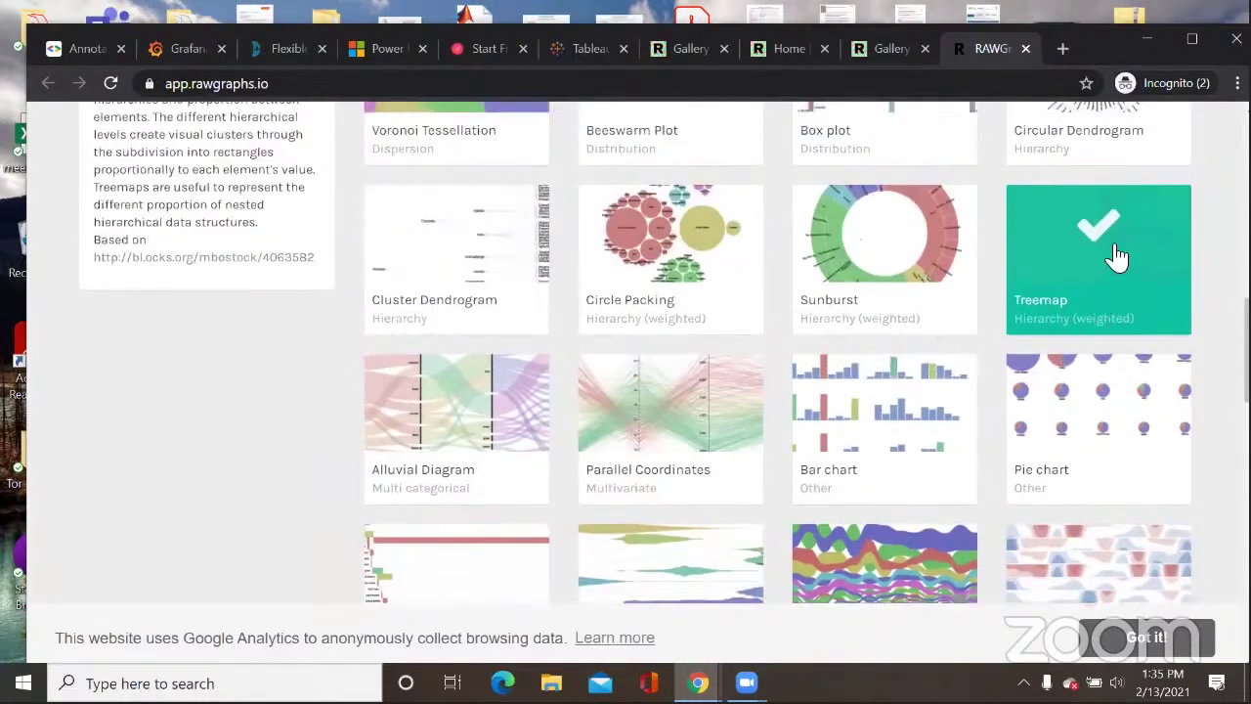
scroll(420, 465, up, 1)
scroll(684, 400, up, 1)
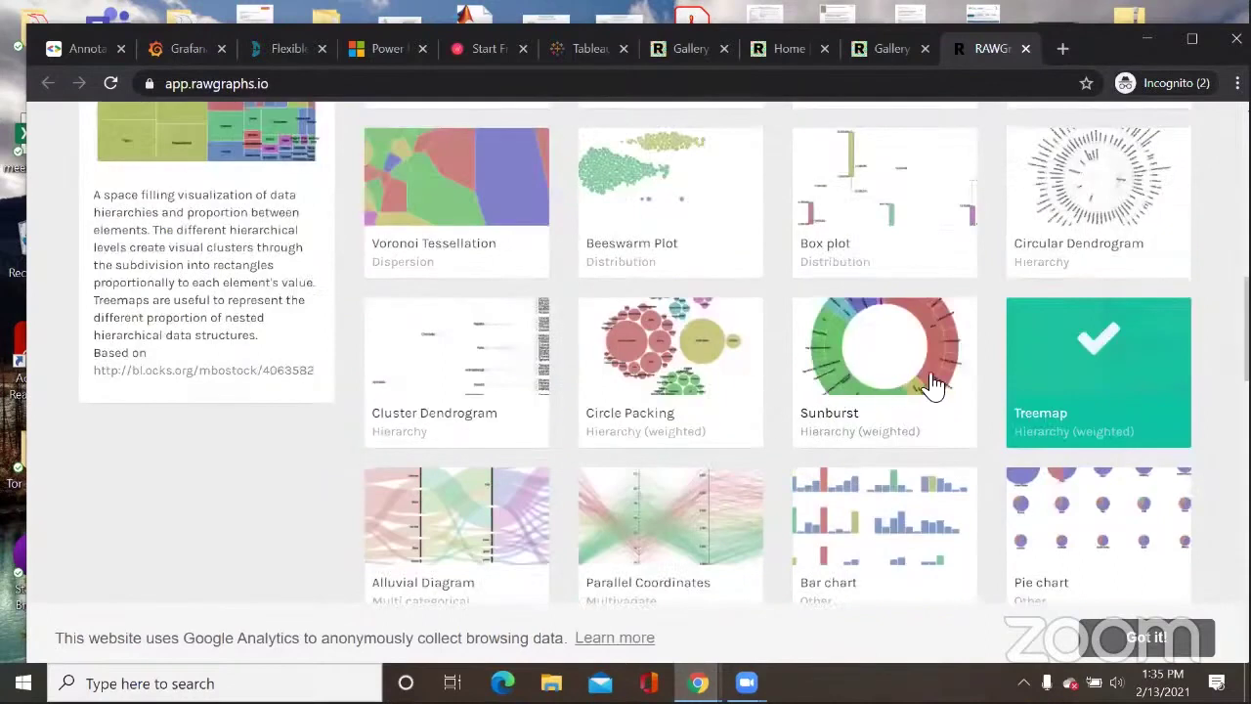
scroll(935, 385, up, 2)
scroll(919, 381, up, 1)
scroll(782, 325, up, 2)
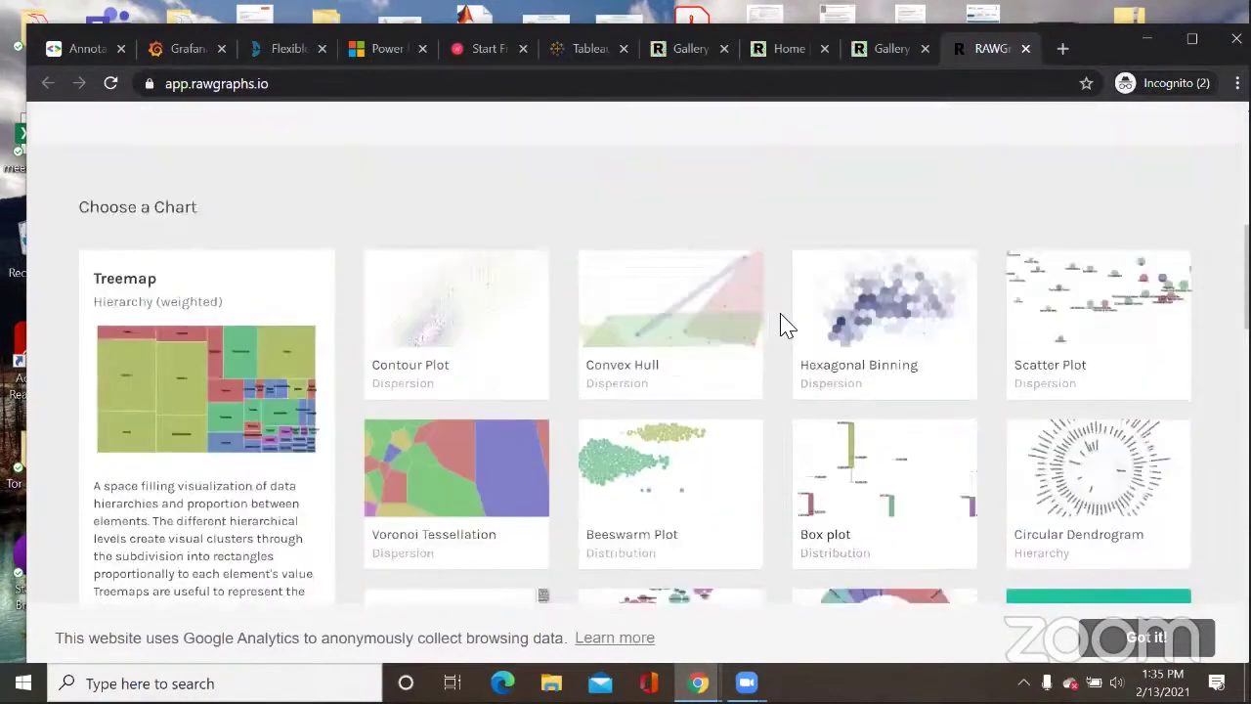
Step: Try the Alluvial Diagram chart type and switch to Gantt Chart (Time chunks)
scroll(811, 322, down, 4)
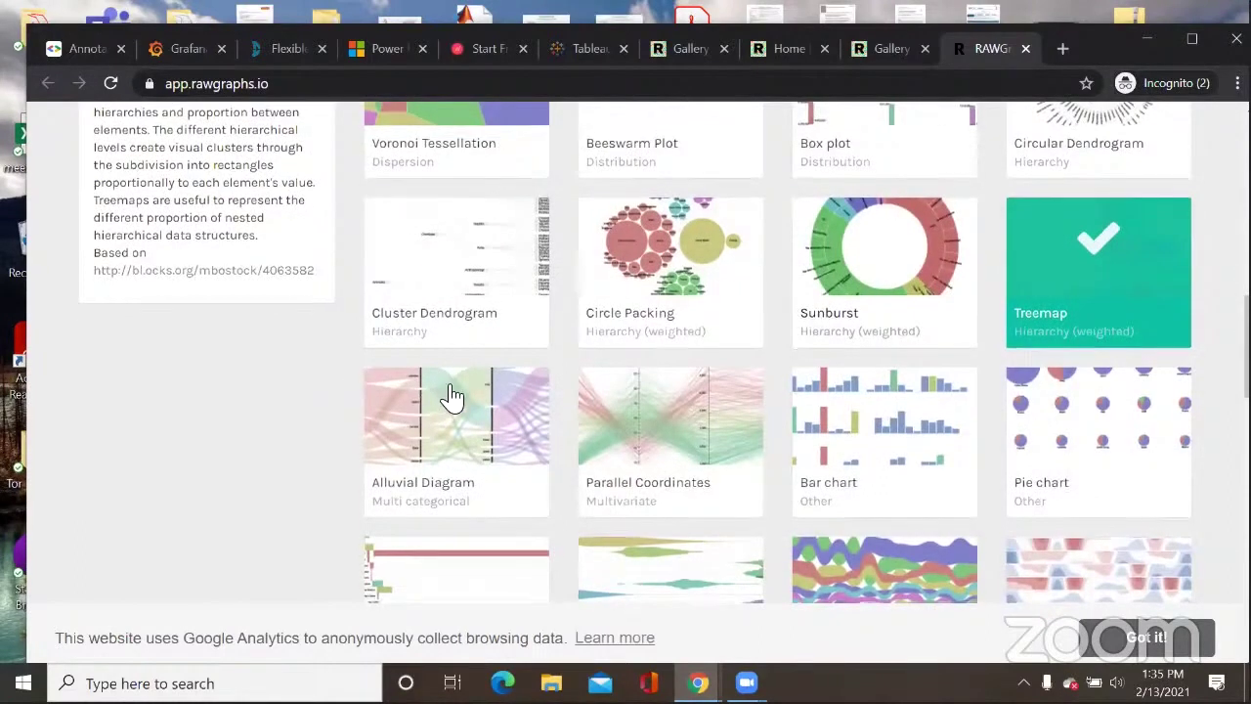
scroll(479, 399, down, 1)
click(508, 398)
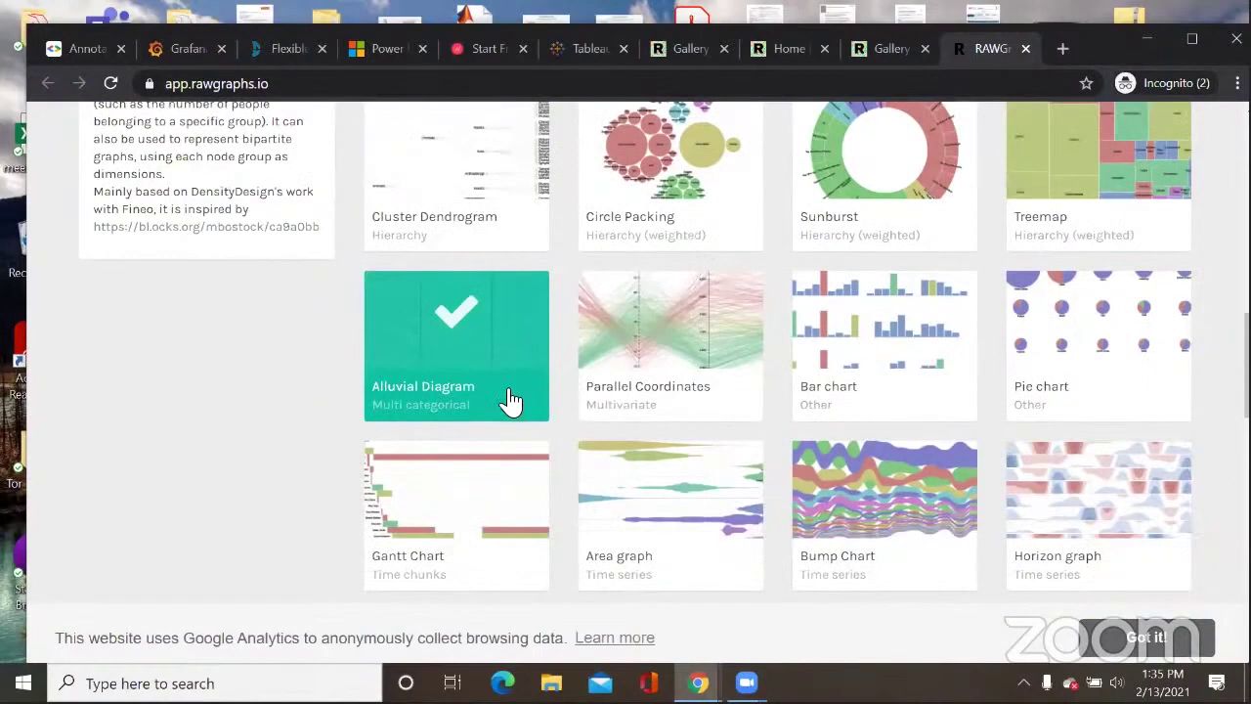
scroll(489, 377, down, 2)
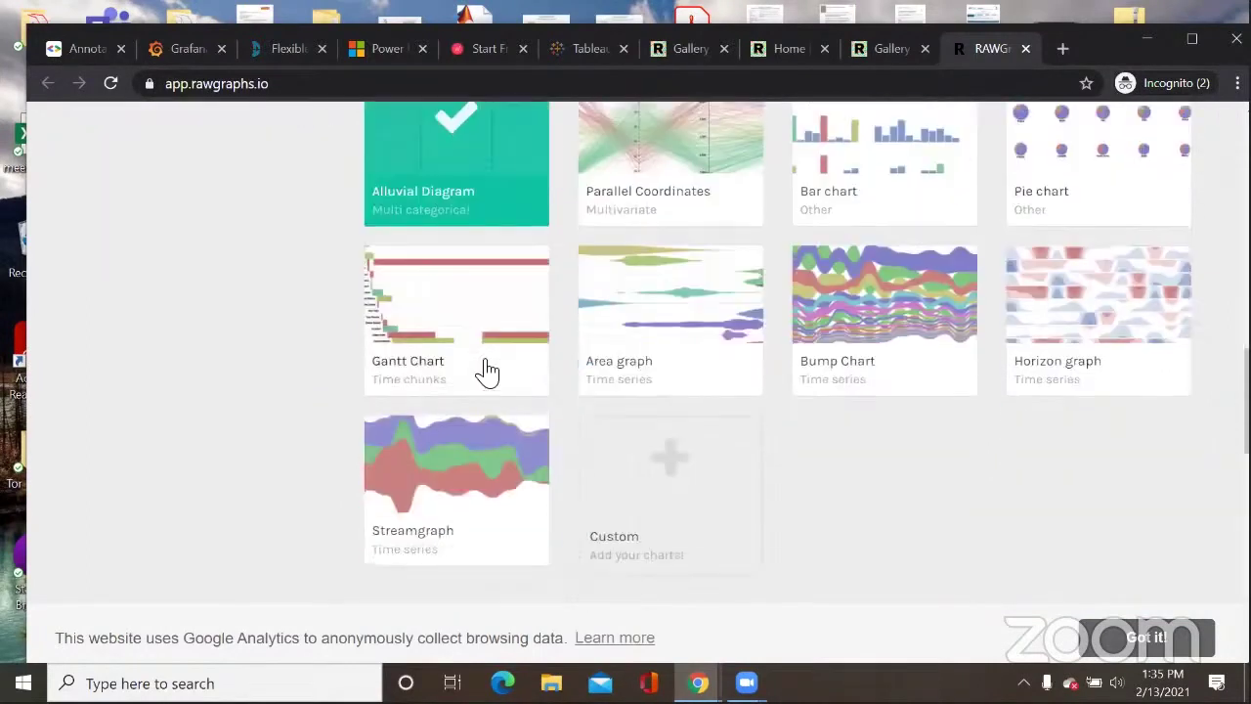
click(490, 371)
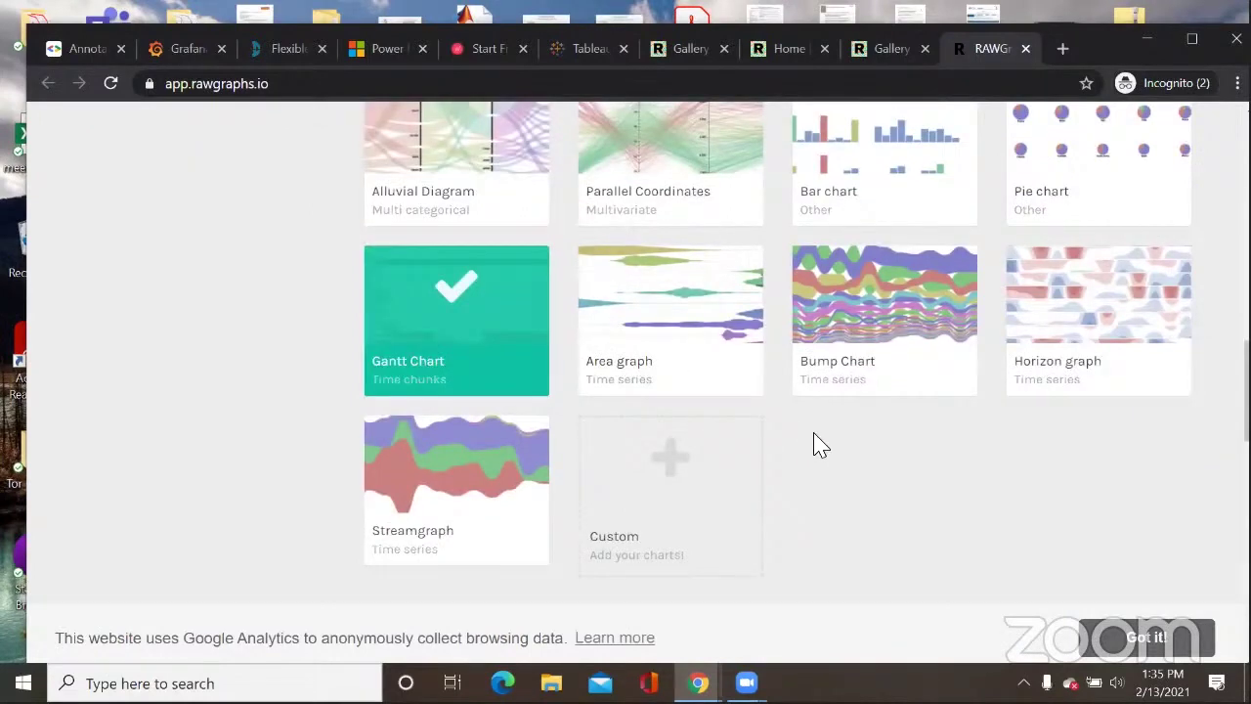
Step: Preview the Box plot, Beeswarm Plot, Hexagonal Binning and Scatter Plot chart types in the chart gallery
scroll(819, 445, up, 2)
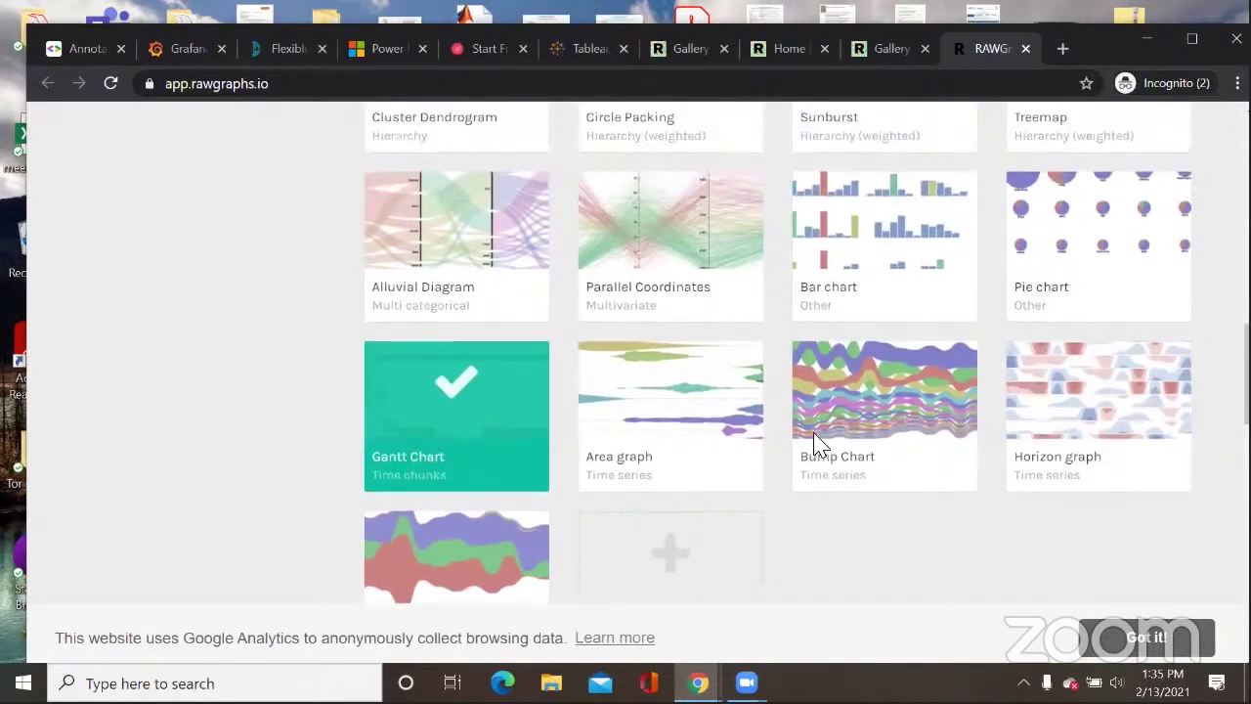
scroll(774, 444, up, 2)
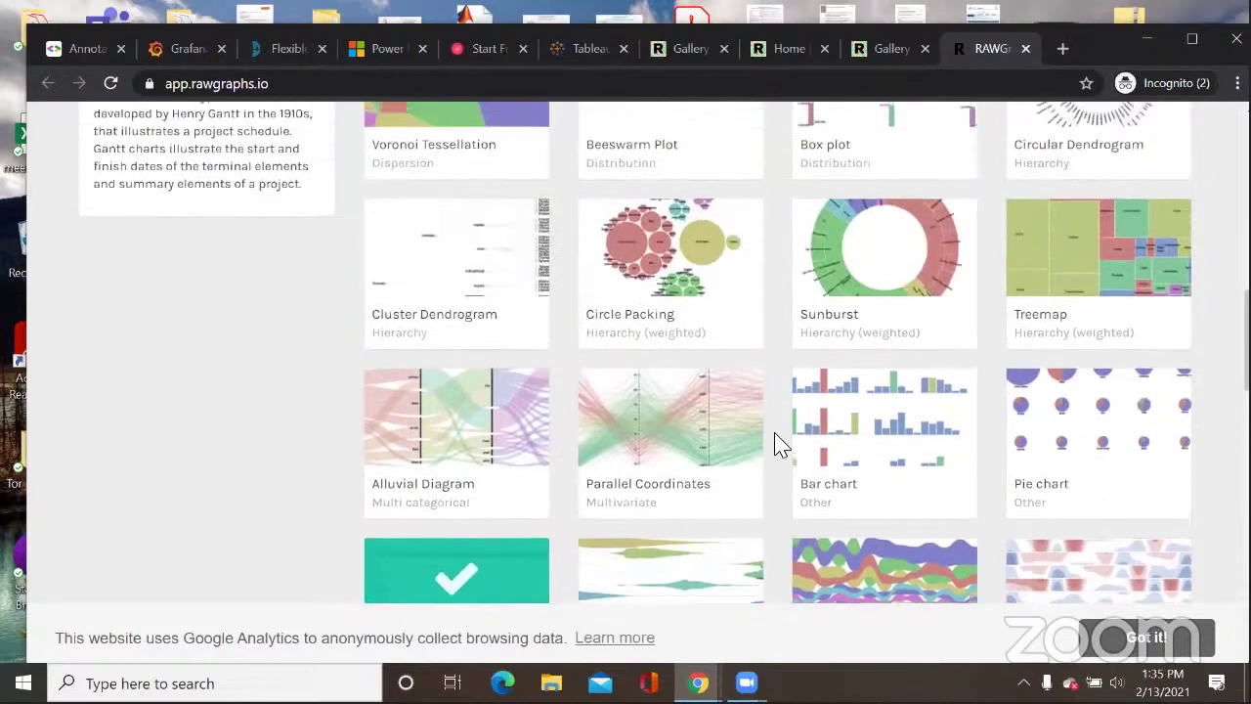
scroll(611, 444, up, 3)
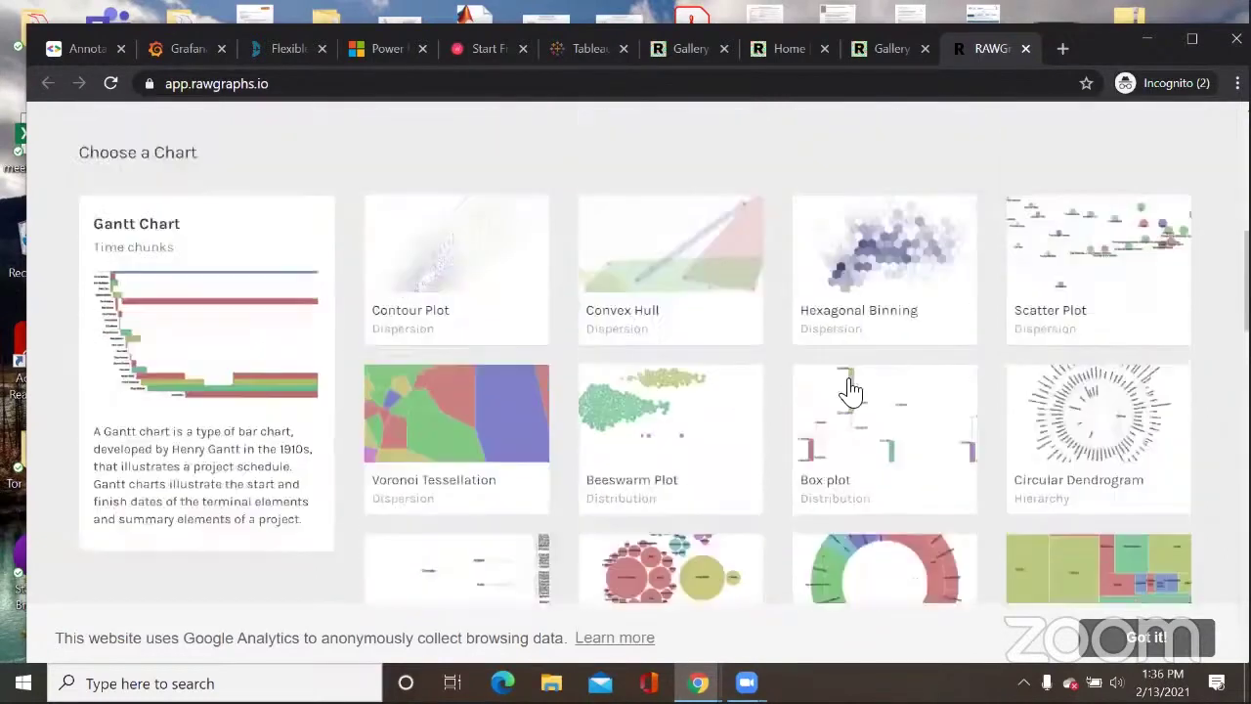
scroll(649, 448, down, 1)
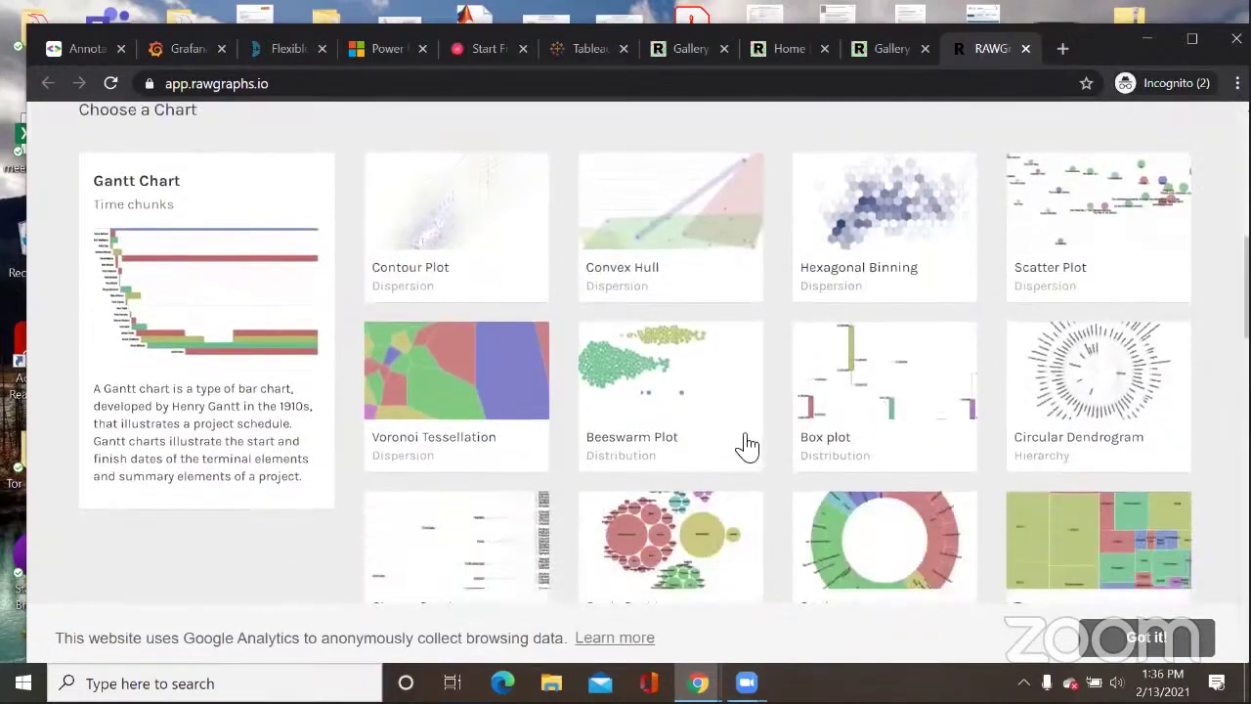
click(721, 441)
click(838, 421)
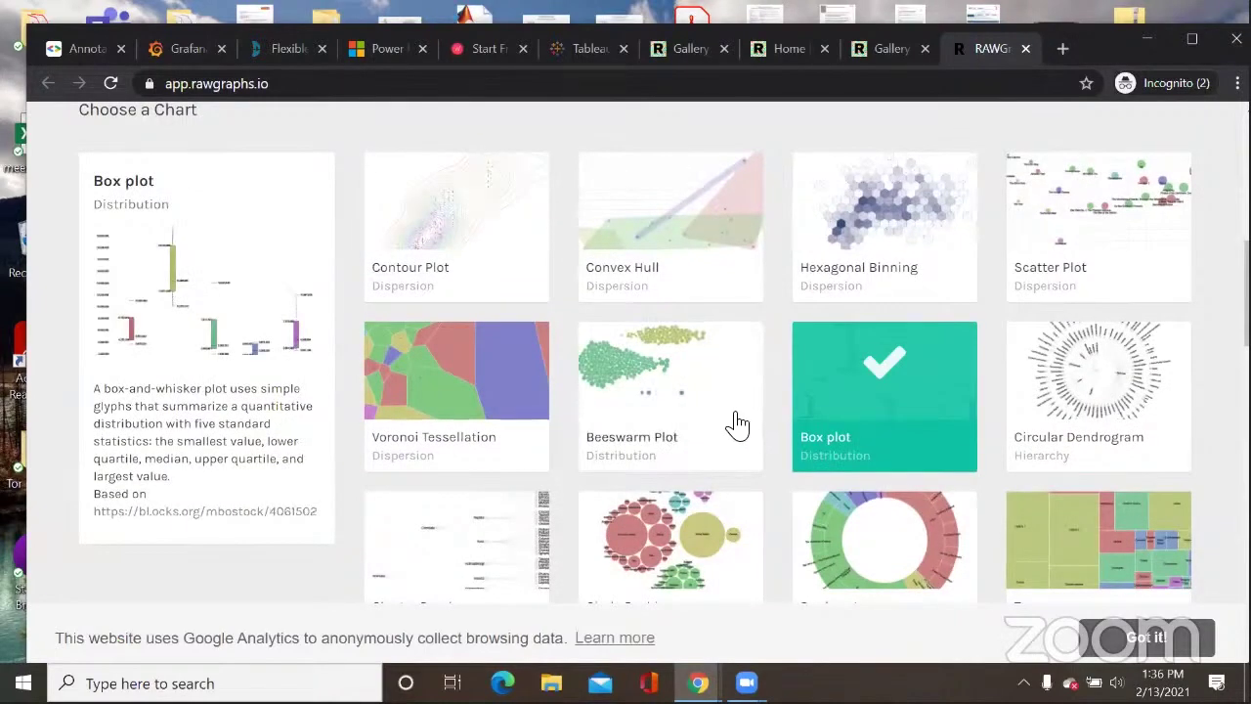
click(738, 423)
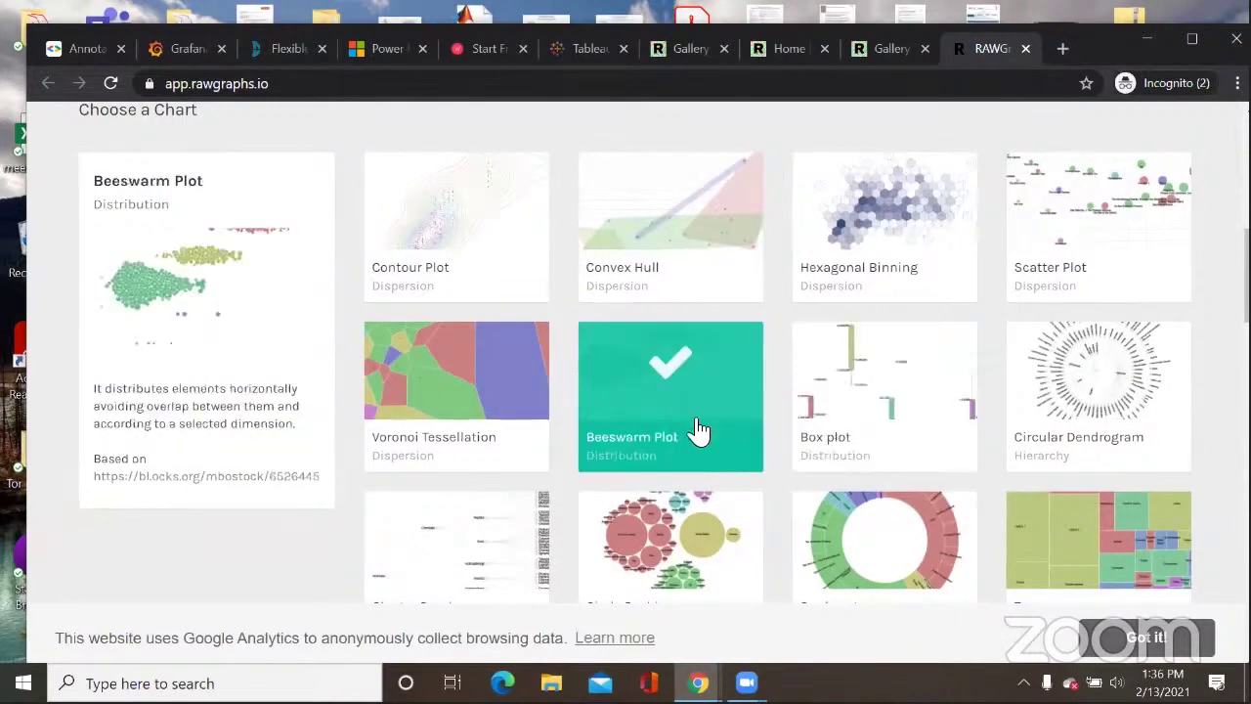
click(879, 410)
click(910, 291)
click(1046, 281)
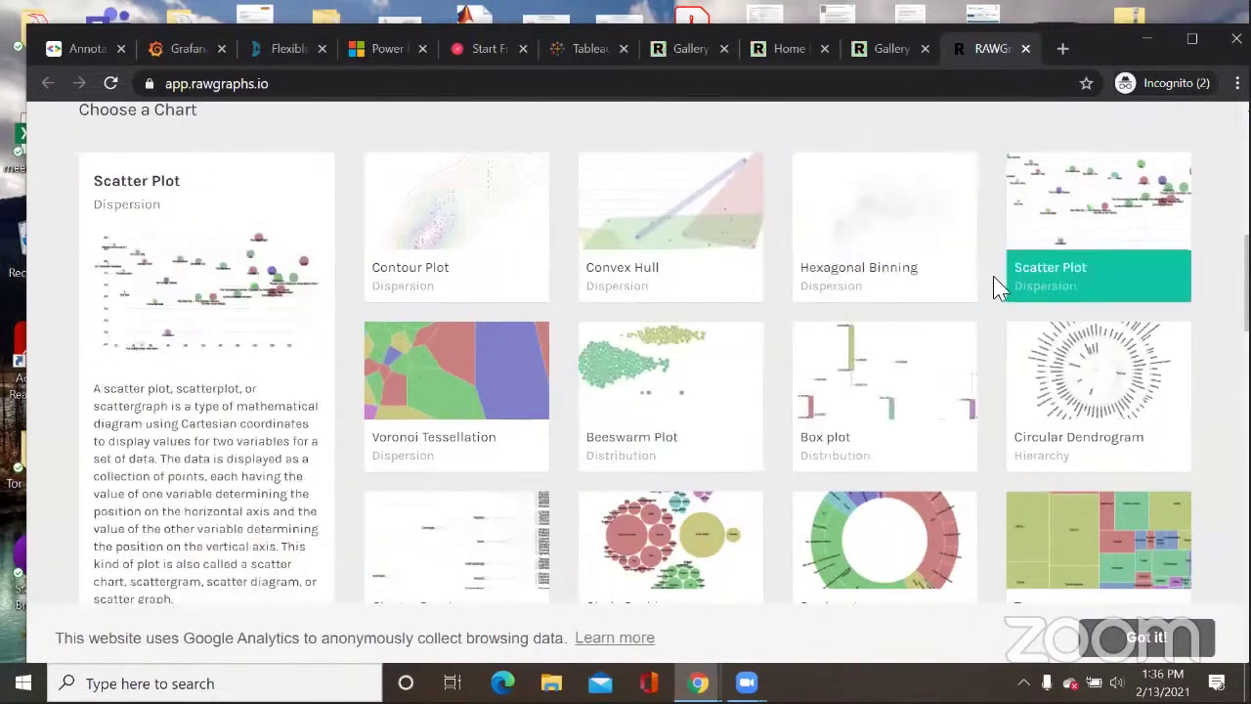
Step: Review the loaded Lineup records and compare them with the available chart types in the gallery
scroll(852, 328, up, 3)
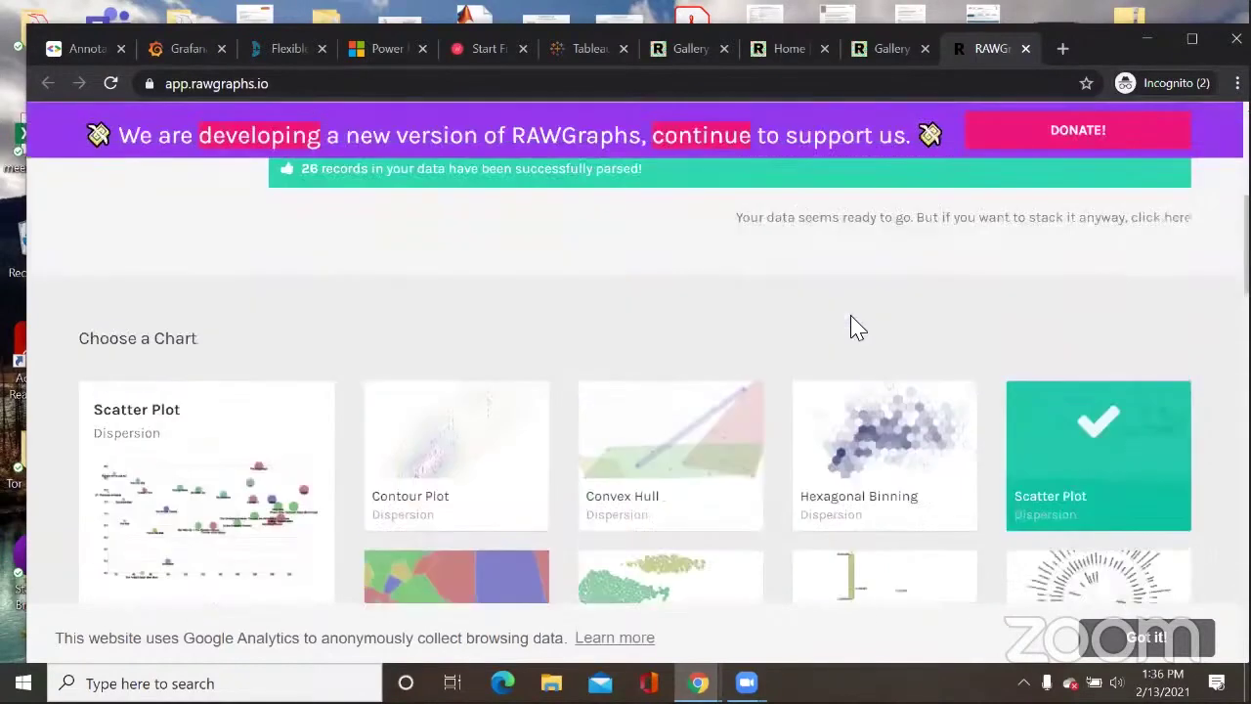
scroll(852, 328, up, 5)
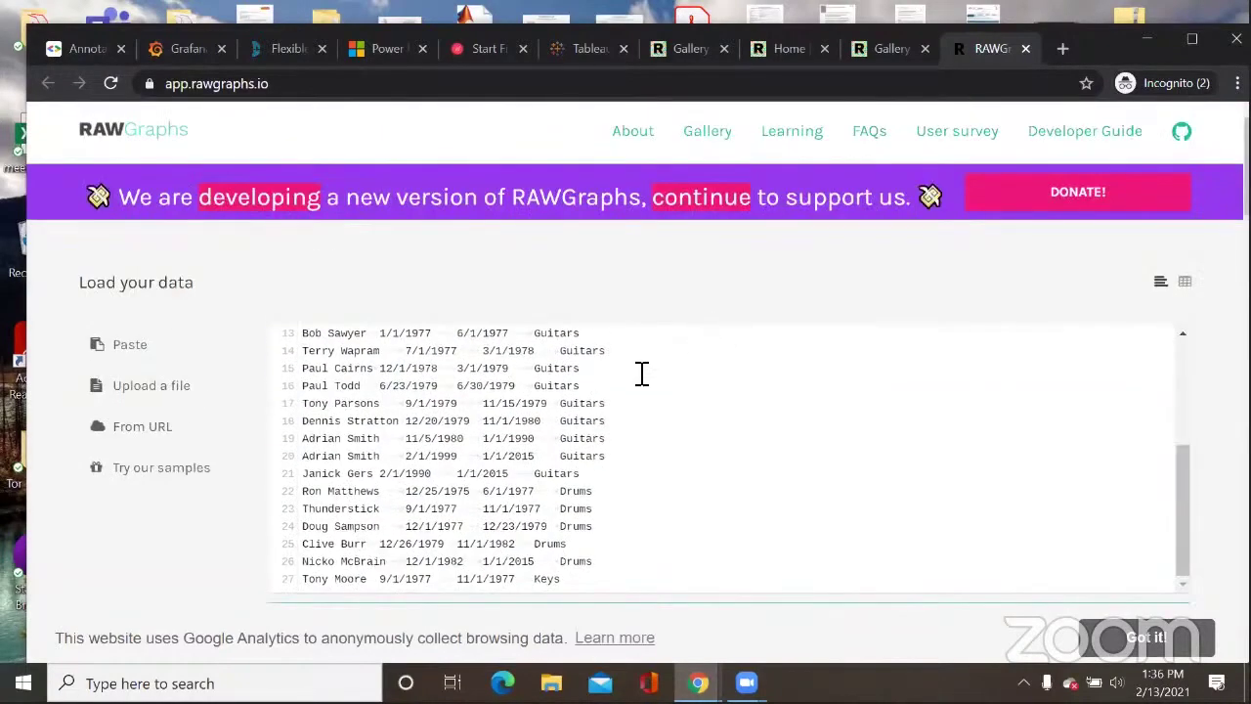
scroll(641, 374, down, 9)
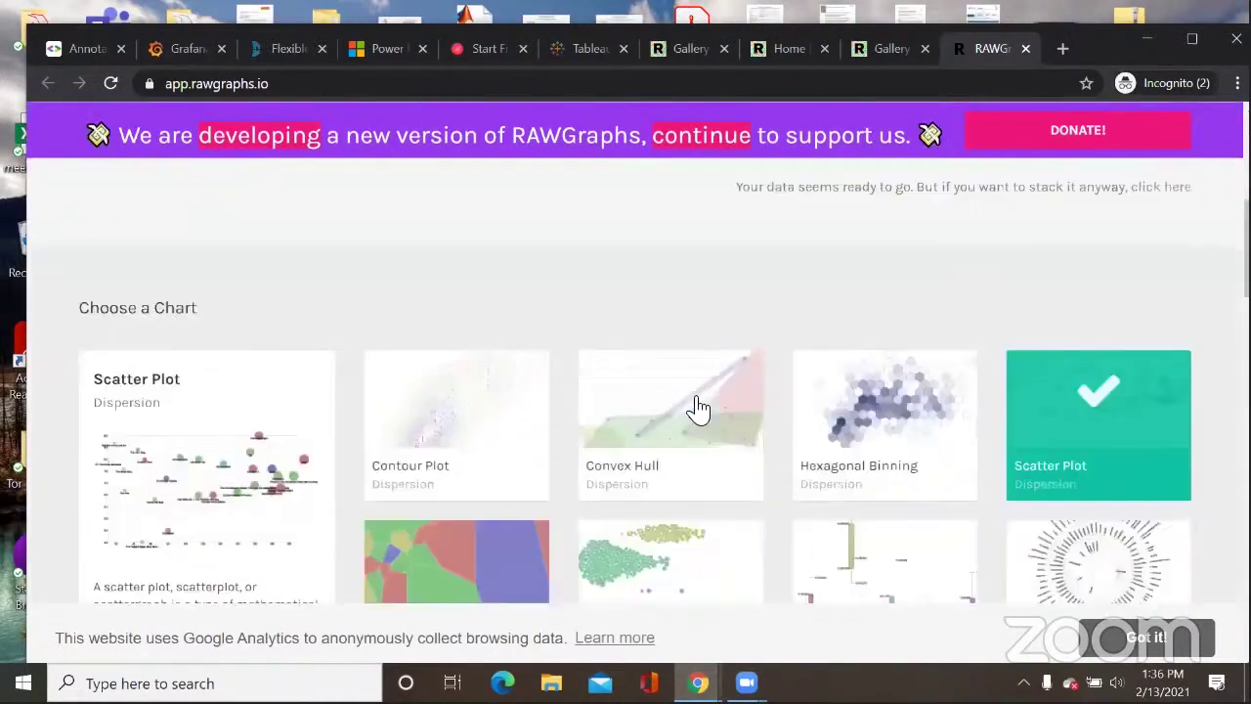
scroll(700, 406, down, 1)
scroll(793, 404, down, 4)
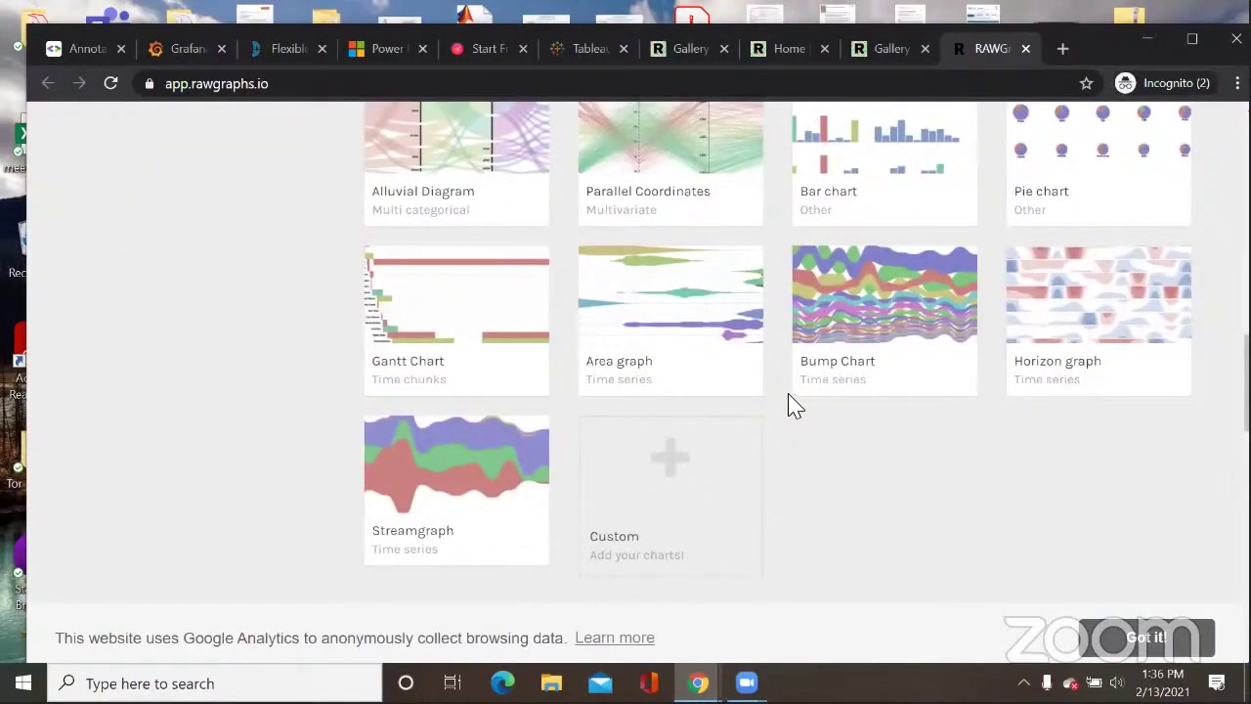
scroll(793, 405, up, 3)
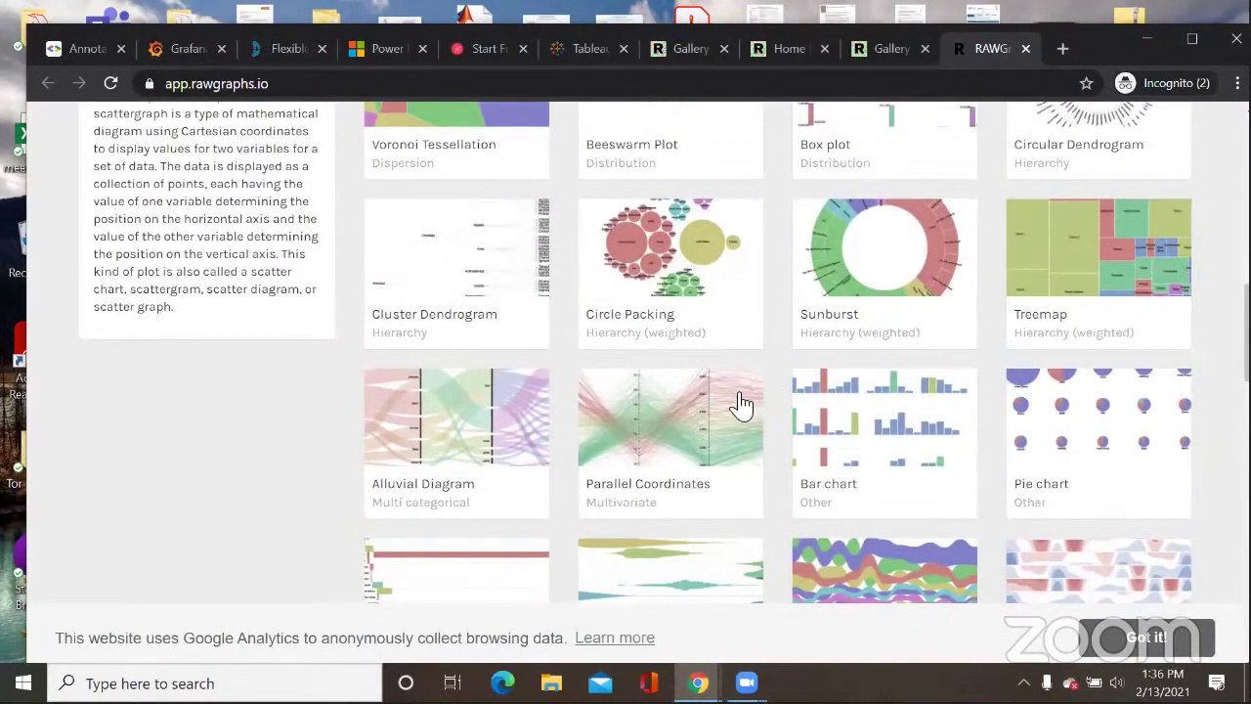
scroll(743, 404, up, 1)
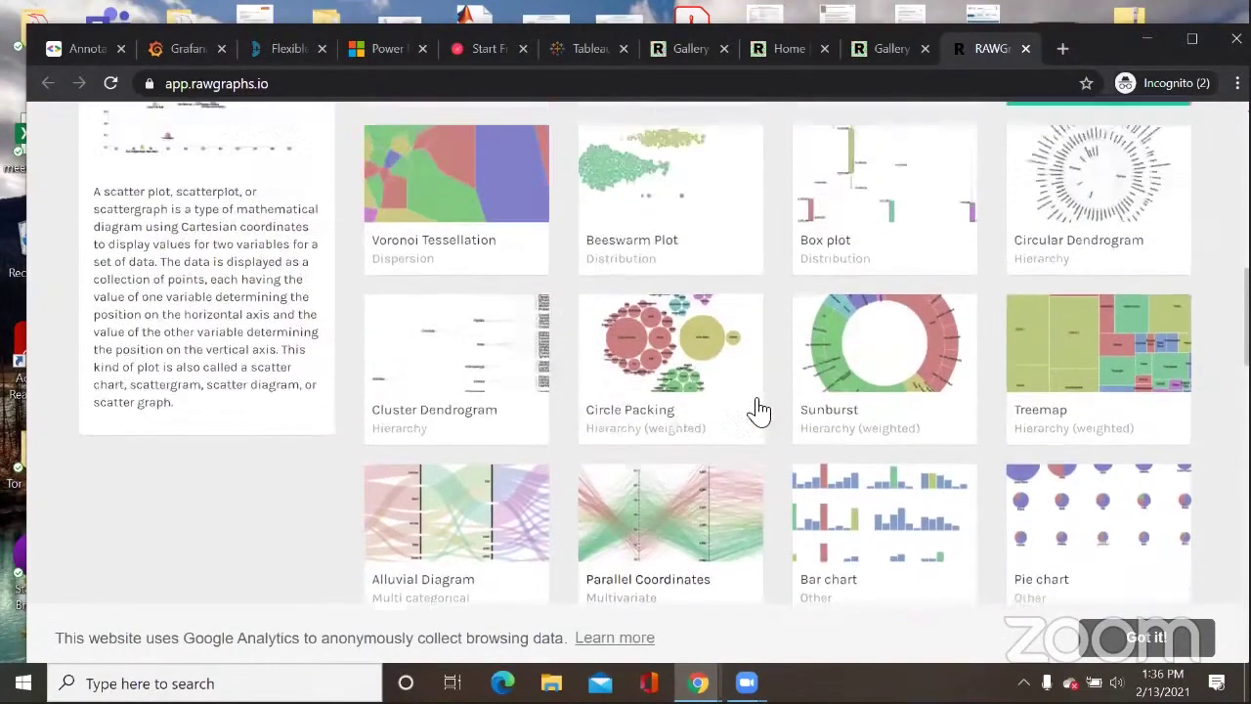
Step: Preview the Circular Dendrogram and Cluster Dendrogram hierarchy charts and the Gantt Chart (Time chunks)
click(1098, 245)
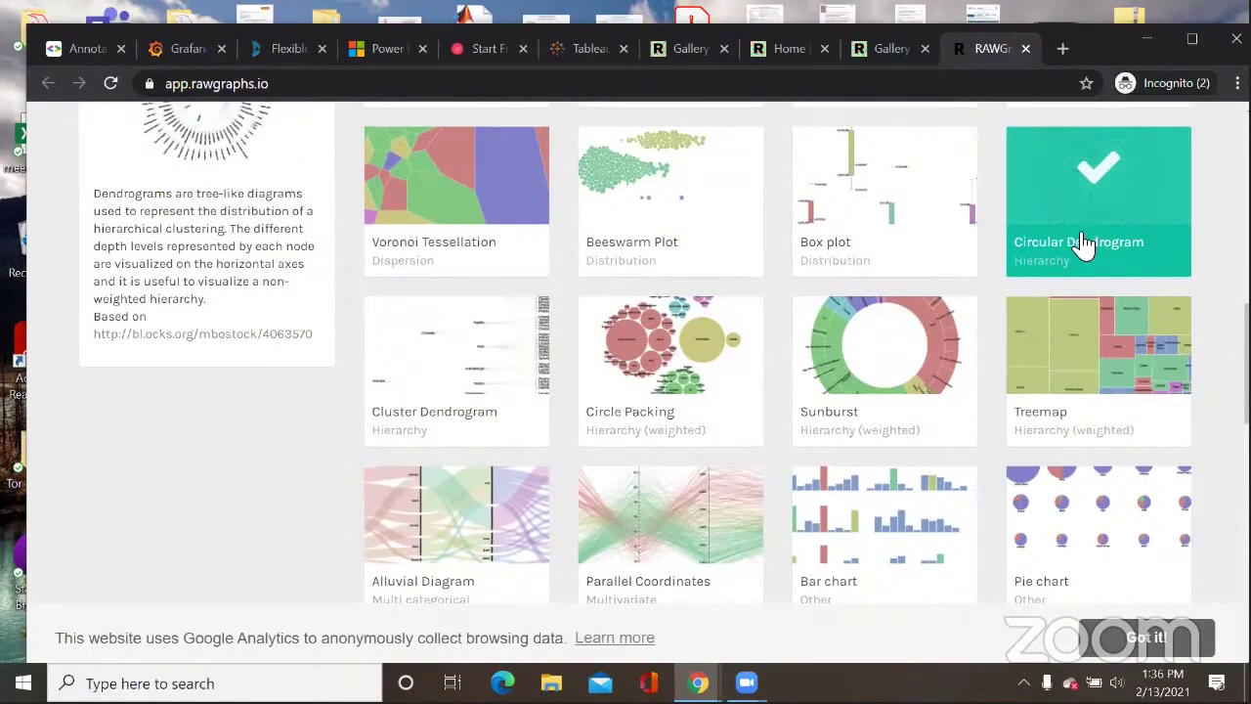
click(482, 365)
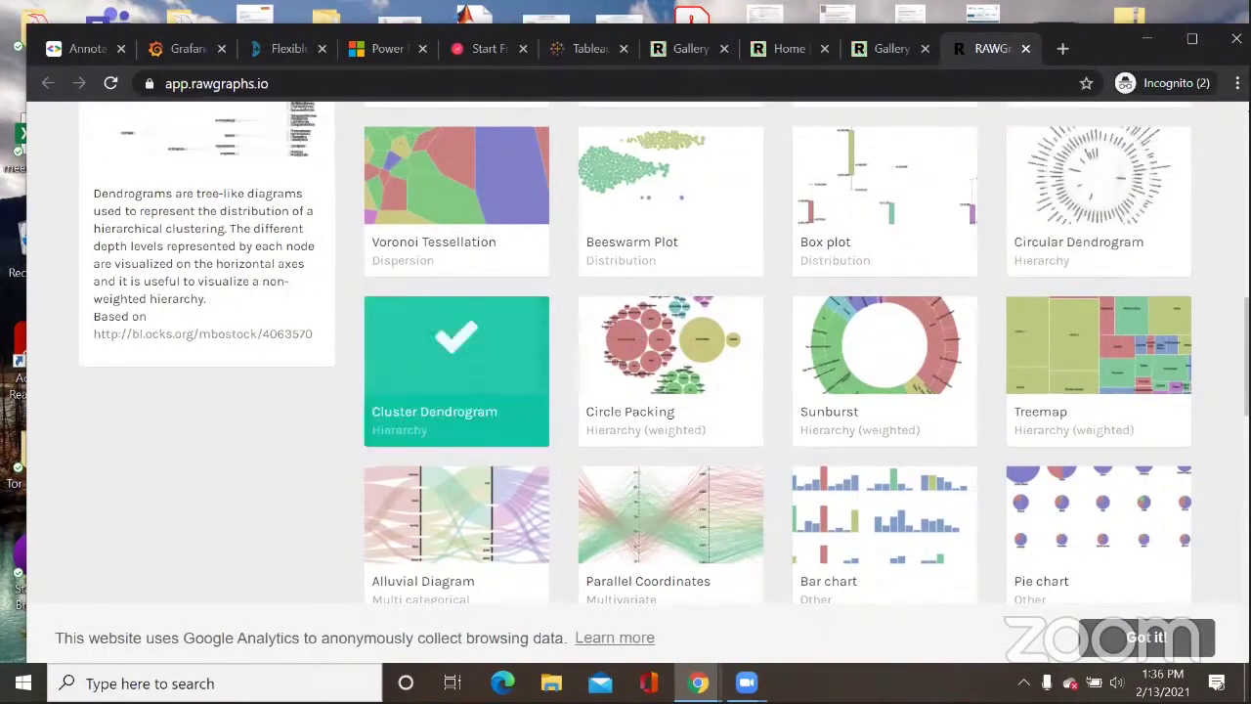
click(1138, 221)
scroll(759, 391, down, 4)
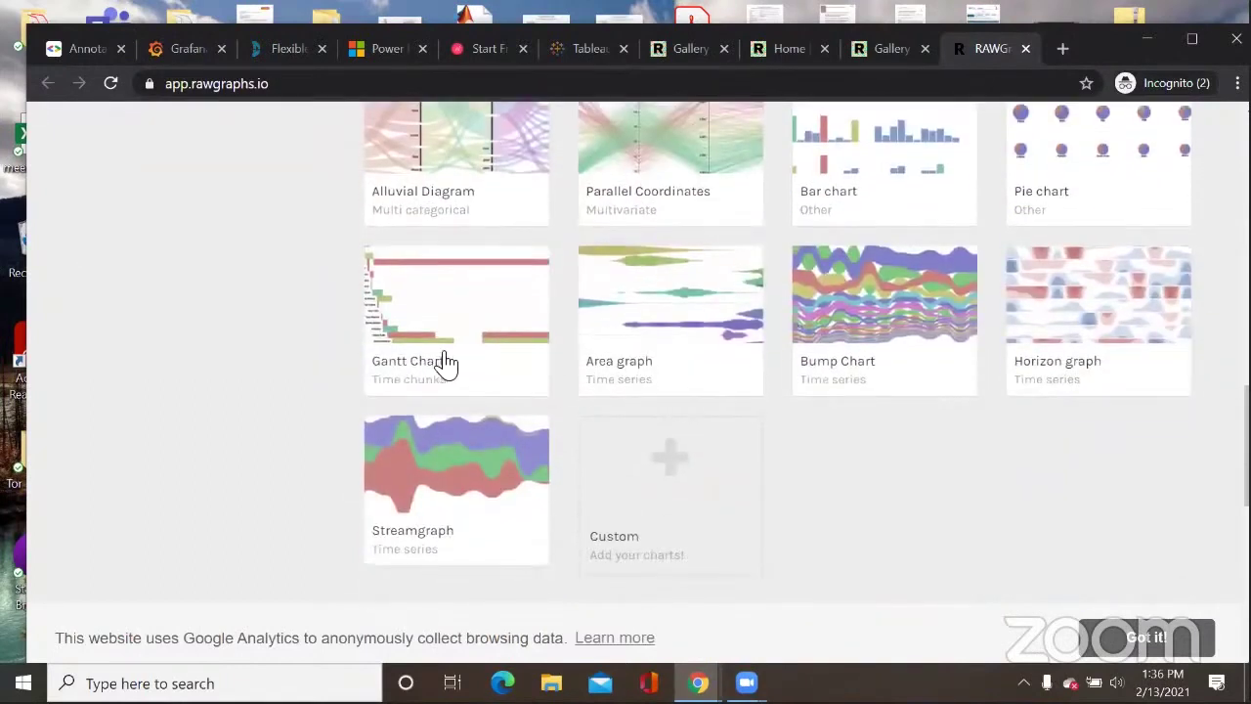
click(527, 349)
Step: Preview the Circle Packing and Treemap weighted hierarchy charts and the Scatter Plot dispersion chart
scroll(545, 349, up, 2)
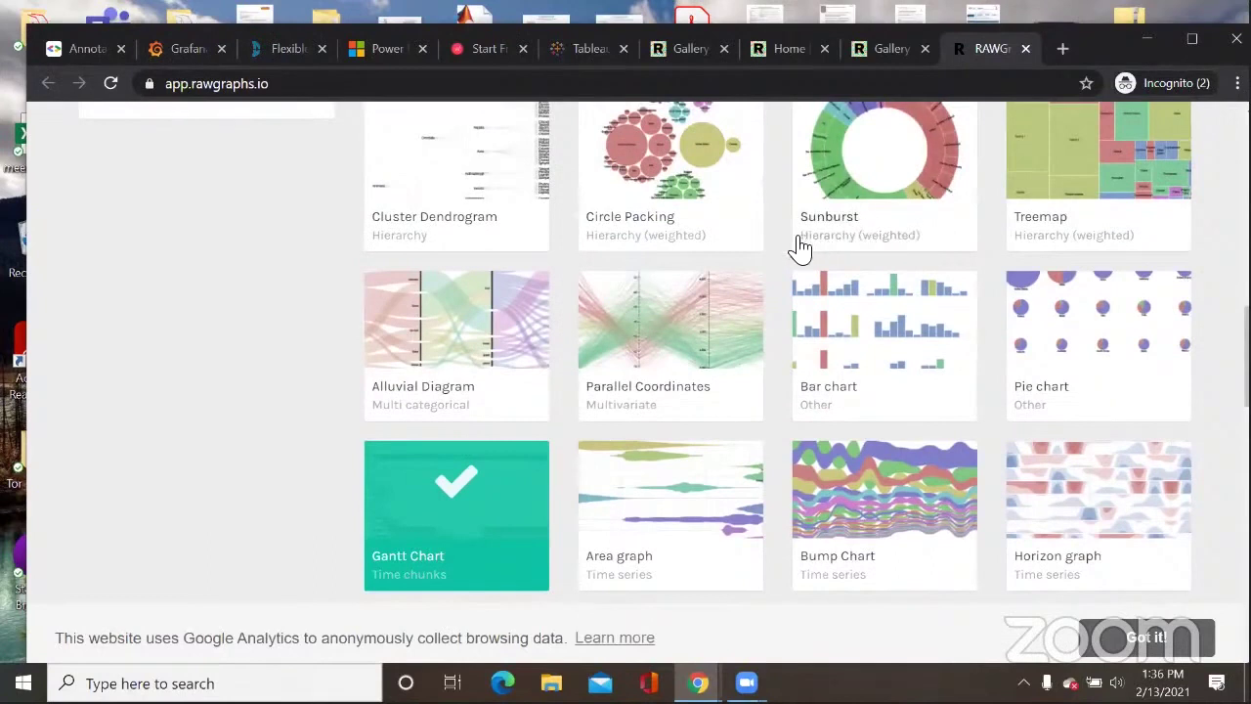
scroll(800, 248, up, 1)
click(689, 278)
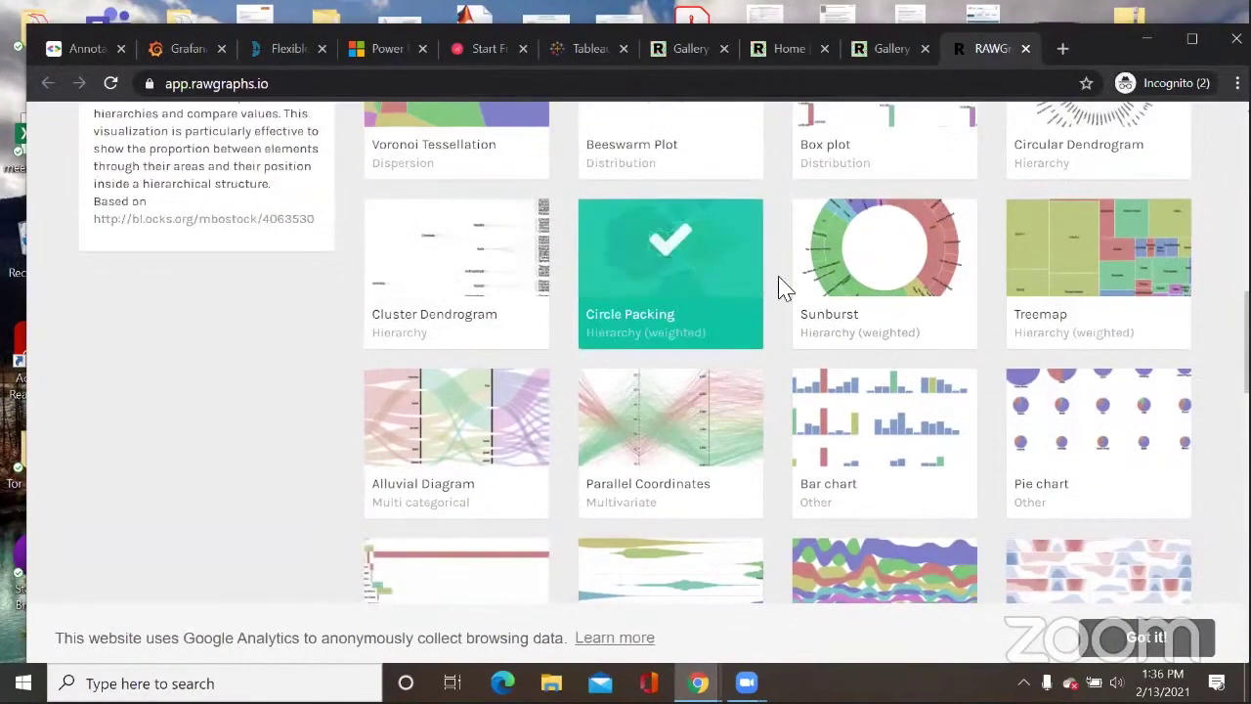
scroll(832, 293, up, 1)
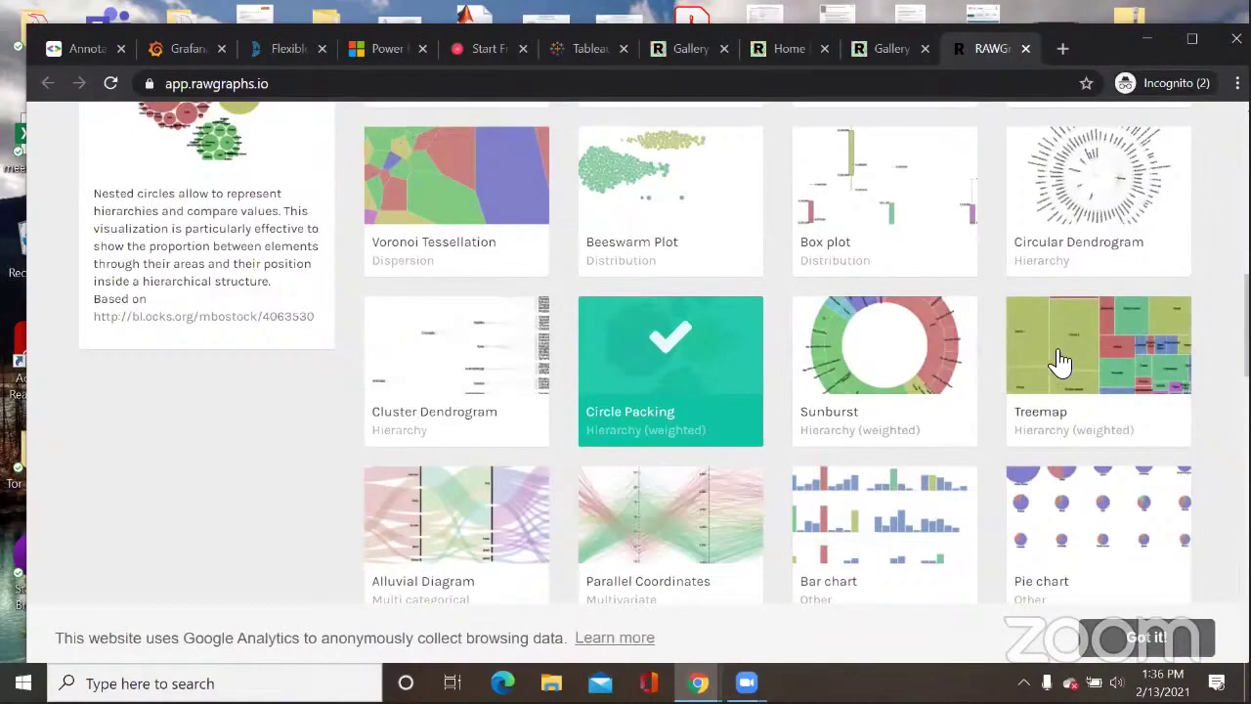
click(1070, 359)
scroll(1065, 352, up, 3)
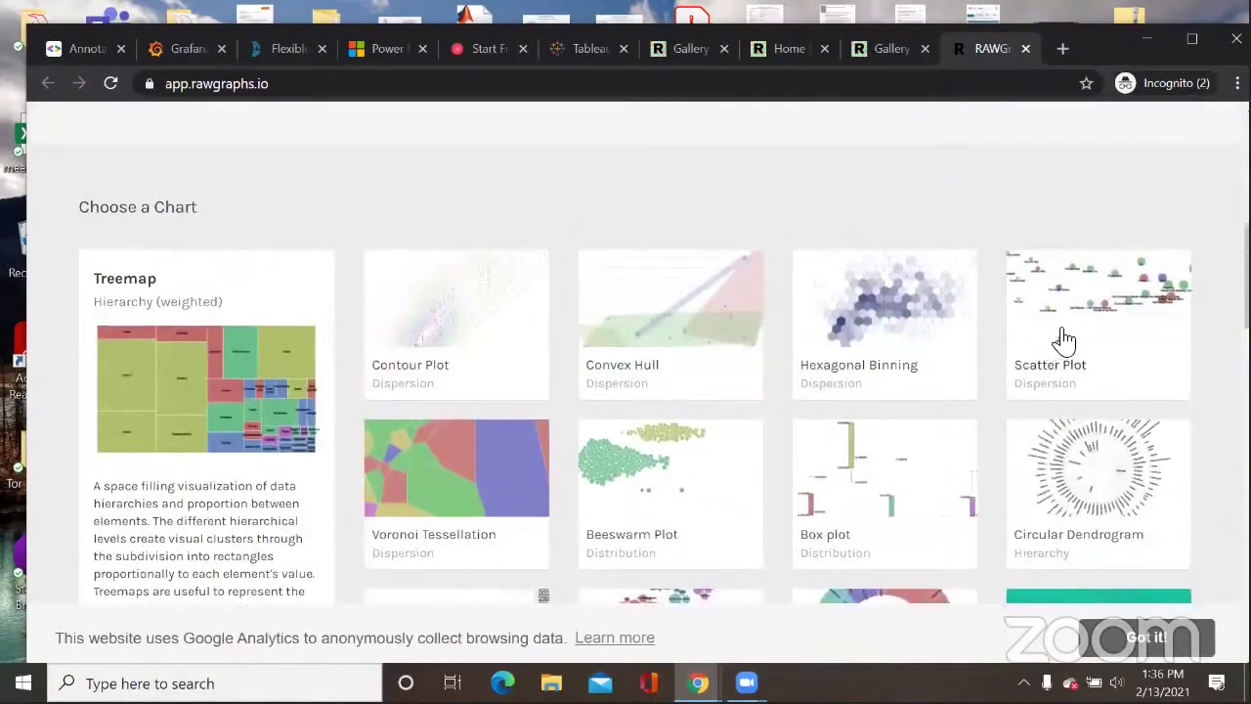
click(1065, 340)
scroll(922, 377, down, 2)
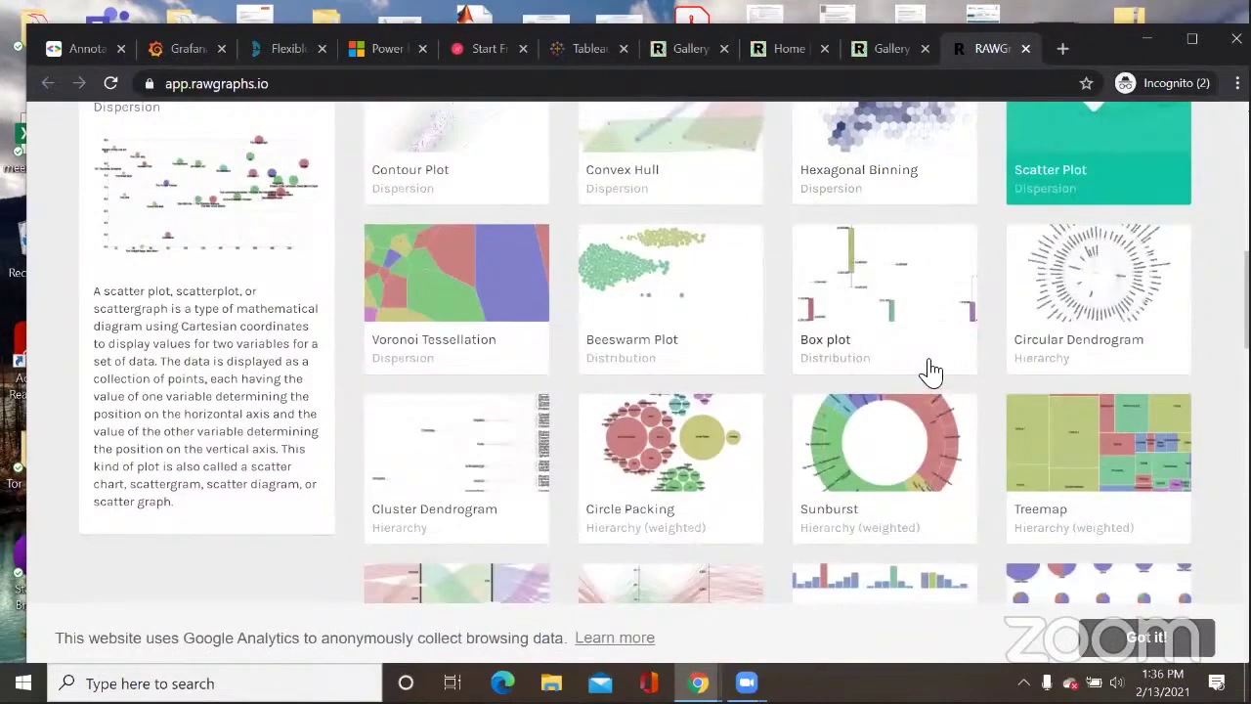
Step: Try the Alluvial Diagram chart type on the Lineup data and check which dimensions it can map
scroll(933, 386, down, 2)
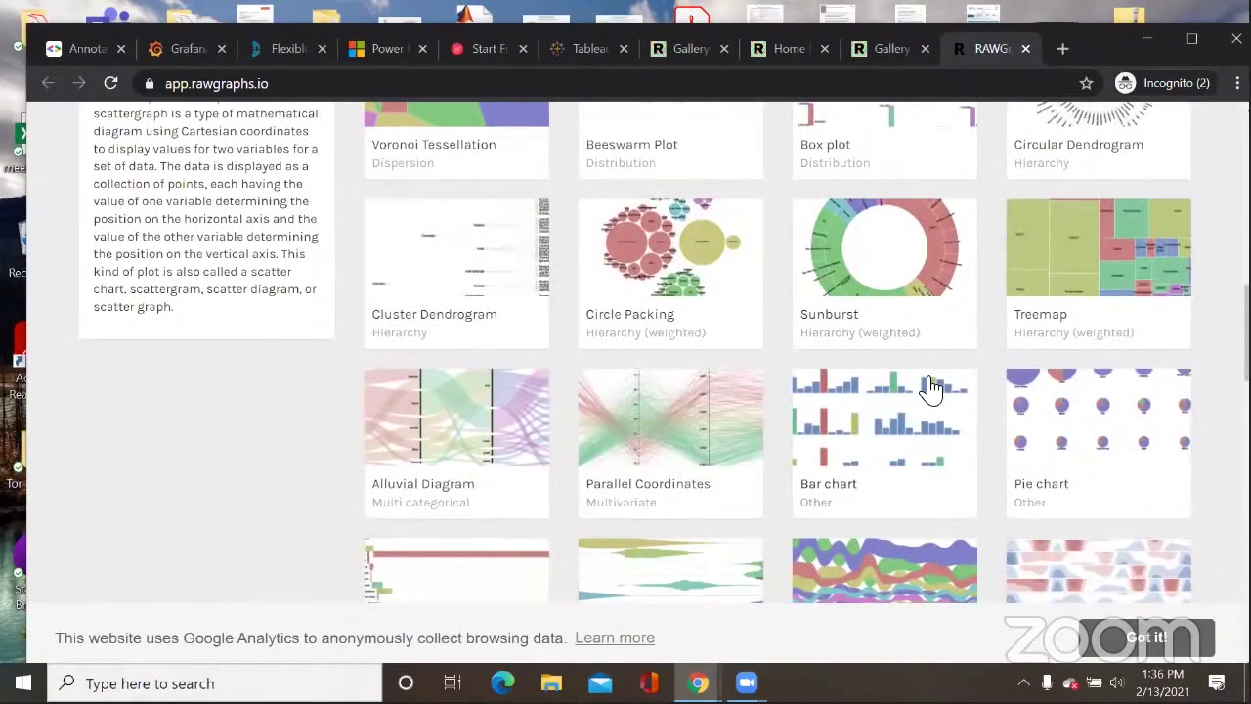
click(480, 465)
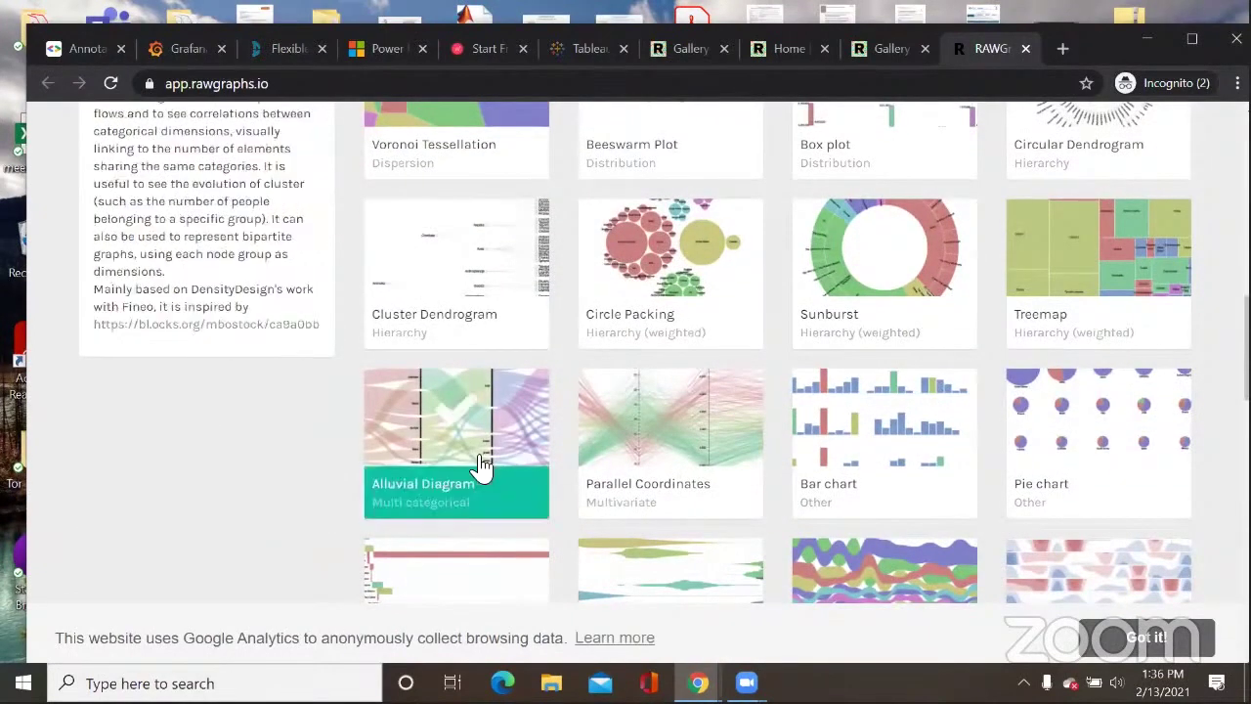
scroll(505, 460, down, 3)
scroll(505, 459, down, 4)
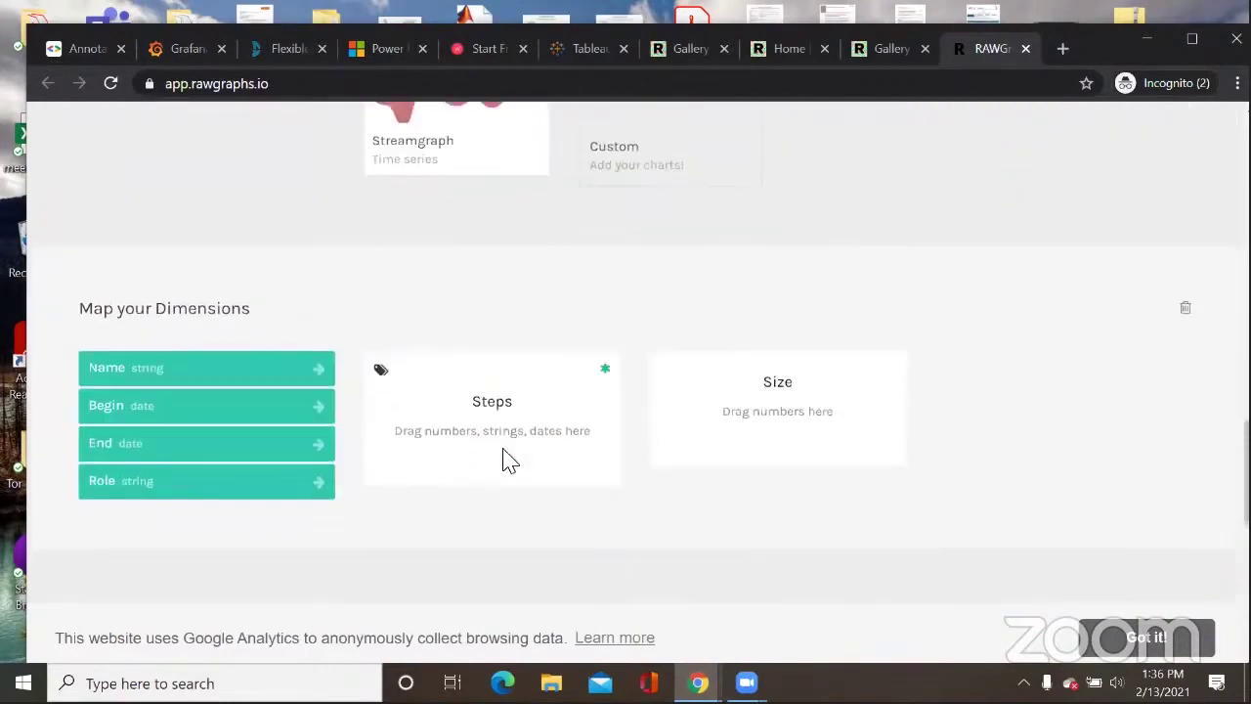
scroll(505, 459, up, 15)
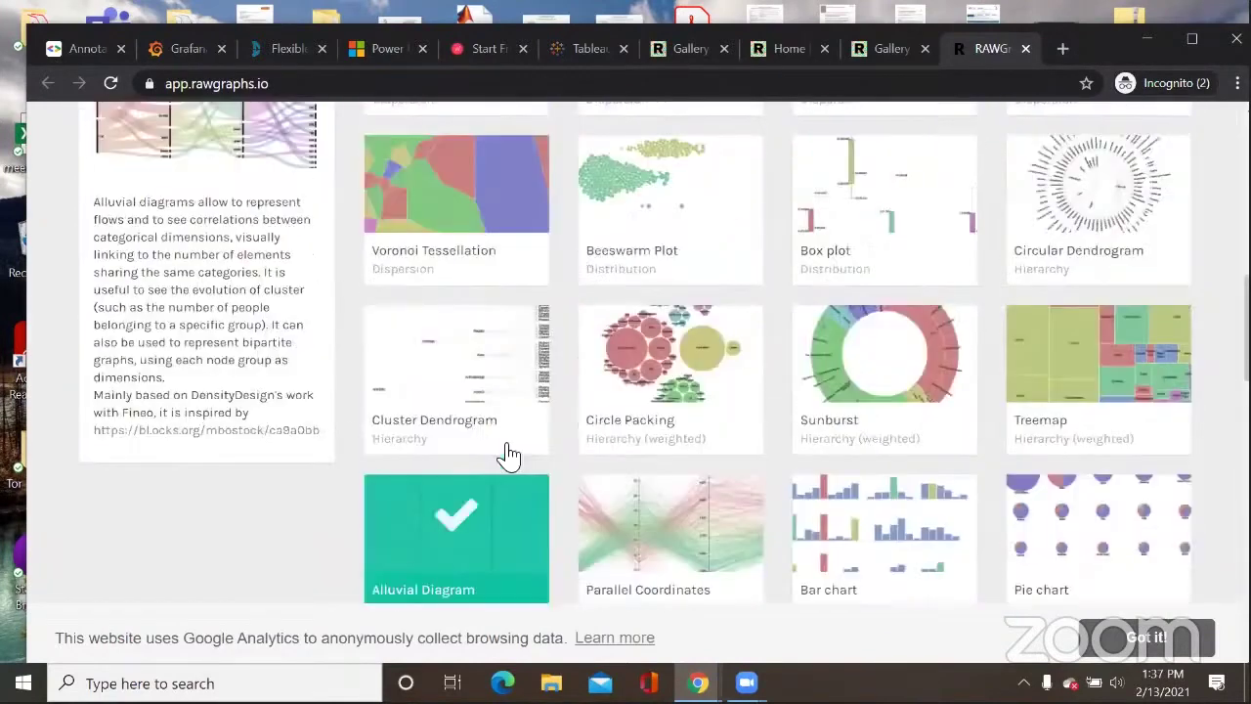
scroll(505, 460, down, 9)
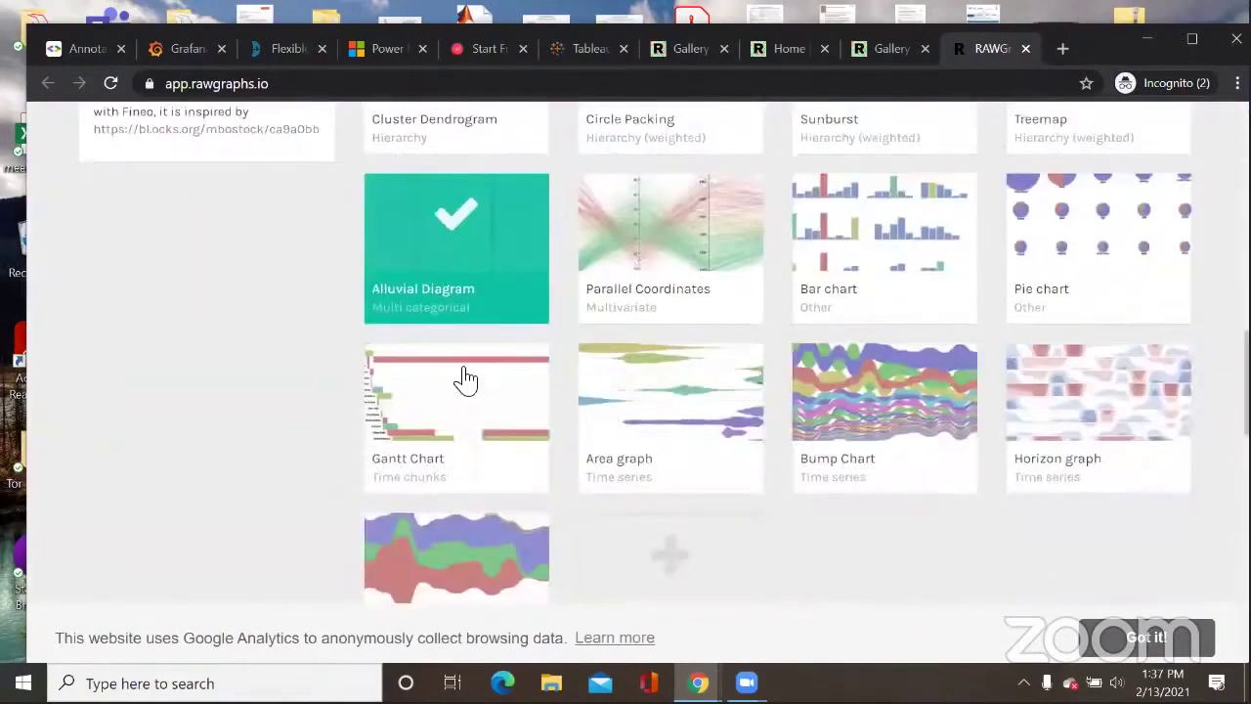
Step: Replace the Lineup data with the Titanic's passengers (Multi categorical) sample and look through its records
scroll(433, 363, up, 4)
scroll(293, 371, up, 10)
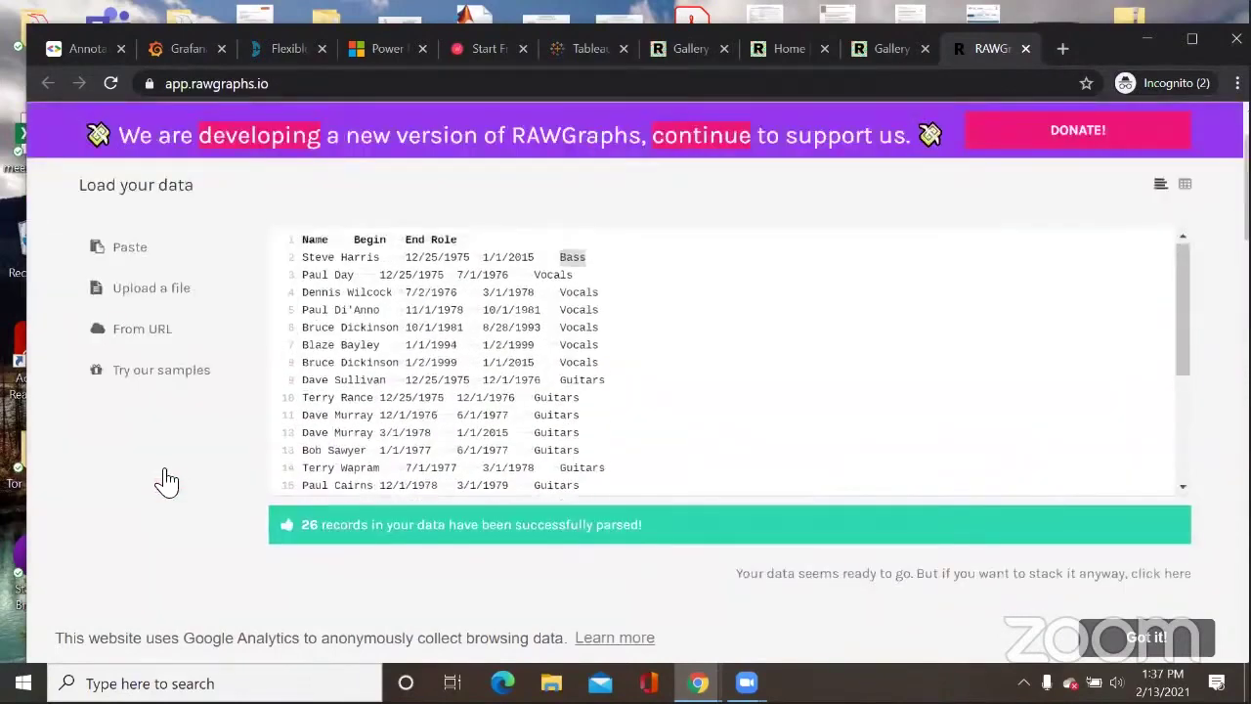
click(166, 471)
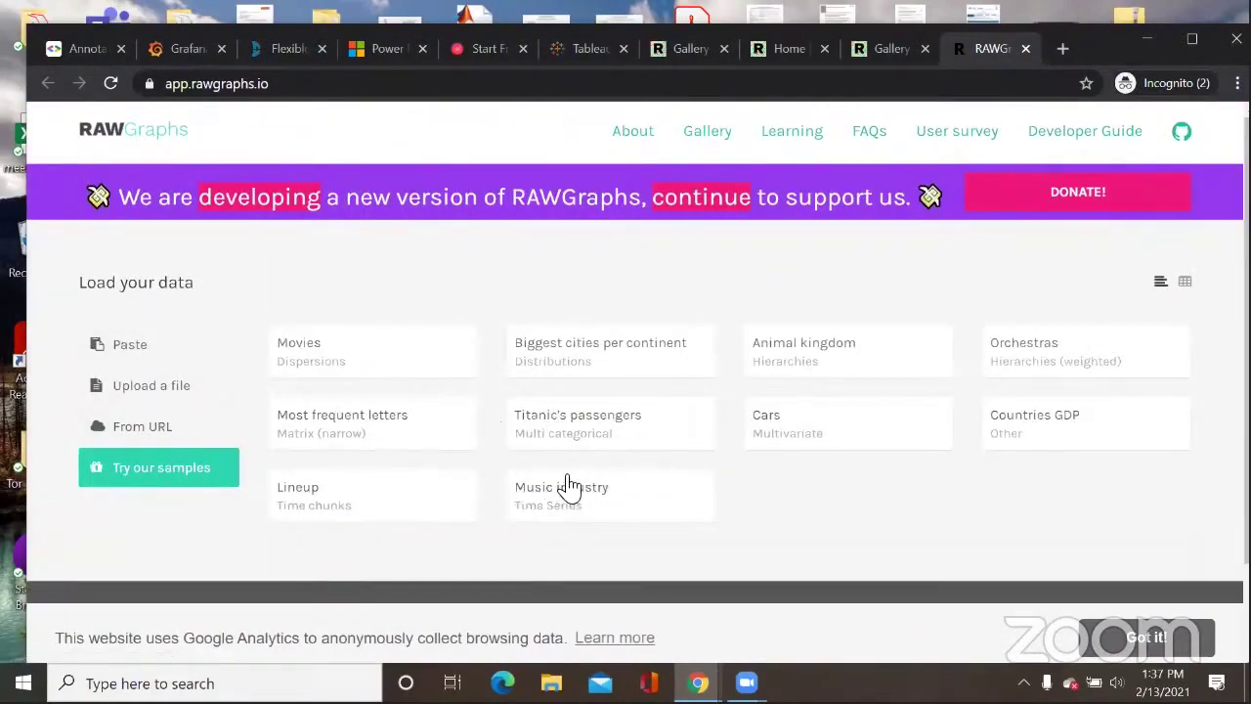
click(597, 439)
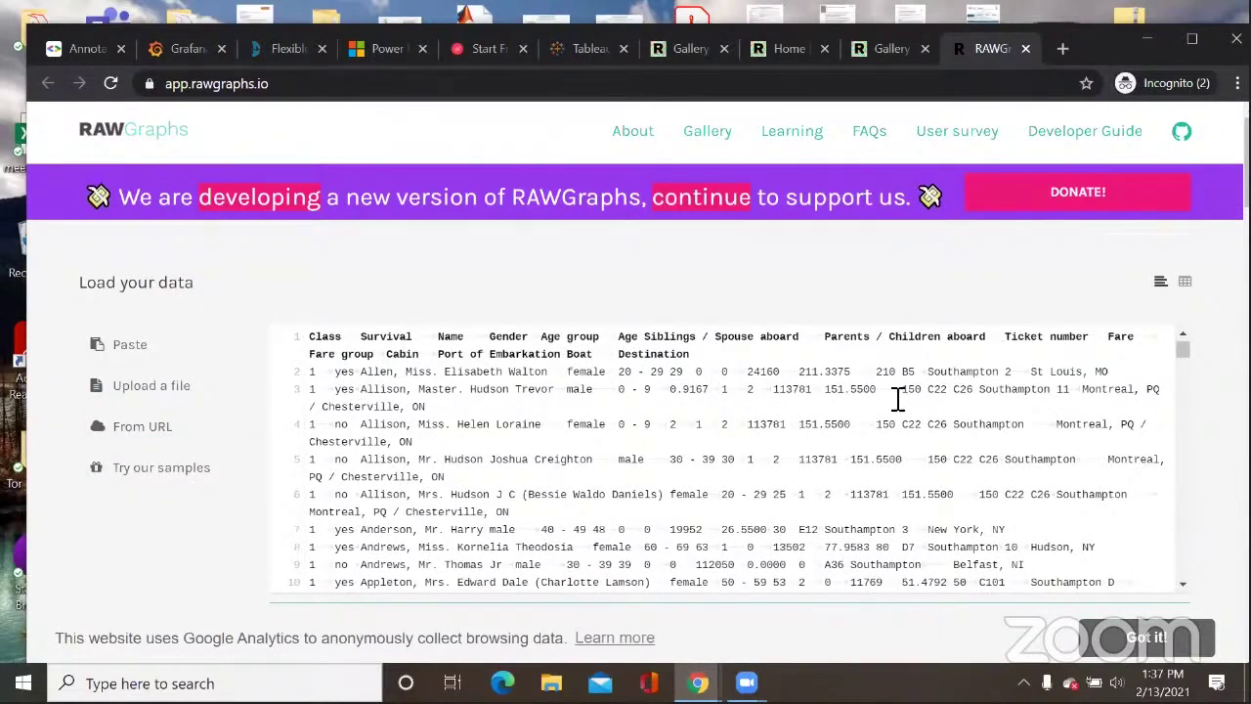
scroll(873, 398, down, 2)
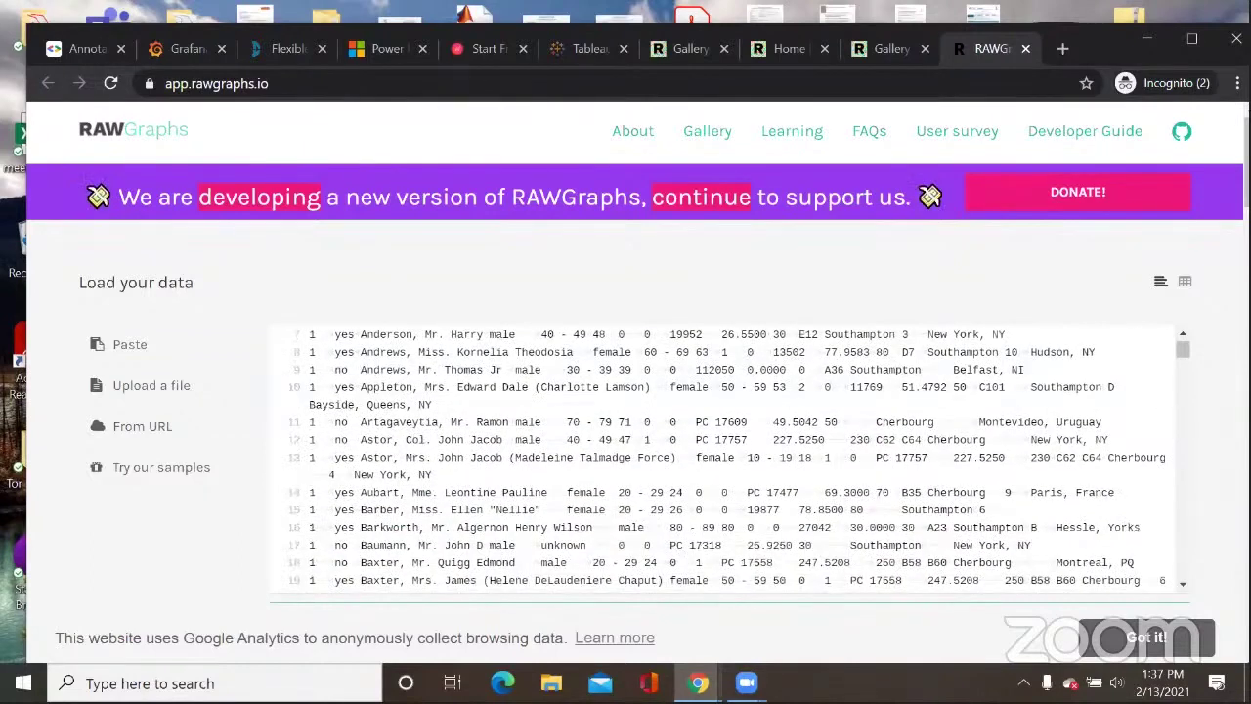
Step: Choose the Alluvial Diagram (Multi categorical) as the chart type for the Titanic data
scroll(437, 311, down, 6)
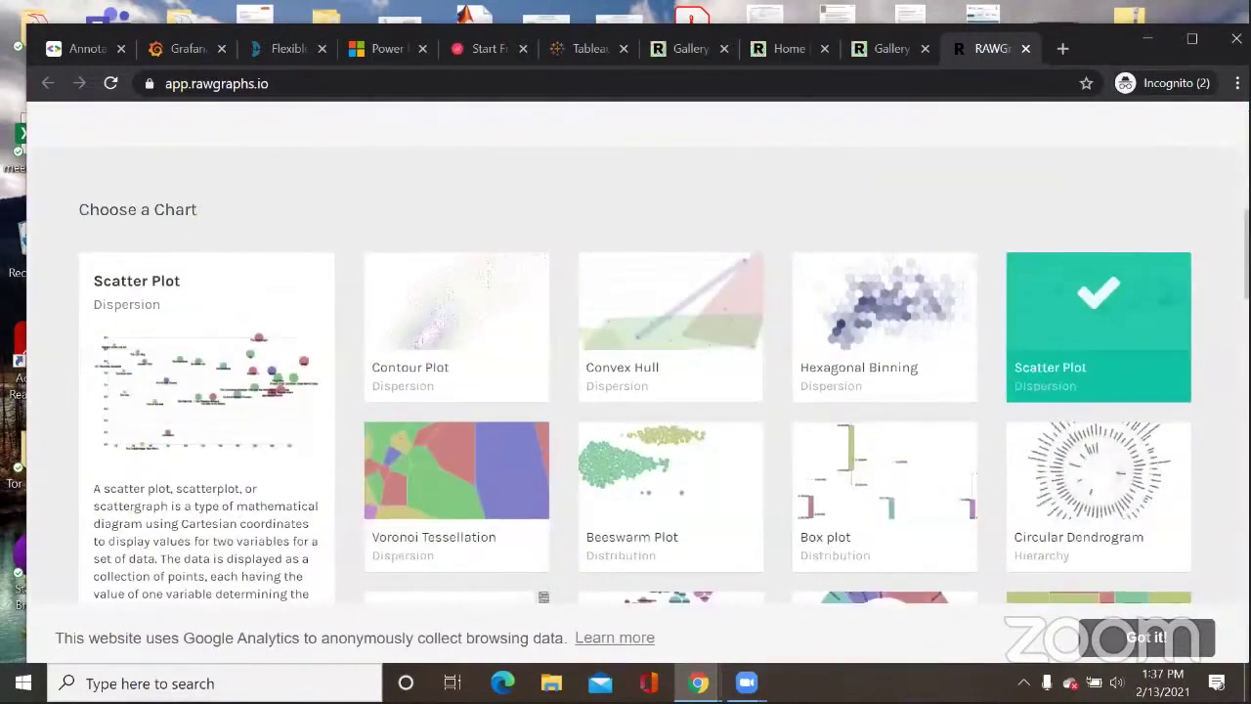
scroll(436, 310, down, 2)
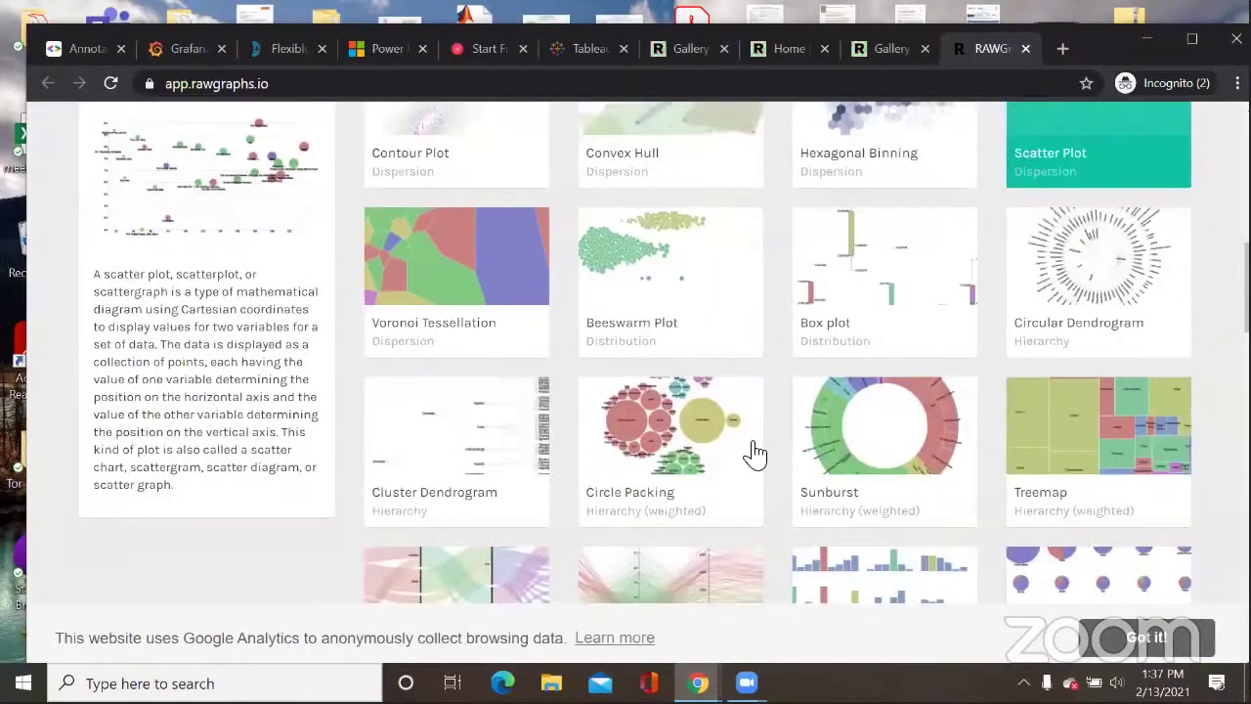
scroll(755, 453, down, 1)
click(457, 476)
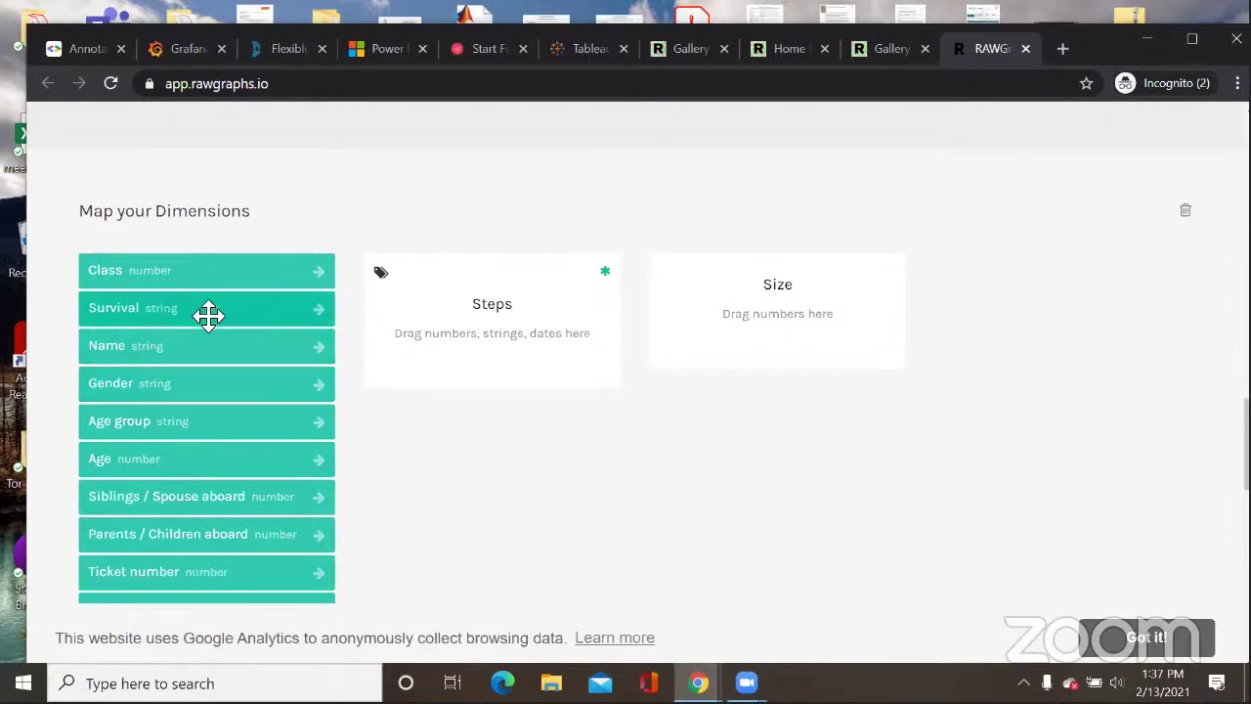
Step: Map Gender to the alluvial diagram's Steps and Age to its Size
drag(206, 392, 578, 384)
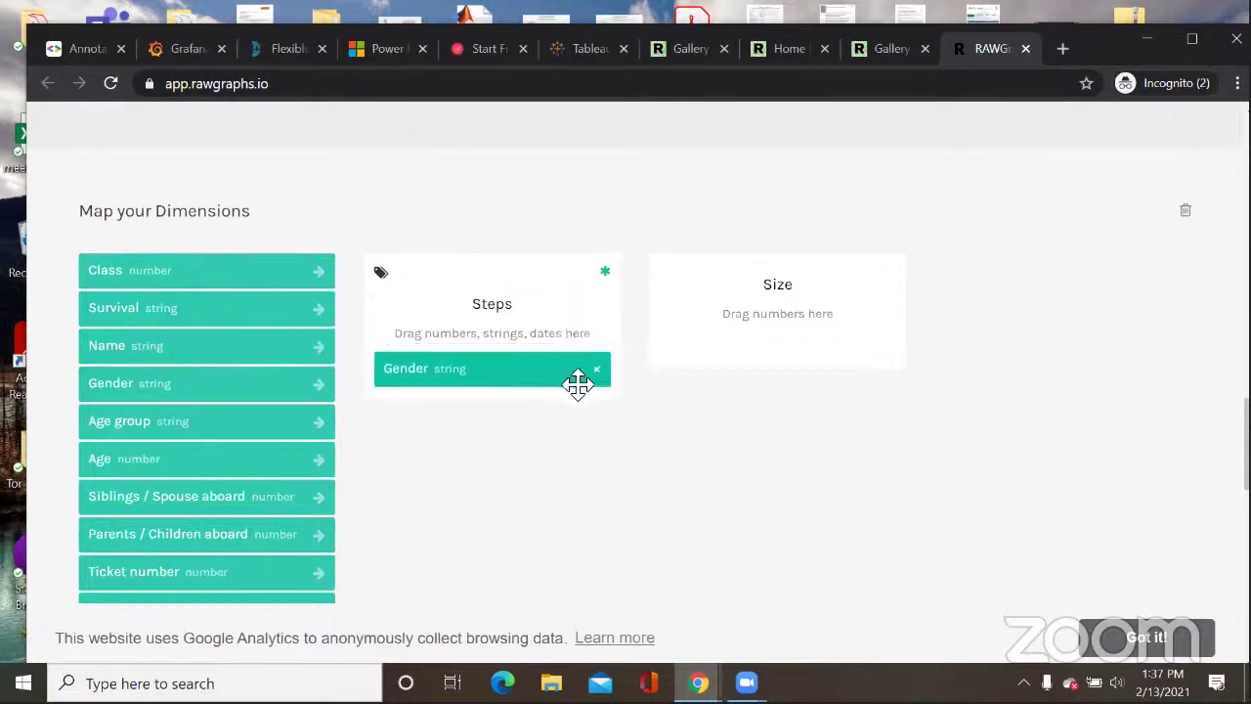
drag(215, 460, 789, 358)
scroll(787, 405, down, 6)
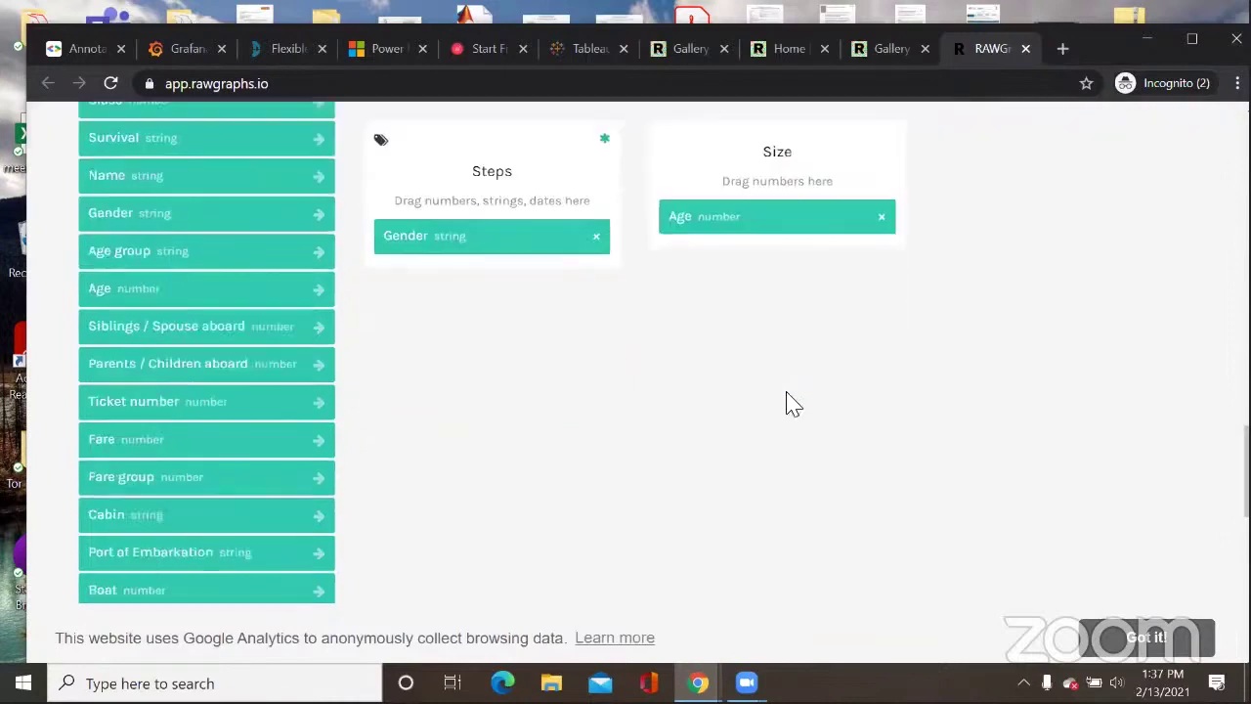
Step: Add Class to the alluvial diagram's Steps ahead of Gender and check the redrawn chart
scroll(789, 404, up, 5)
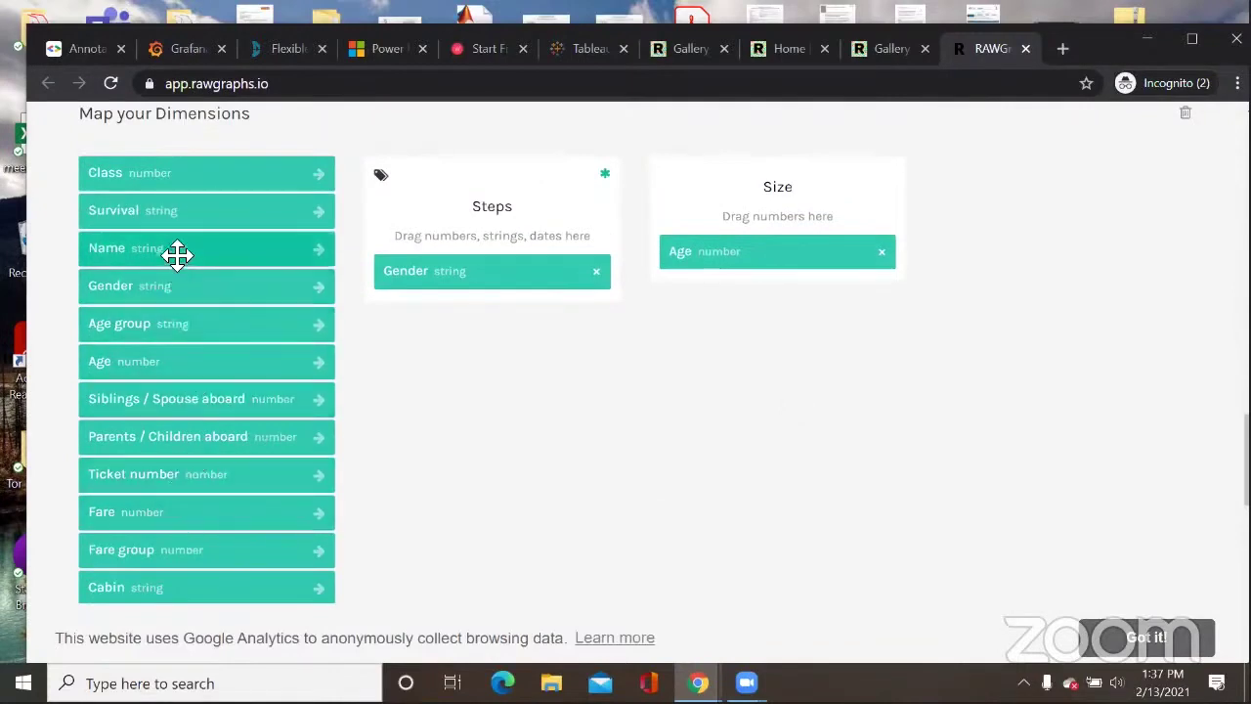
drag(179, 184, 486, 299)
scroll(564, 388, down, 4)
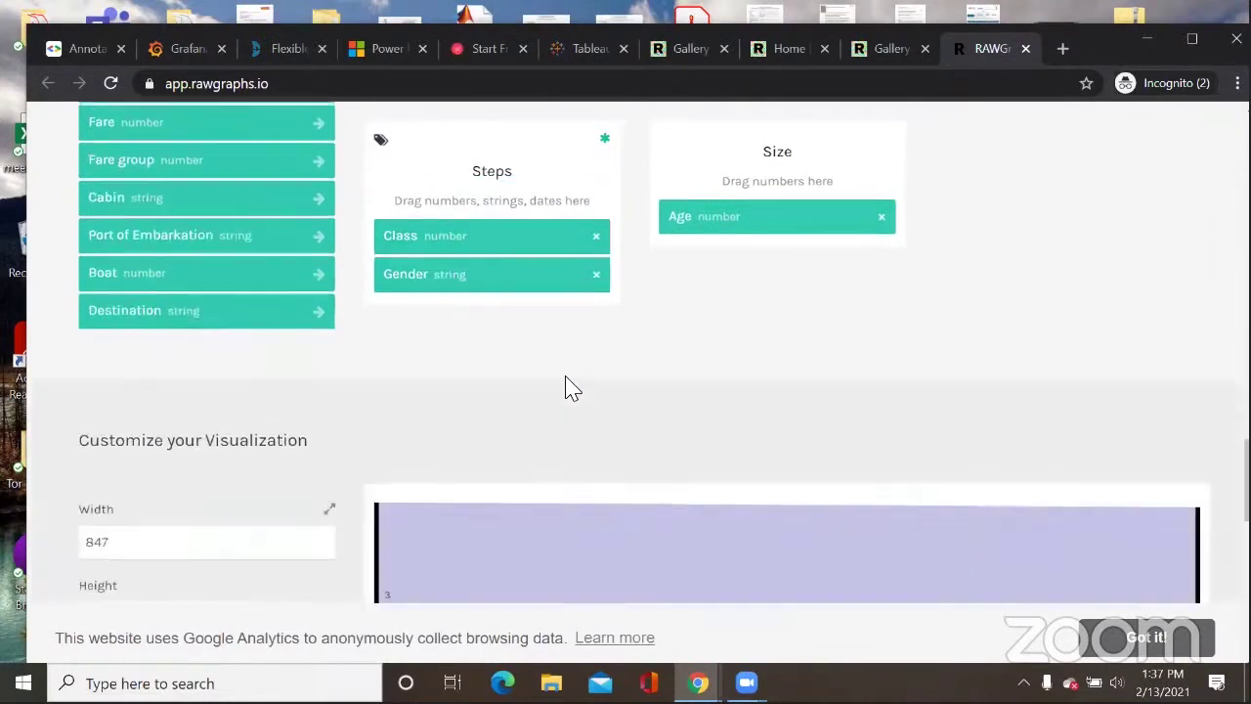
scroll(584, 382, down, 6)
scroll(637, 378, up, 2)
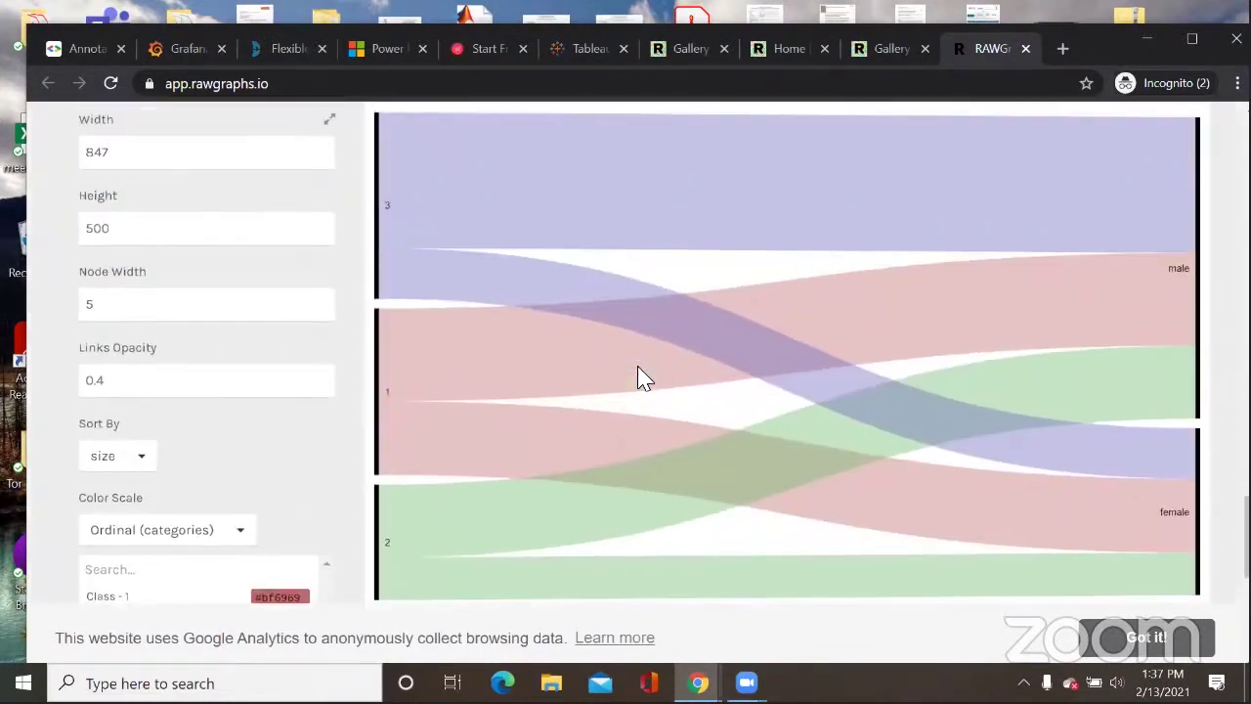
scroll(630, 352, up, 3)
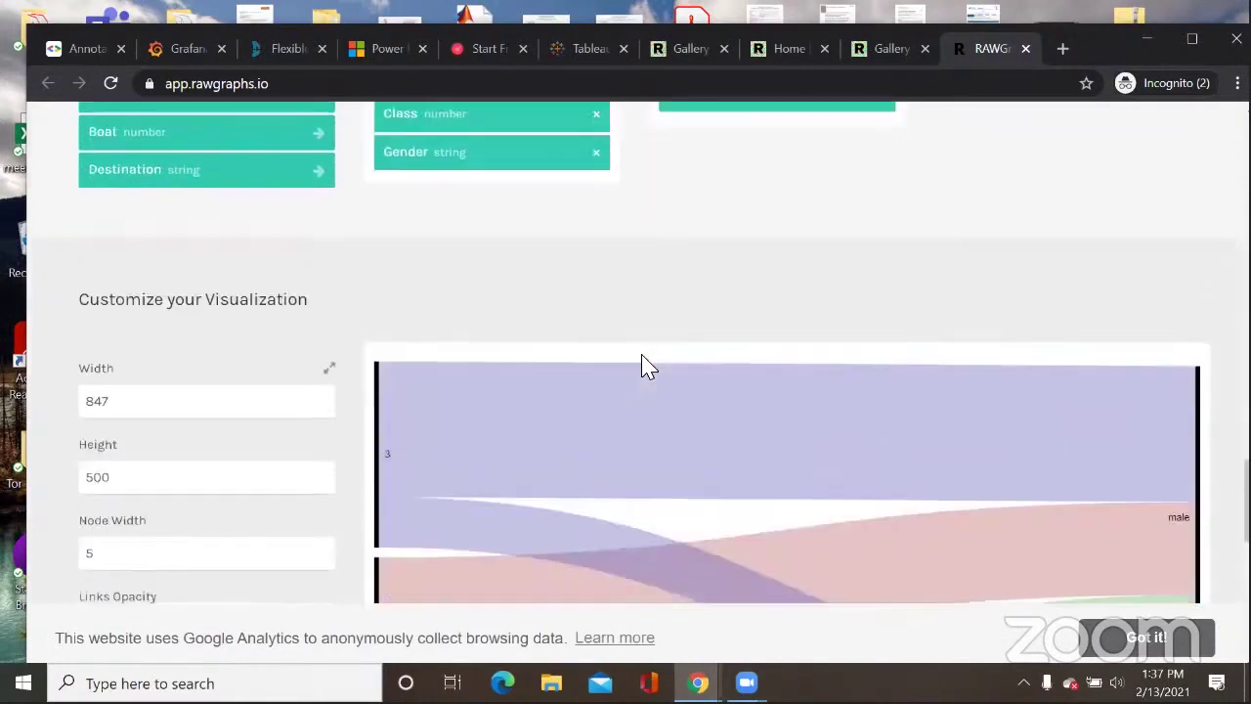
scroll(508, 342, down, 3)
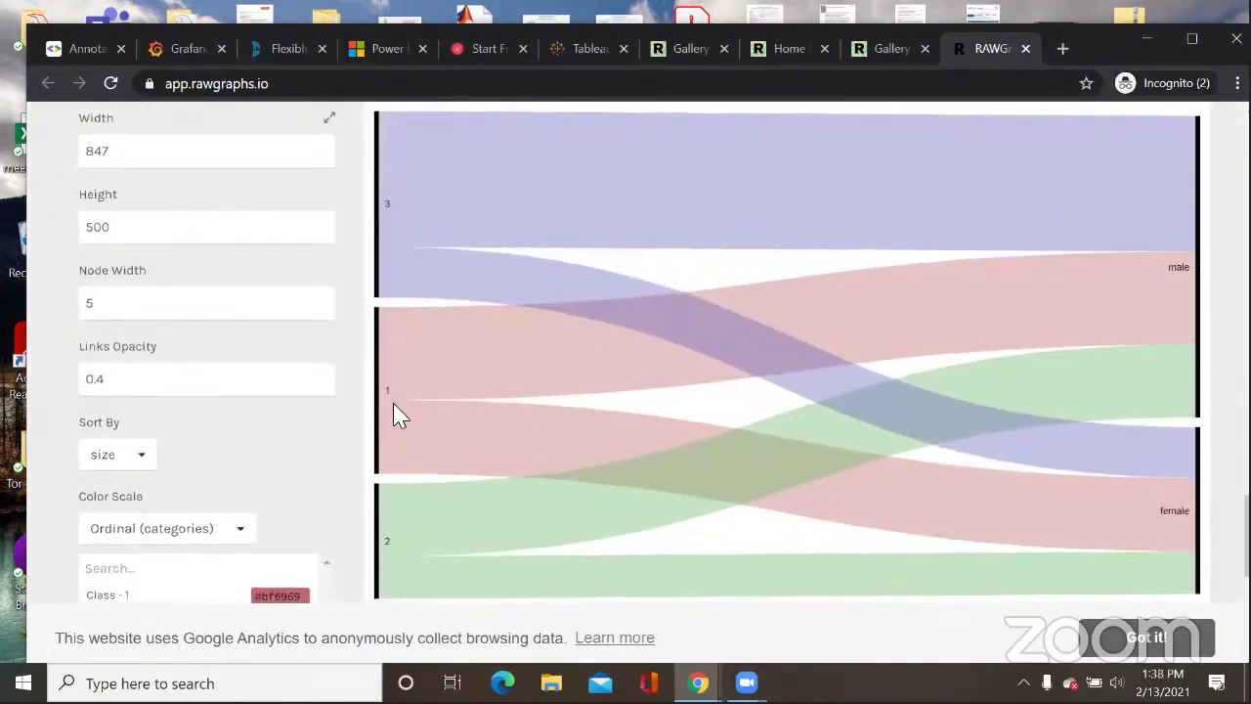
scroll(394, 414, down, 2)
Step: Look back through the chosen chart type and the Titanic passenger records, checking the Class values in the data
scroll(458, 407, up, 6)
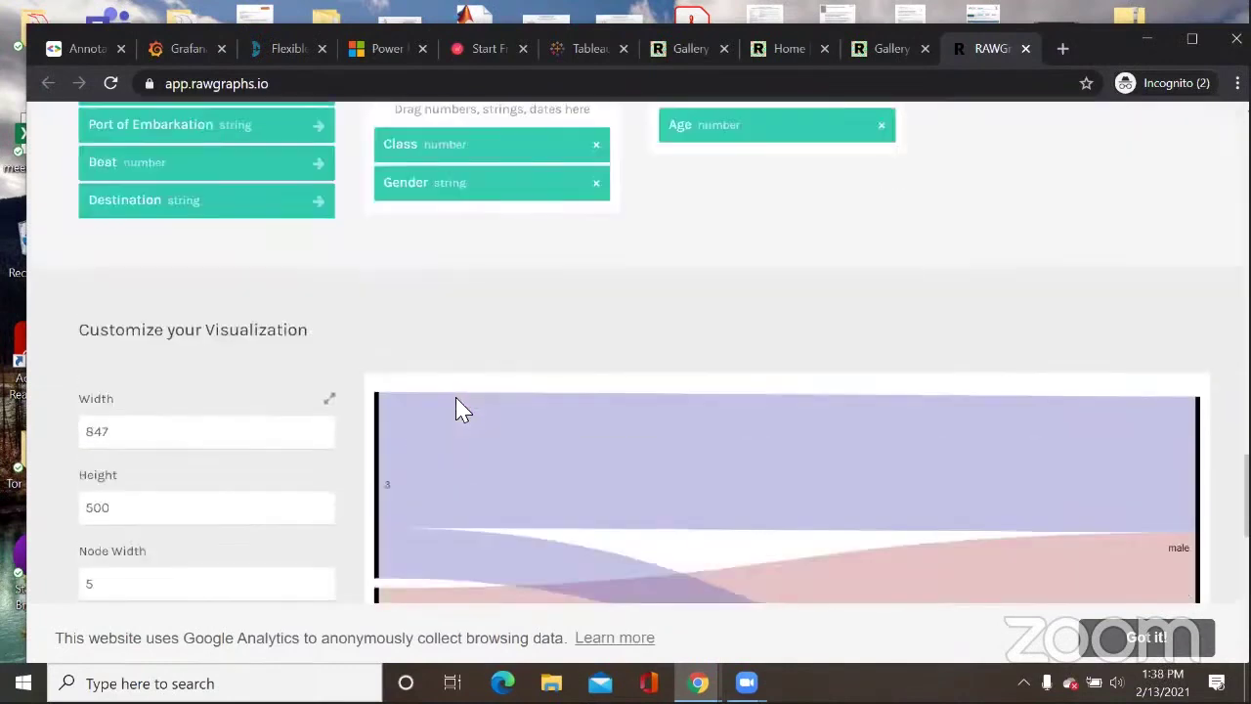
scroll(479, 256, up, 10)
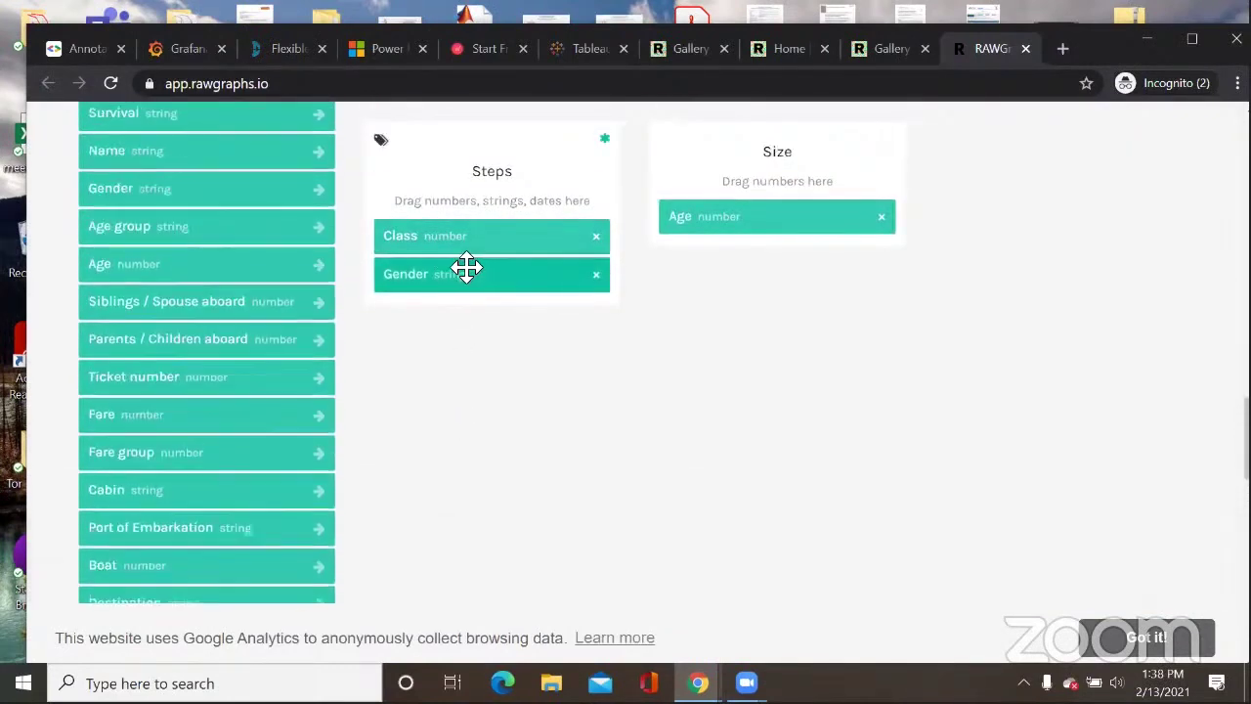
scroll(414, 422, up, 4)
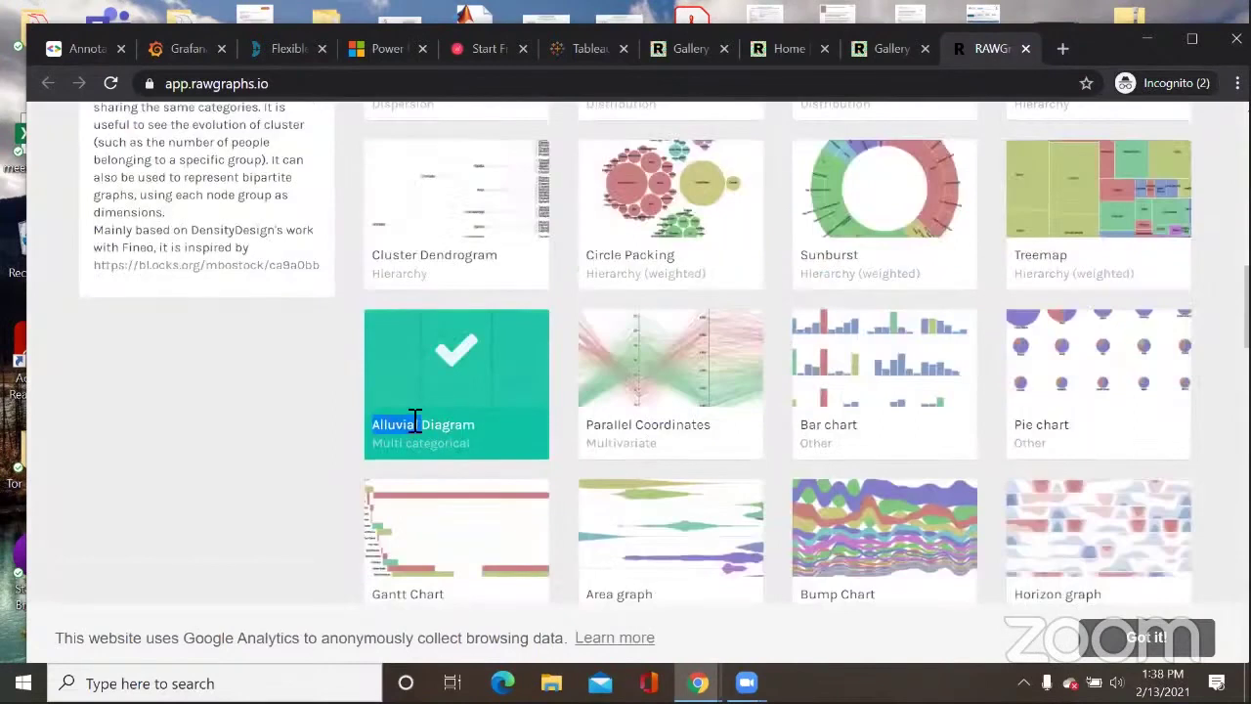
scroll(352, 390, up, 3)
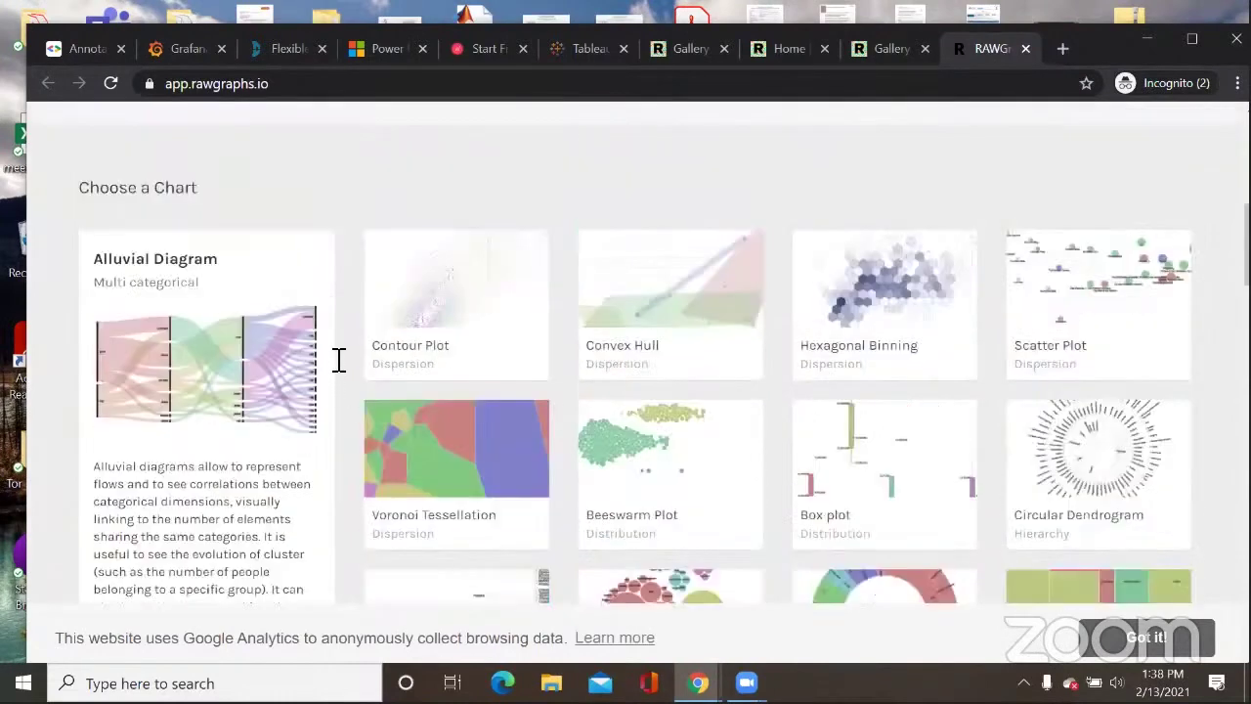
scroll(311, 347, up, 10)
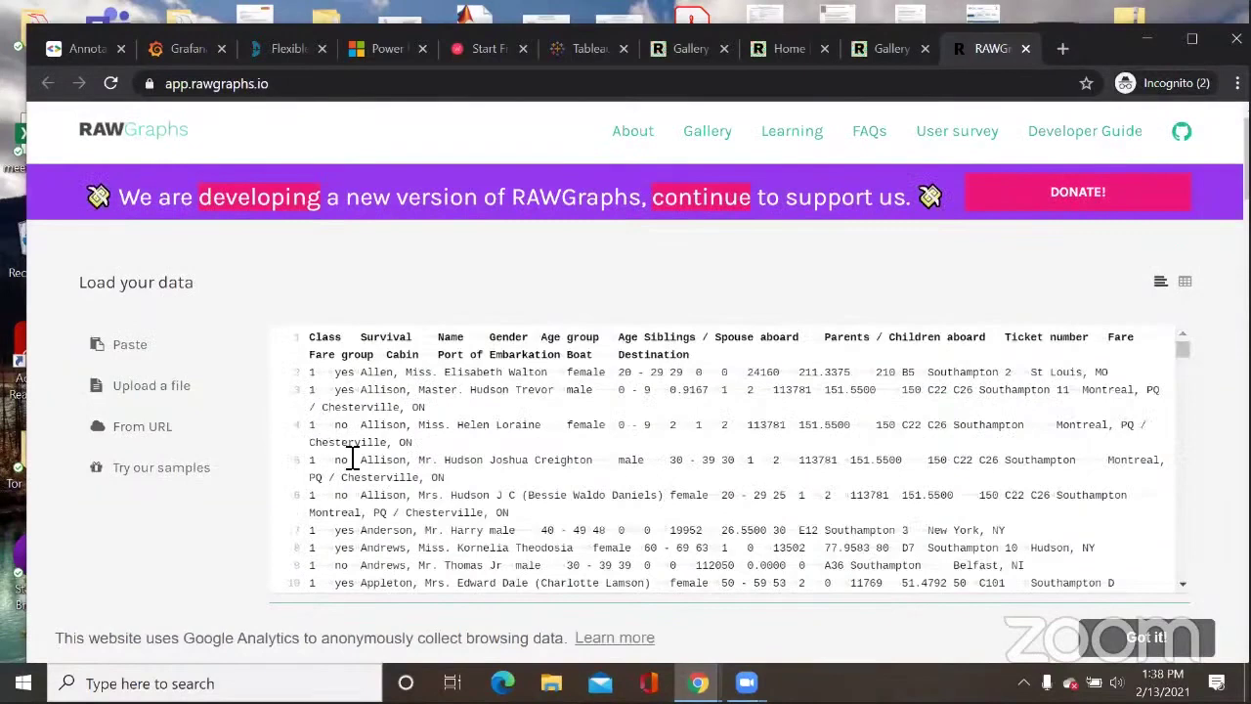
scroll(354, 459, down, 4)
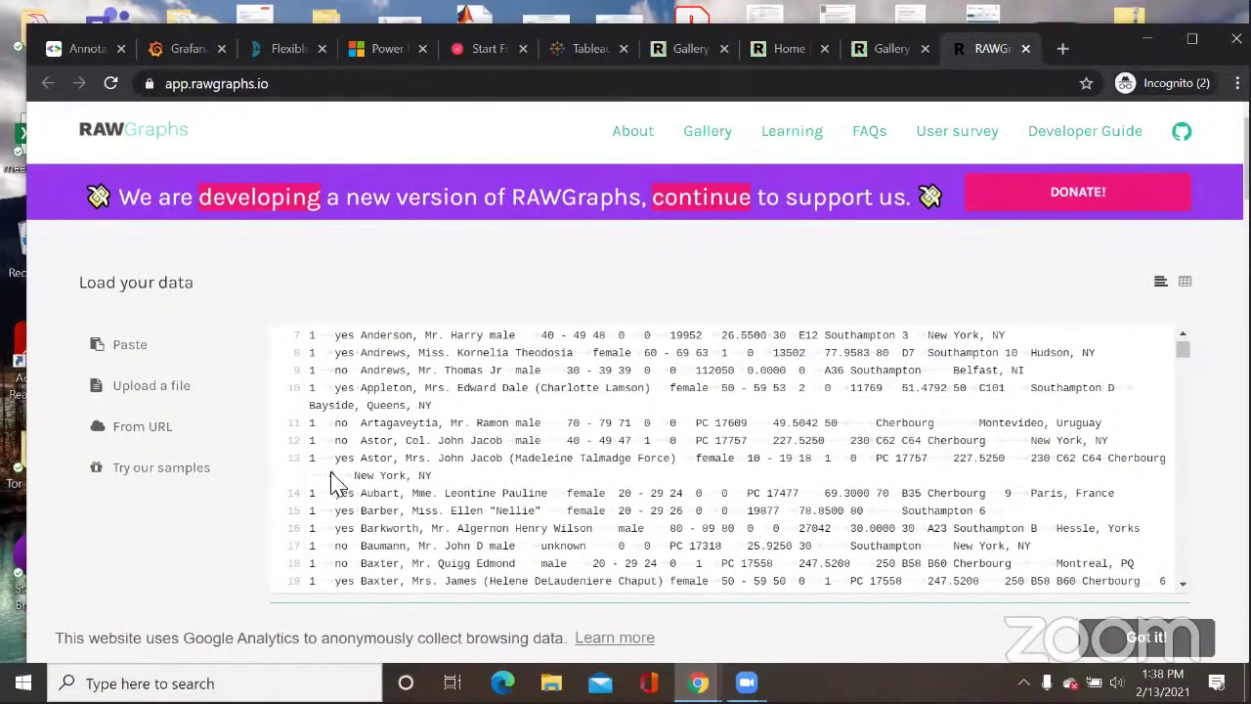
scroll(332, 481, up, 4)
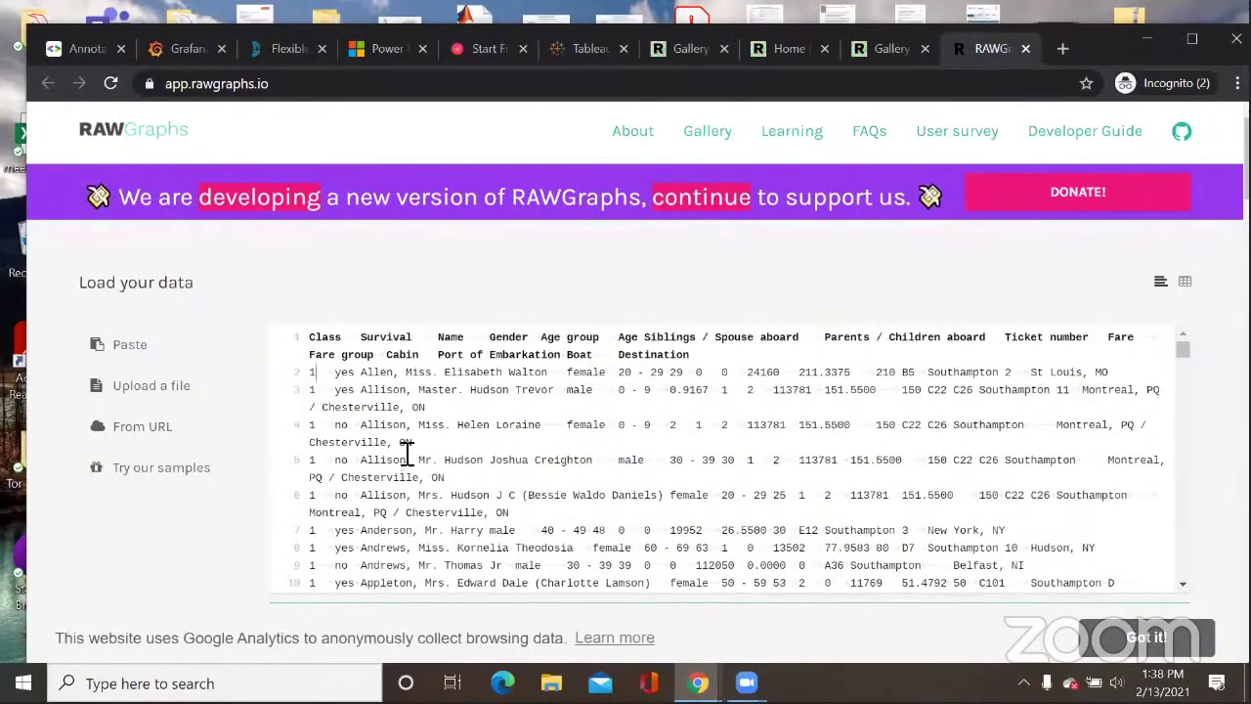
scroll(406, 457, down, 7)
scroll(408, 463, down, 5)
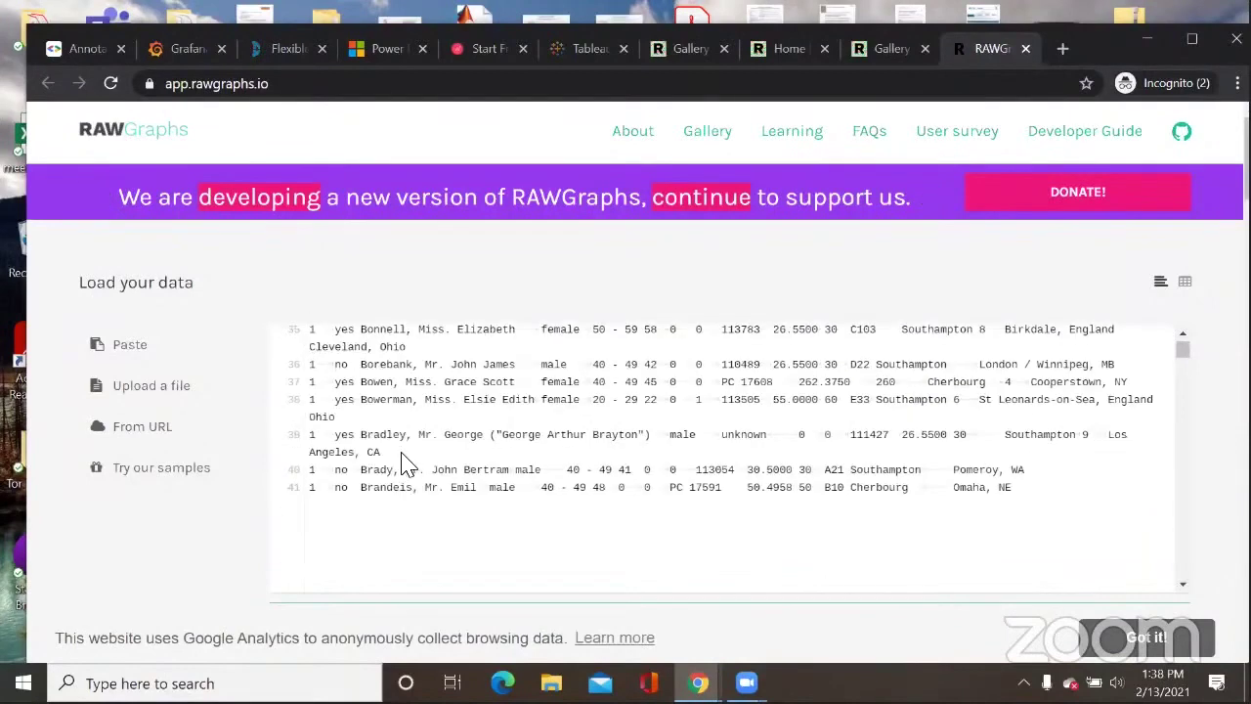
scroll(408, 463, up, 3)
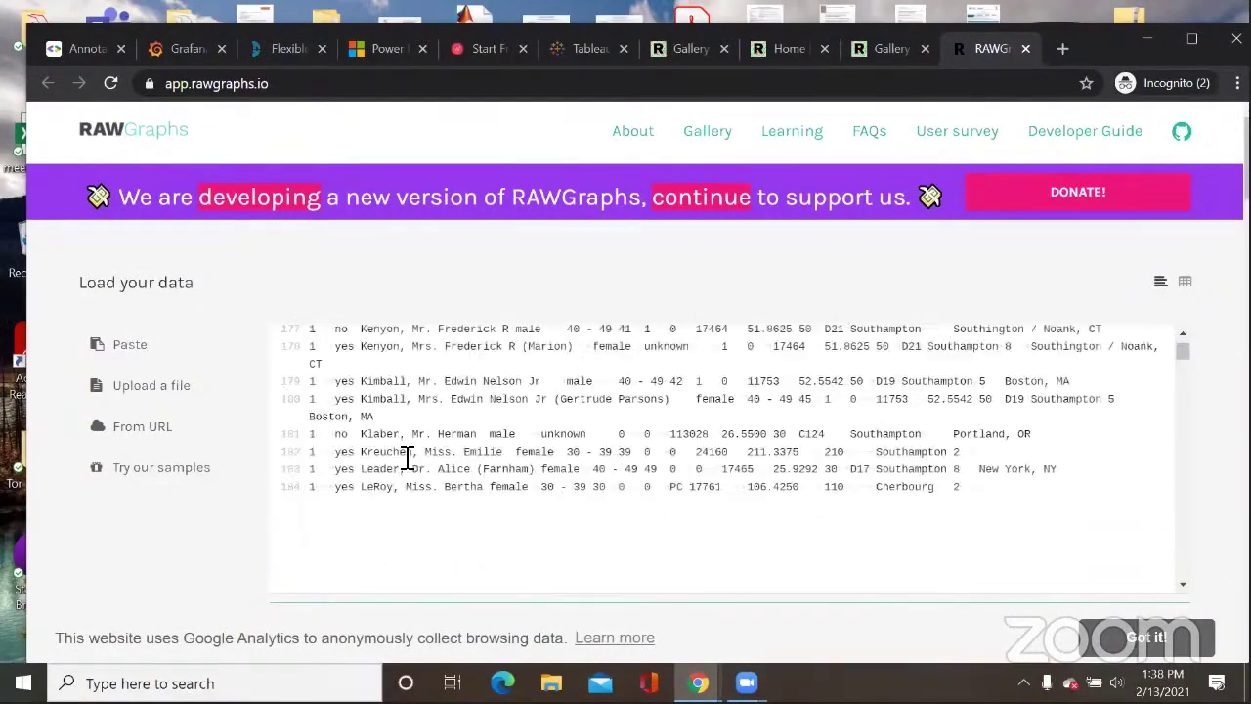
scroll(904, 396, up, 2)
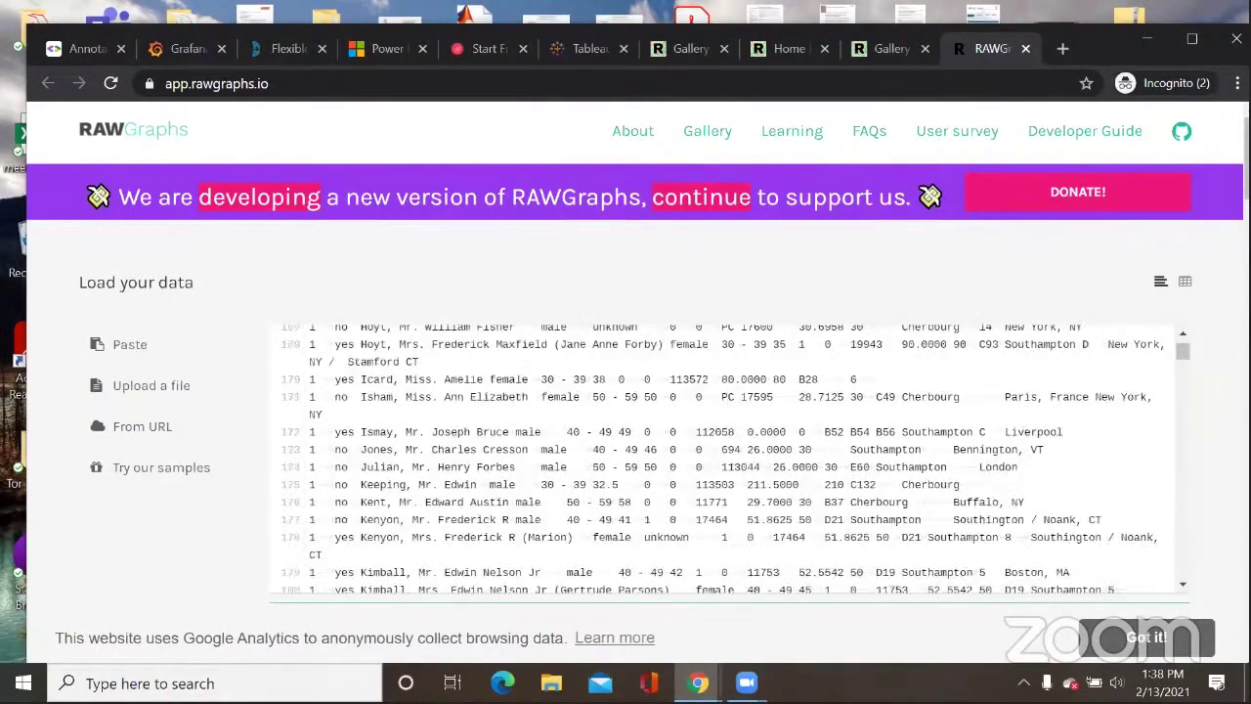
scroll(723, 457, up, 3)
scroll(723, 458, up, 5)
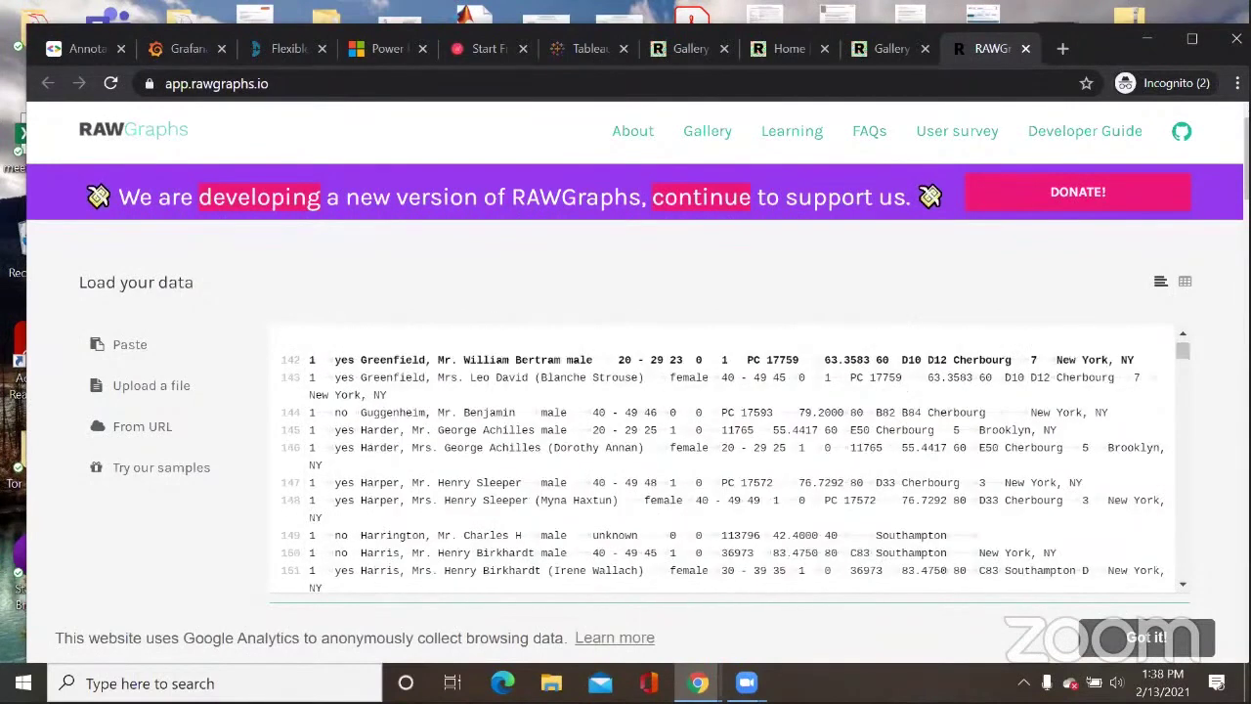
Step: Try adding Destination to the alluvial diagram's Steps alongside Class and Gender
scroll(635, 391, down, 6)
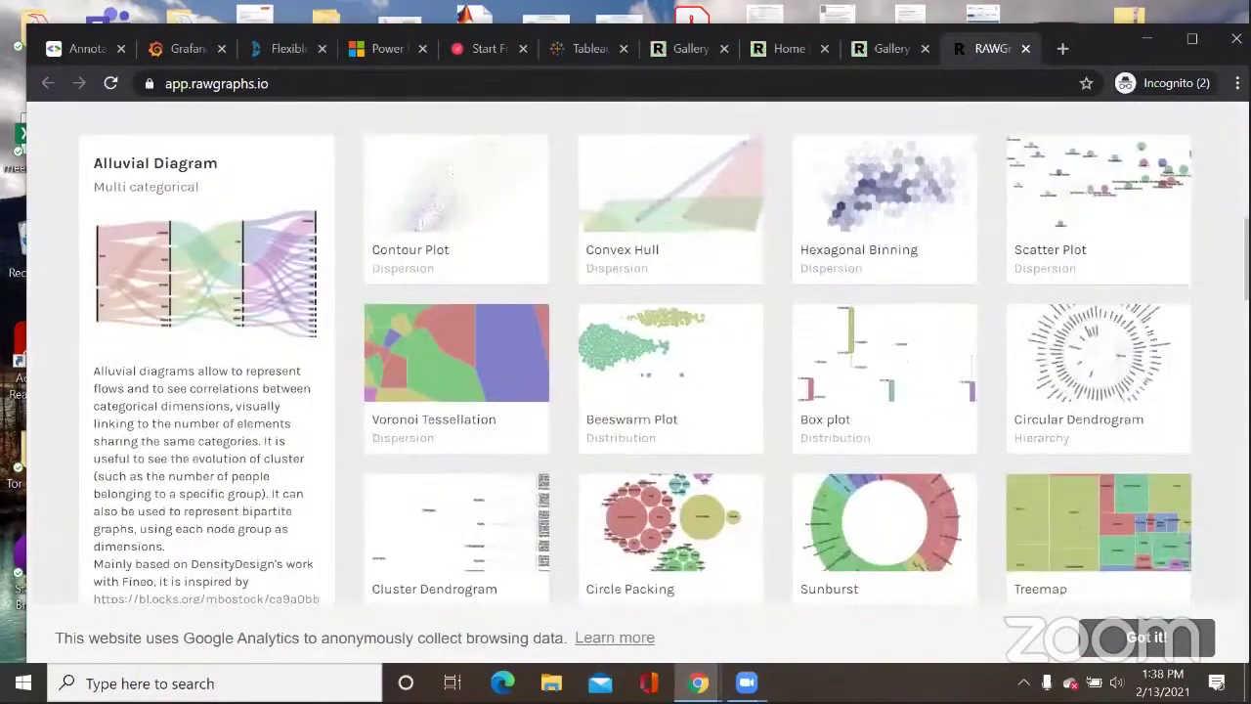
scroll(635, 391, down, 3)
scroll(684, 497, down, 10)
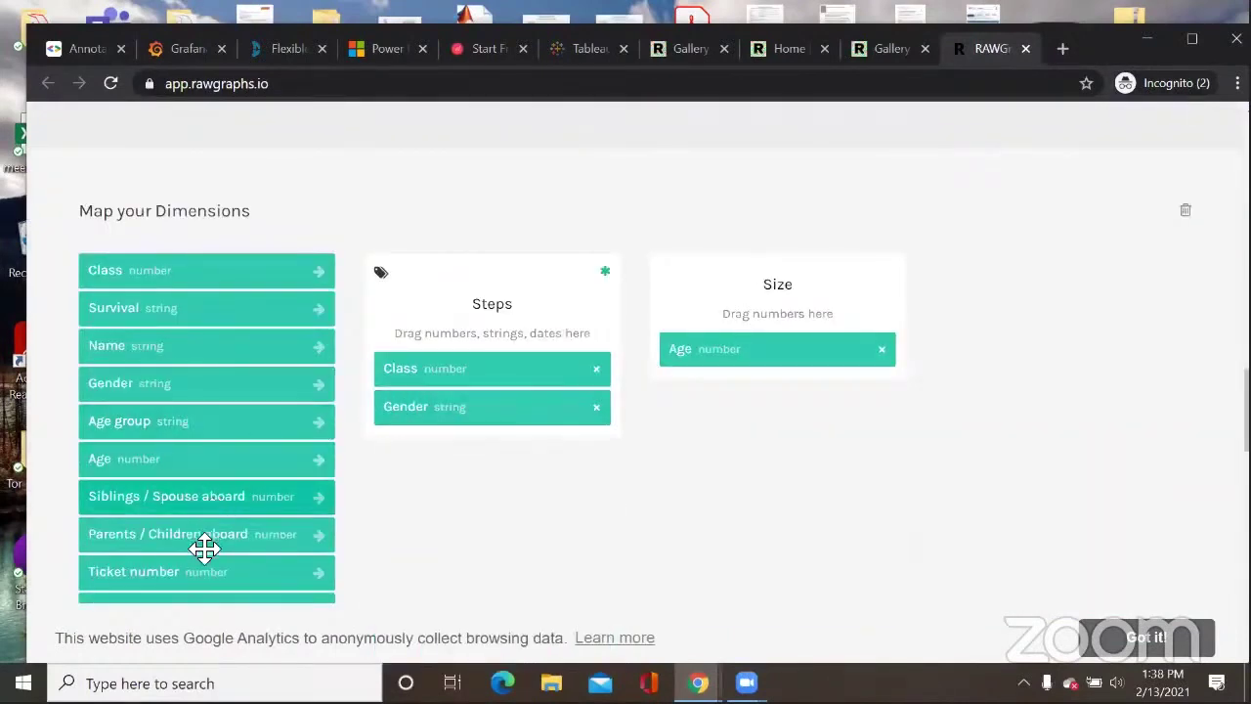
scroll(211, 559, down, 2)
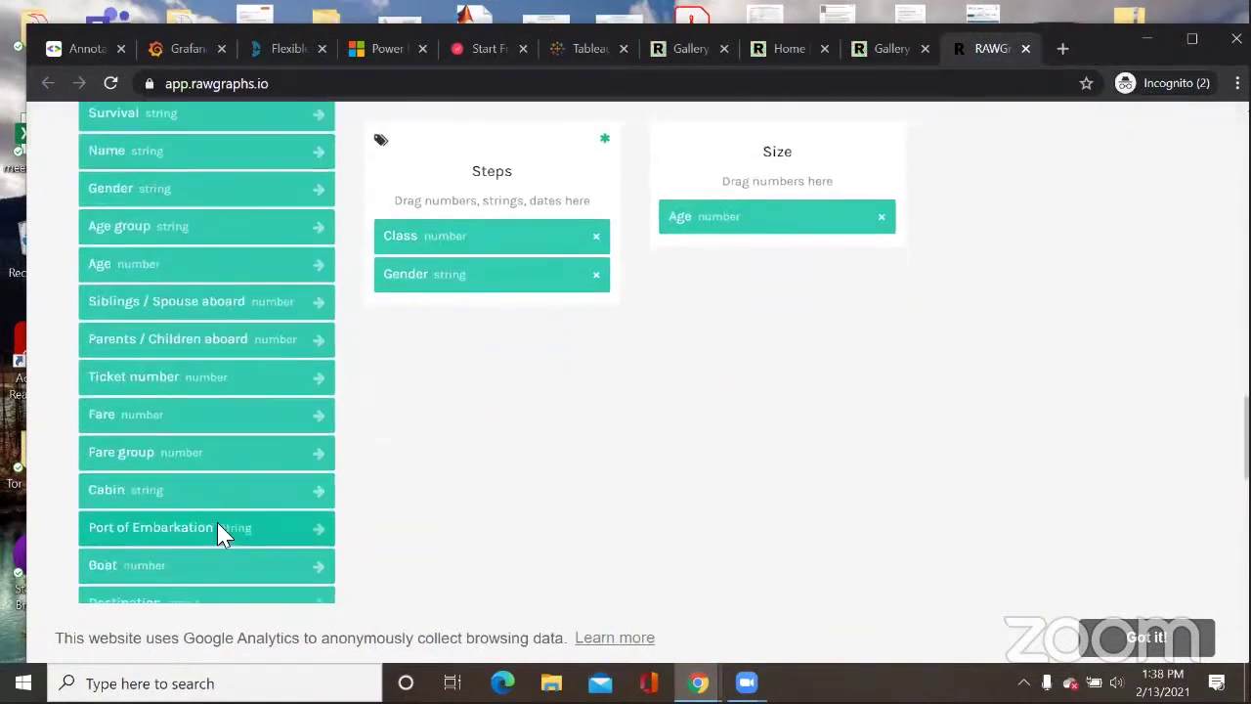
scroll(220, 530, down, 1)
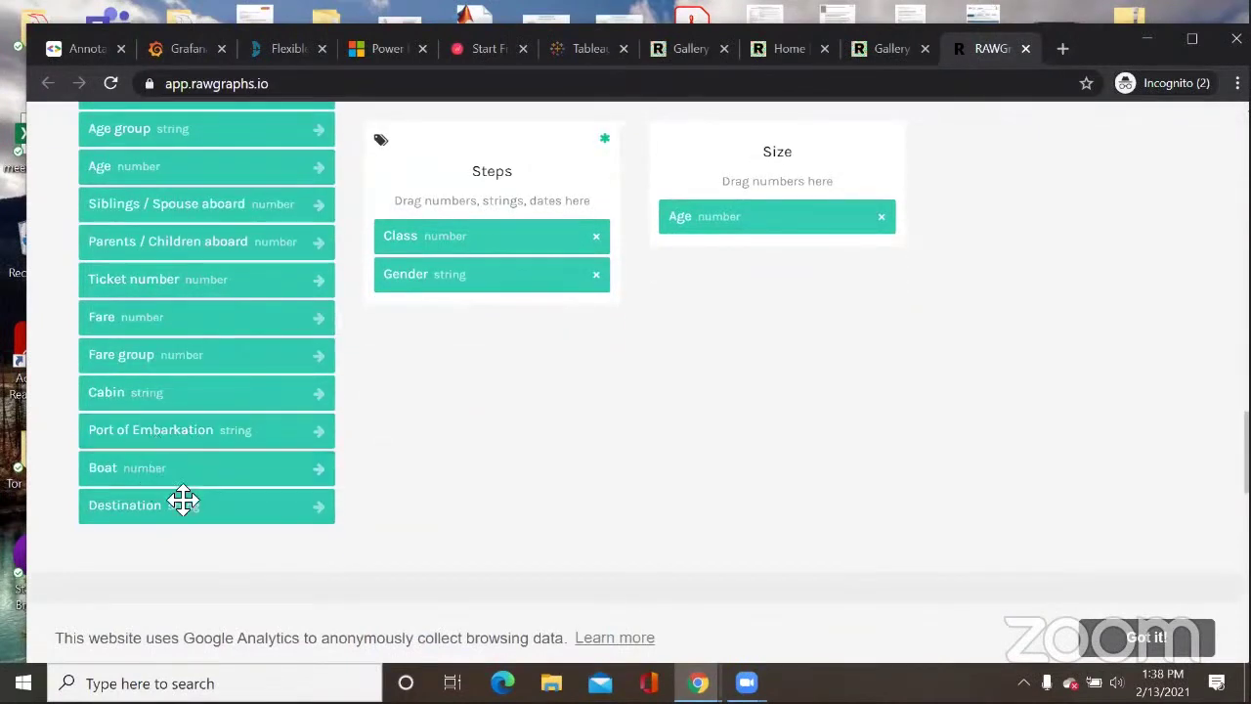
drag(165, 517, 449, 330)
scroll(577, 435, down, 5)
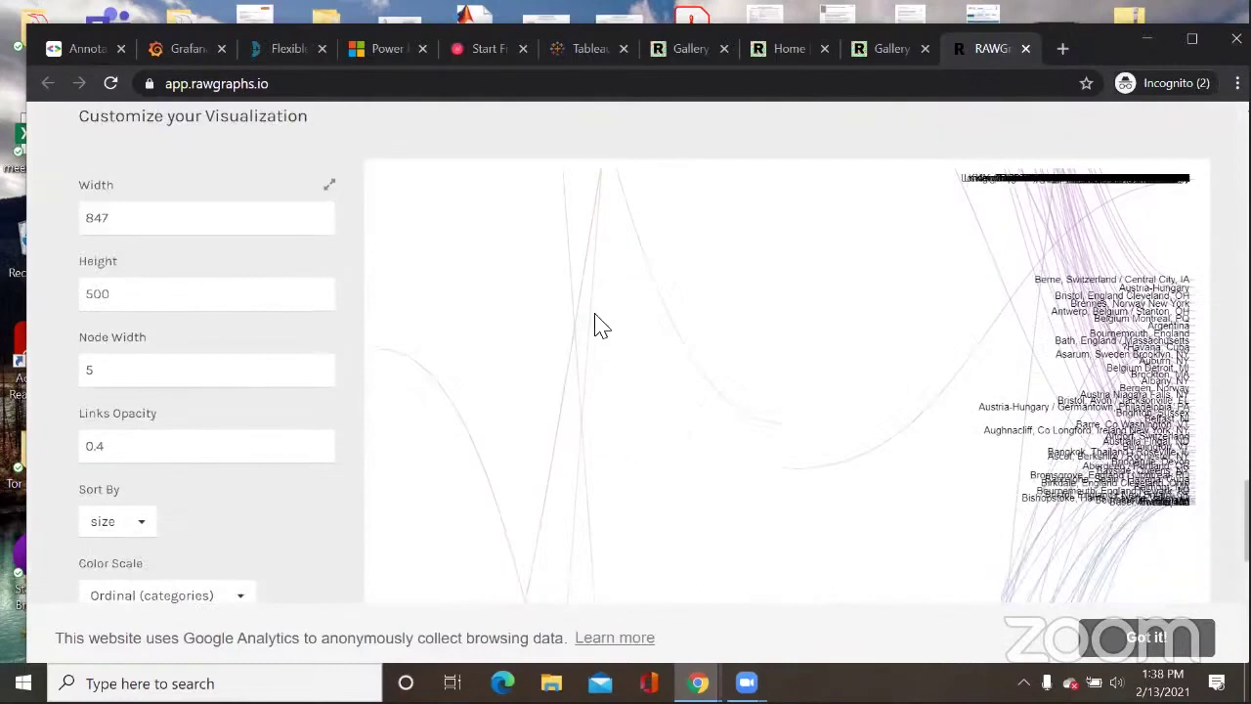
scroll(582, 362, down, 3)
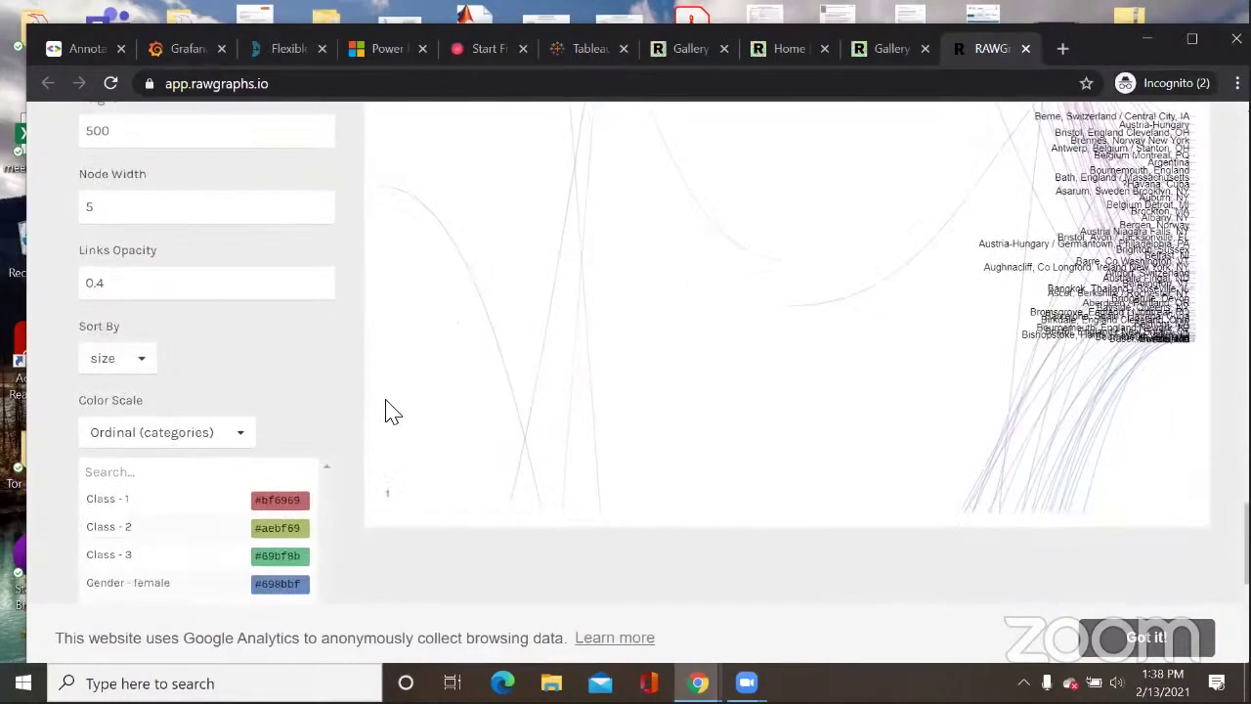
scroll(235, 390, up, 10)
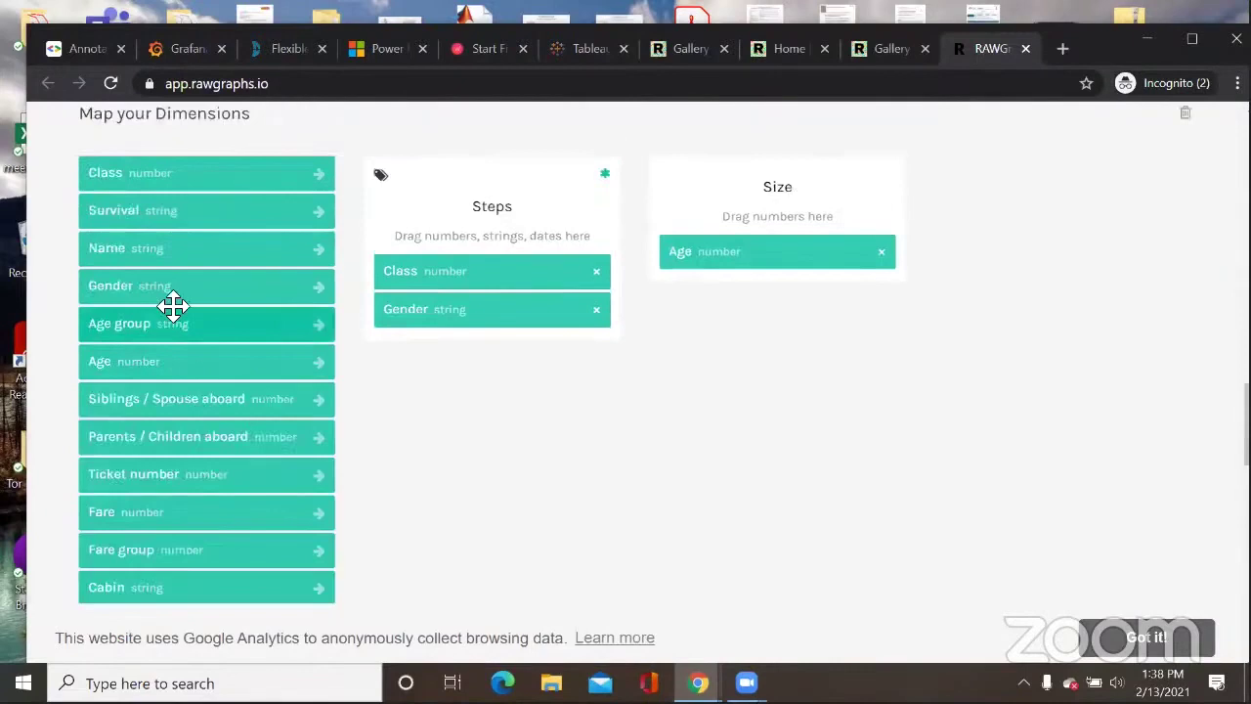
scroll(173, 306, up, 1)
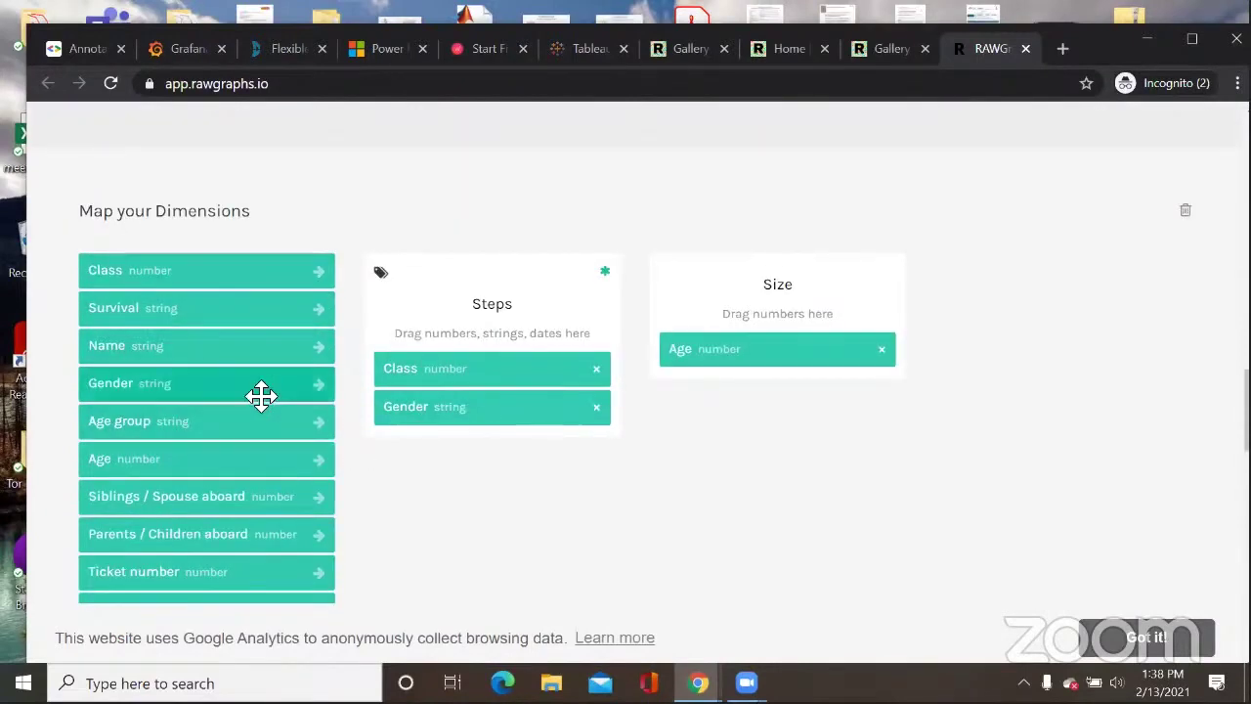
Step: Examine how the flows in the alluvial diagram connect passenger classes 1, 2 and 3 with male and female
scroll(530, 466, down, 8)
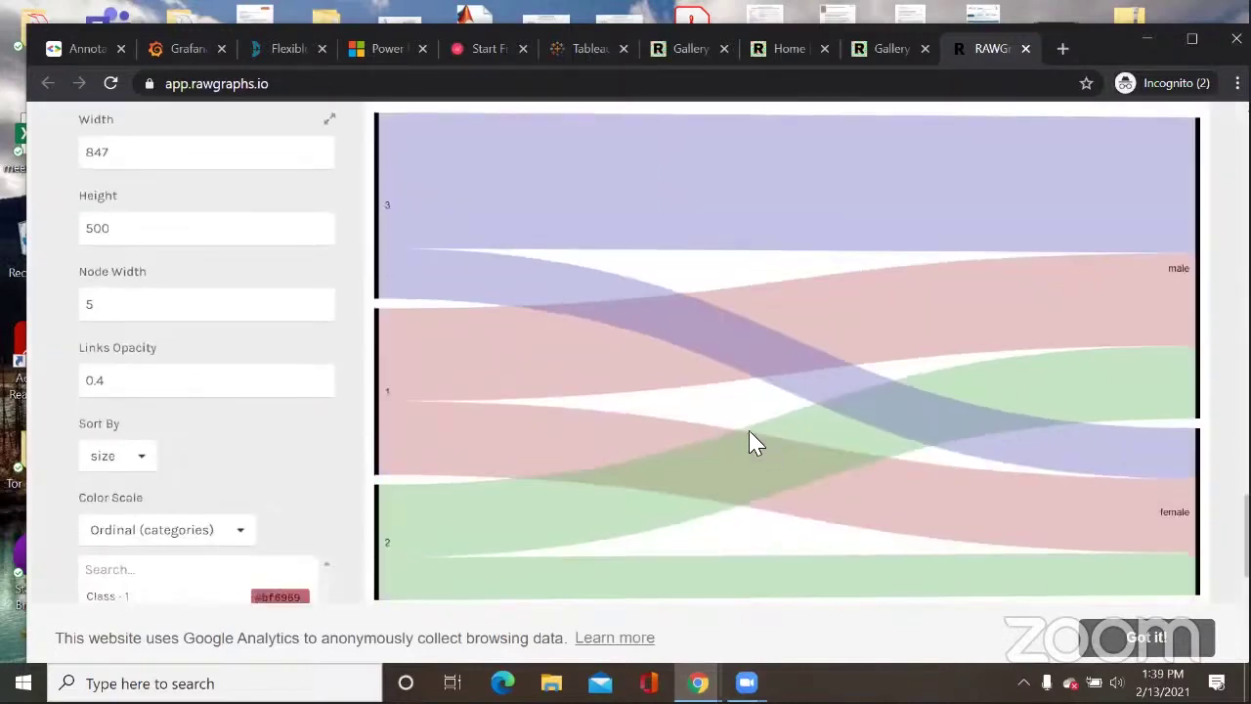
drag(383, 204, 394, 209)
scroll(1117, 215, down, 3)
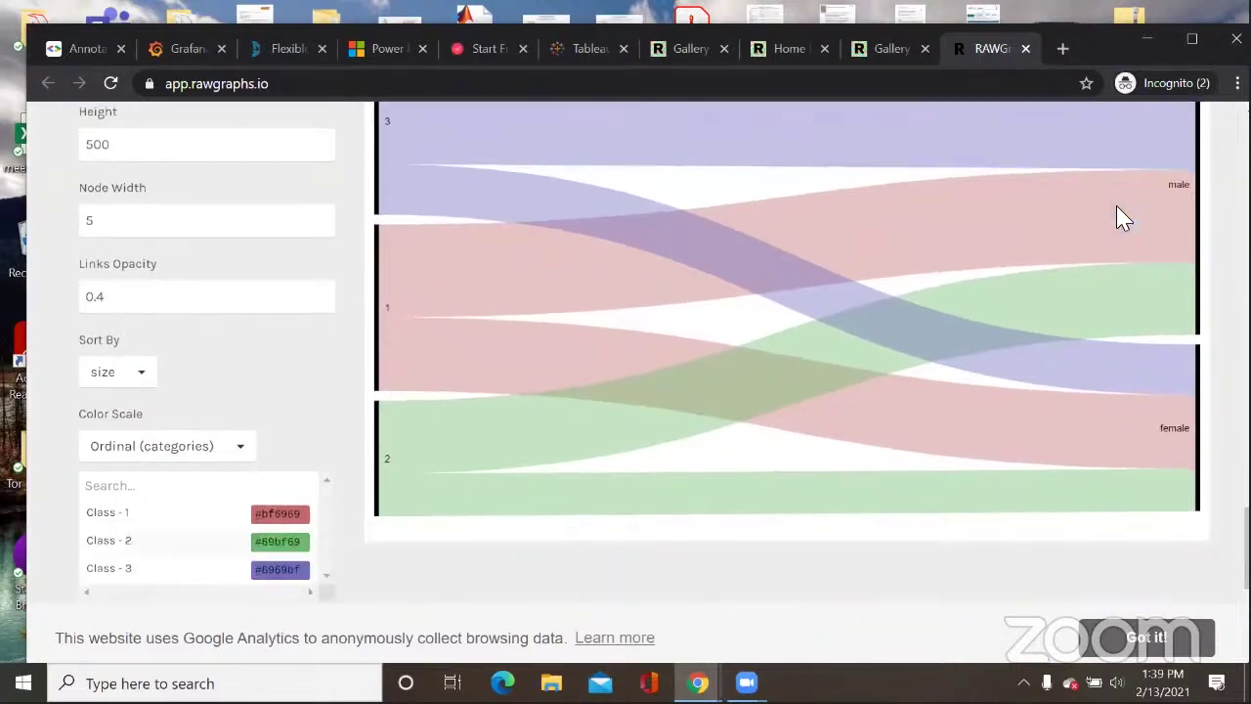
scroll(294, 332, down, 1)
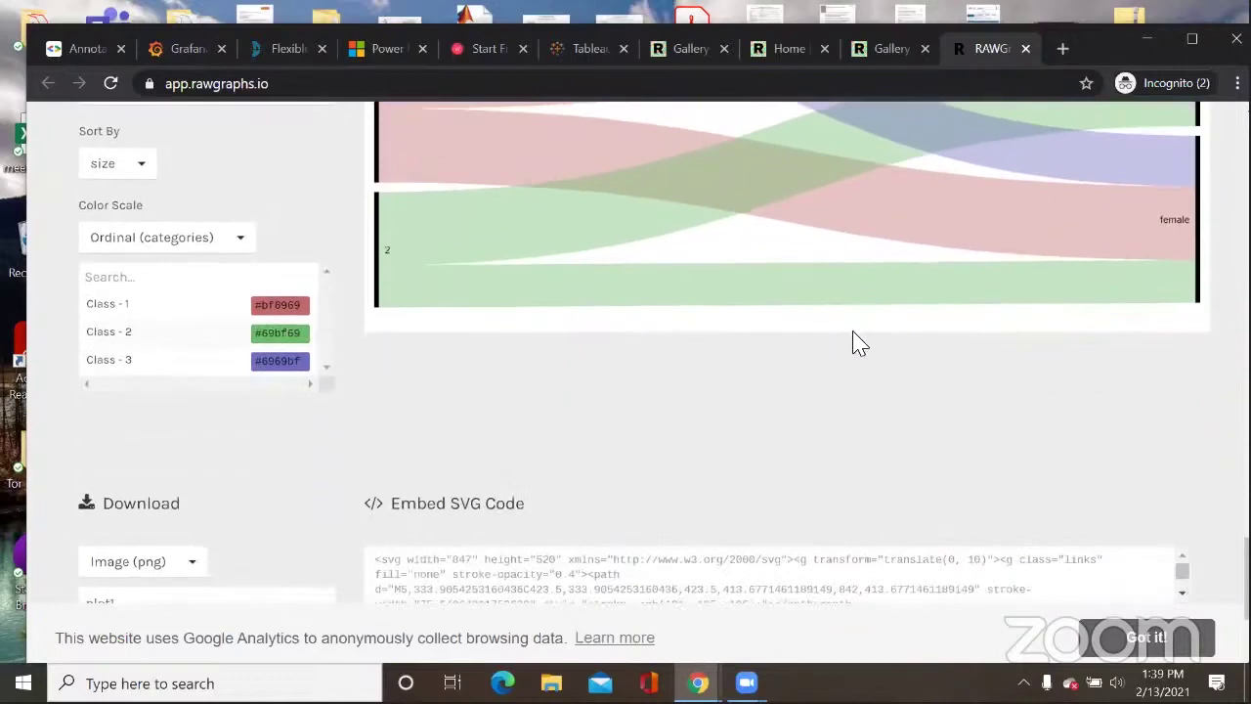
scroll(879, 352, down, 2)
scroll(299, 380, up, 3)
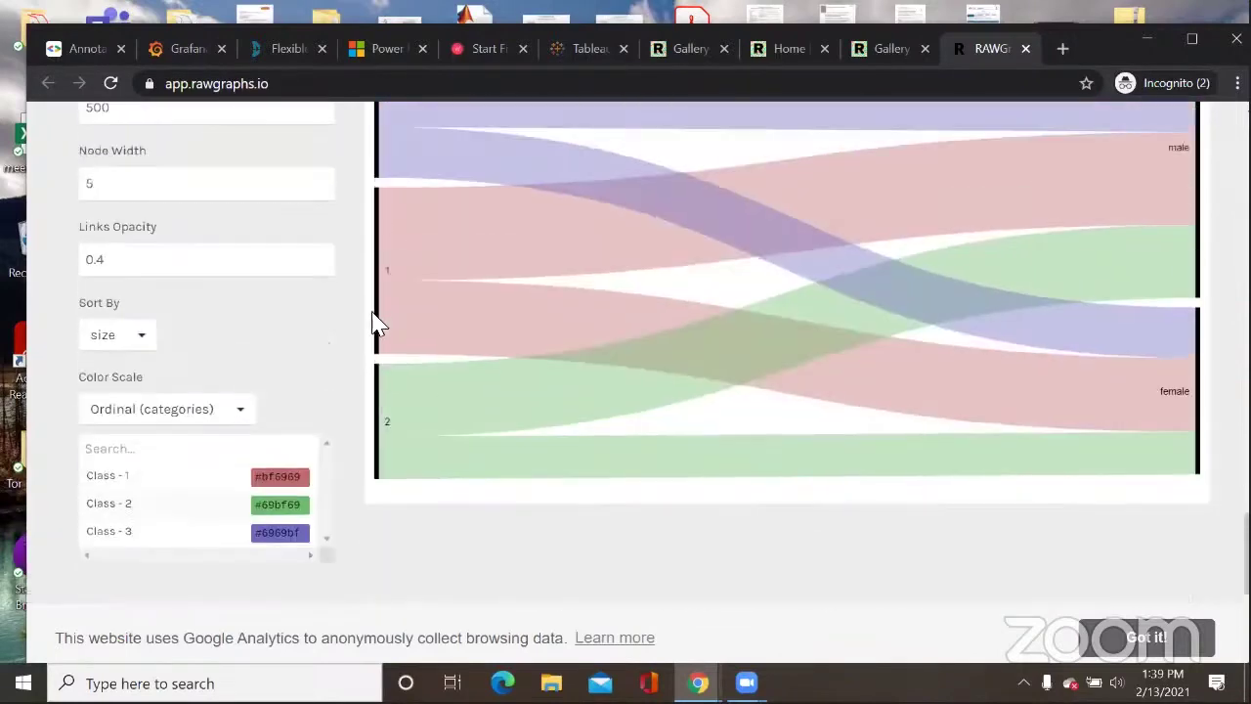
scroll(401, 311, up, 1)
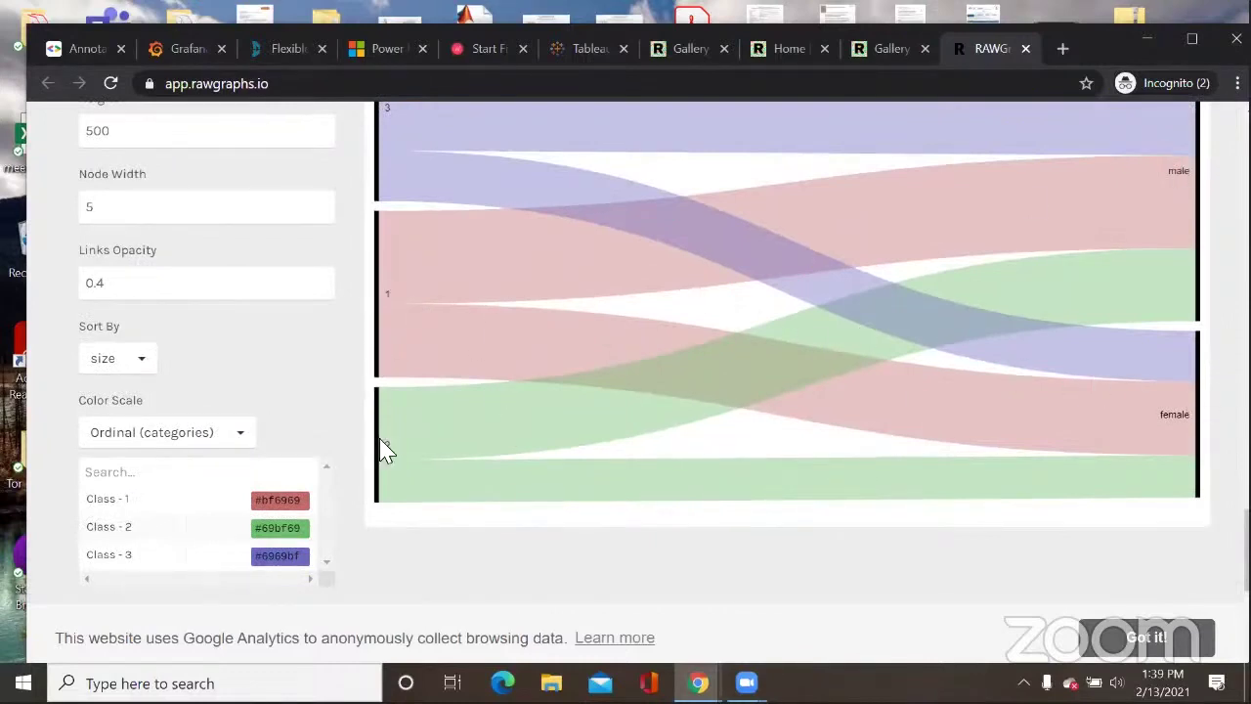
scroll(1080, 329, up, 3)
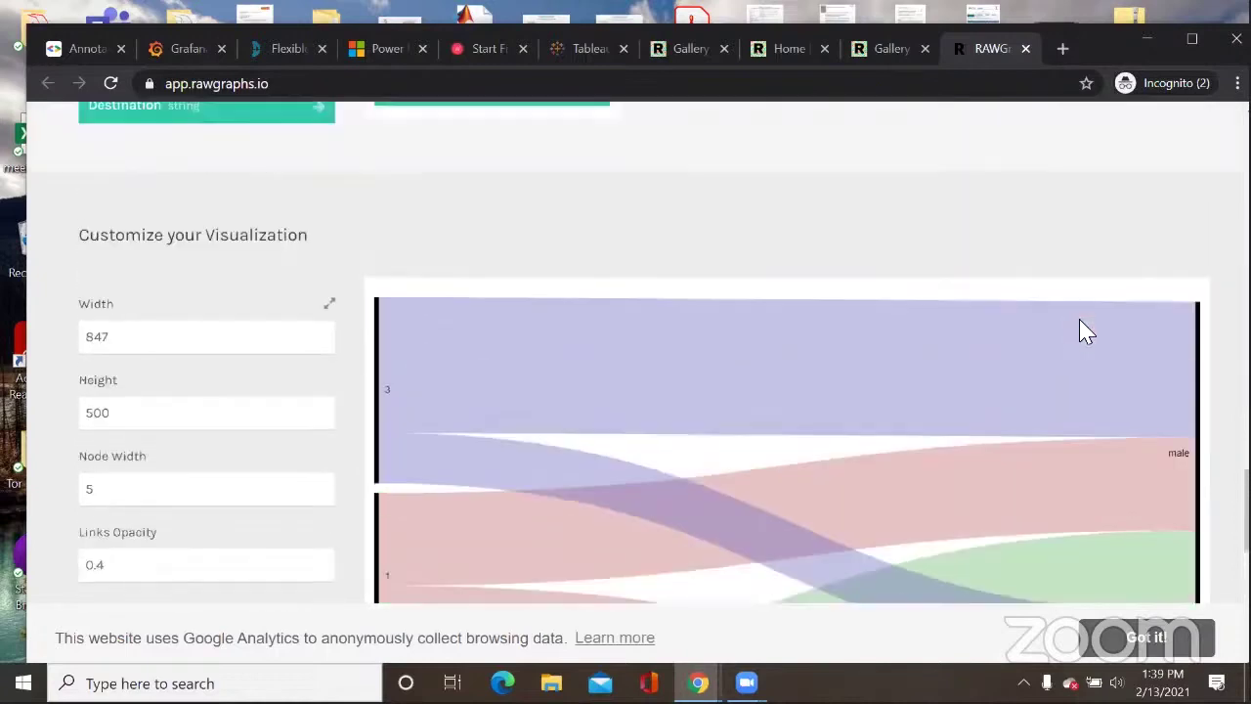
scroll(749, 372, down, 2)
scroll(857, 329, up, 1)
scroll(877, 352, up, 1)
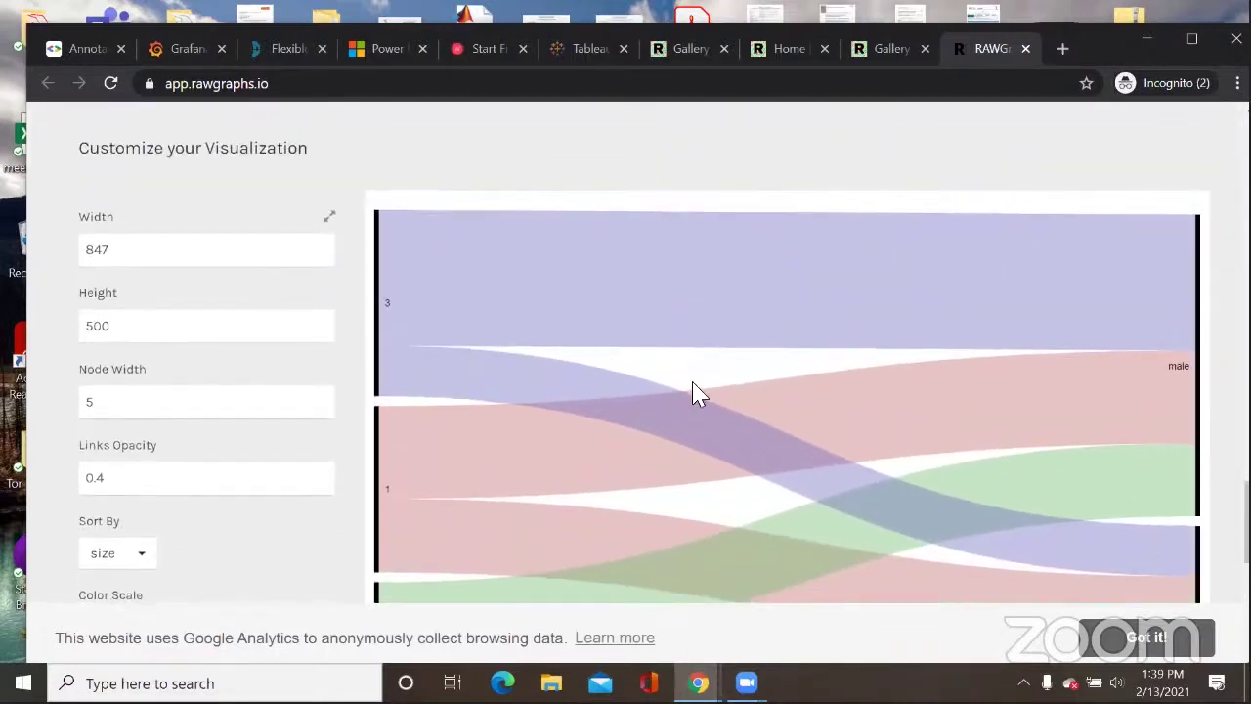
Step: Compare the dimensions mapped to Steps and Size with the alluvial diagram drawn from them
scroll(695, 384, up, 2)
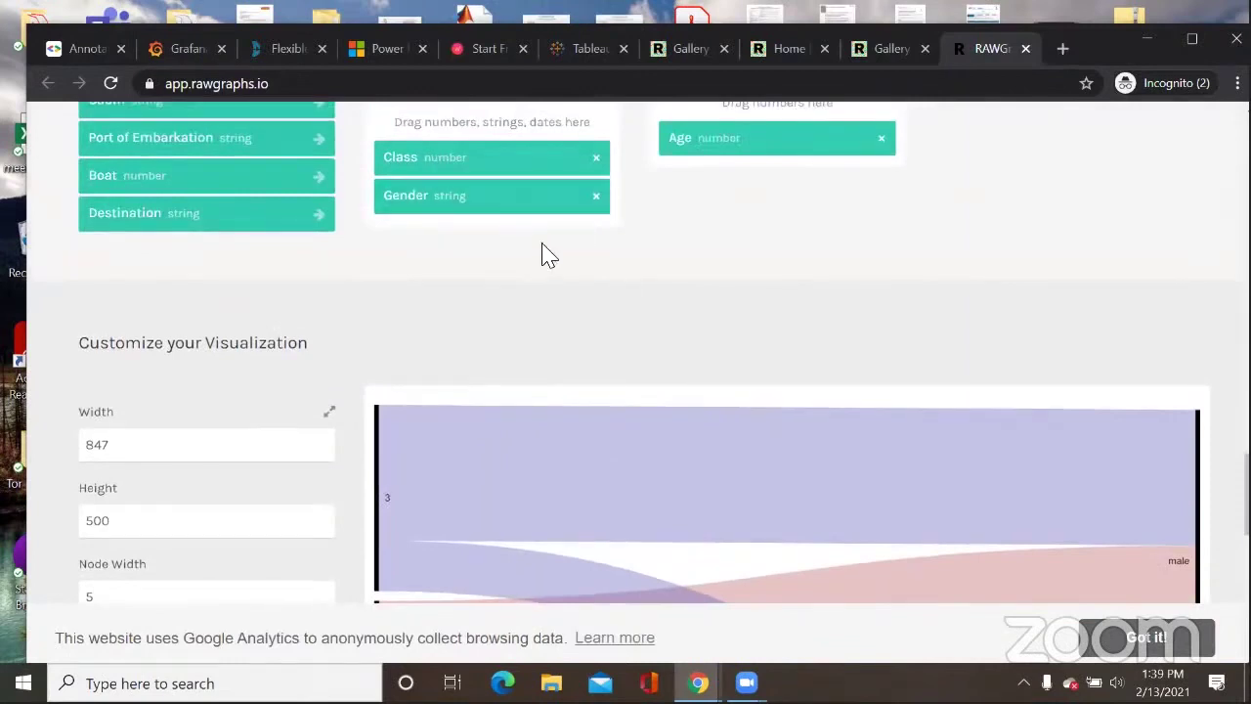
scroll(771, 232, up, 1)
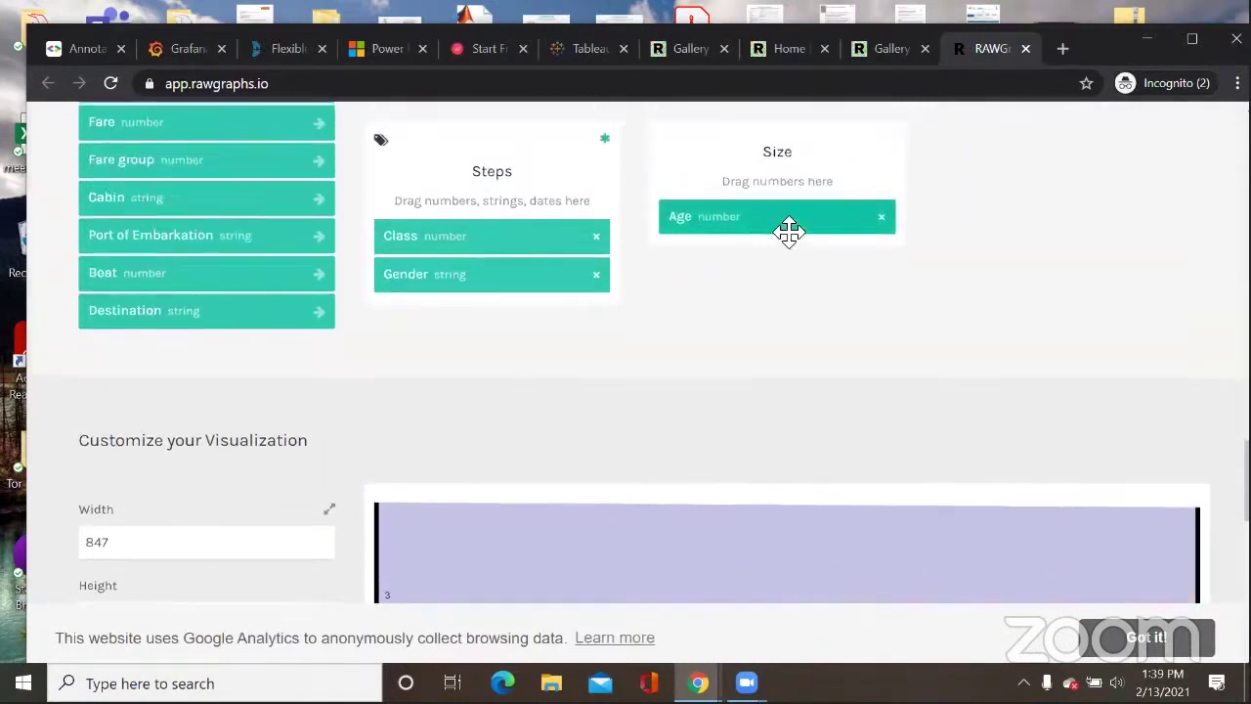
scroll(787, 225, down, 1)
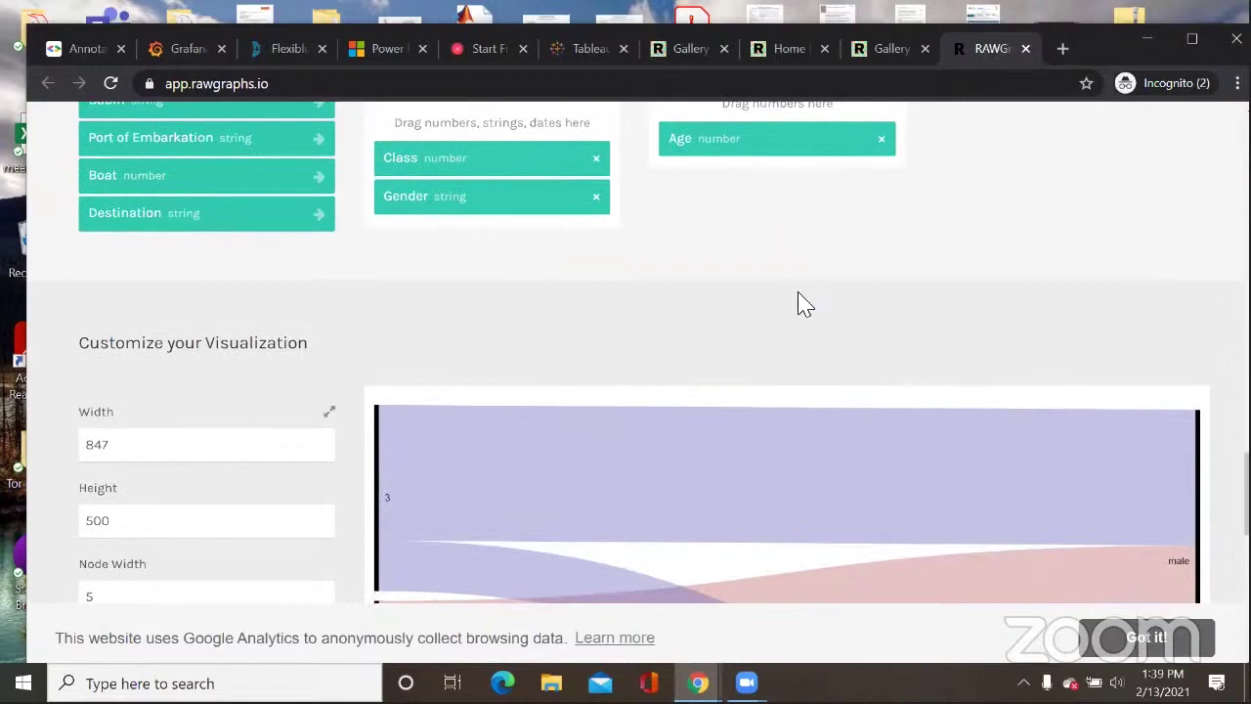
scroll(796, 303, down, 4)
scroll(795, 302, up, 5)
scroll(782, 235, down, 1)
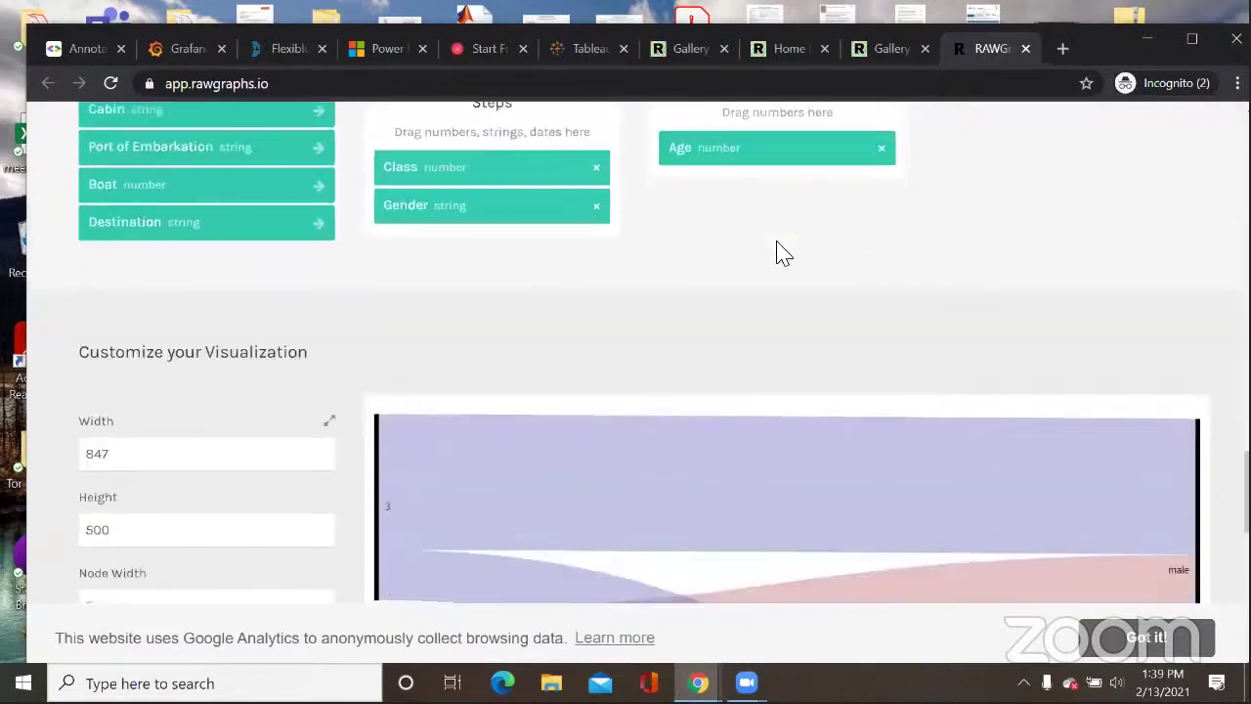
Step: Trace the alluvial diagram's flows from passenger classes 3, 1 and 2 to male and female, and check them against the mapped Steps
scroll(772, 264, down, 5)
scroll(645, 322, up, 1)
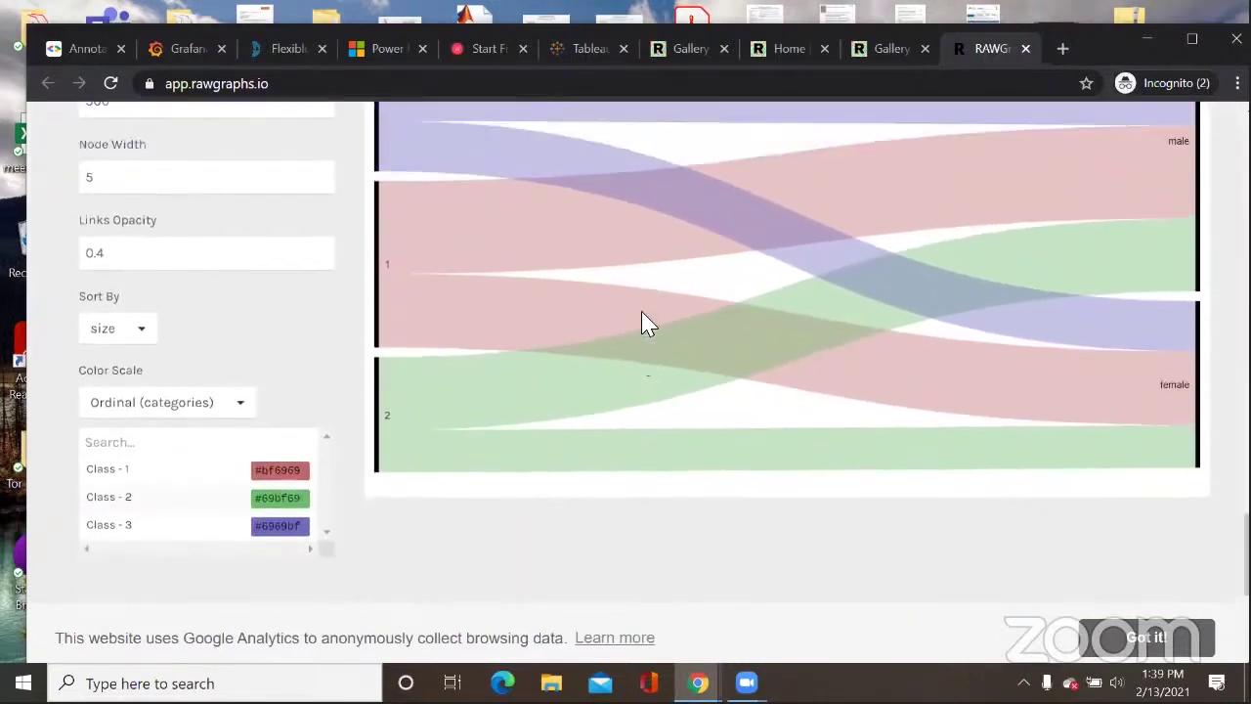
scroll(645, 323, up, 1)
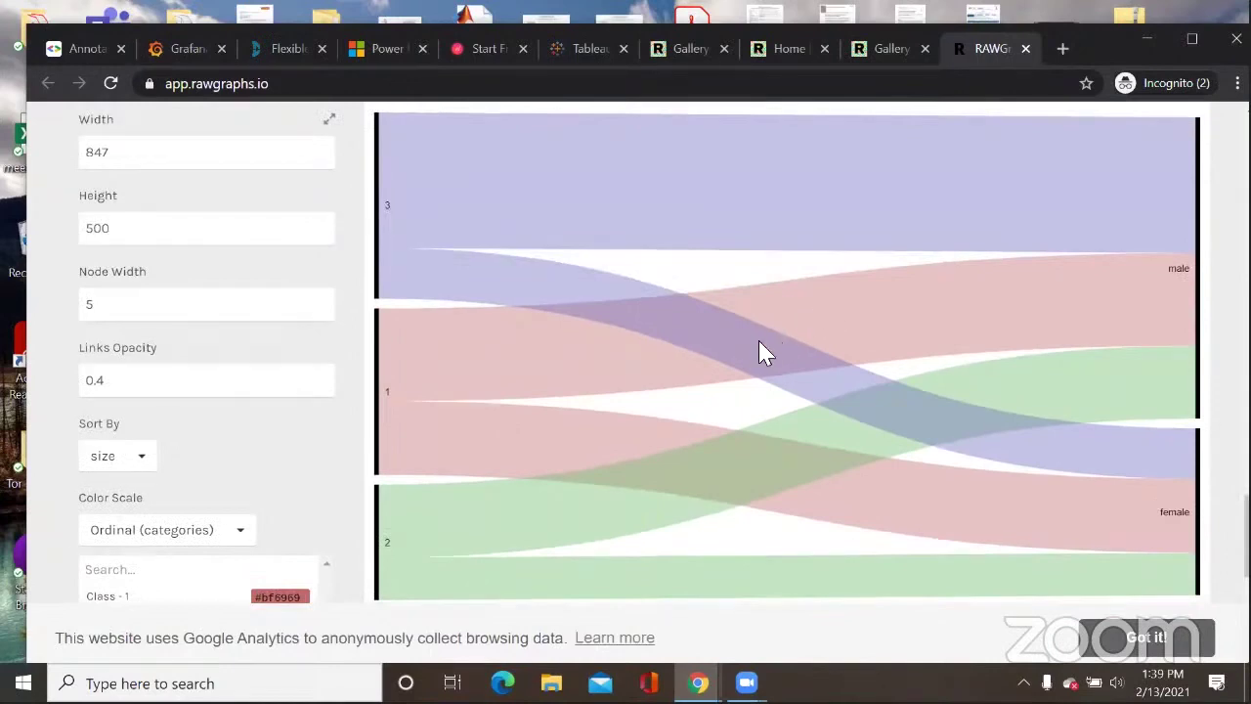
scroll(645, 352, down, 2)
scroll(610, 337, up, 3)
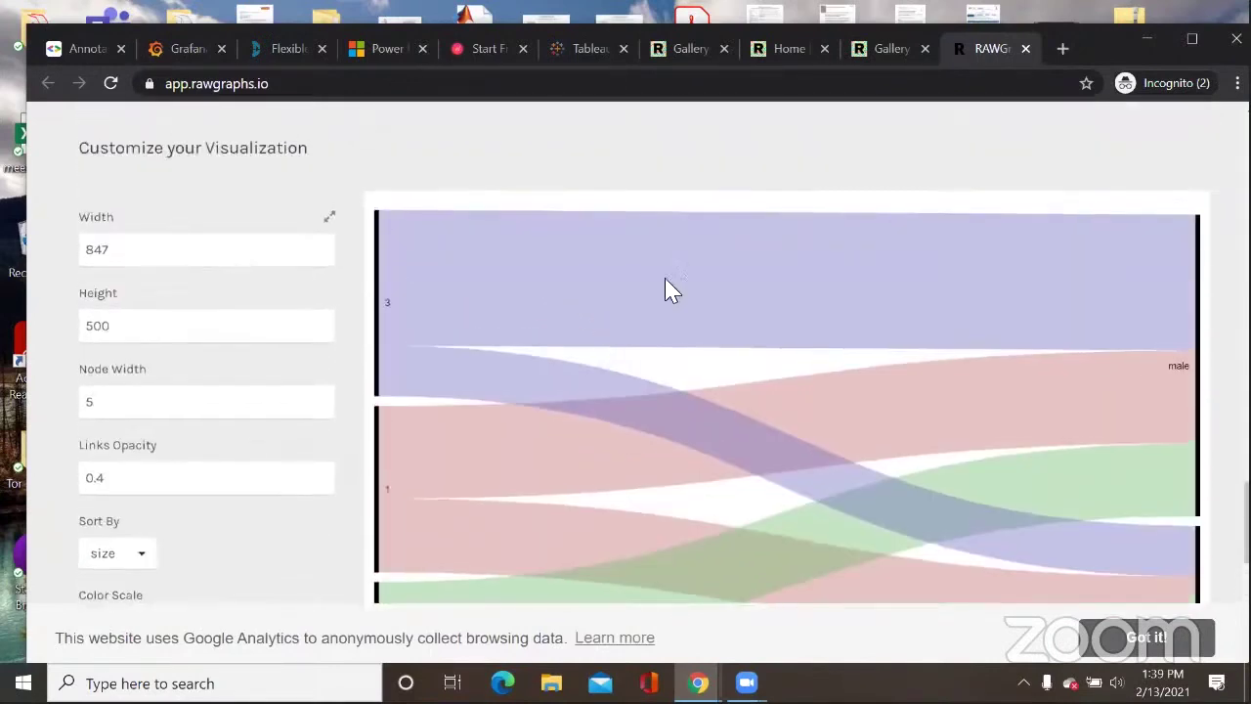
scroll(777, 289, down, 2)
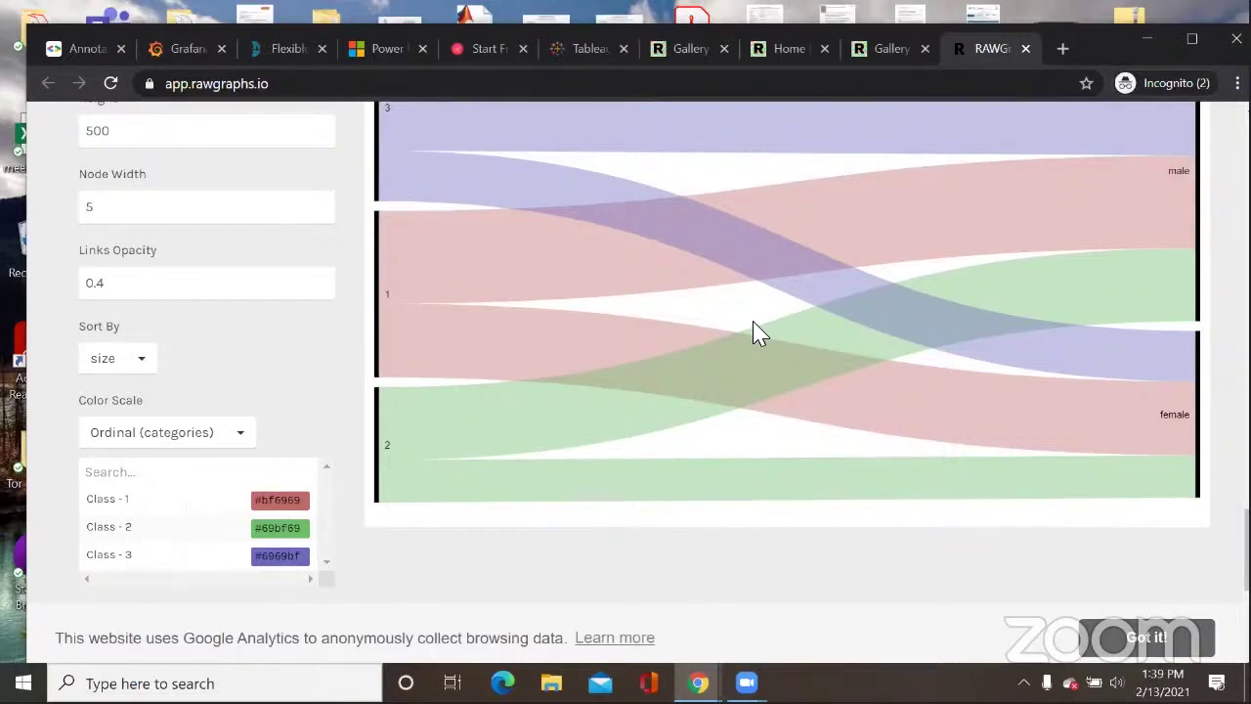
scroll(723, 263, up, 2)
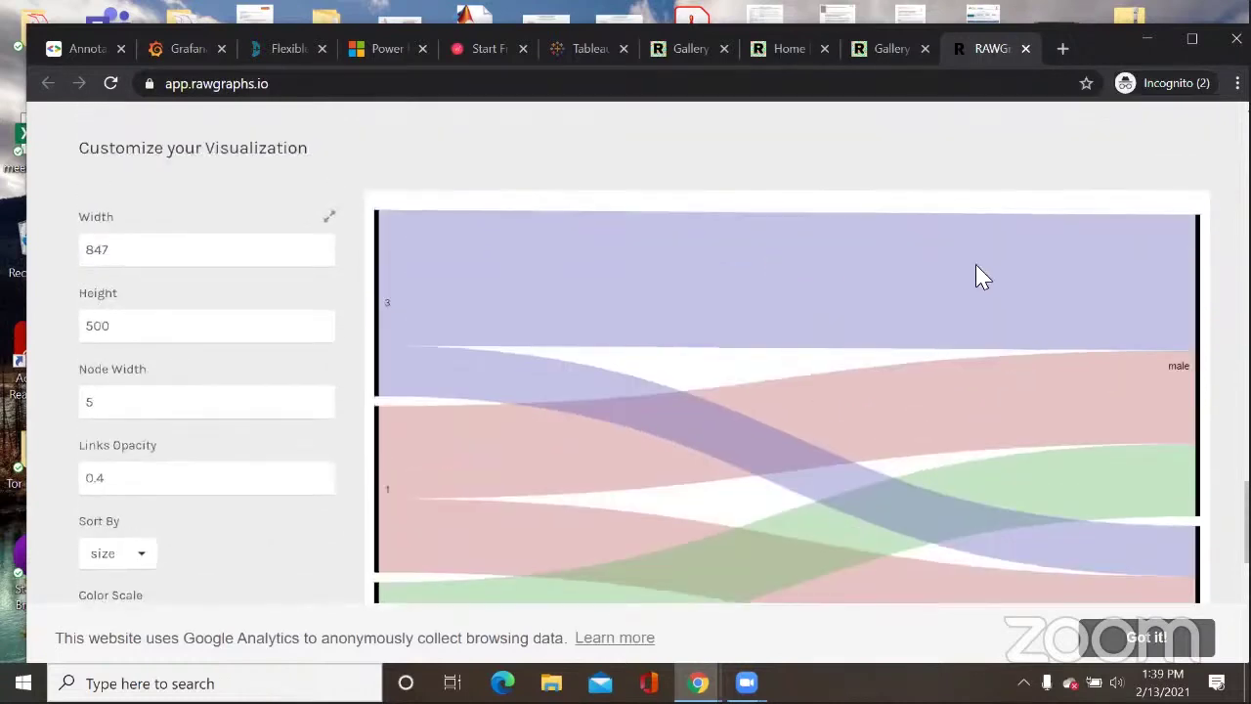
scroll(737, 276, up, 3)
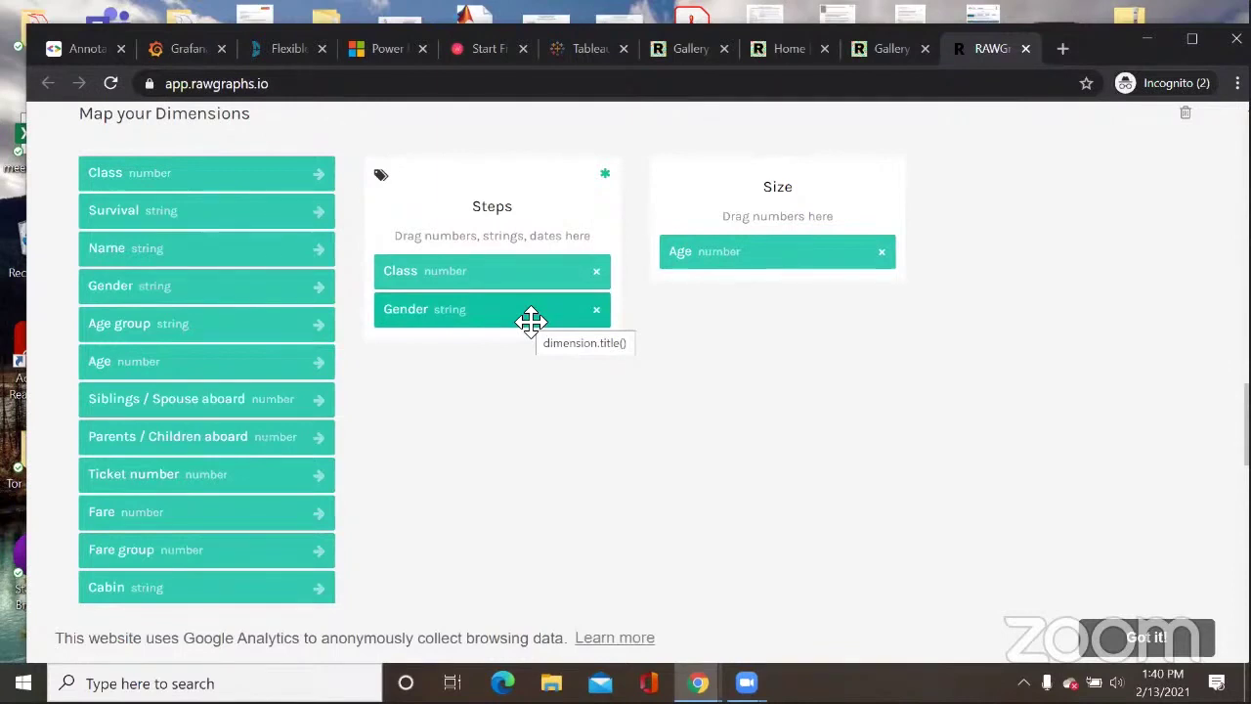
Step: Look over the available chart types surrounding the selected Alluvial Diagram, from Contour Plot to the time series charts
scroll(1041, 343, up, 8)
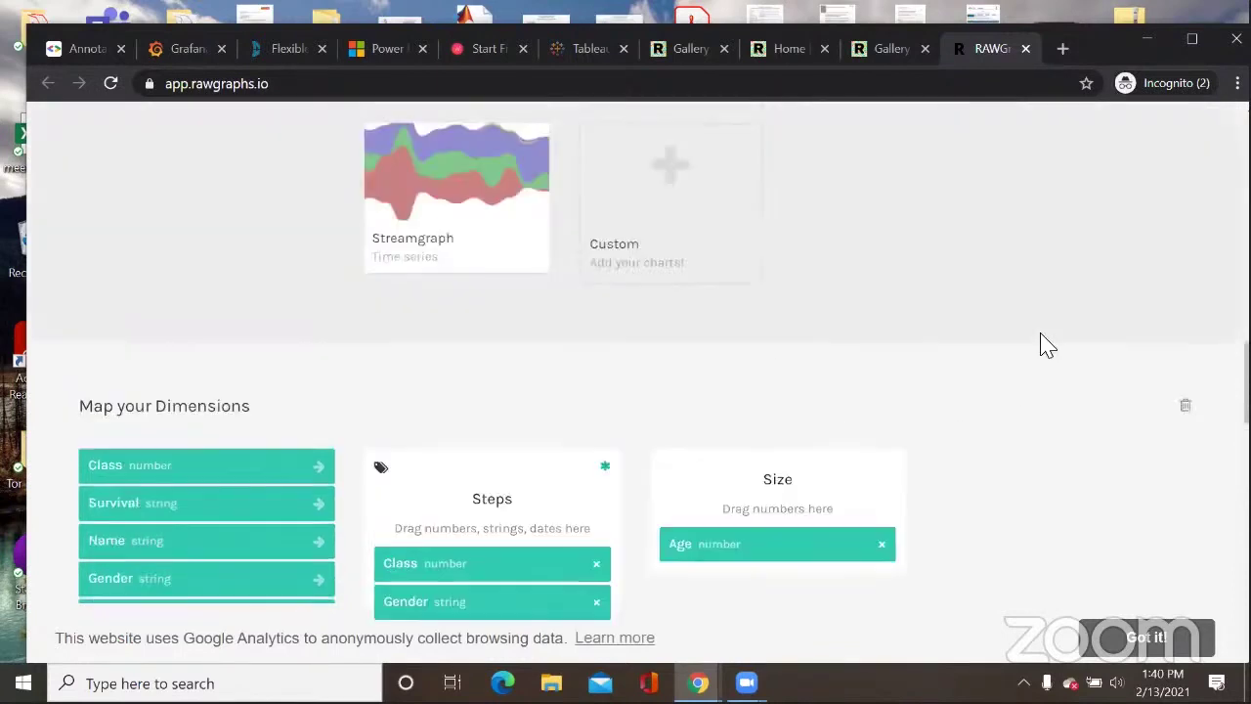
scroll(977, 342, up, 1)
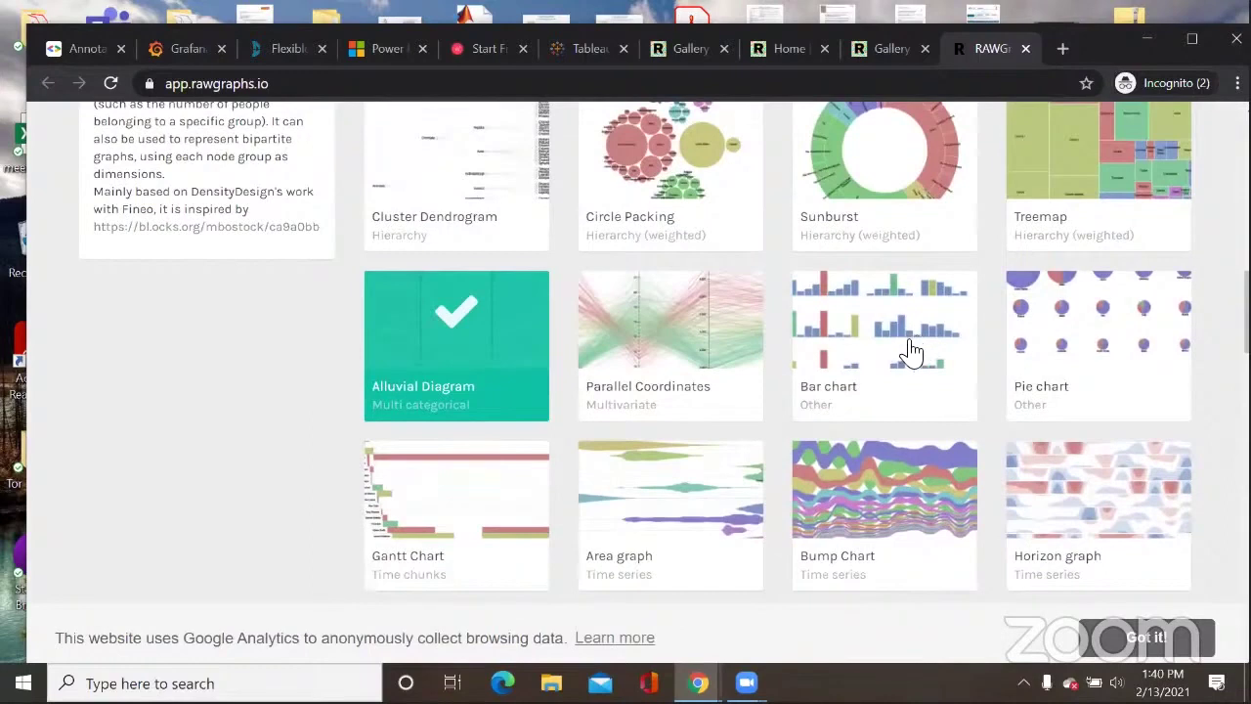
scroll(547, 371, up, 2)
scroll(544, 358, up, 2)
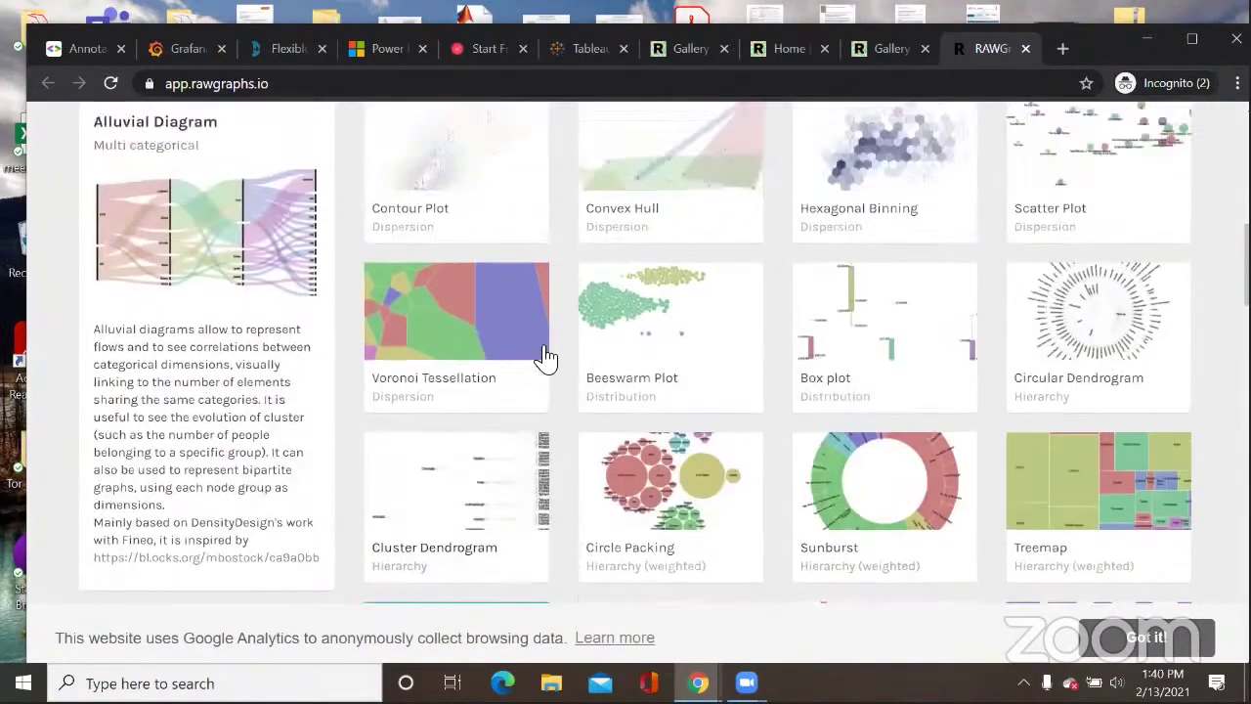
scroll(663, 427, down, 3)
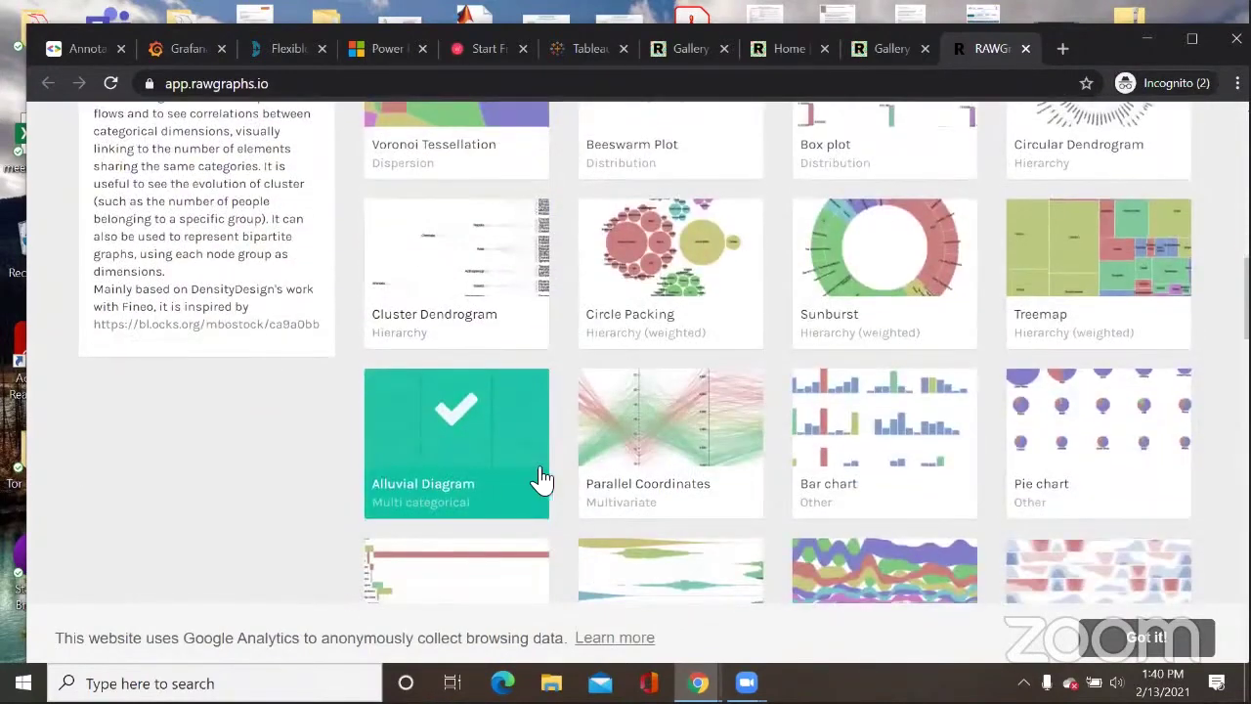
scroll(911, 444, down, 2)
scroll(910, 445, up, 1)
scroll(909, 445, up, 6)
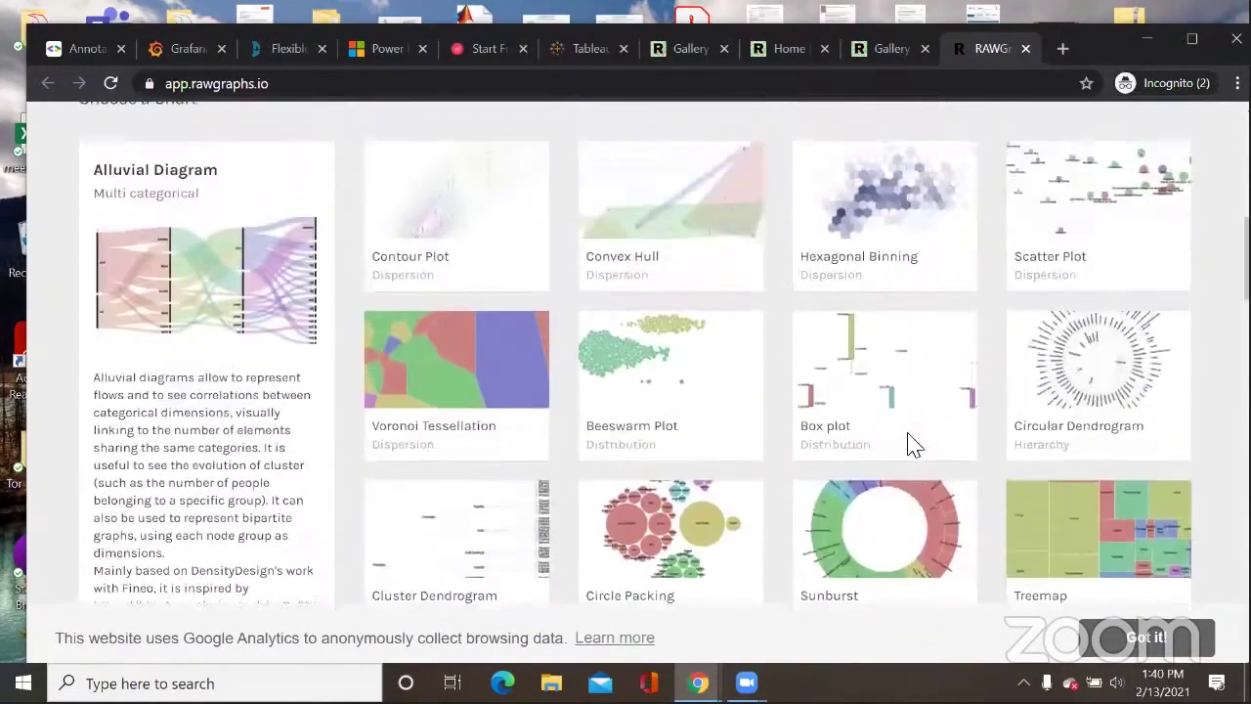
Step: Examine the column headings and passenger rows of the loaded Titanic data
scroll(908, 444, up, 4)
scroll(754, 362, up, 10)
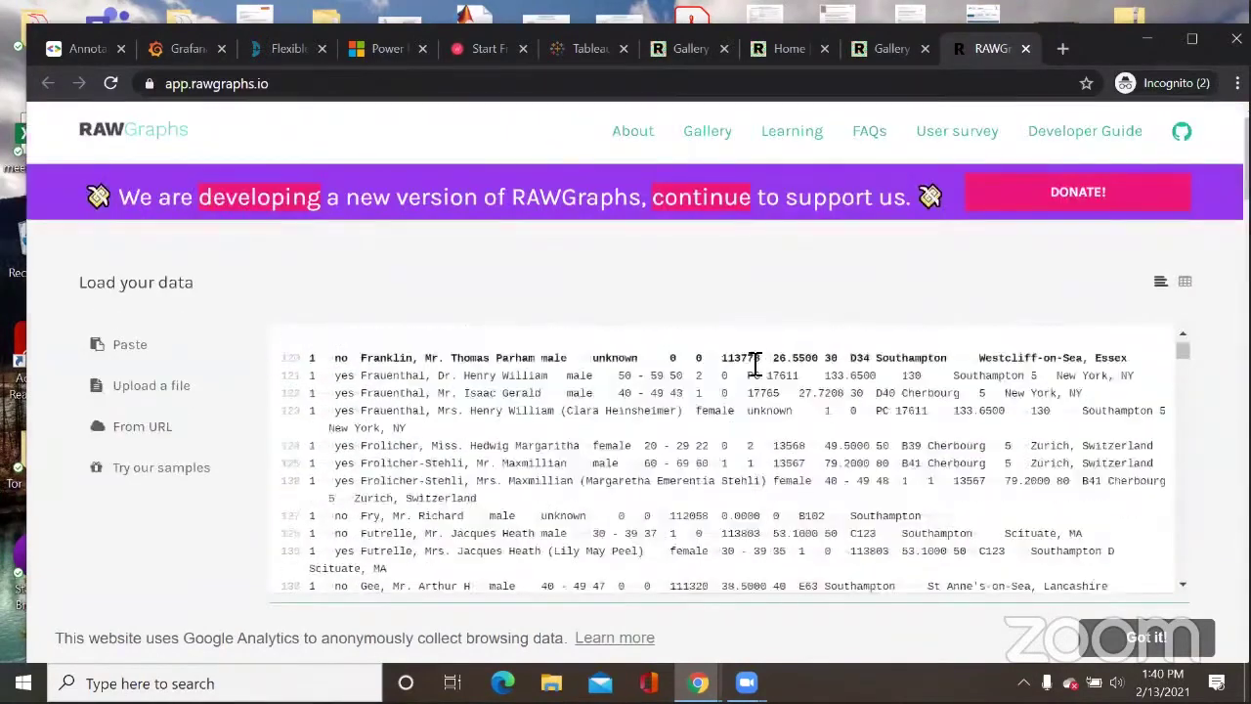
scroll(671, 346, up, 10)
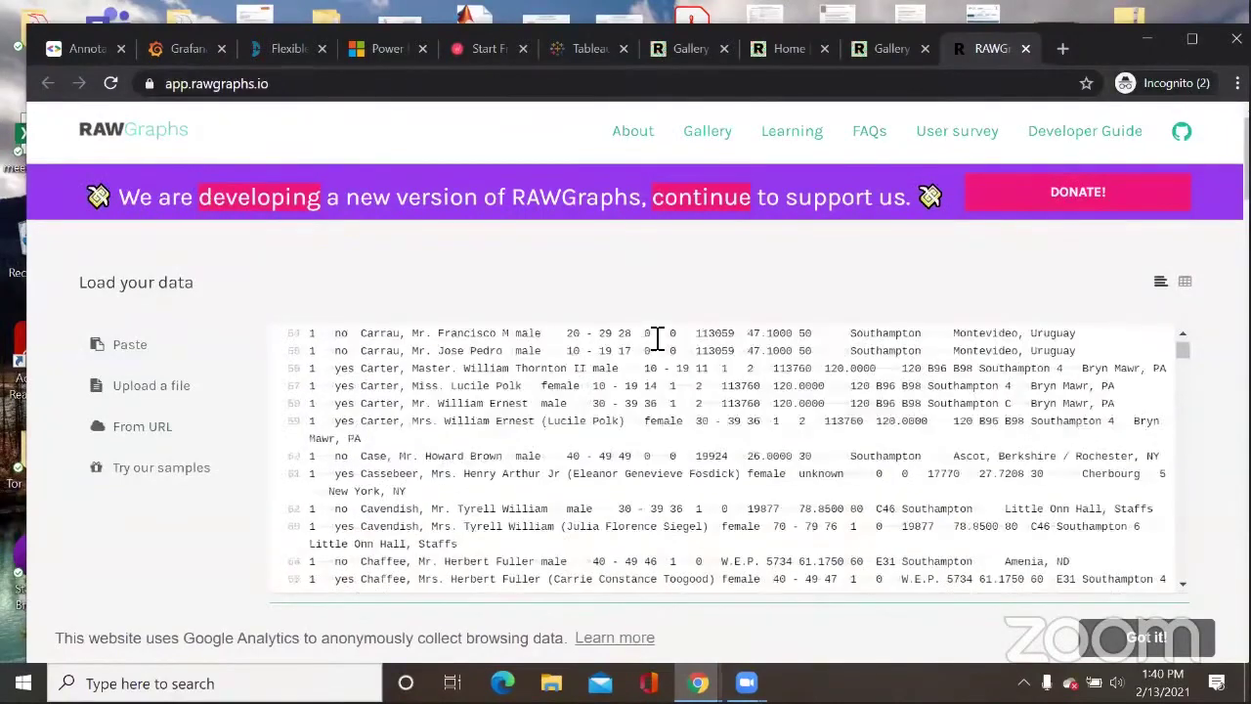
scroll(614, 339, up, 10)
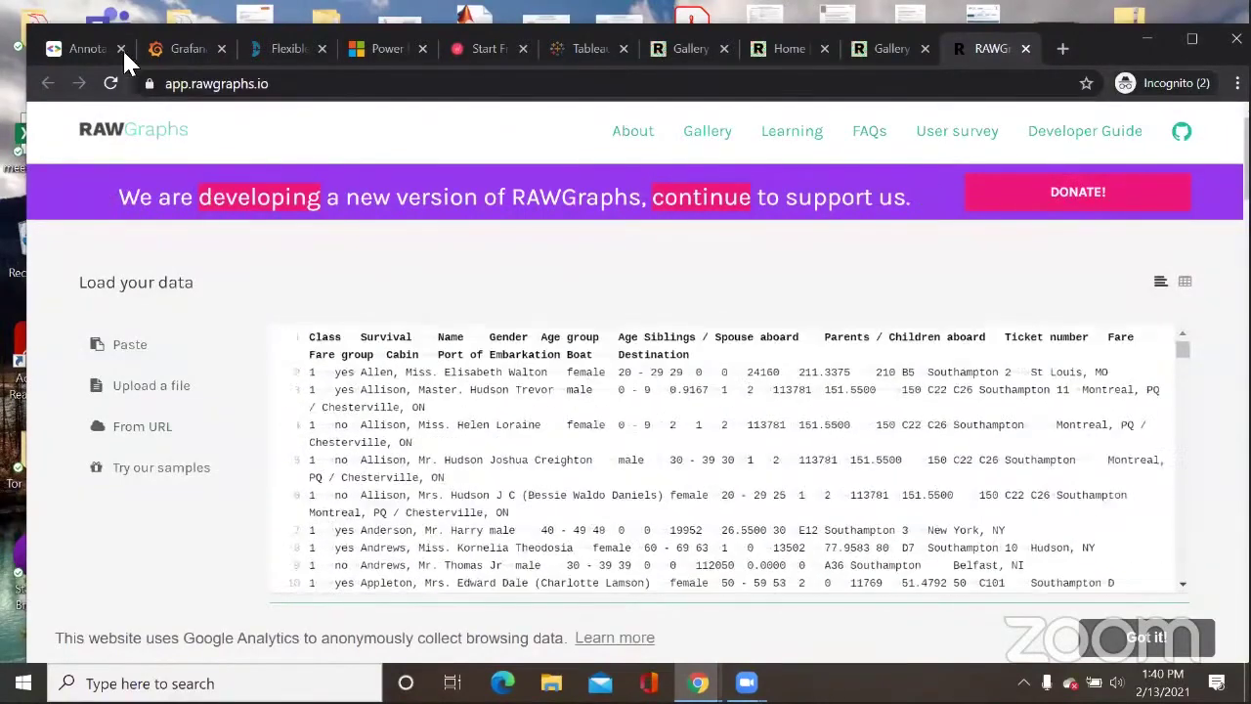
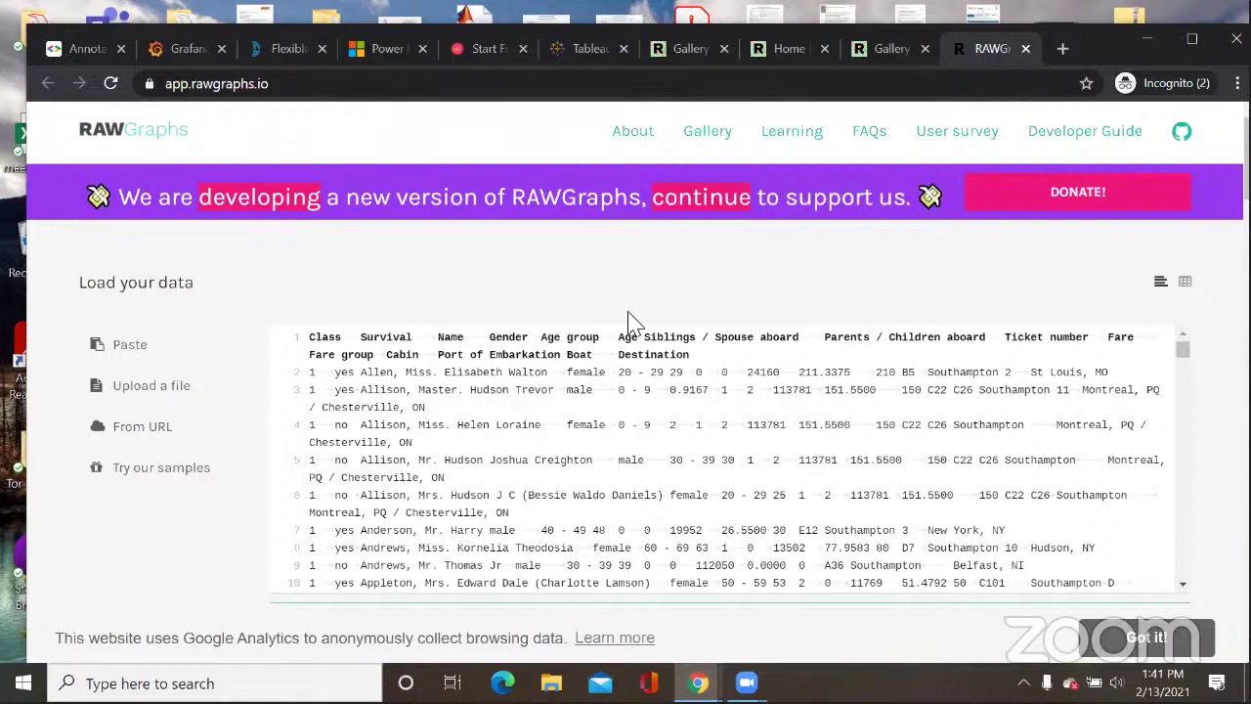
scroll(605, 354, down, 2)
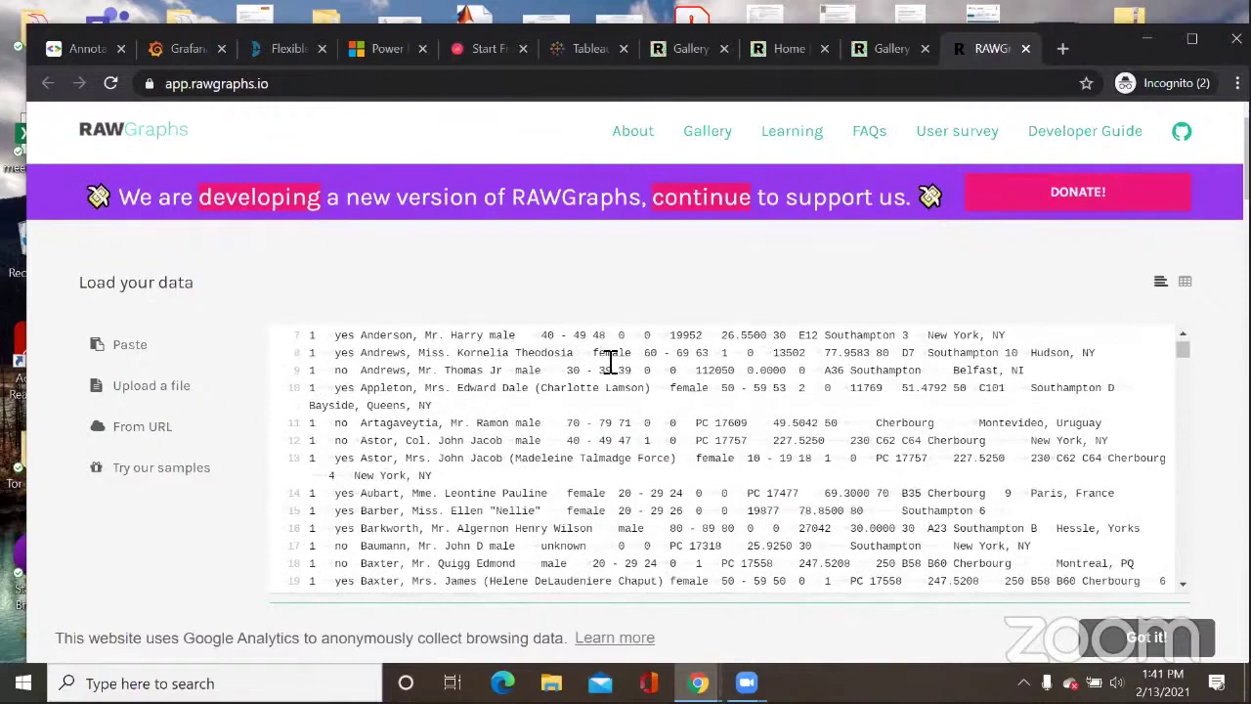
scroll(609, 361, down, 5)
scroll(606, 282, down, 3)
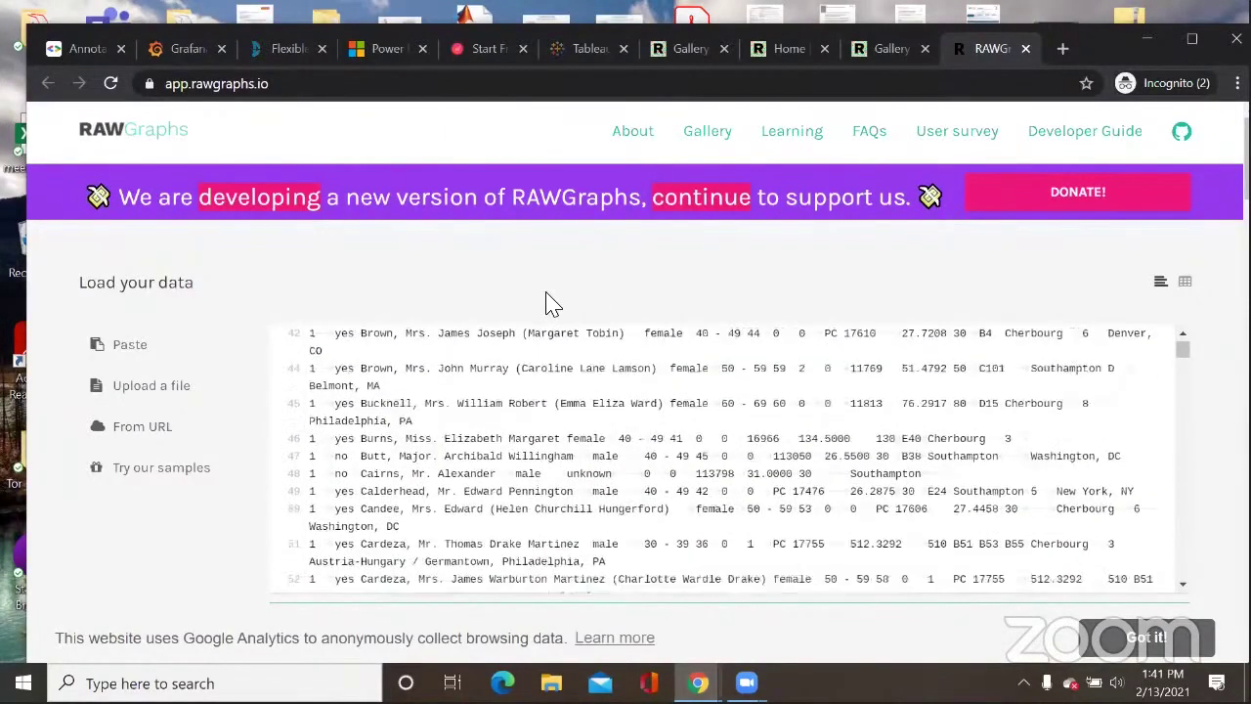
Step: Review the path from the loaded data to the chart selection and read the description of the Alluvial Diagram
scroll(547, 304, down, 4)
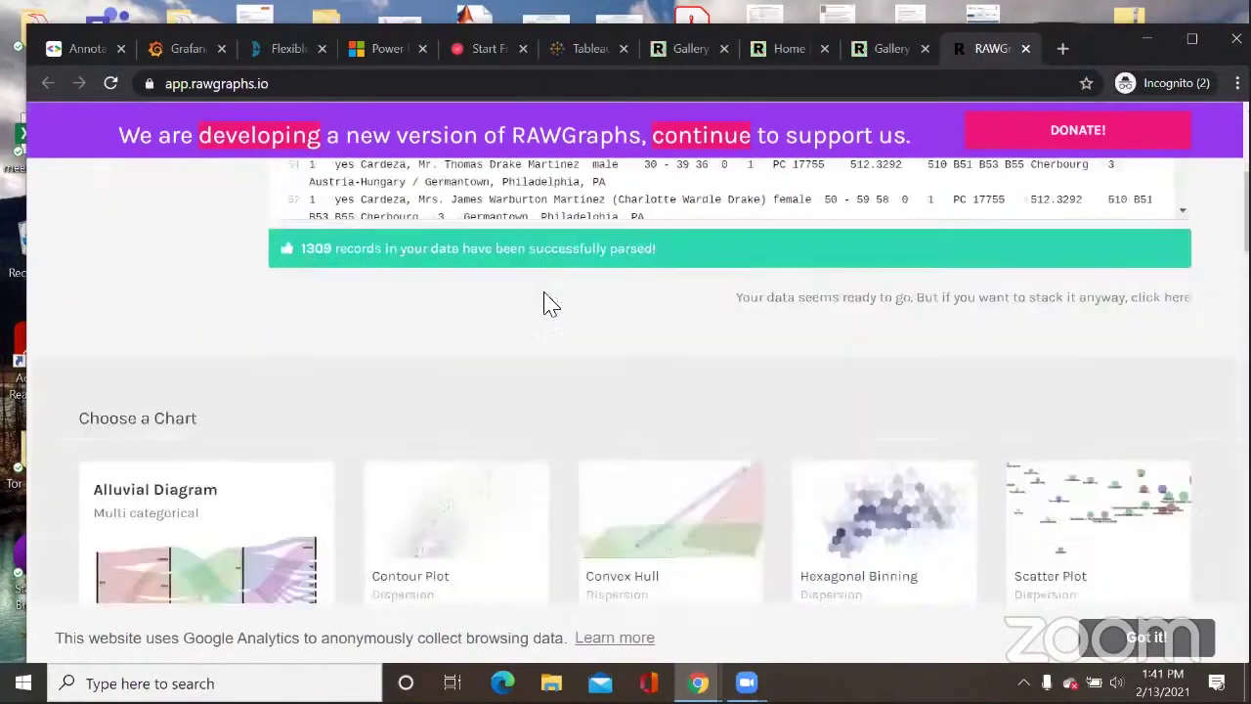
scroll(547, 304, down, 3)
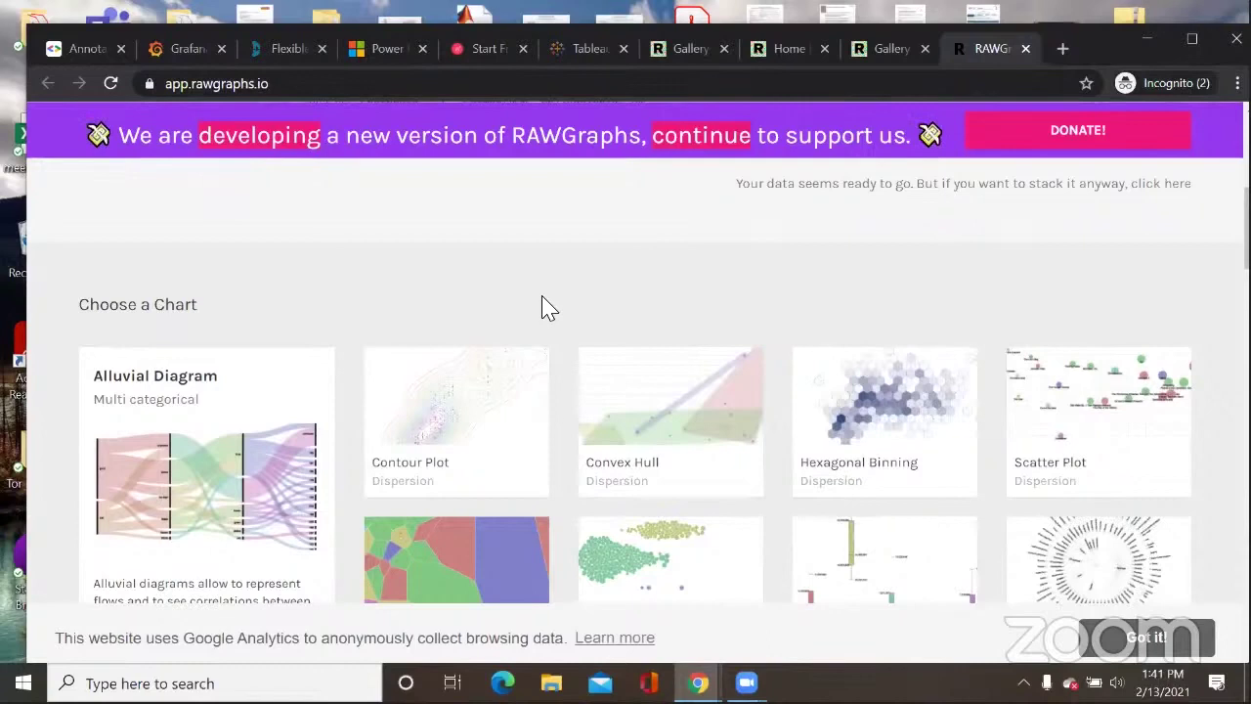
scroll(459, 347, up, 4)
scroll(459, 347, up, 2)
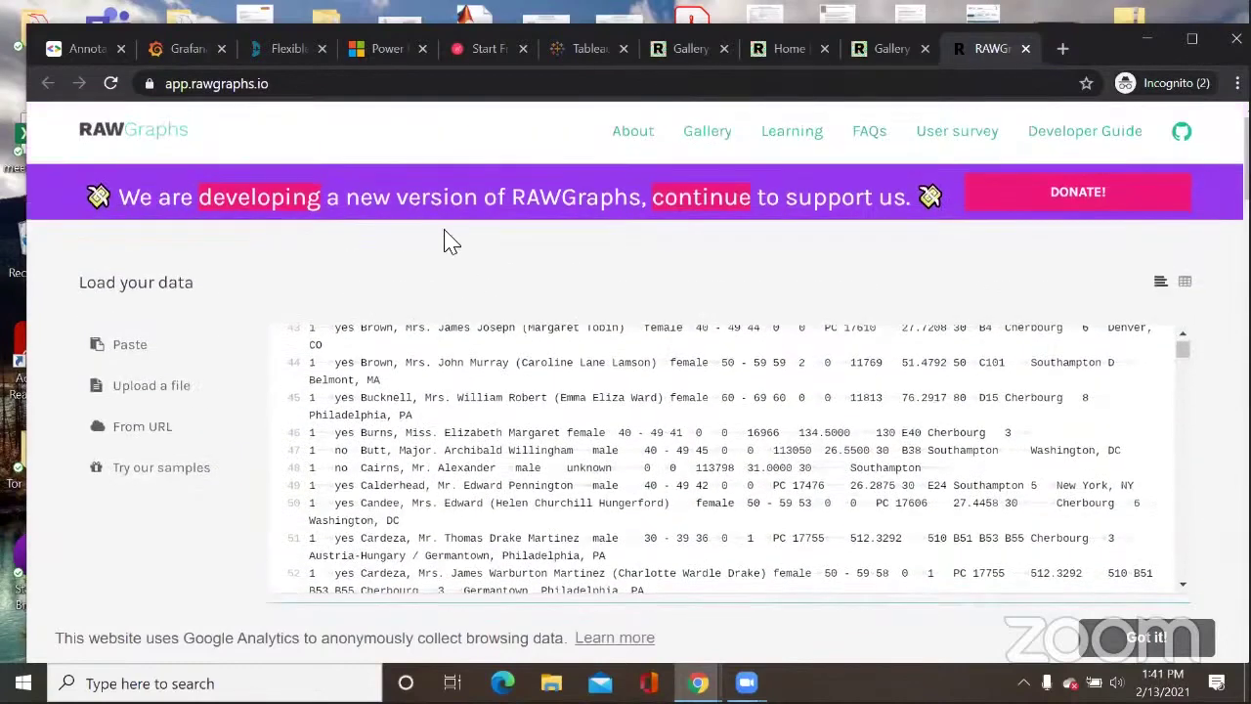
click(884, 49)
click(982, 49)
scroll(185, 534, down, 1)
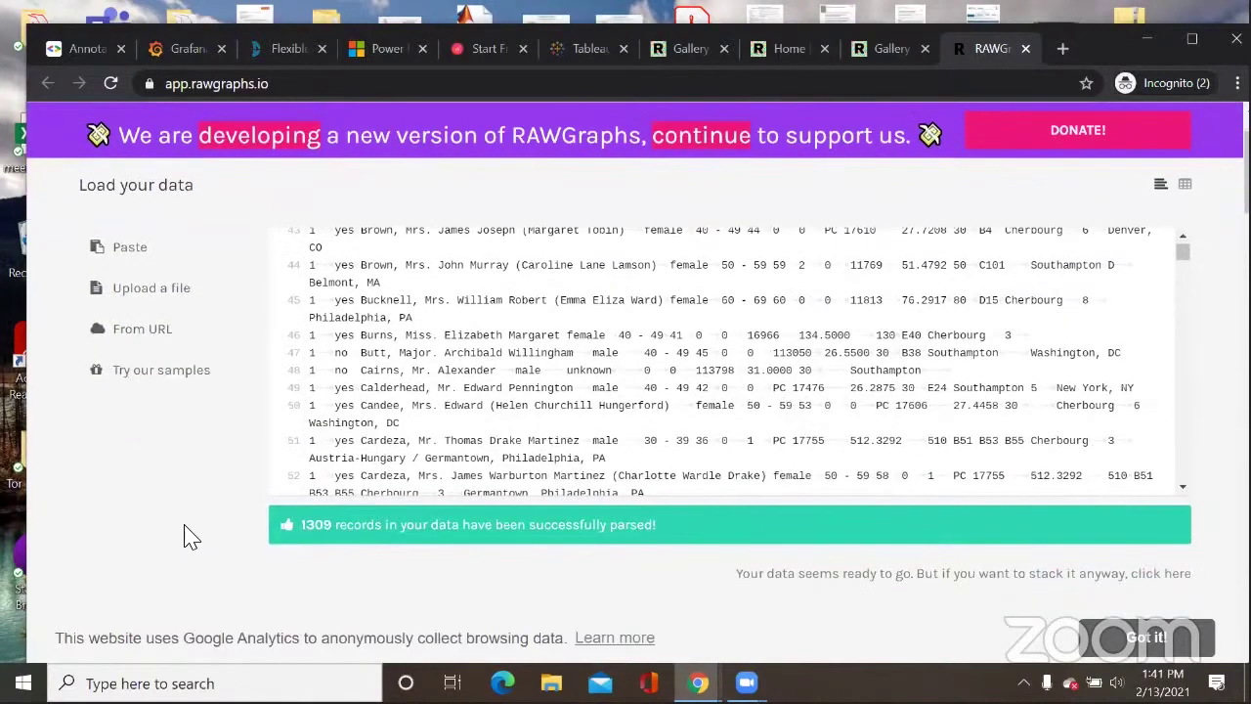
scroll(190, 536, down, 3)
scroll(193, 528, down, 1)
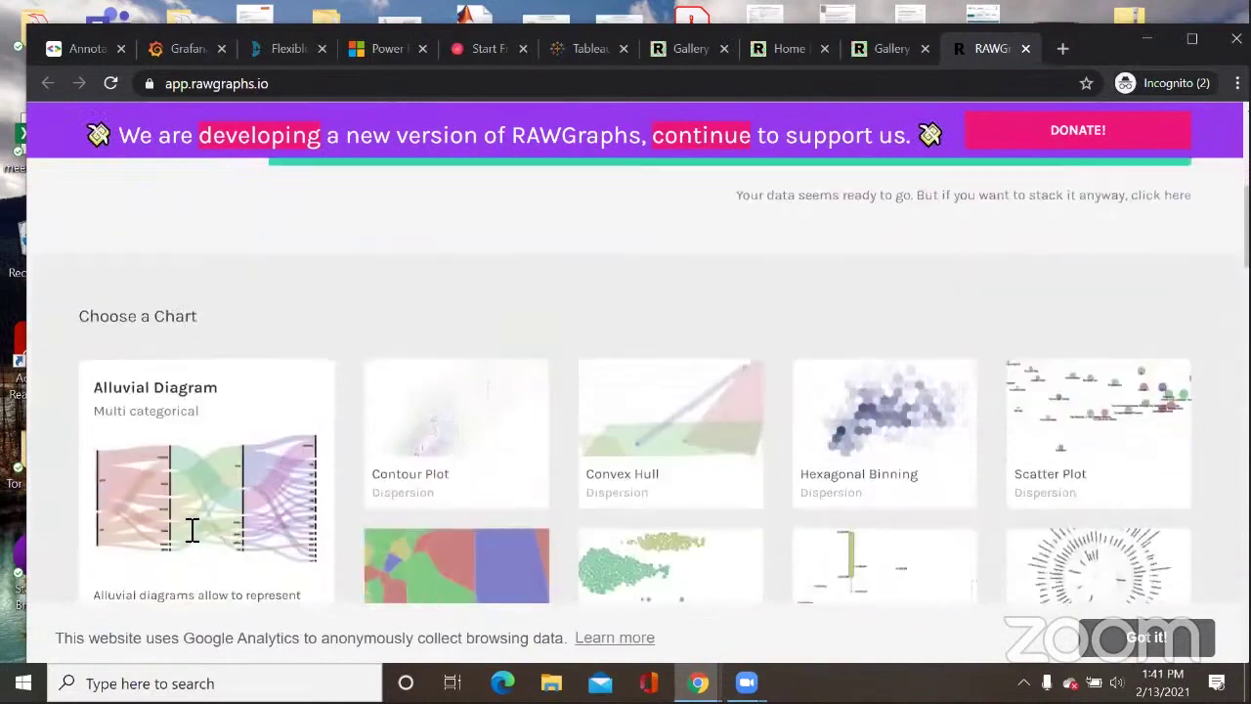
scroll(192, 528, down, 1)
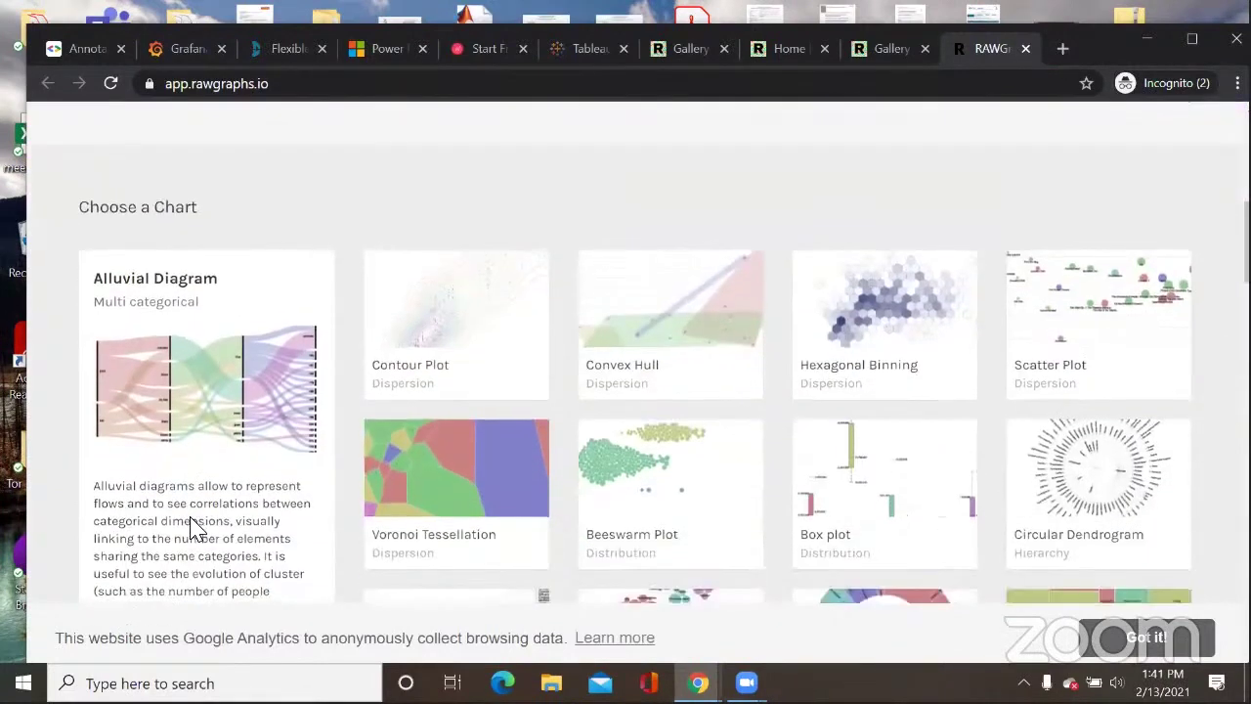
scroll(192, 527, down, 1)
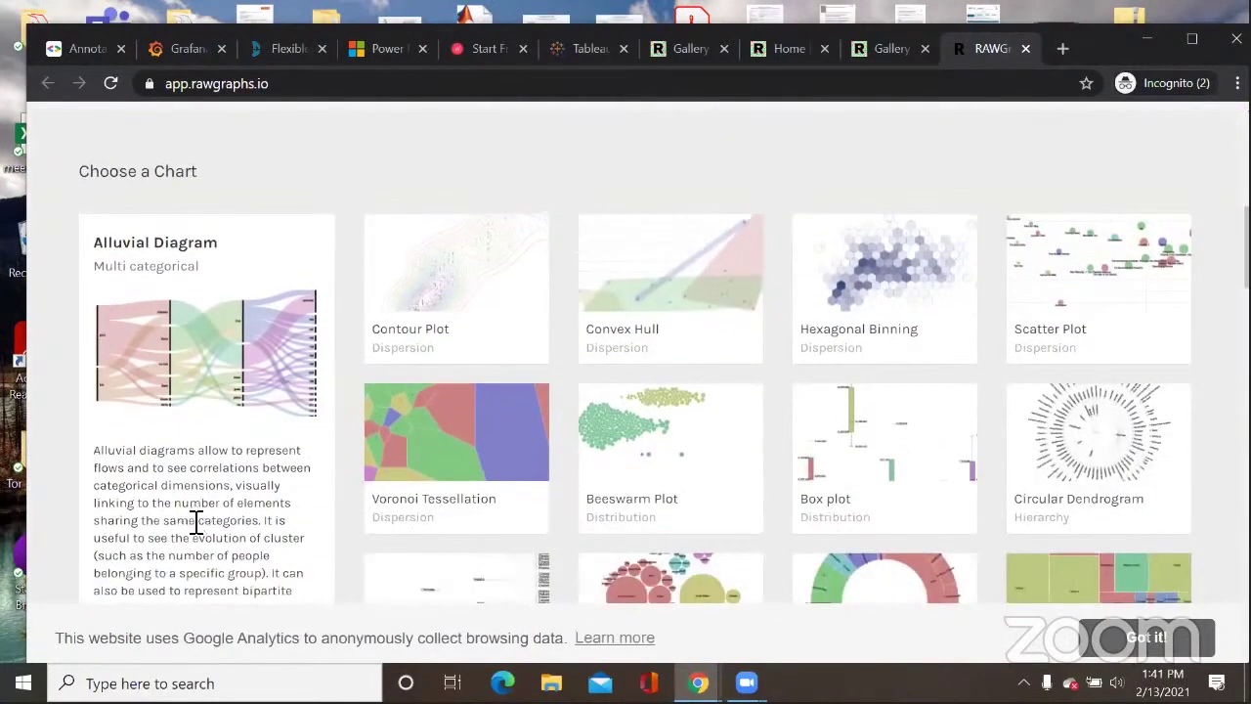
scroll(196, 523, down, 1)
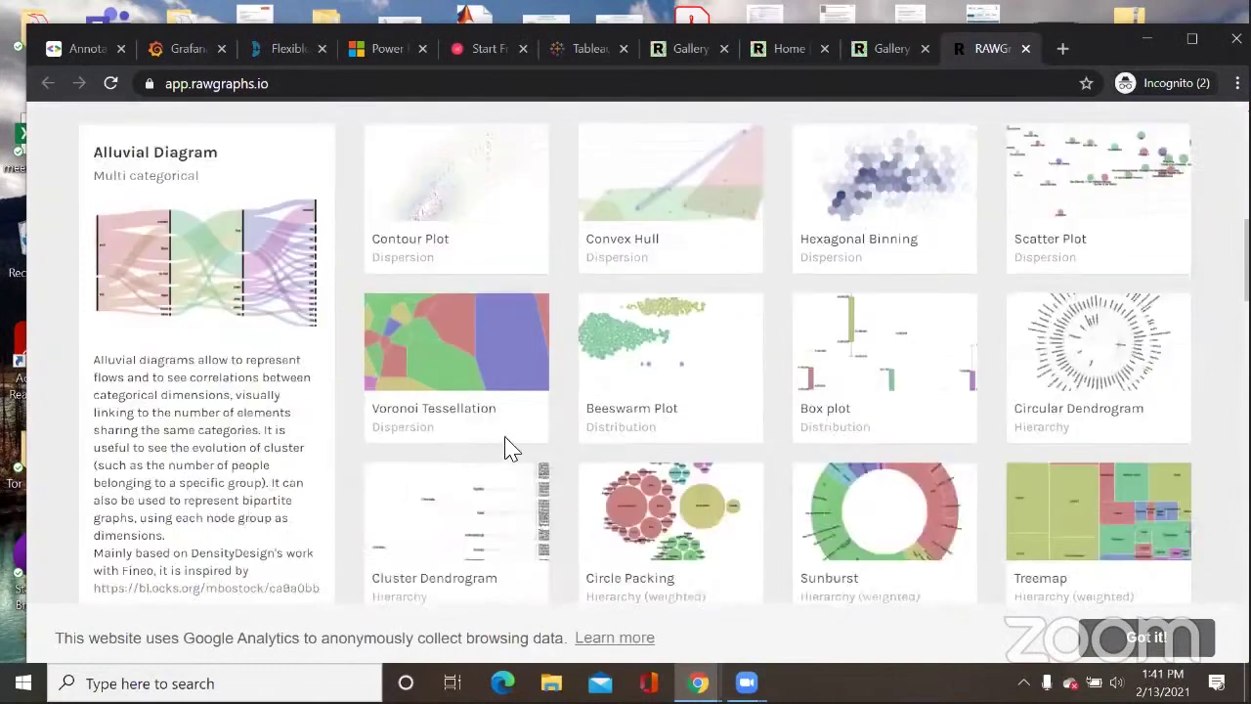
Step: Inspect the alluvial diagram's customization settings: Width, Height, Node Width, Links Opacity, and the Sort By and Color Scale options
scroll(470, 453, down, 15)
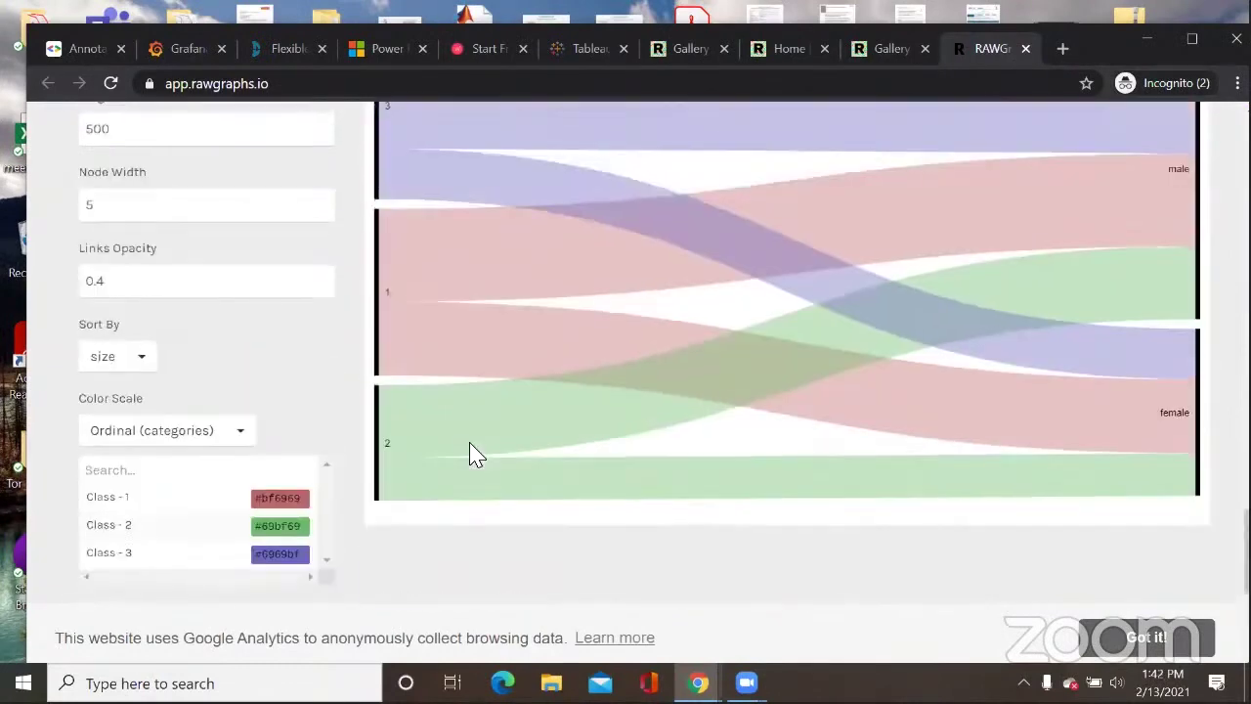
scroll(430, 445, up, 4)
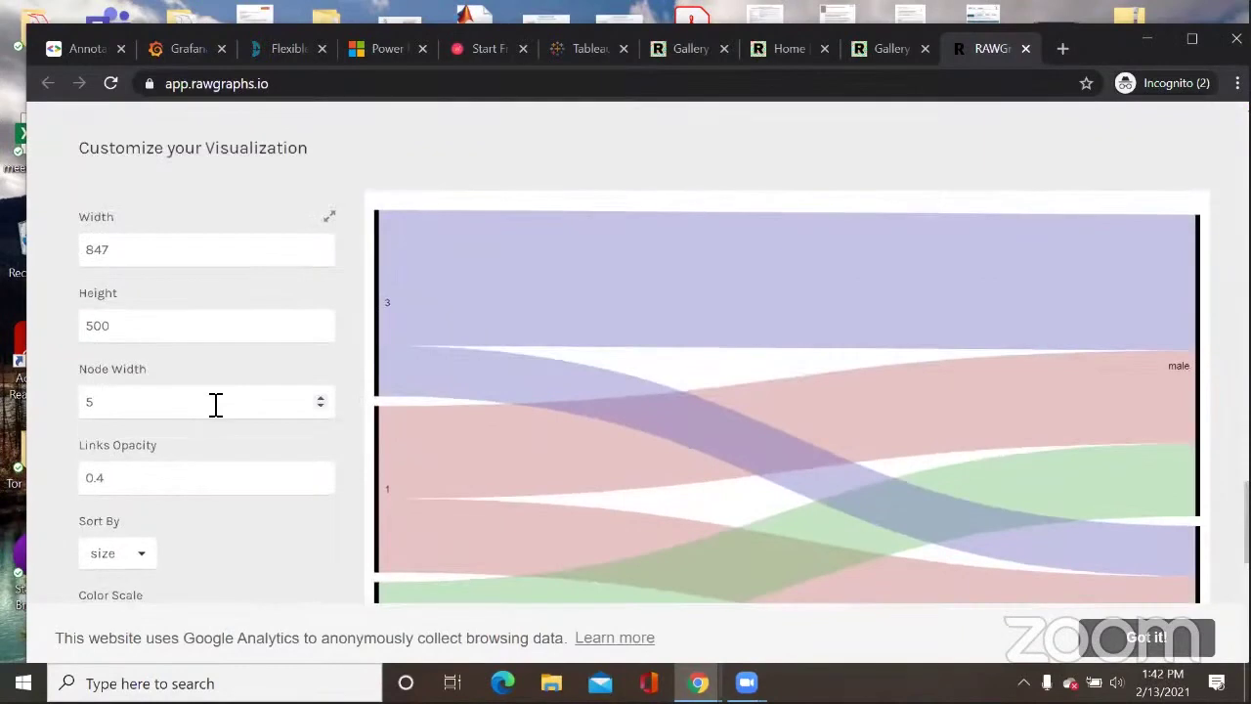
scroll(218, 409, up, 10)
scroll(218, 413, down, 8)
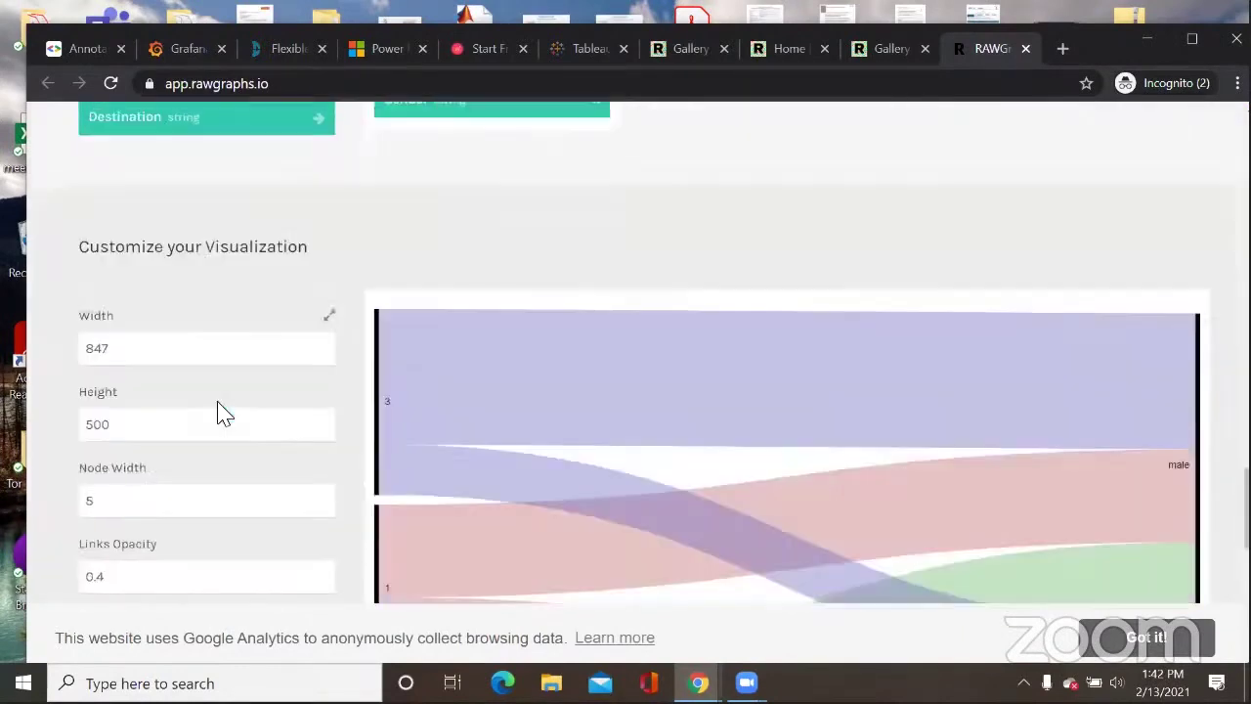
drag(163, 356, 71, 361)
drag(179, 434, 55, 446)
scroll(169, 487, down, 2)
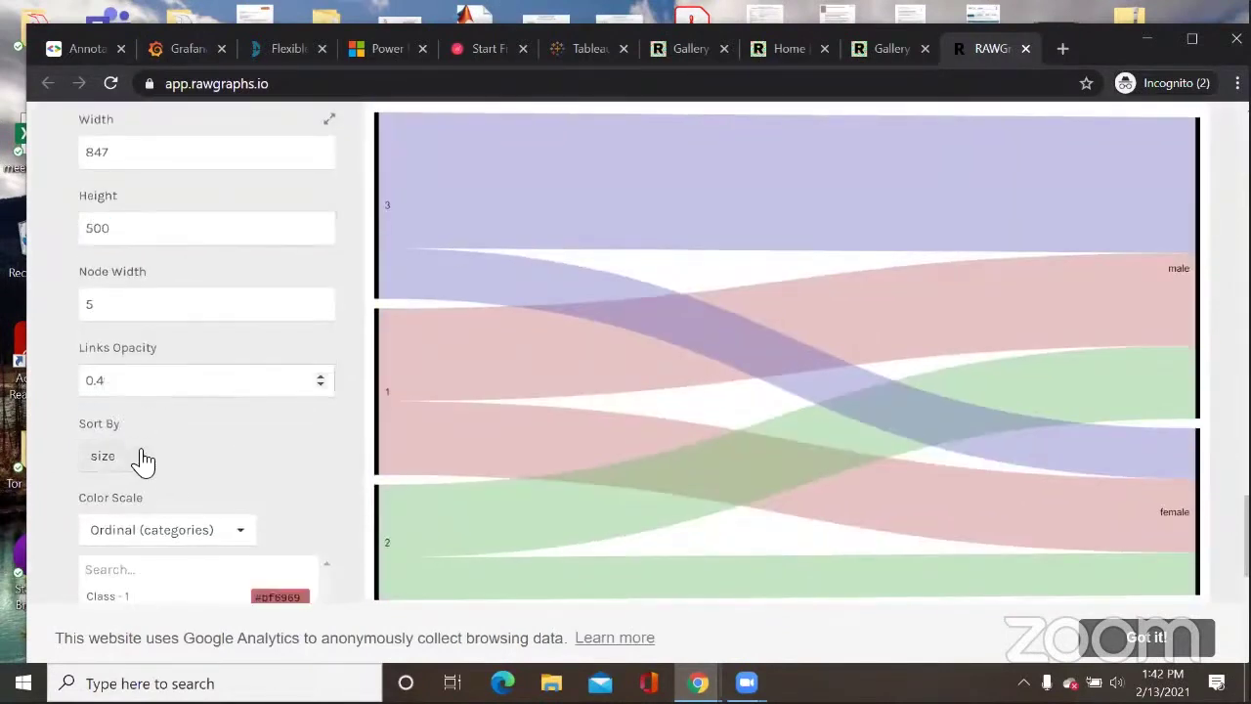
click(139, 458)
click(189, 443)
scroll(215, 433, down, 3)
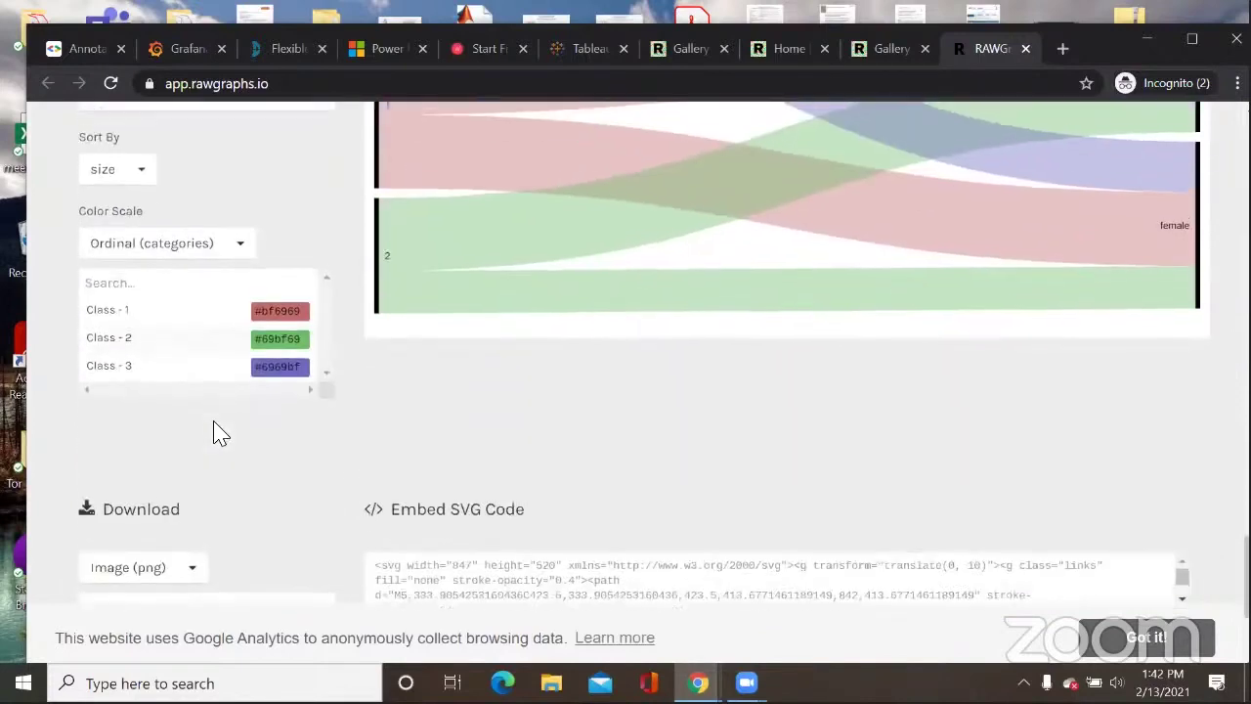
click(235, 240)
click(234, 240)
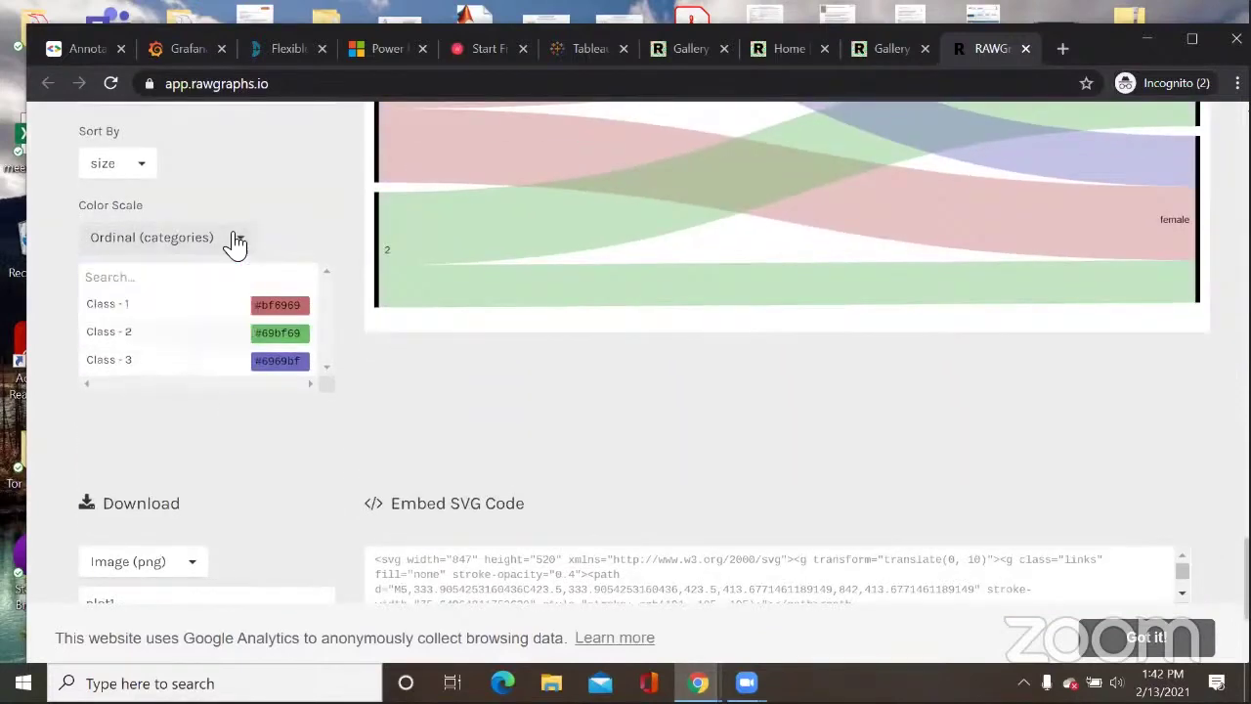
Step: Download the alluvial diagram as a PNG image named aaaa, saving it to the Desktop
scroll(225, 426, down, 2)
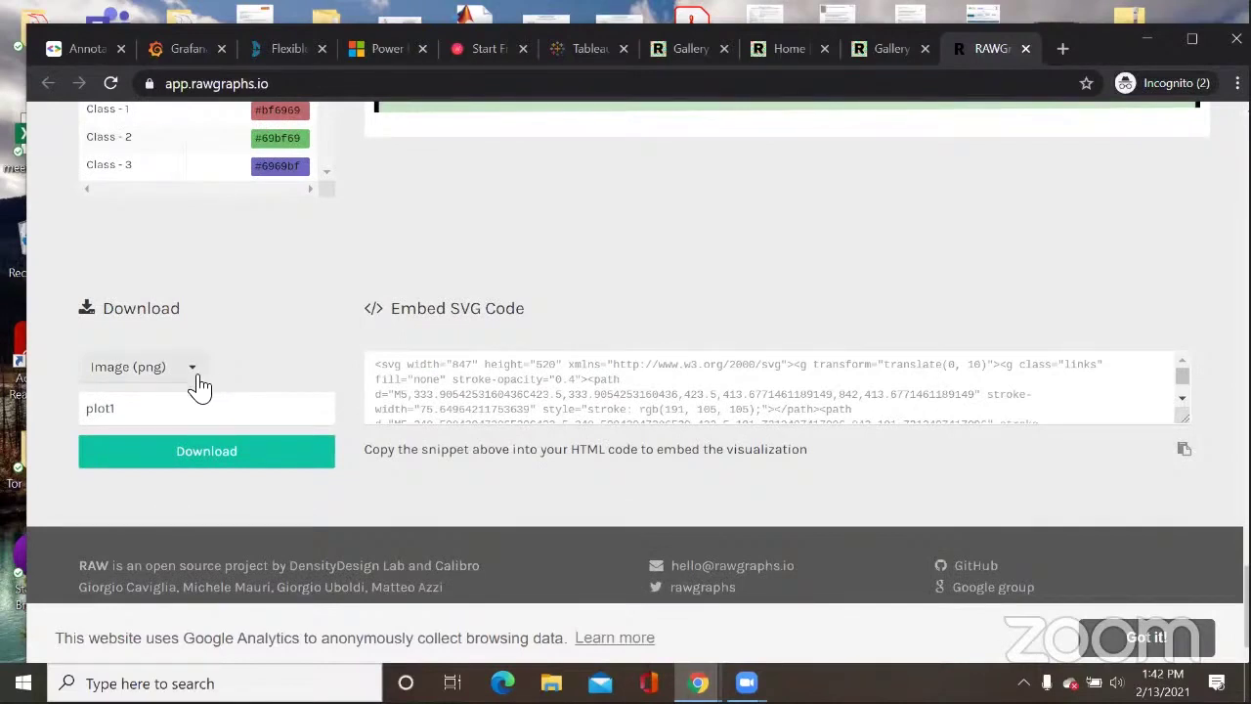
click(199, 384)
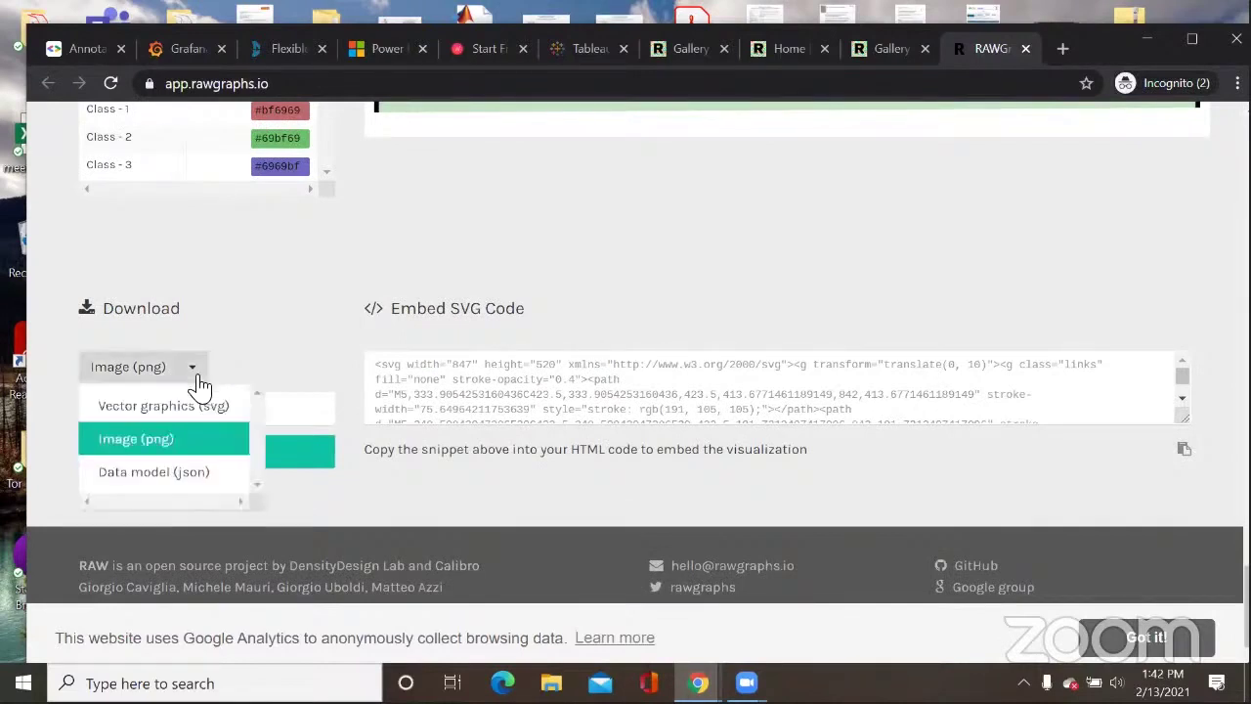
click(139, 444)
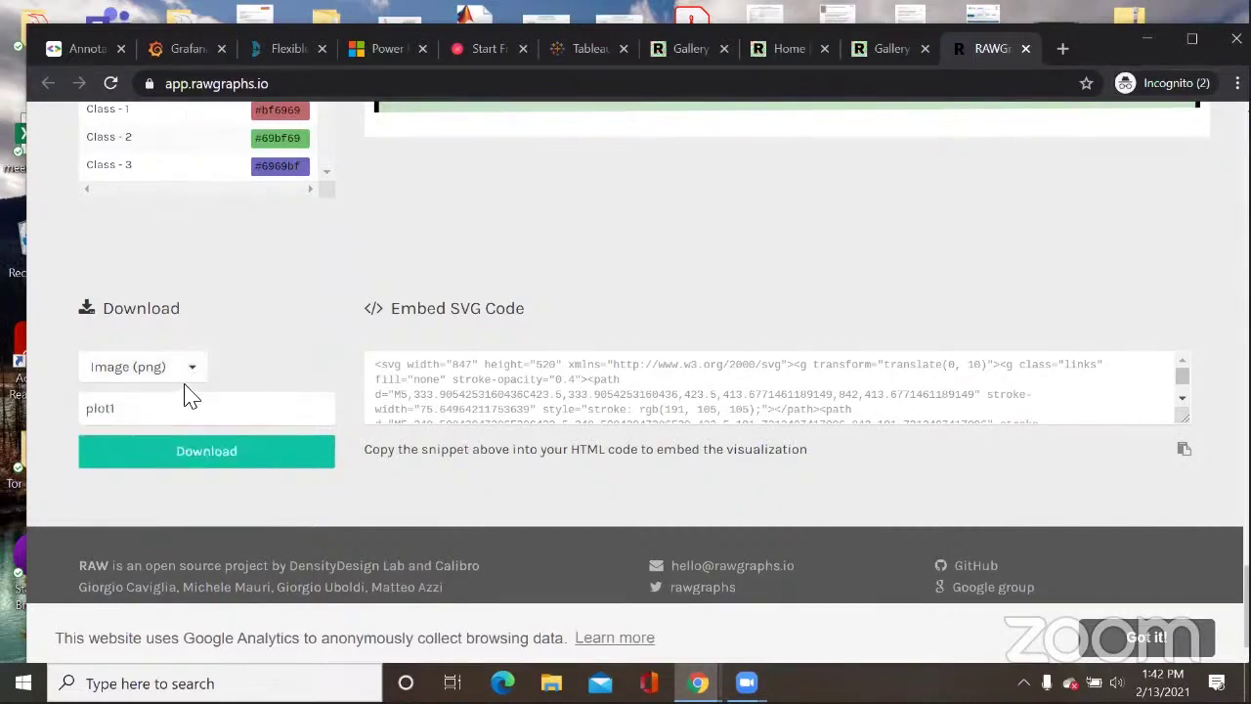
double_click(153, 410)
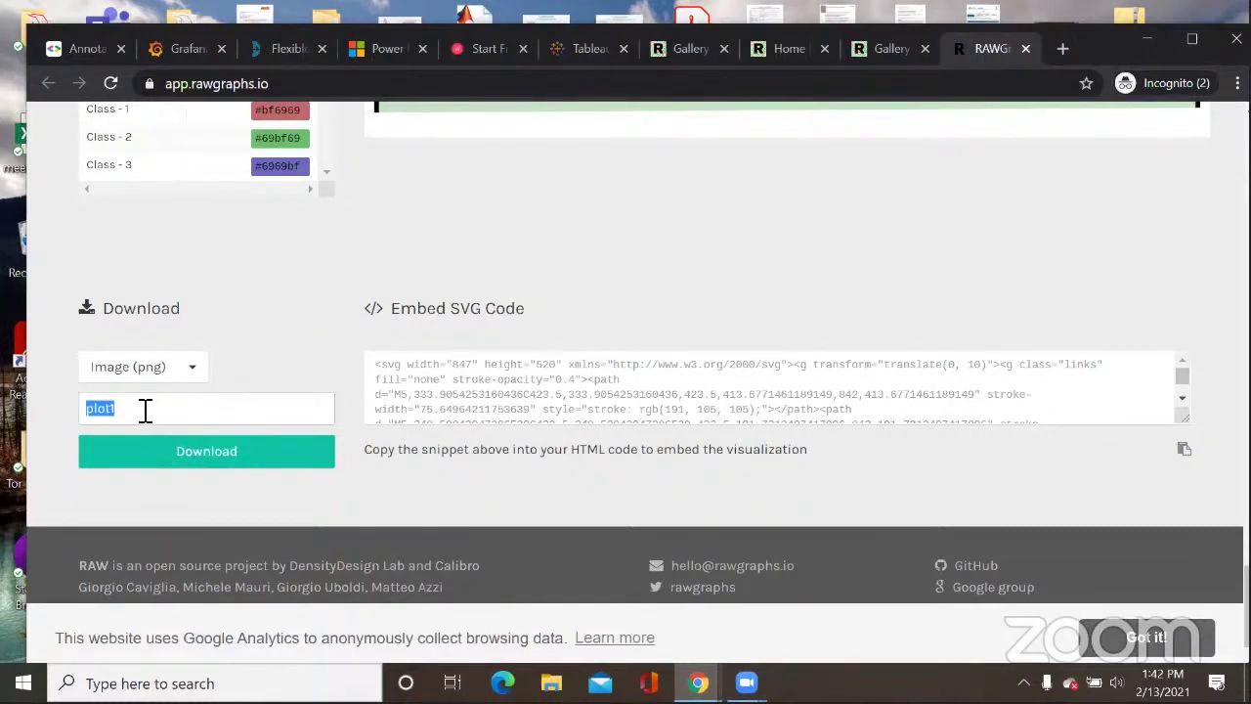
text(aaaa)
click(185, 456)
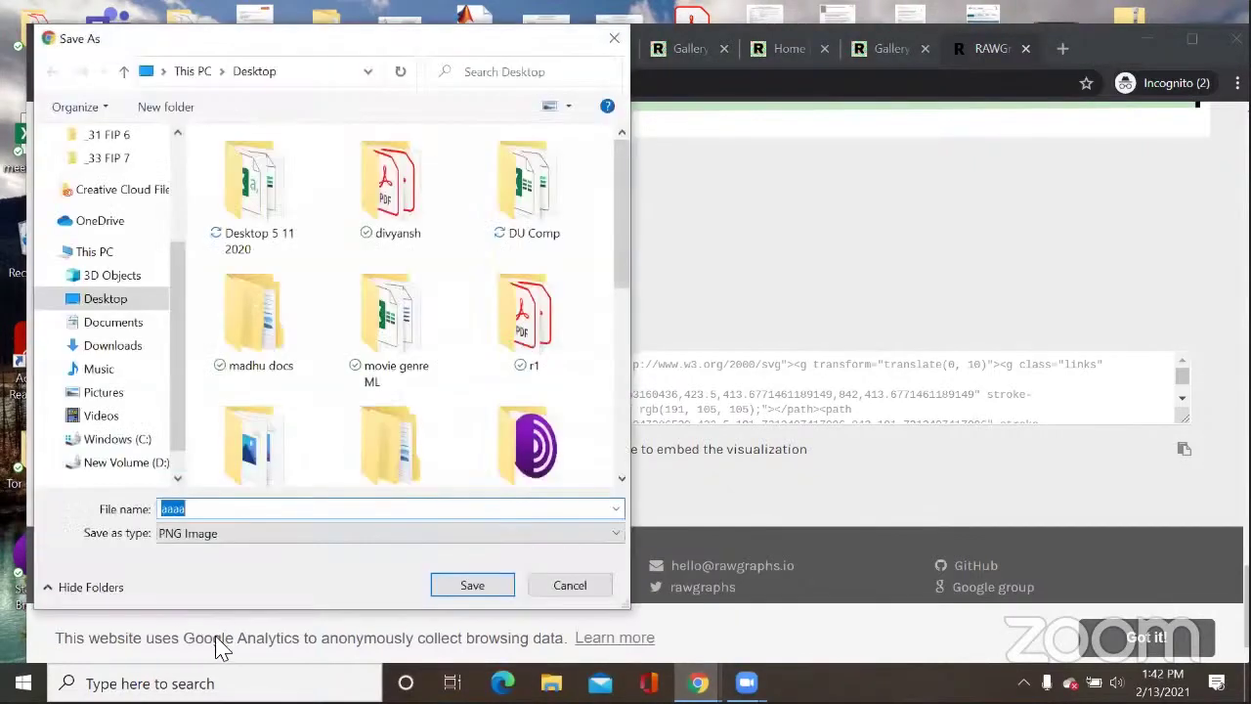
key(Return)
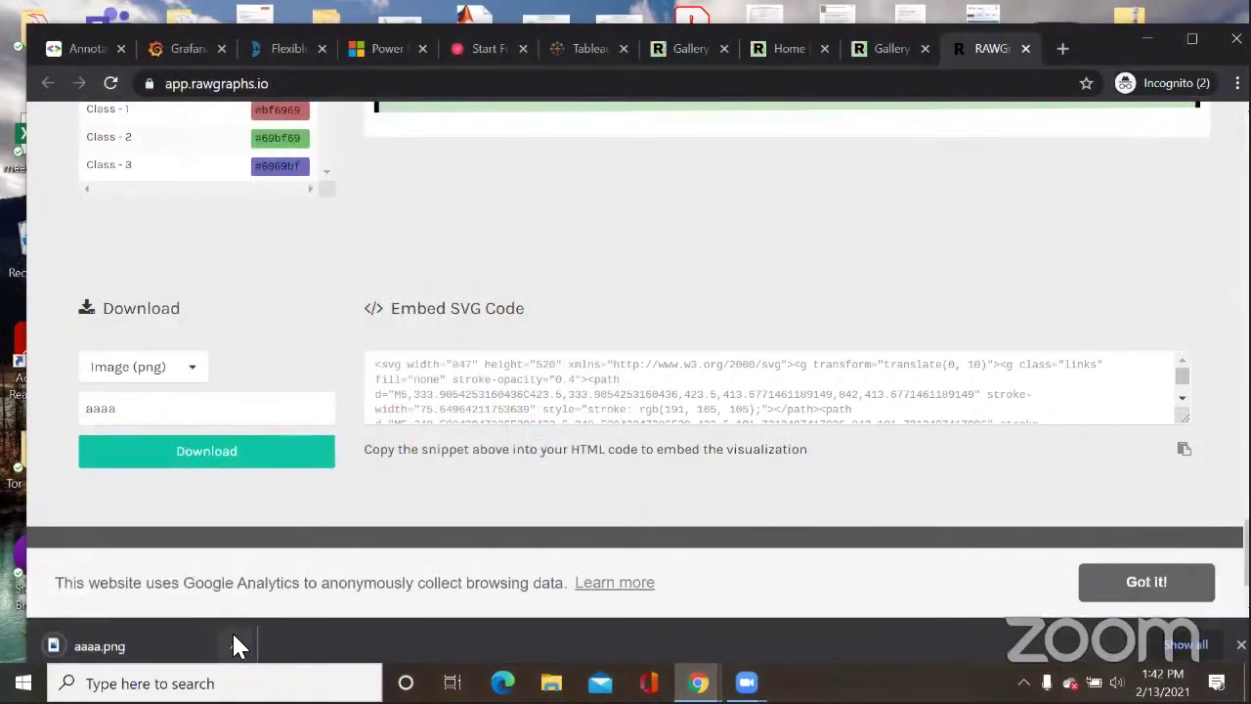
Step: Review the data mapping in Steps and Size, the available chart types, and the alluvial diagram with its customization settings
scroll(608, 519, up, 10)
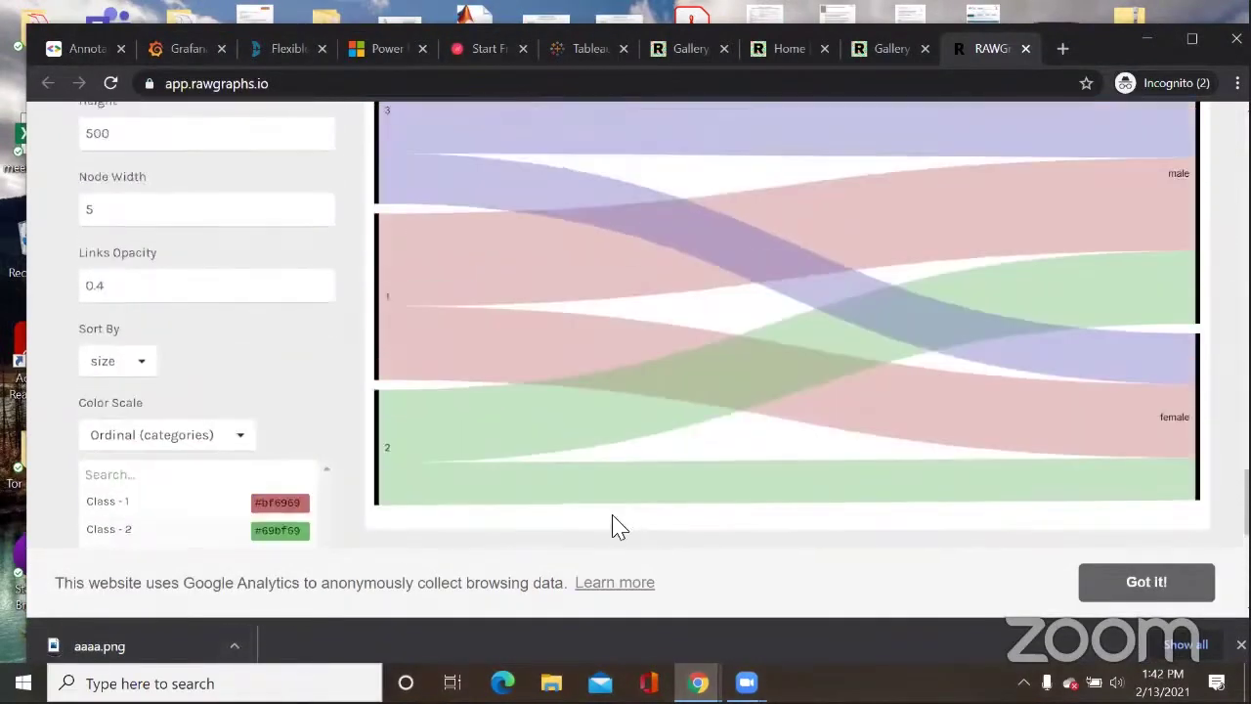
scroll(615, 509, up, 10)
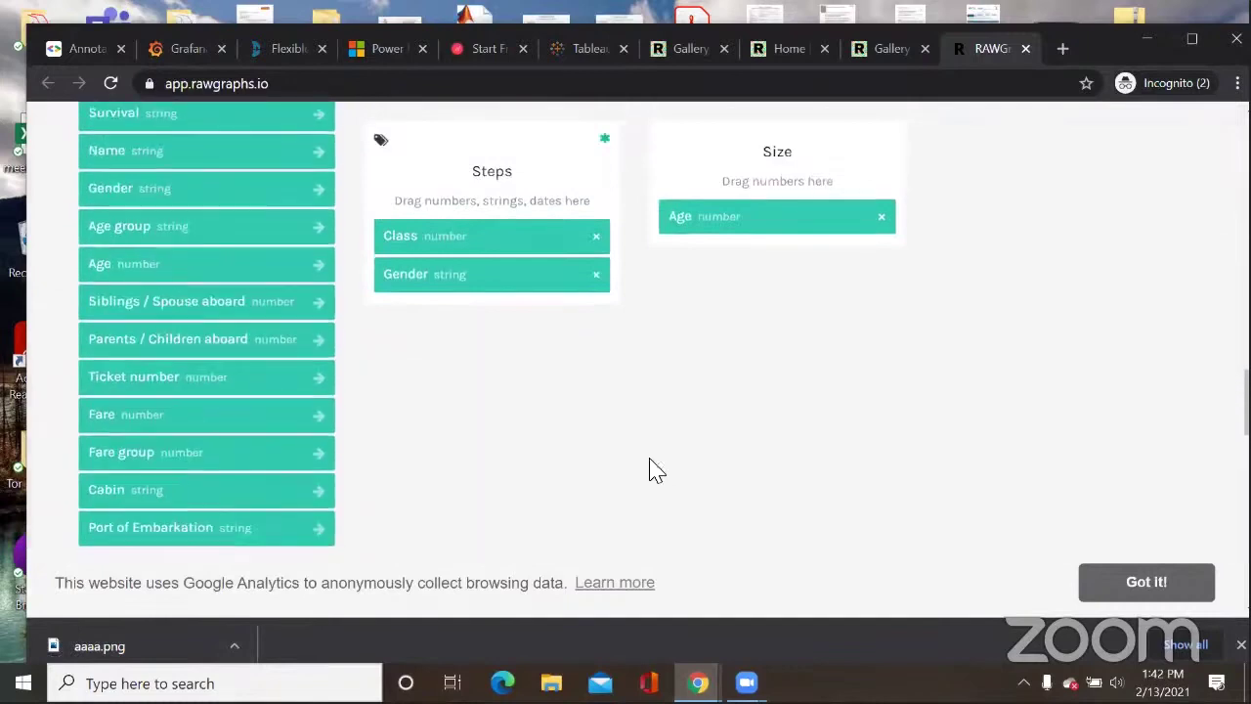
scroll(595, 465, up, 5)
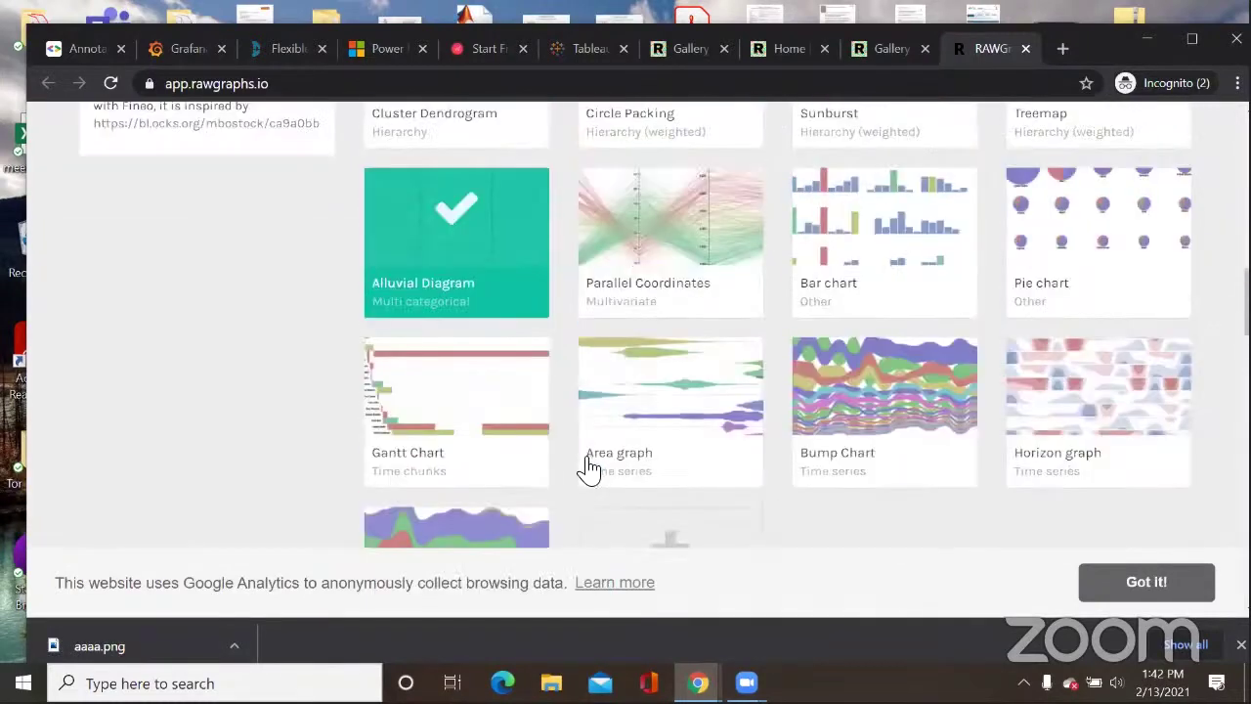
scroll(595, 473, up, 3)
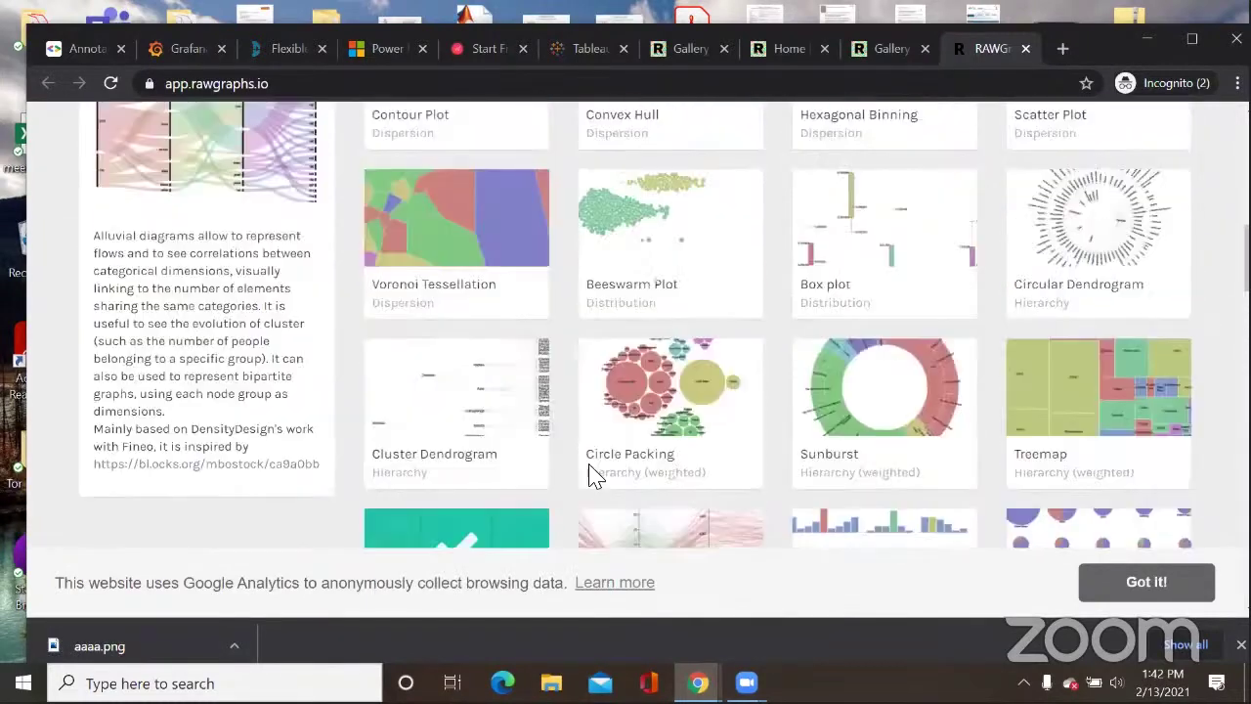
scroll(594, 475, up, 1)
scroll(591, 484, down, 10)
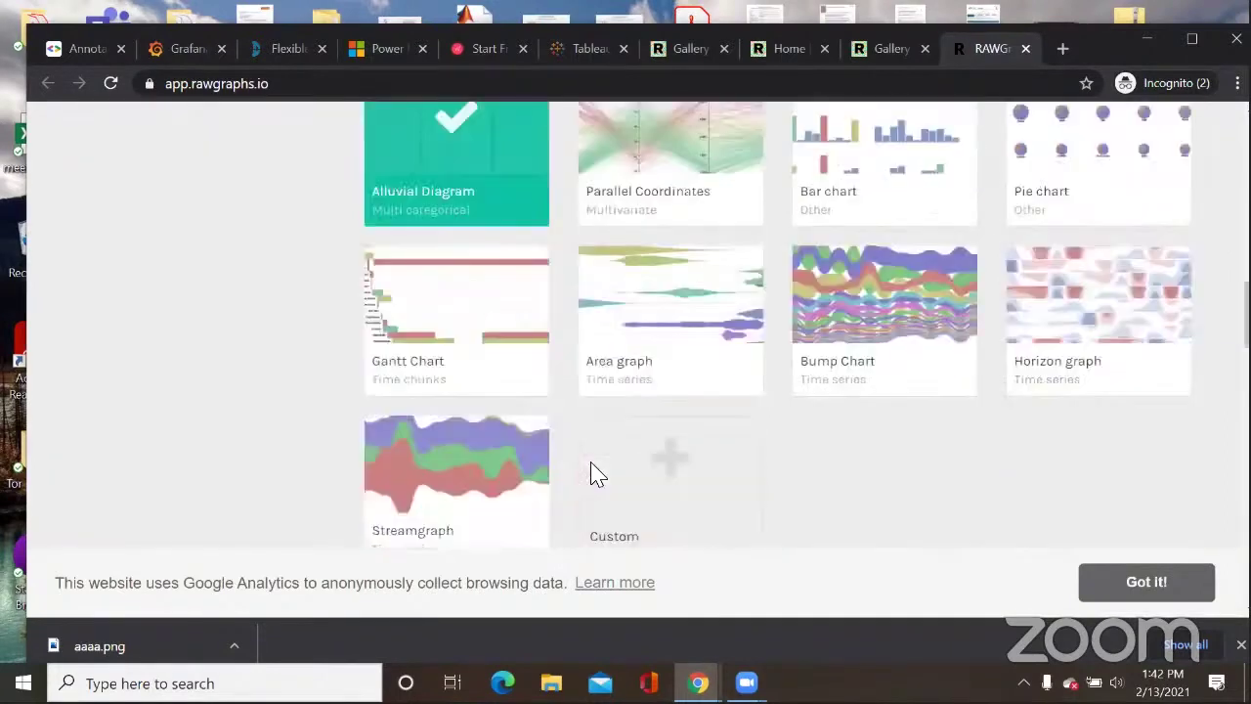
scroll(586, 503, down, 5)
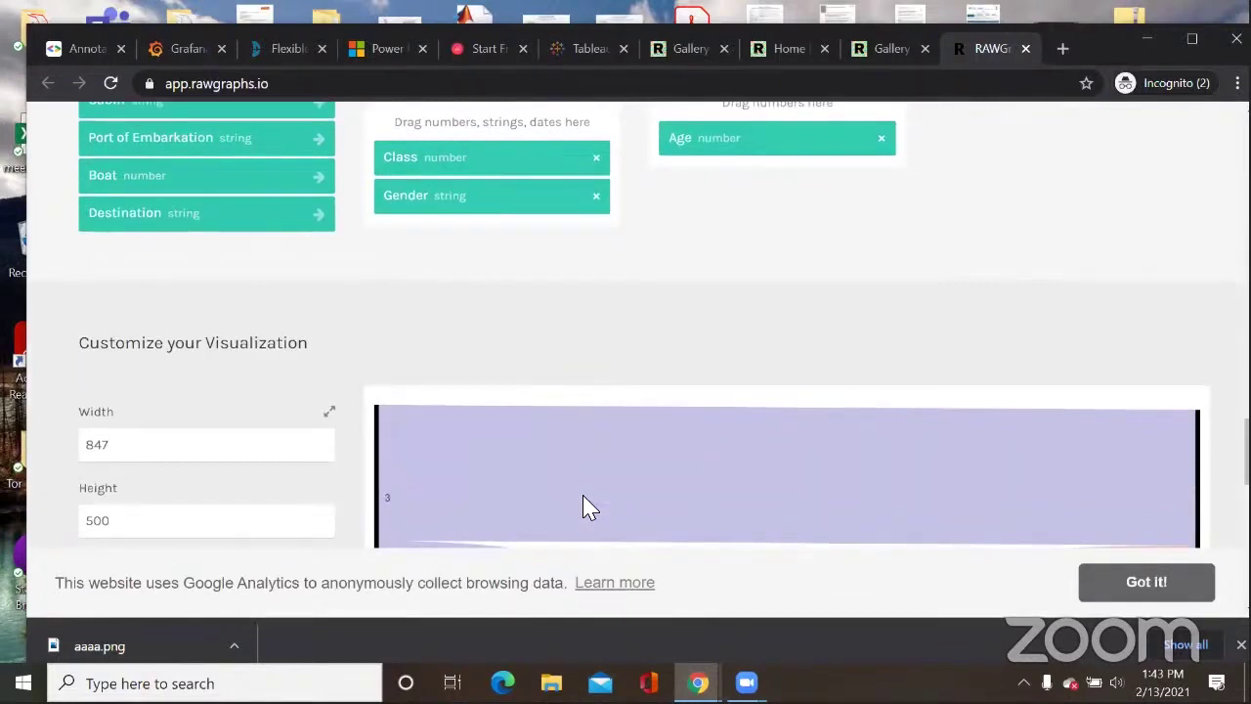
scroll(520, 282, down, 1)
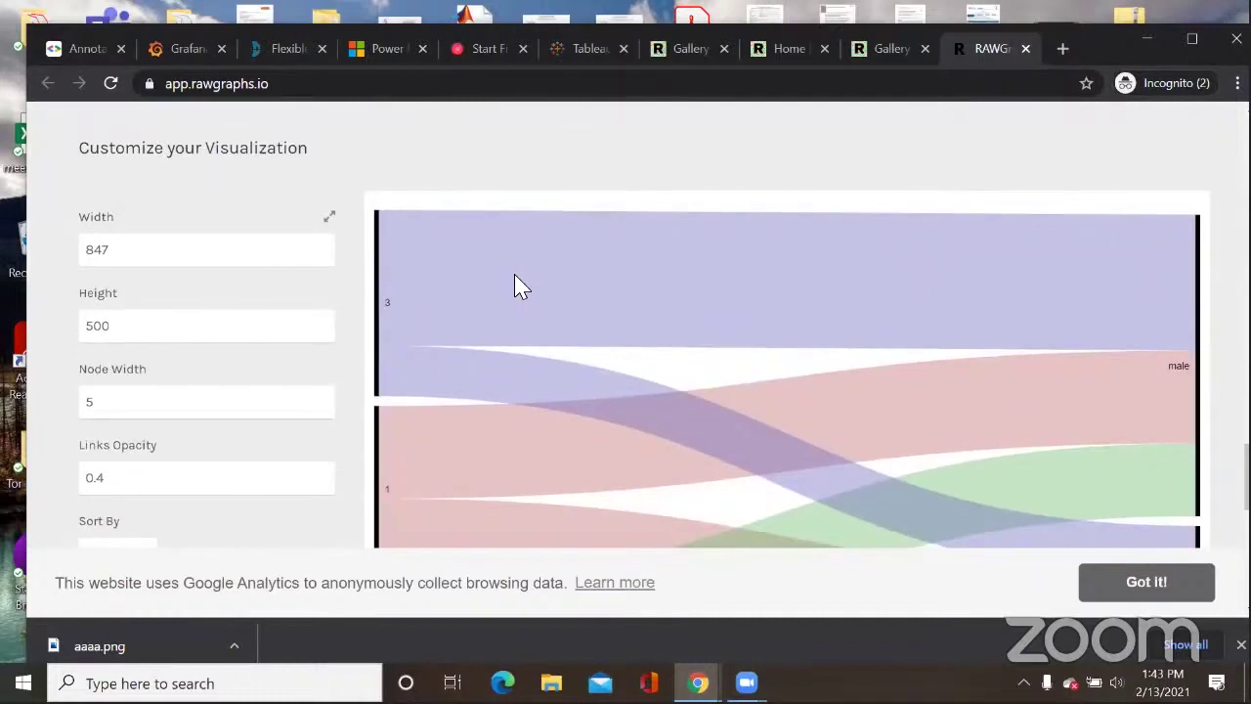
scroll(518, 285, down, 3)
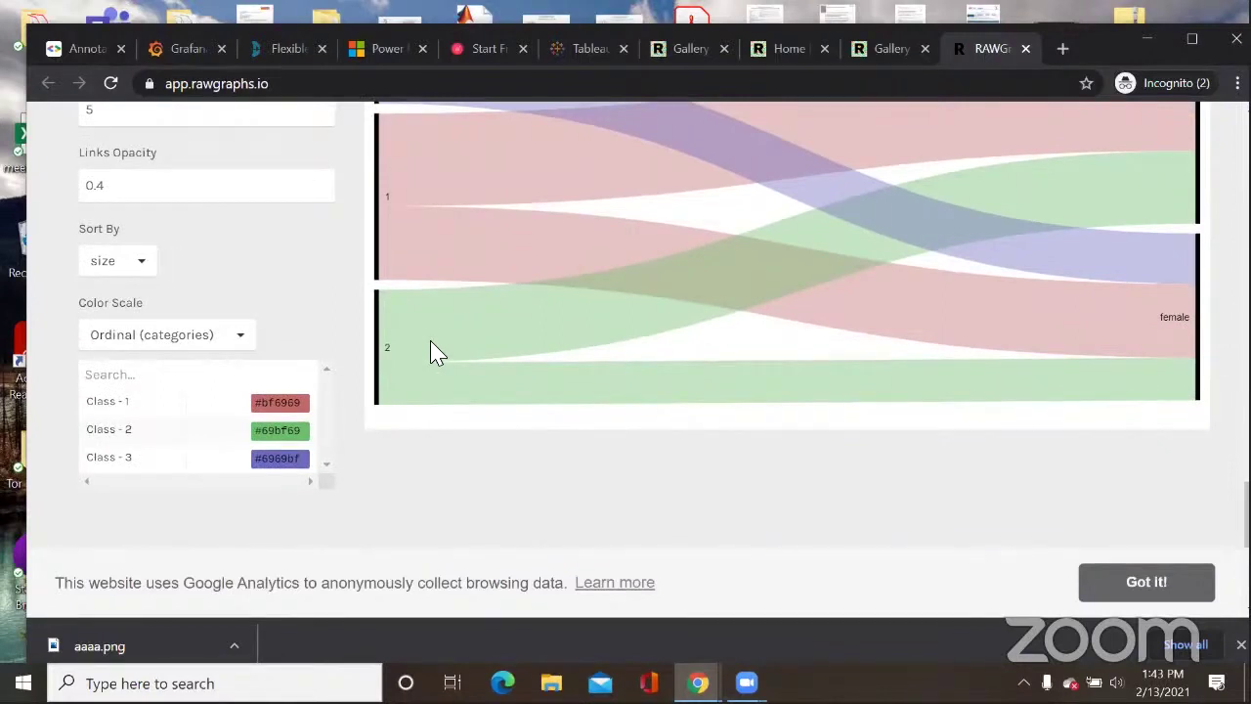
Step: Choose the Bar chart as the chart type and read its description
scroll(437, 352, up, 10)
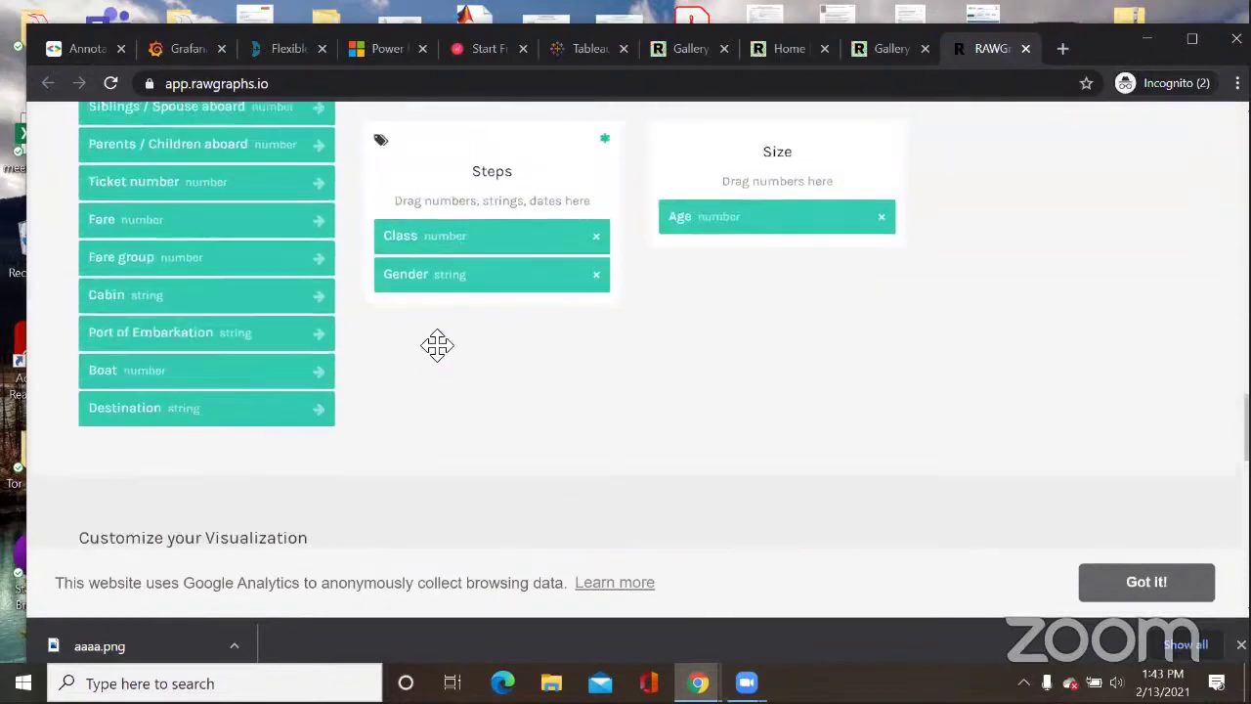
scroll(437, 352, up, 12)
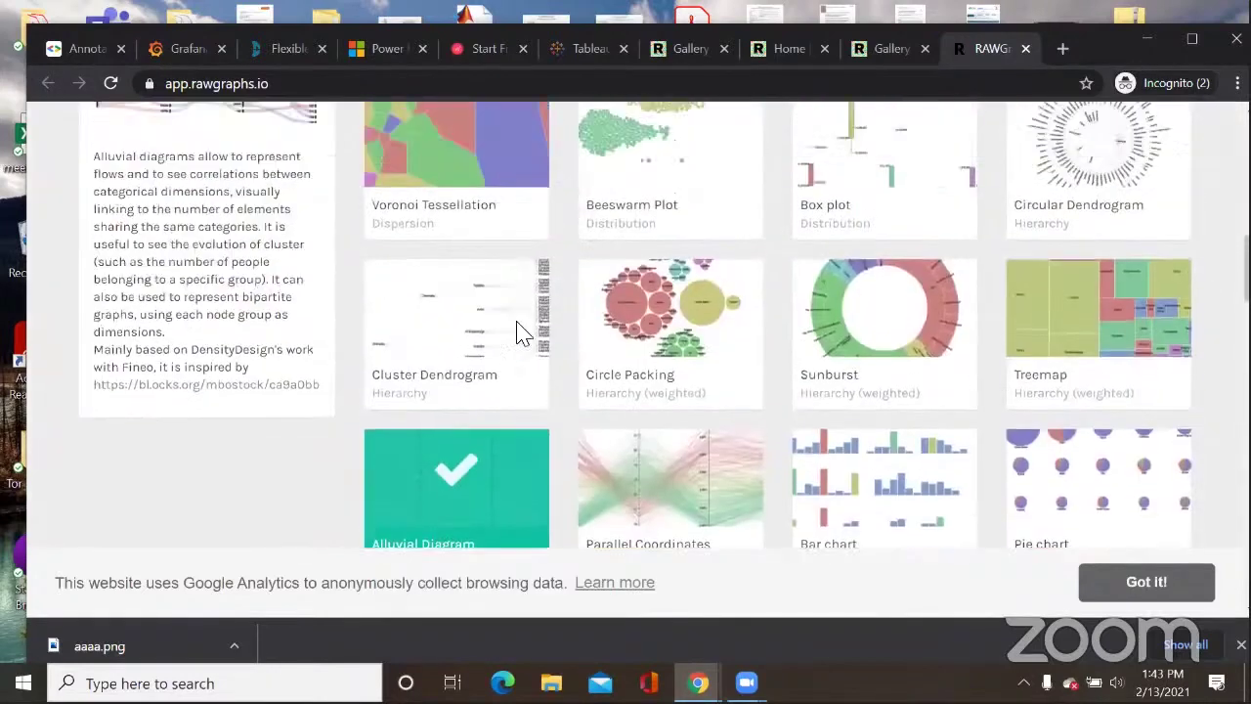
scroll(589, 330, up, 5)
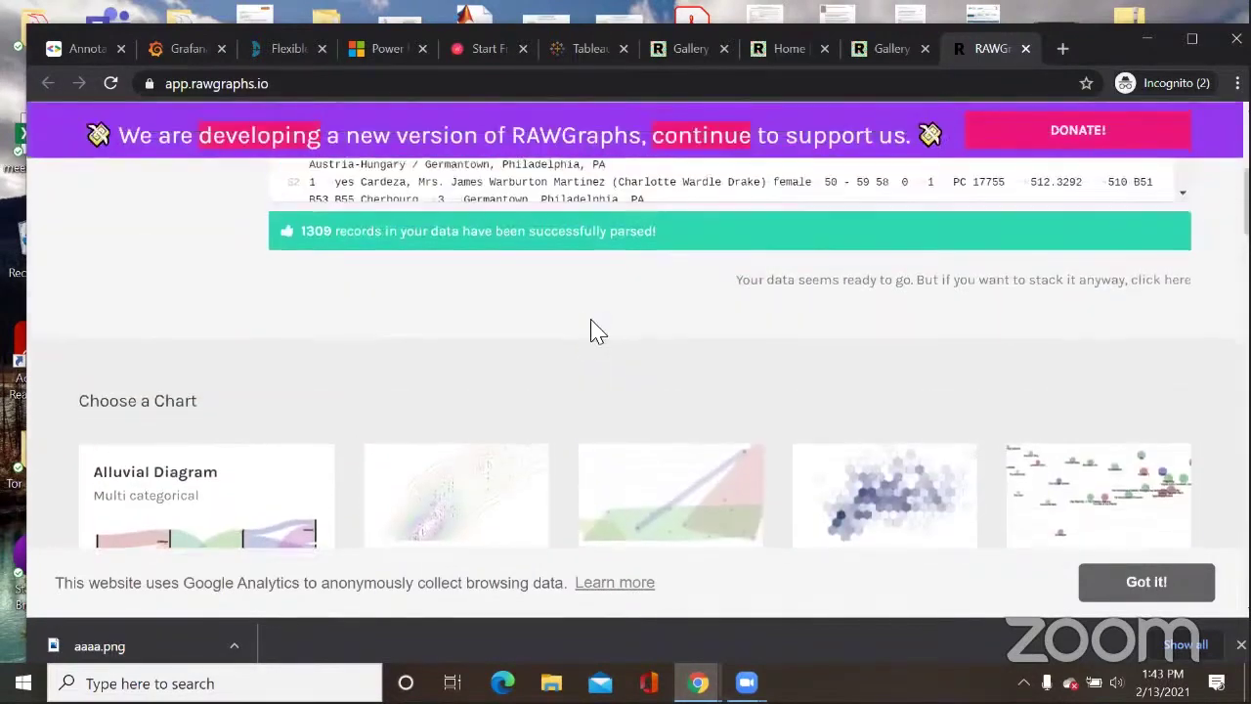
scroll(592, 330, down, 3)
scroll(594, 334, down, 5)
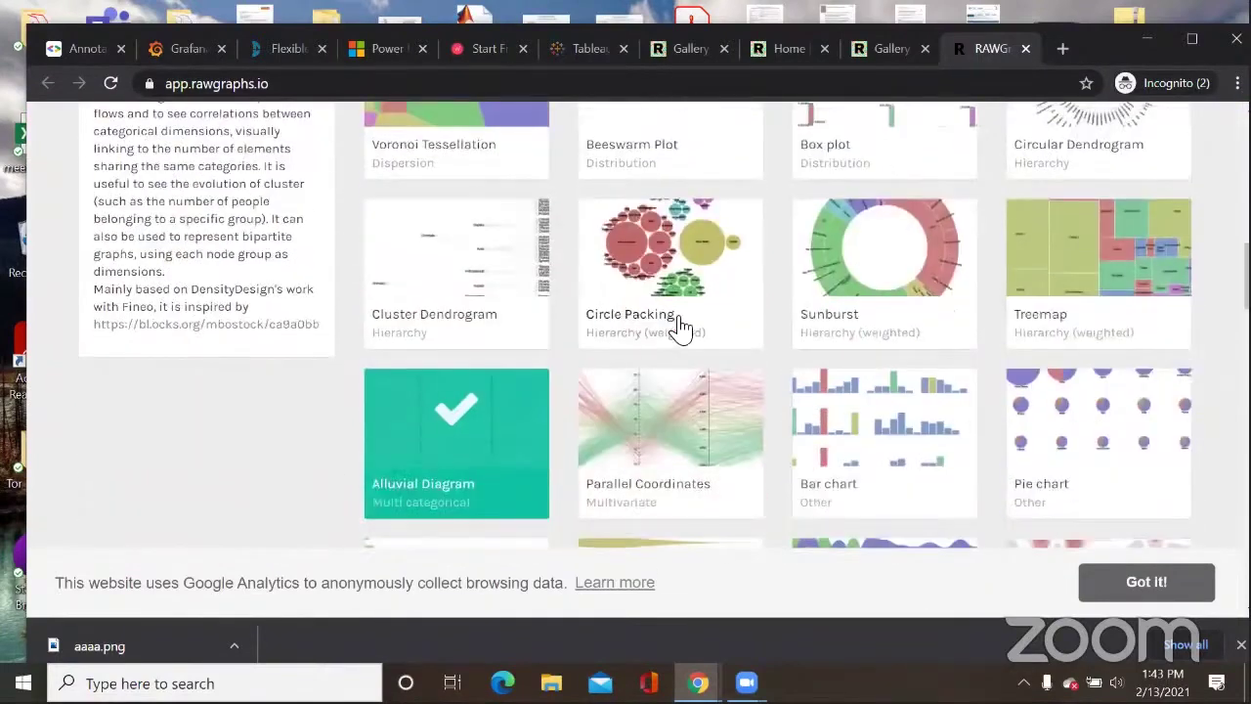
scroll(684, 332, down, 1)
click(889, 355)
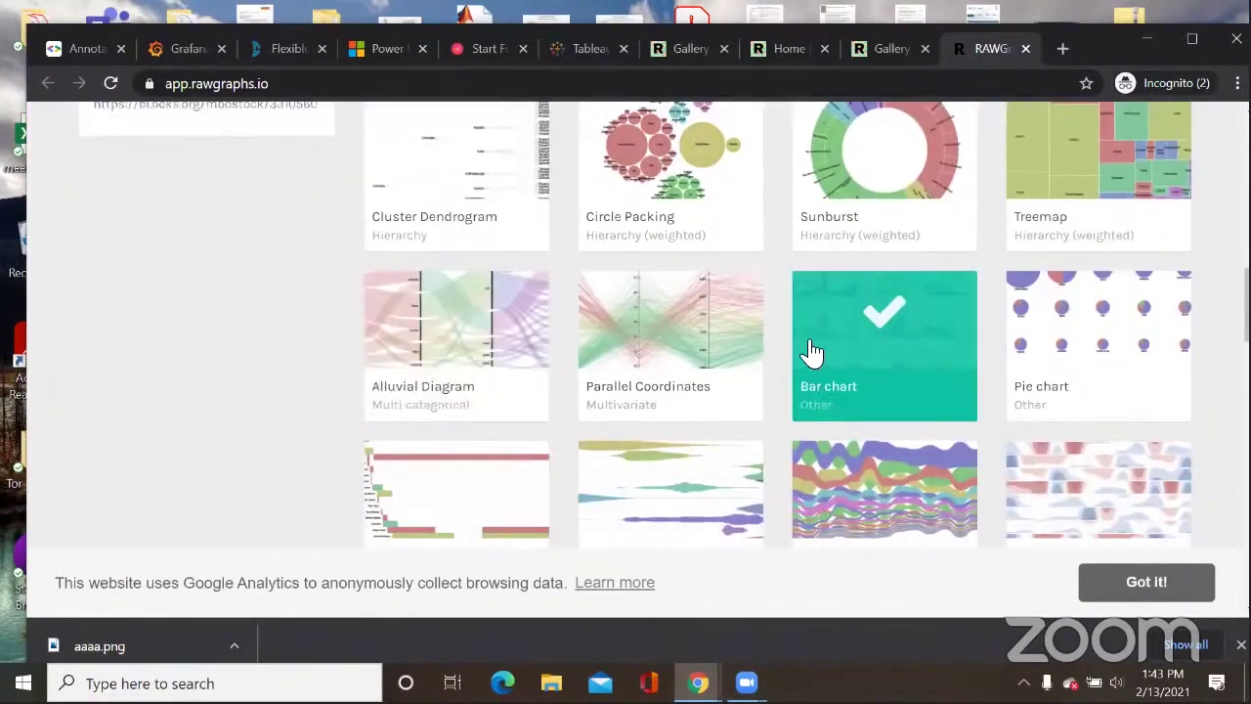
scroll(811, 352, up, 4)
scroll(811, 352, up, 1)
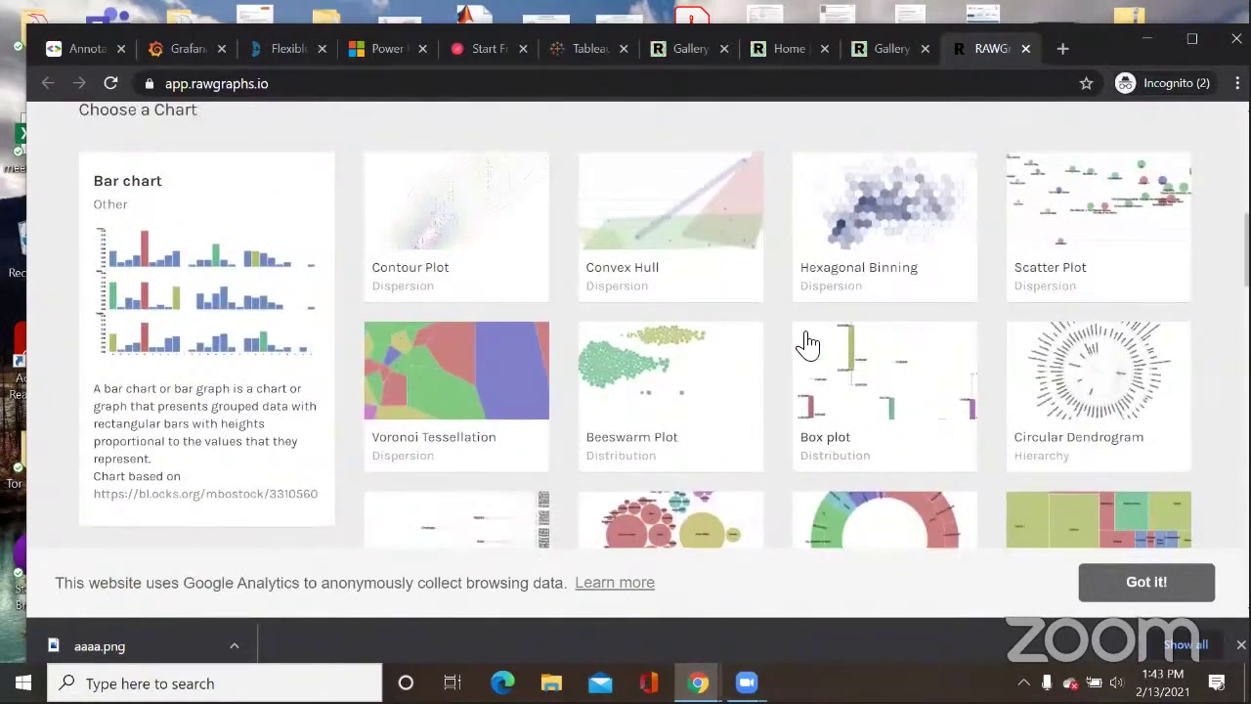
scroll(807, 344, down, 4)
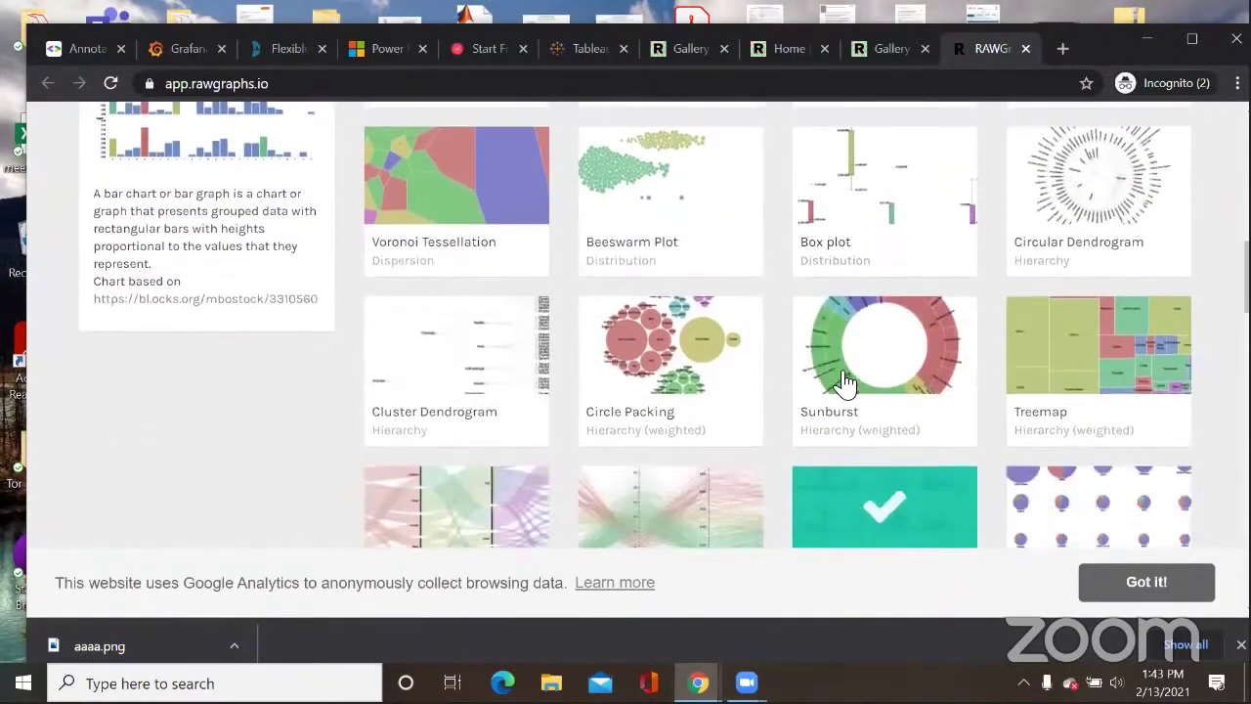
scroll(976, 390, down, 1)
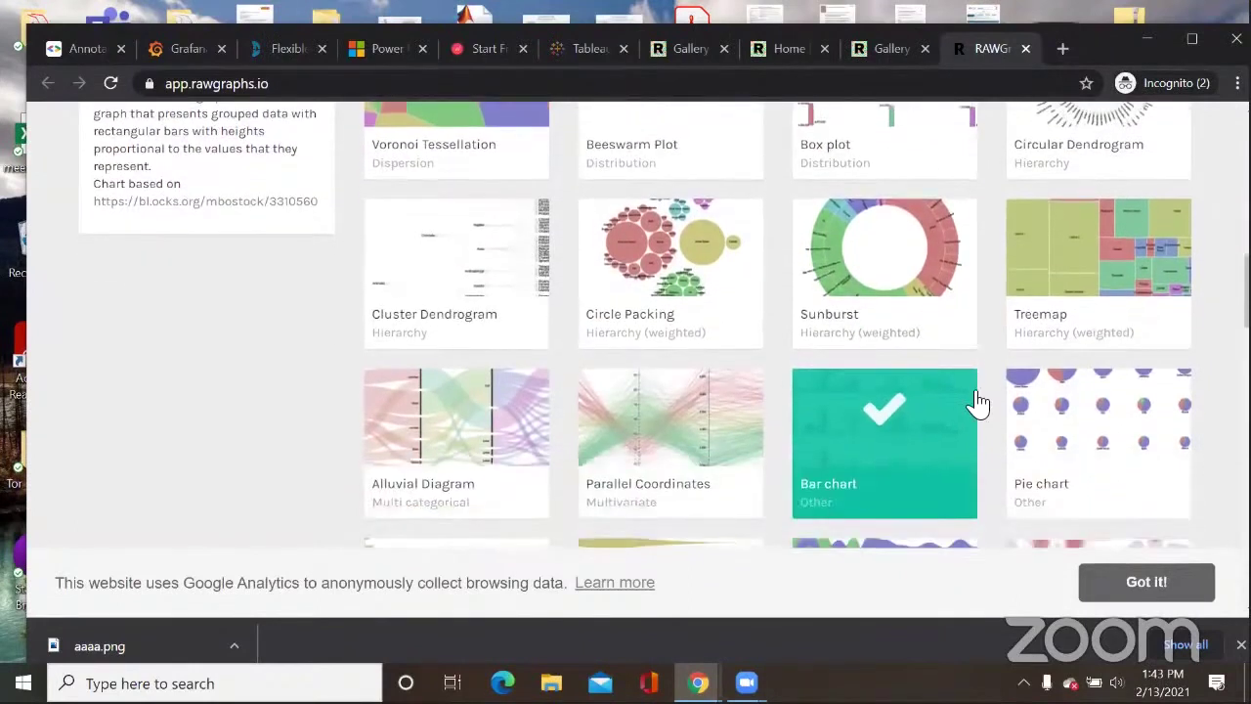
Step: Try the Circle Packing, Treemap, Alluvial Diagram and Bar chart types in turn, ending with the Pie chart and its description
click(718, 315)
click(1076, 298)
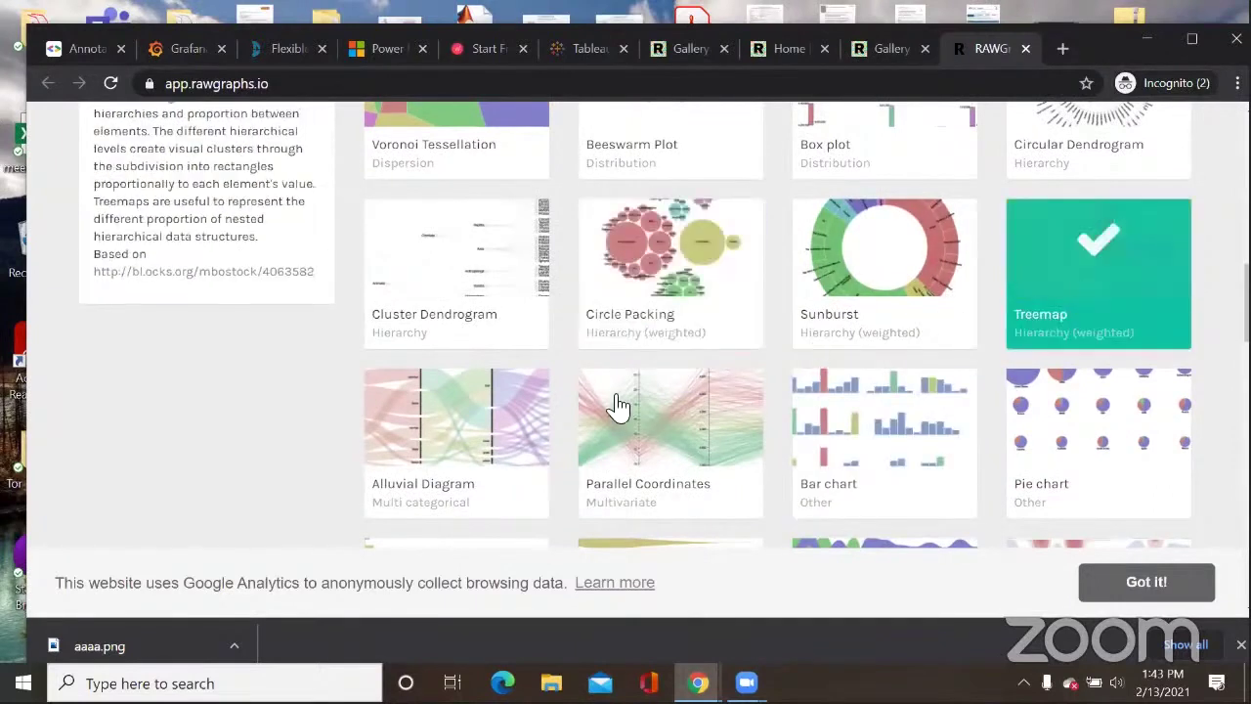
click(494, 439)
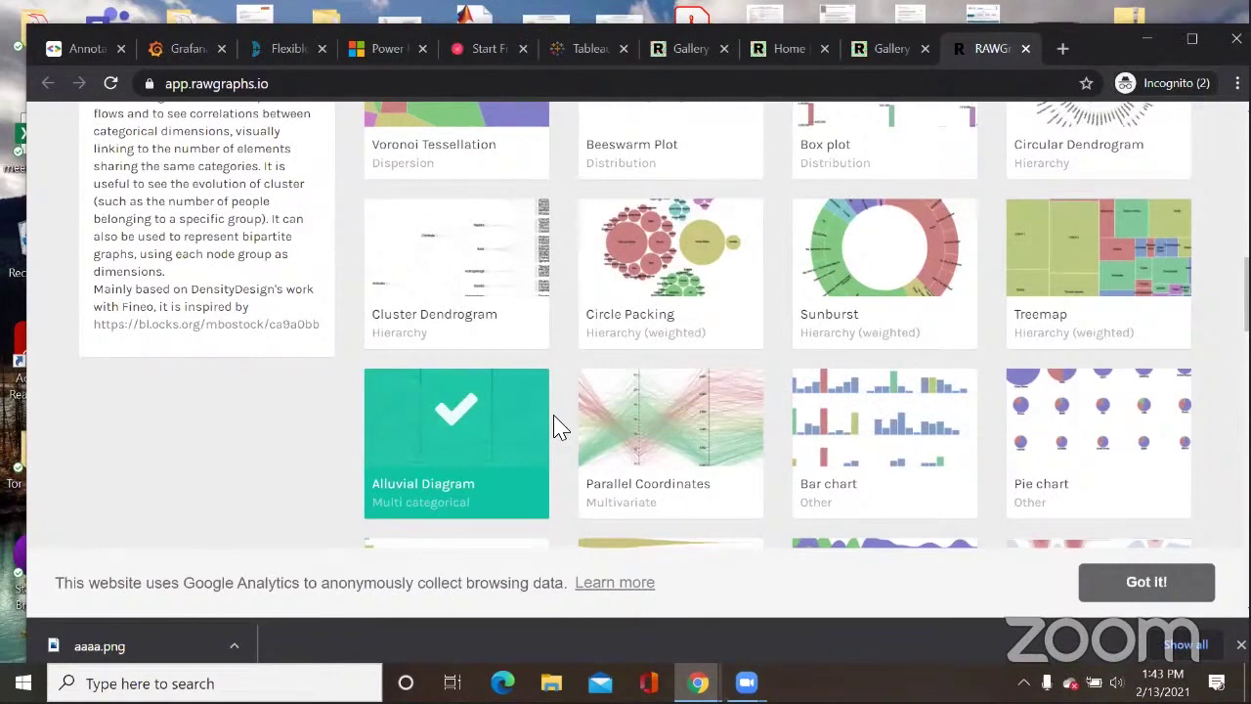
click(842, 448)
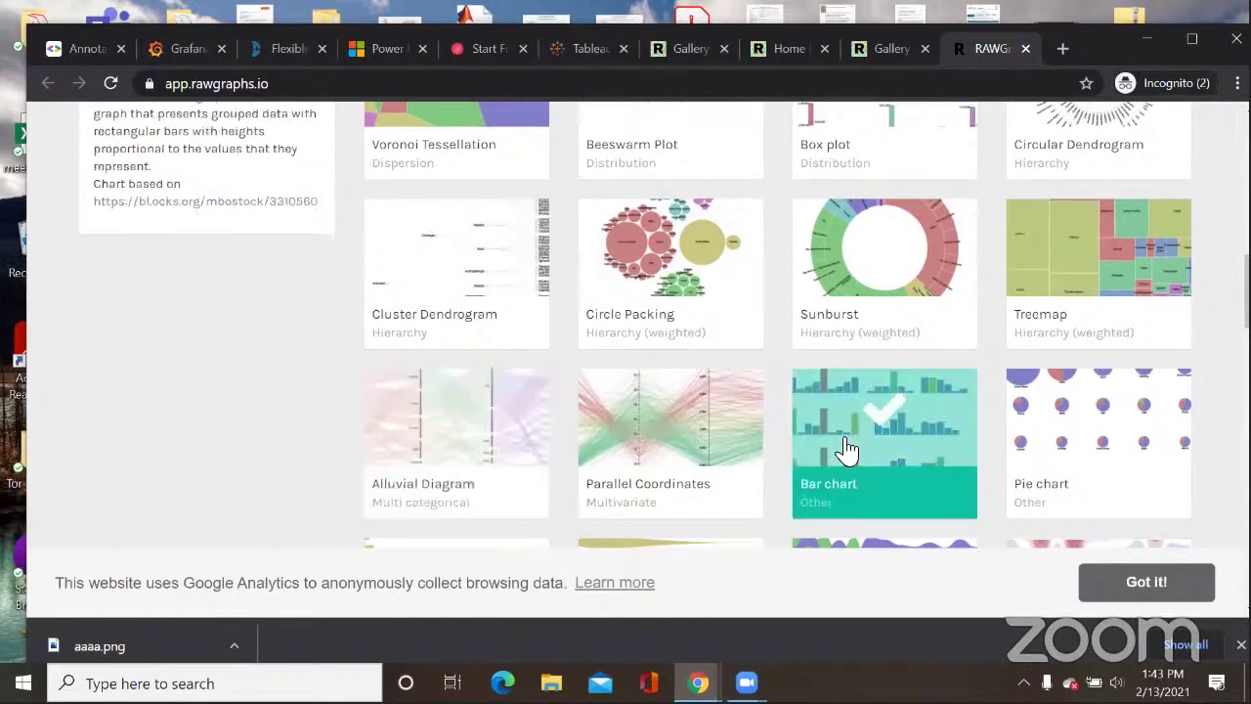
click(1062, 473)
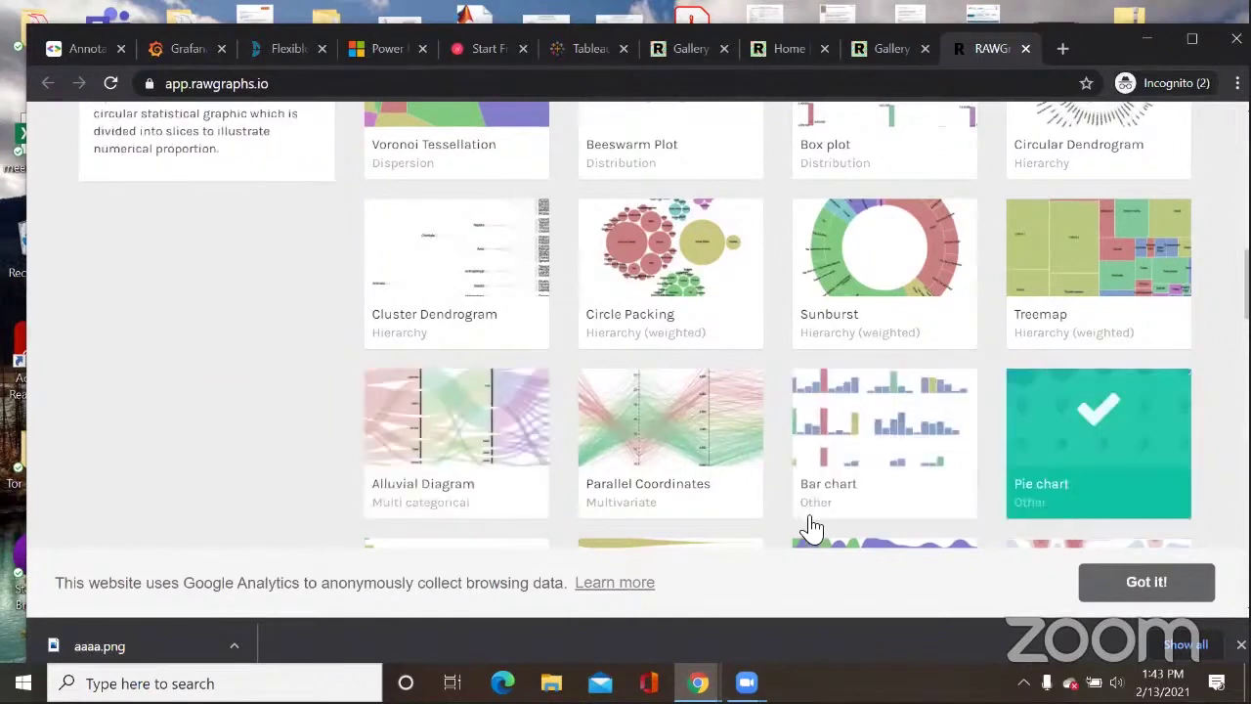
click(893, 479)
click(1047, 465)
scroll(1051, 469, up, 3)
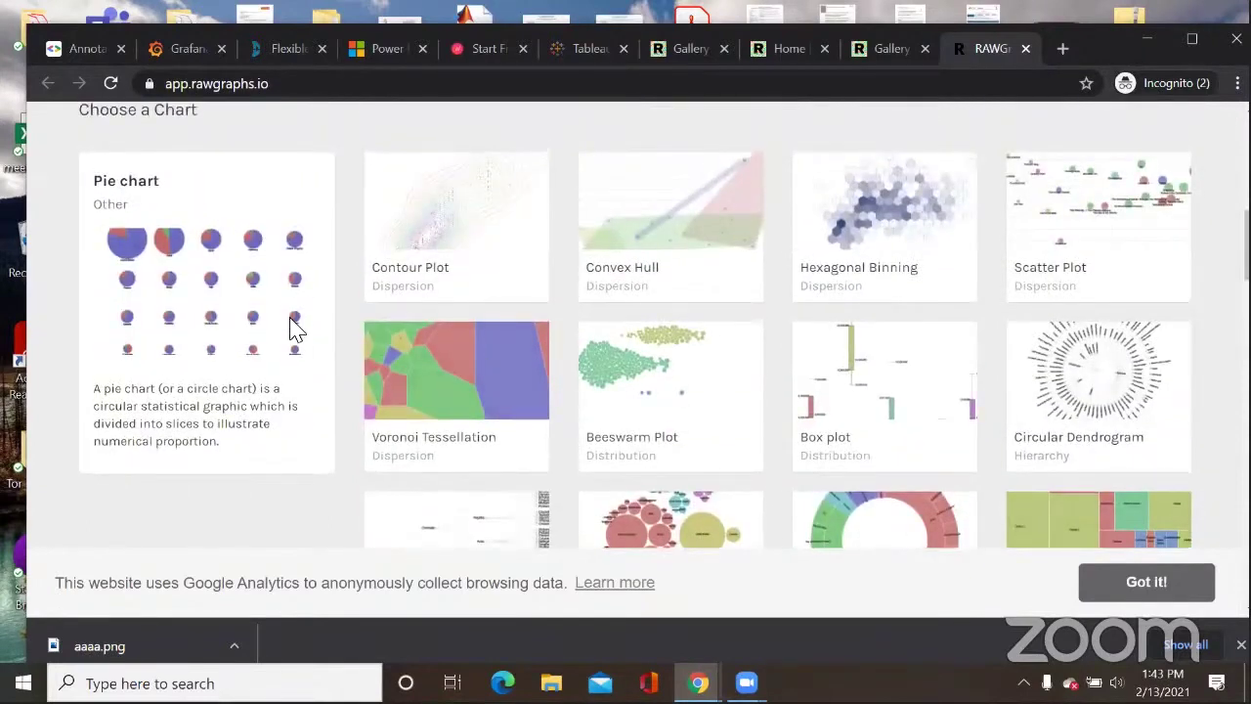
Step: Browse the remaining chart types, select Voronoi Tessellation, and switch the selection to Circular Dendrogram
scroll(449, 371, down, 3)
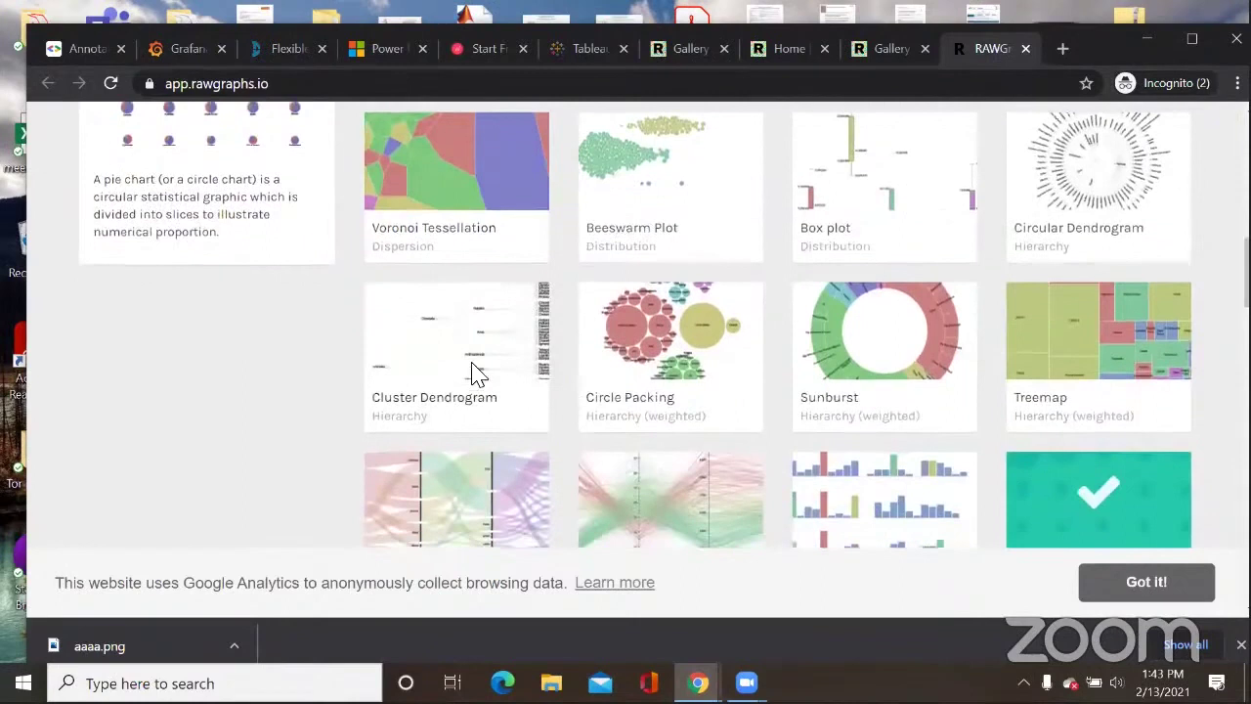
scroll(489, 370, down, 2)
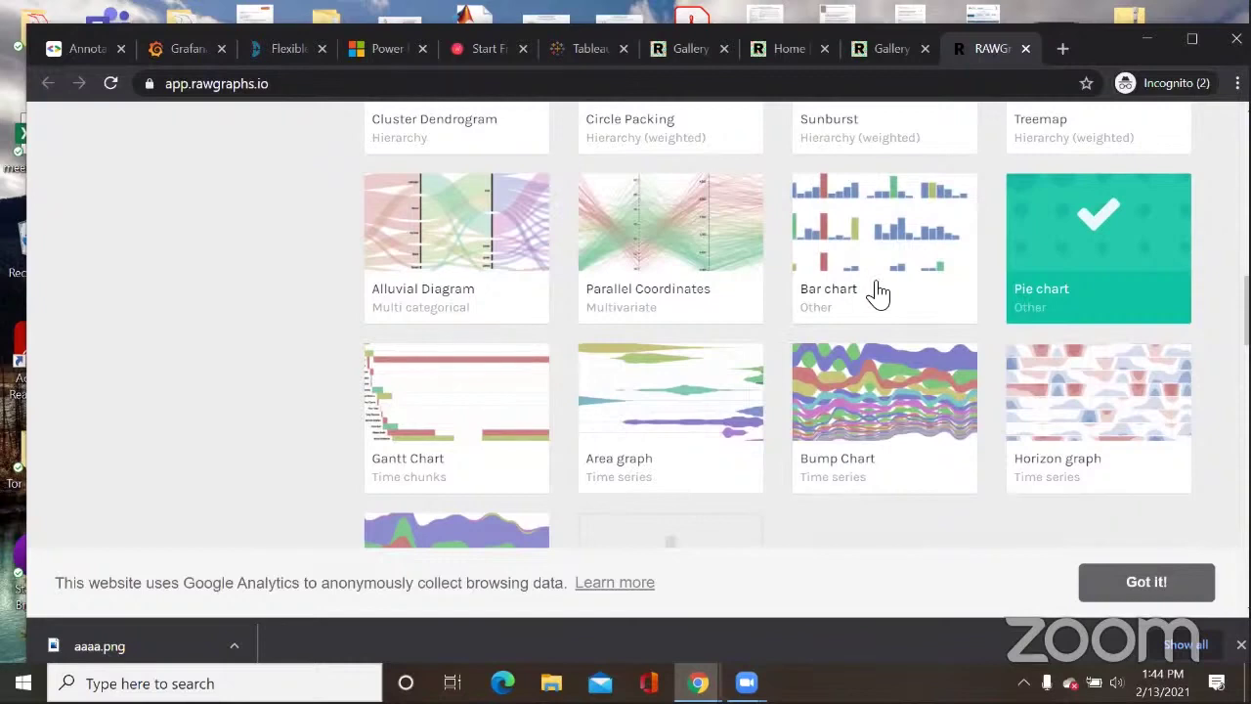
scroll(787, 329, down, 2)
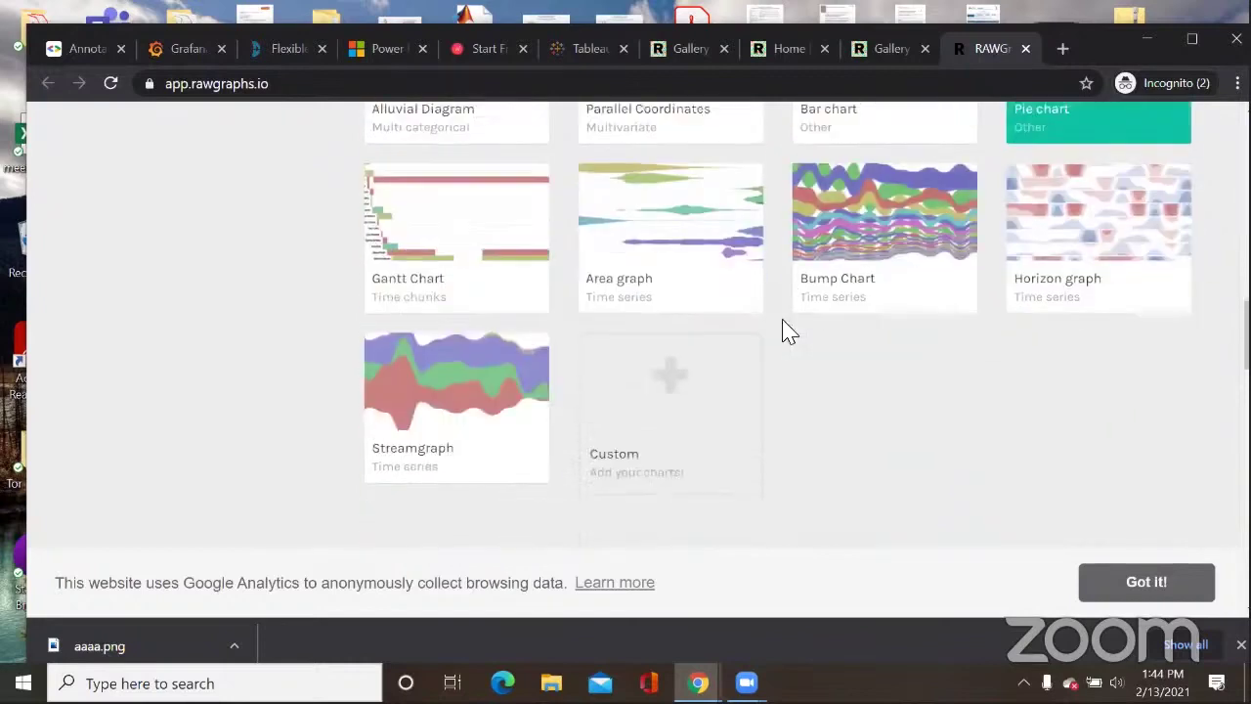
scroll(745, 321, up, 6)
scroll(743, 312, up, 1)
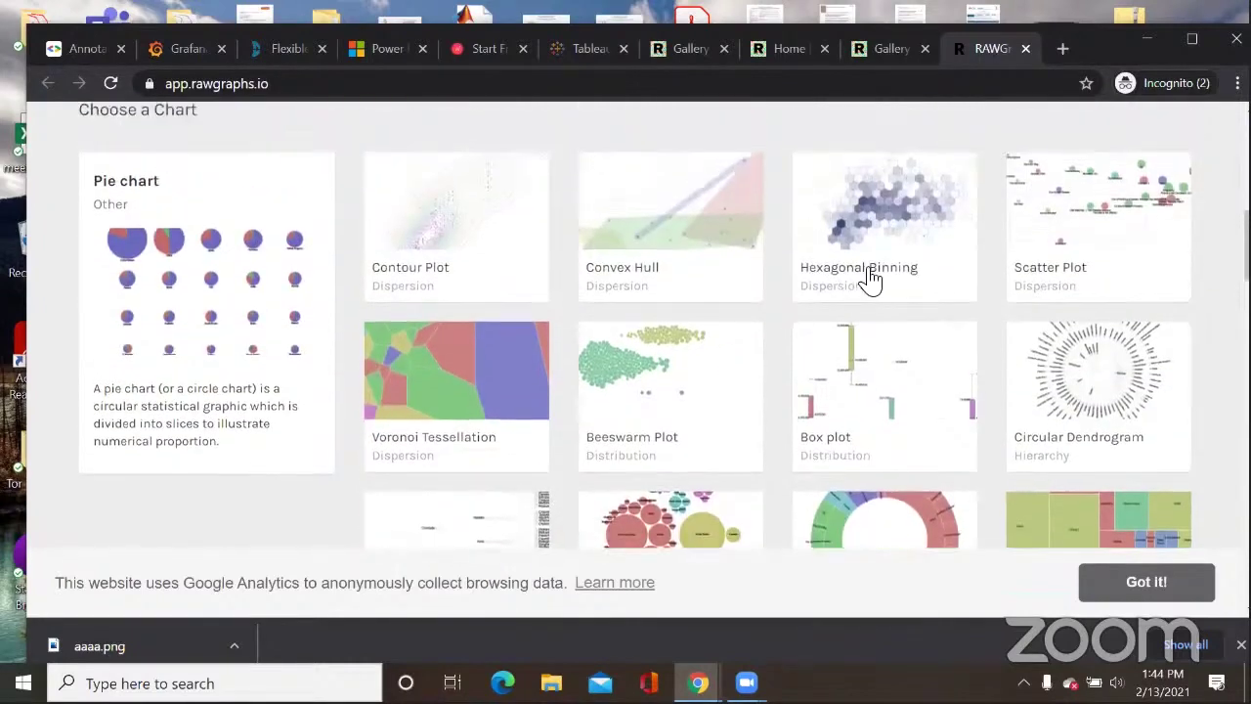
click(497, 391)
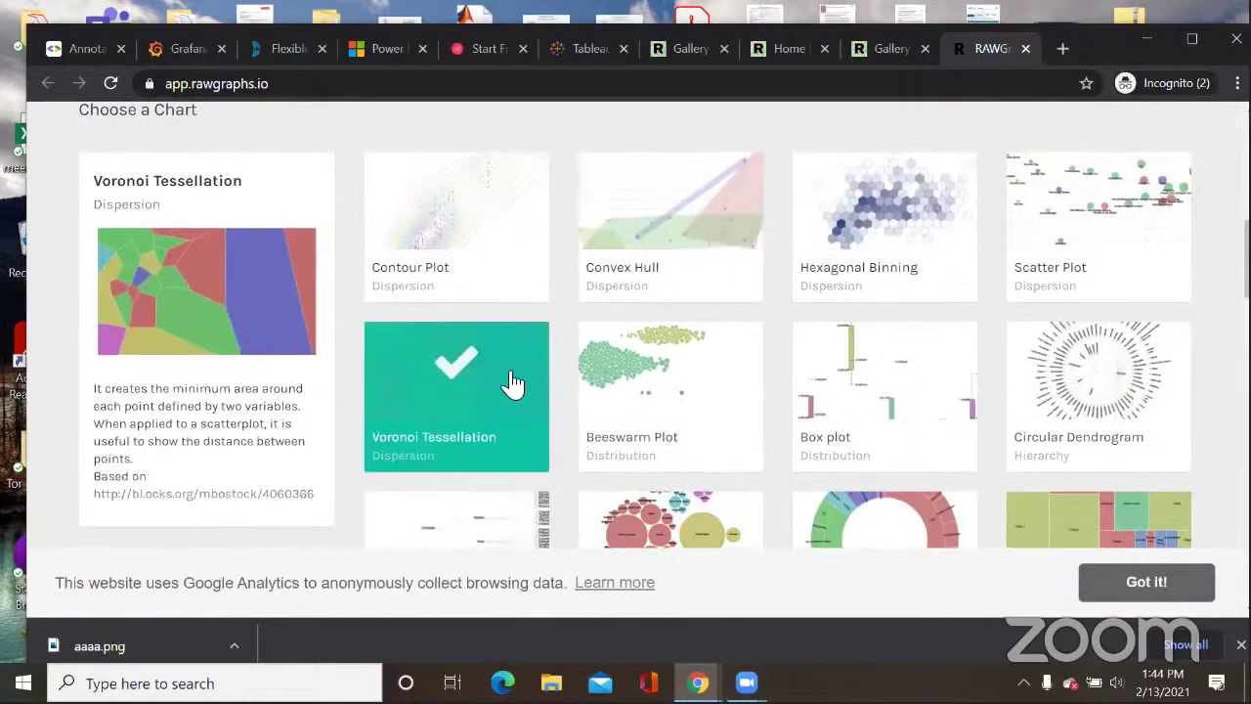
scroll(787, 329, down, 2)
click(1126, 320)
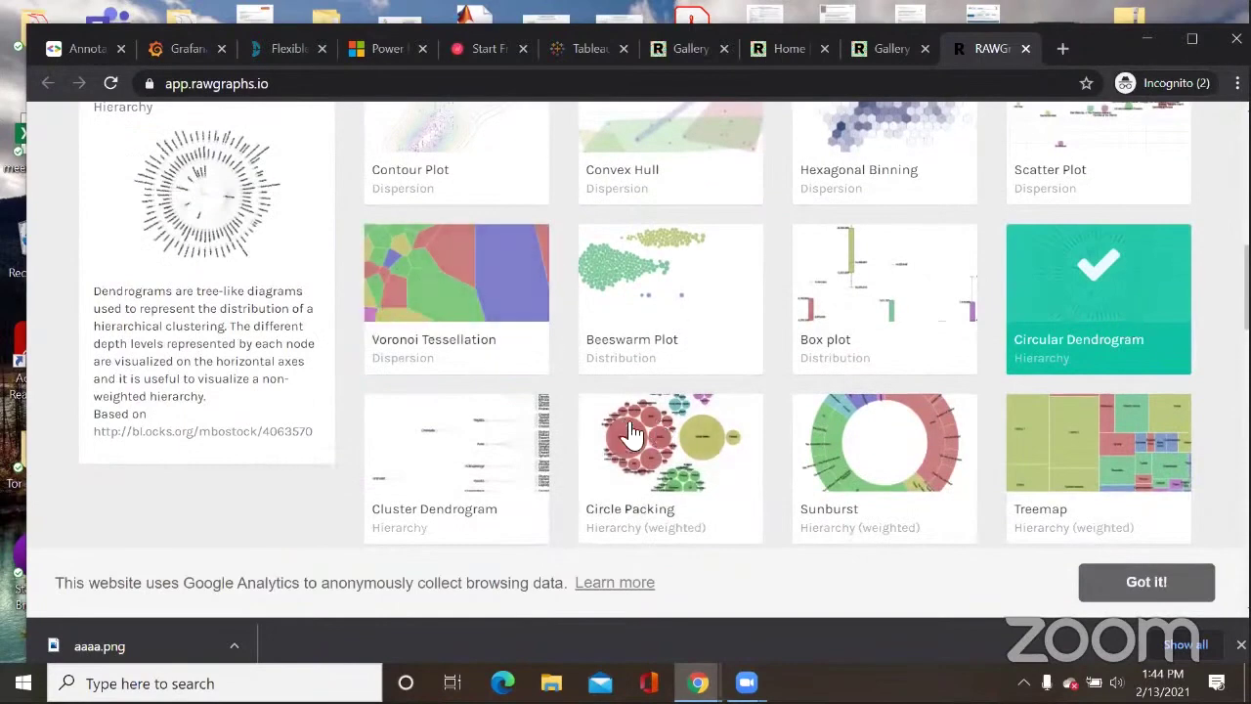
scroll(896, 432, down, 2)
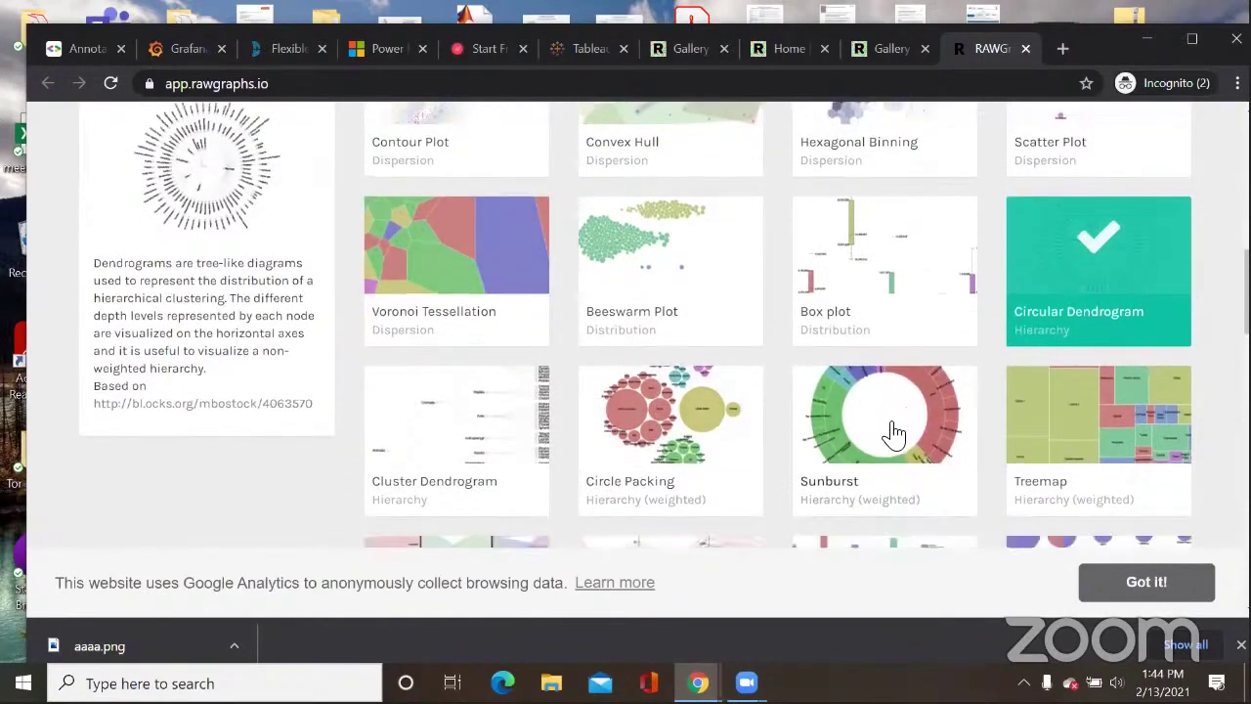
scroll(891, 433, down, 1)
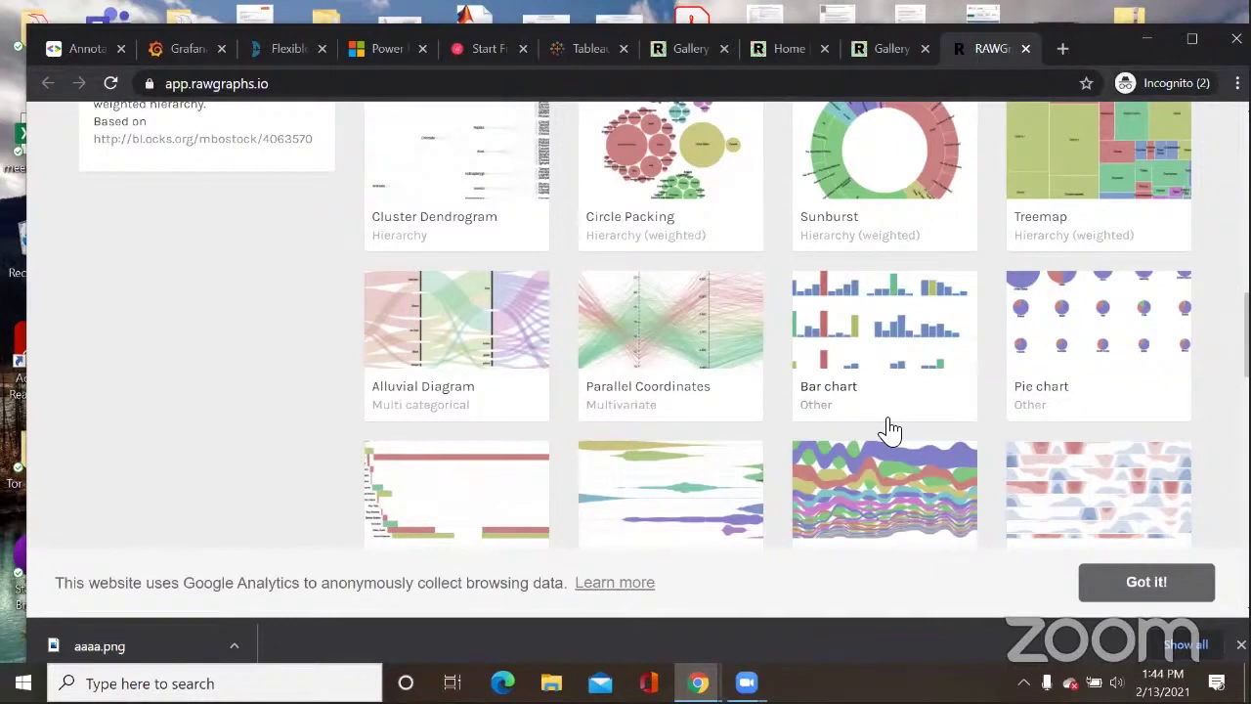
Step: Return to the data loading section and switch the data source from the Titanic sample to file upload
scroll(887, 430, up, 10)
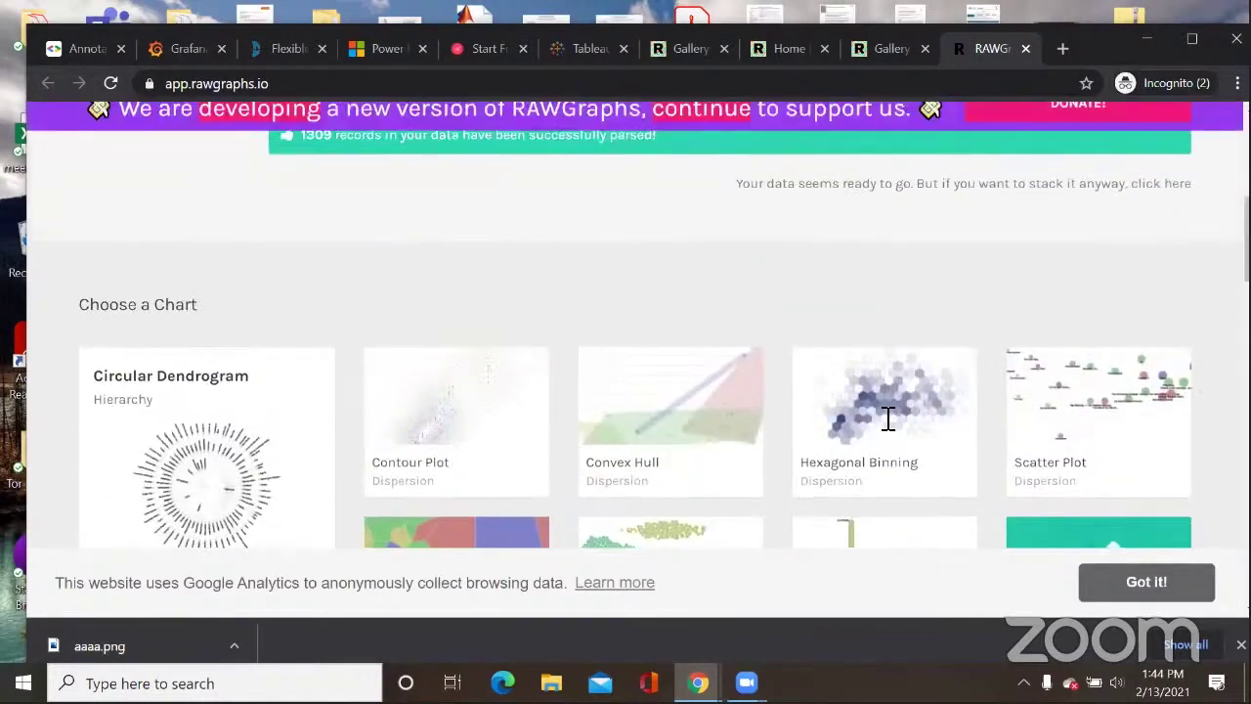
scroll(244, 384, up, 1)
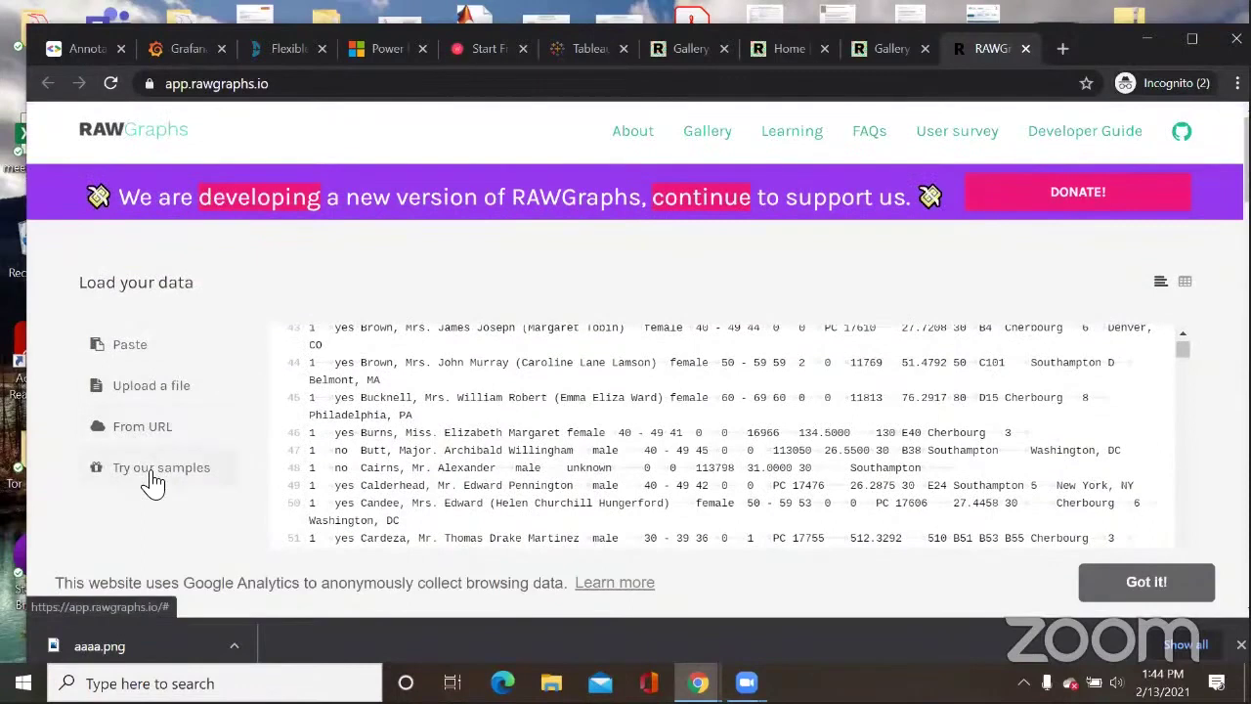
click(155, 470)
click(156, 387)
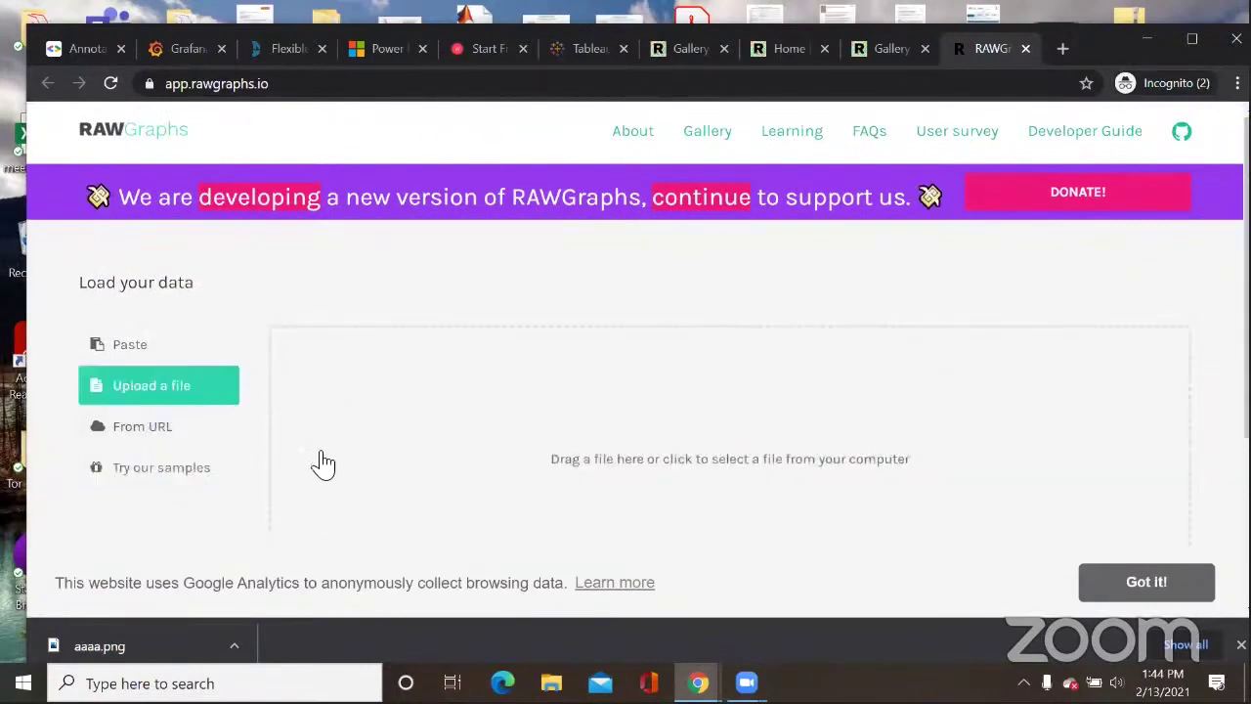
Step: Switch to Excel with a blank workbook and enter the headers A, B and C in cells A1 to C1
key(super)
text(excel)
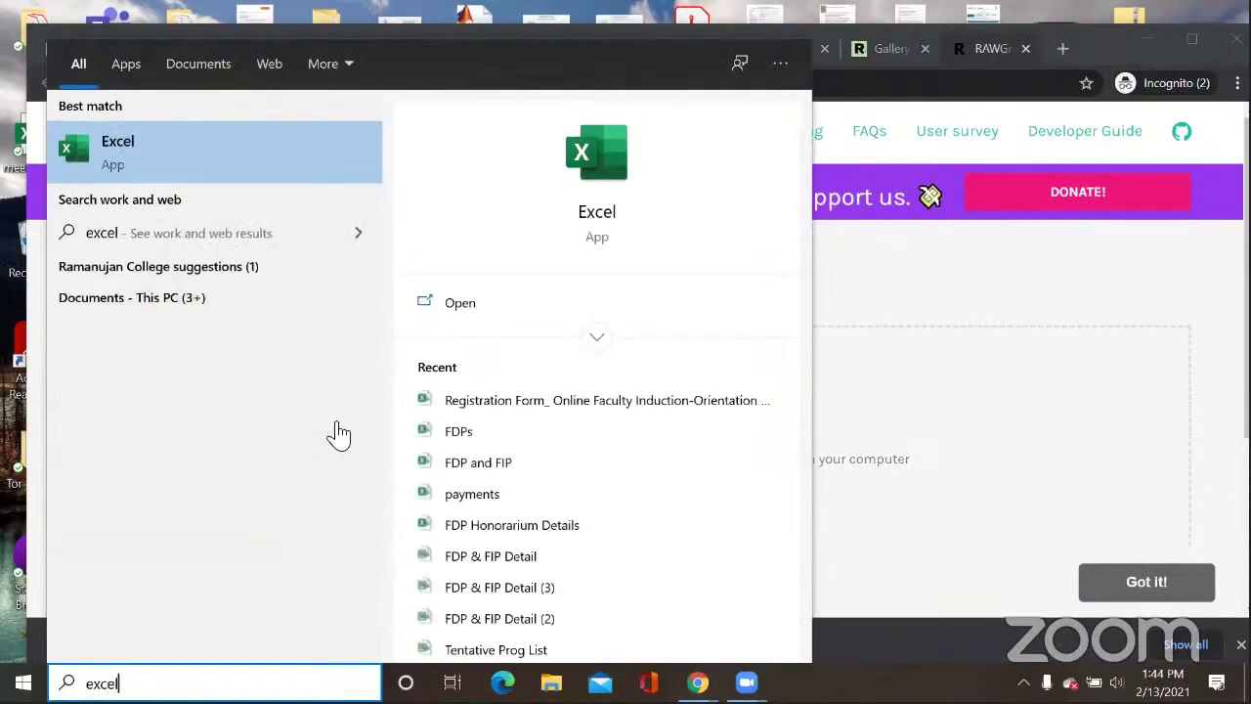
key(Return)
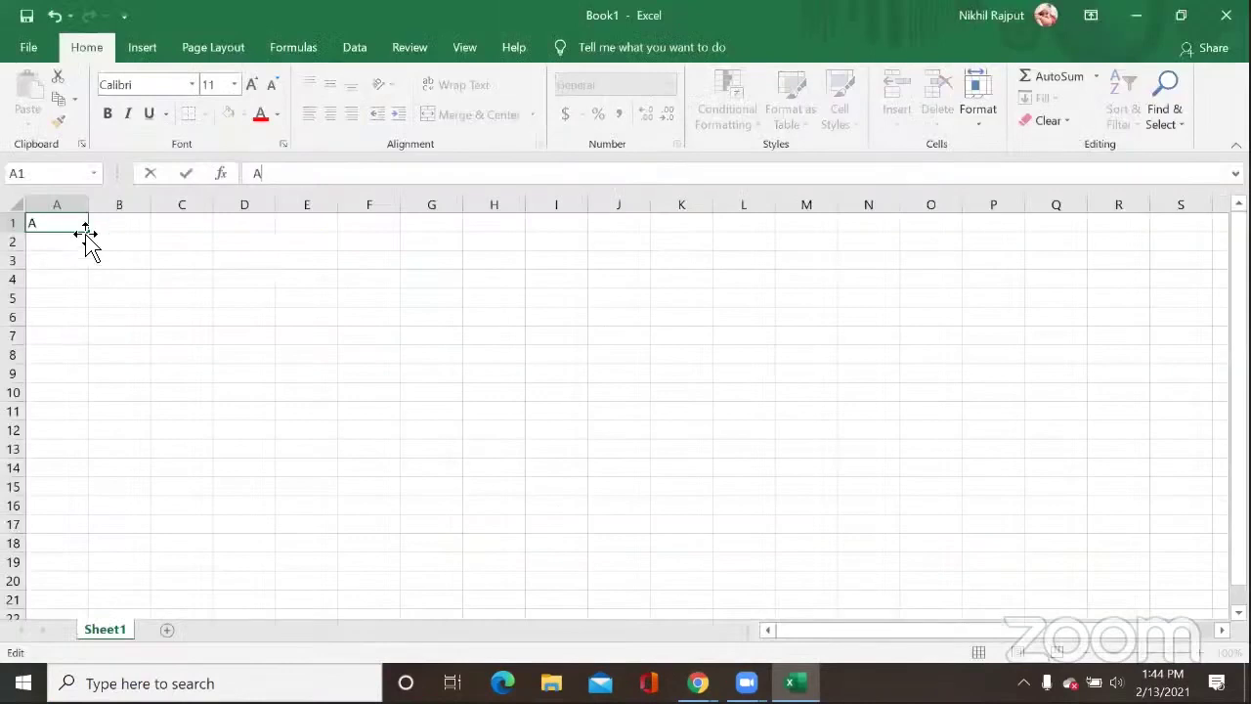
click(143, 222)
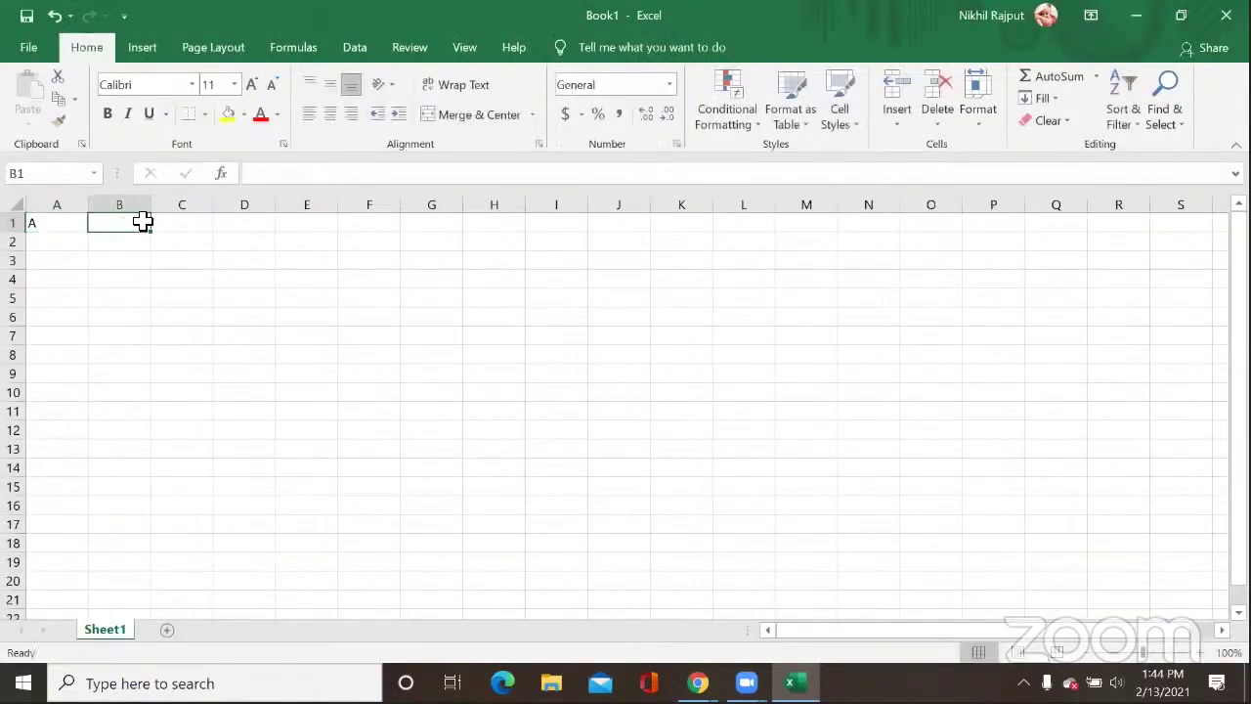
text(B)
key(Tab)
text(C)
key(Return)
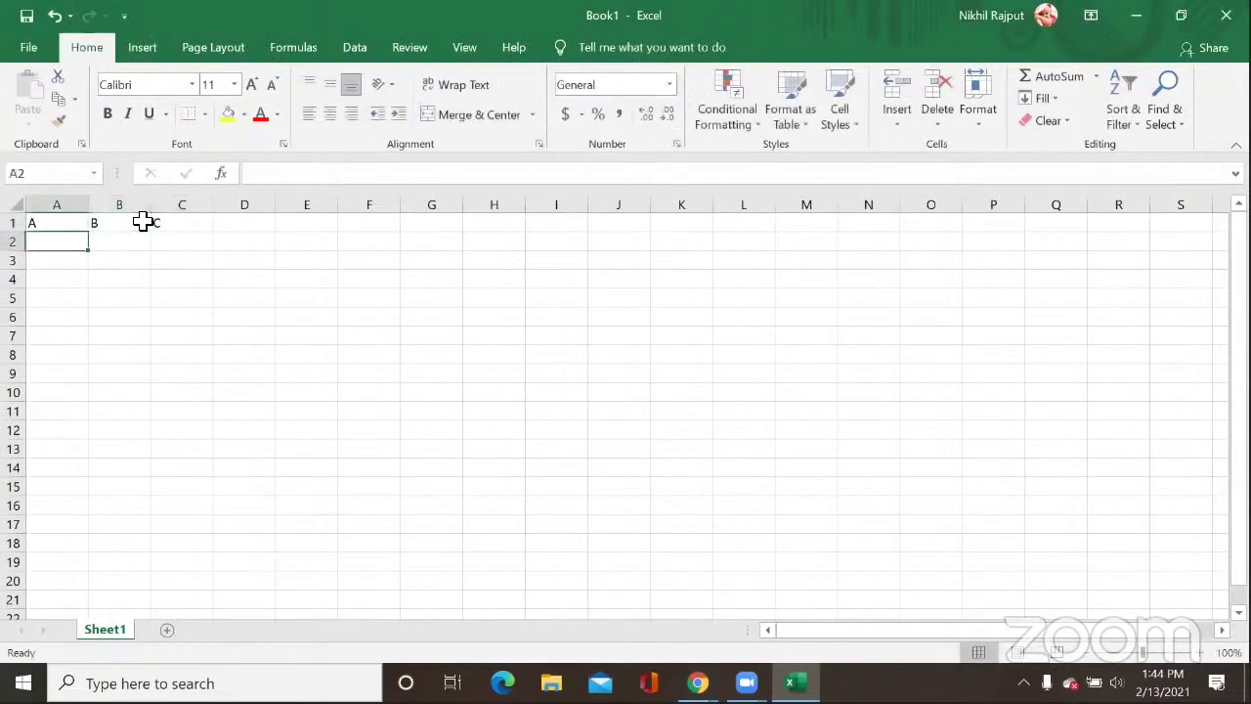
Step: Fill row 2 with the values 2, 3 and 5 under the headers A, B and C
text(2)
key(Tab)
text(3)
key(Down)
key(Up)
key(Tab)
text(5)
key(Return)
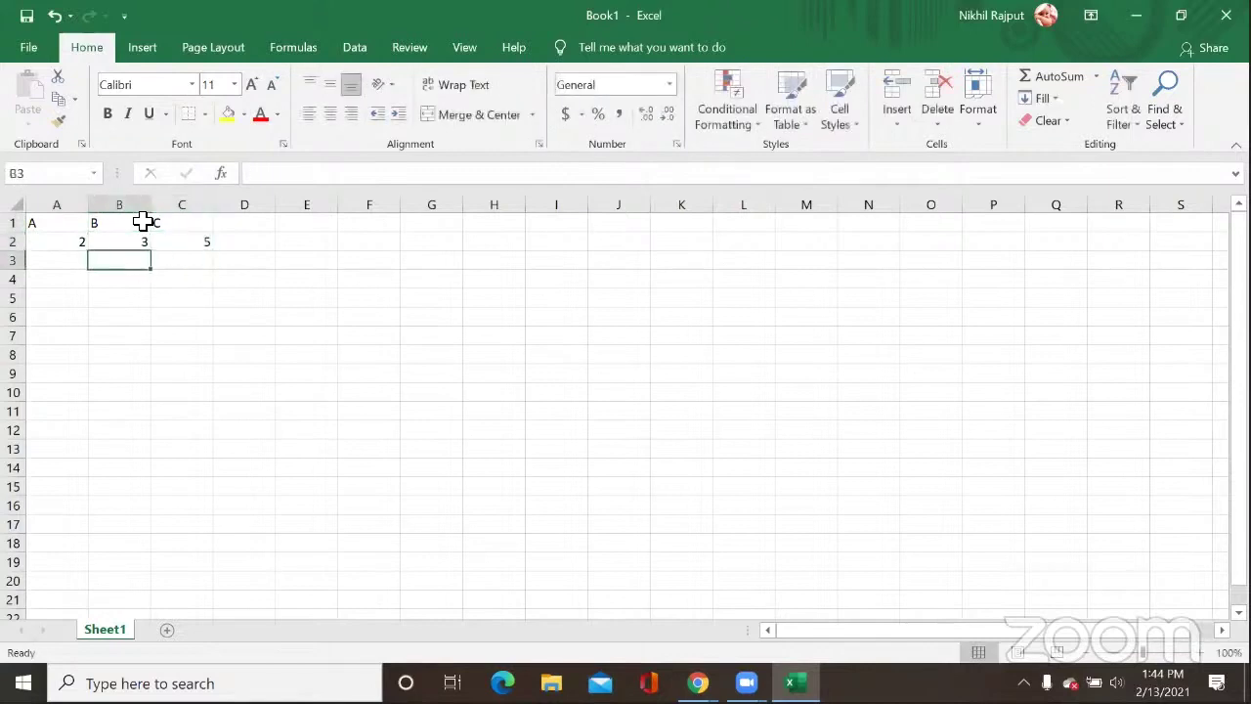
Step: Fill row 3 with 3, 6 and 7, and row 4 with 4, 5 and 5
key(Left)
text(3)
key(Return)
text(4)
key(Tab)
text(5)
key(Up)
key(Tab)
text(7)
key(Return)
text(u)
key(Up)
key(Down)
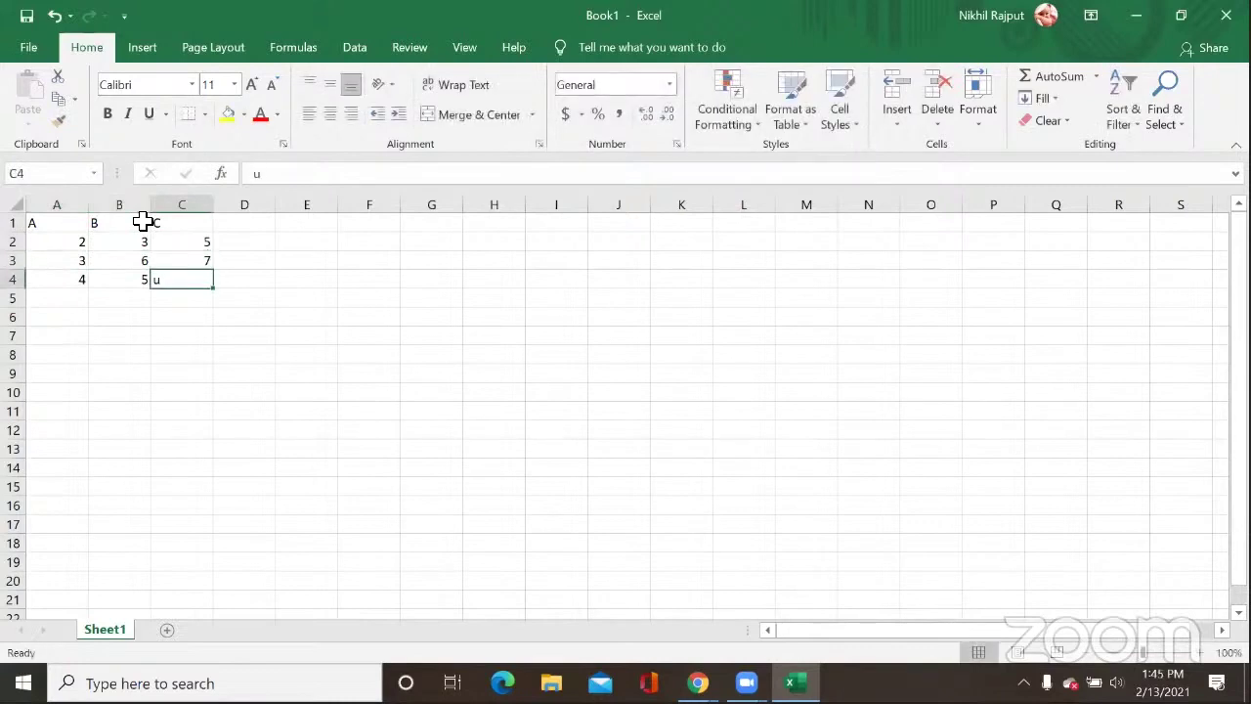
text(5)
click(284, 314)
Step: Copy the small data table in cells A1 to C4, including its headers
drag(55, 226, 217, 282)
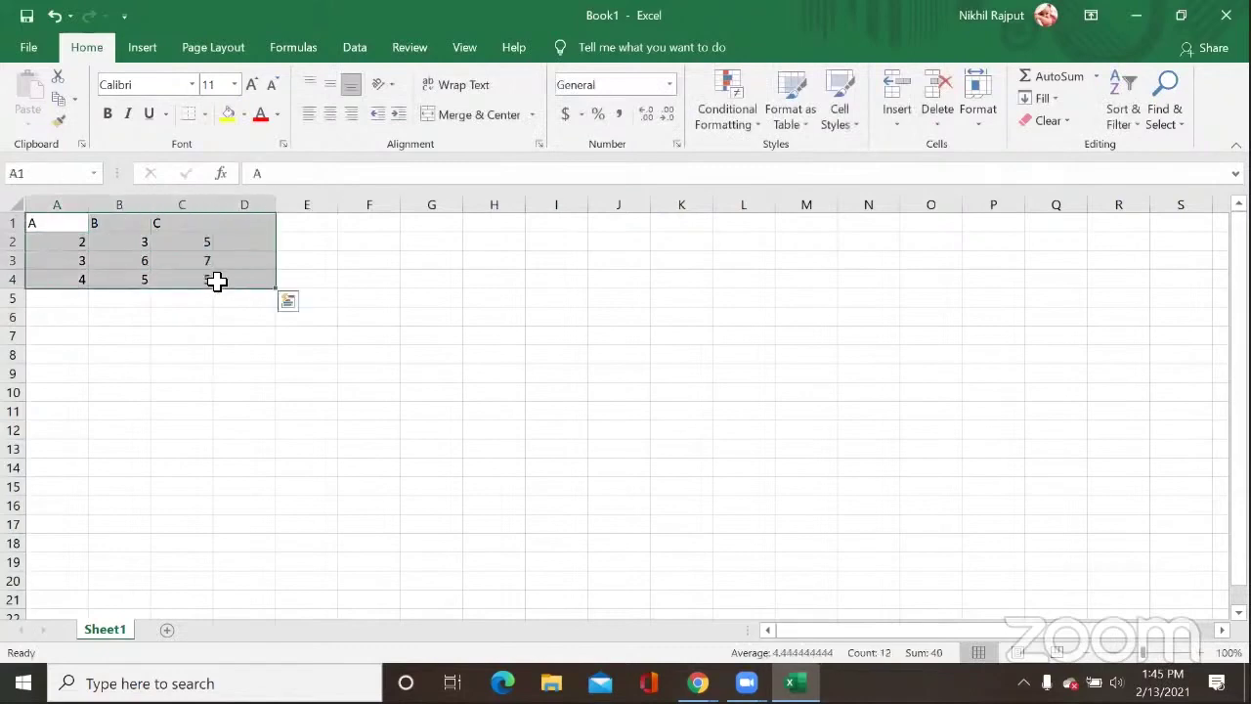
click(217, 282)
drag(45, 224, 182, 278)
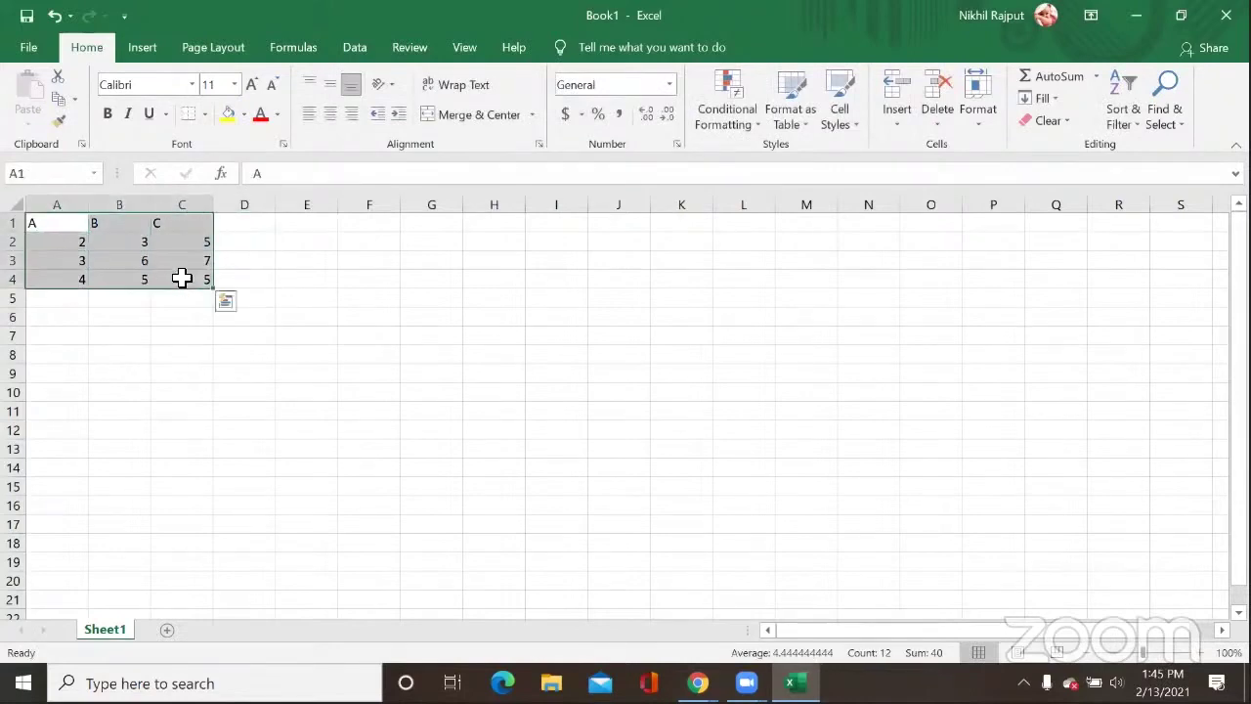
right_click(182, 278)
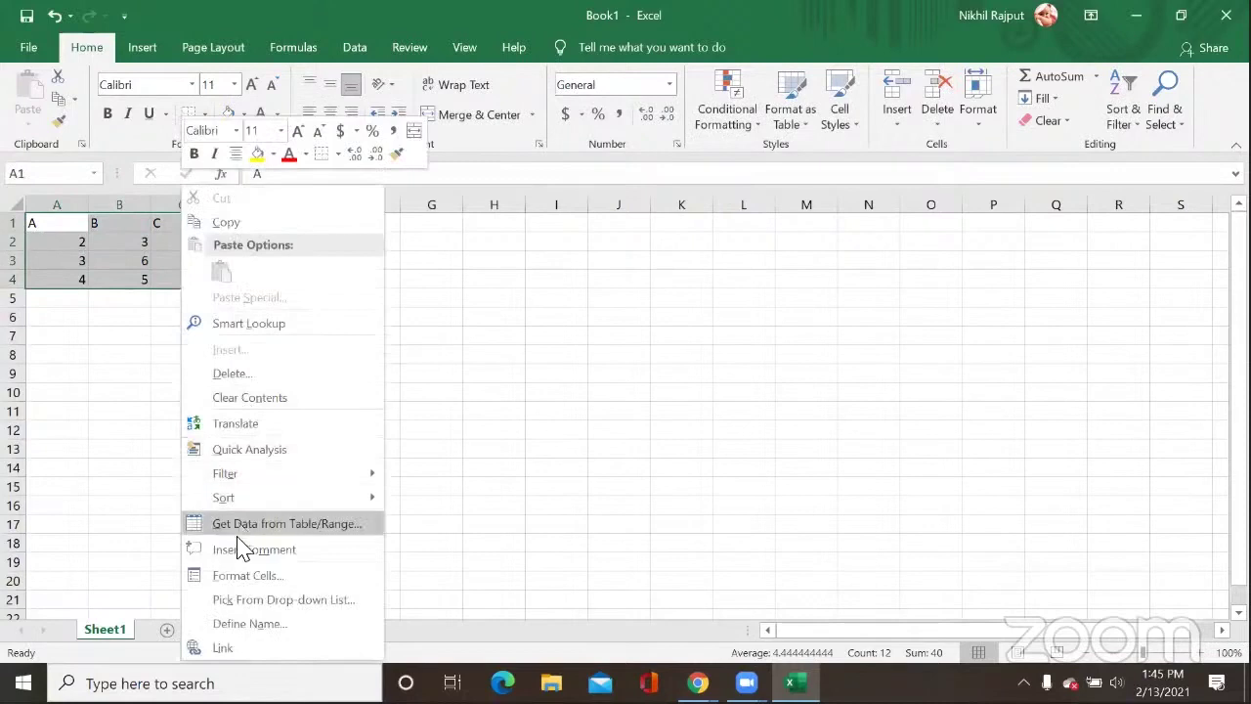
click(226, 228)
Step: Switch to RAWGraphs in Chrome, choose pasting as the data source, and paste the copied table
mouse_move(698, 682)
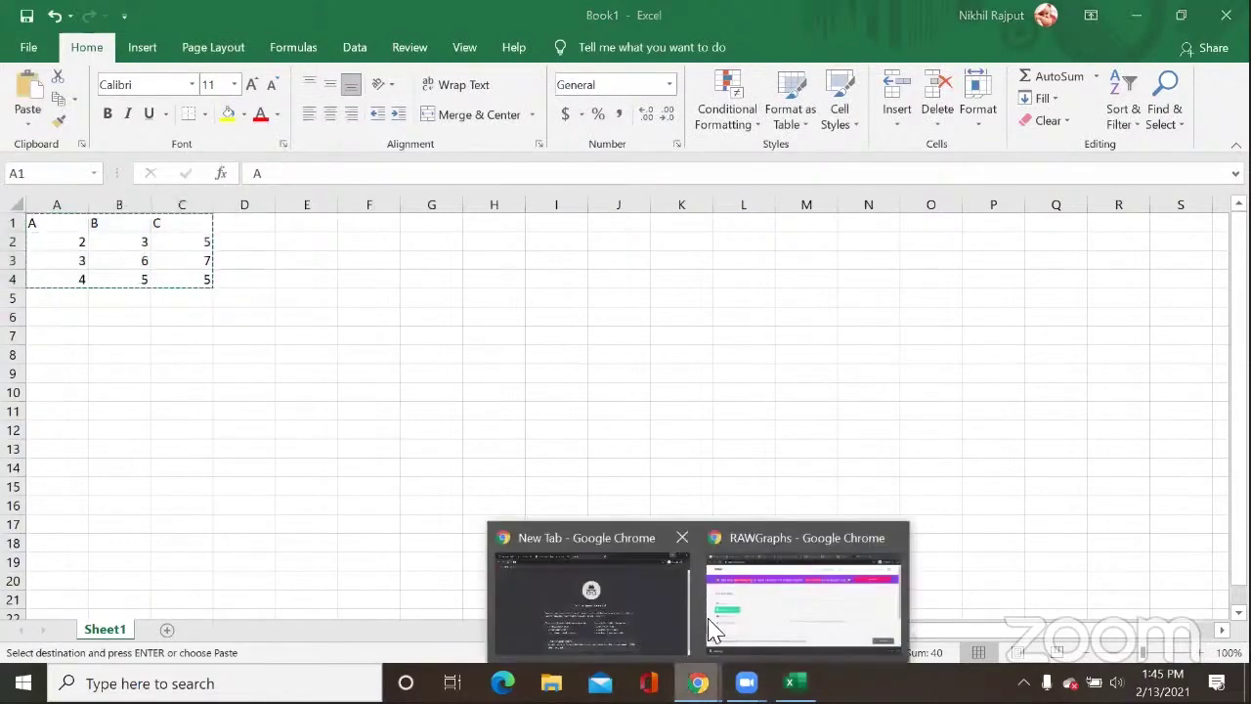
click(734, 580)
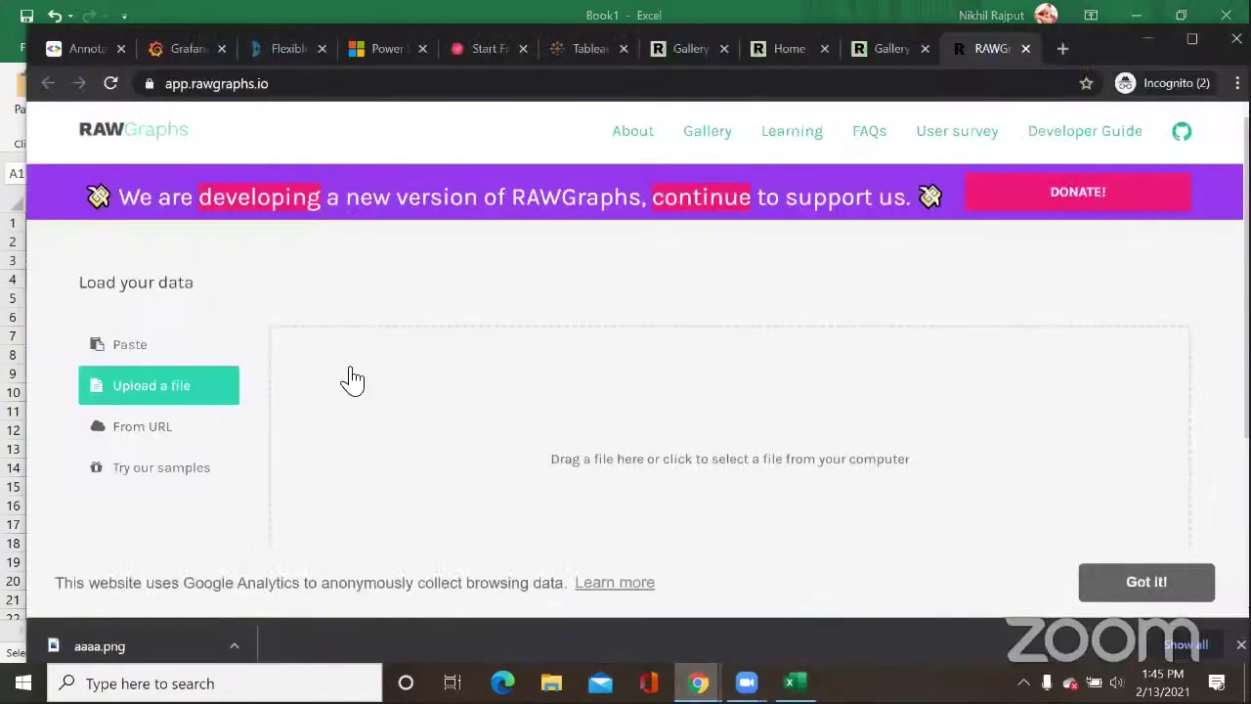
click(132, 348)
right_click(325, 351)
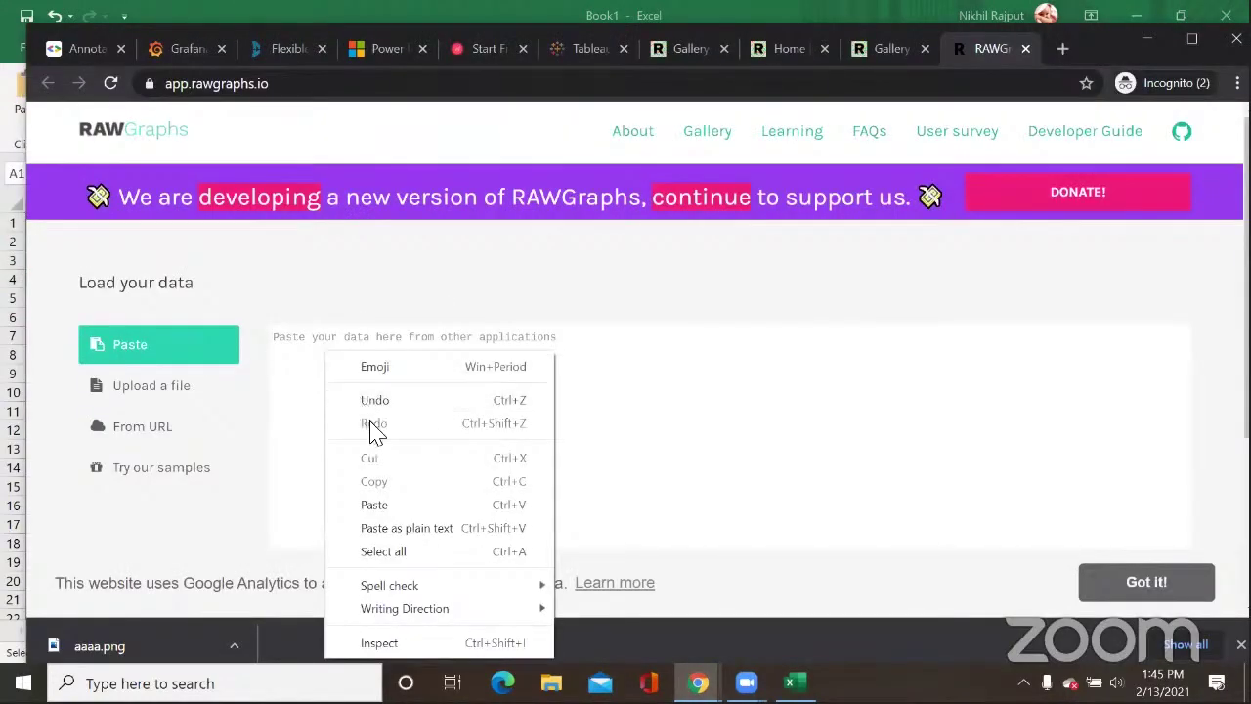
click(374, 504)
scroll(460, 383, down, 5)
scroll(424, 362, up, 5)
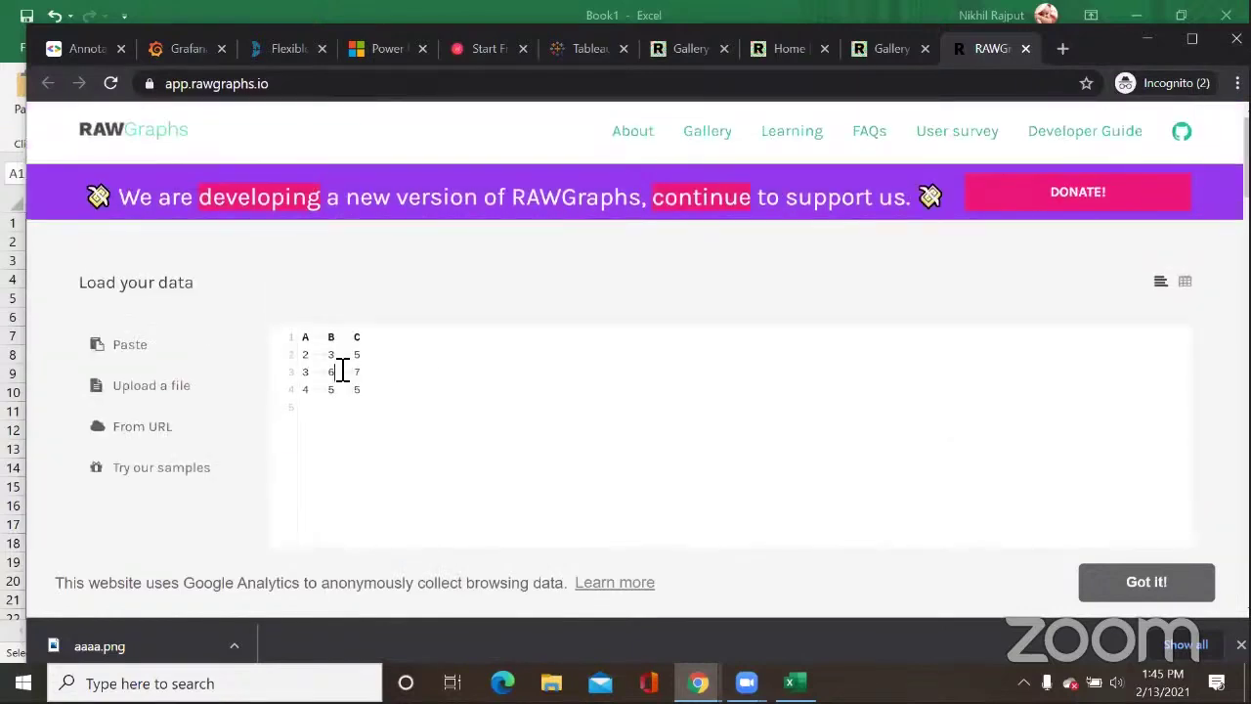
Step: Clear all the pasted data from the data editor
scroll(361, 368, down, 1)
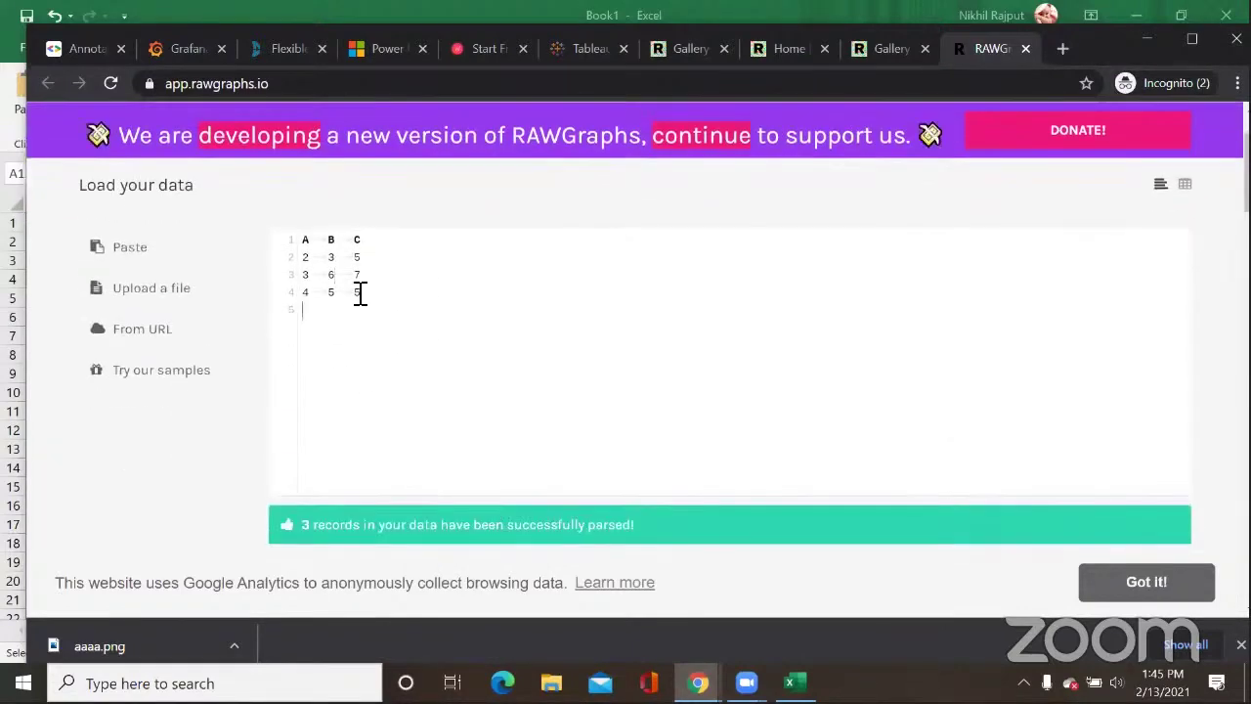
key(ctrl+a)
key(BackSpace)
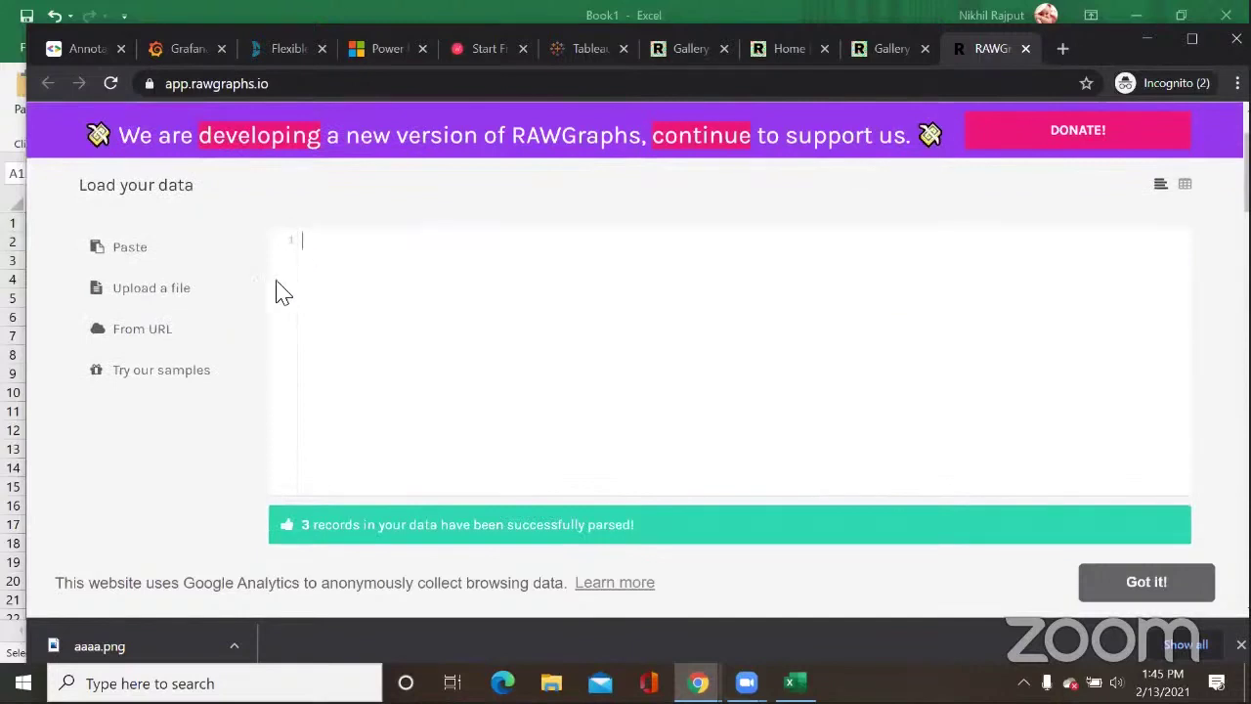
Step: Switch to Excel and save the workbook to the Desktop as an Excel Workbook named eg1
click(794, 683)
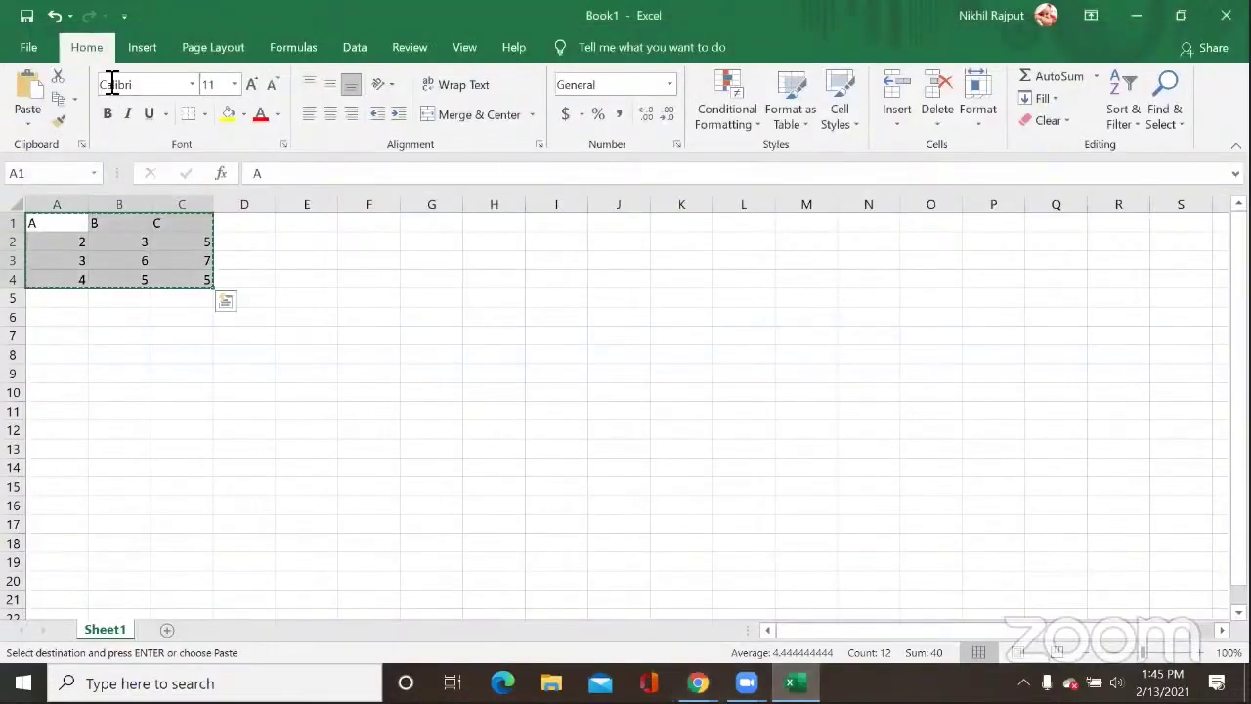
click(26, 47)
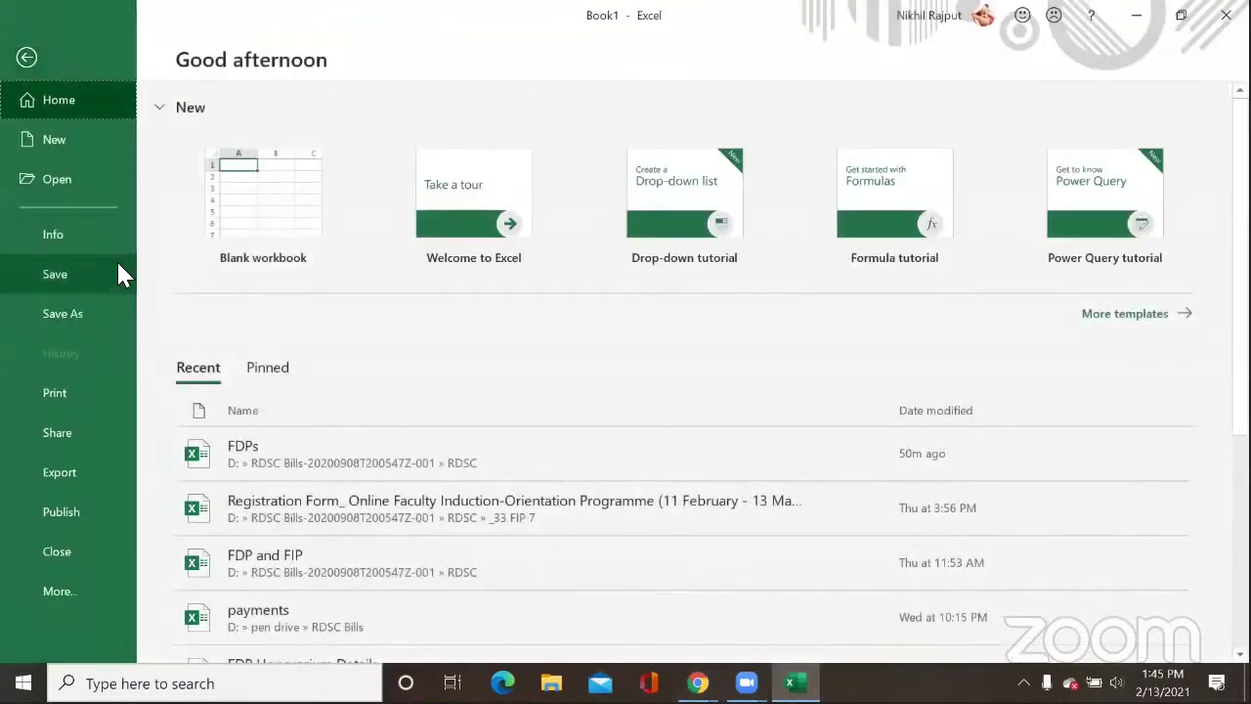
click(119, 274)
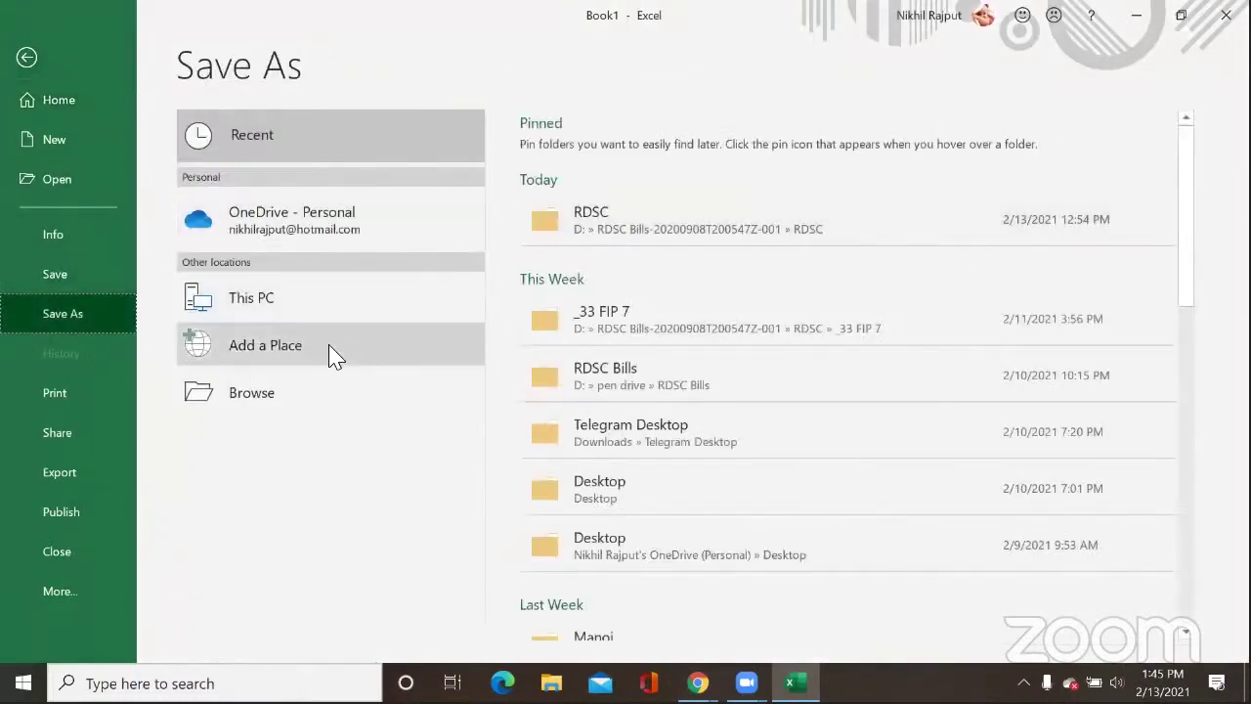
click(279, 393)
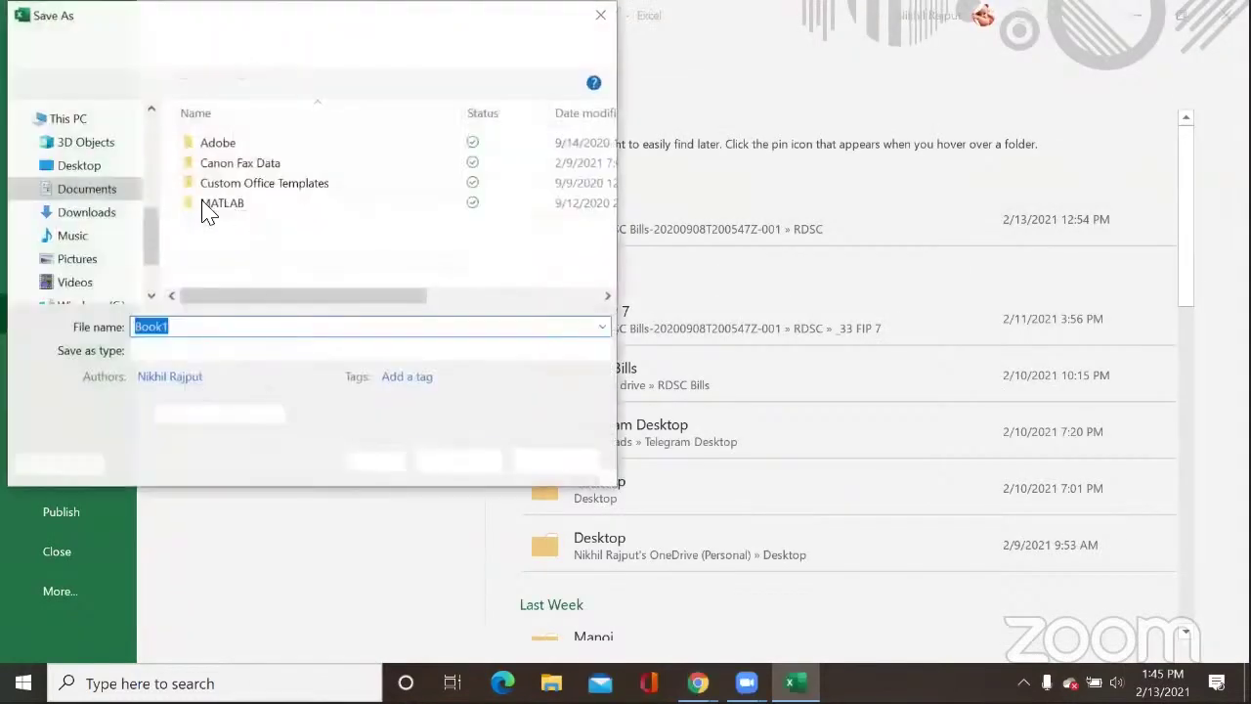
click(86, 166)
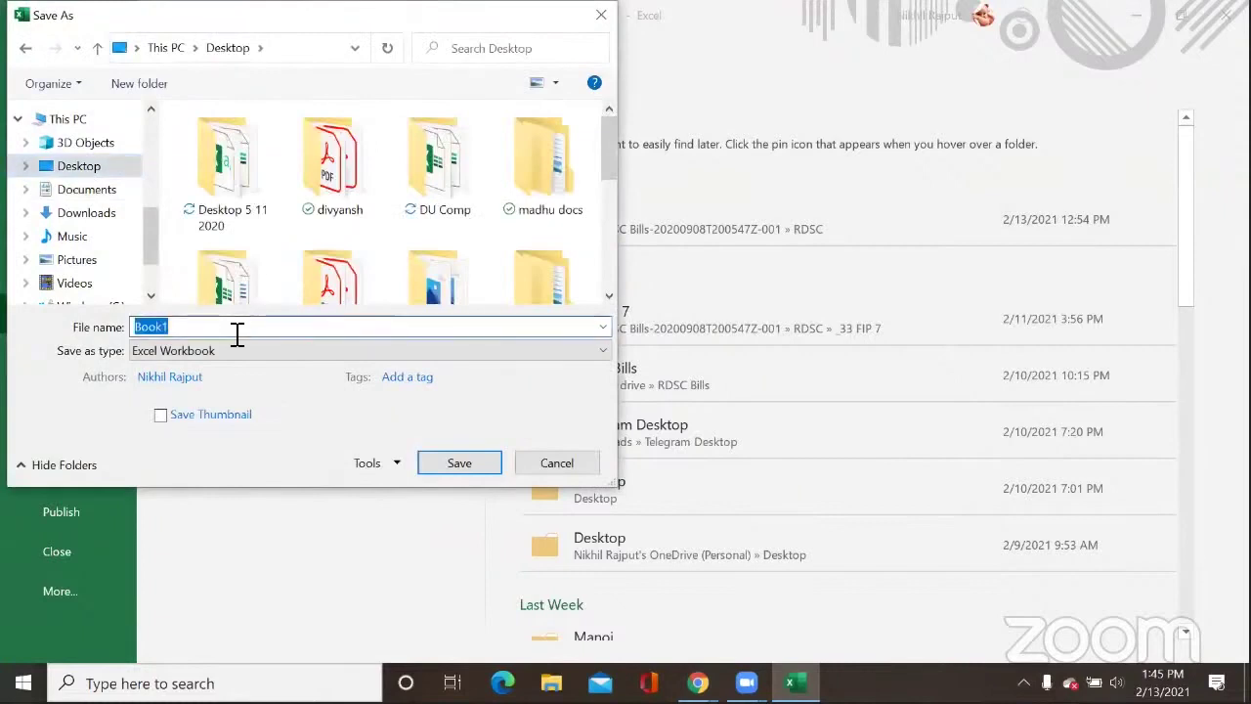
text(eg1)
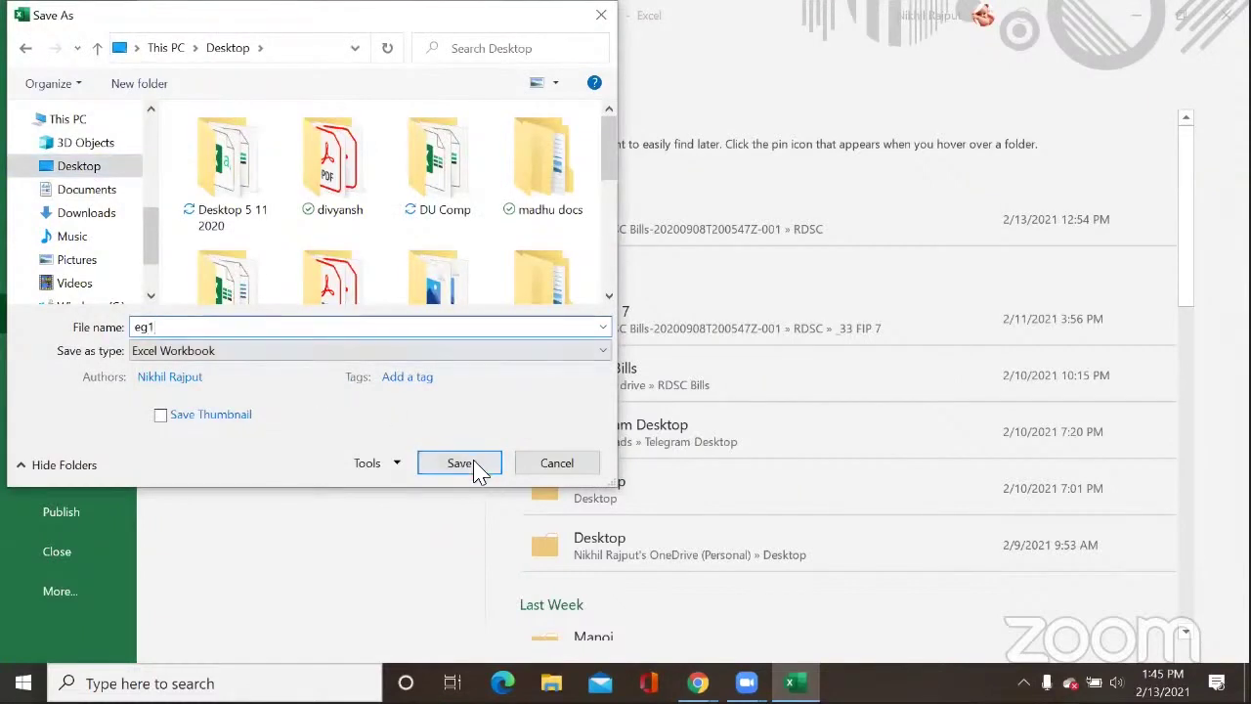
click(477, 467)
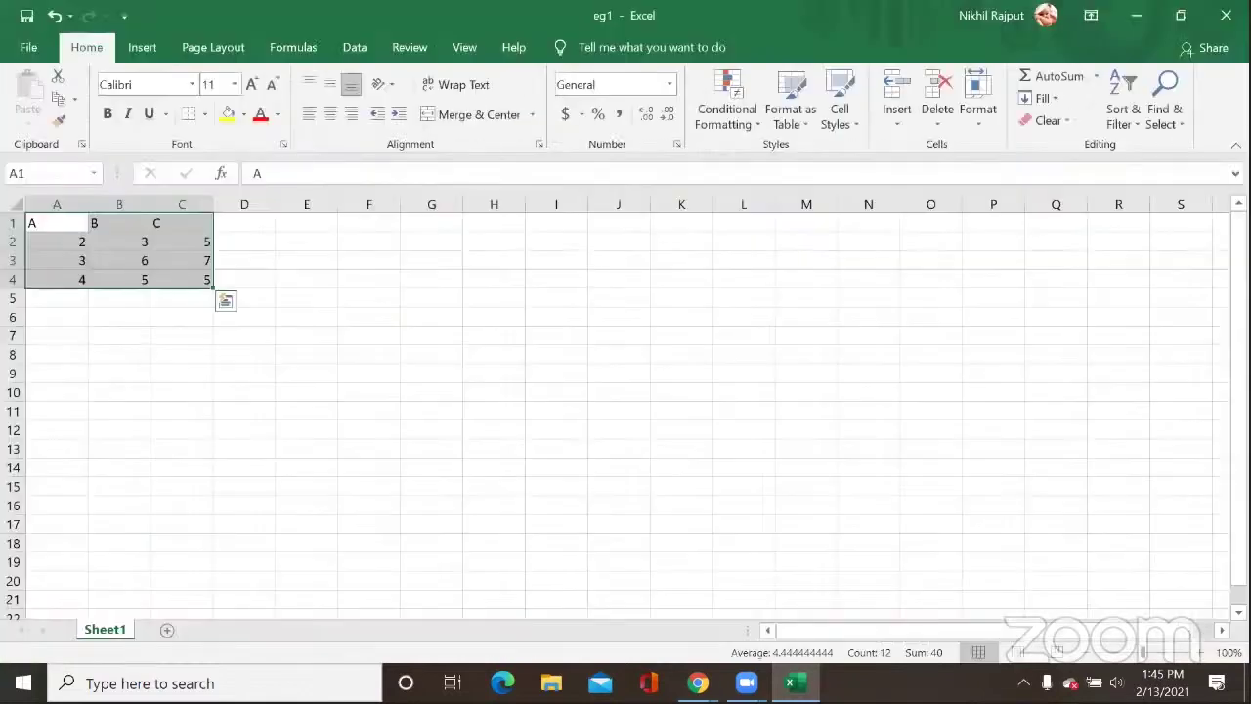
Step: Switch to RAWGraphs, choose file upload, and try to open eg1 from the Desktop
mouse_move(698, 683)
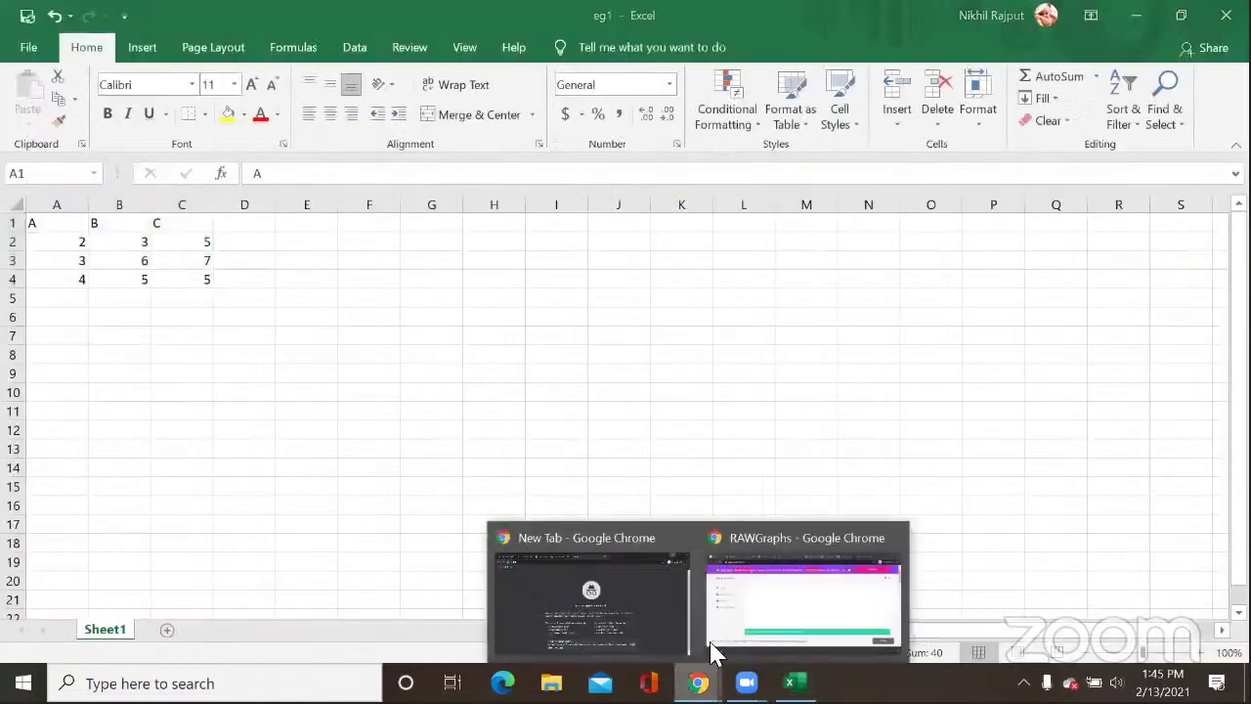
click(723, 601)
click(147, 293)
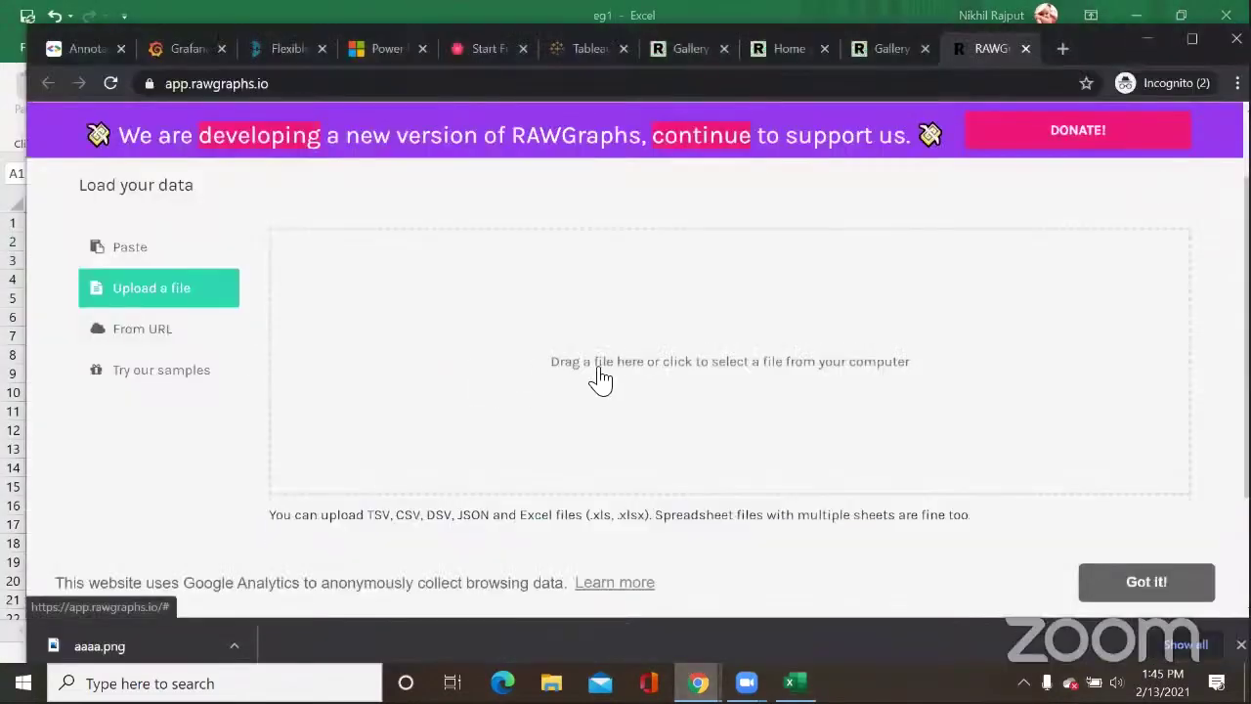
click(594, 374)
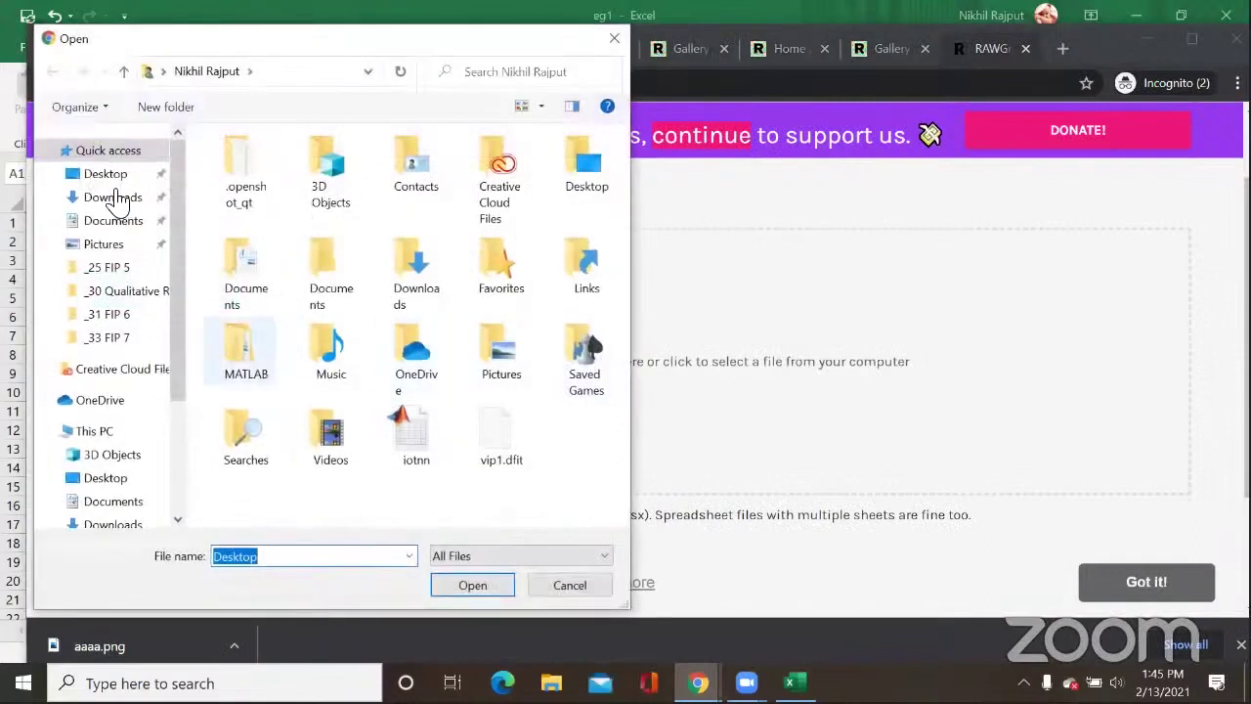
click(104, 173)
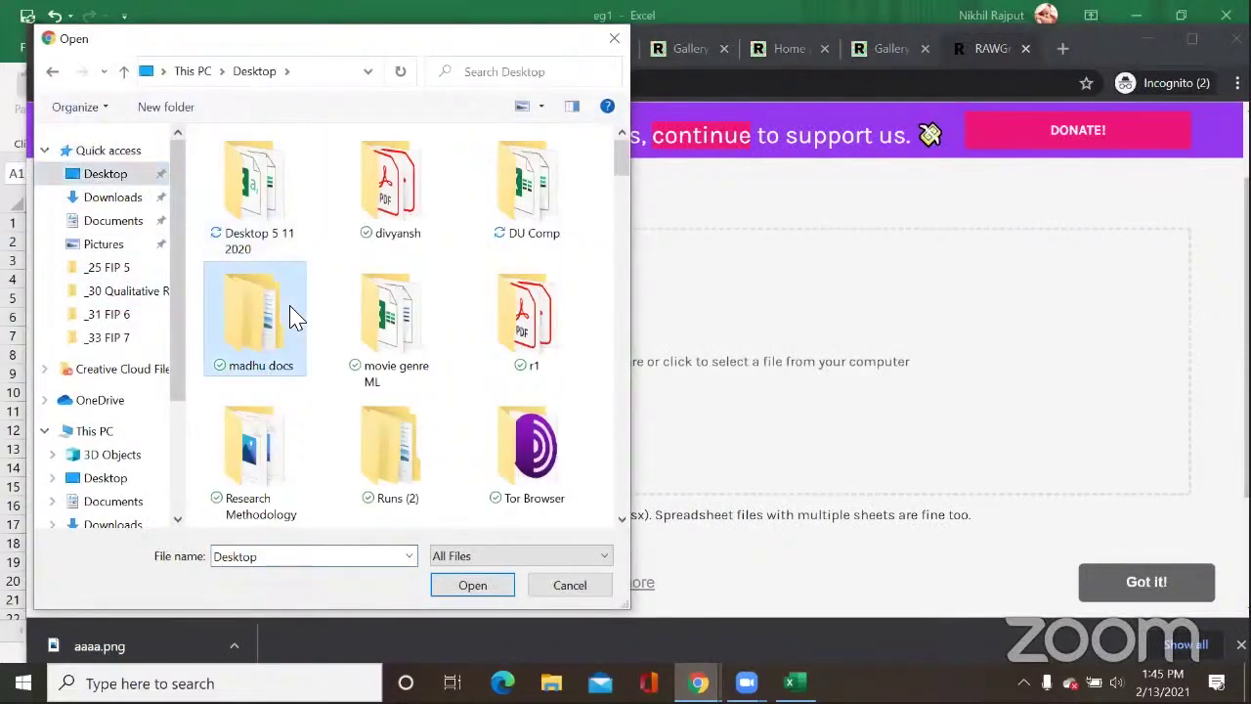
scroll(293, 315, down, 5)
click(391, 181)
double_click(405, 224)
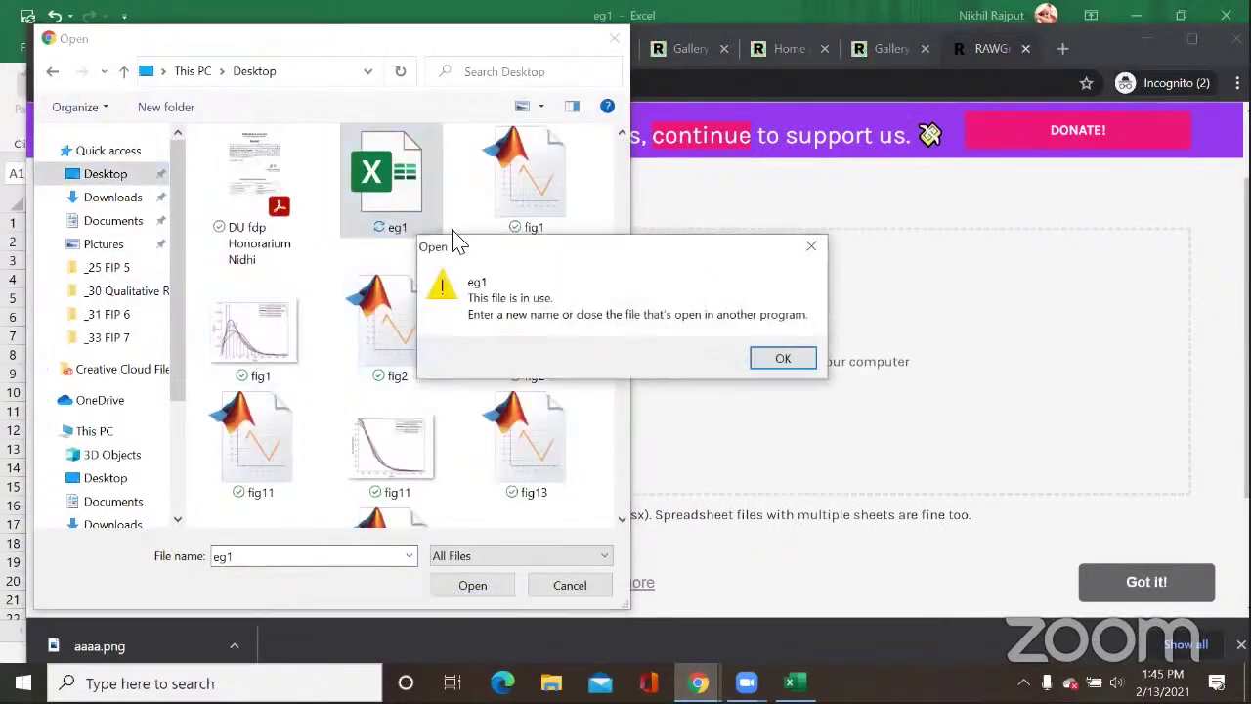
click(782, 357)
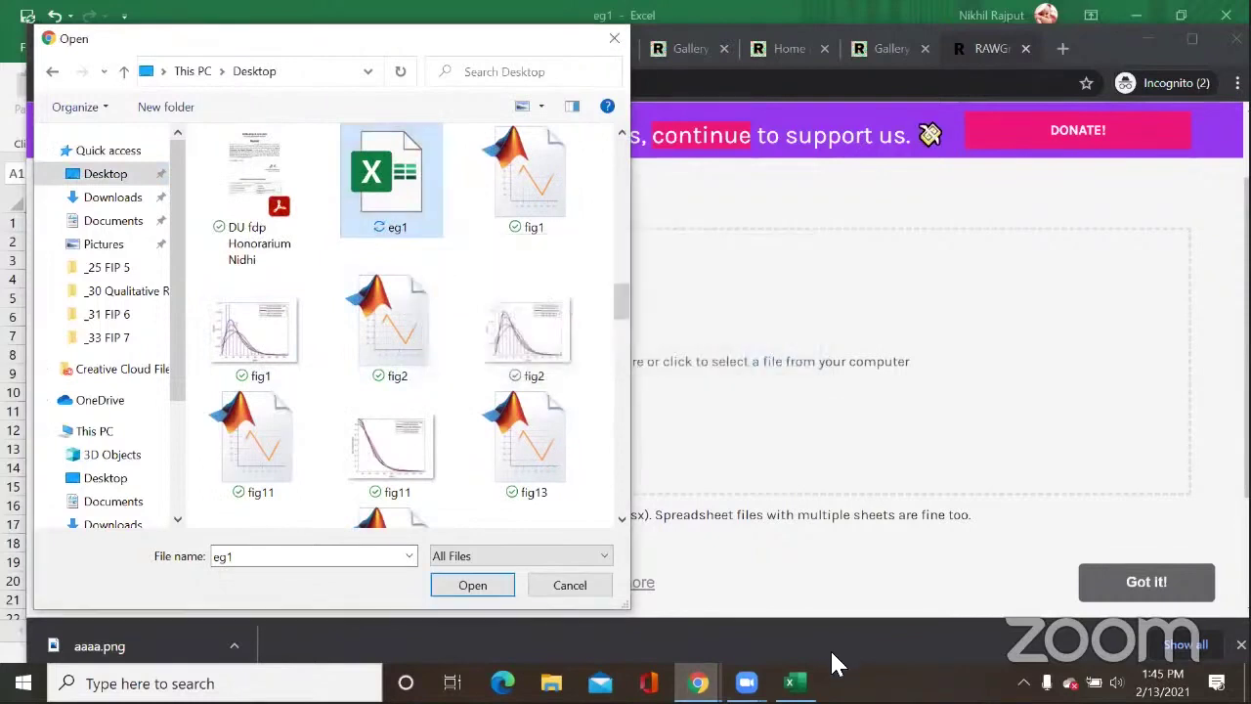
Step: Close the eg1 workbook in Excel and load the eg1 file from the Desktop into RAWGraphs
click(796, 681)
click(1226, 14)
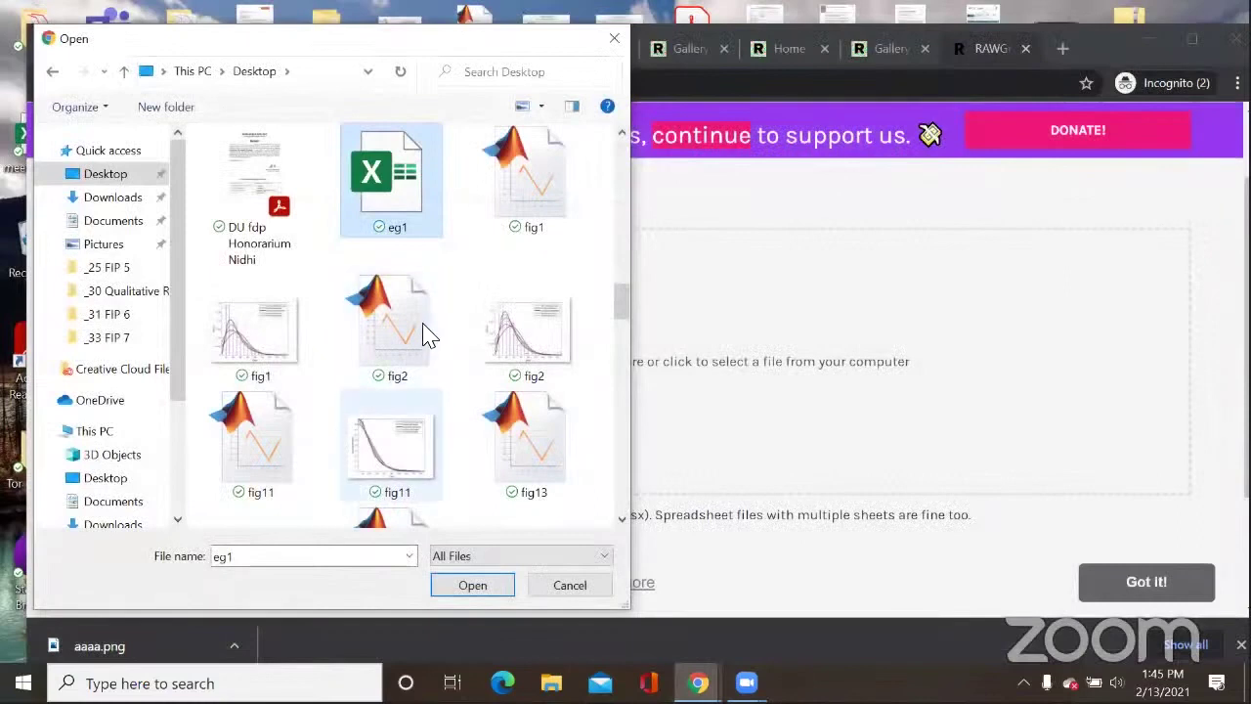
double_click(416, 227)
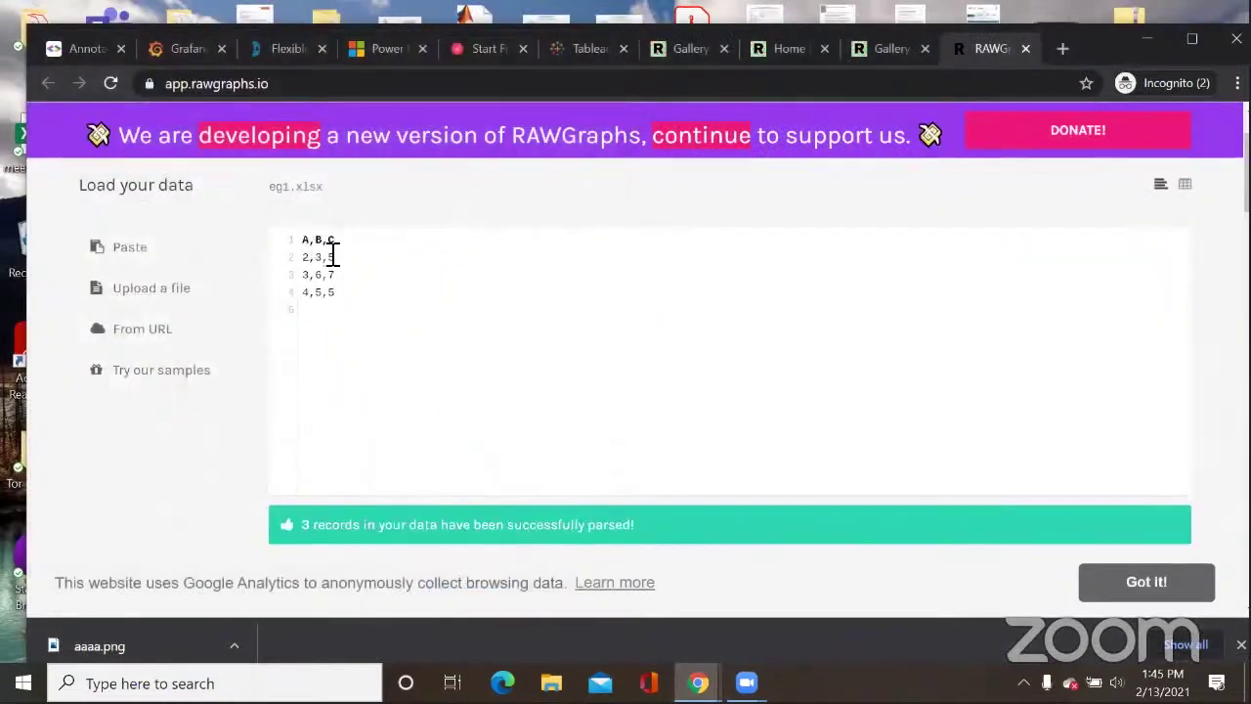
drag(305, 243, 349, 294)
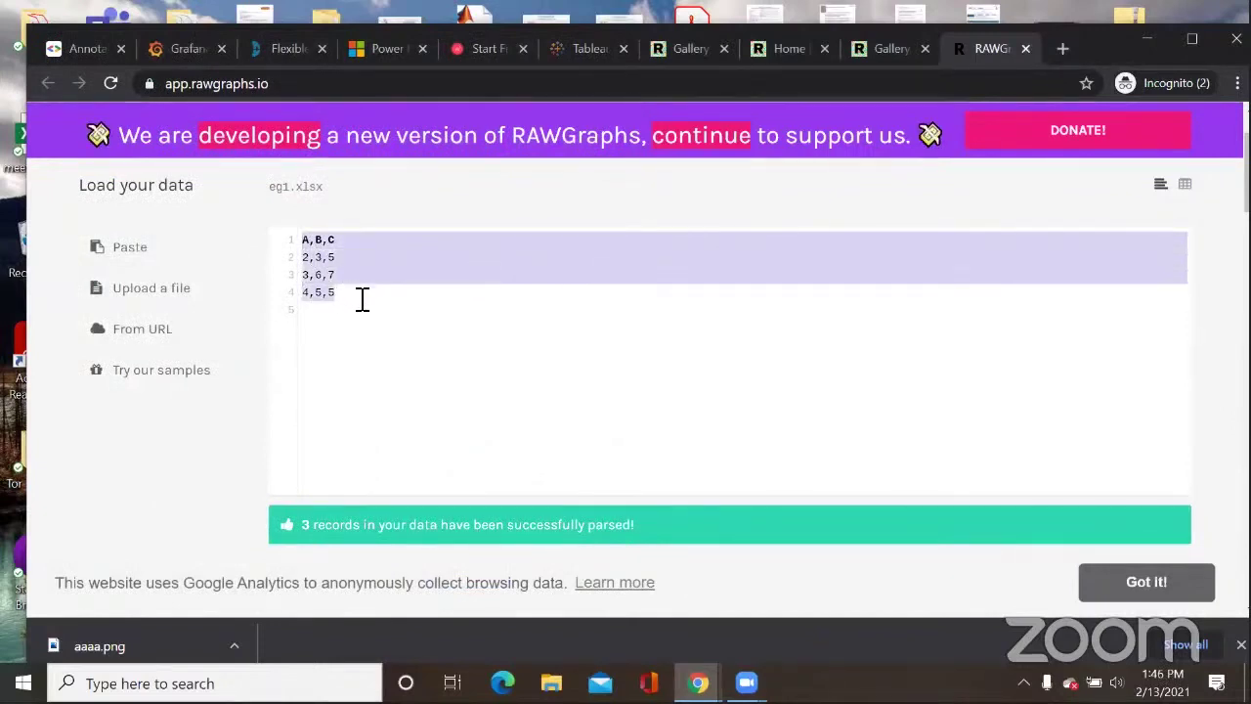
scroll(418, 358, down, 2)
scroll(418, 358, up, 2)
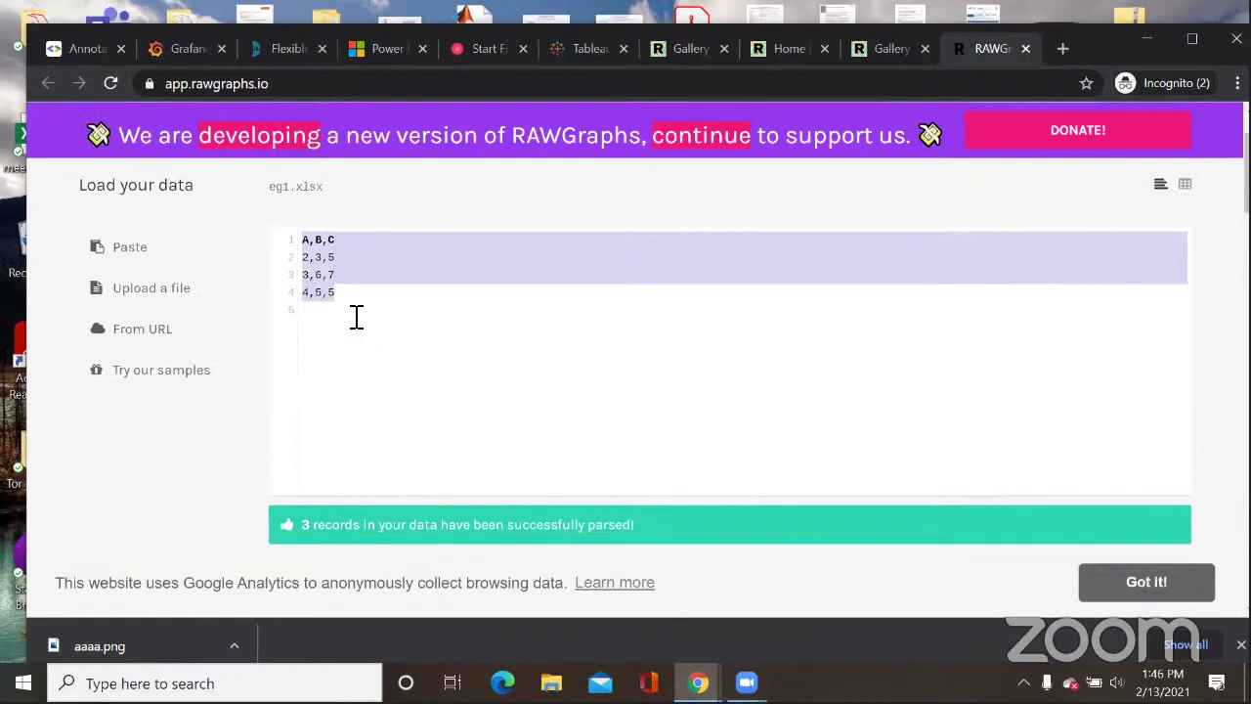
Step: Upload the eg1 Excel file from the Desktop into RAWGraphs again
scroll(365, 274, down, 10)
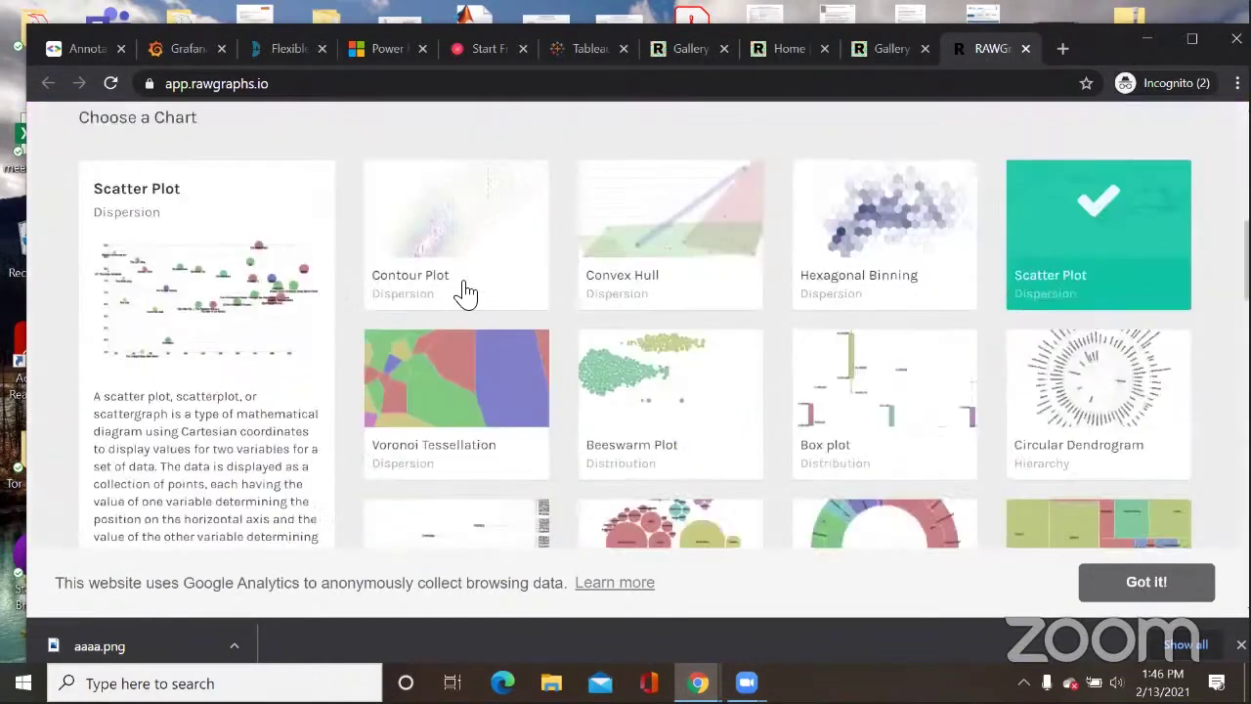
scroll(513, 337, up, 10)
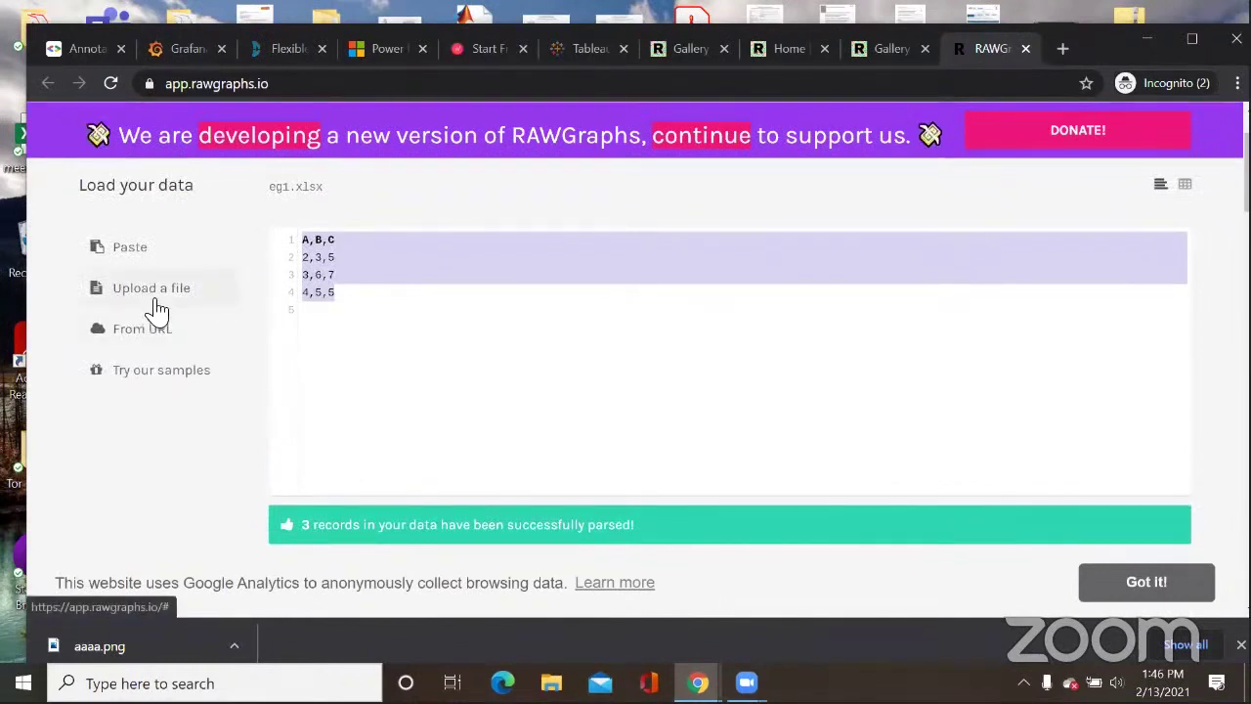
click(154, 303)
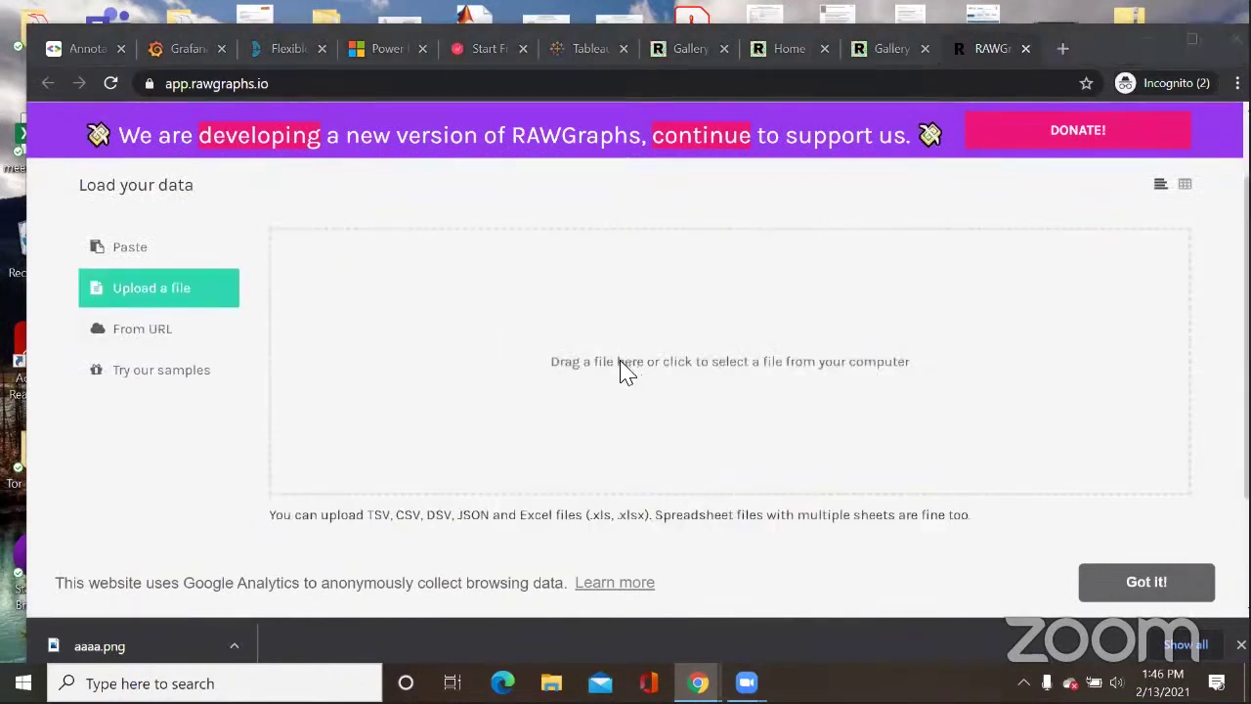
click(625, 370)
scroll(469, 353, down, 5)
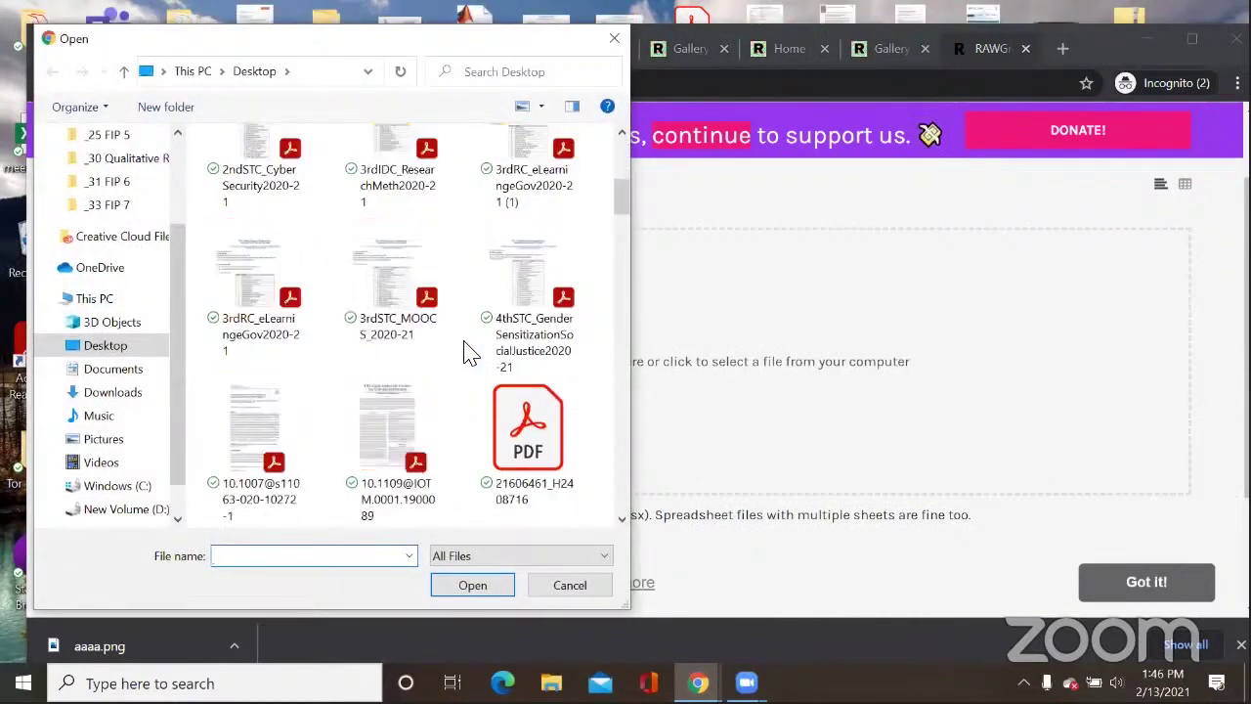
scroll(469, 353, up, 1)
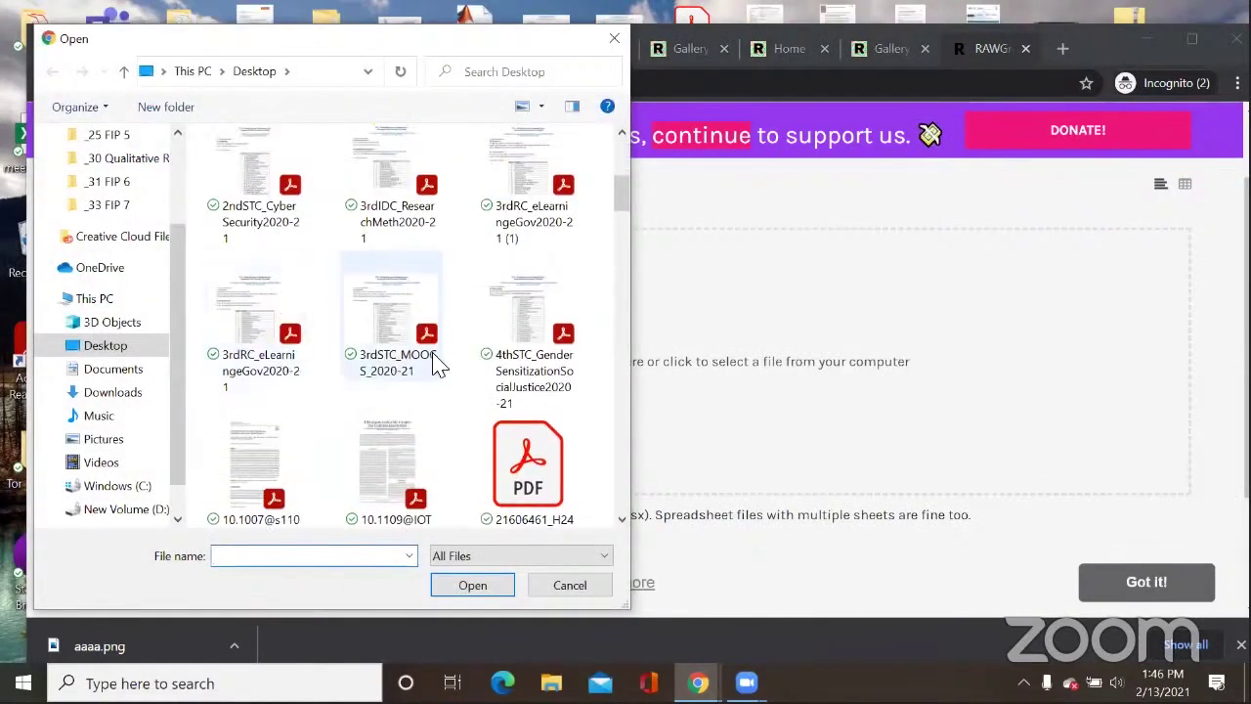
click(434, 363)
text(eg1)
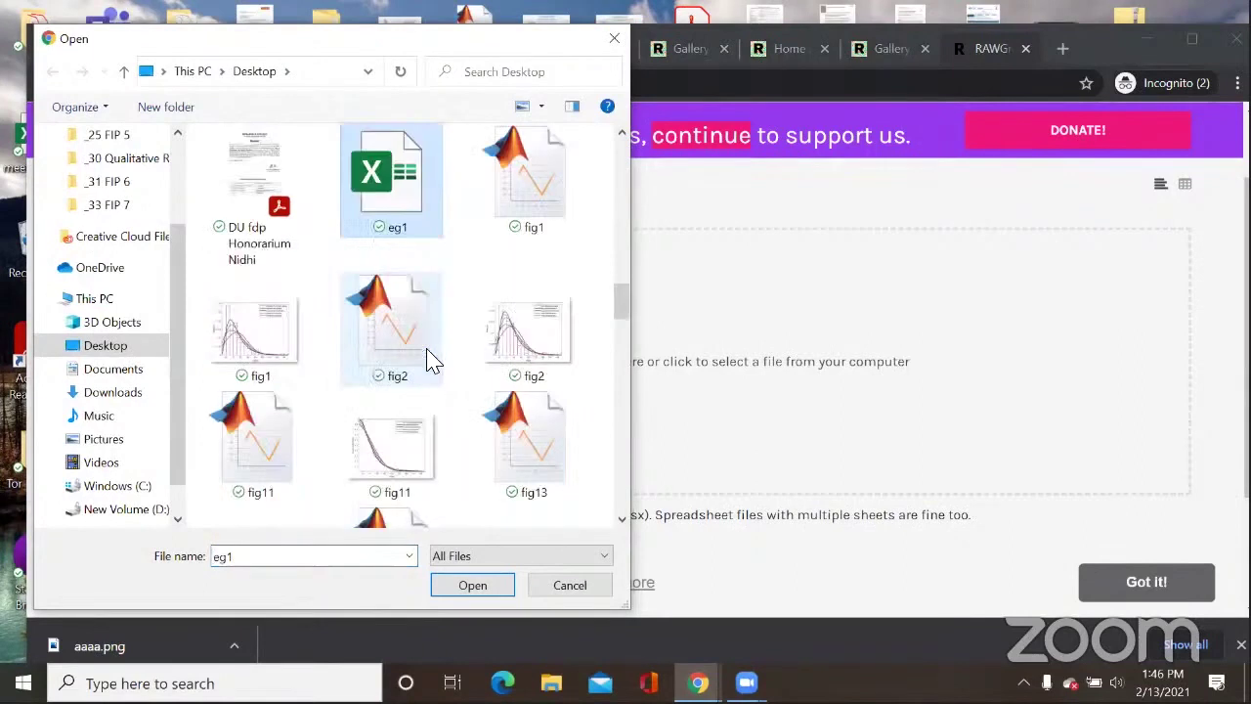
double_click(410, 223)
click(530, 380)
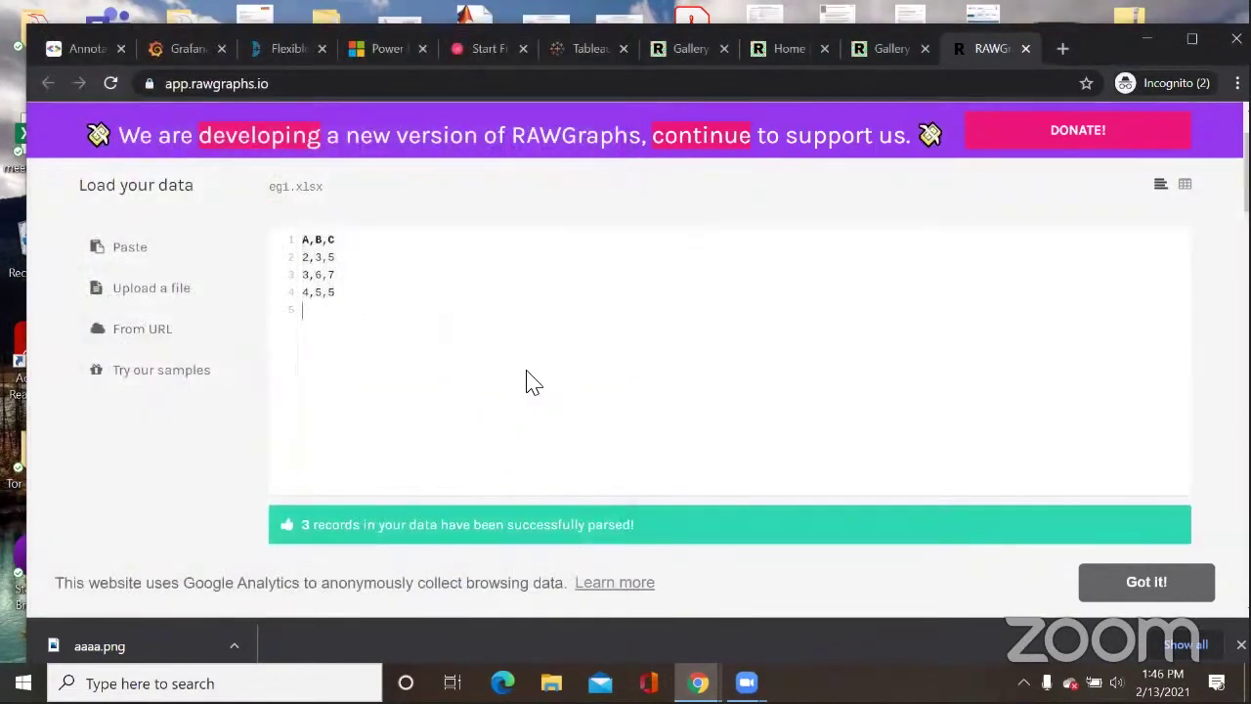
Step: Review the loaded eg1 data and browse the chart types offered for it
scroll(525, 381, down, 2)
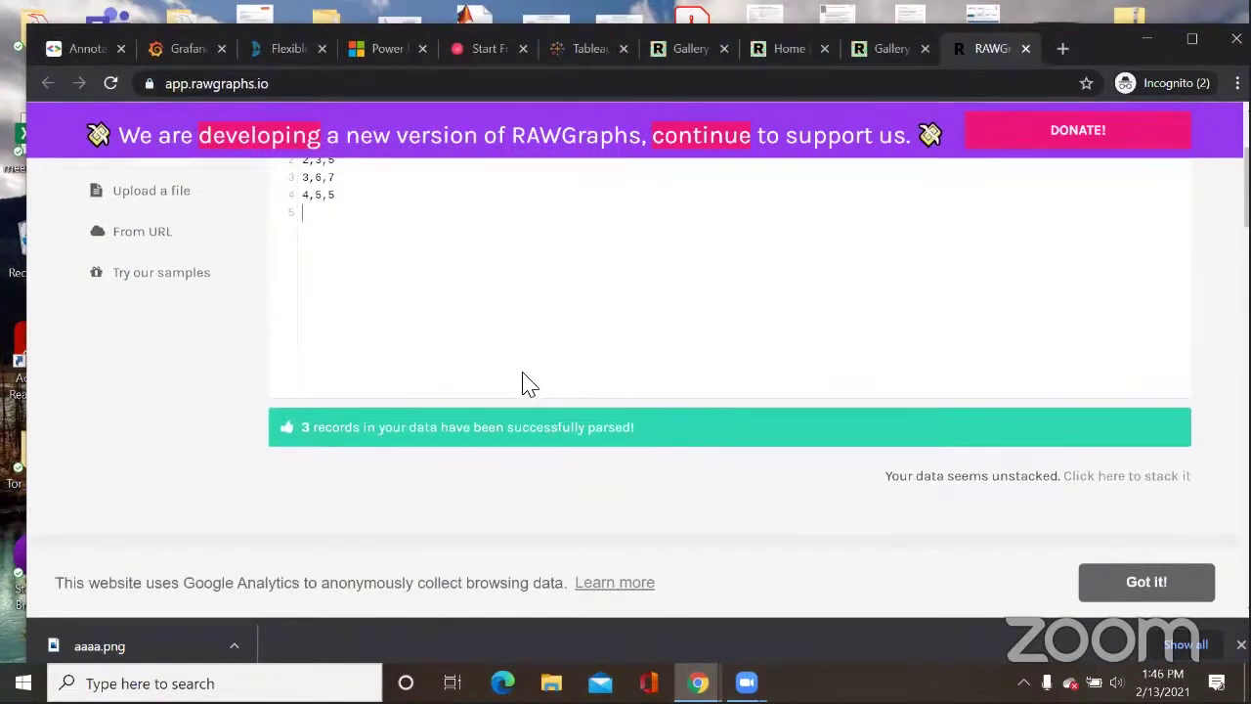
scroll(525, 382, down, 4)
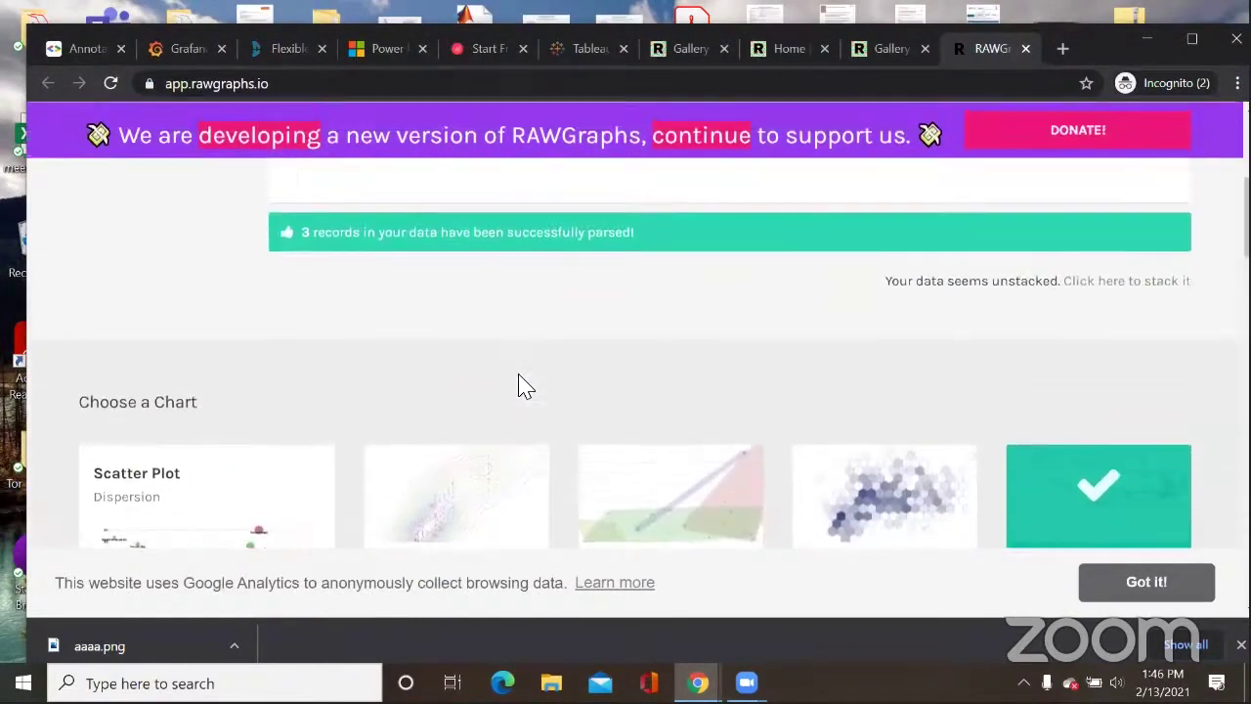
scroll(525, 383, up, 6)
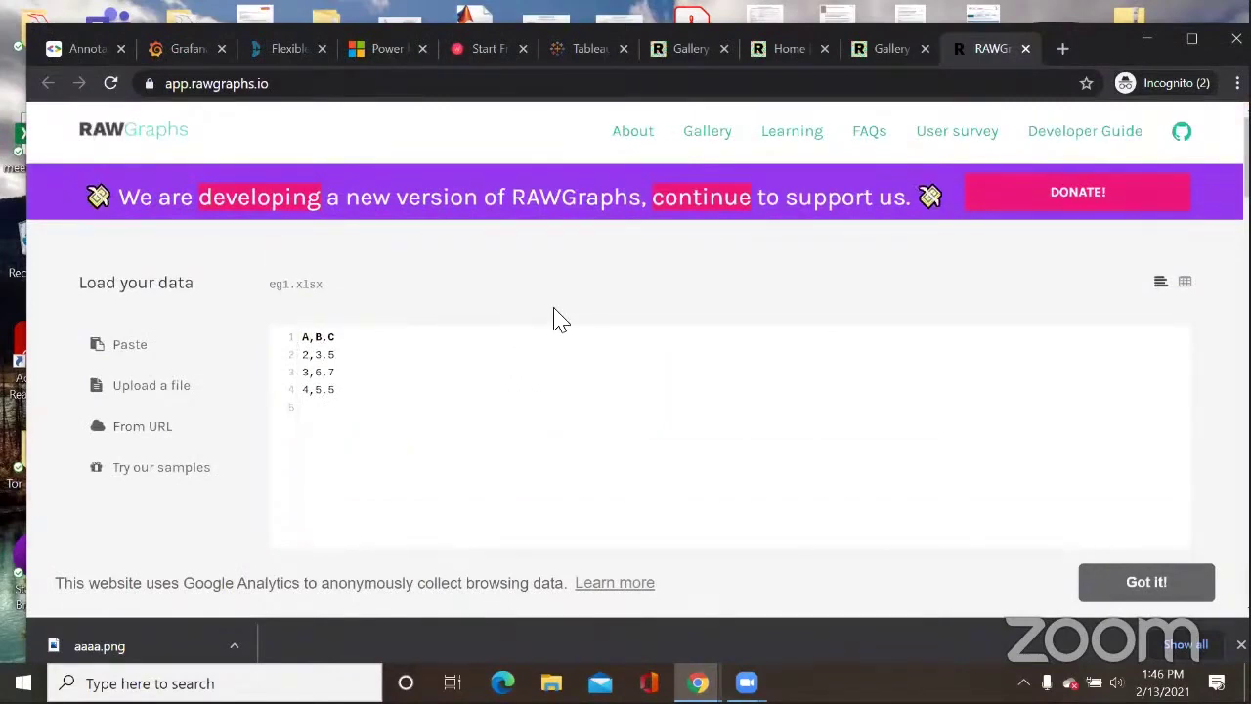
scroll(582, 308, down, 6)
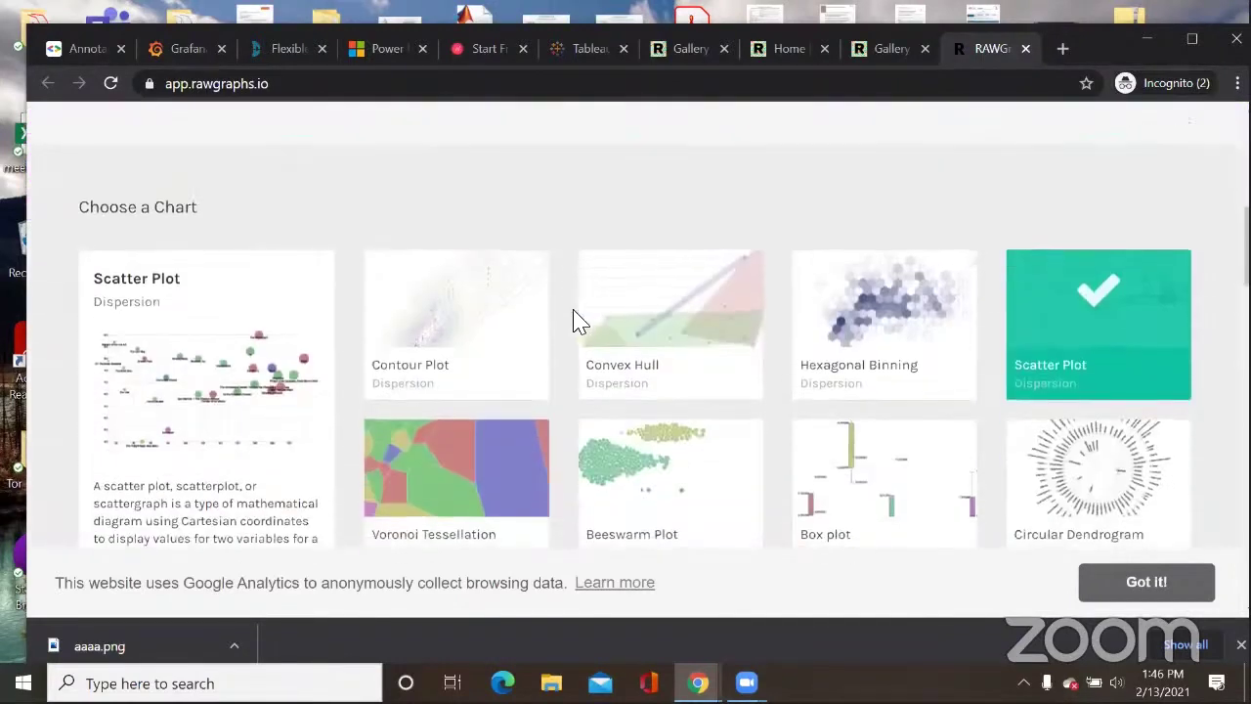
scroll(571, 318, down, 2)
scroll(571, 318, down, 2)
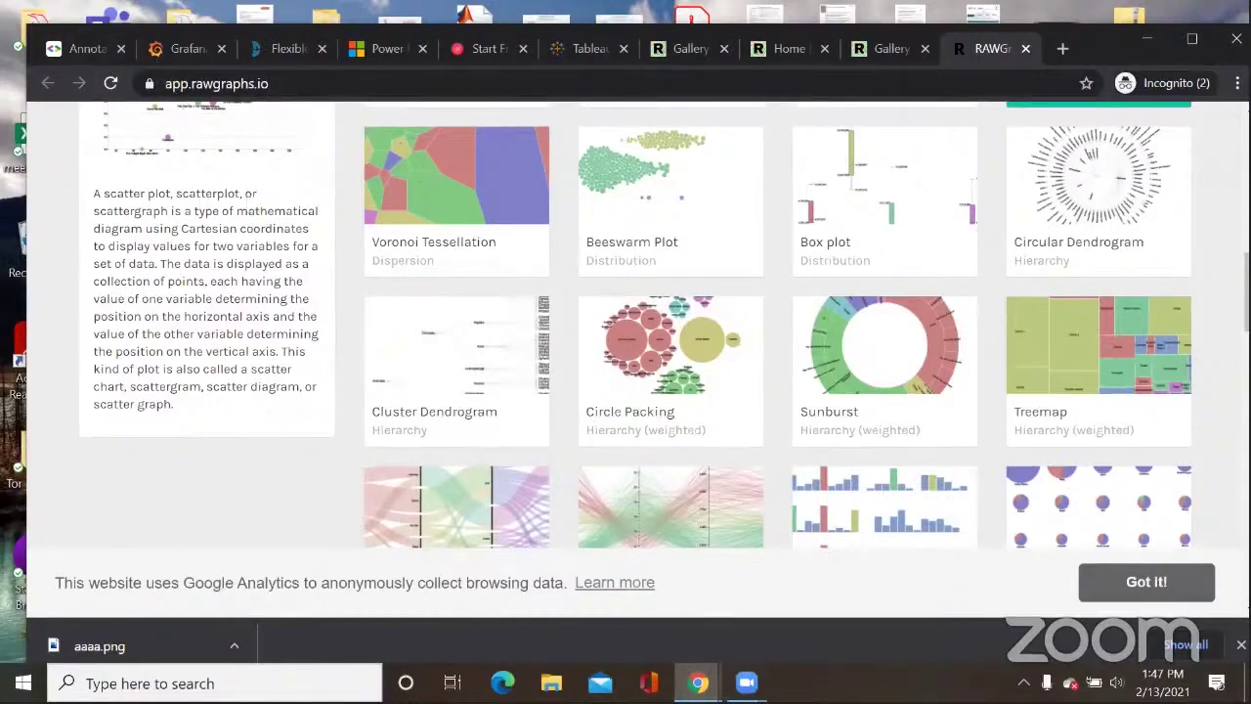
click(1186, 39)
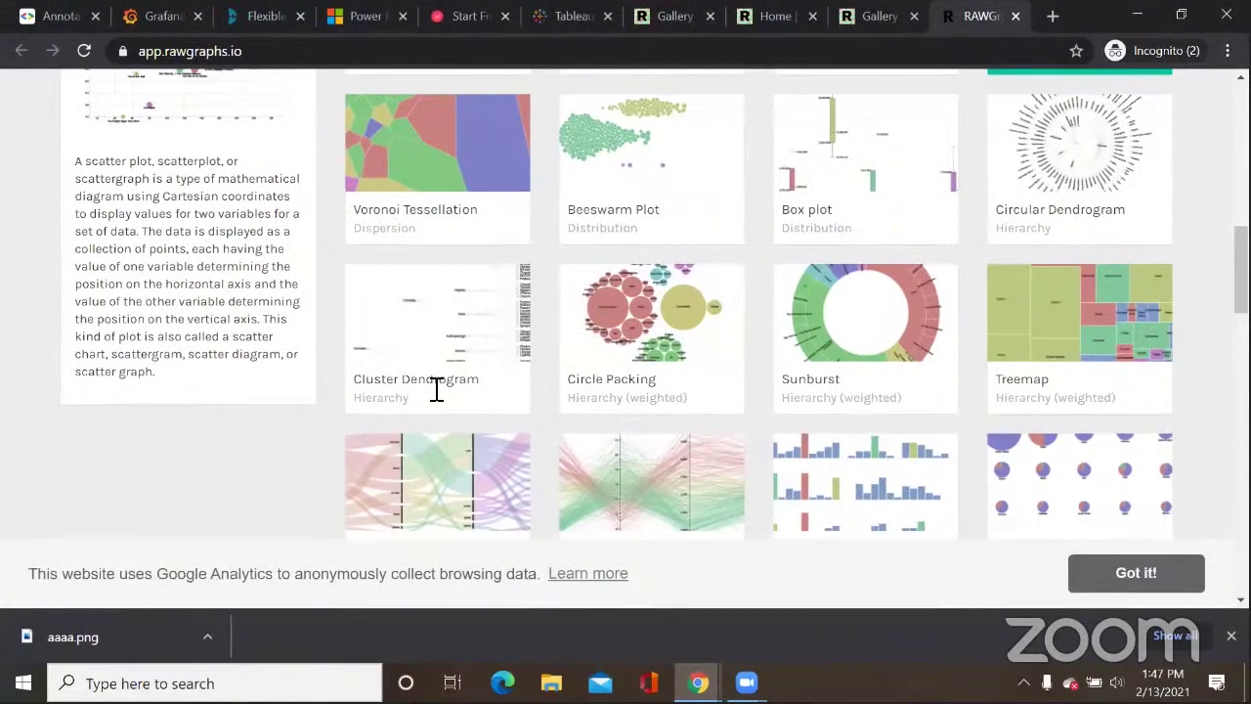
key(super+Down)
Step: Search the web for "google charts" in a new browser tab
key(ctrl+1)
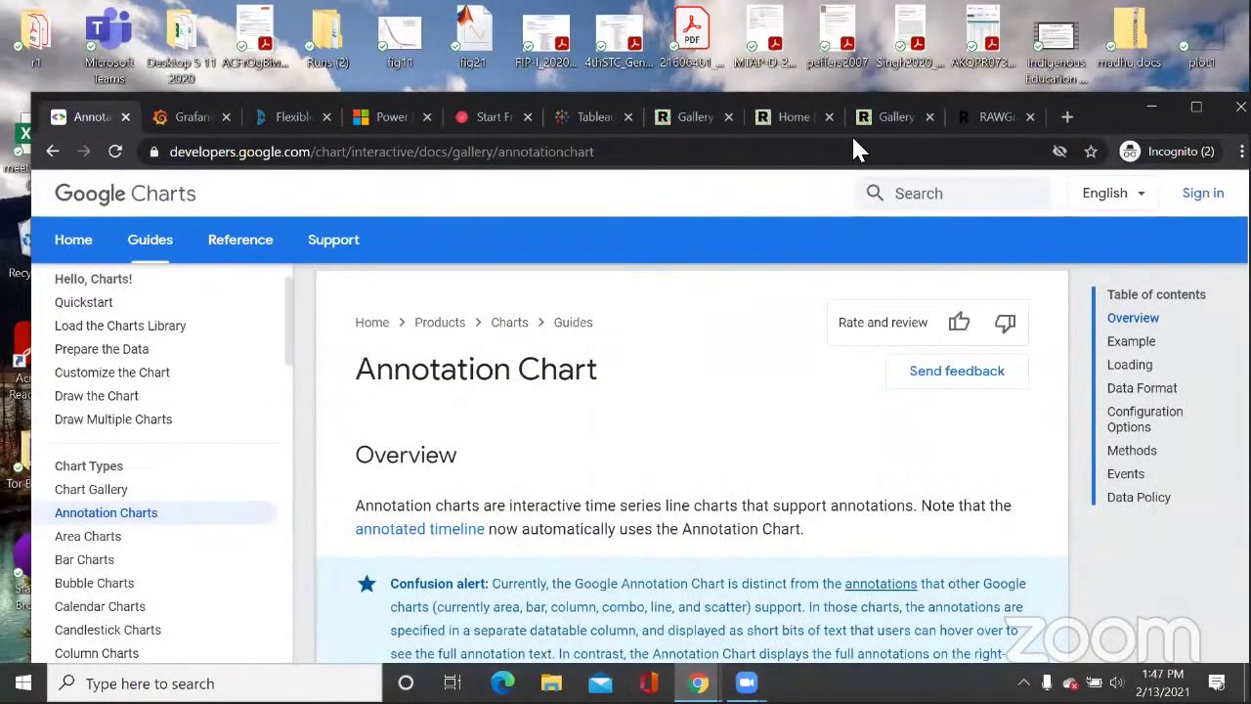
key(ctrl+t)
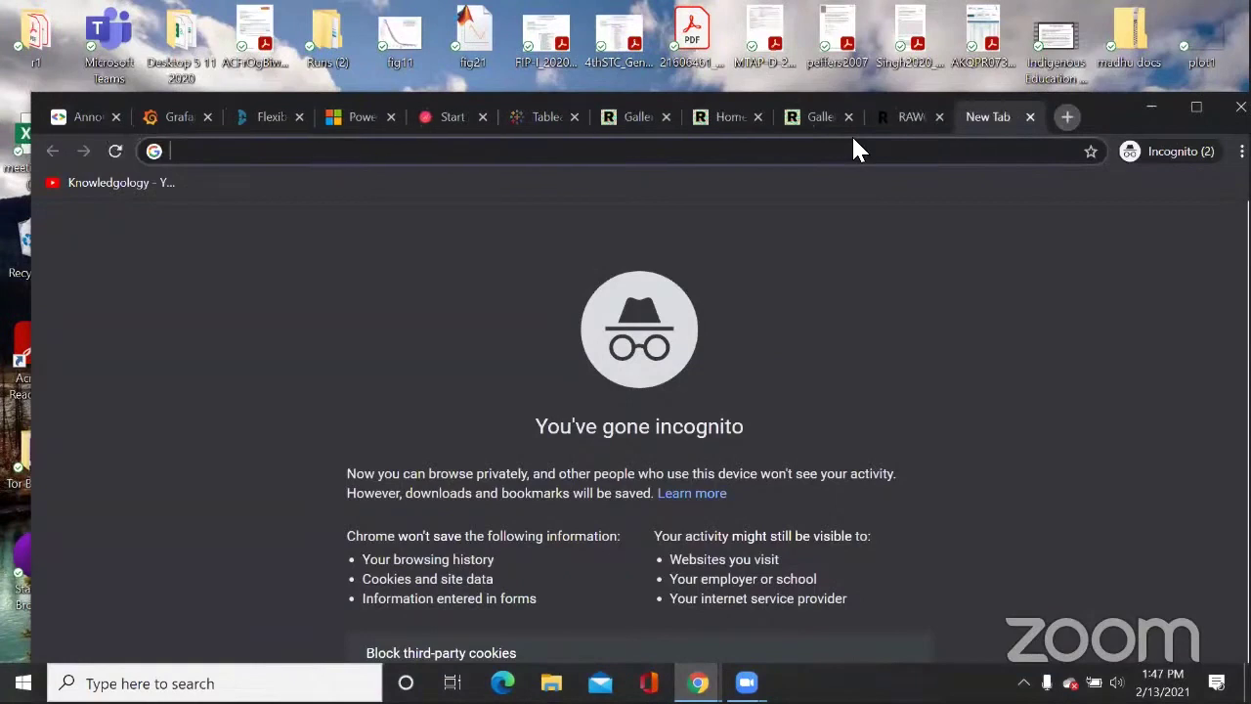
text(g)
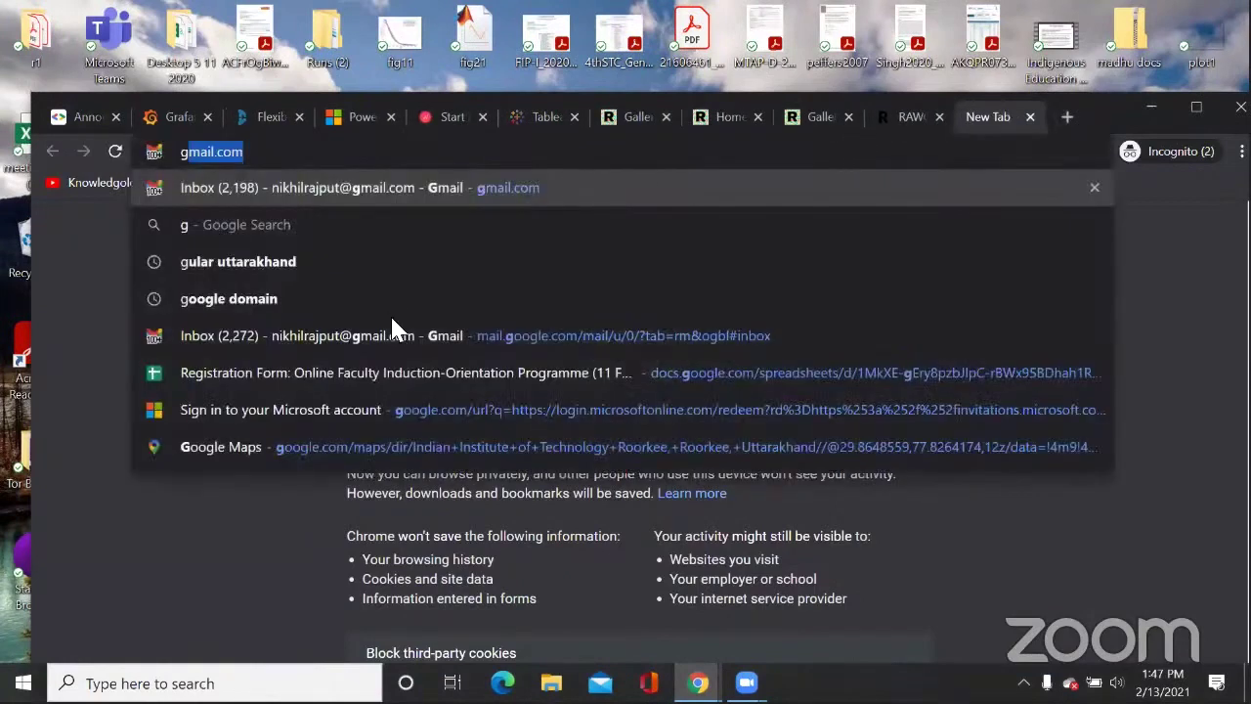
text(oogle c)
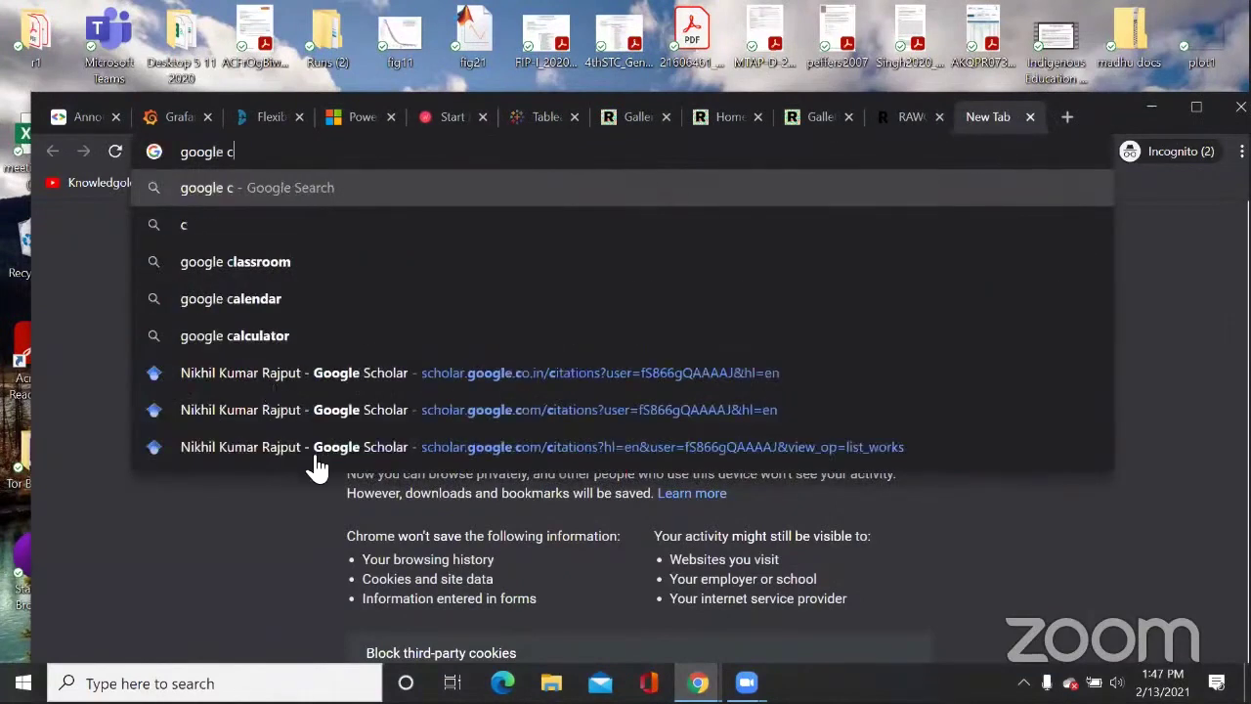
text(harts)
key(Return)
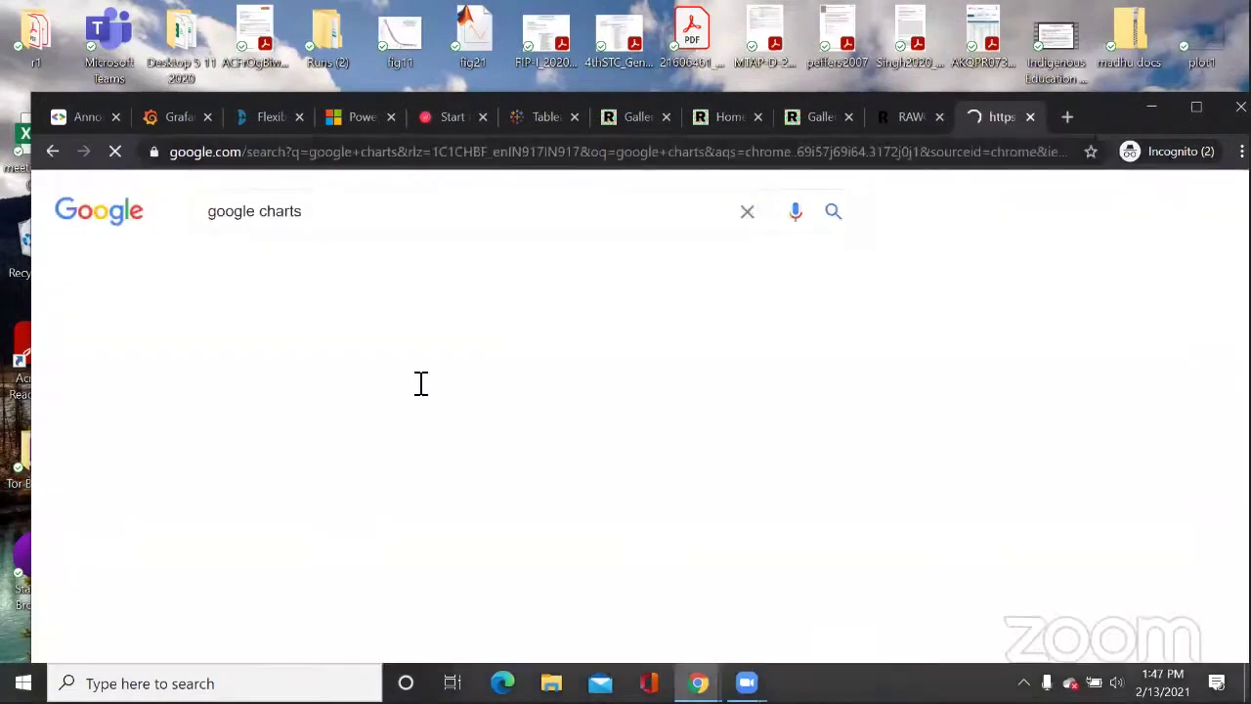
Step: Open the Google Charts site from the search results and go to its Chart Gallery
click(421, 371)
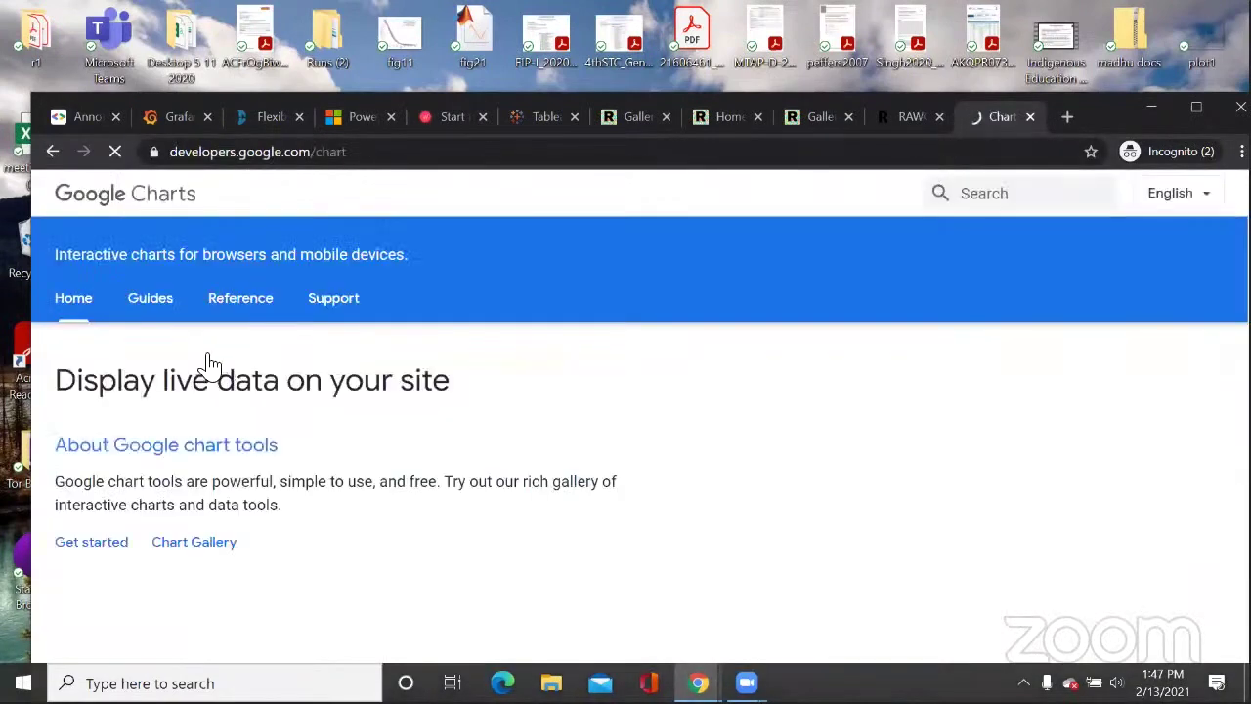
scroll(210, 367, down, 2)
click(205, 361)
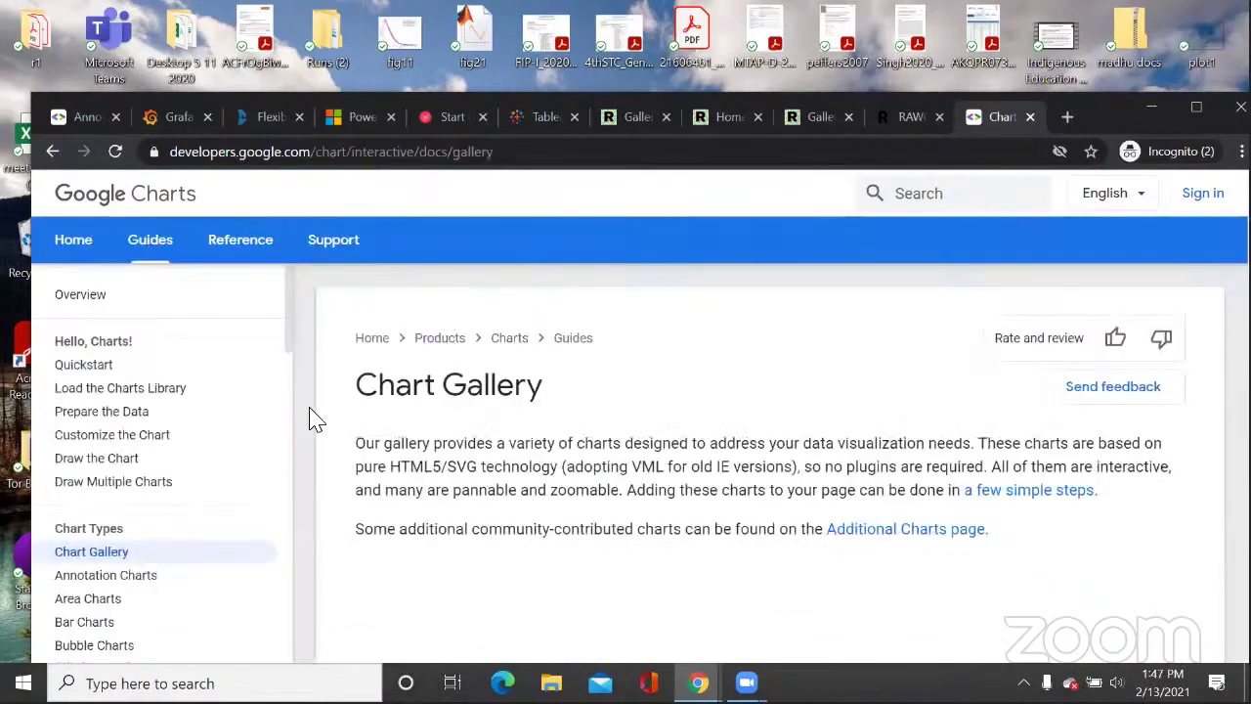
Step: Examine the chart types in the Google Charts gallery, from Geo Chart down to Candlestick Chart
scroll(296, 391, down, 2)
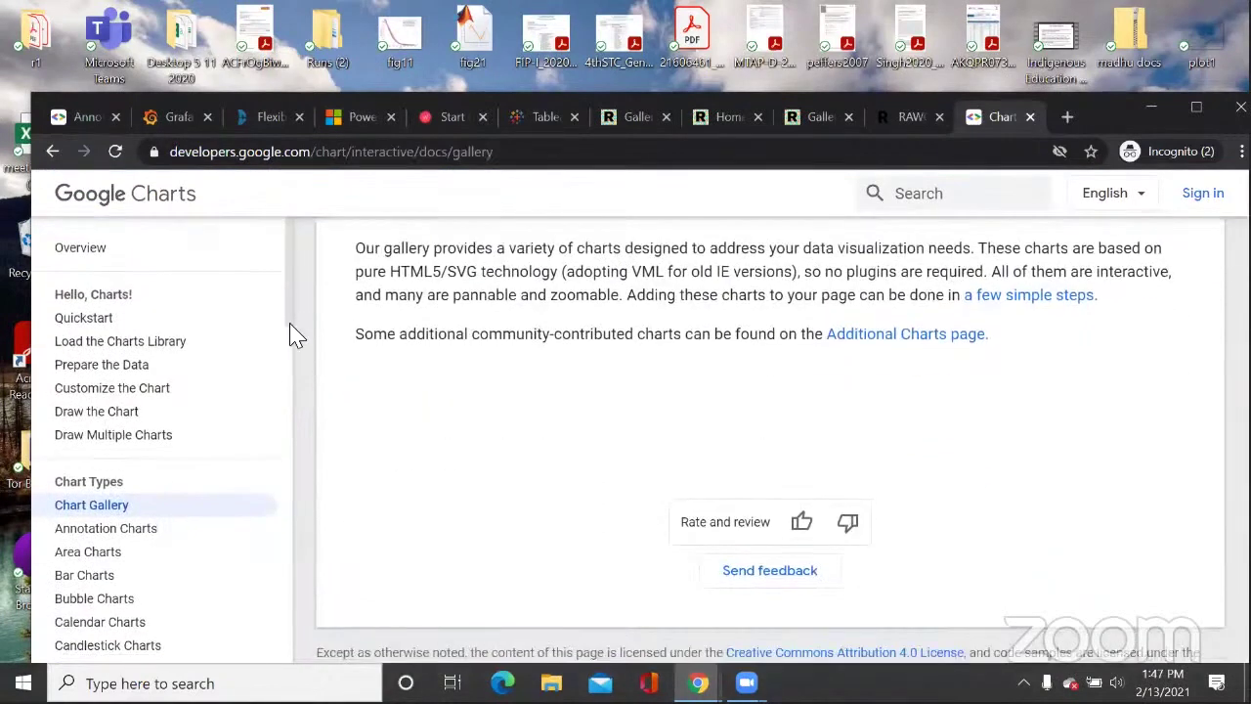
scroll(288, 341, down, 3)
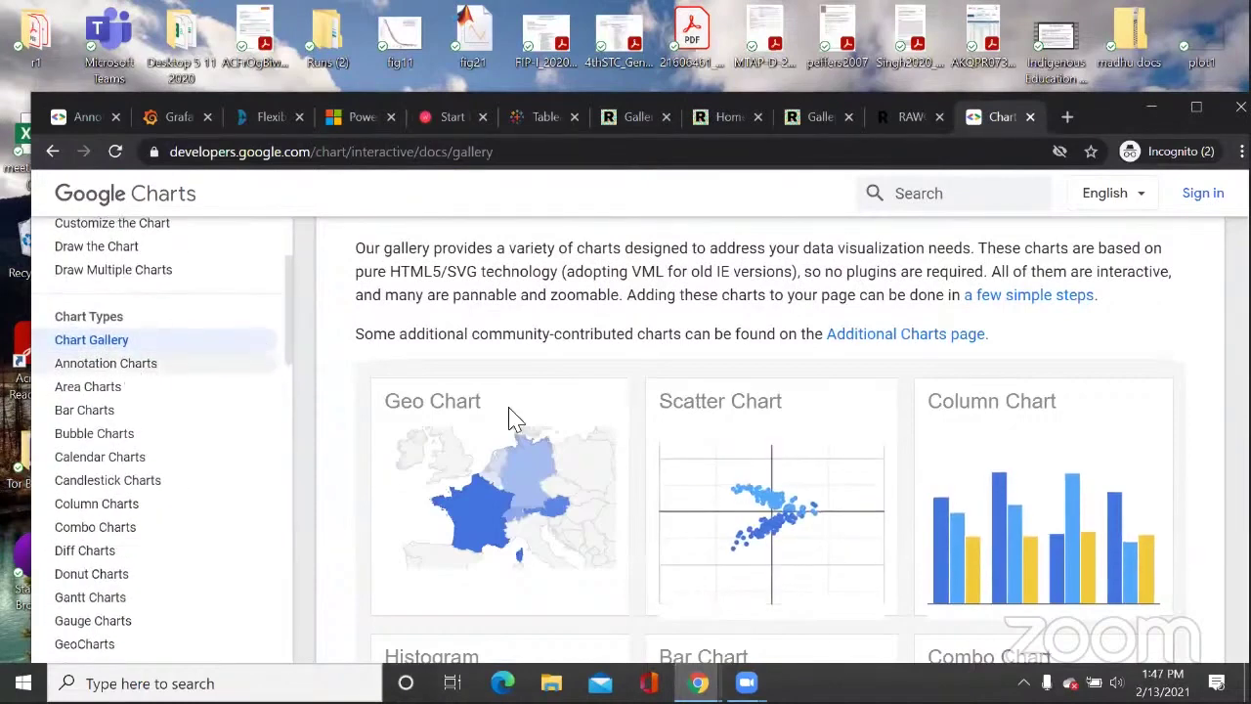
scroll(518, 411, down, 2)
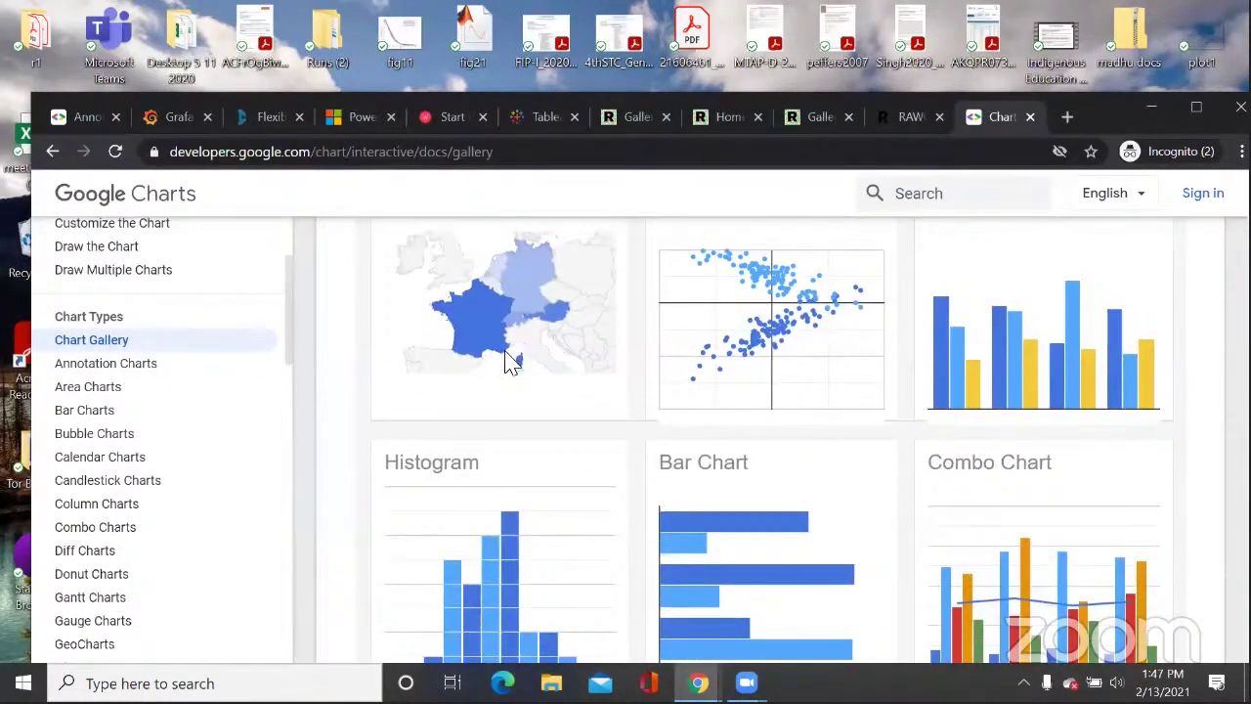
scroll(508, 361, up, 2)
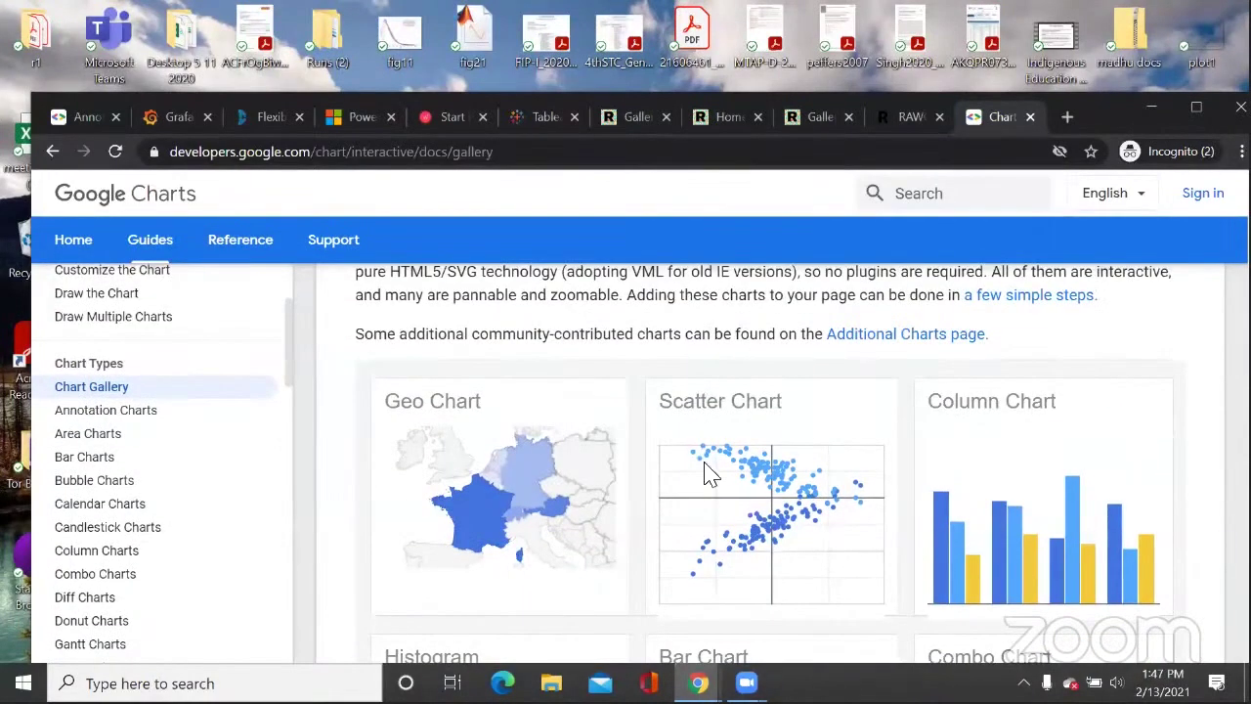
scroll(460, 480, down, 2)
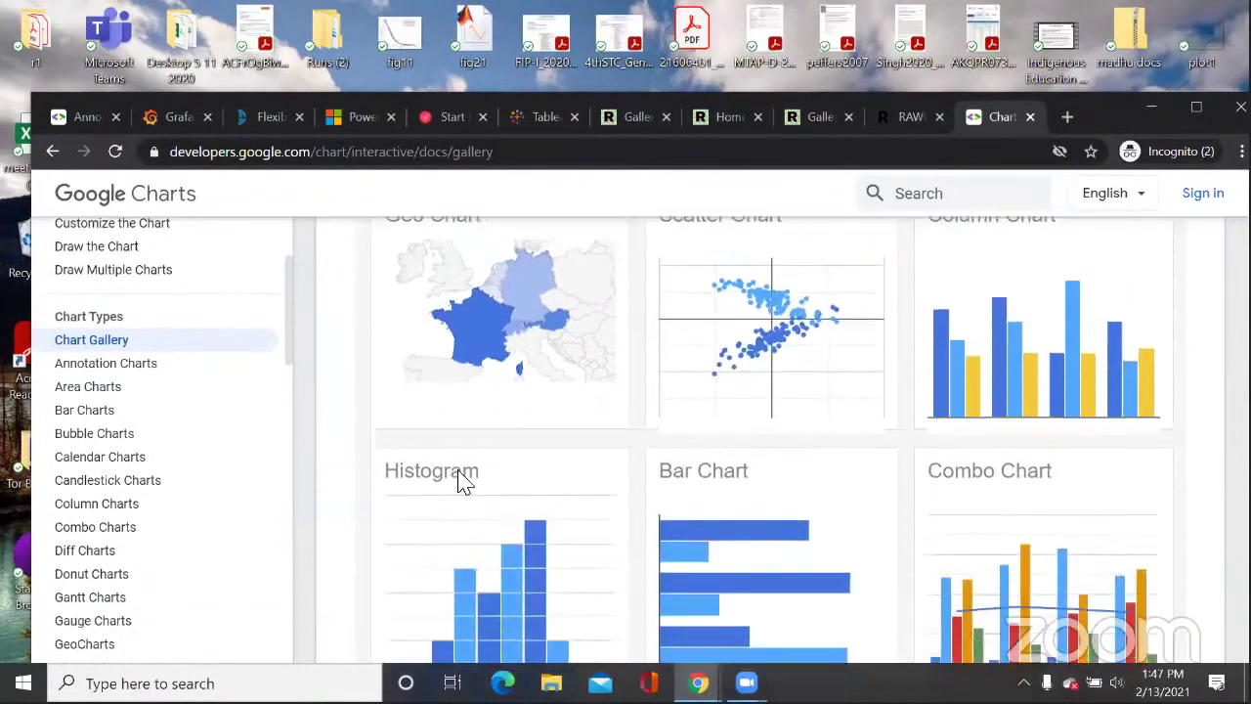
scroll(836, 438, down, 1)
scroll(888, 453, down, 2)
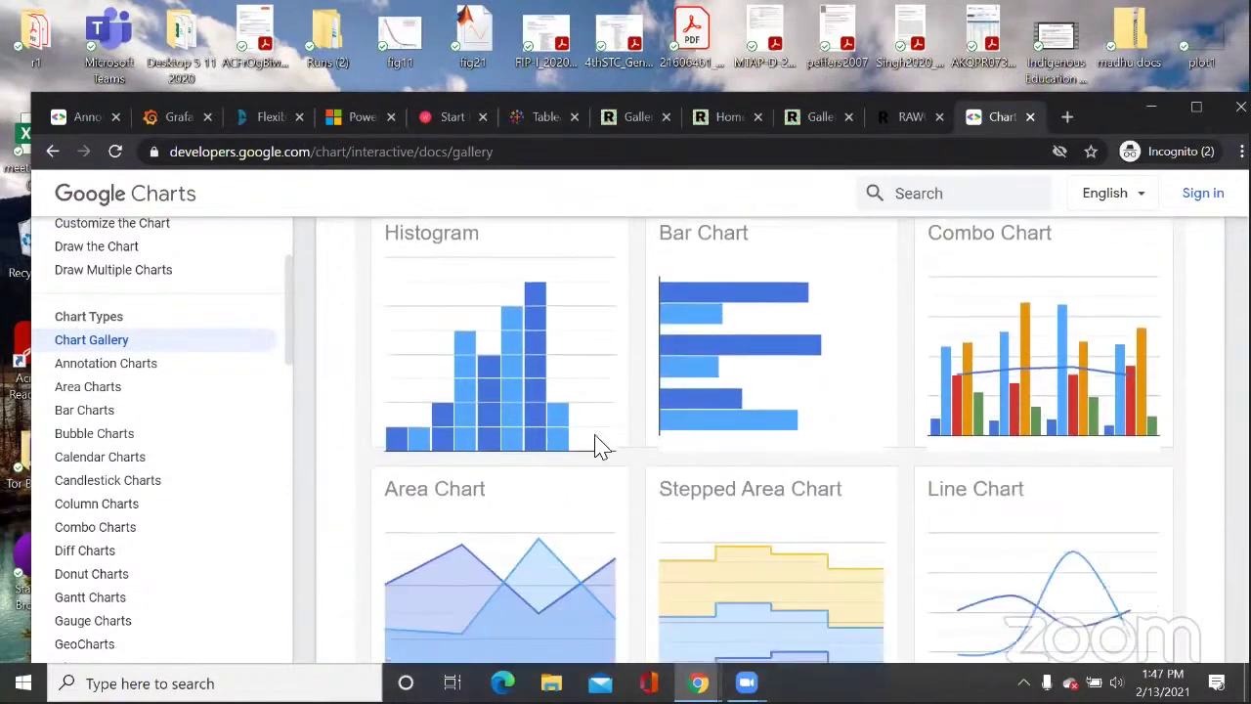
scroll(829, 362, down, 2)
scroll(843, 405, down, 3)
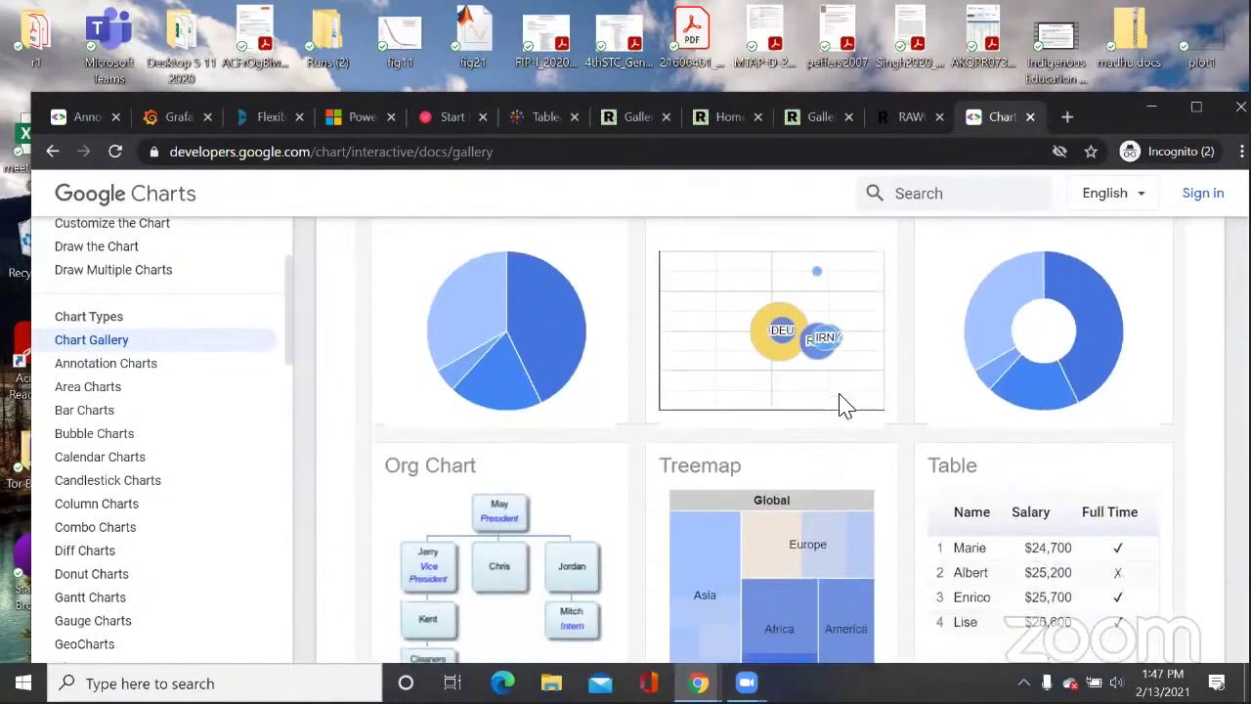
scroll(565, 374, down, 1)
scroll(565, 374, down, 1)
scroll(480, 414, up, 2)
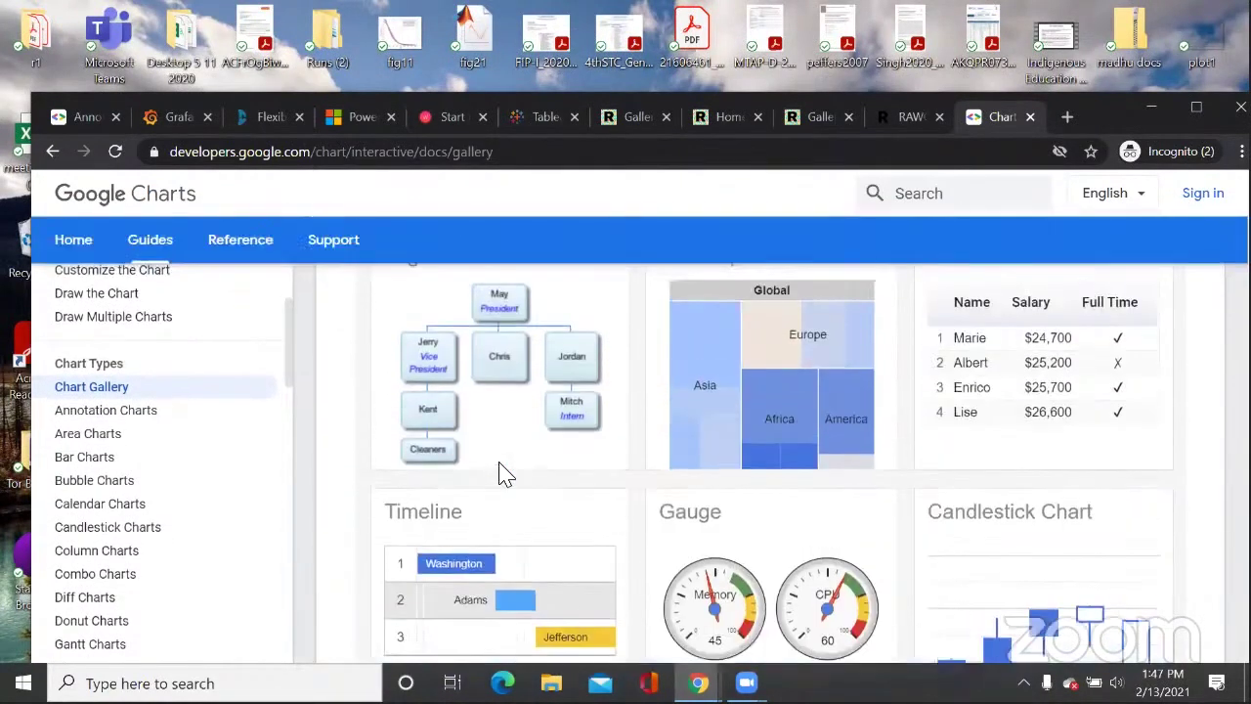
scroll(824, 424, up, 1)
scroll(787, 391, down, 1)
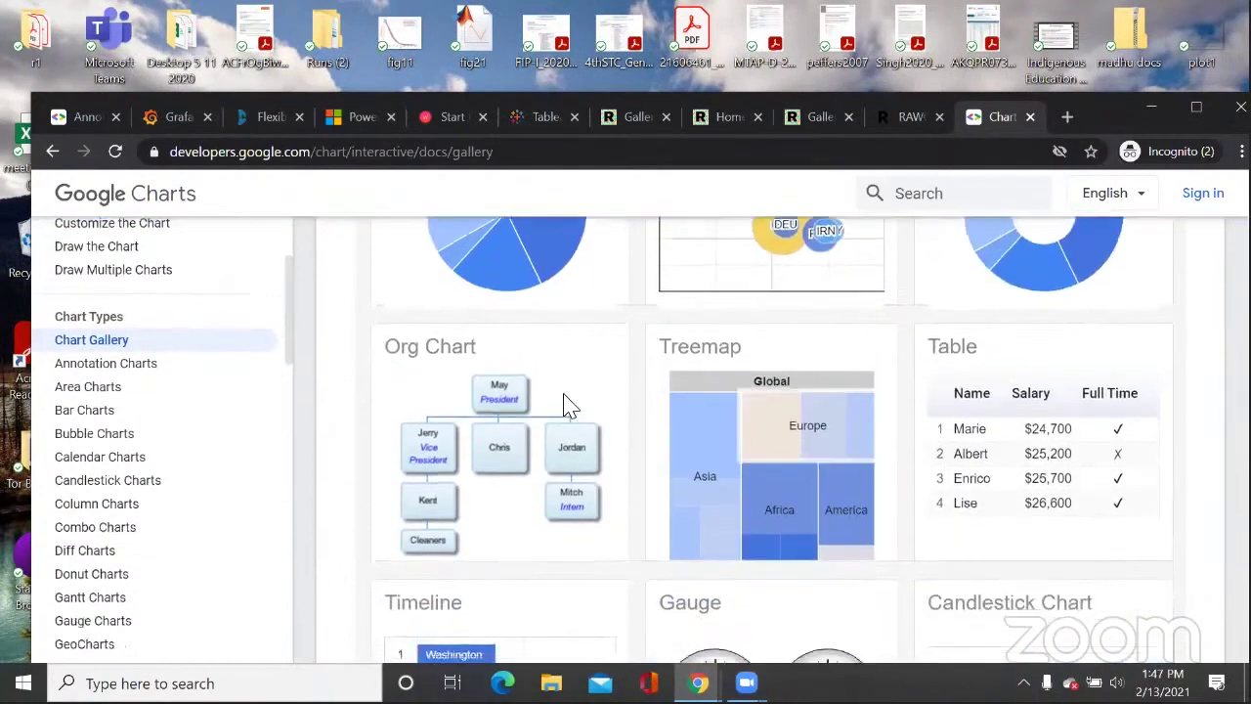
scroll(569, 405, down, 1)
scroll(147, 410, down, 2)
Step: View the example chart and code in the Annotation Charts guide, and open the Area Charts guide
click(159, 367)
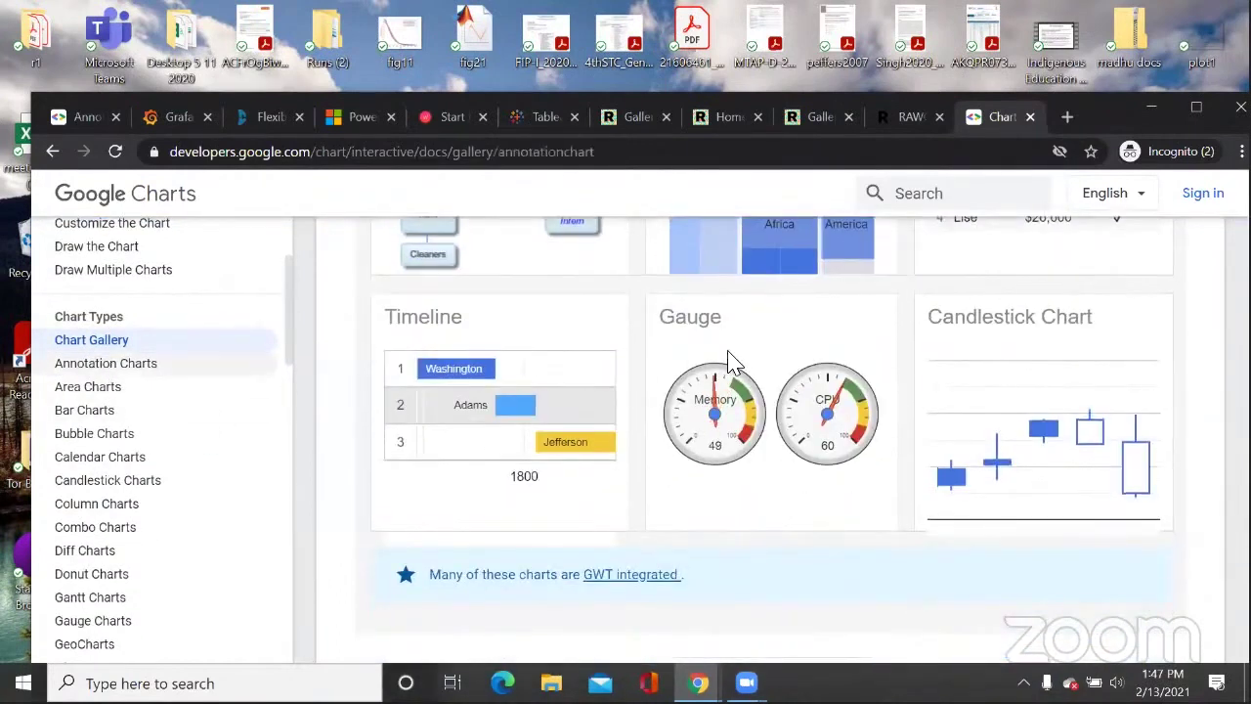
scroll(598, 460, down, 7)
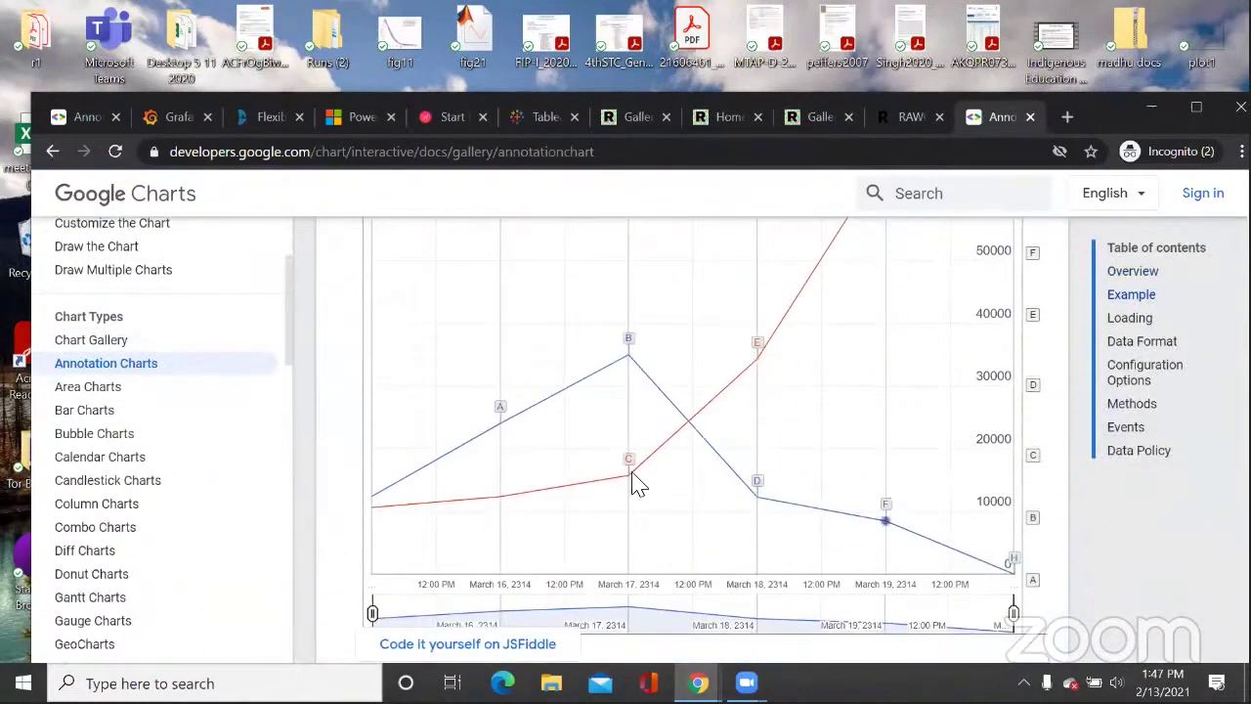
scroll(396, 510, down, 3)
click(93, 388)
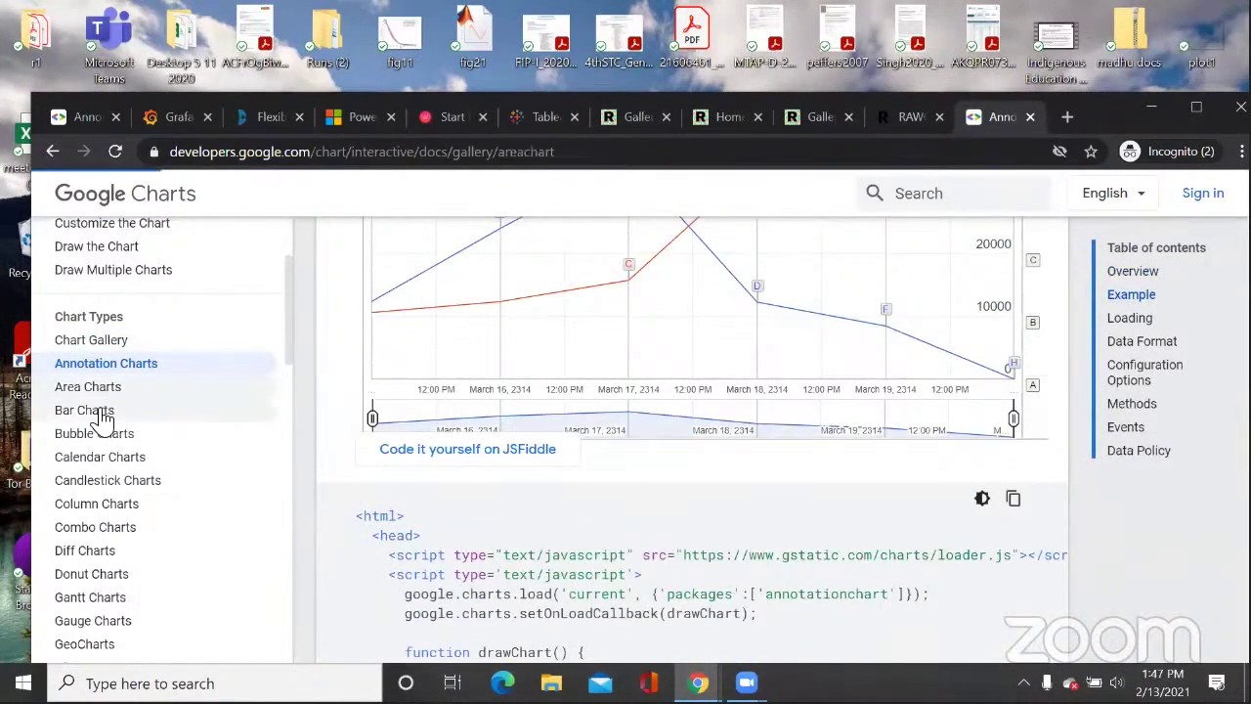
Step: Open the Timelines guide and examine the code of its simple example
scroll(208, 492, down, 5)
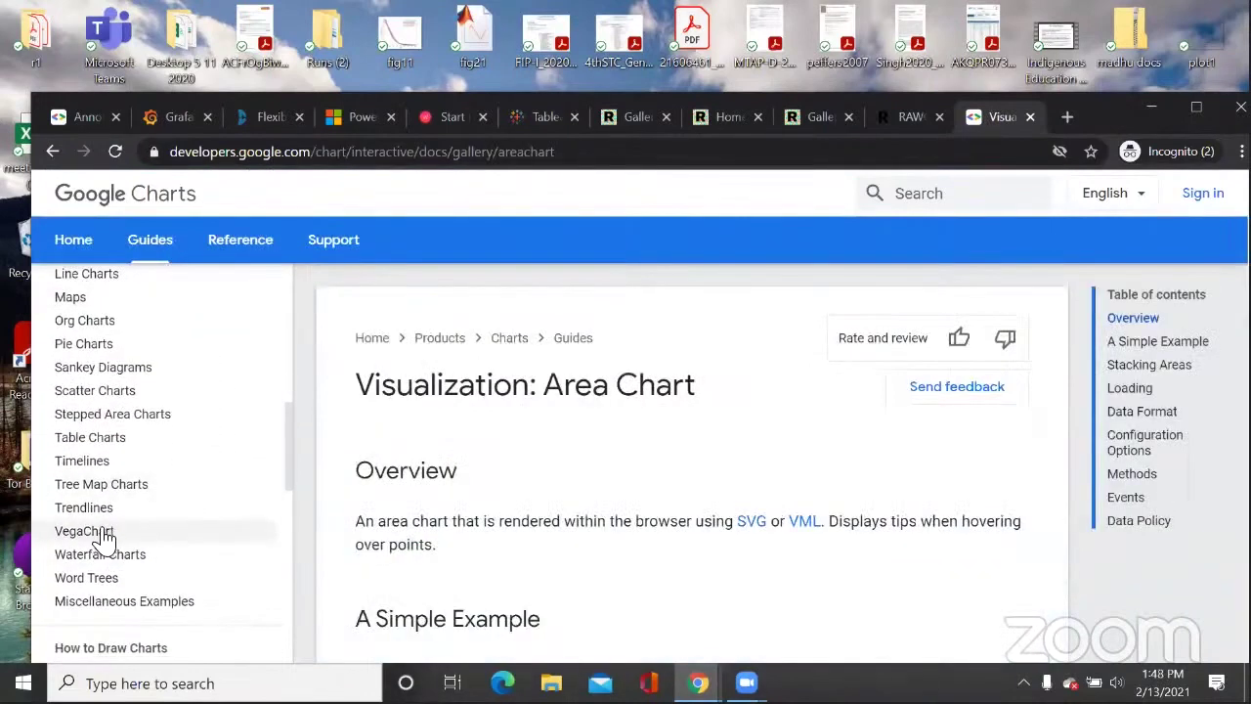
click(89, 467)
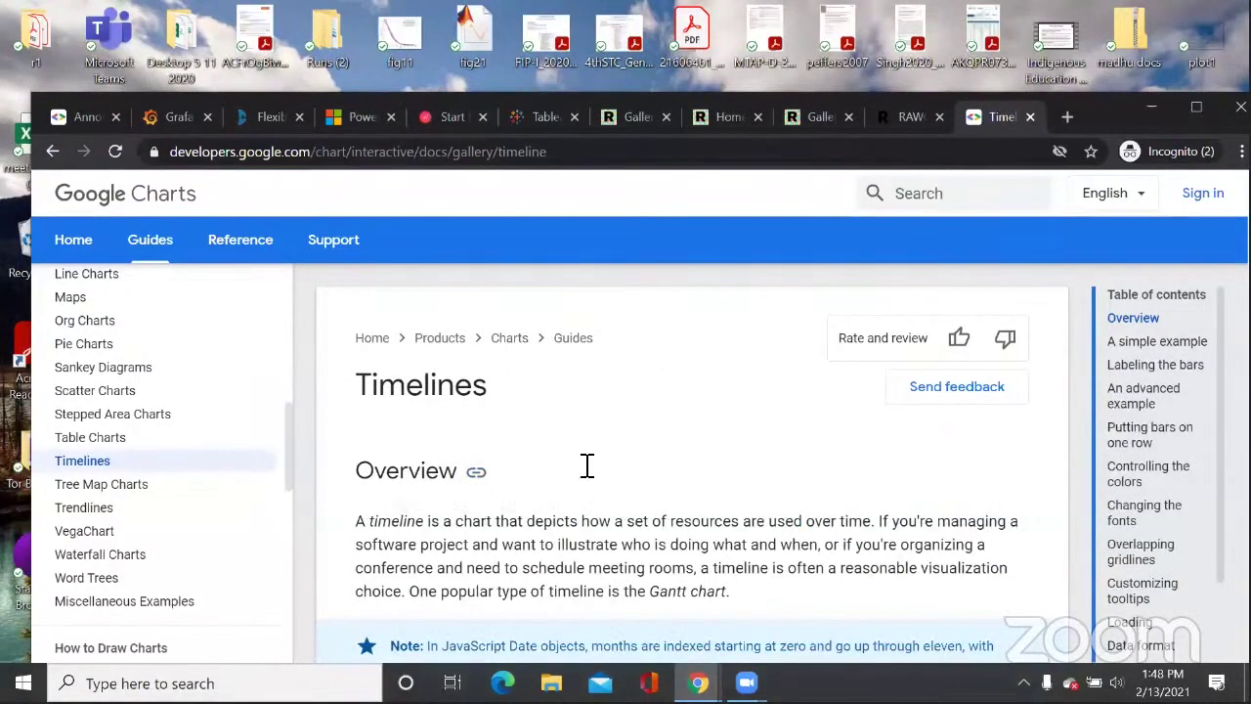
scroll(587, 465, down, 10)
scroll(587, 465, down, 6)
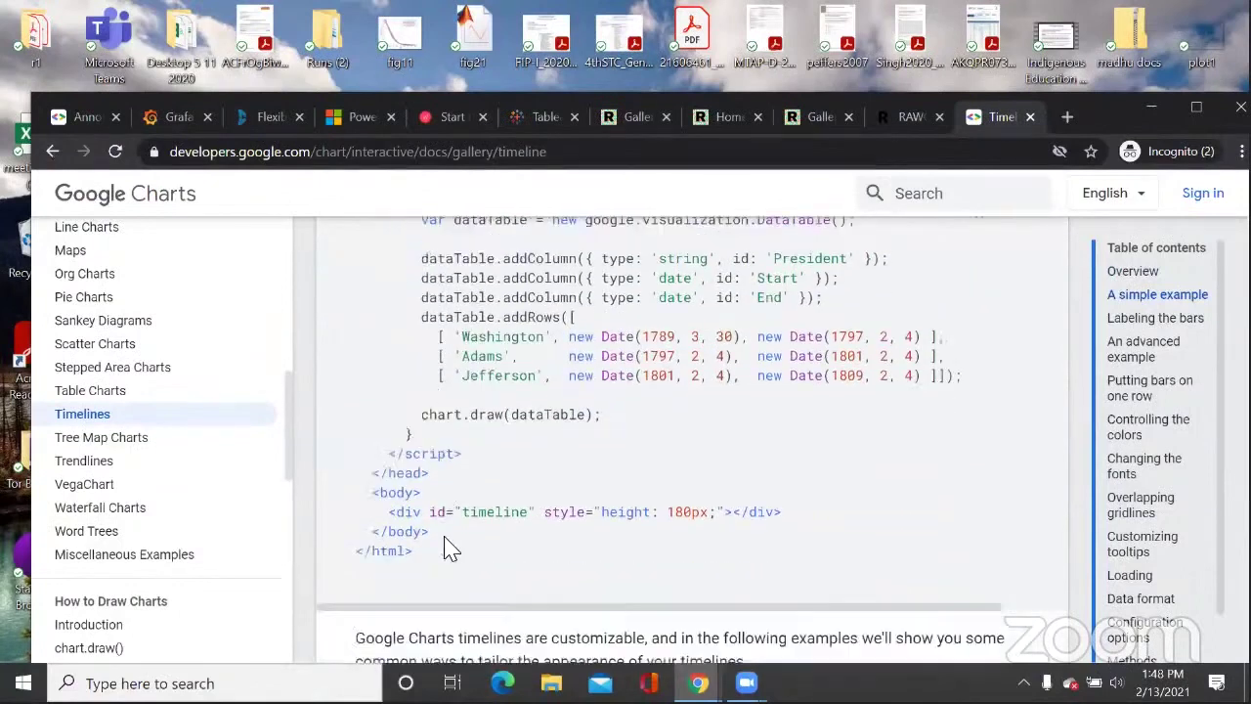
Step: Open the VegaChart guide and examine its Heatmap, Volcano Contour and BeeSwarm examples
scroll(445, 547, up, 8)
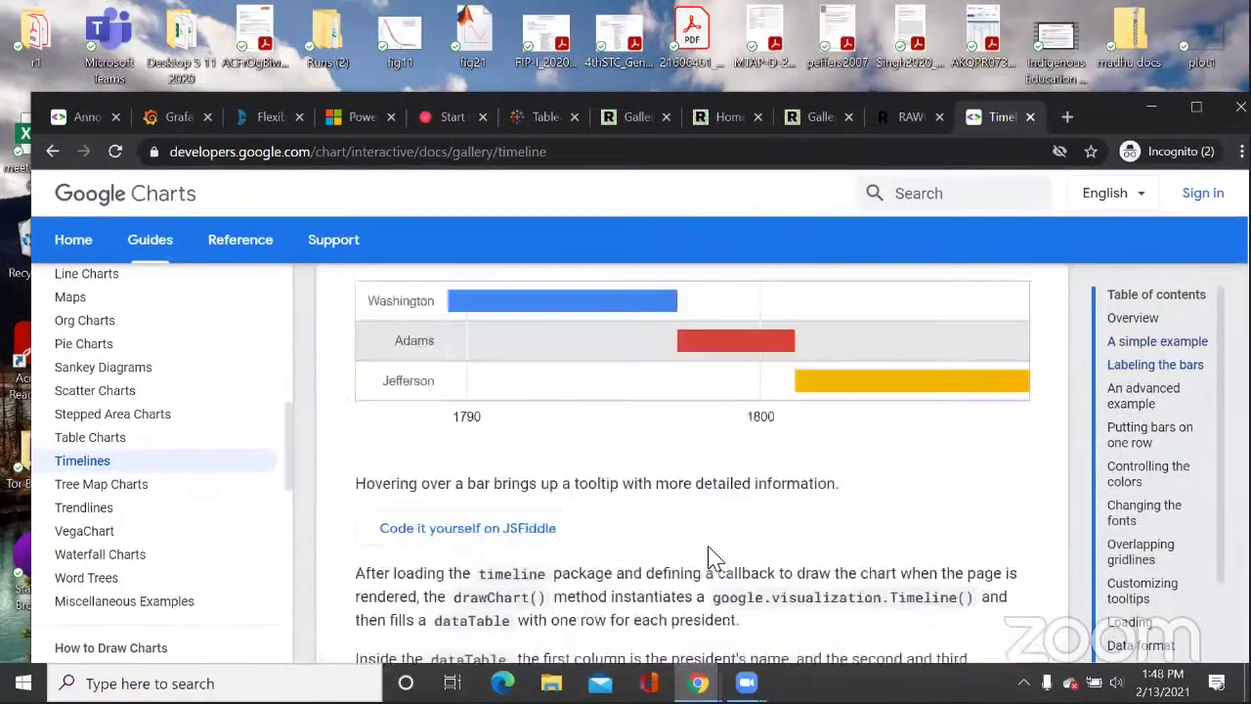
scroll(713, 557, up, 2)
click(95, 532)
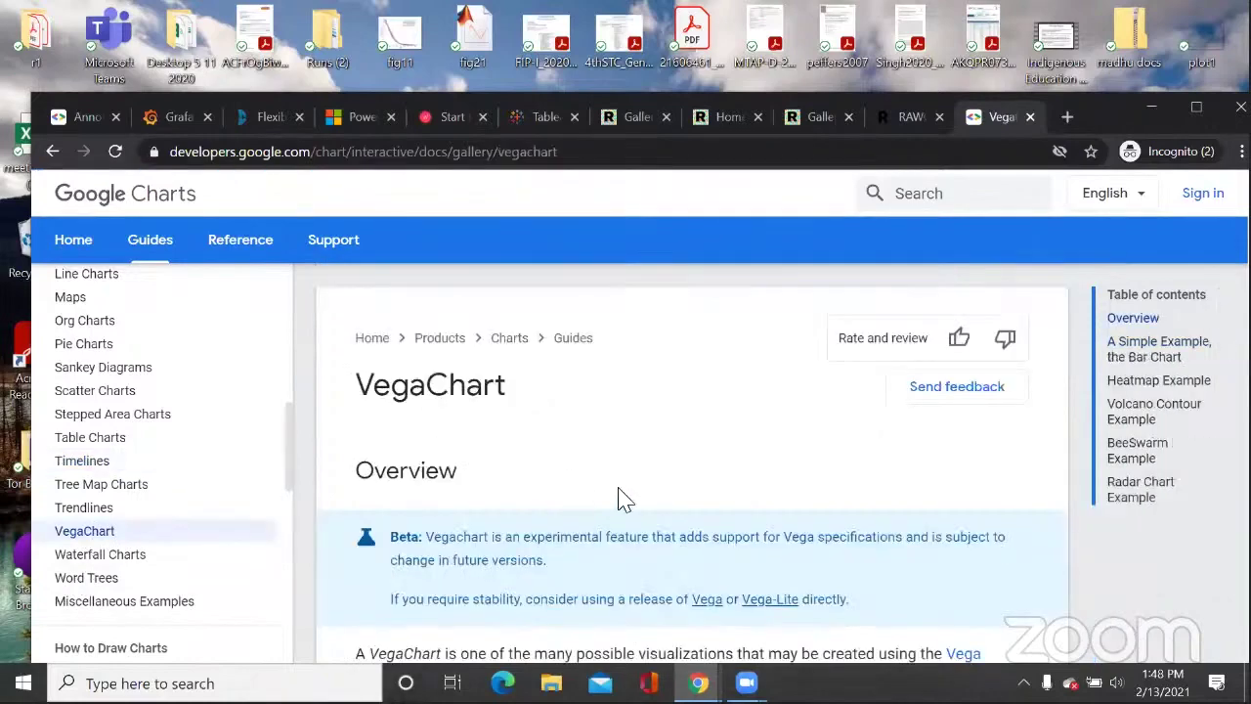
scroll(624, 499, down, 7)
scroll(623, 499, down, 15)
scroll(623, 495, down, 15)
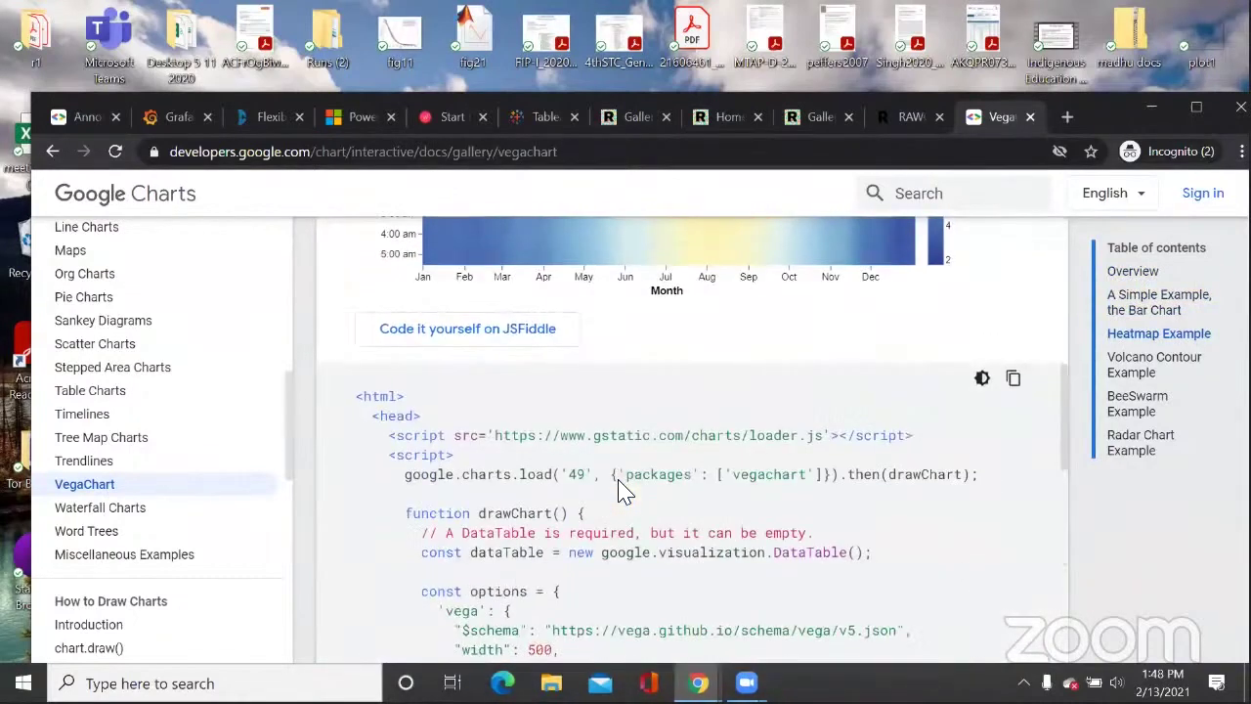
scroll(623, 489, down, 15)
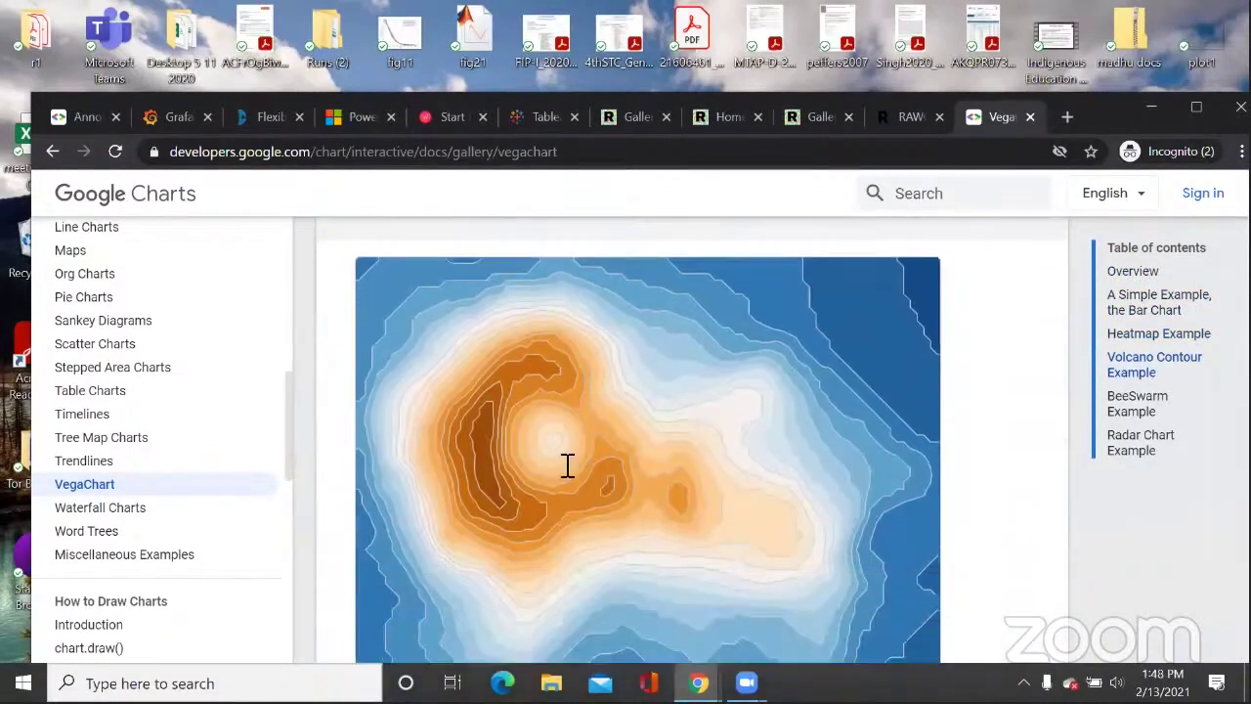
scroll(581, 488, up, 3)
scroll(586, 479, down, 2)
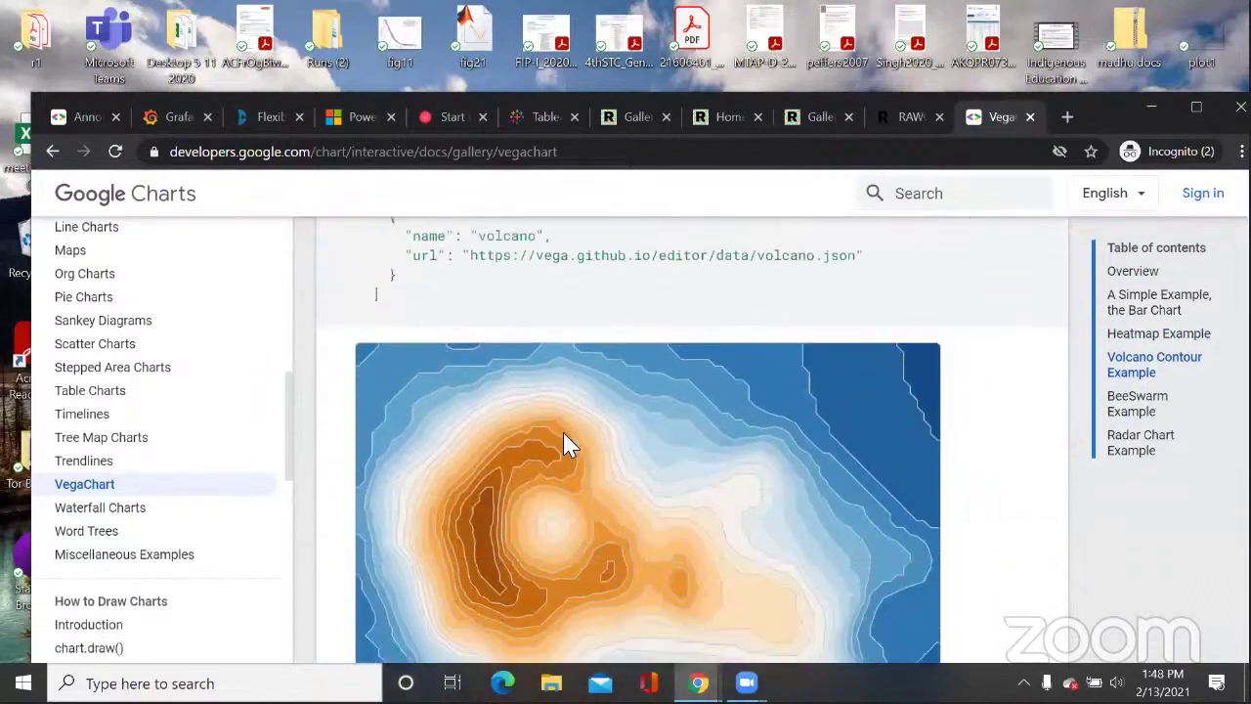
scroll(566, 440, down, 10)
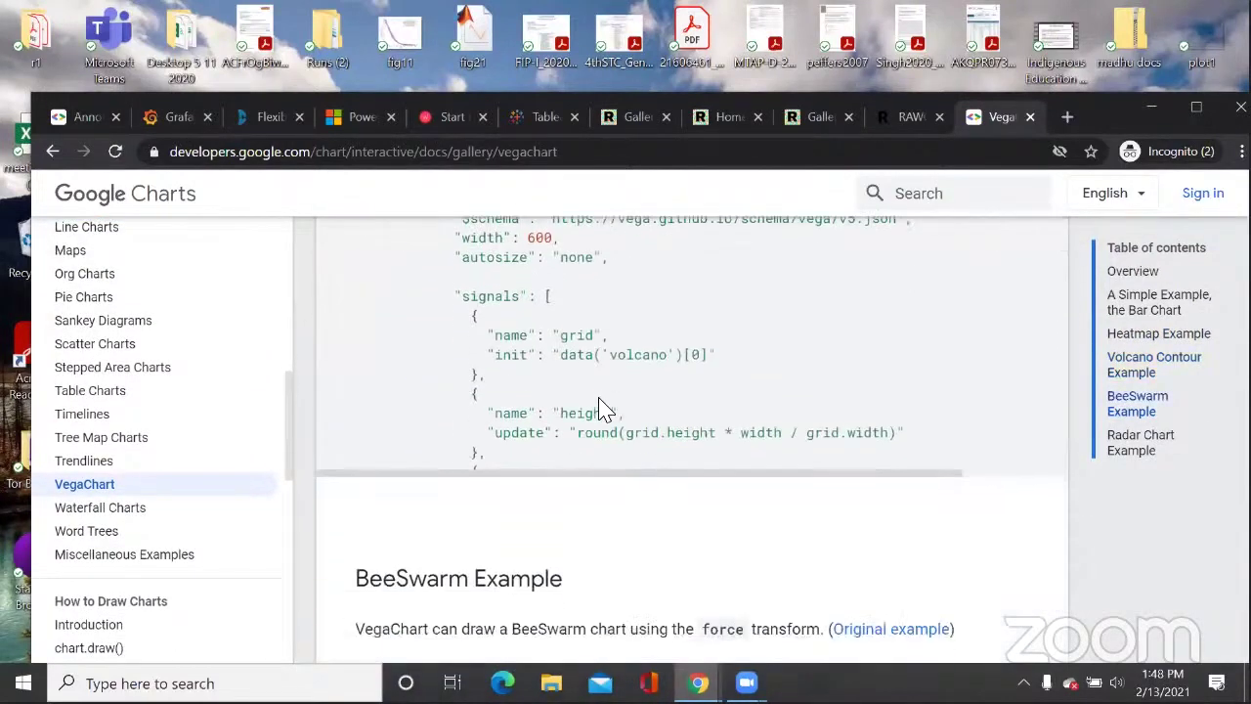
scroll(604, 409, down, 6)
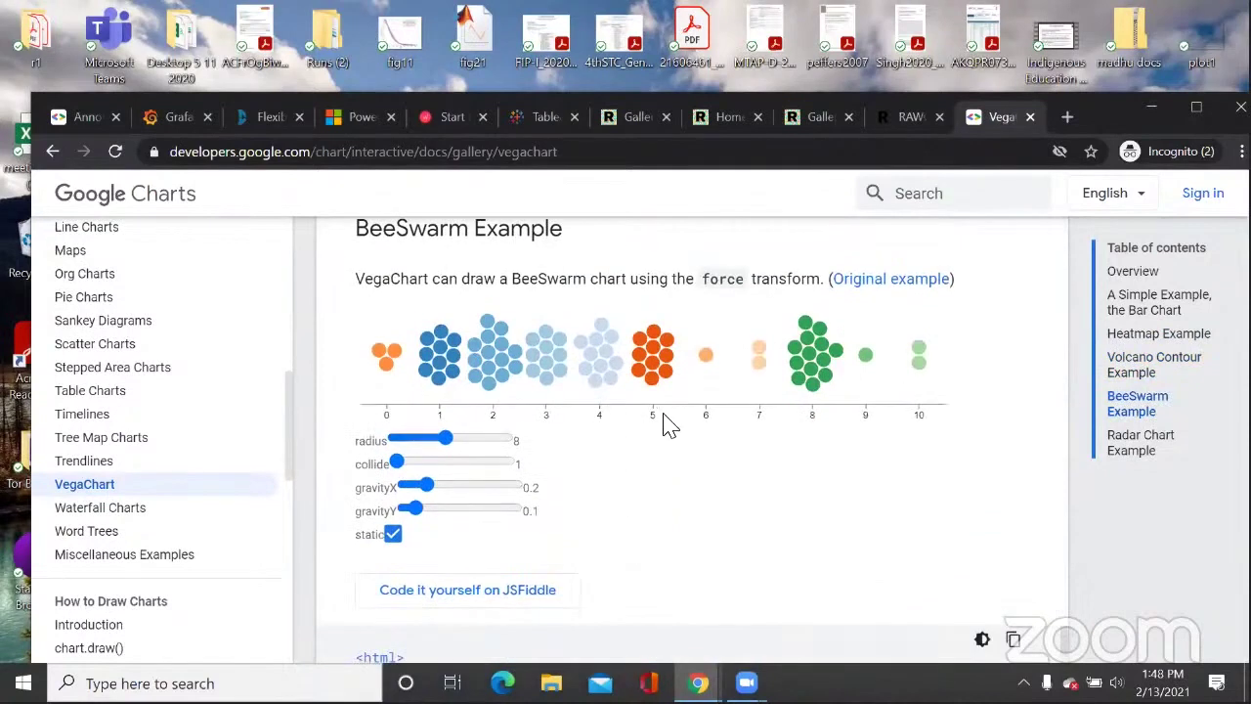
scroll(166, 542, down, 1)
Step: Open the Word Trees guide and view the word tree in its simple example
click(152, 433)
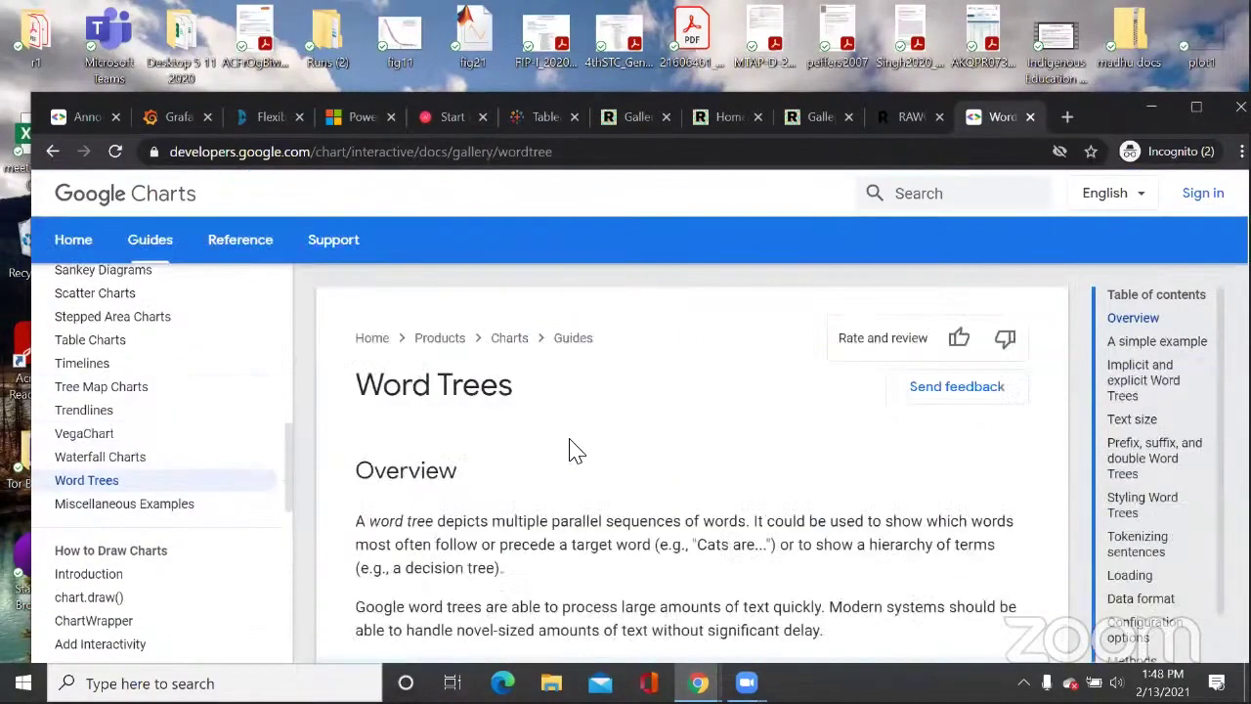
scroll(575, 449, down, 4)
scroll(574, 449, down, 4)
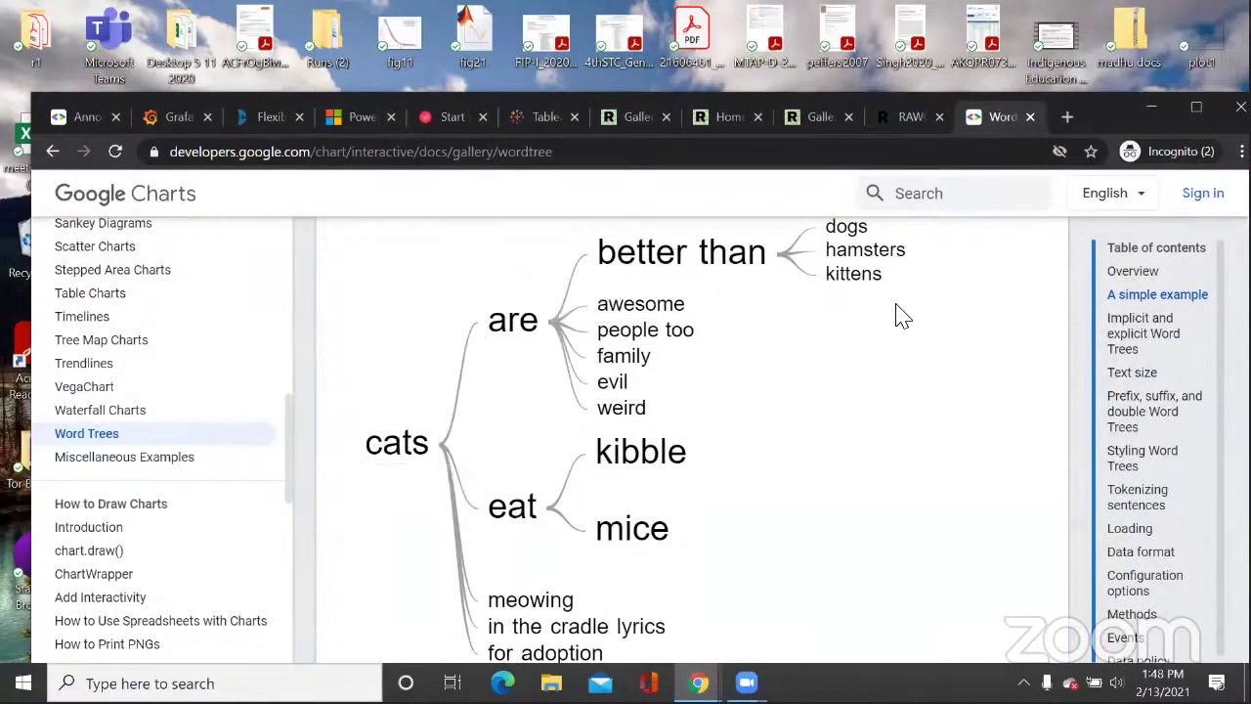
scroll(760, 391, down, 1)
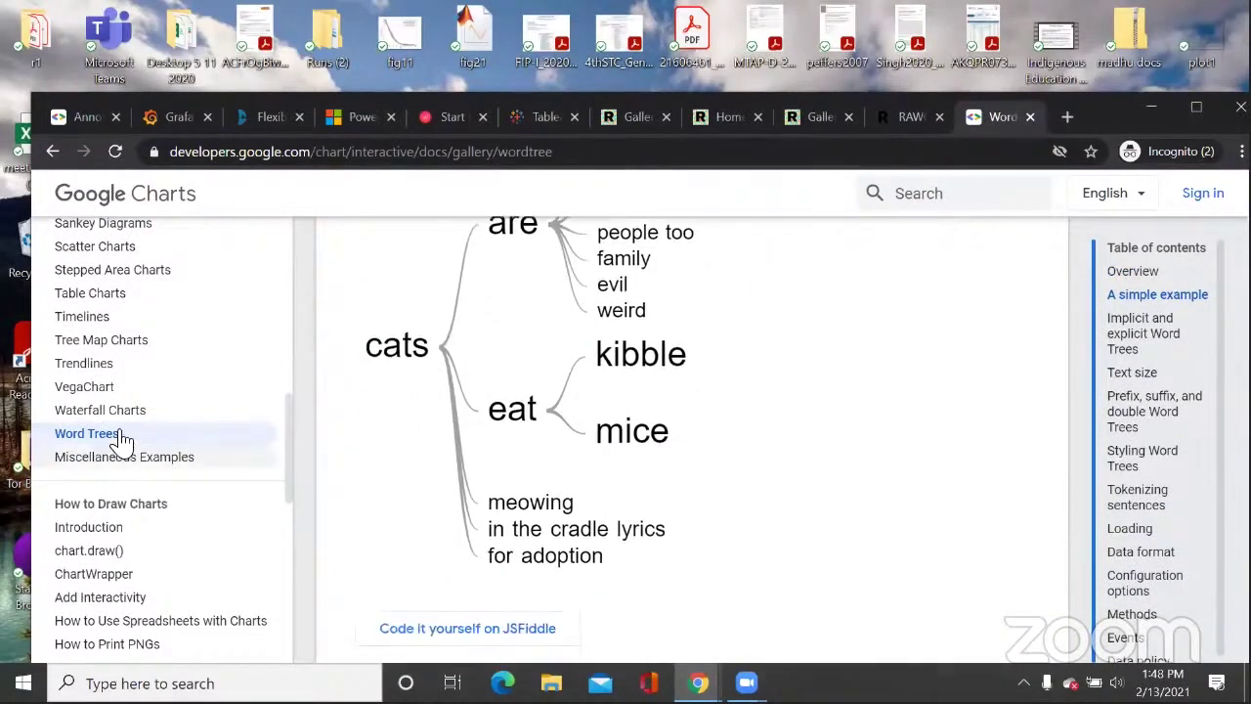
Step: Open the Miscellaneous Examples guide and view its Table Example and Customized Table Example
click(168, 459)
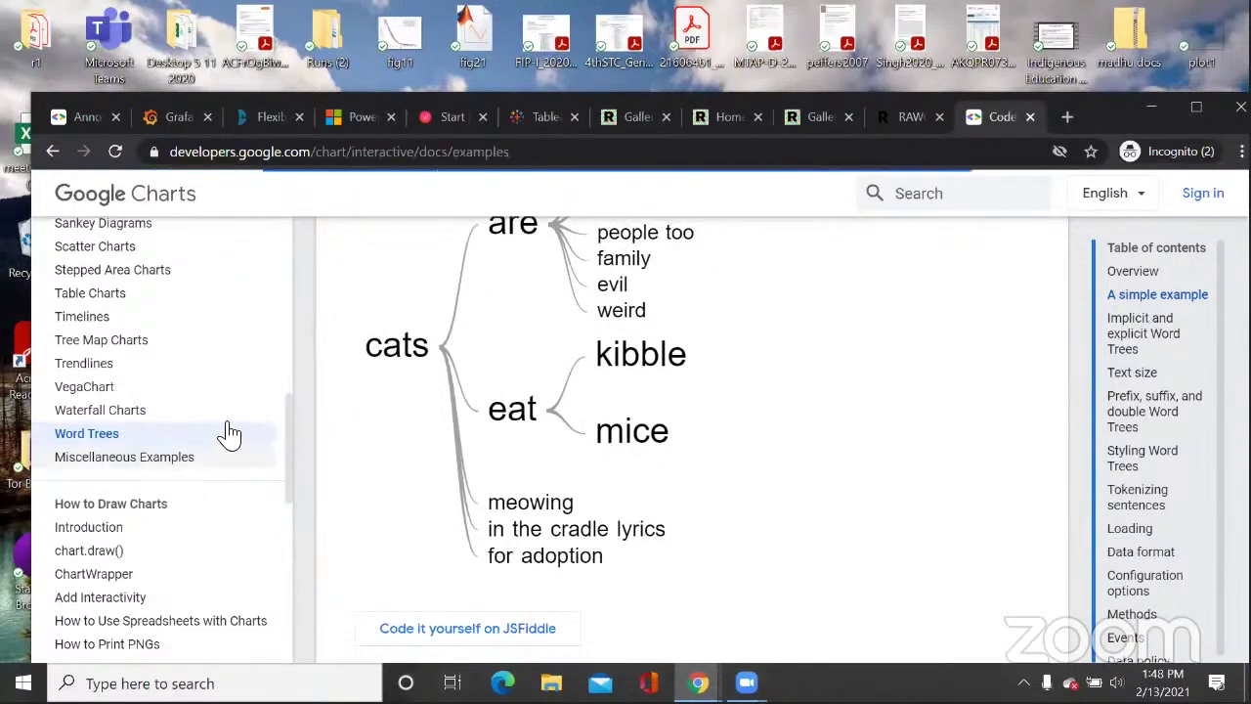
scroll(567, 456, down, 9)
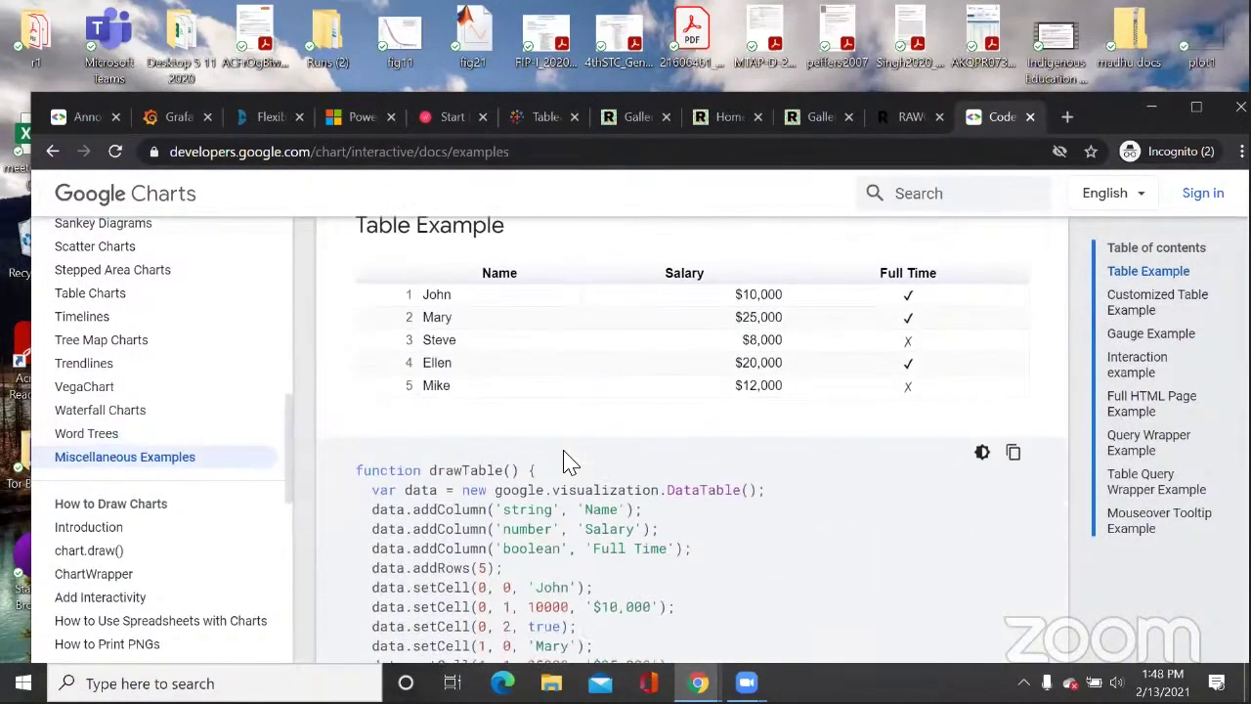
scroll(565, 459, down, 5)
scroll(404, 446, up, 8)
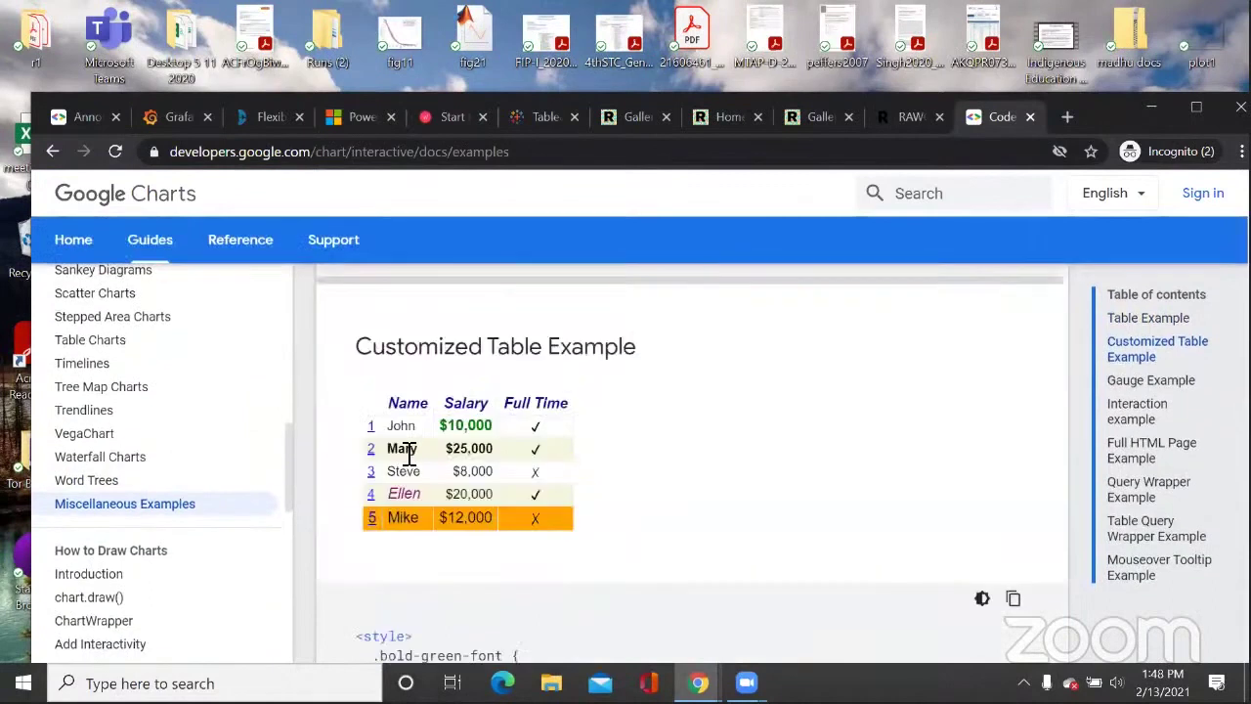
Step: Open the Bubble Charts guide and examine the series example's chart and code
scroll(161, 415, up, 10)
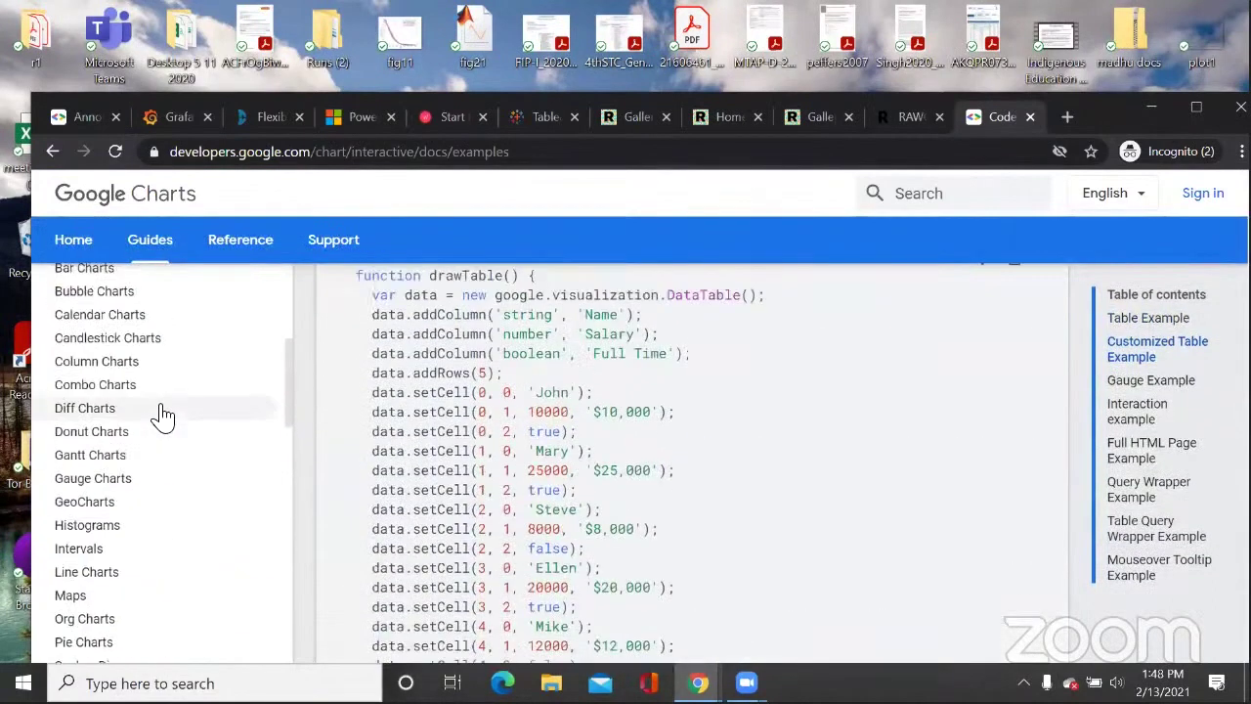
scroll(164, 420, down, 2)
scroll(161, 420, down, 1)
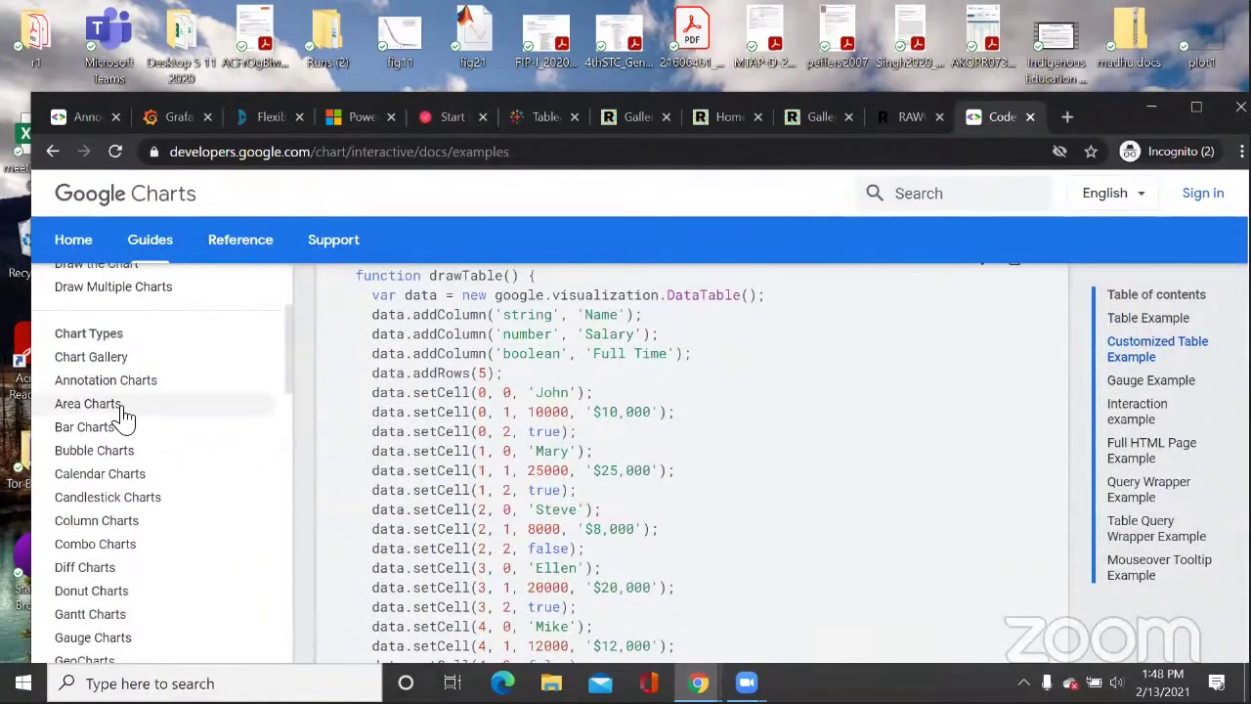
click(98, 450)
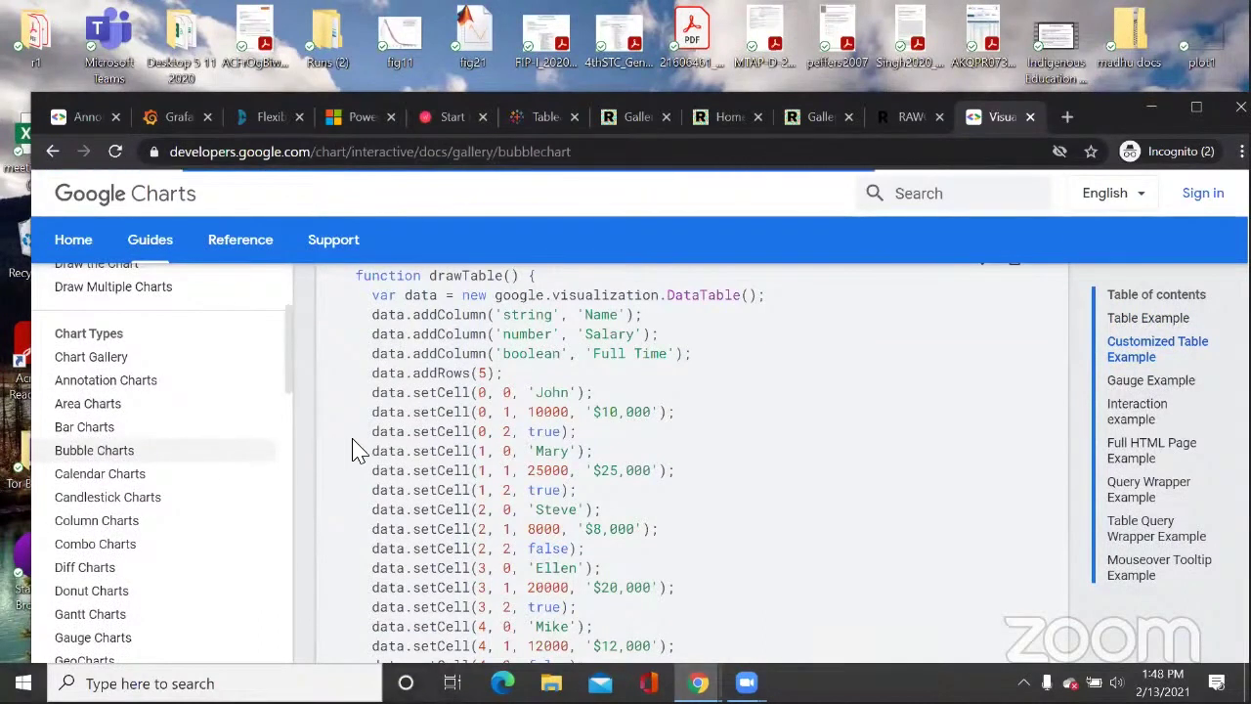
scroll(604, 440, down, 5)
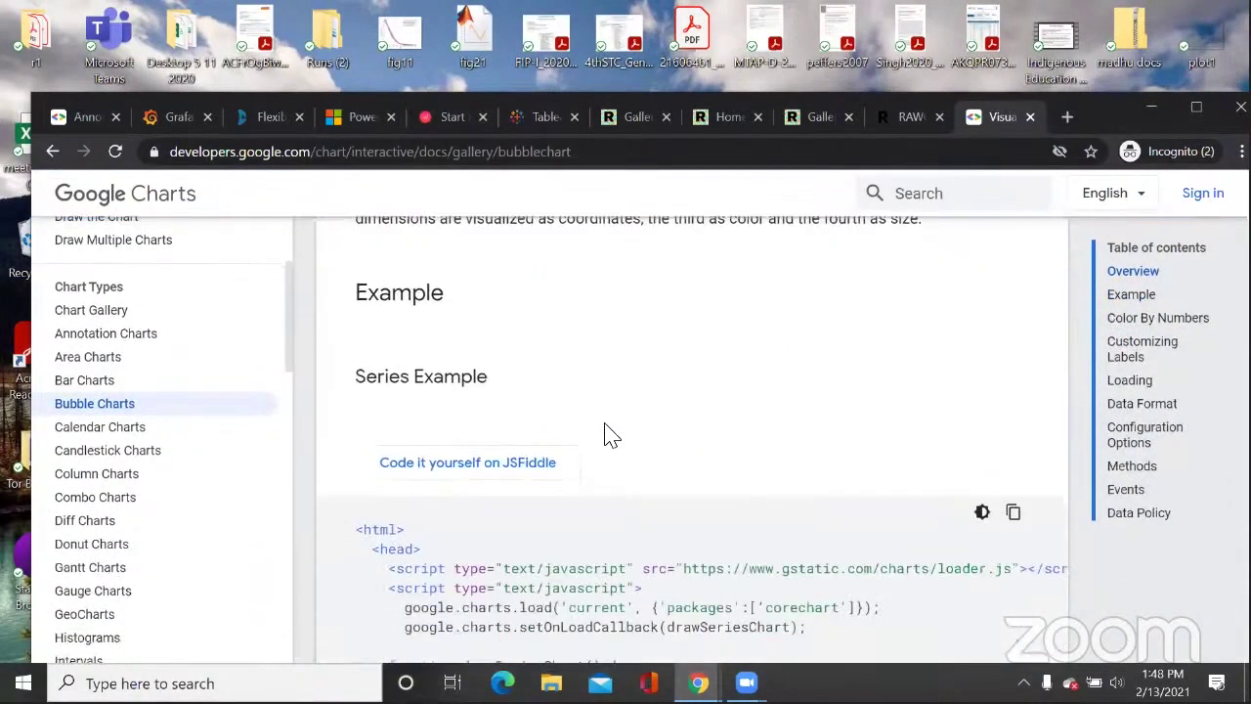
scroll(461, 424, down, 4)
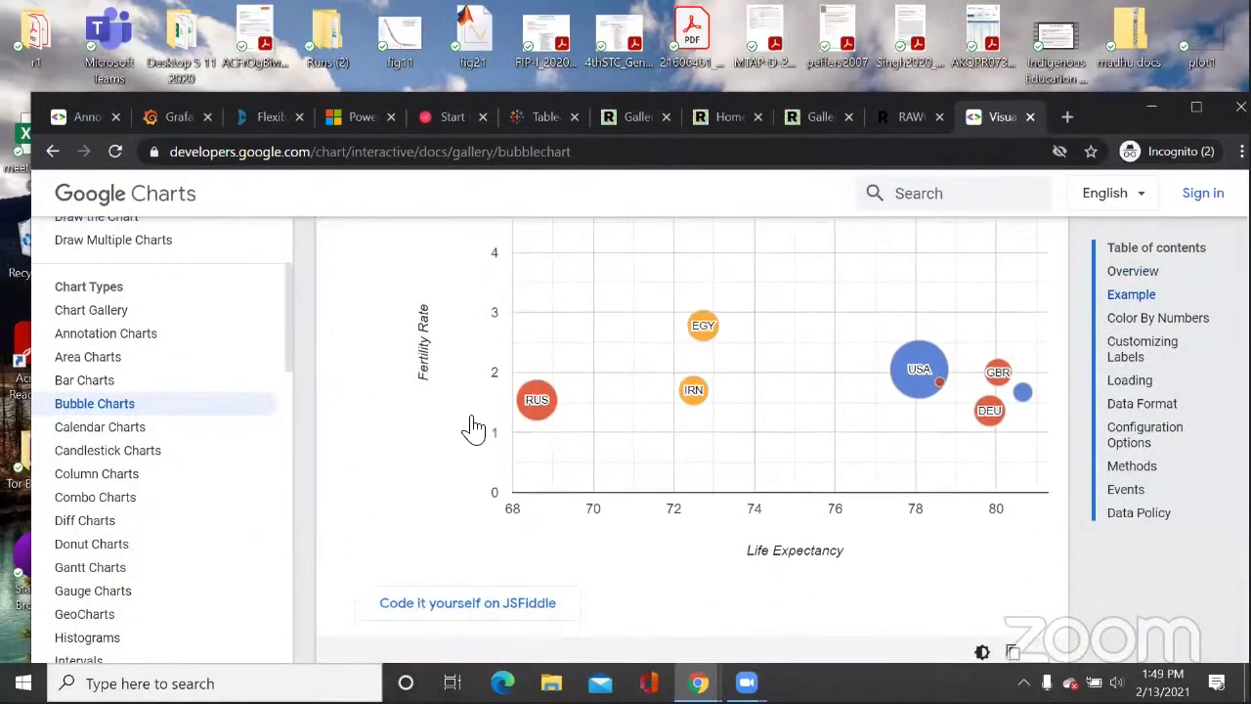
scroll(507, 433, down, 1)
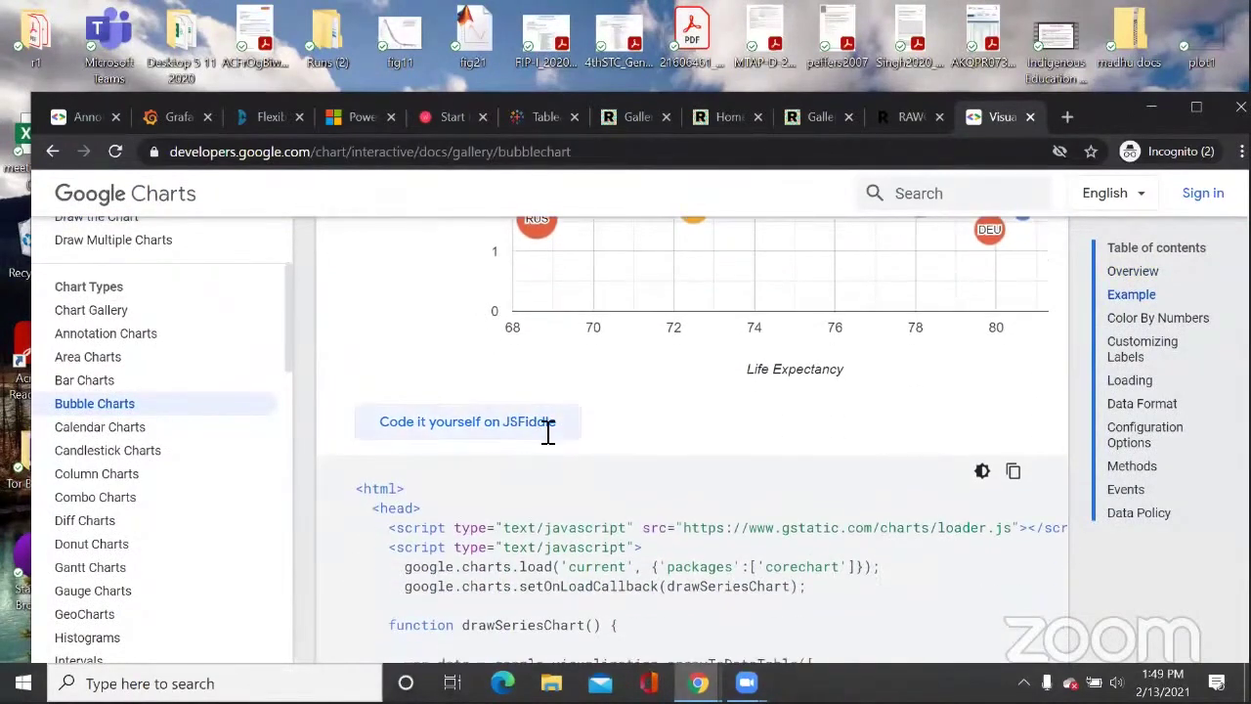
scroll(548, 433, down, 4)
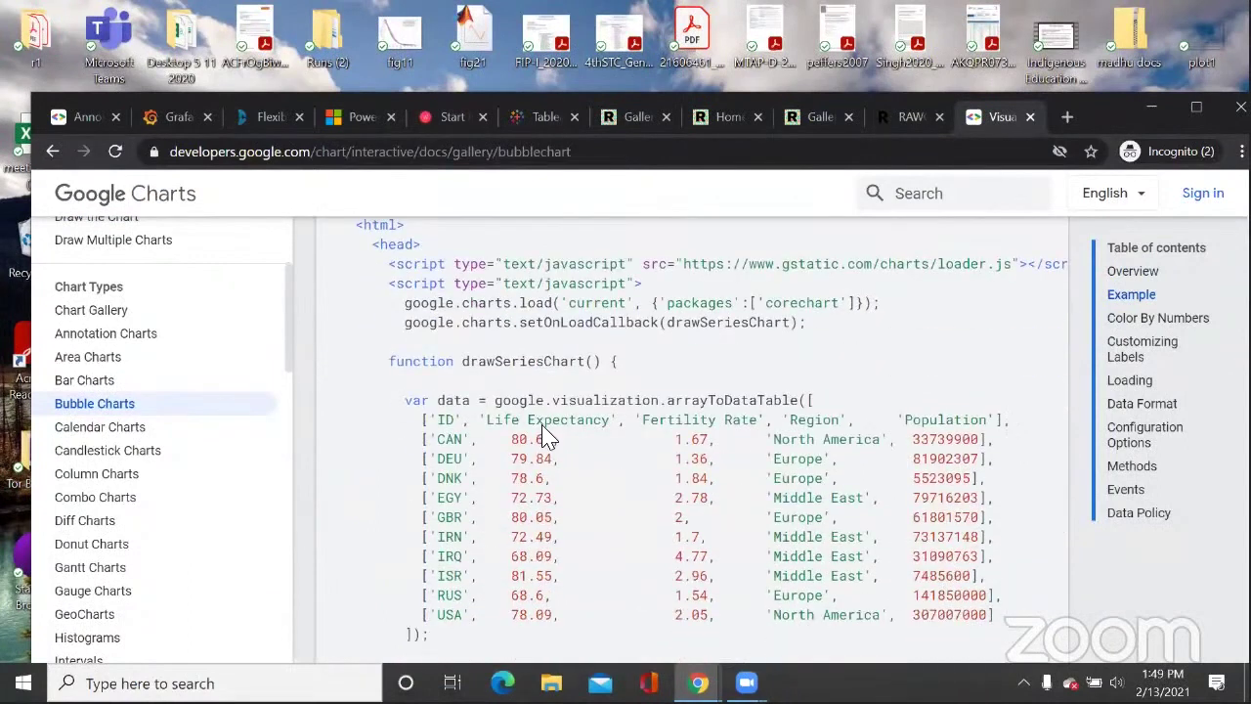
scroll(548, 433, down, 7)
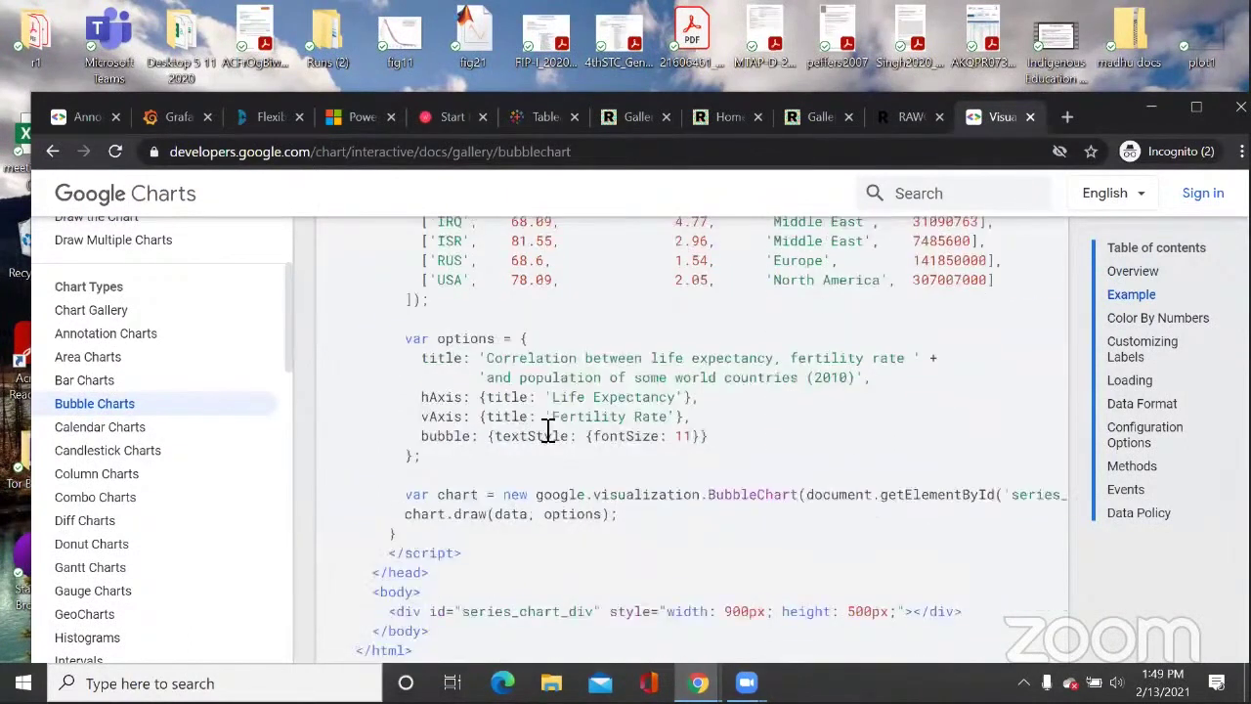
Step: Highlight the data rows from the ID header through USA in the bubble chart's series code and compare them with the chart
scroll(496, 418, up, 3)
scroll(422, 396, up, 4)
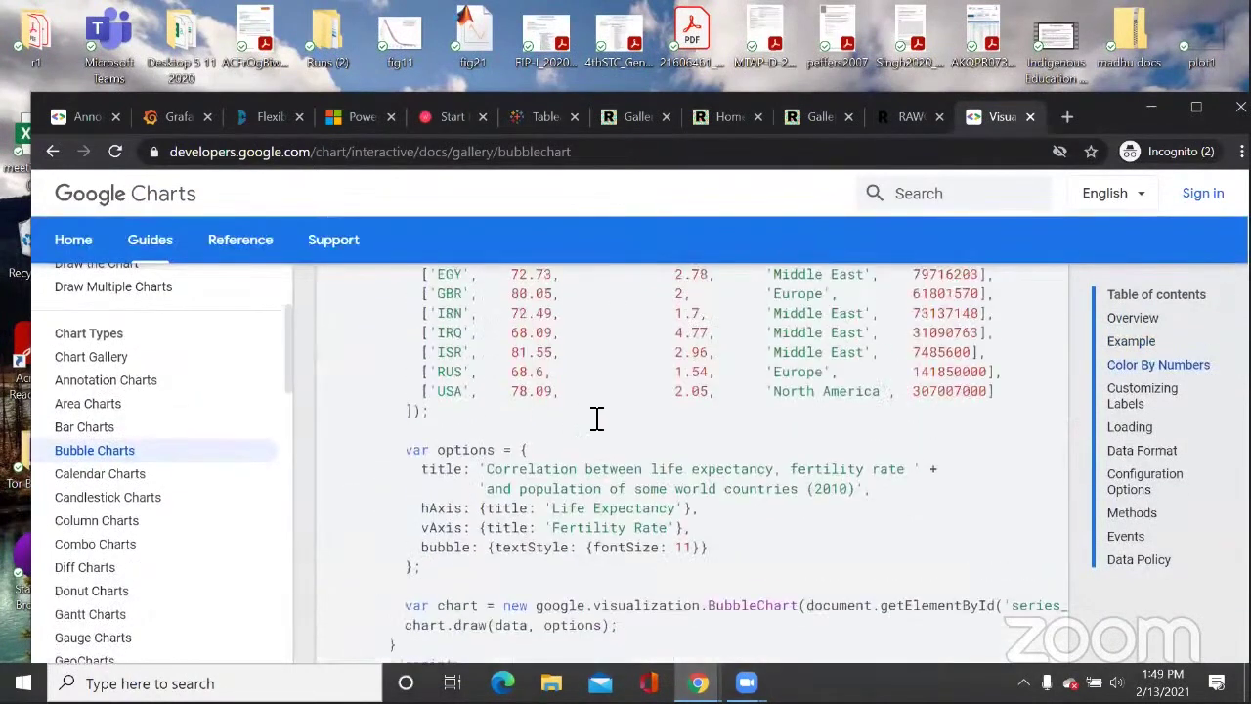
scroll(1011, 603, up, 1)
drag(422, 391, 994, 585)
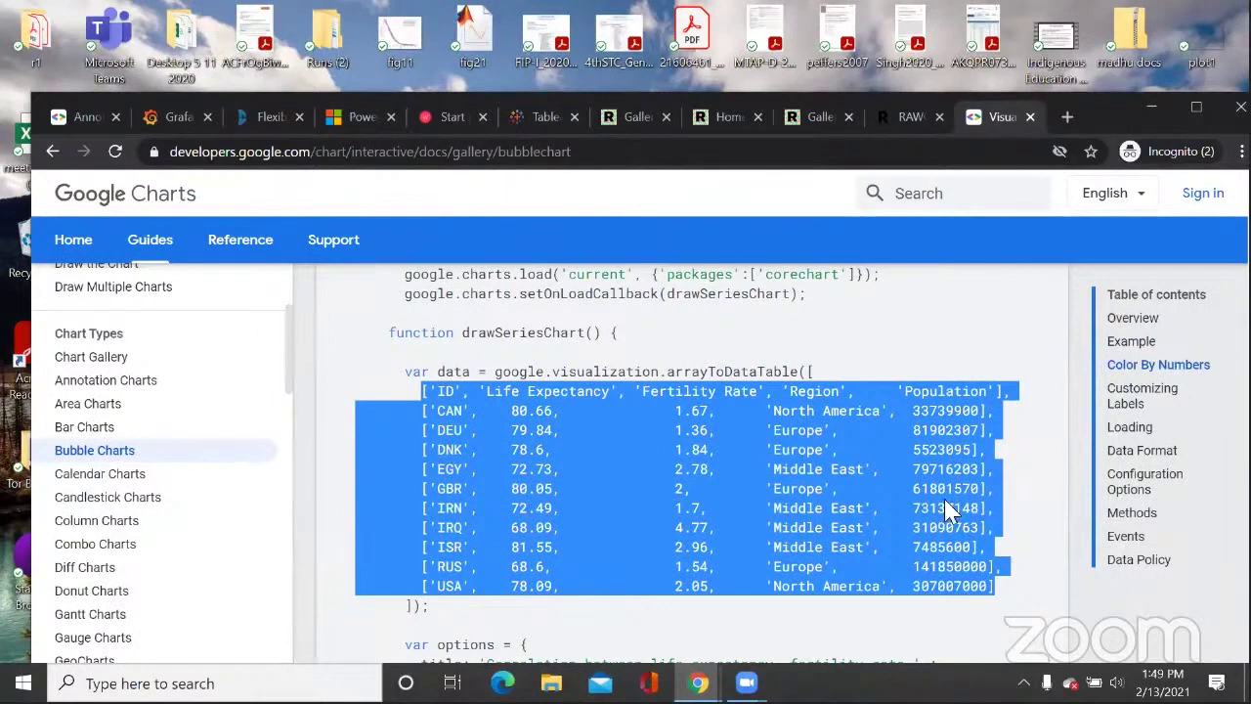
scroll(948, 495, up, 4)
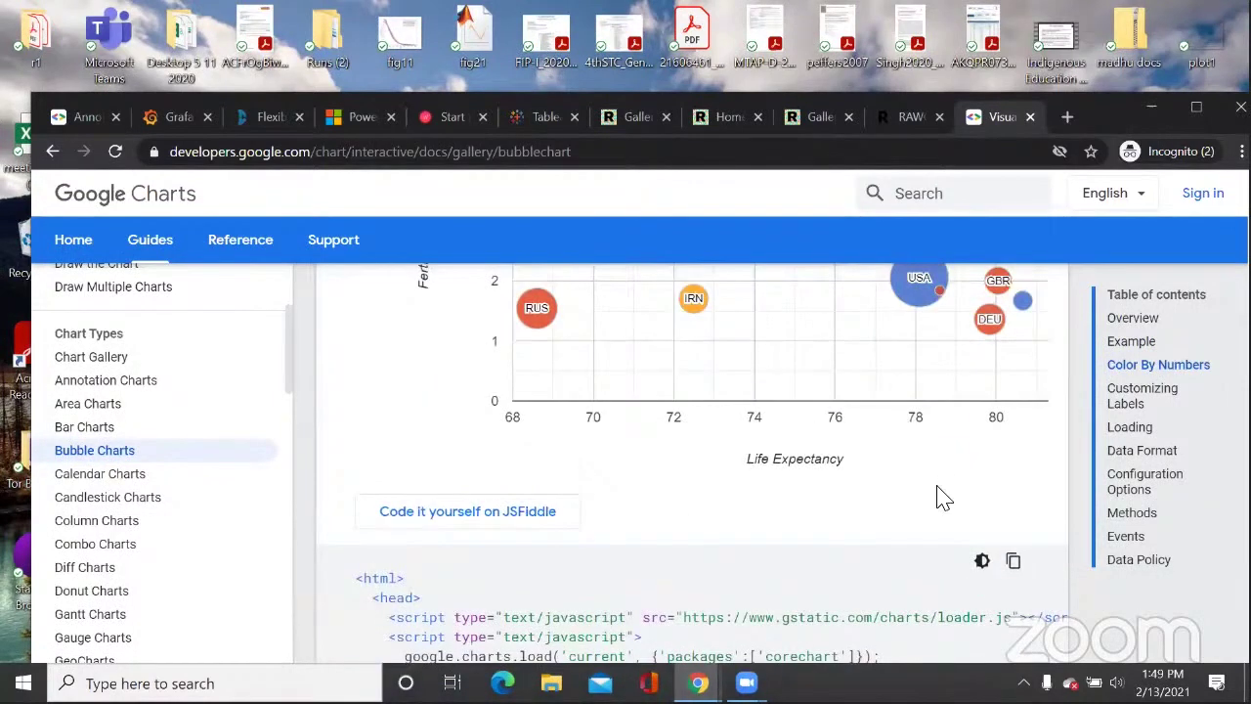
scroll(929, 492, down, 2)
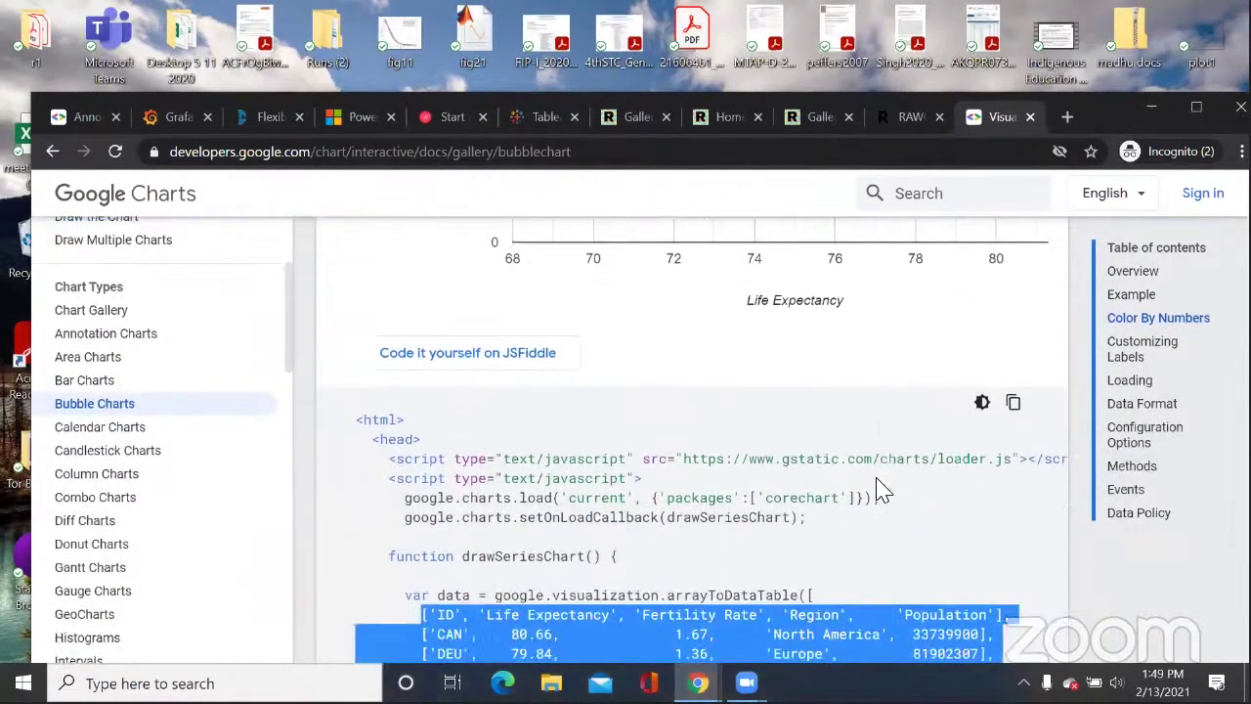
scroll(885, 468, down, 2)
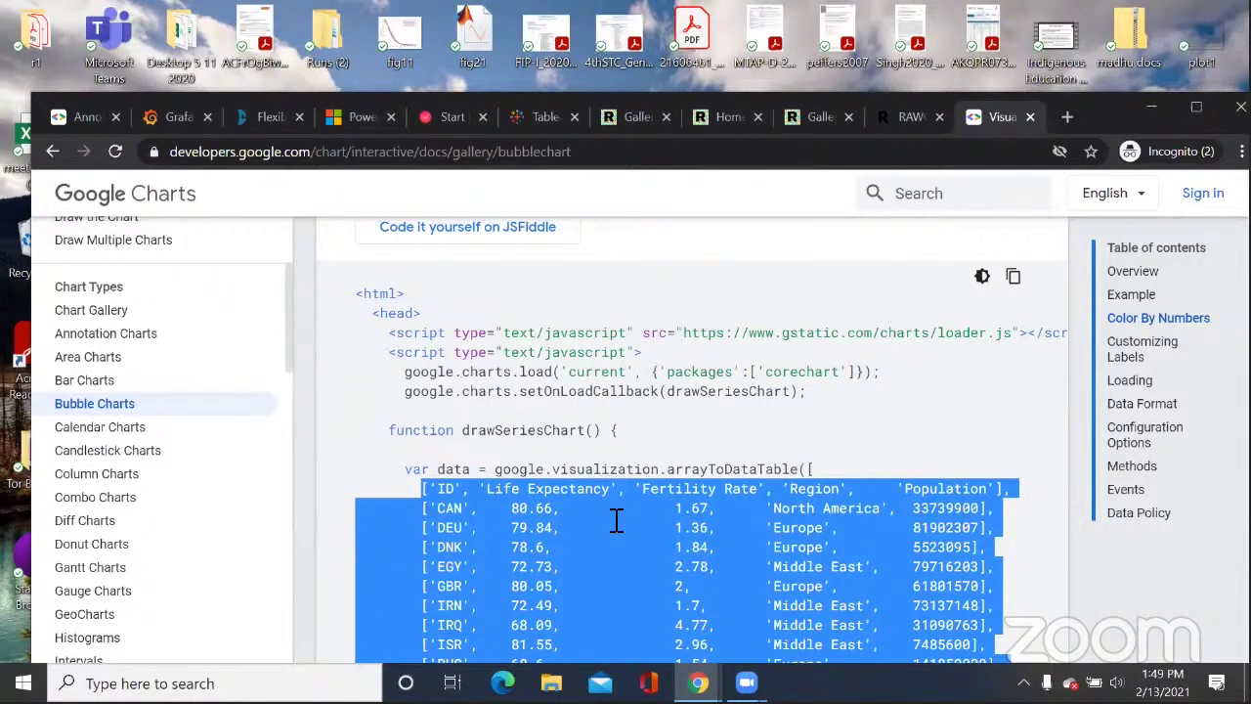
scroll(224, 449, down, 1)
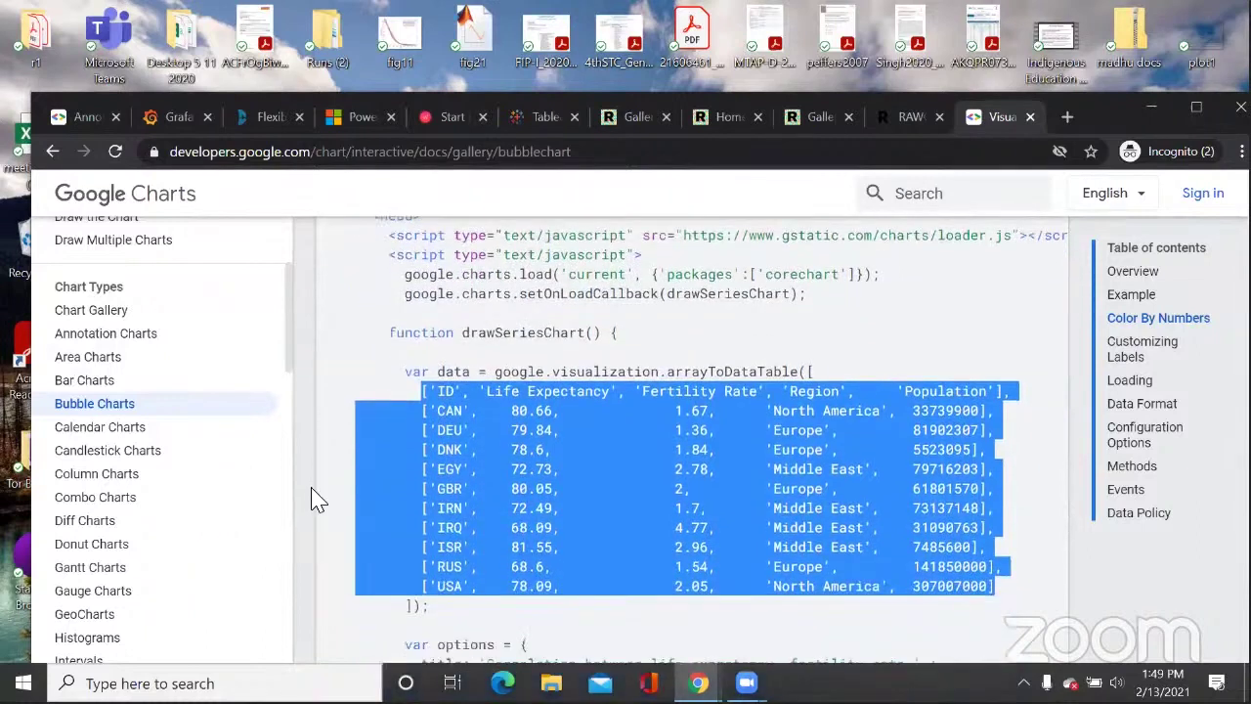
Step: Open the Diff Charts guide and examine its overview, diff scatter charts and diff pie charts with their code
click(140, 522)
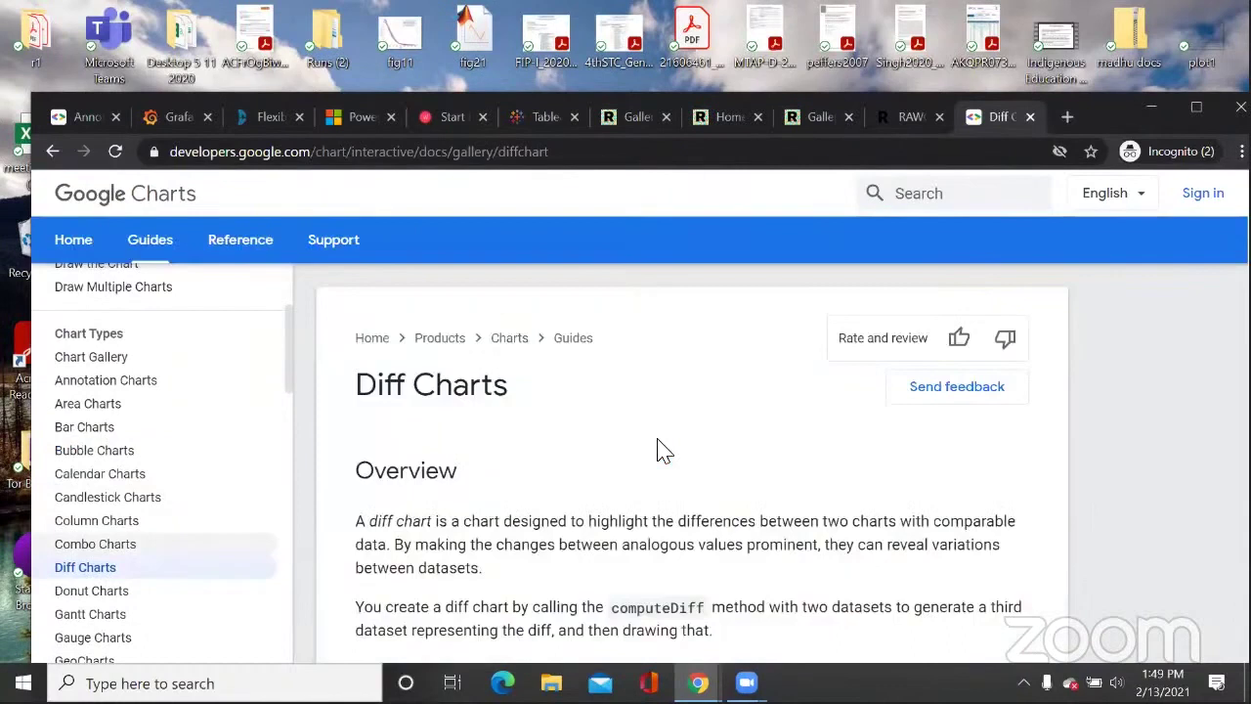
scroll(660, 448, down, 2)
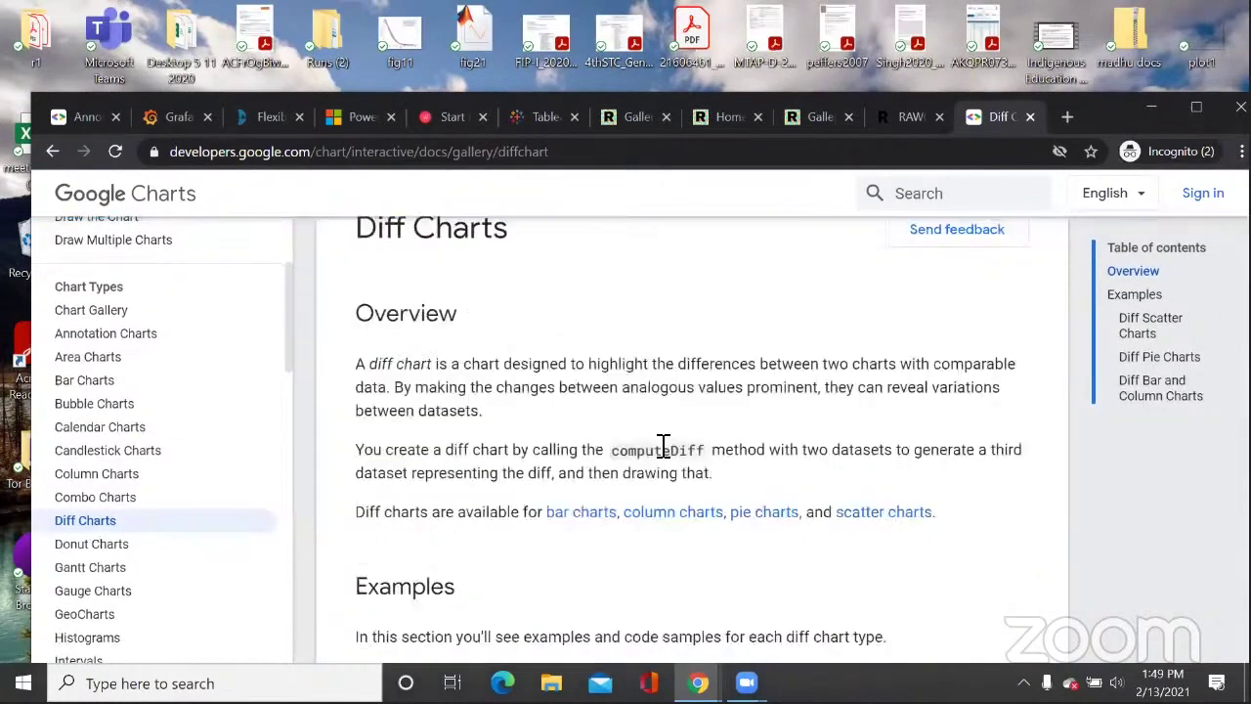
scroll(622, 408, down, 10)
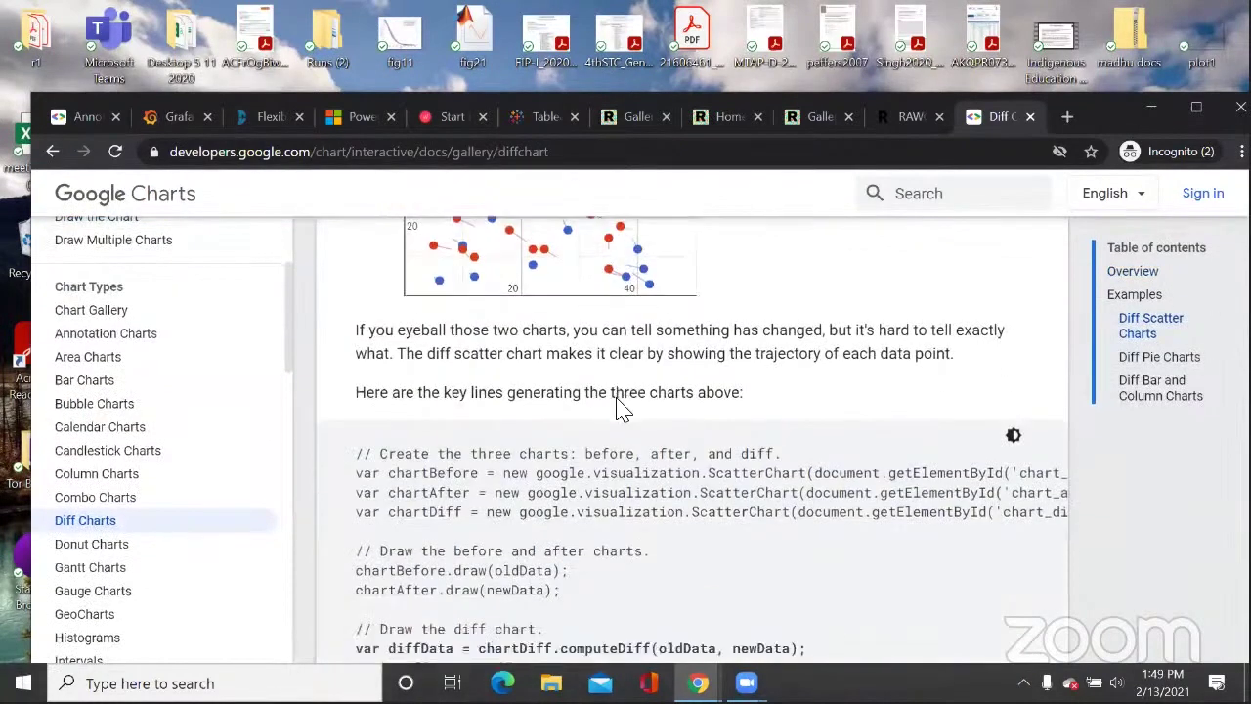
scroll(622, 408, down, 1)
scroll(535, 383, down, 4)
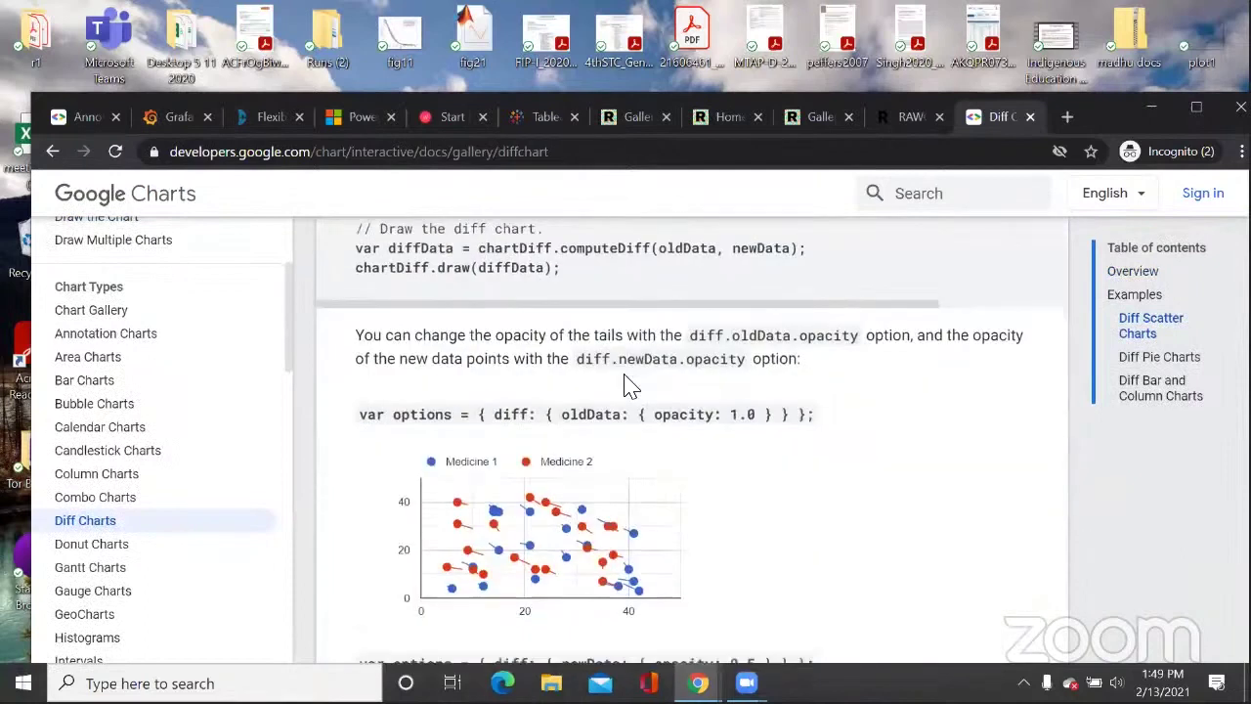
scroll(630, 389, down, 1)
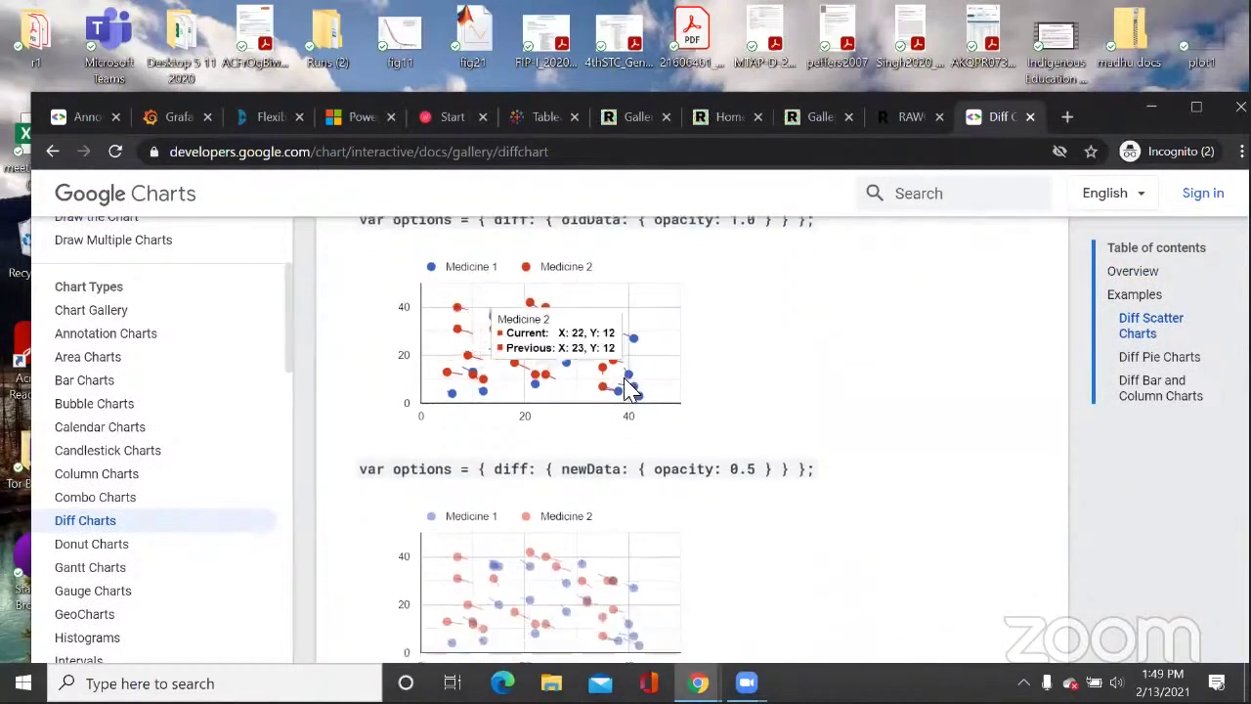
scroll(550, 411, down, 10)
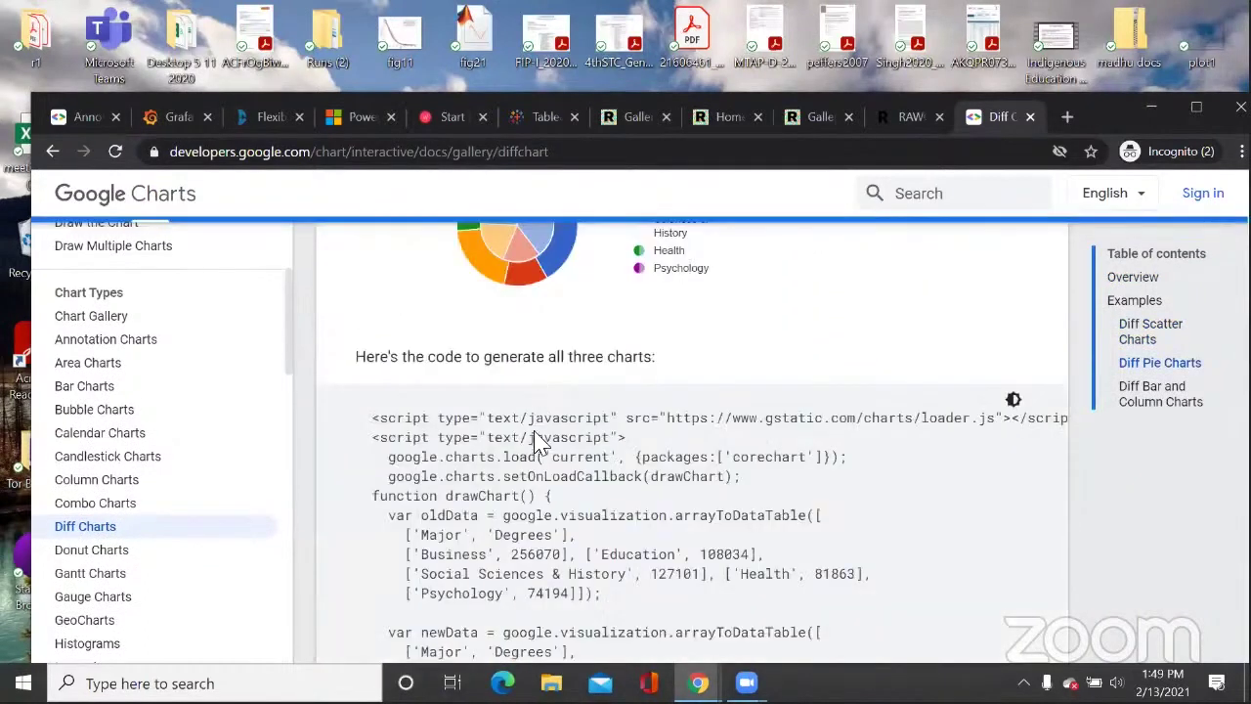
scroll(508, 530, up, 4)
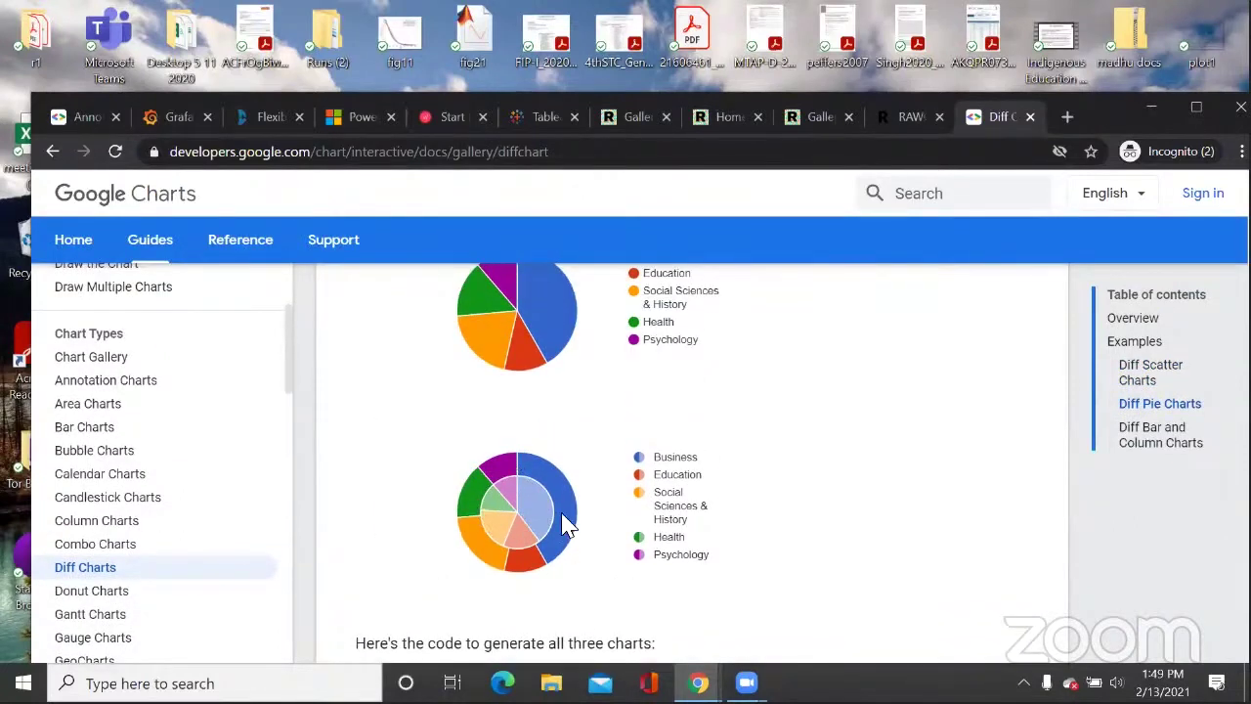
scroll(694, 430, down, 1)
scroll(694, 430, down, 3)
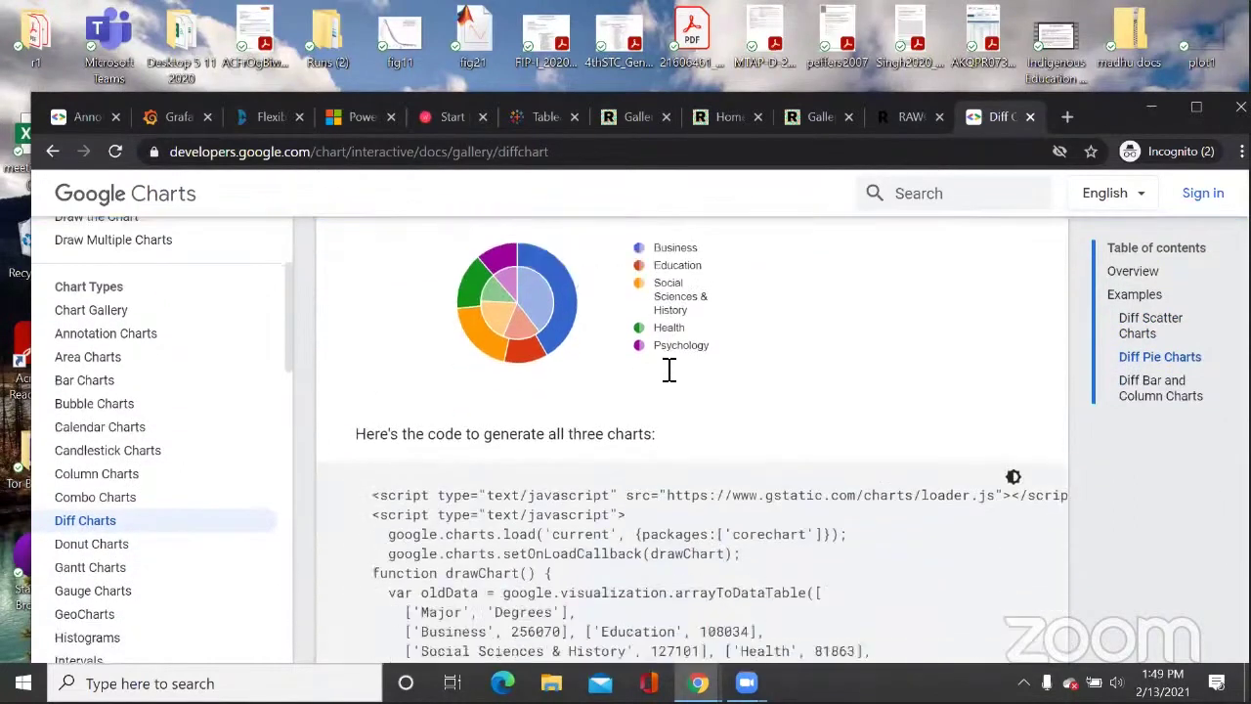
Step: Compare the combined diff pie chart with its example code, including the oldData and newData tables and the computeDiff call
scroll(543, 430, up, 3)
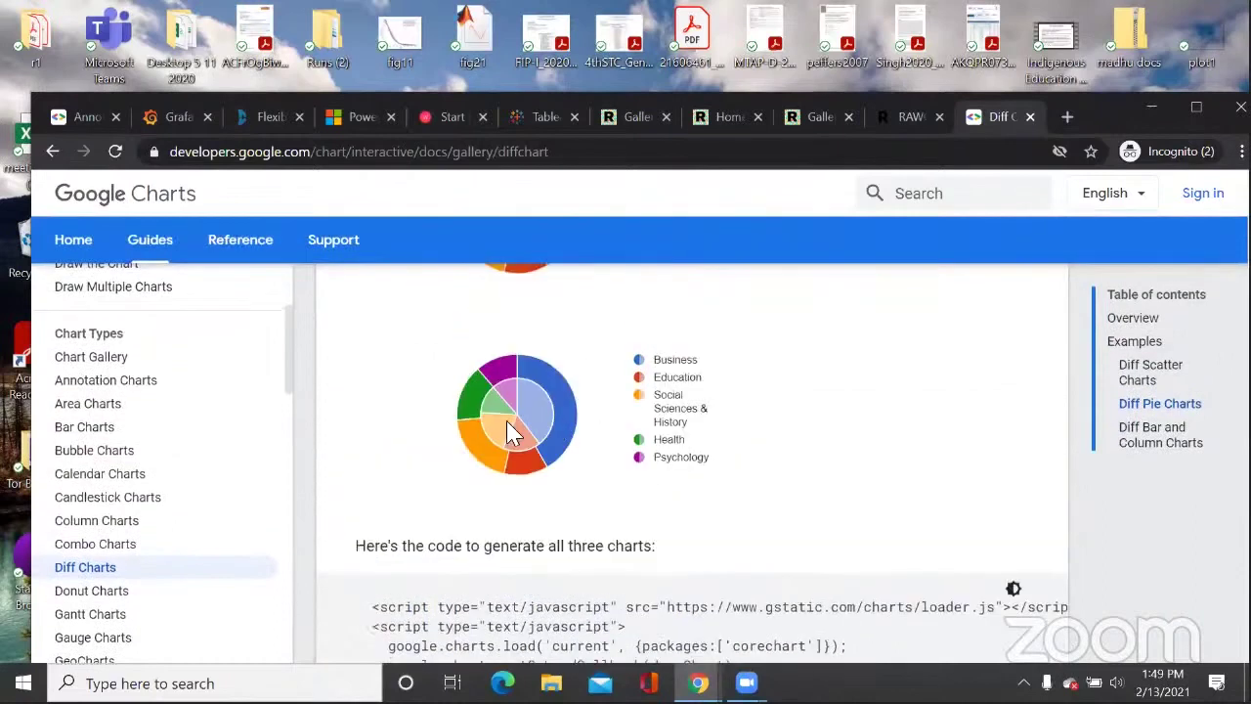
scroll(646, 448, down, 3)
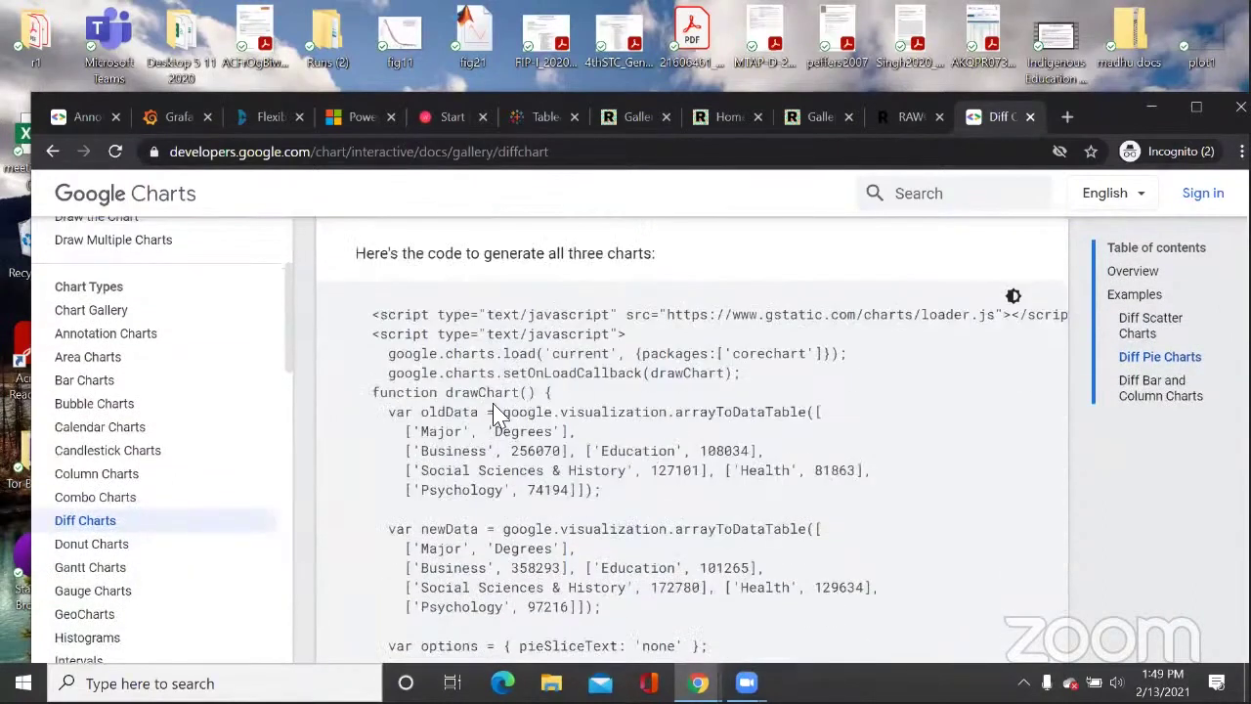
scroll(547, 420, up, 3)
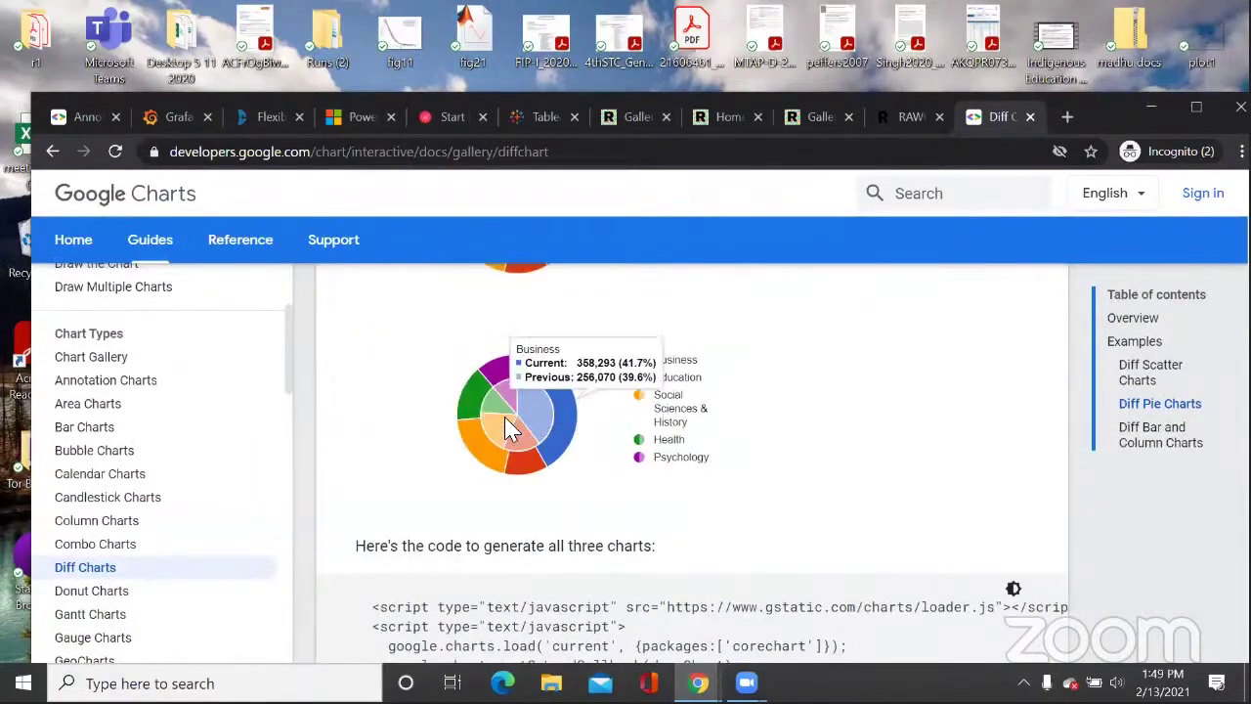
scroll(542, 435, down, 5)
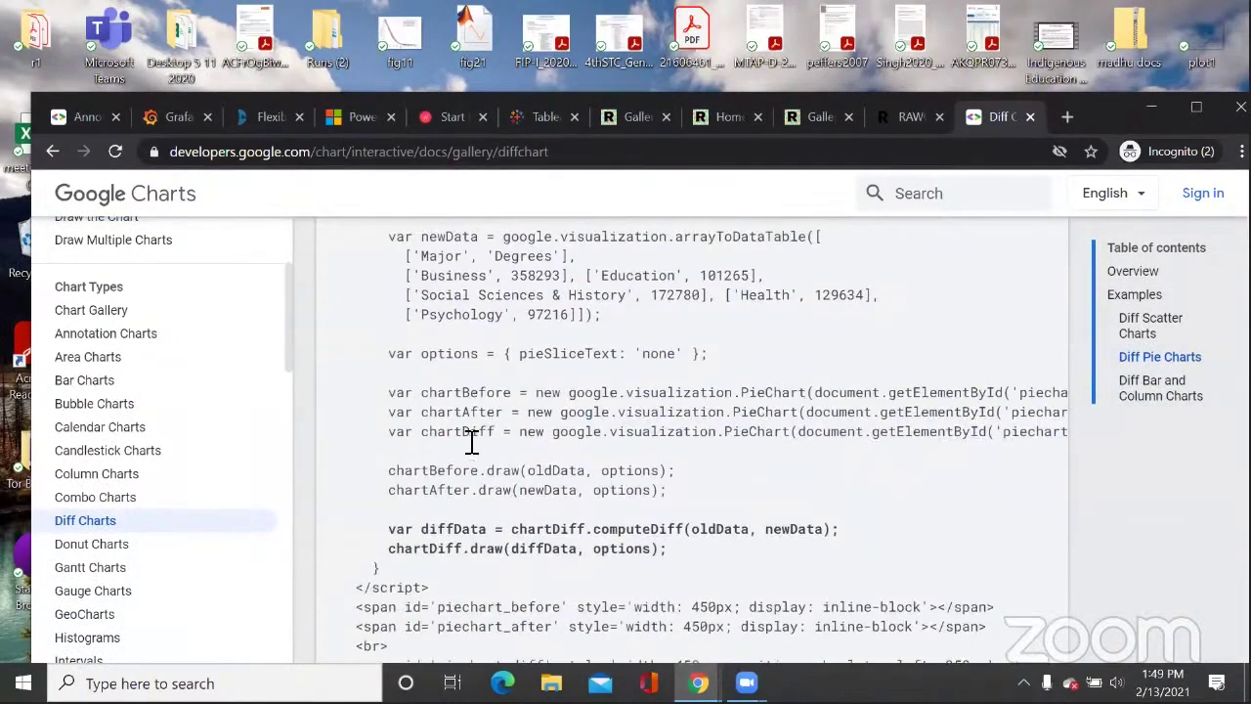
scroll(472, 442, up, 2)
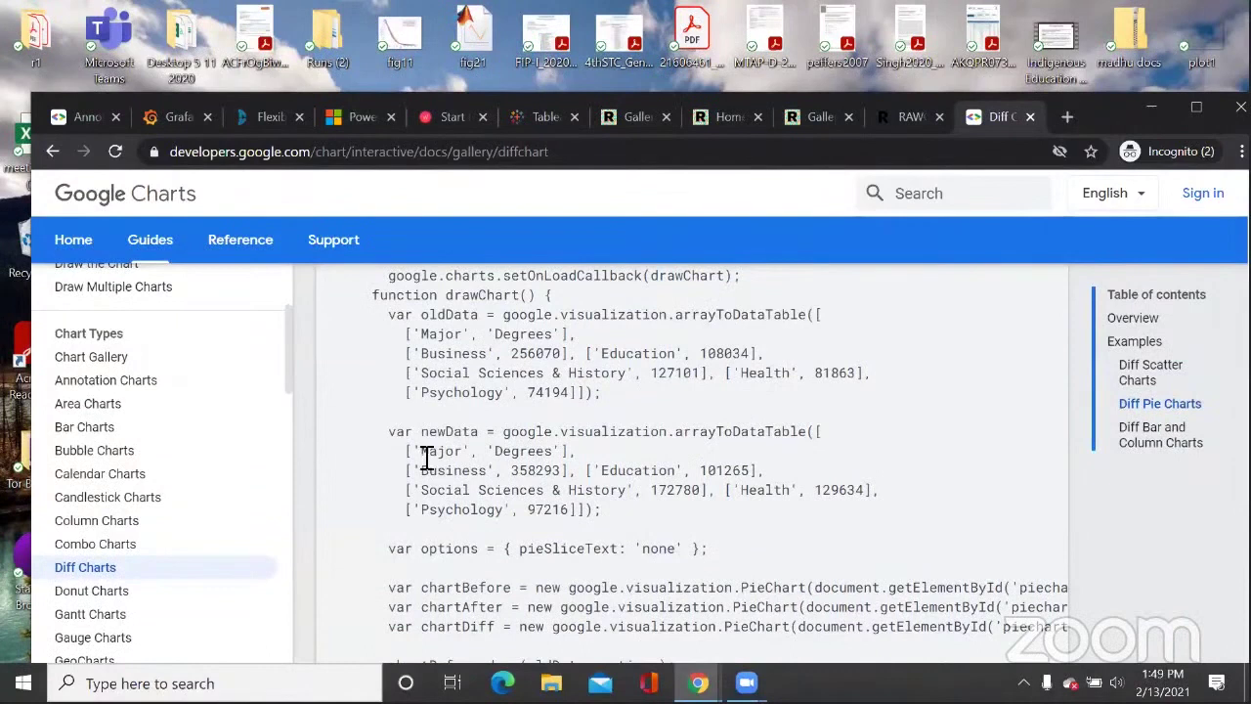
Step: Highlight the newData rows and the oldData rows in the diff pie code, and compare them with the pie charts
drag(406, 450, 586, 513)
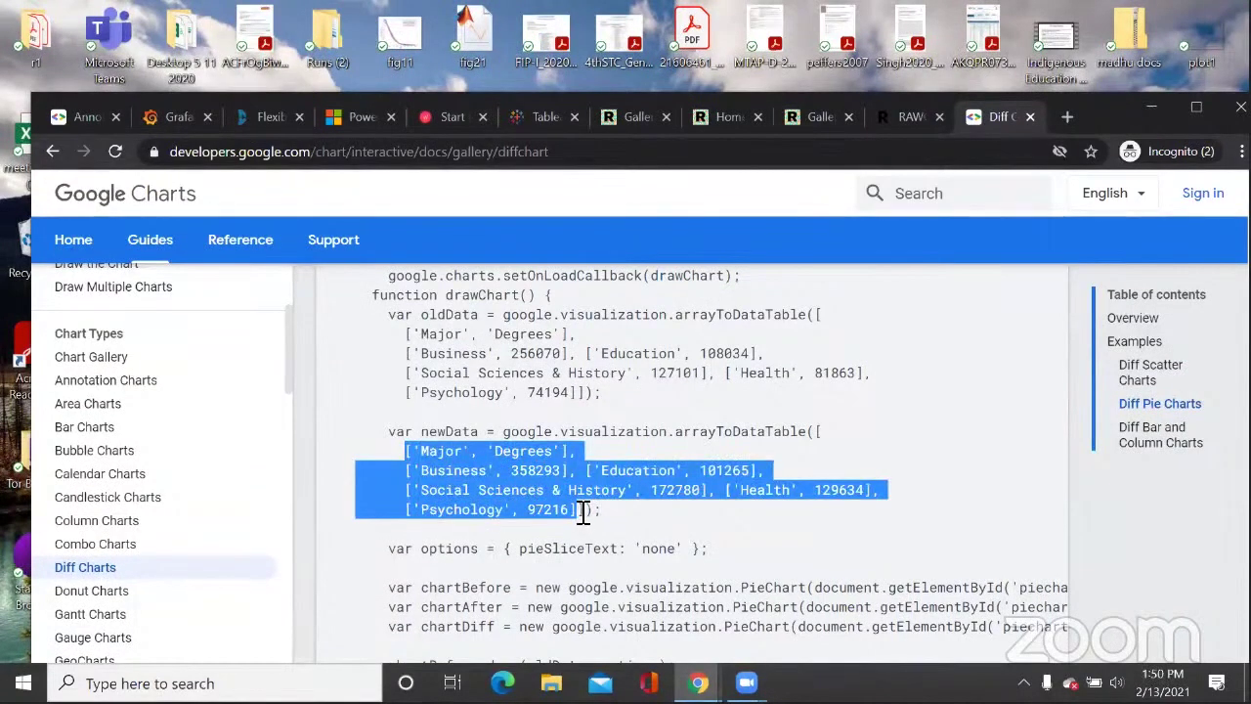
click(416, 459)
drag(426, 459, 519, 471)
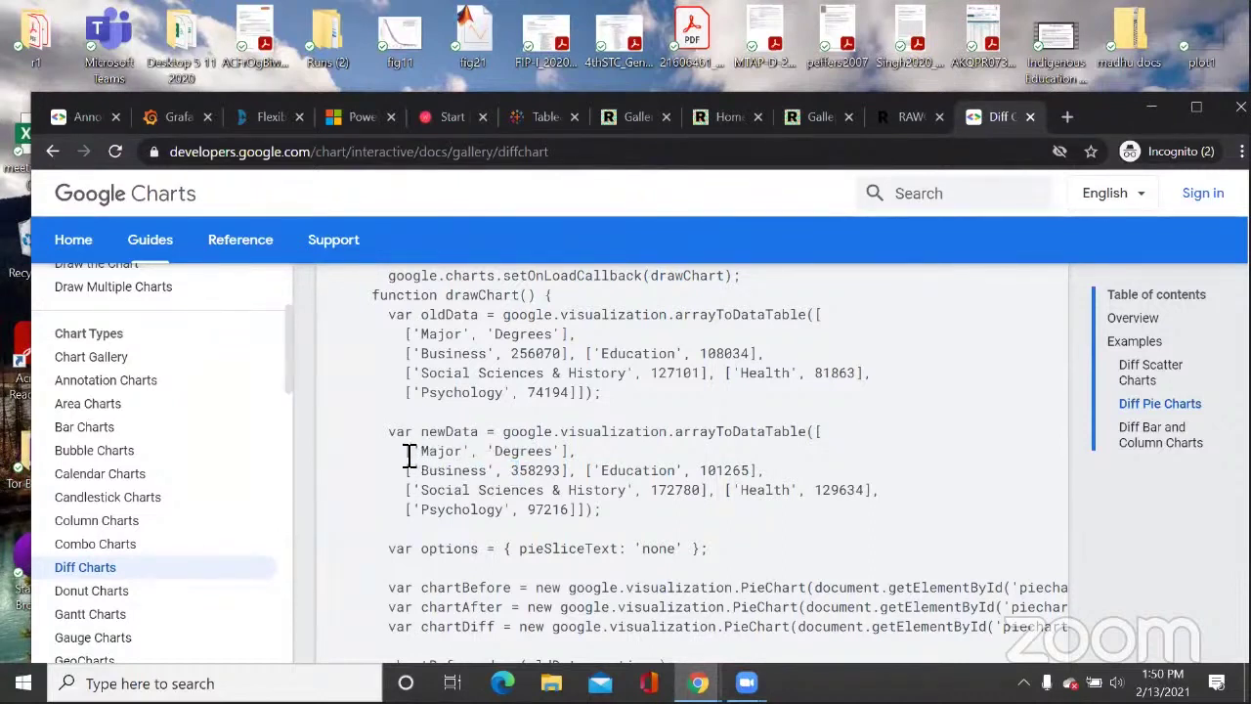
drag(551, 451, 563, 451)
scroll(489, 401, up, 1)
drag(401, 432, 630, 492)
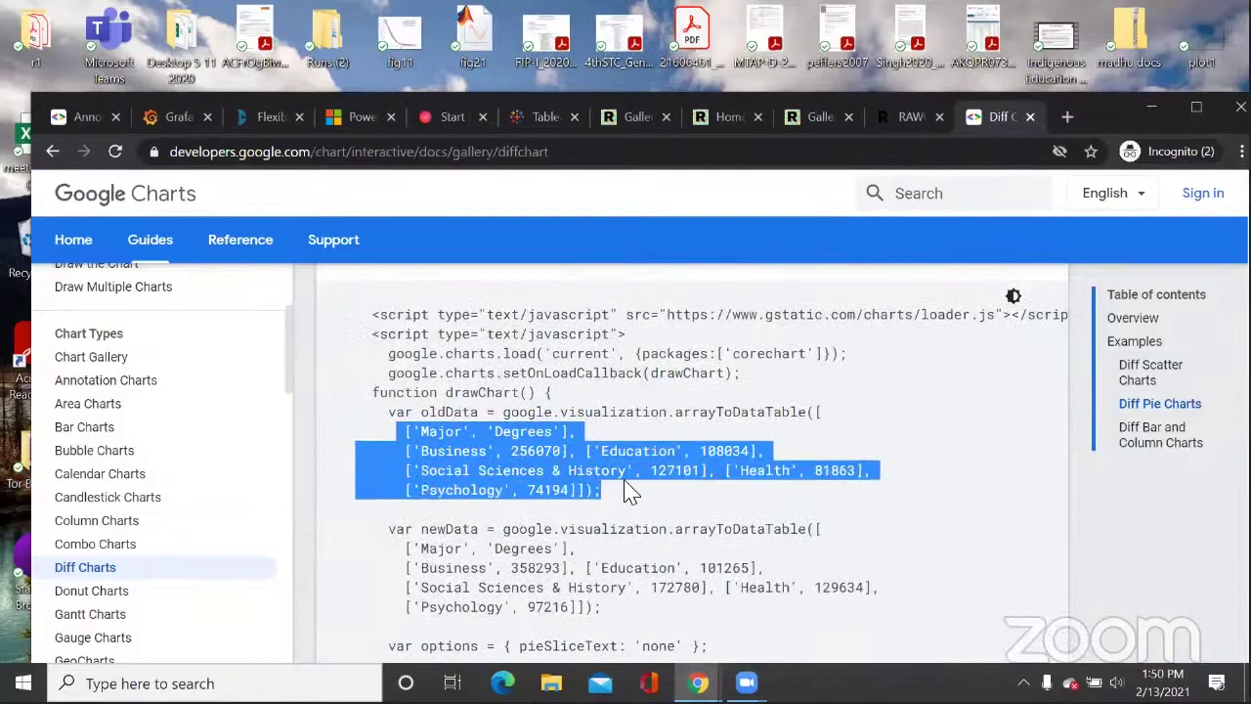
scroll(630, 492, up, 10)
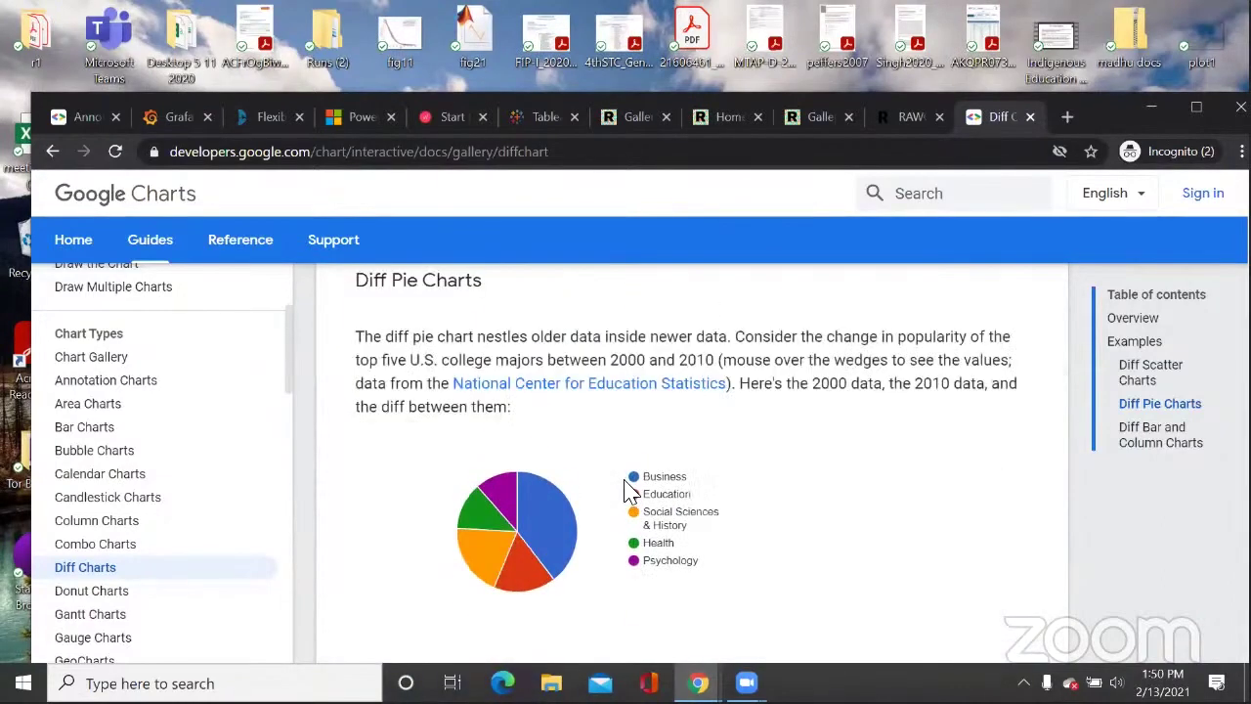
Step: Open the Org Charts guide and view its example chart and code
scroll(631, 492, up, 8)
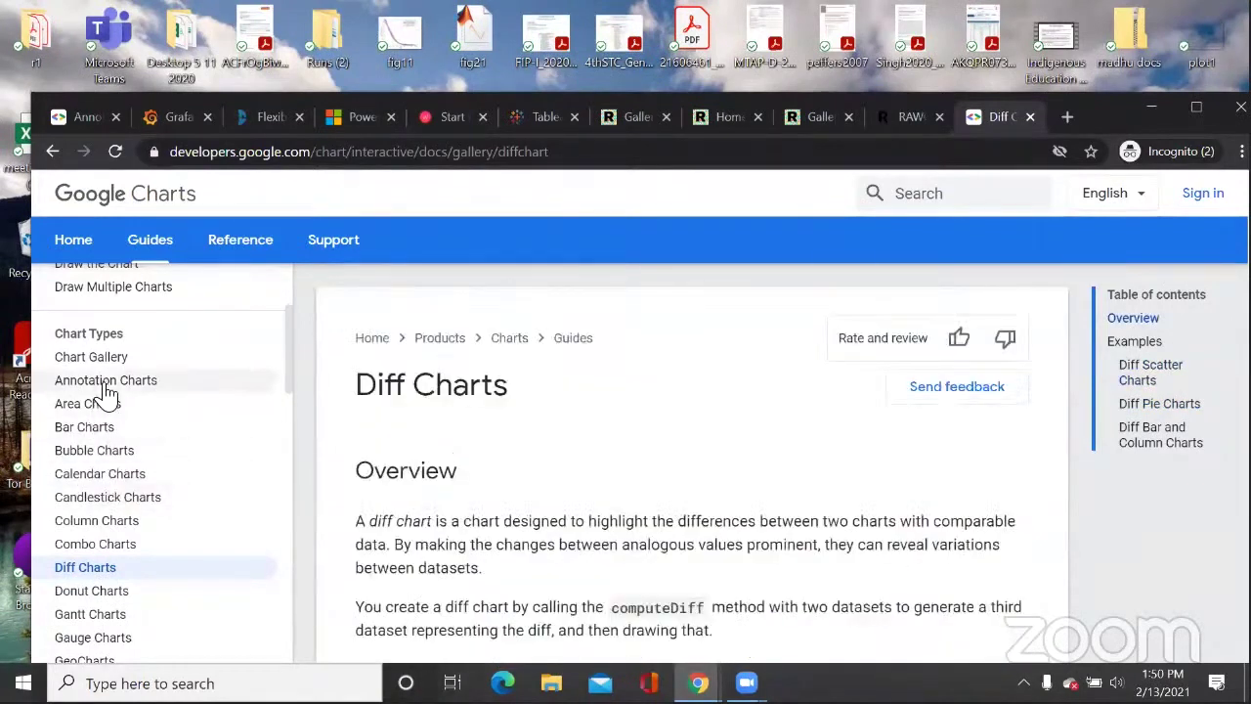
scroll(122, 454, down, 3)
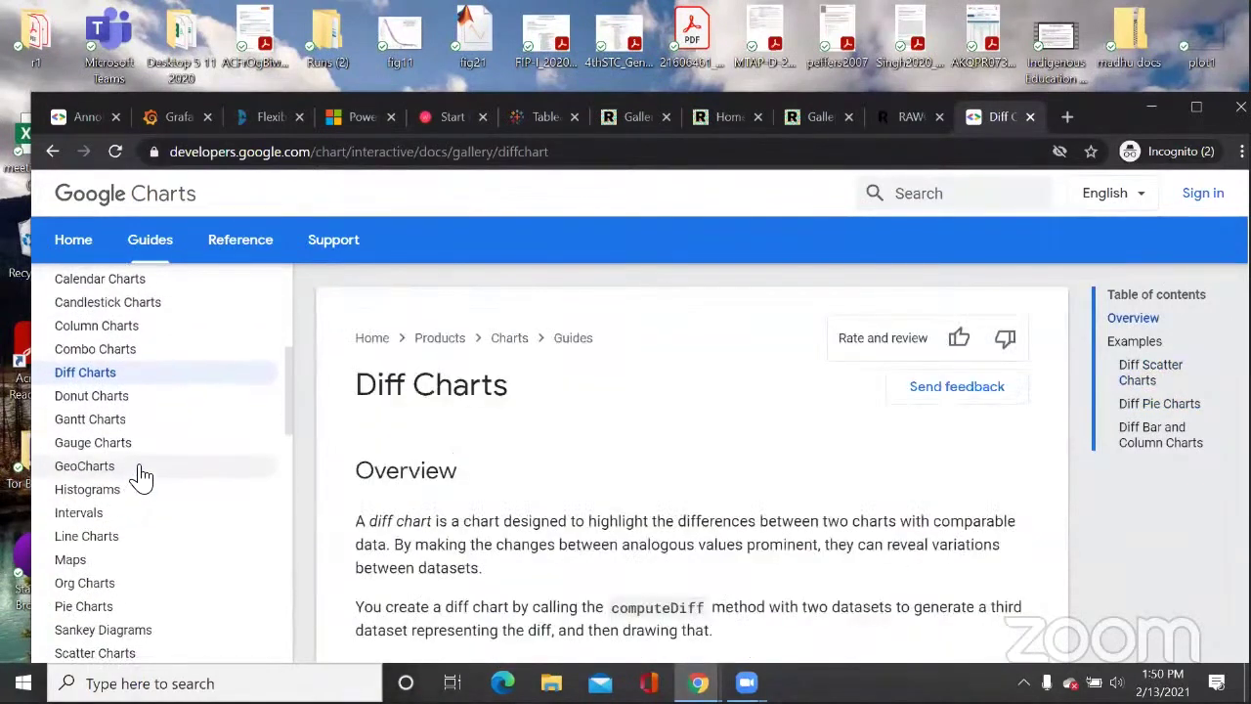
scroll(127, 460, down, 1)
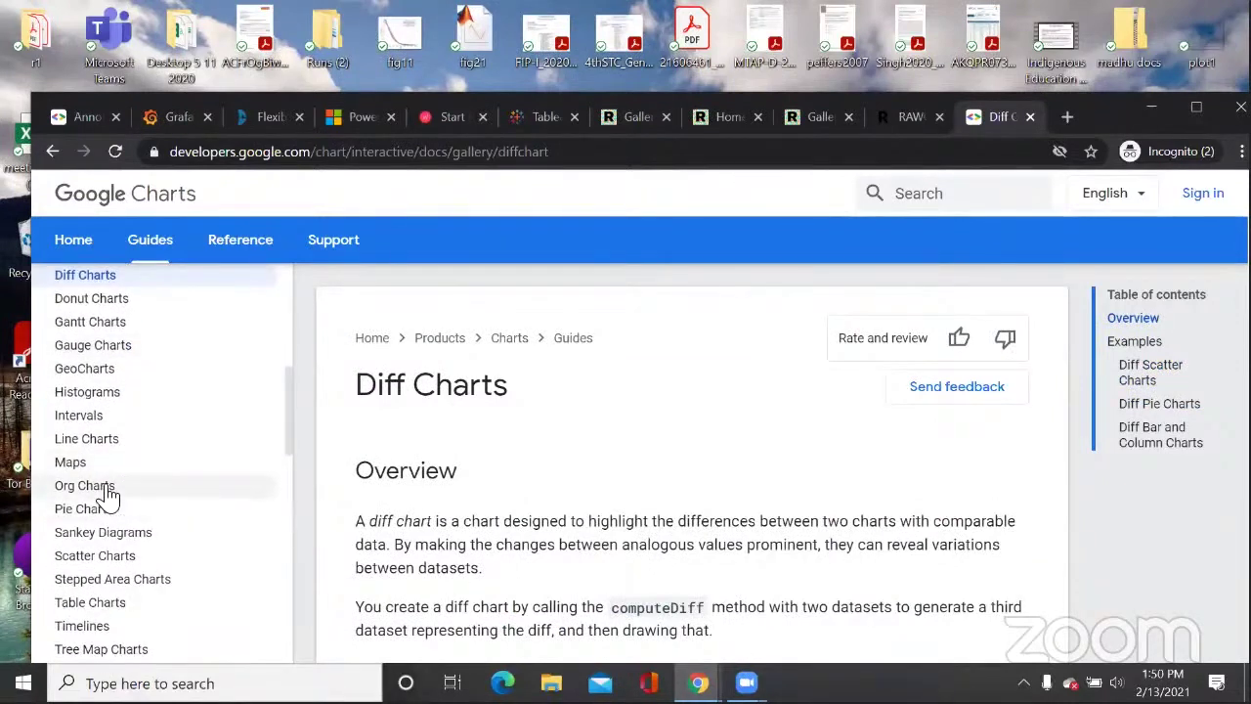
click(195, 484)
scroll(552, 442, down, 1)
scroll(552, 442, down, 4)
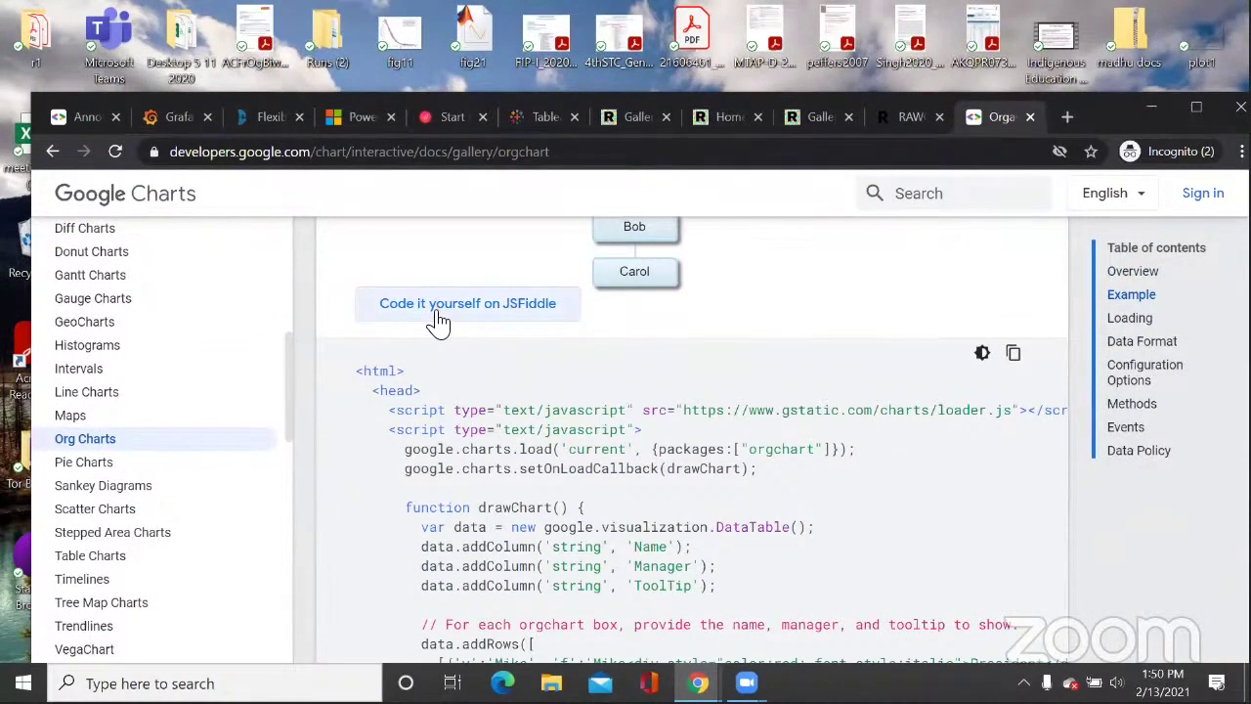
scroll(776, 290, up, 2)
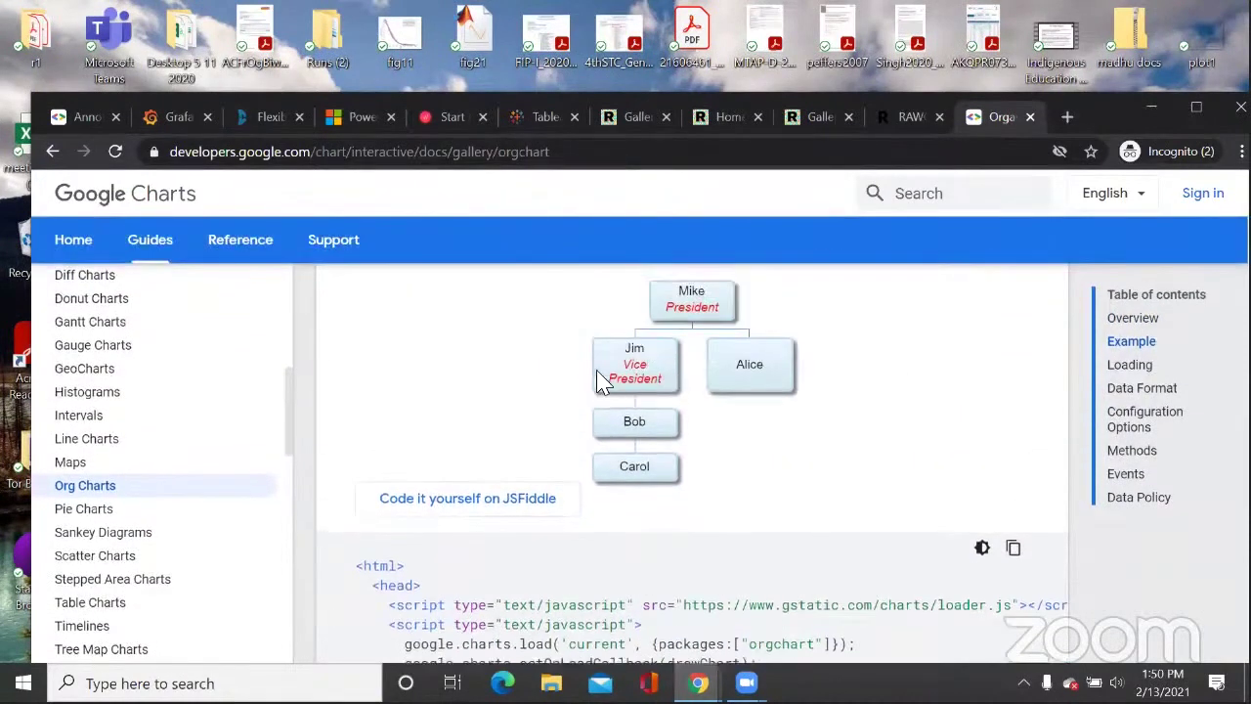
Step: Open the org chart example in JSFiddle and examine the data rows in its JavaScript code
click(484, 484)
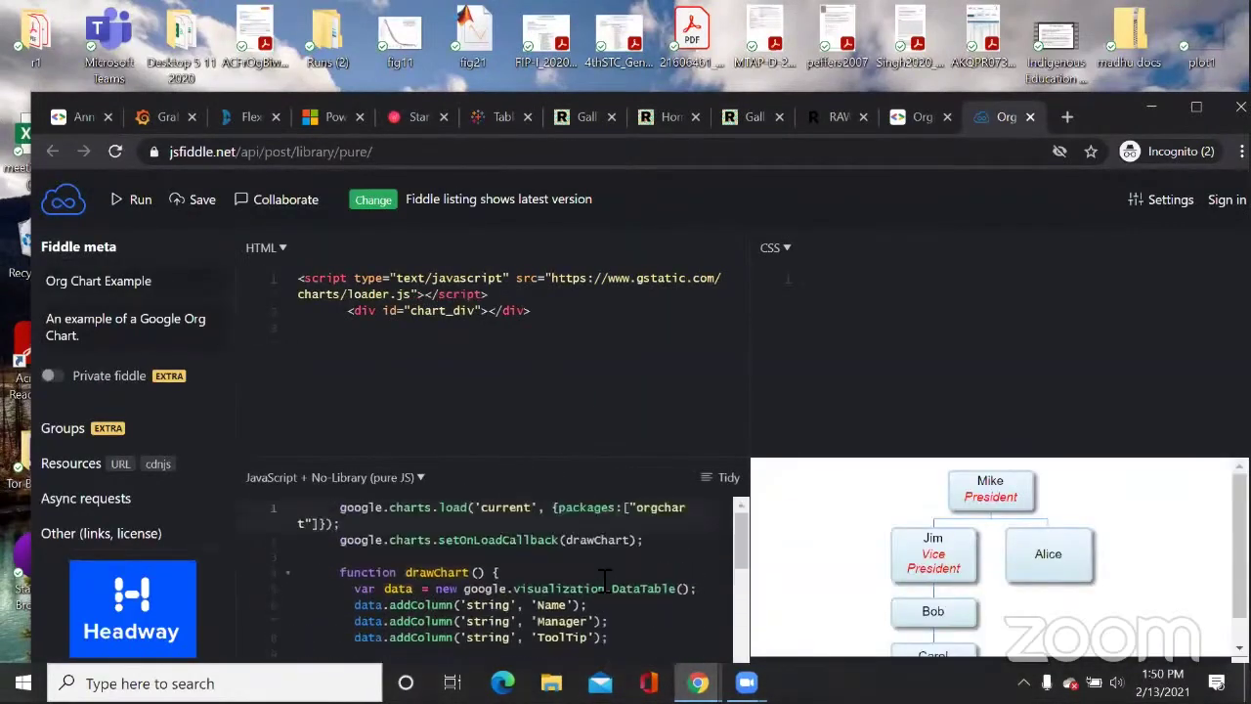
scroll(593, 596, down, 5)
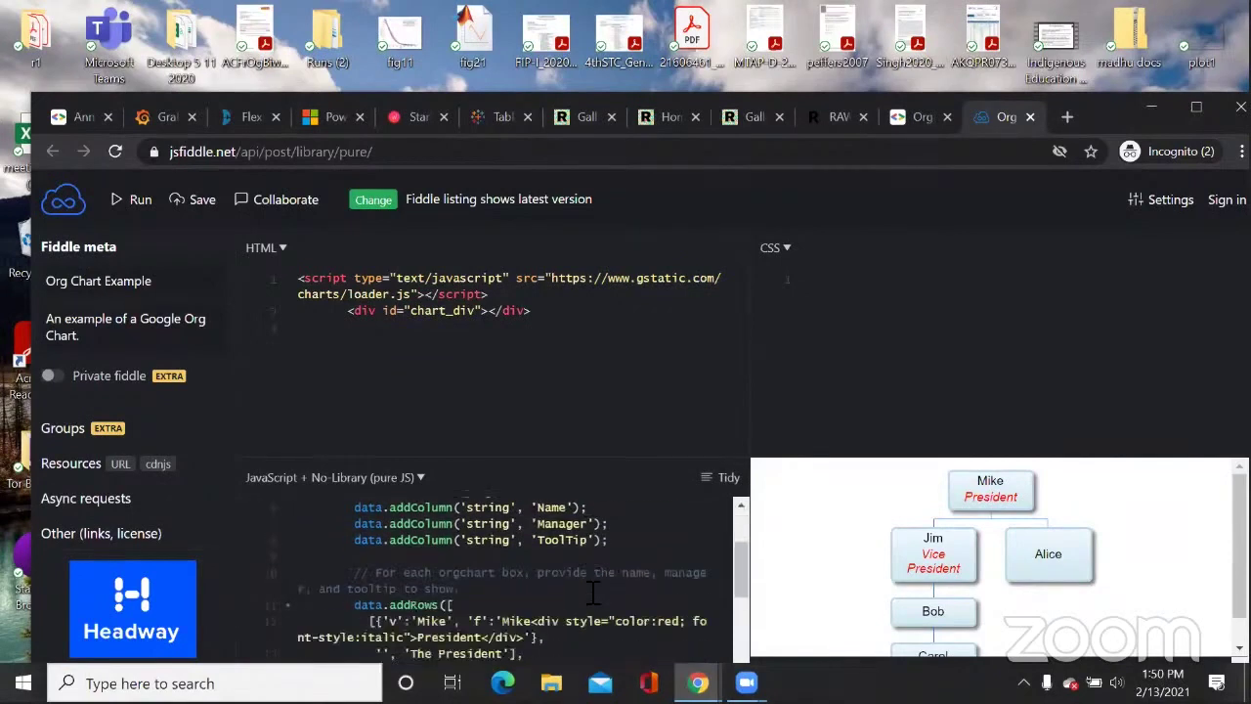
scroll(593, 591, up, 2)
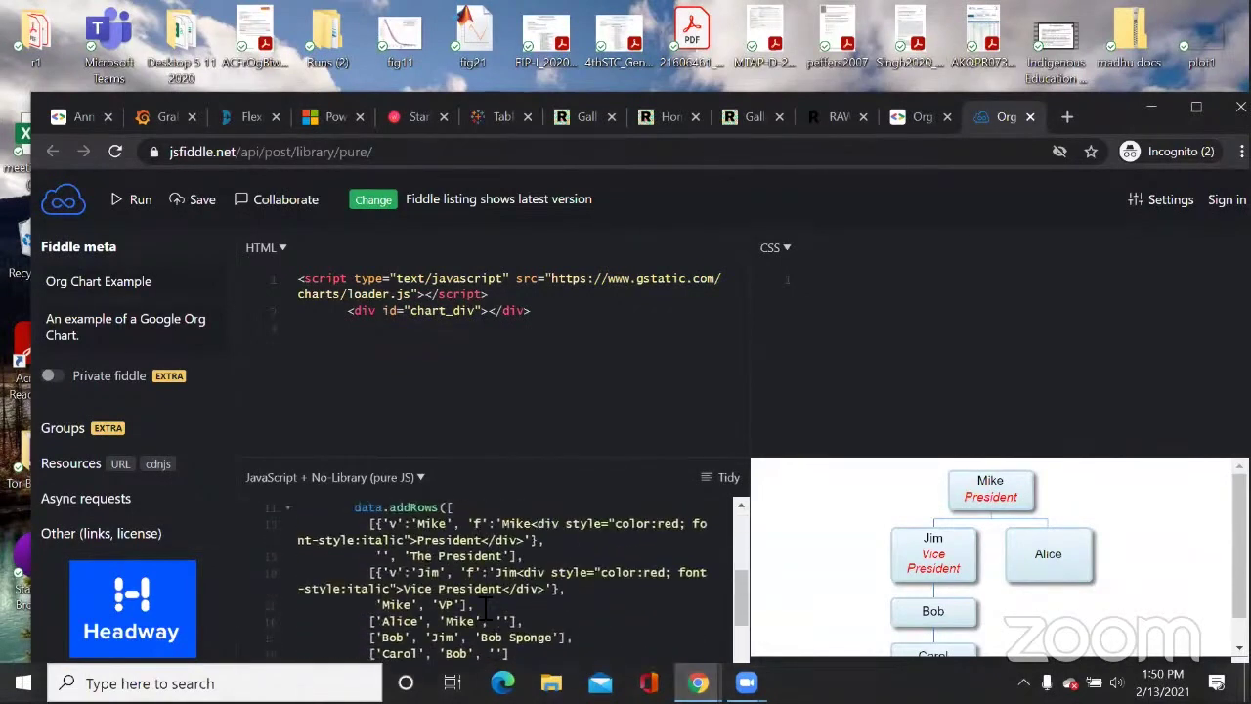
Step: Highlight the employee name and manager name in the third data row of the JavaScript code, and run the fiddle
drag(382, 621, 424, 625)
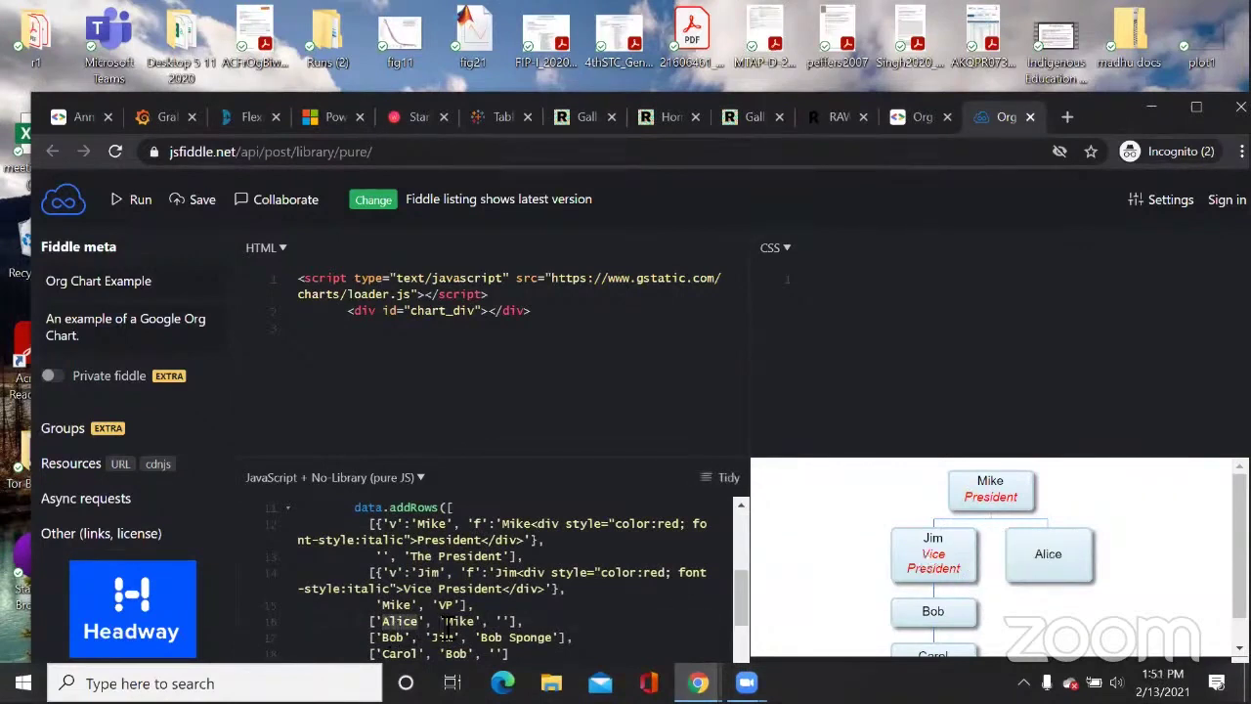
drag(438, 623, 473, 626)
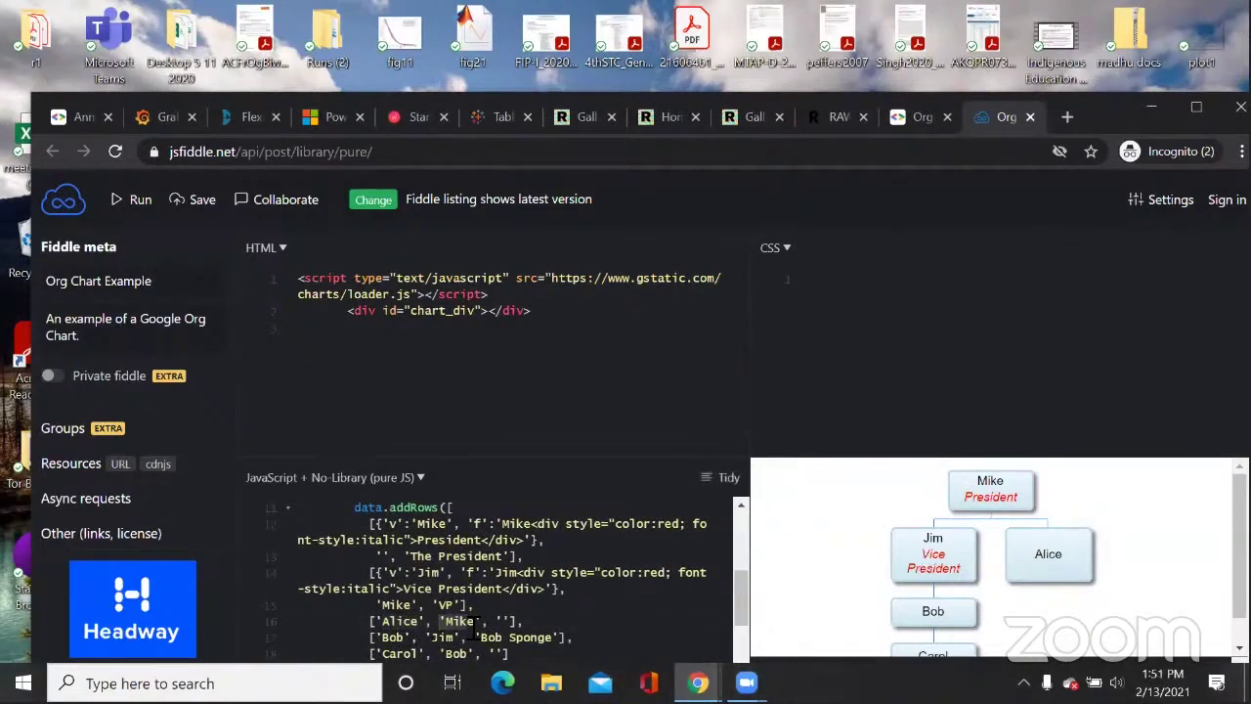
click(134, 203)
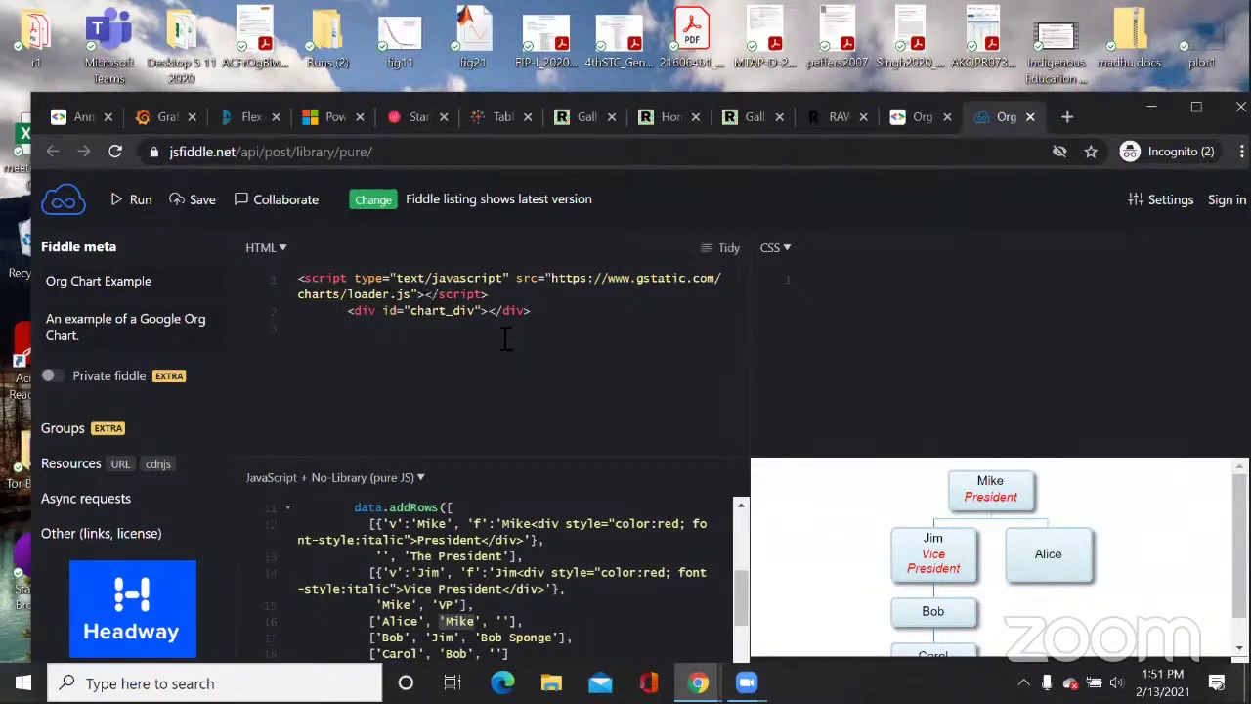
Step: Show the Grafana panel editor and the Dundas BI platform page, highlighting "grafana" and "dundas" in their web addresses
click(161, 122)
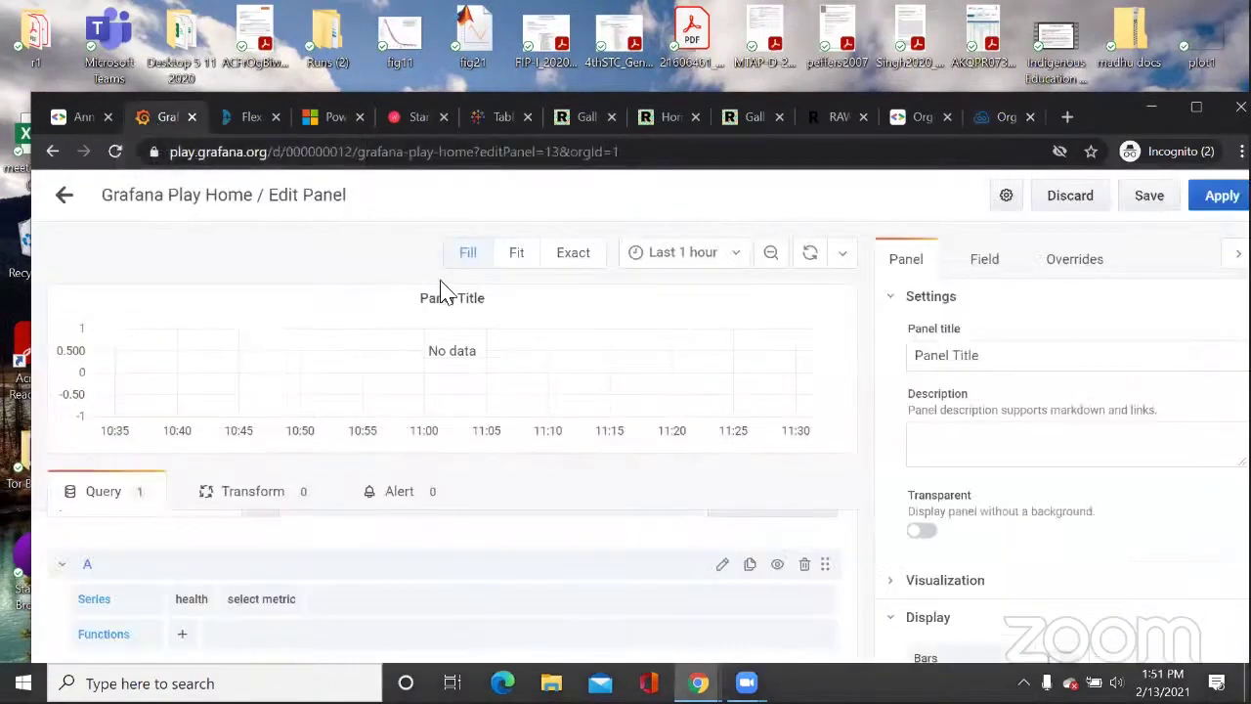
double_click(240, 153)
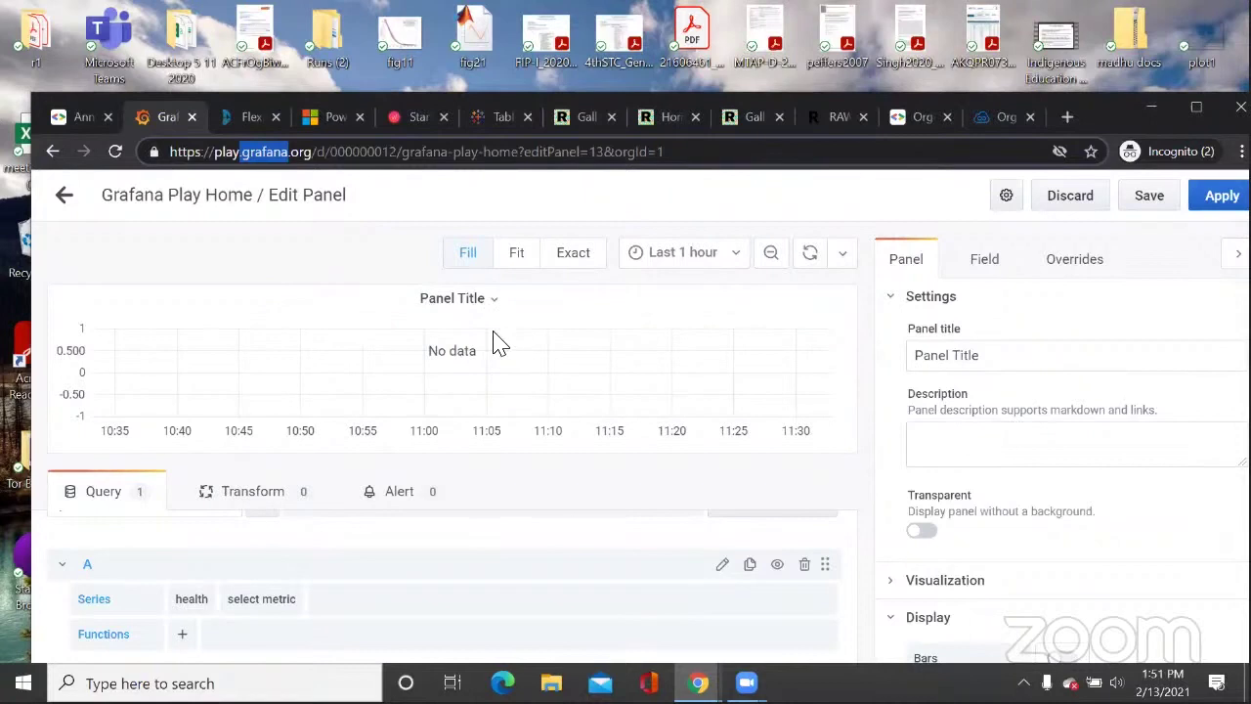
click(244, 112)
double_click(217, 154)
scroll(782, 352, down, 2)
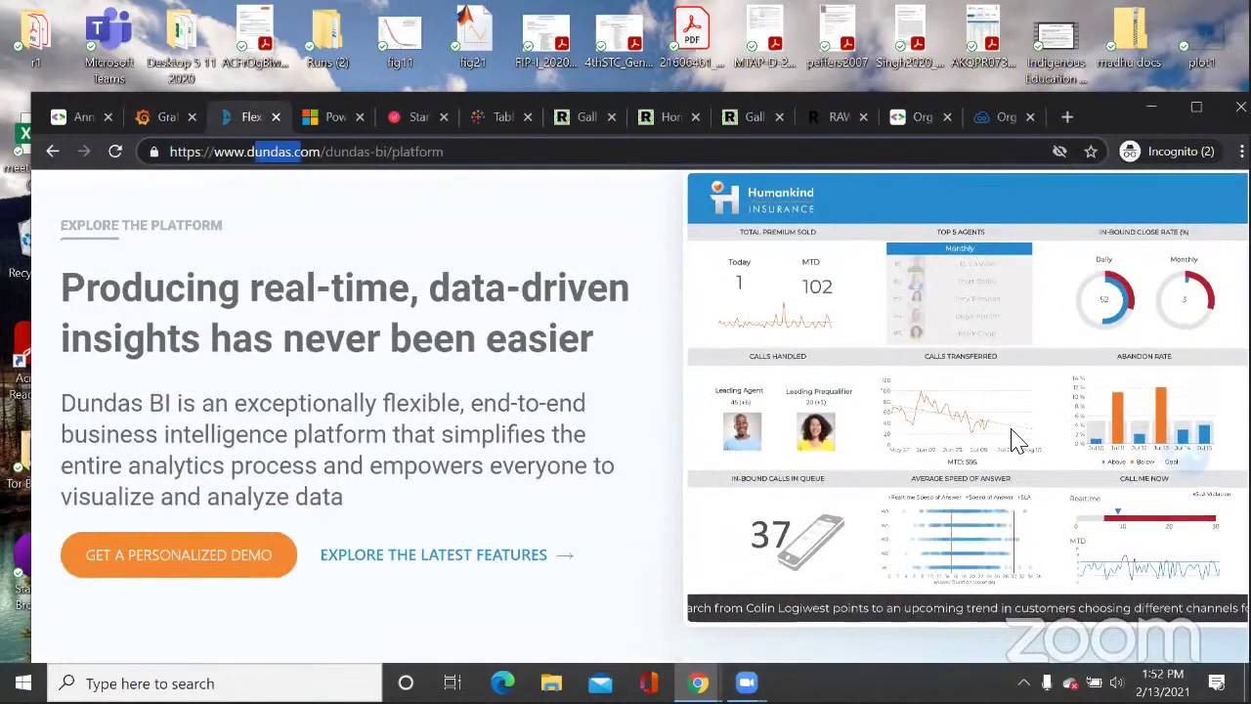
scroll(554, 362, up, 2)
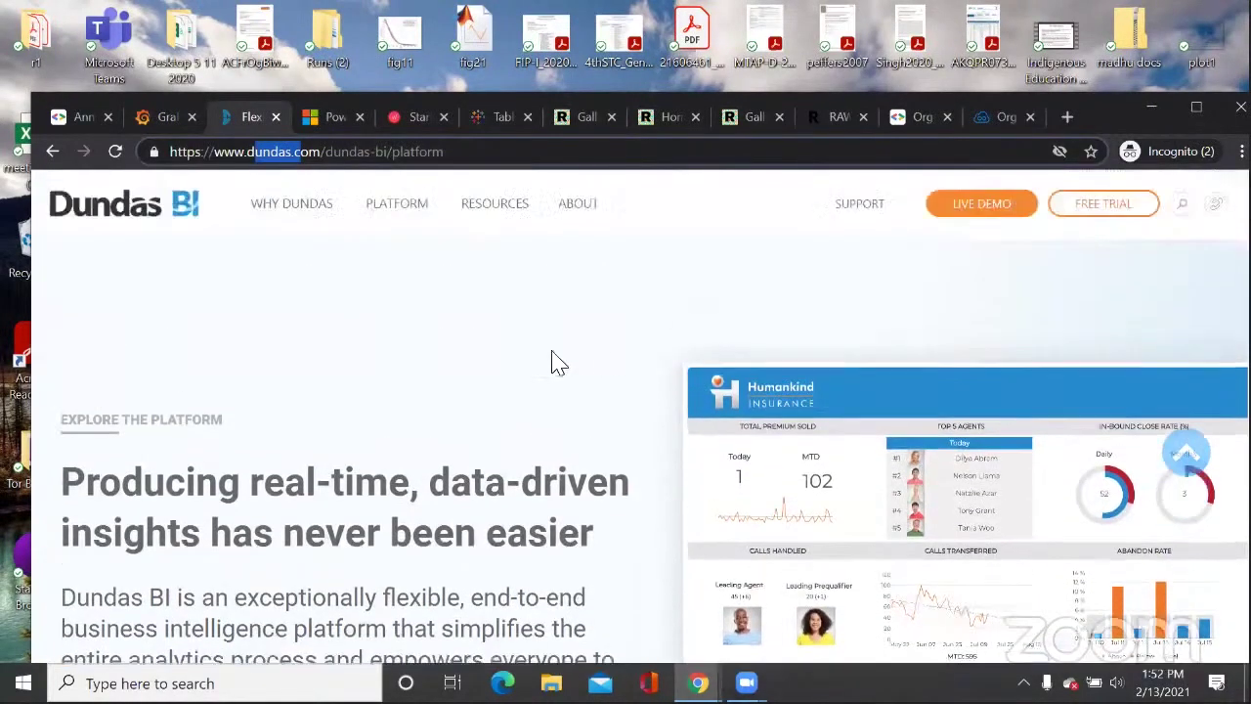
Step: Highlight the Google Charts domain in its web address and "powerbi" in the Power BI Desktop page's address
click(328, 121)
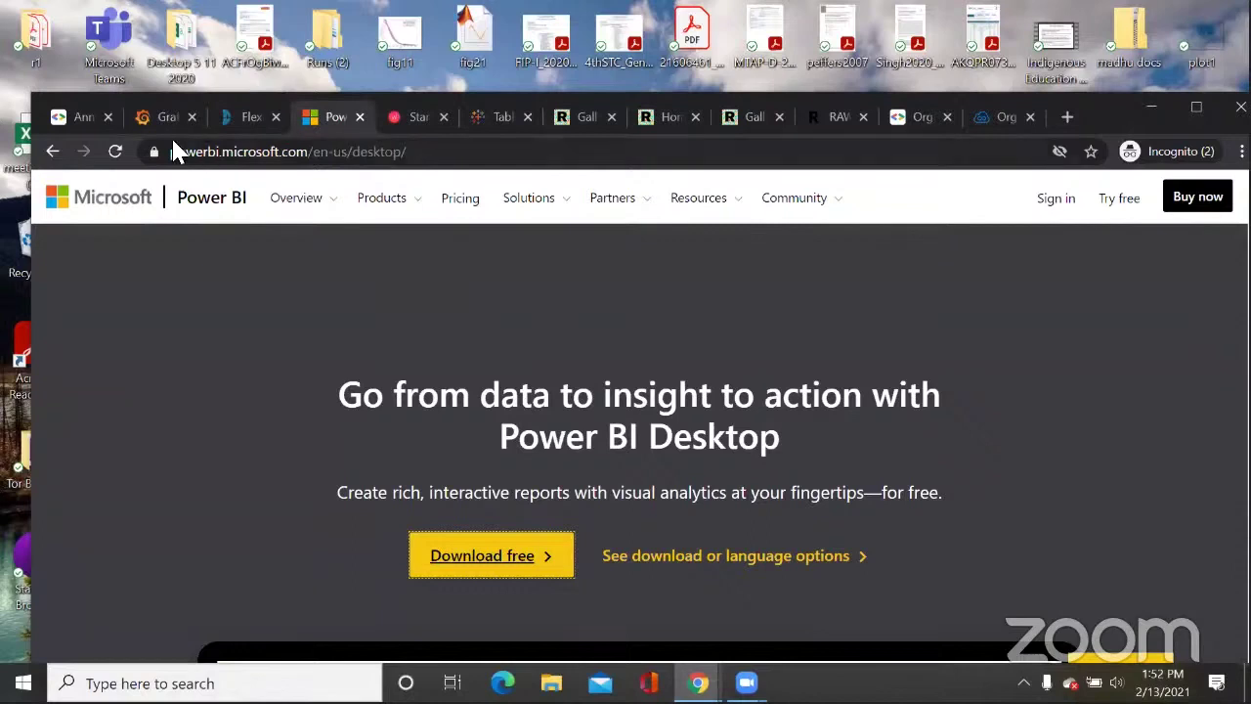
click(69, 116)
drag(173, 151, 342, 160)
click(326, 116)
click(181, 151)
double_click(190, 152)
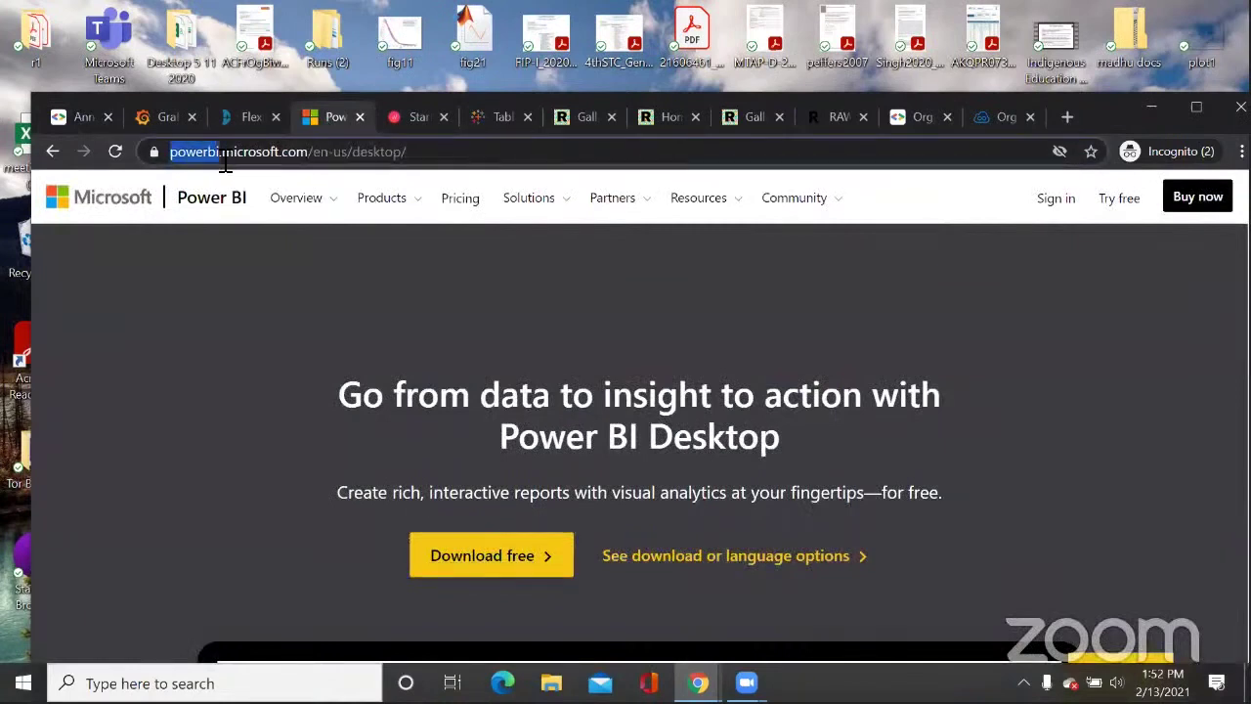
Step: Look through the Power BI Desktop page's dashboard preview and its sections on data connections and advanced analytics
scroll(469, 291, down, 5)
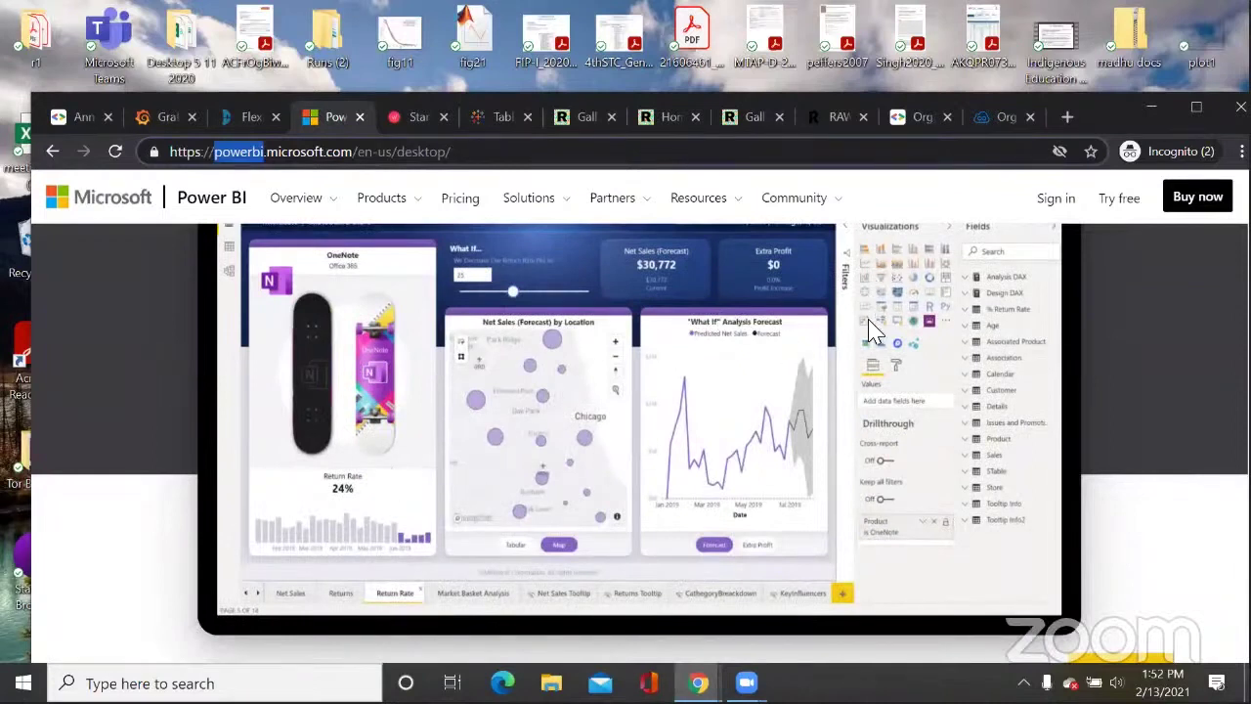
scroll(894, 374, down, 10)
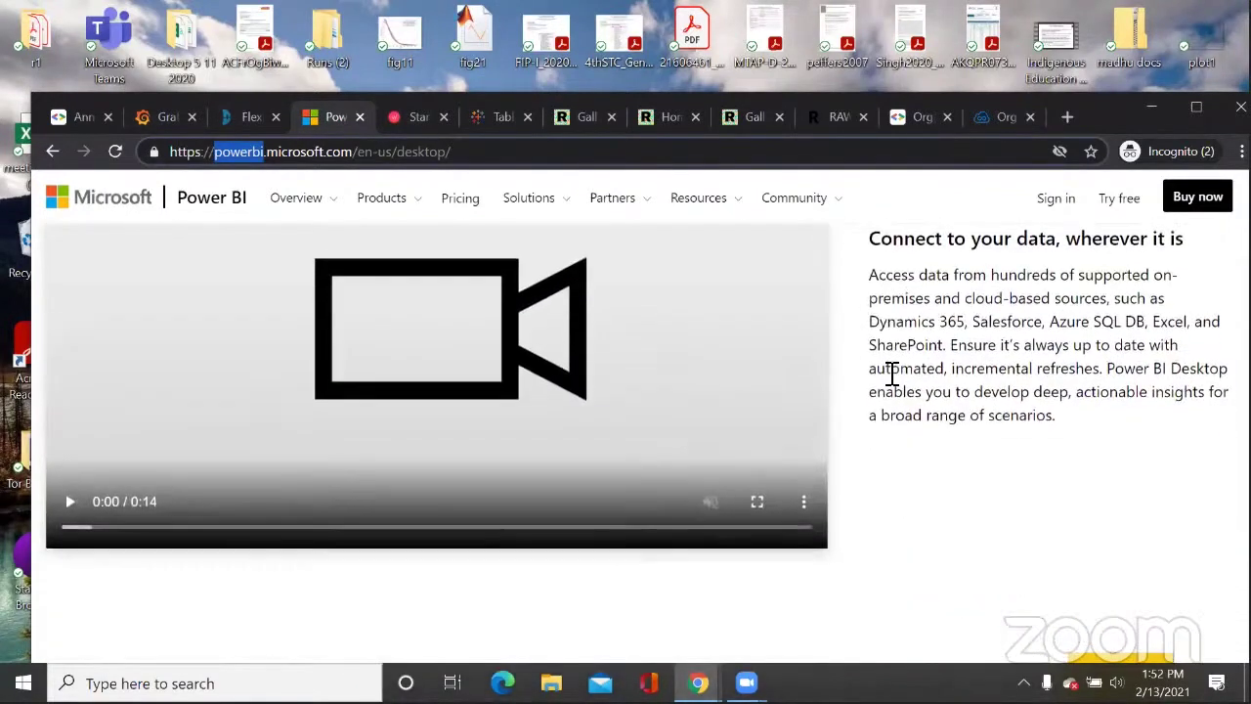
scroll(888, 377, down, 10)
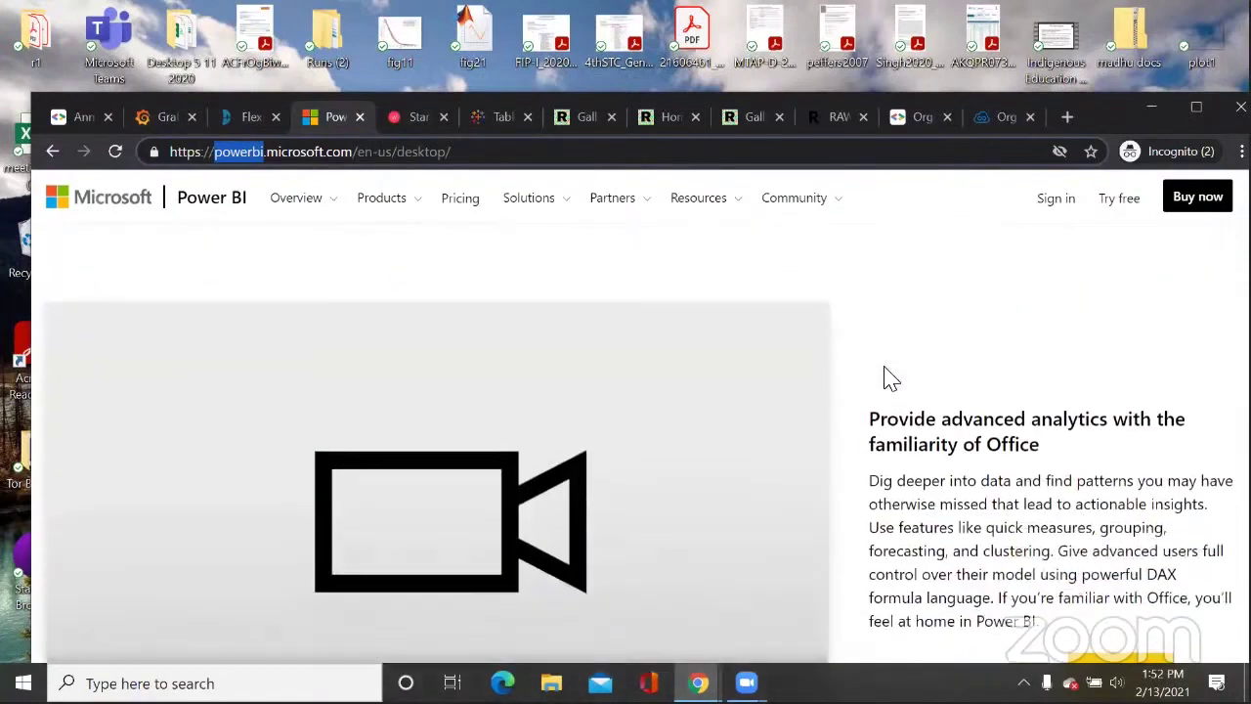
scroll(885, 382, up, 8)
scroll(152, 213, up, 5)
Step: Revisit the Google Charts Annotation Chart guide and return to the Power BI Desktop page to view its download options and dashboard preview
click(75, 118)
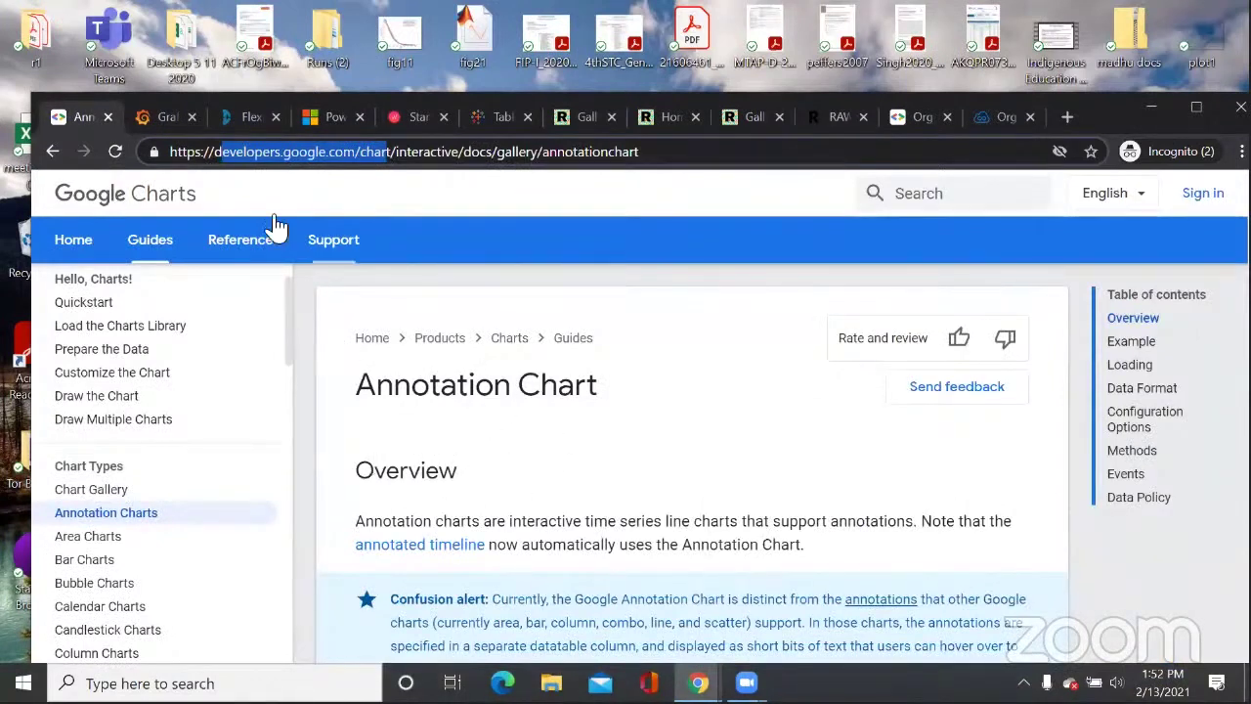
click(321, 114)
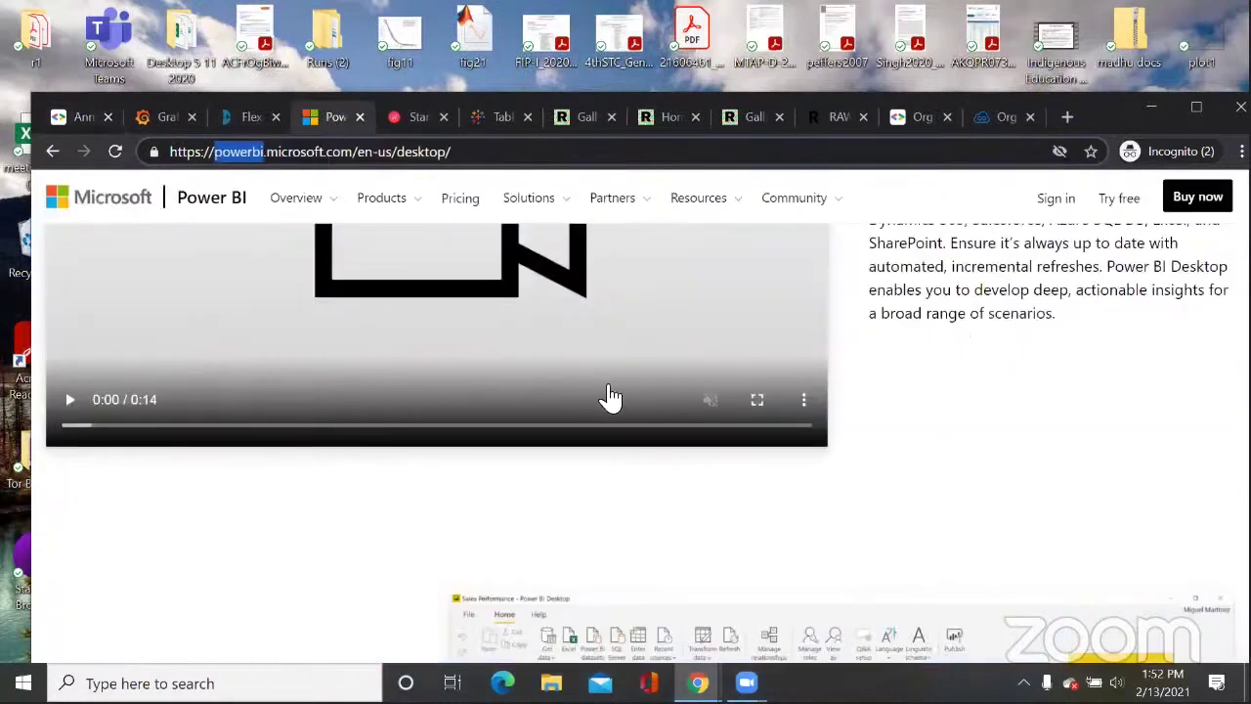
scroll(609, 396, up, 5)
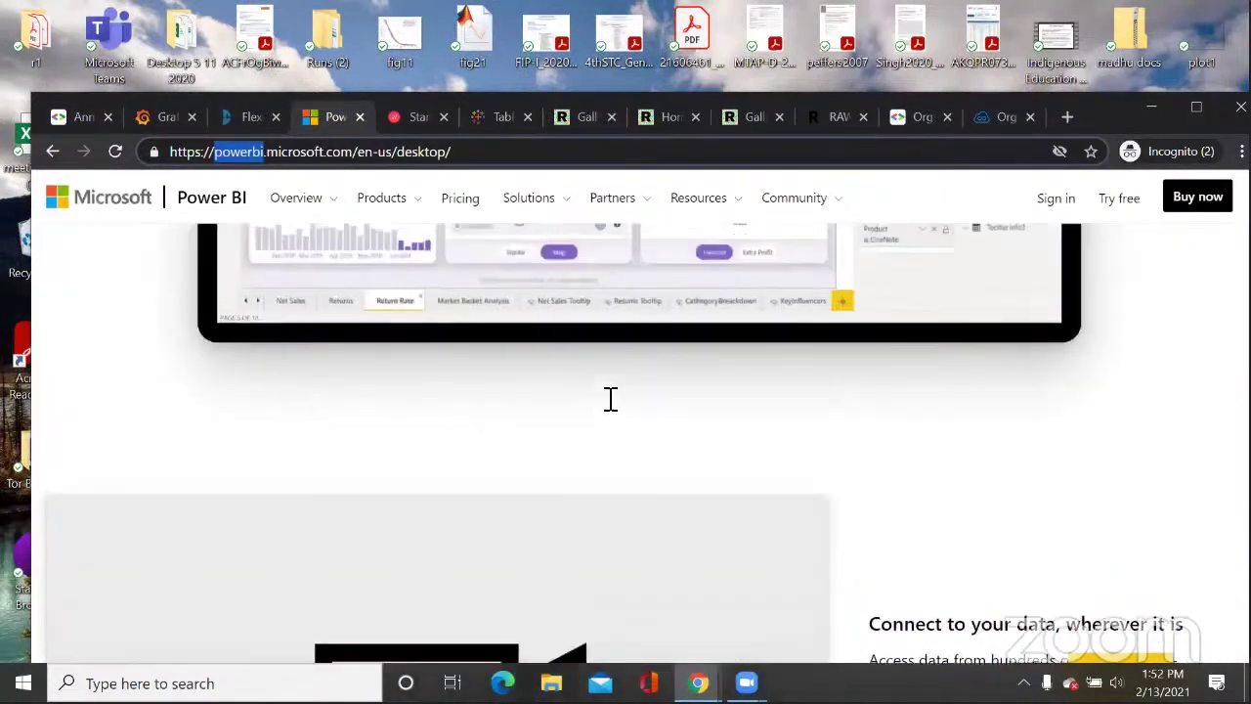
scroll(541, 469, up, 3)
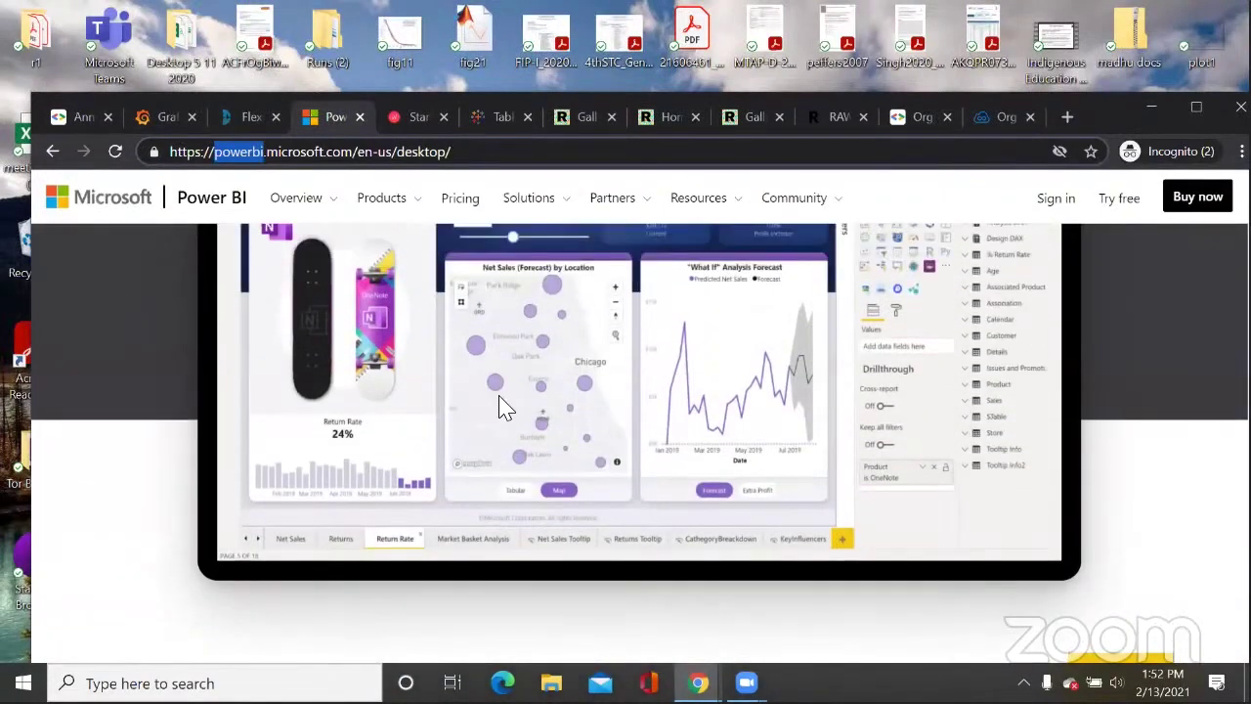
scroll(586, 440, up, 5)
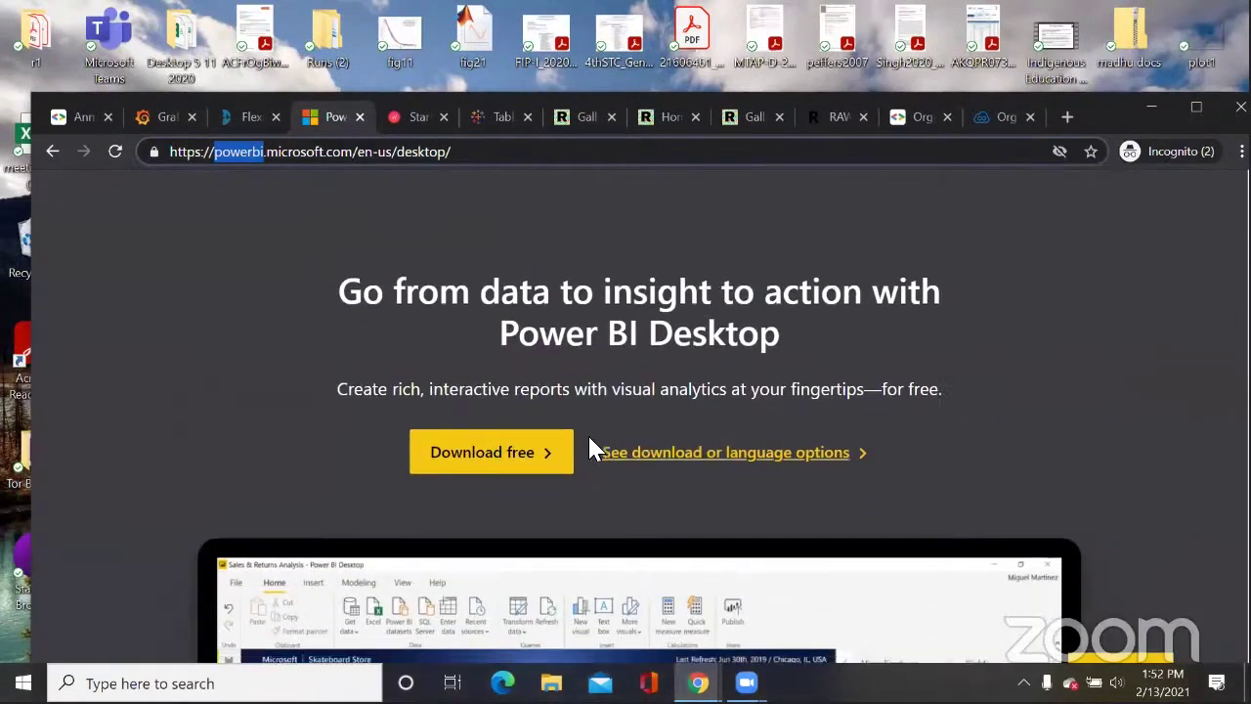
scroll(589, 440, down, 2)
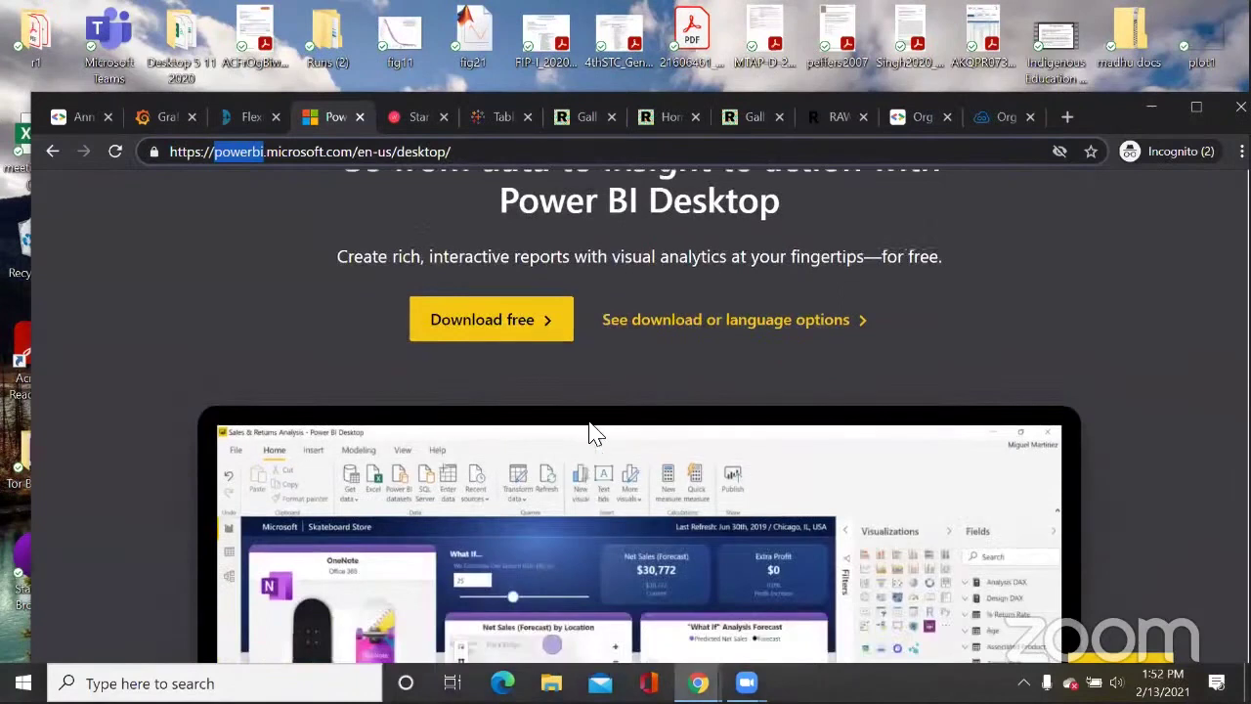
Step: View the dashboard preview on the Power BI Desktop page and the free account sign-up form on the Whatagraph page
scroll(684, 420, down, 3)
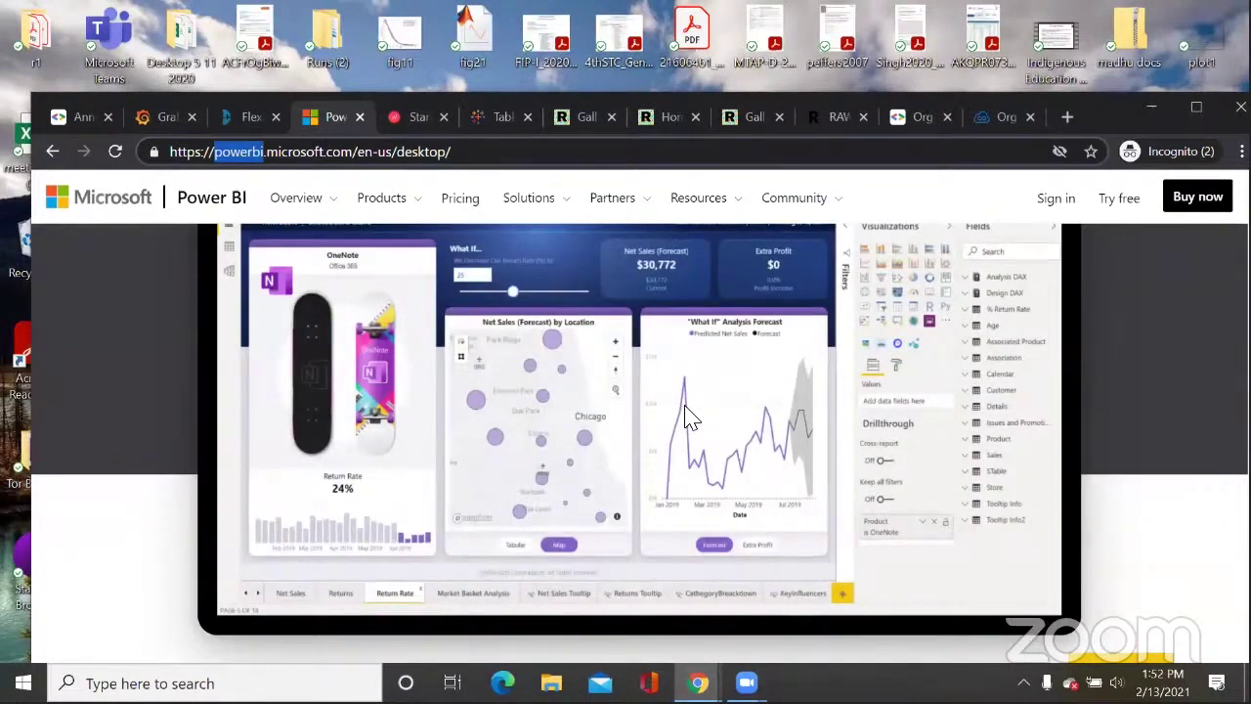
scroll(468, 381, up, 3)
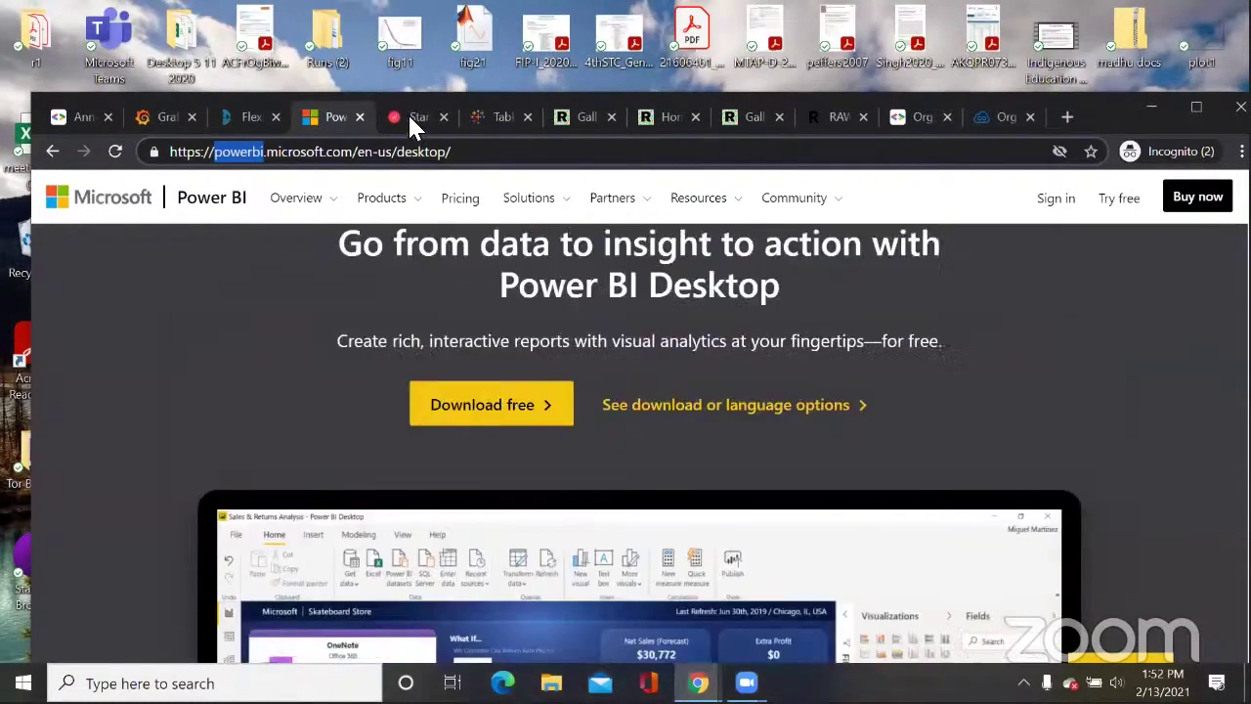
click(415, 119)
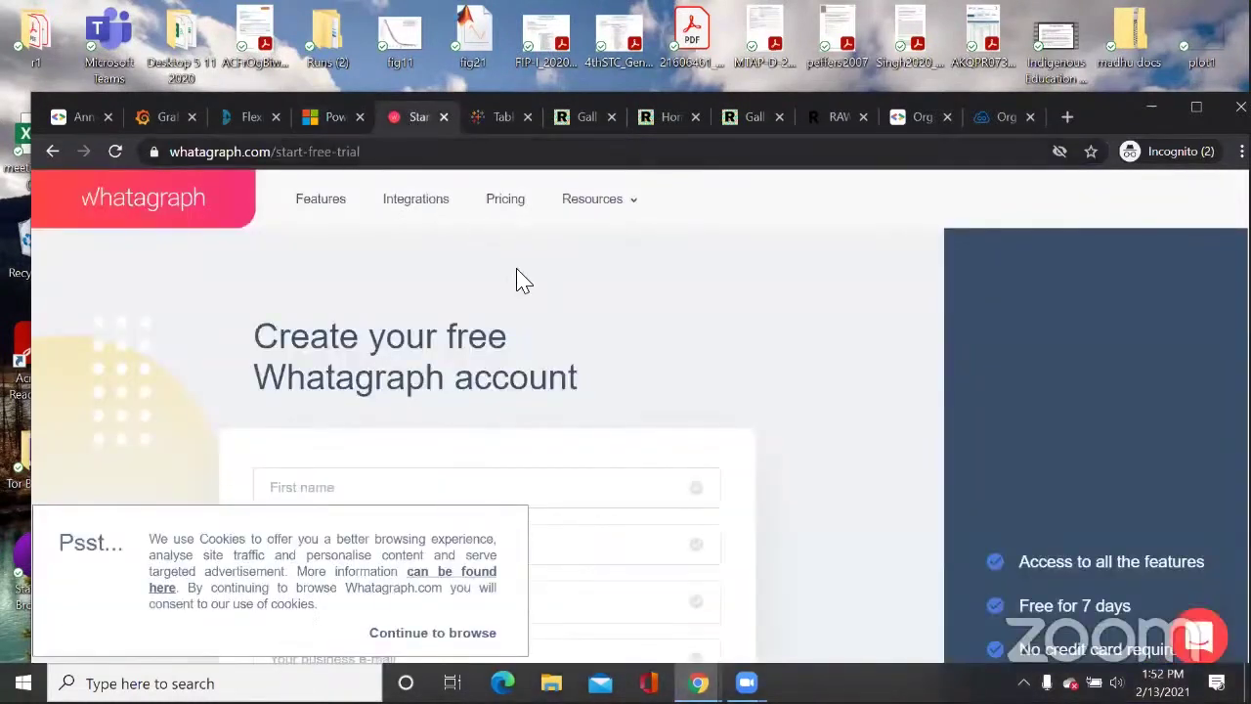
scroll(518, 278, down, 3)
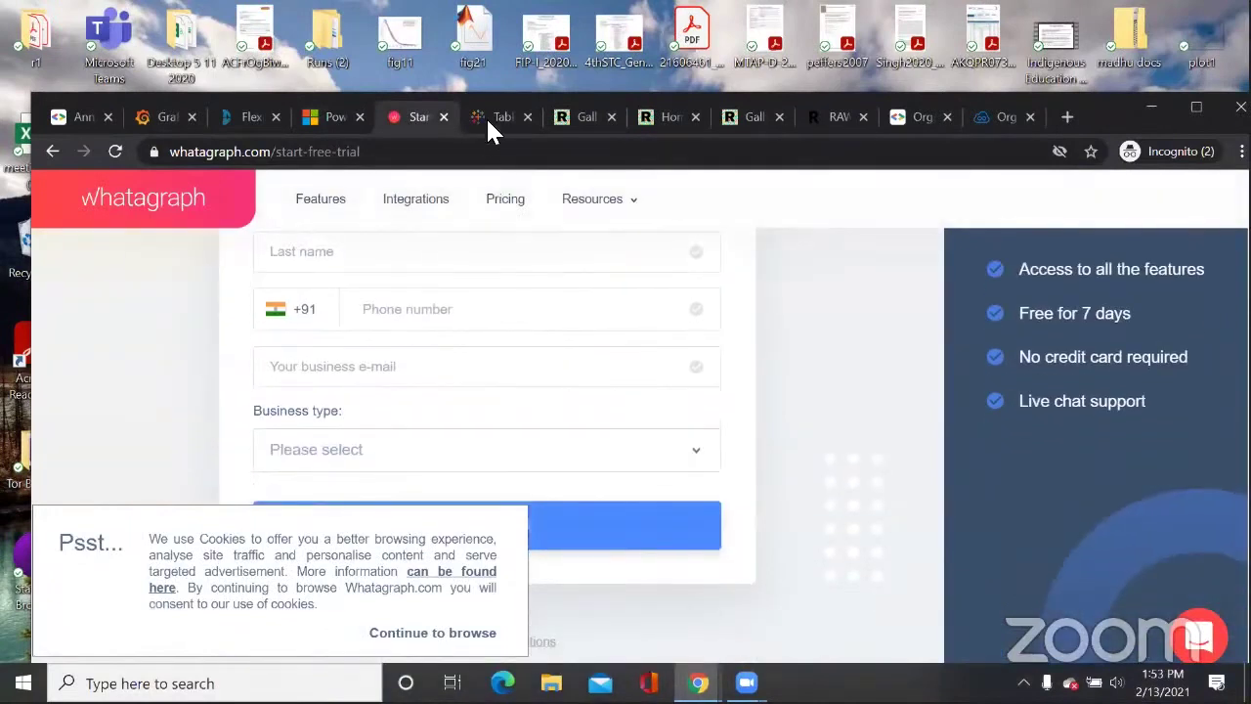
scroll(396, 220, up, 5)
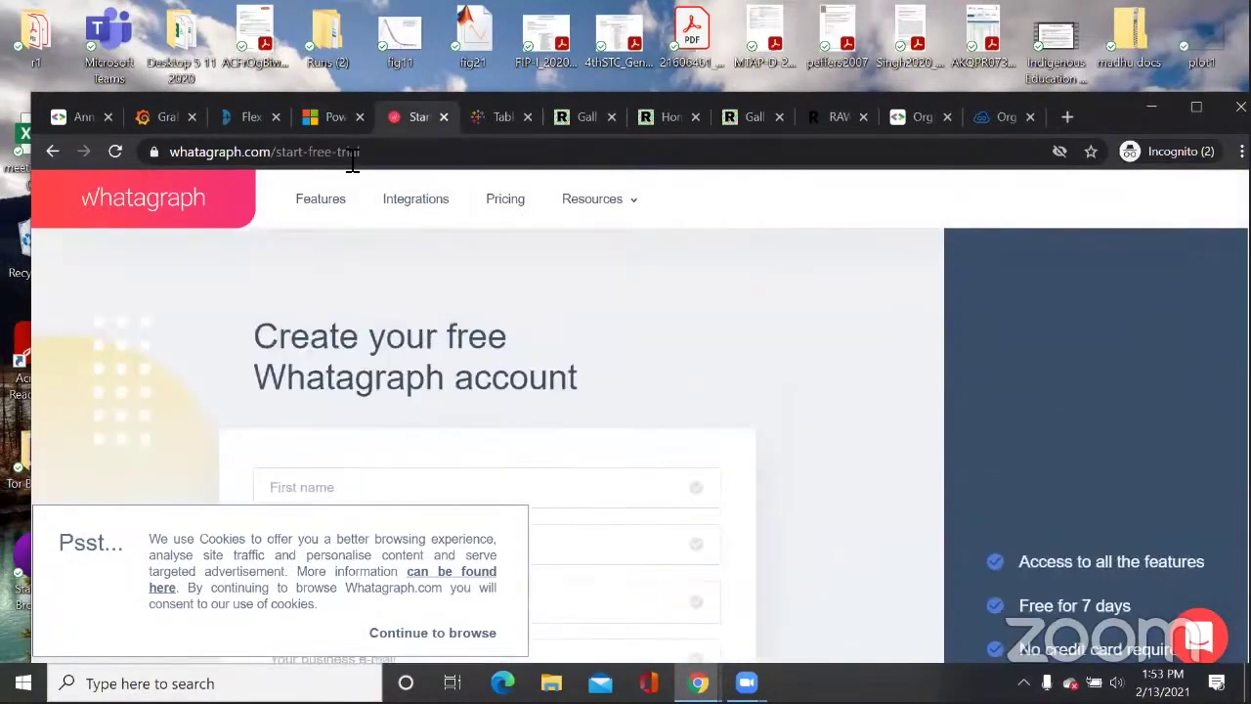
Step: Look through the Tableau Online page's features, down to the "Skip the setup time and hardware cost" section with its sample dashboards
key(ctrl+Tab)
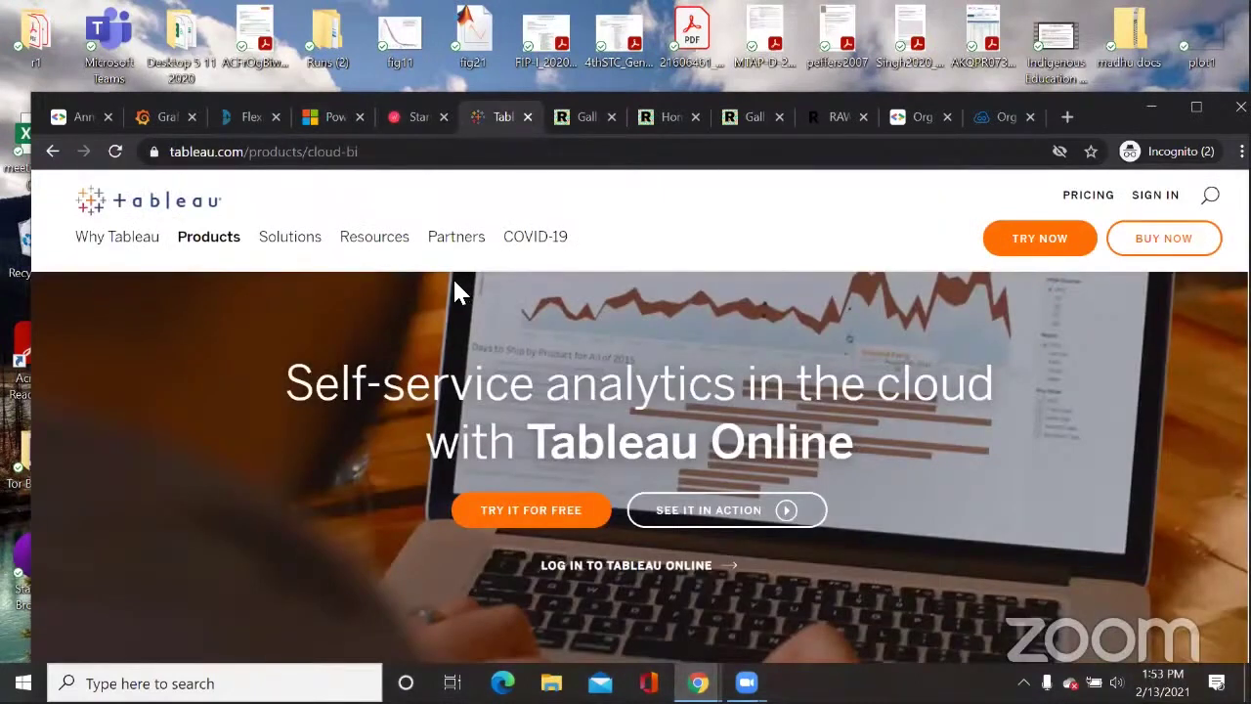
scroll(453, 277, down, 2)
scroll(497, 256, down, 5)
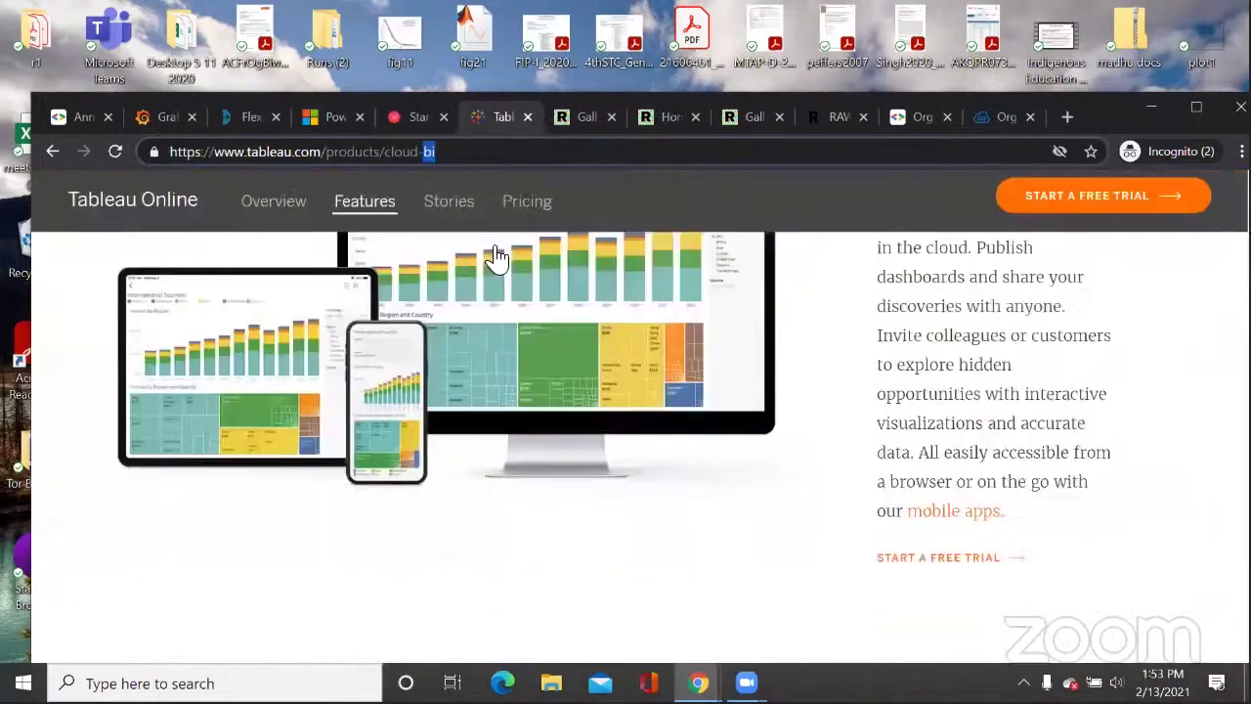
scroll(497, 256, down, 1)
scroll(497, 256, down, 3)
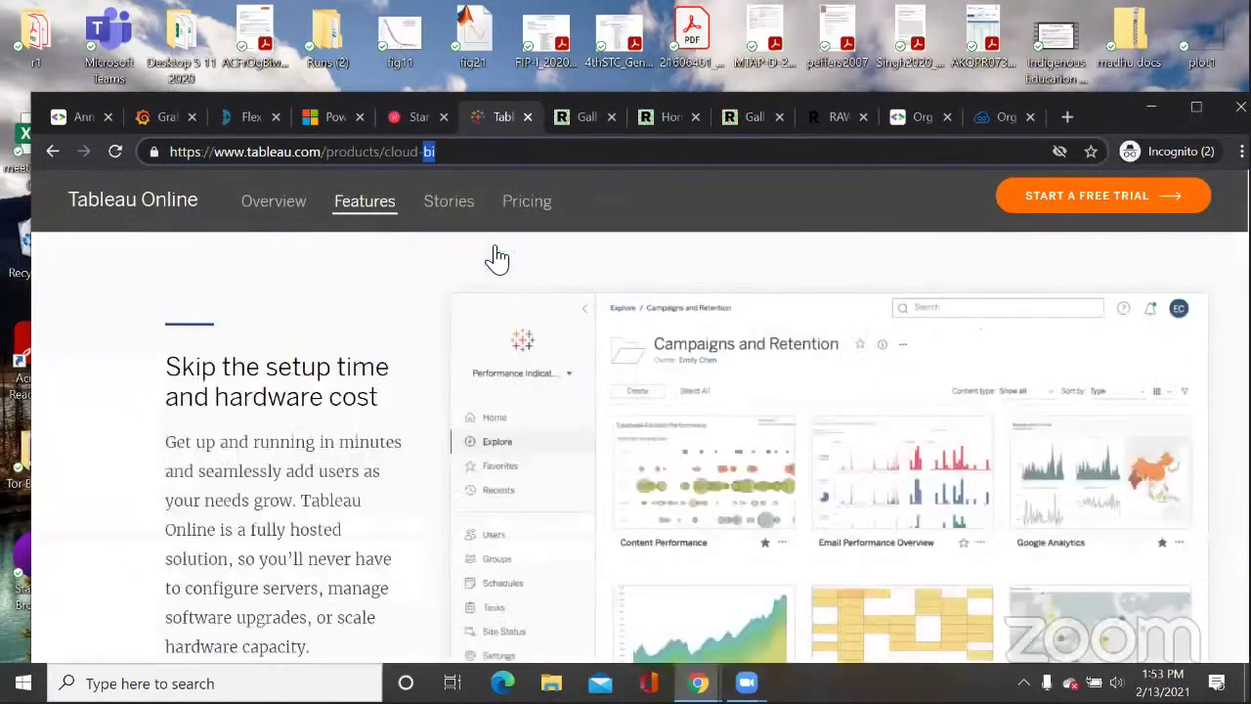
scroll(497, 256, down, 1)
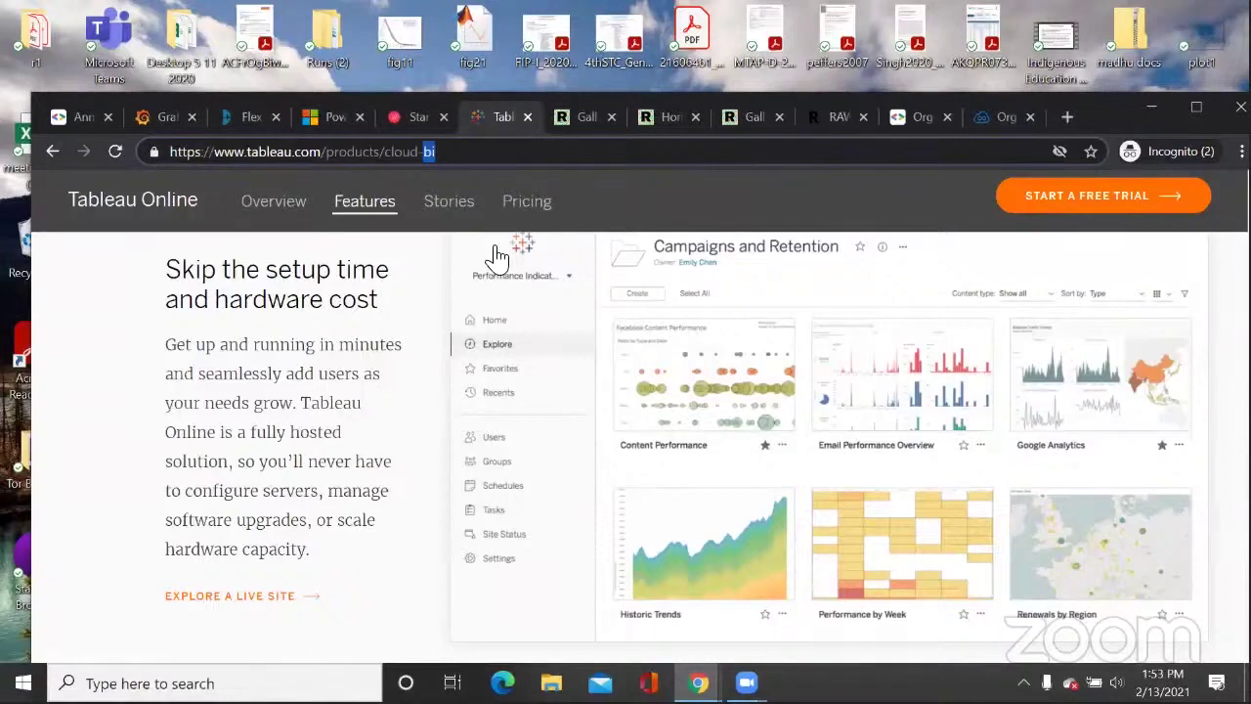
scroll(762, 410, down, 1)
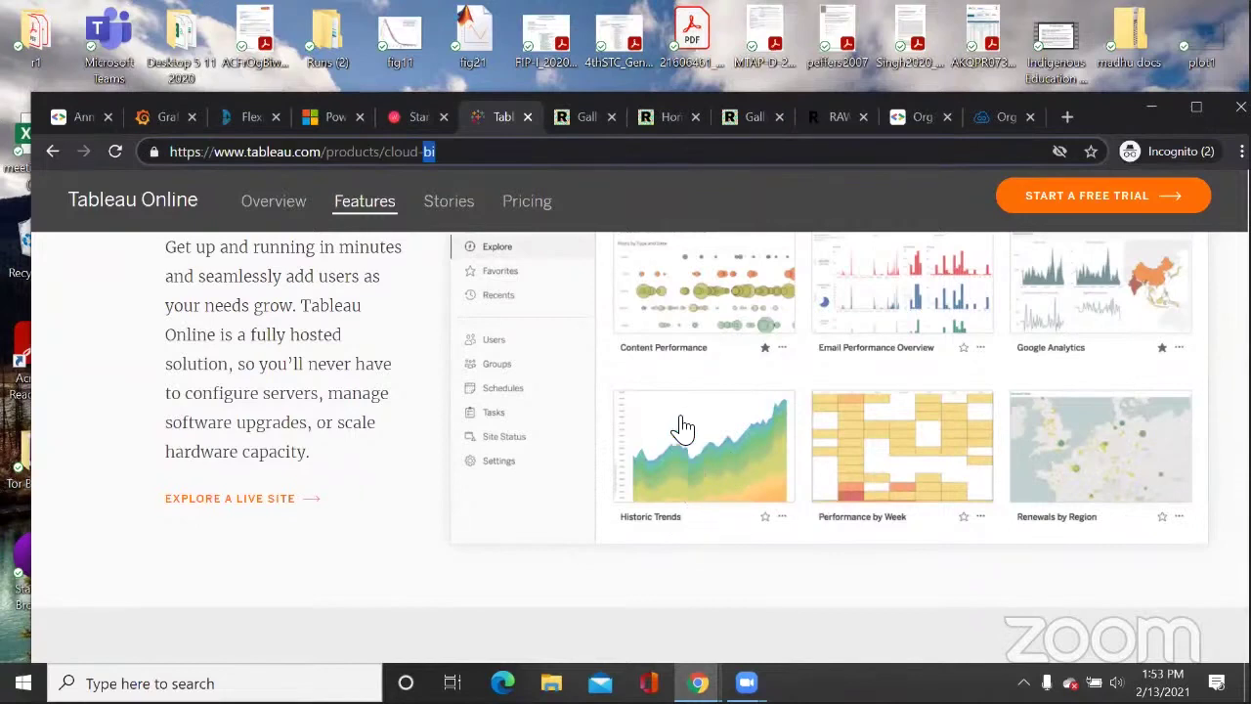
Step: Return to the start of the "Skip the setup time and hardware cost" section and highlight the Tableau domain in the web address
scroll(782, 404, up, 1)
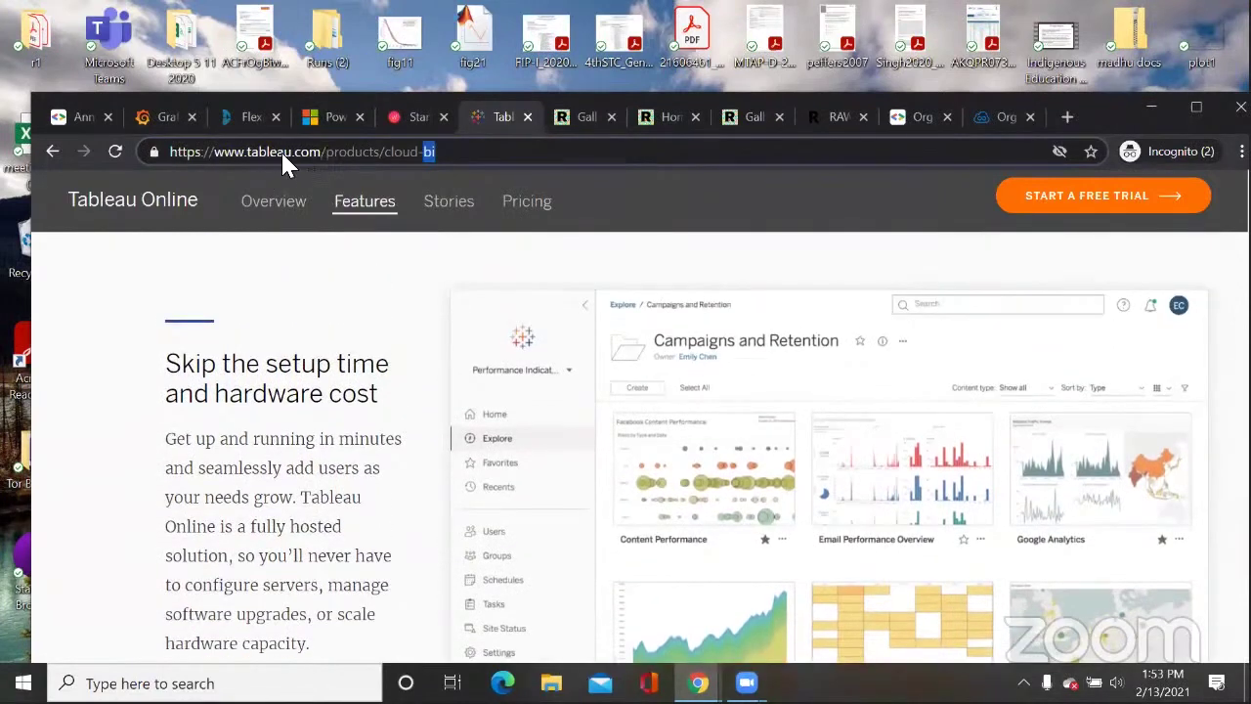
click(323, 118)
click(479, 122)
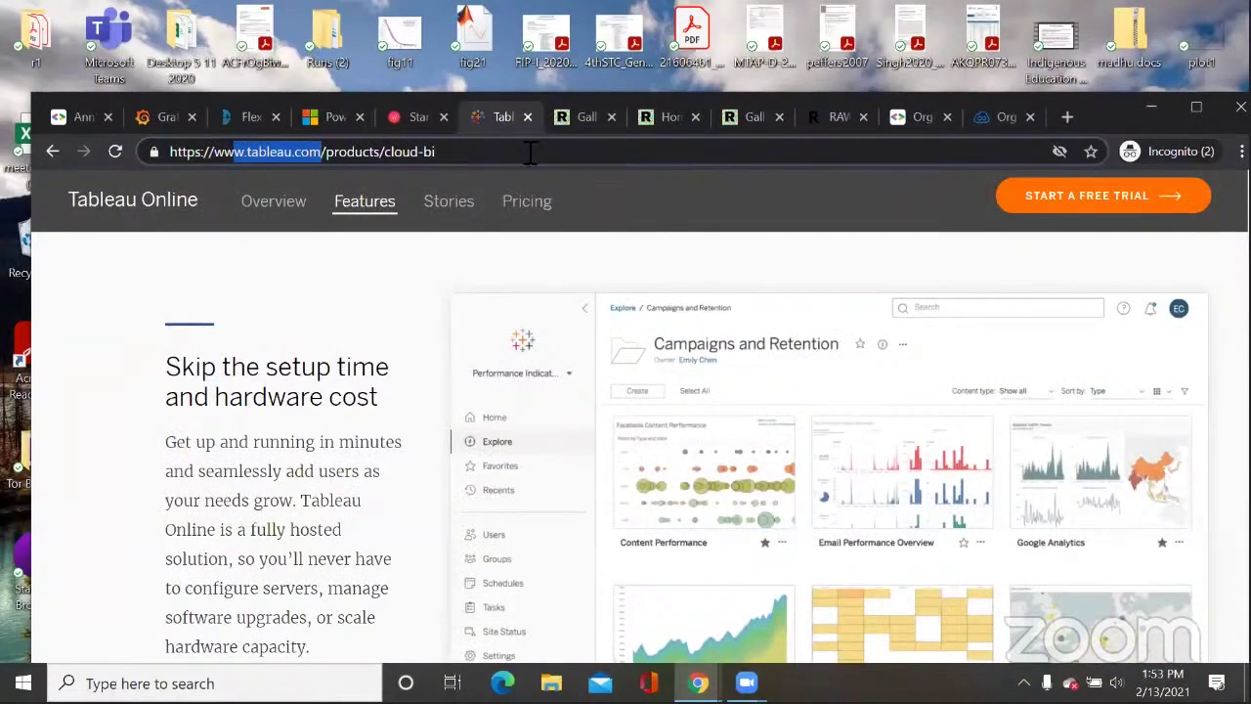
Step: Revisit the open RAWGraphs gallery and home pages, the Google Charts Annotation Chart and Org Chart guides, and the JSFiddle Org Chart Example
click(568, 123)
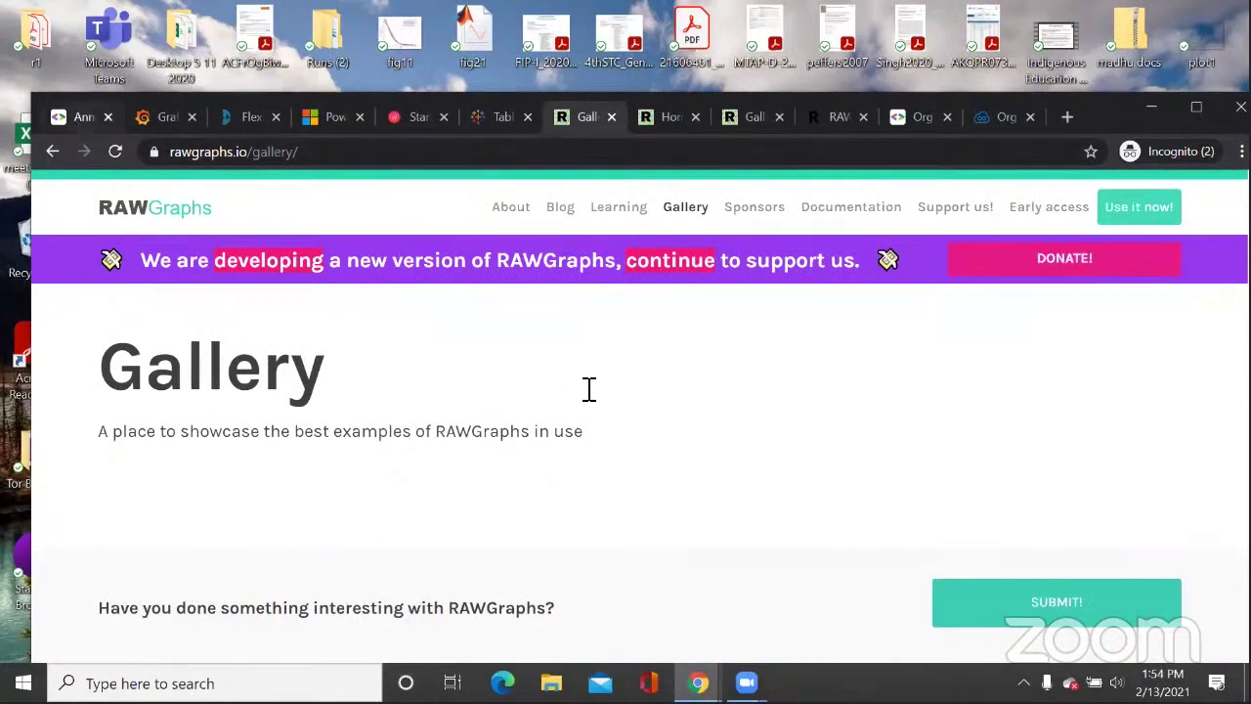
key(ctrl+1)
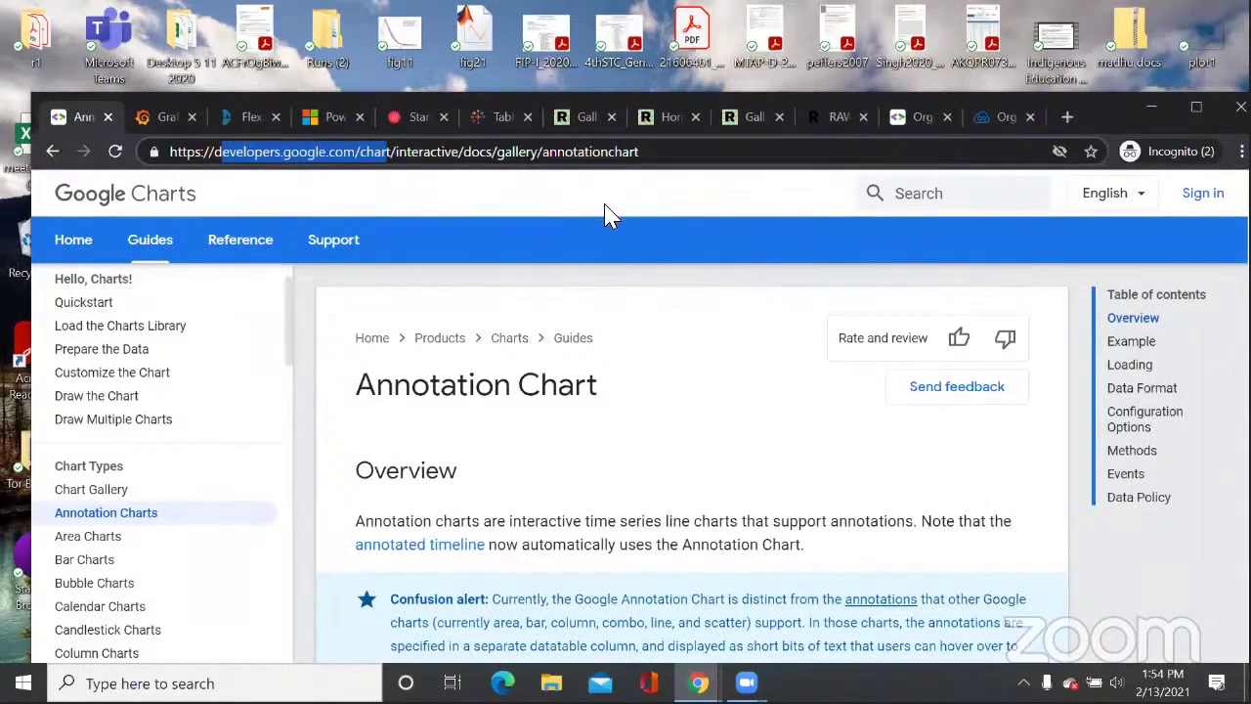
click(652, 122)
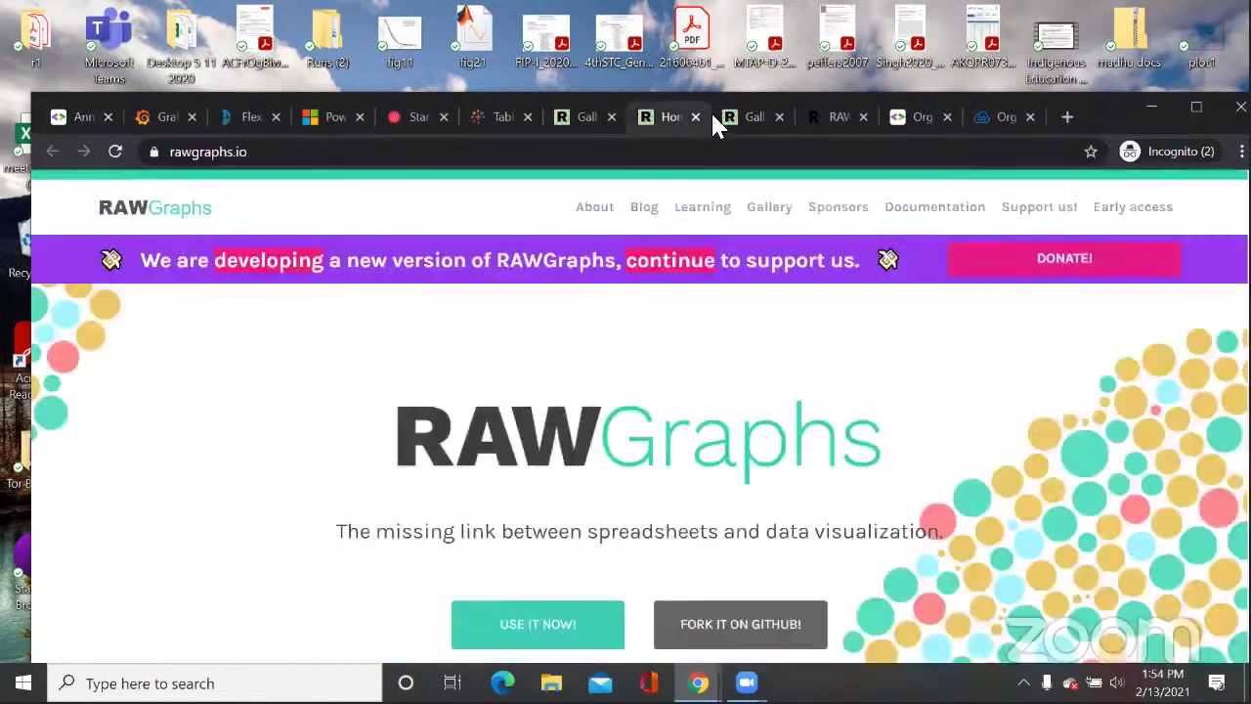
click(733, 117)
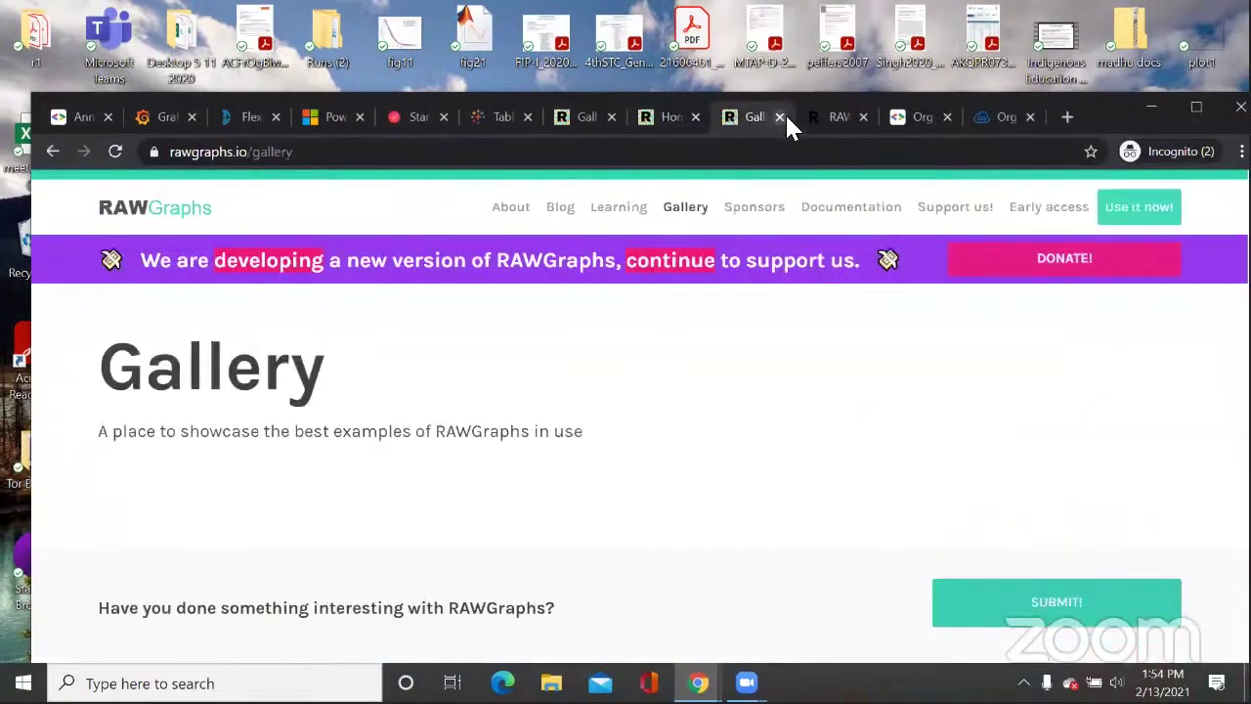
click(812, 115)
click(906, 117)
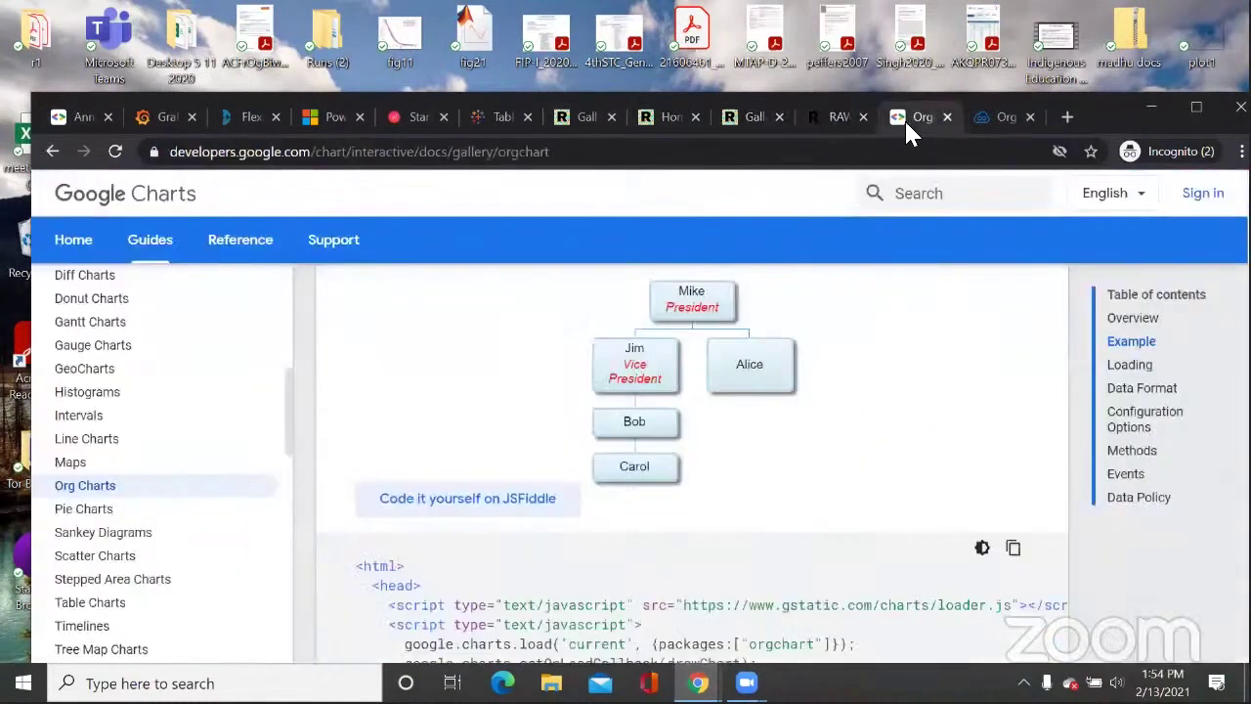
click(983, 117)
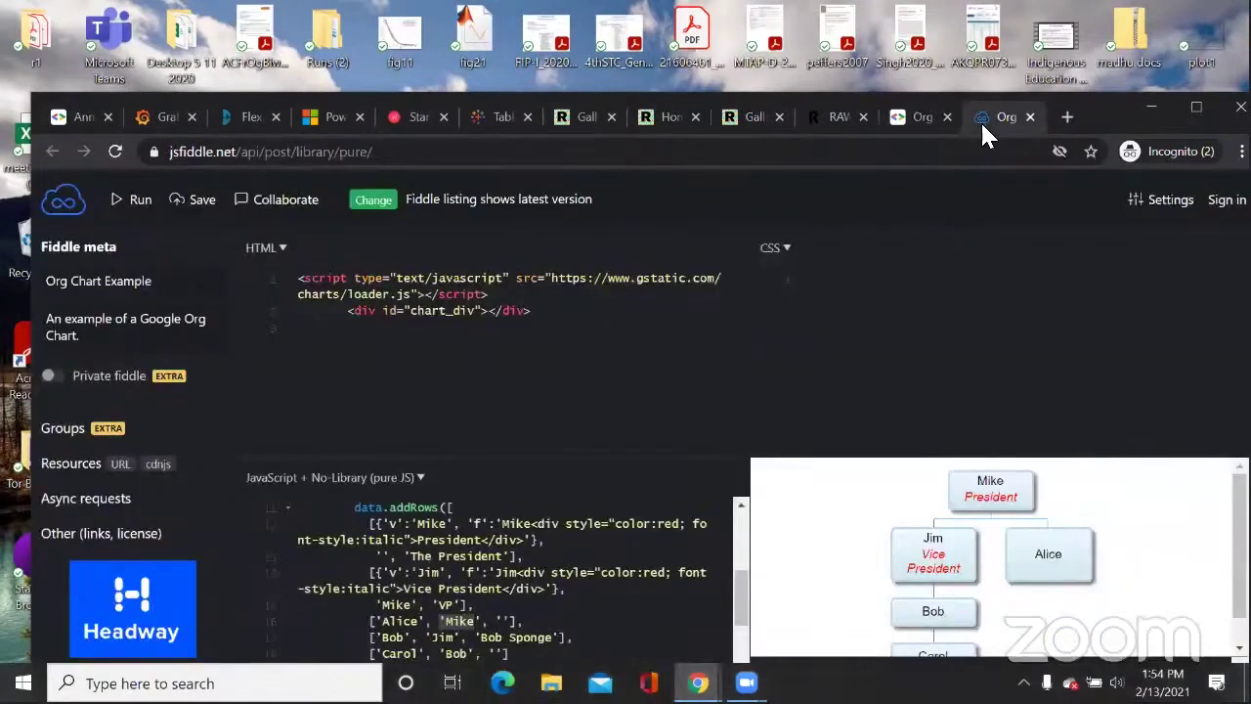
Step: Close the JSFiddle Org Chart Example page and show the Example section of the Google Charts Org Chart guide
click(1031, 116)
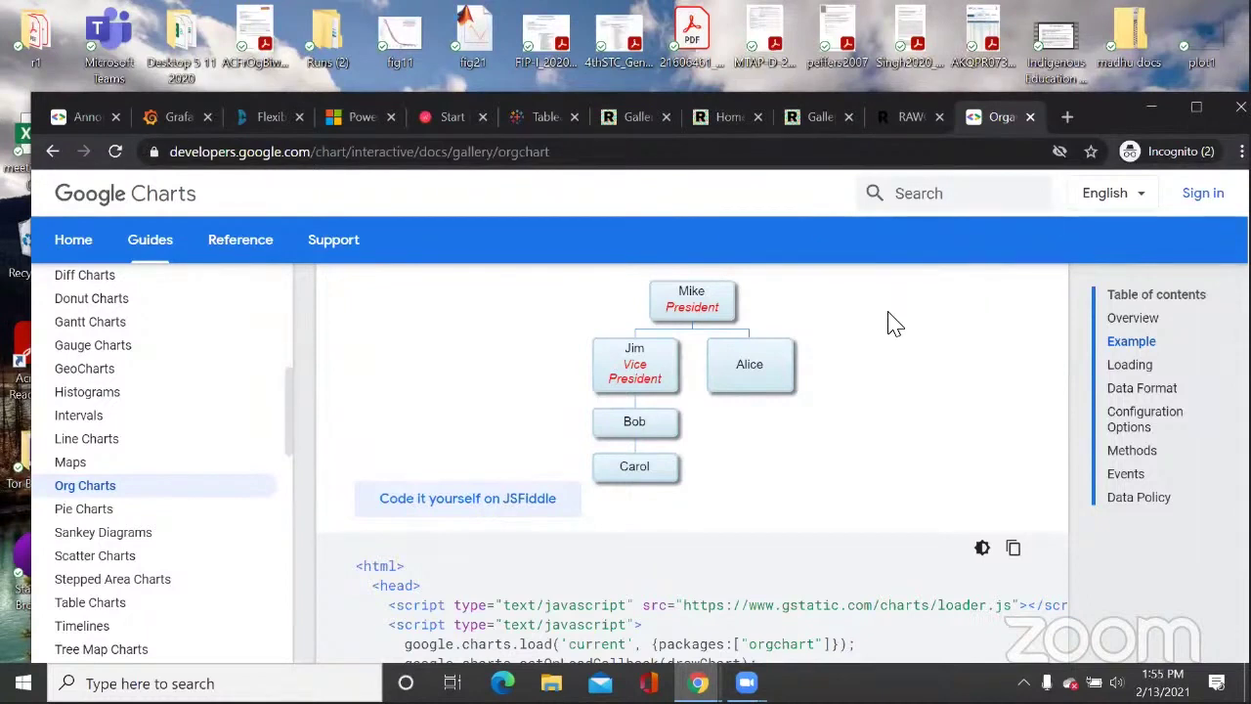
scroll(877, 339, down, 1)
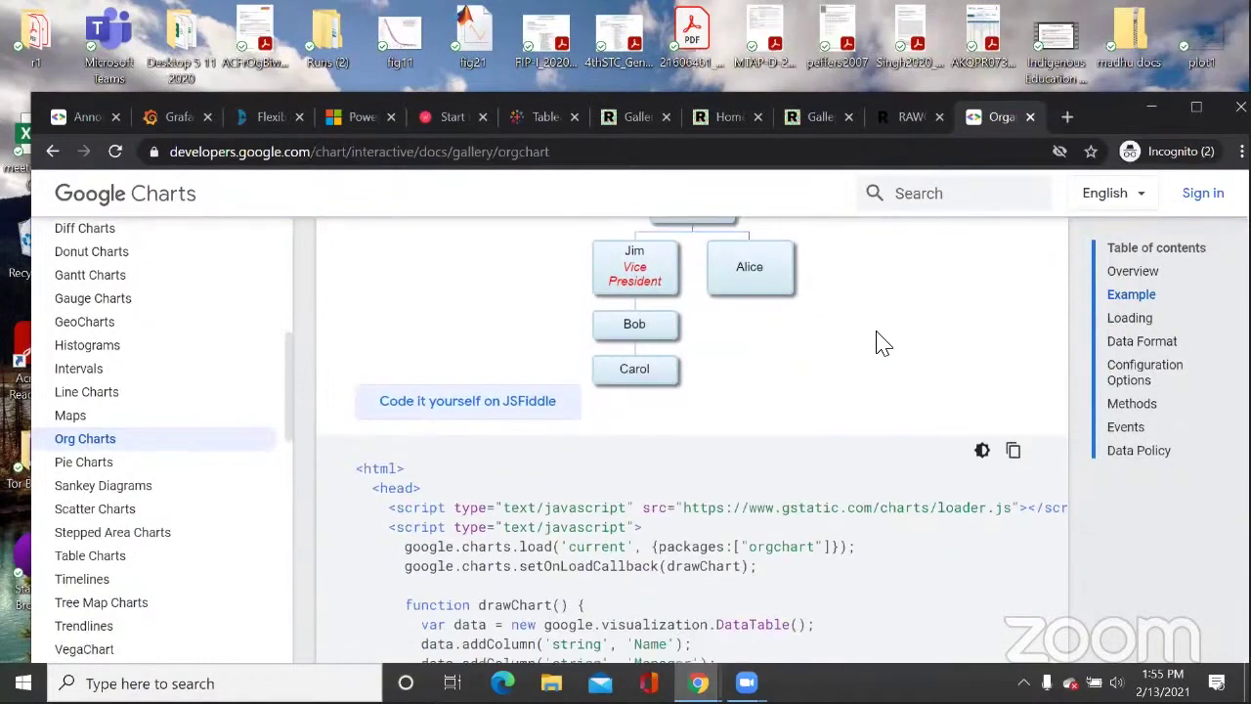
scroll(878, 339, up, 1)
scroll(878, 334, up, 1)
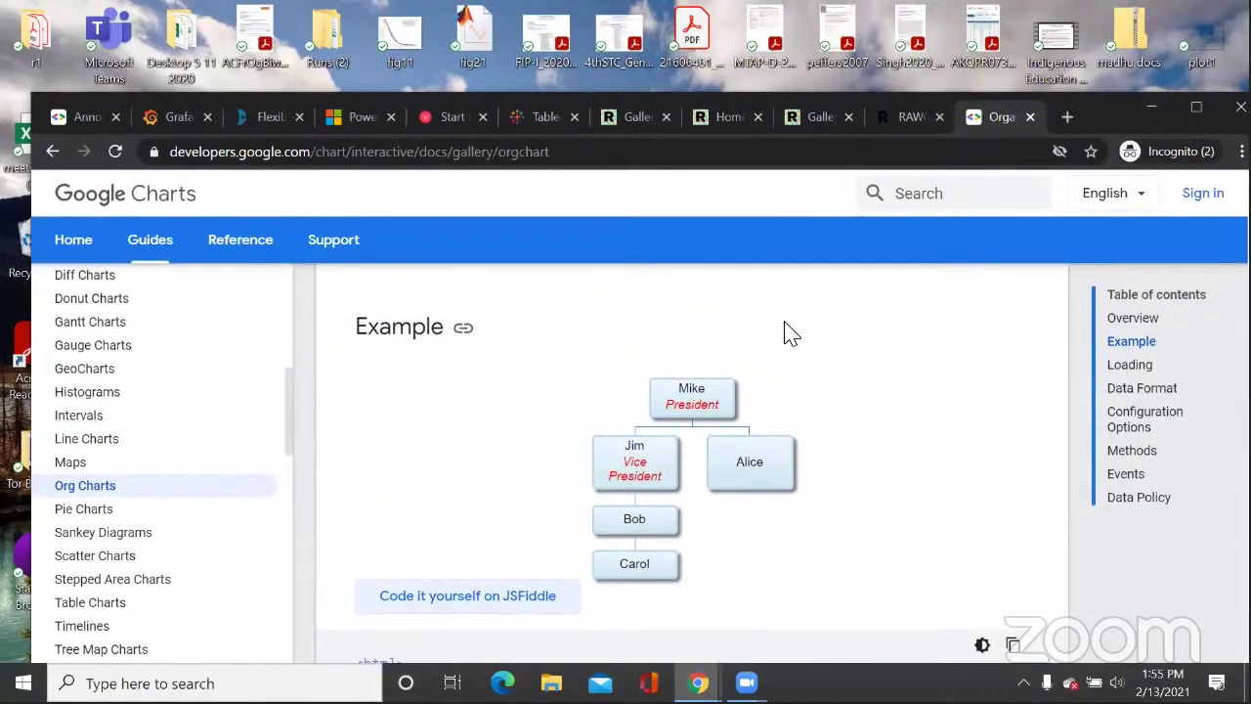